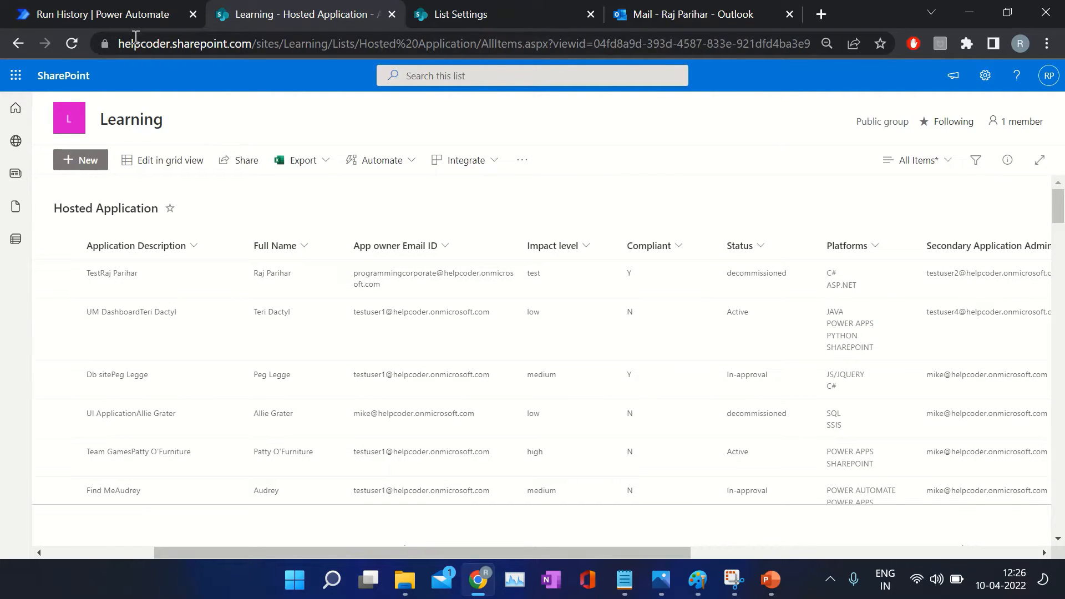
- Switch to Power Automate and create an instant cloud flow named ExtractComplexJOSN with the Manually trigger a flow trigger
left_click(113, 12)
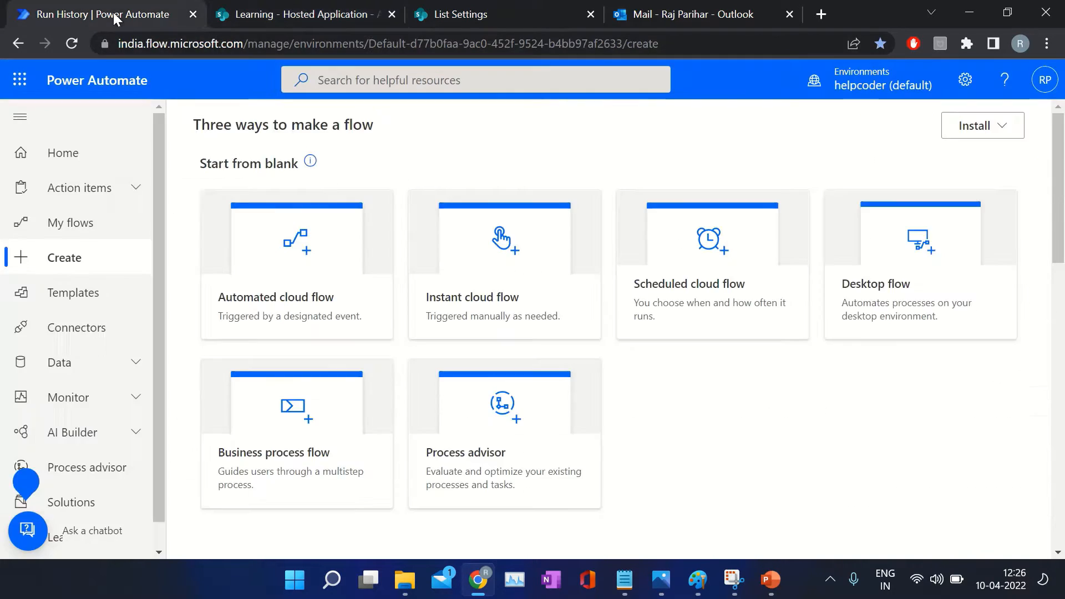
left_click(516, 261)
left_click(586, 158)
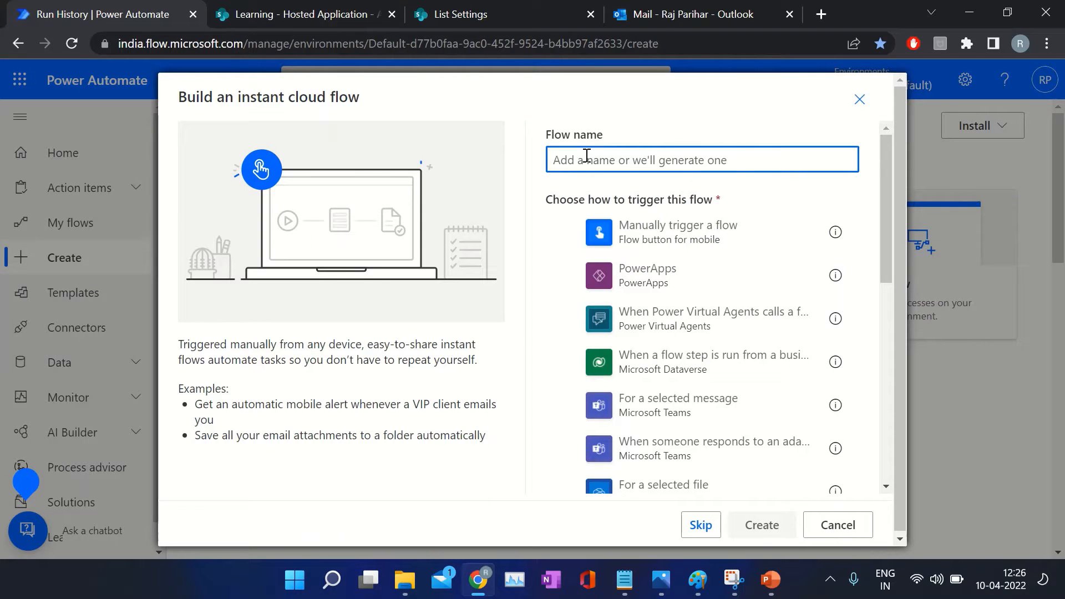
type("Extr")
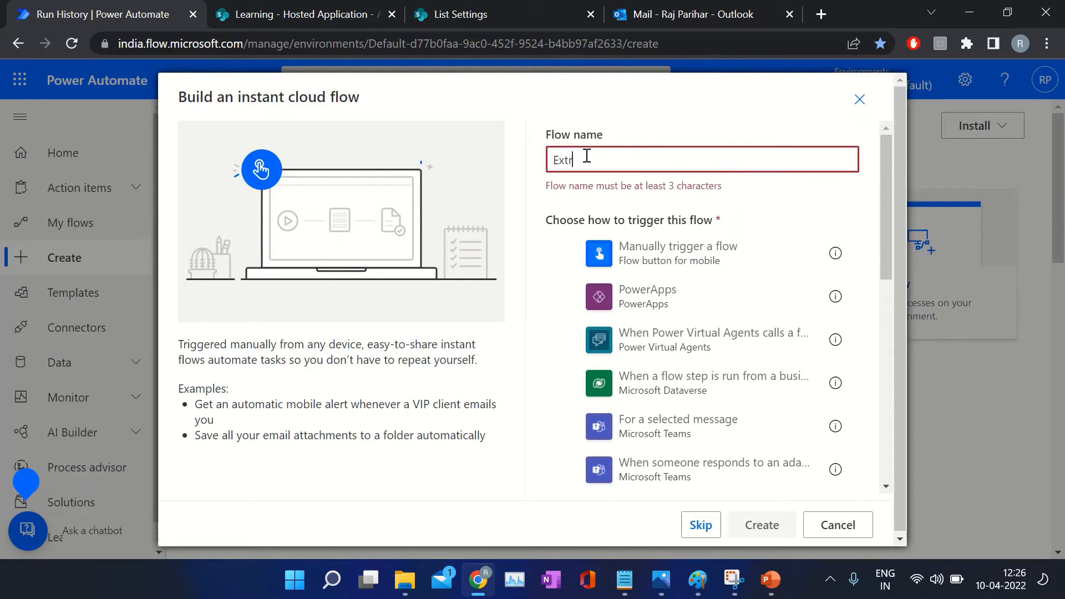
type("actJOSN")
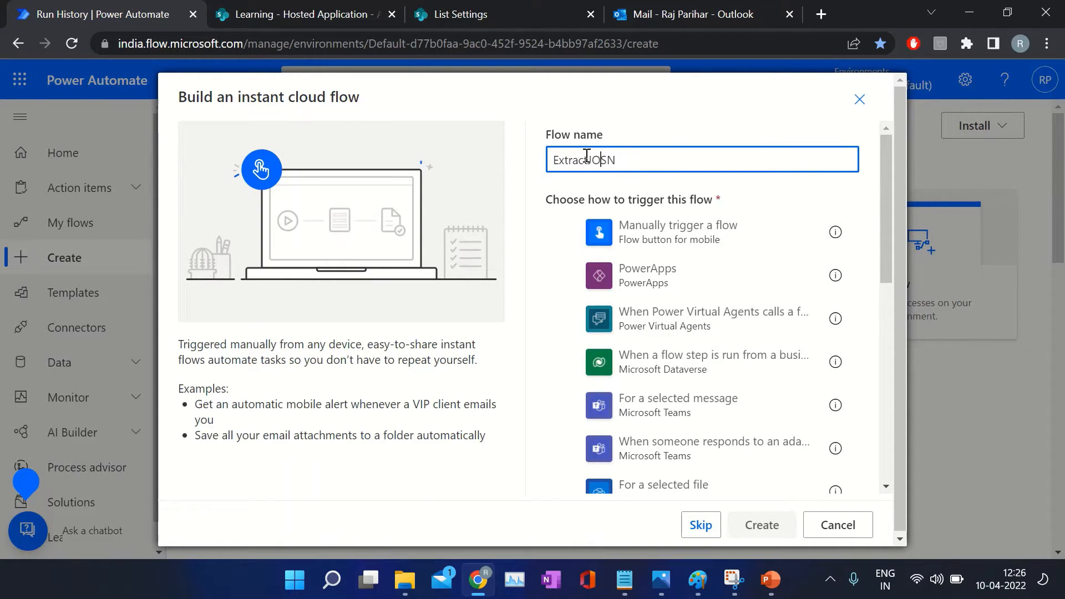
type("Complex")
left_click(616, 229)
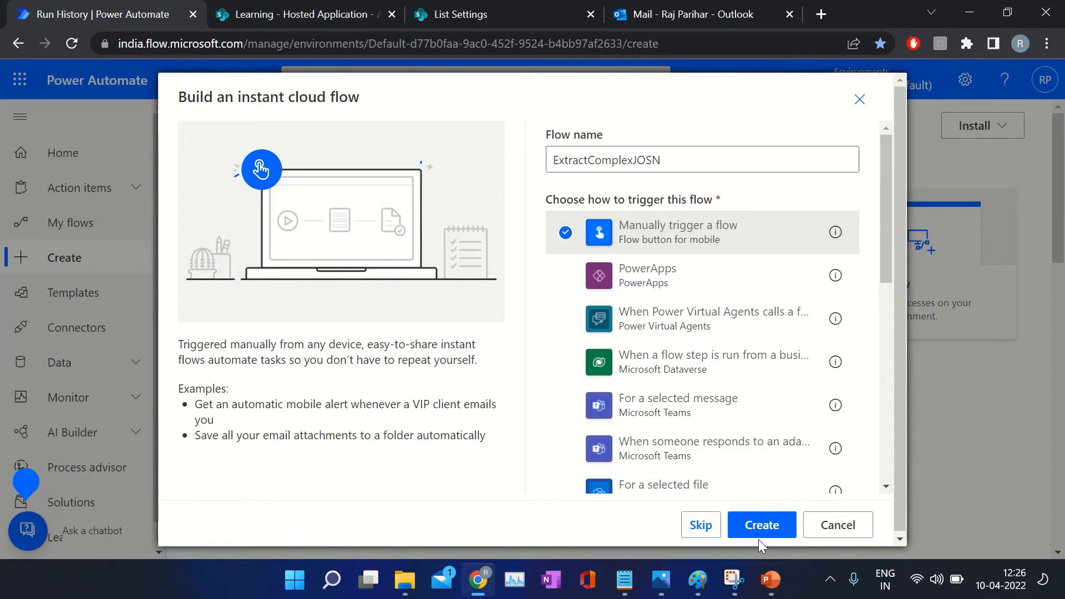
left_click(758, 531)
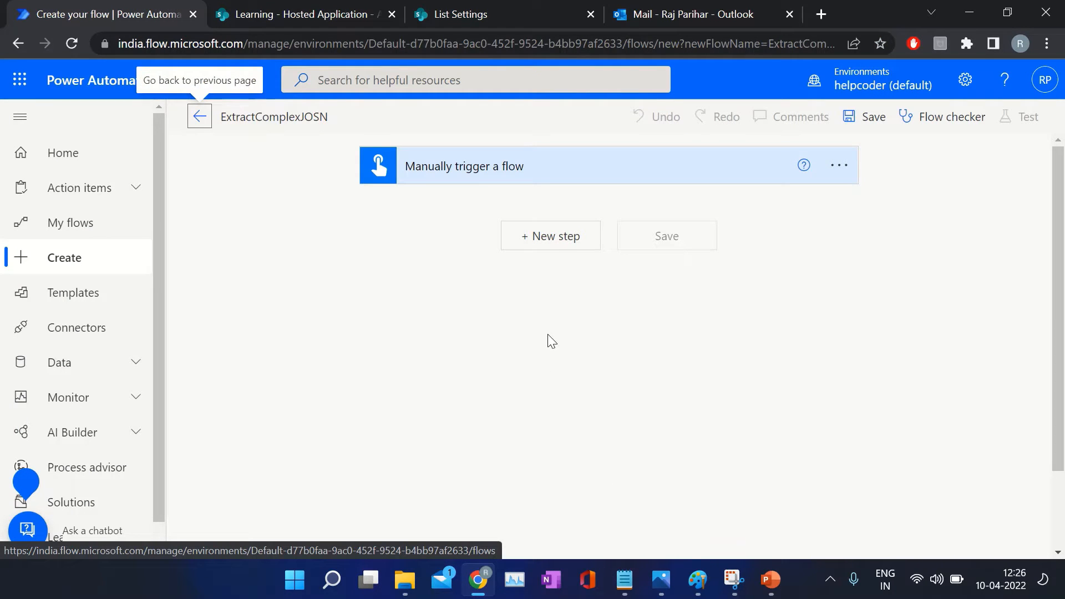
- Add the SharePoint Get items action after the manual trigger
left_click(552, 237)
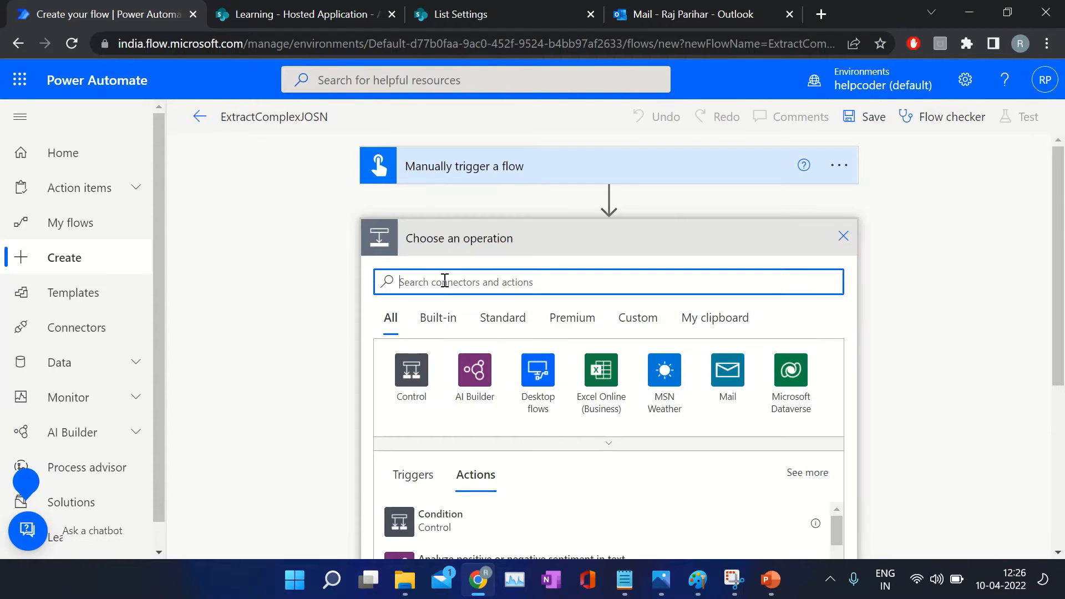
type("get it")
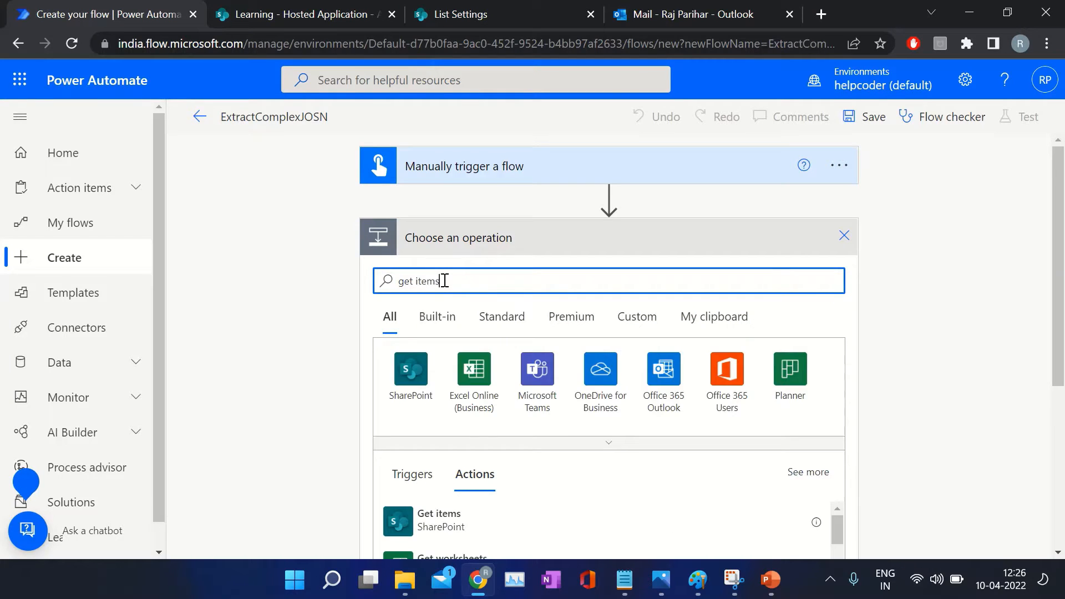
type("ems")
scroll(441, 275, "down", 2)
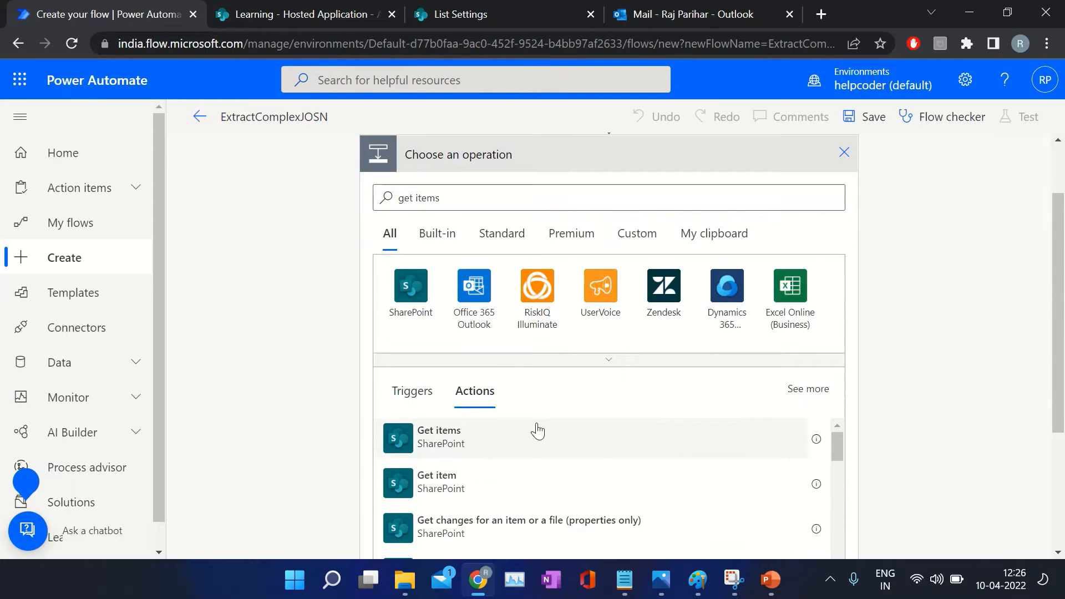
left_click(537, 431)
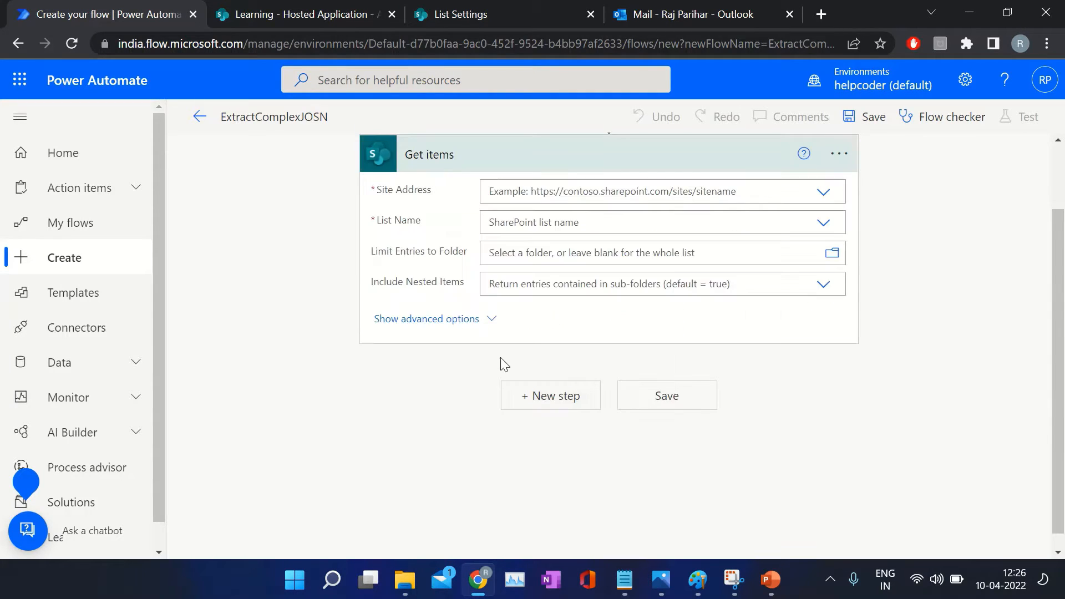
- Set the Get items site address to the Learning site and its list to Hosted Application
left_click(823, 192)
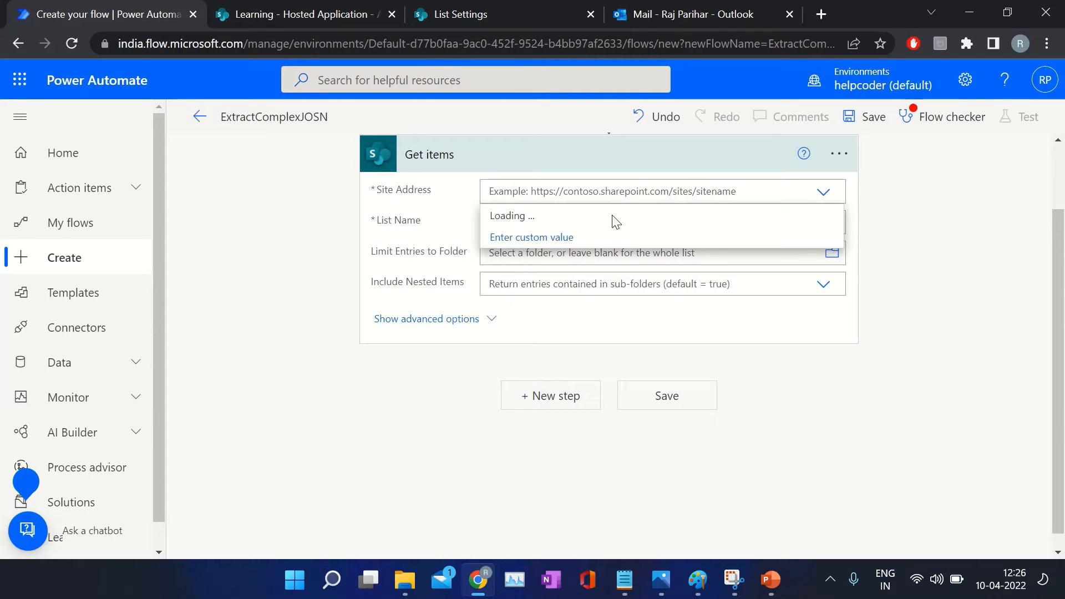
left_click(611, 239)
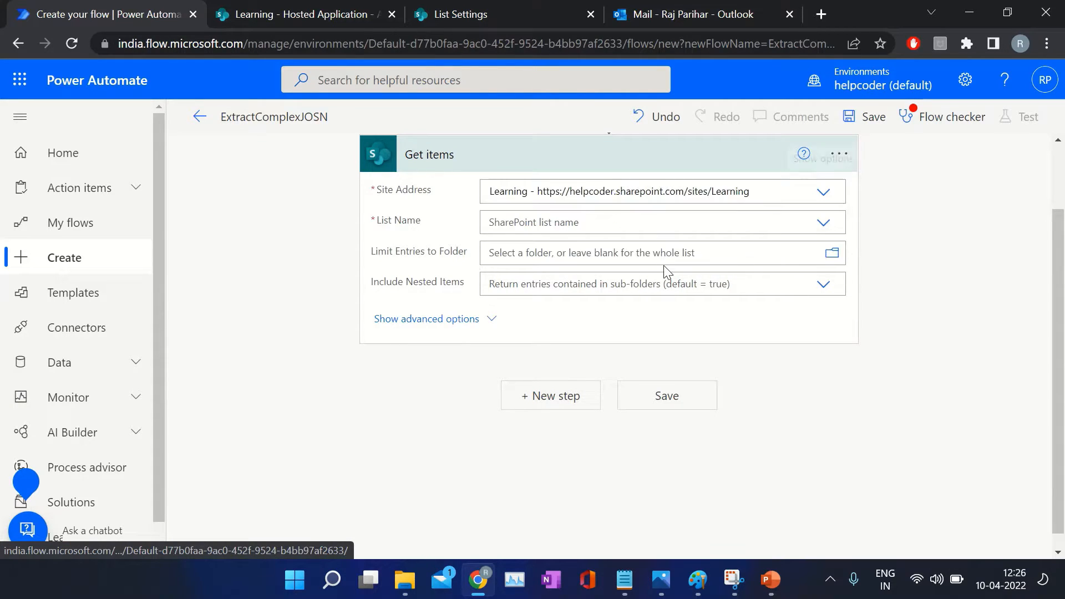
left_click(823, 222)
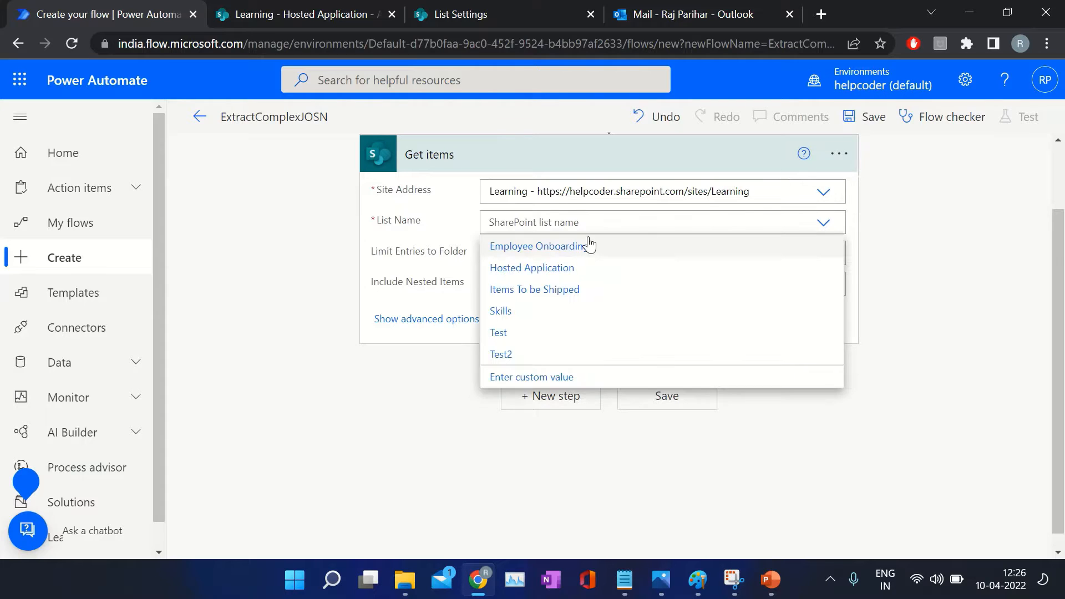
left_click(571, 268)
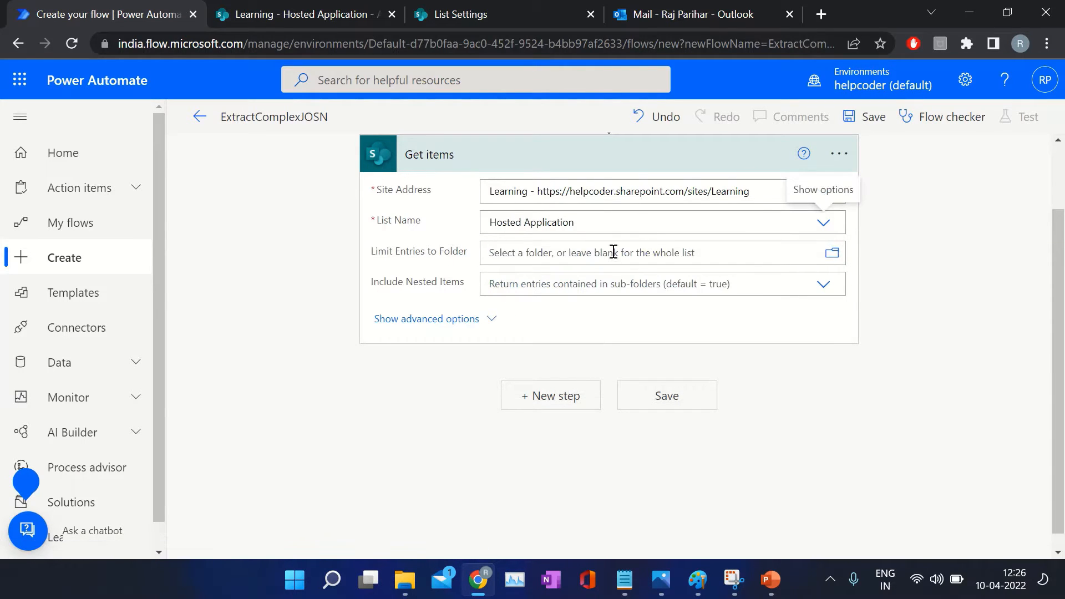
- Set the Top Count of Get items to 3000 in its advanced options and collapse the action
left_click(441, 327)
left_click(535, 372)
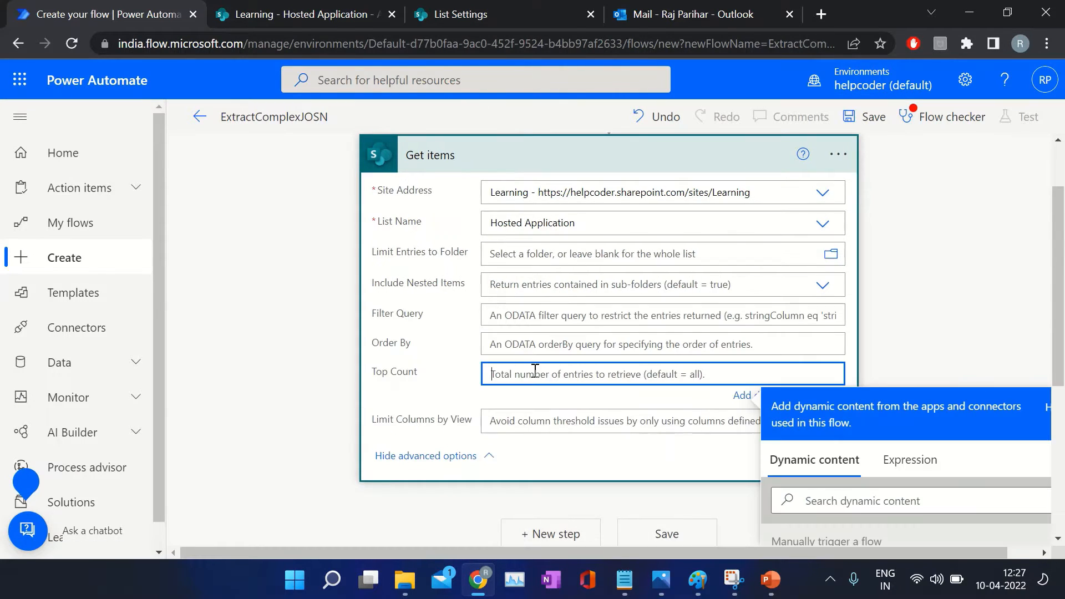
type("3000")
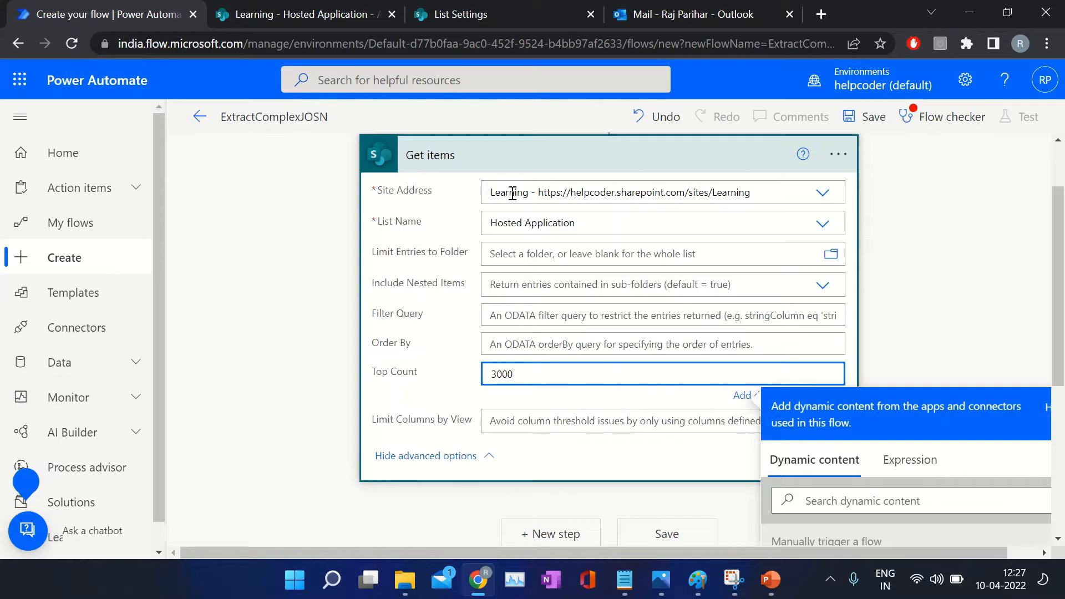
left_click(519, 156)
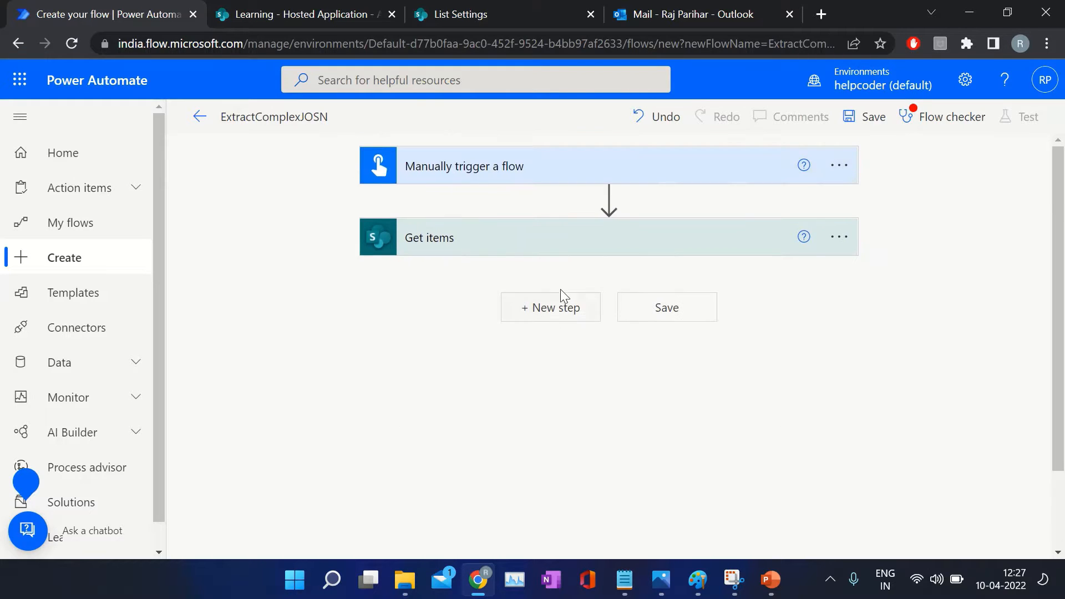
- Check the Hosted Application list's columns and add a Select data operation after Get items
left_click(554, 309)
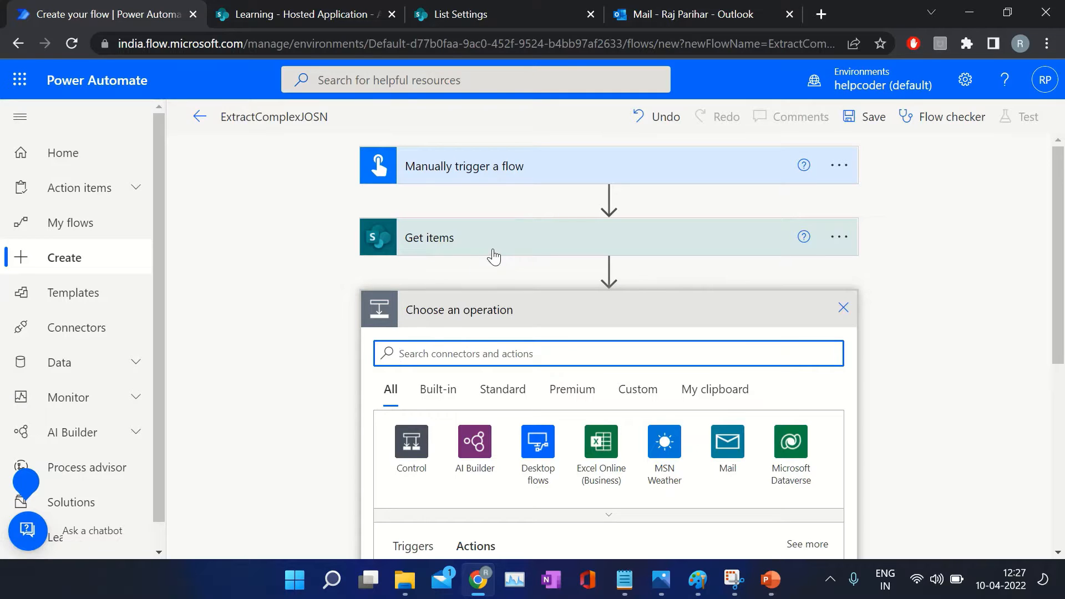
left_click(338, 11)
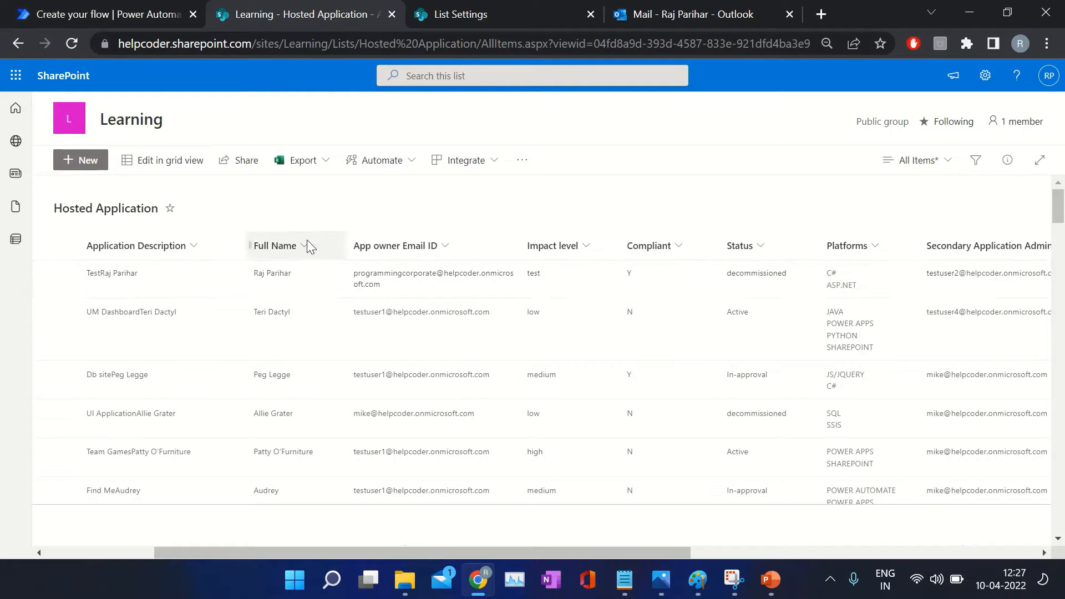
left_click(145, 16)
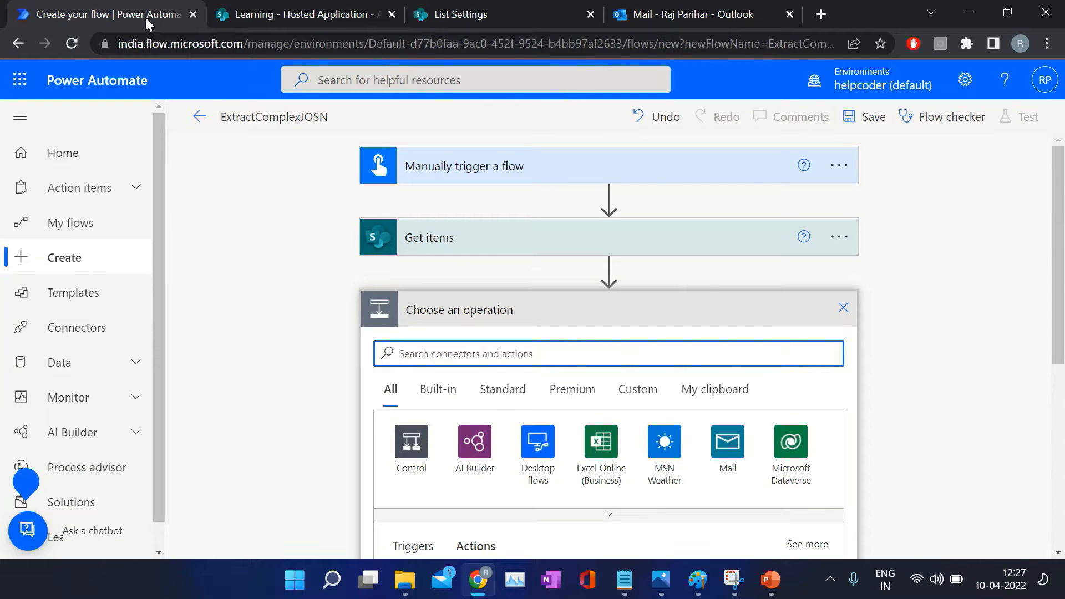
left_click(331, 13)
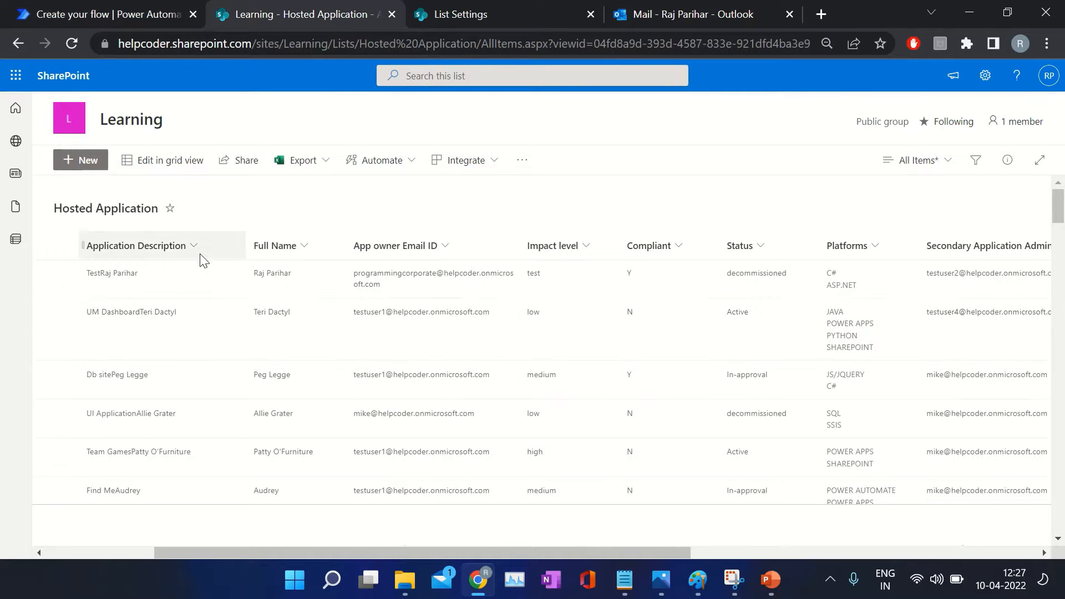
left_click(111, 14)
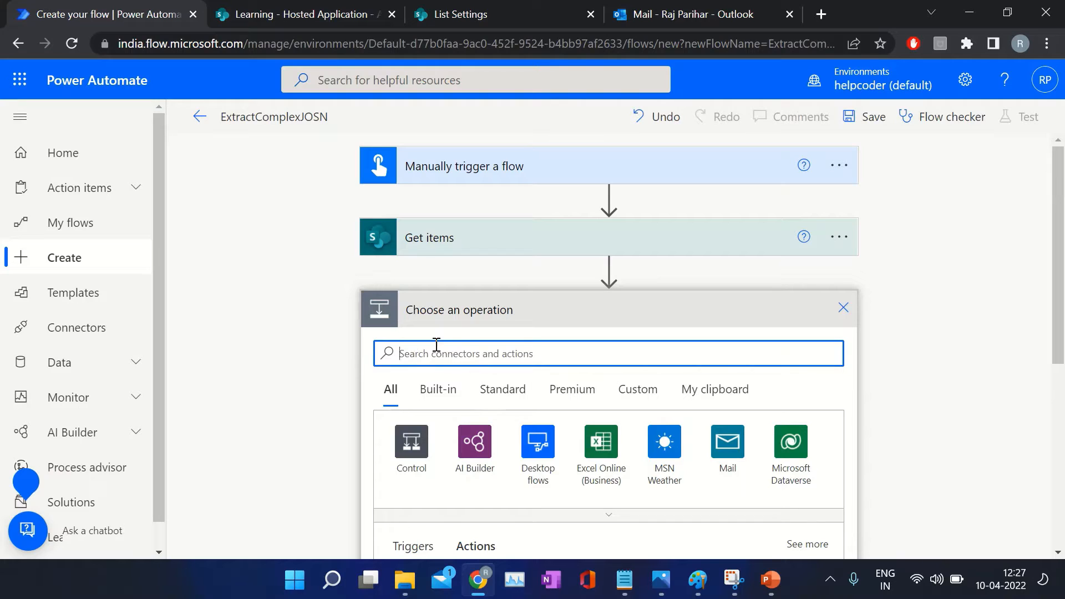
type("select")
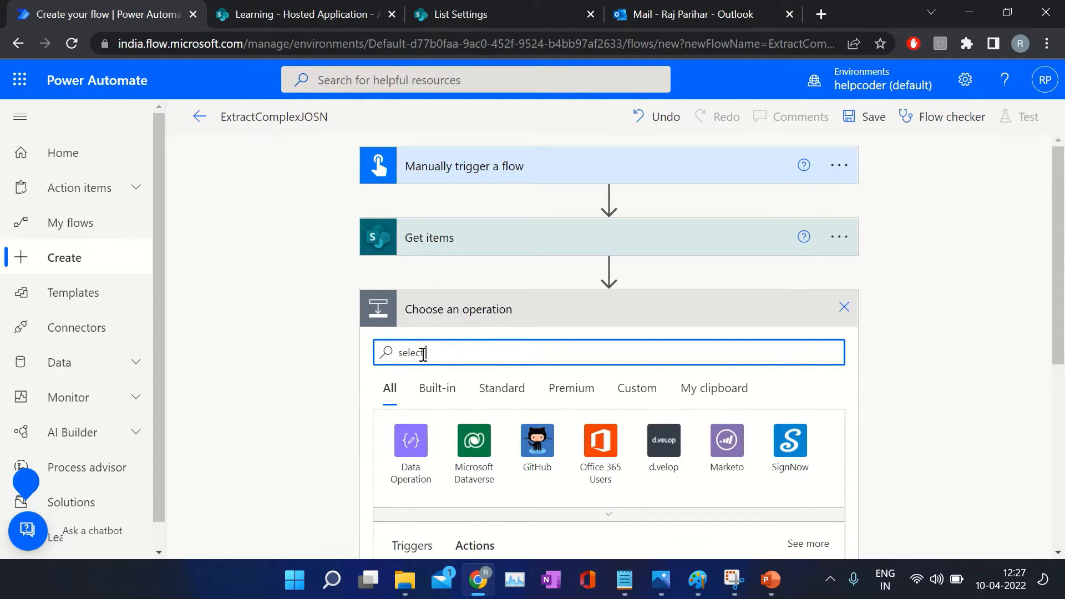
scroll(421, 377, "down", 3)
left_click(418, 421)
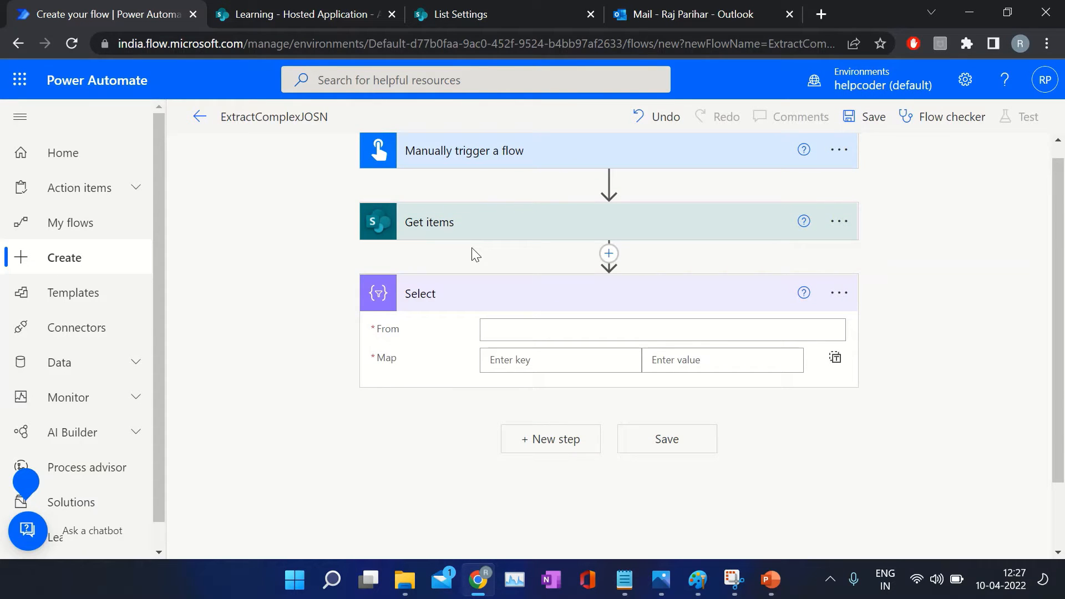
- Set the From input of the Select action to the value list from Get items
left_click(289, 15)
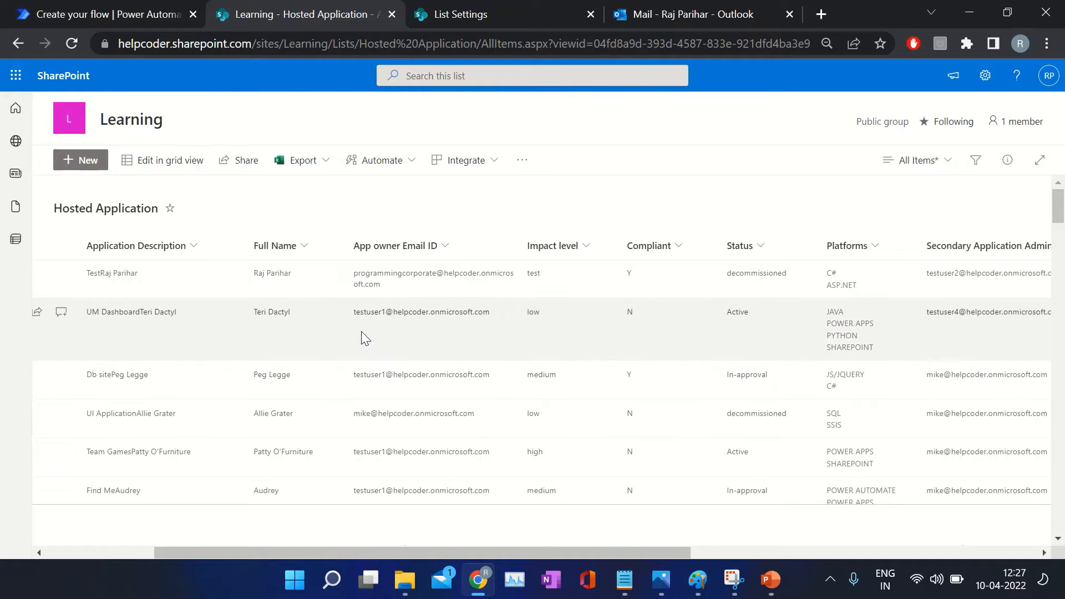
scroll(408, 427, "left", 4)
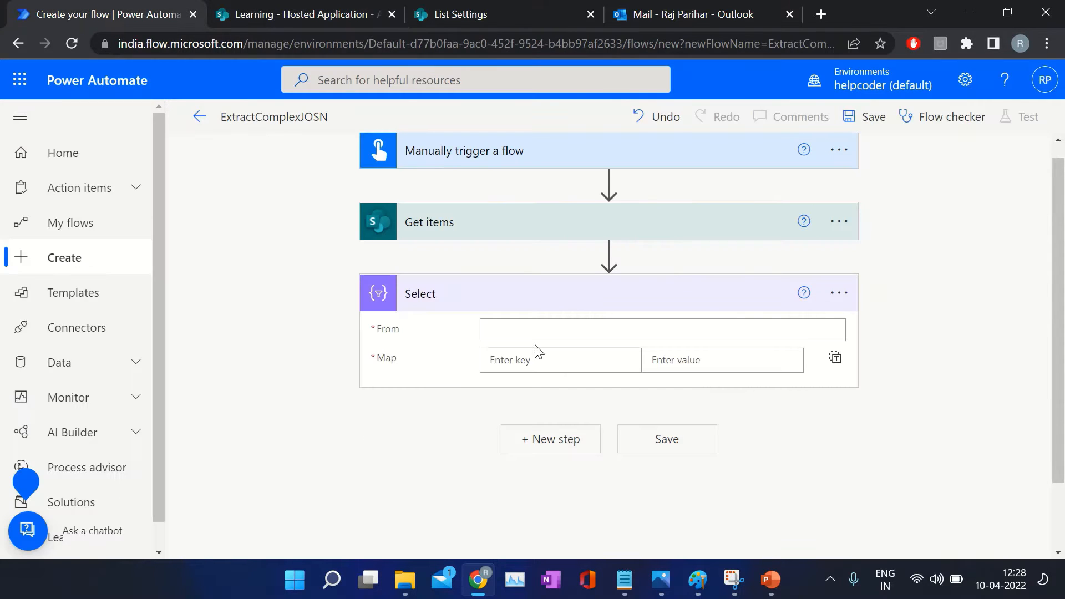
left_click(519, 330)
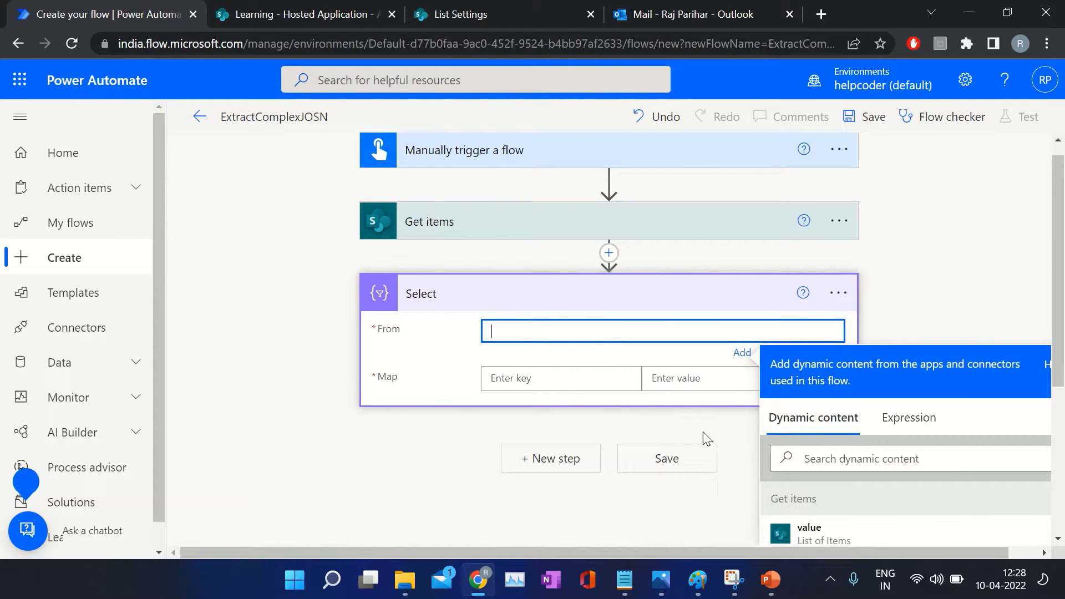
scroll(804, 450, "down", 2)
left_click(821, 452)
scroll(435, 324, "up", 1)
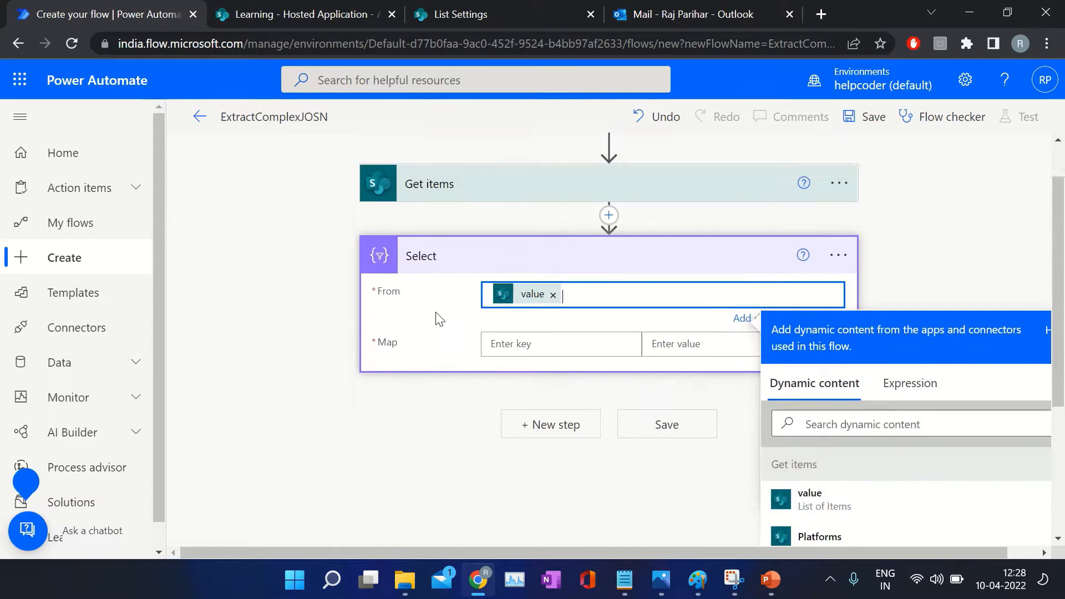
scroll(439, 299, "up", 1)
left_click(442, 375)
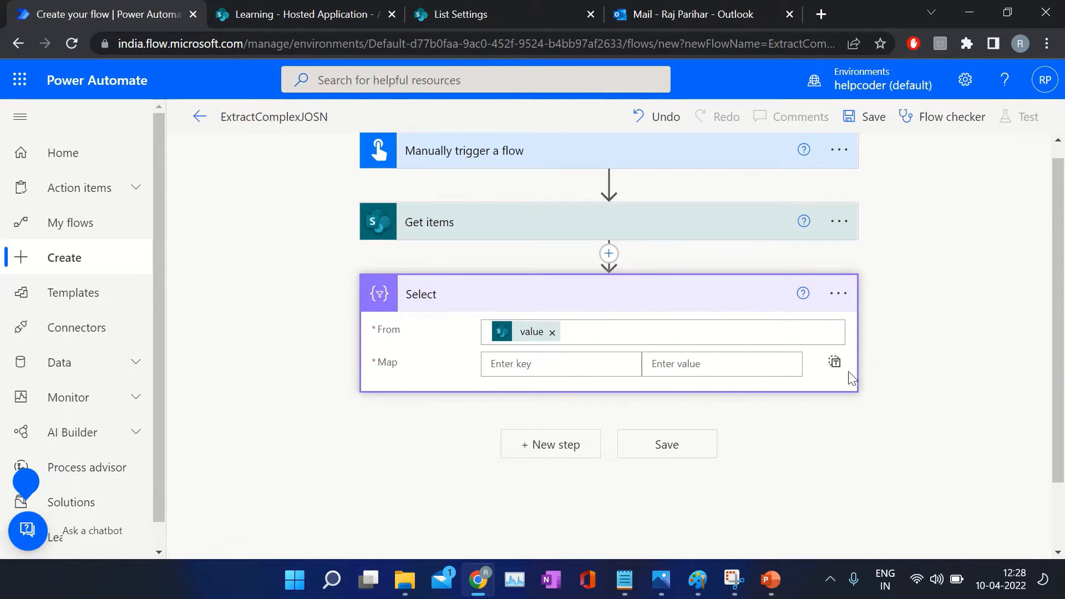
- Switch the Select action's Map to text mode and map it to the App owner Email ID dynamic content
left_click(834, 363)
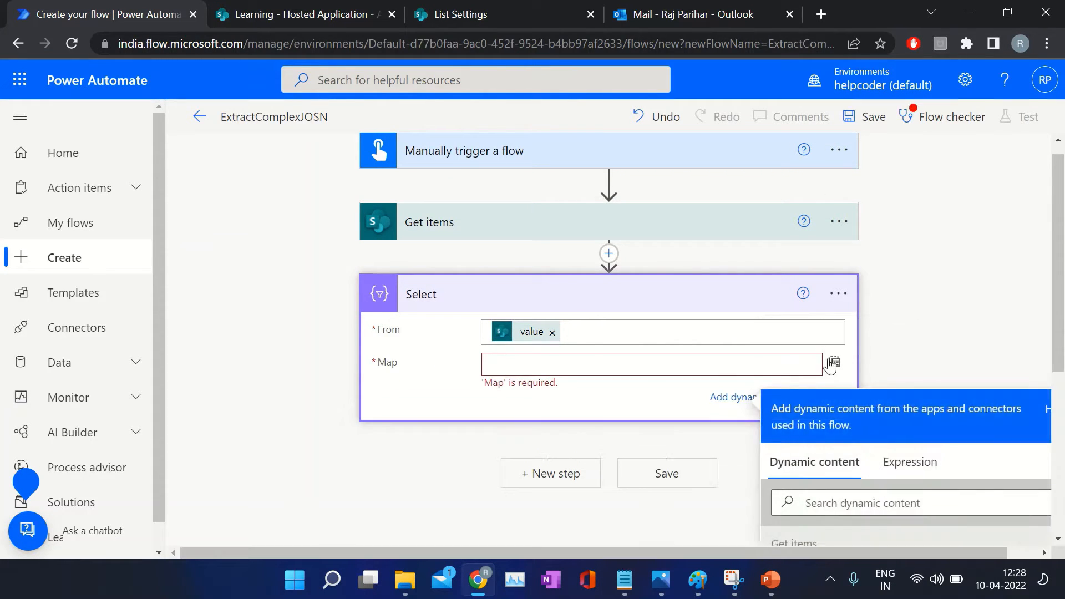
scroll(830, 367, "down", 2)
left_click(840, 421)
type("app")
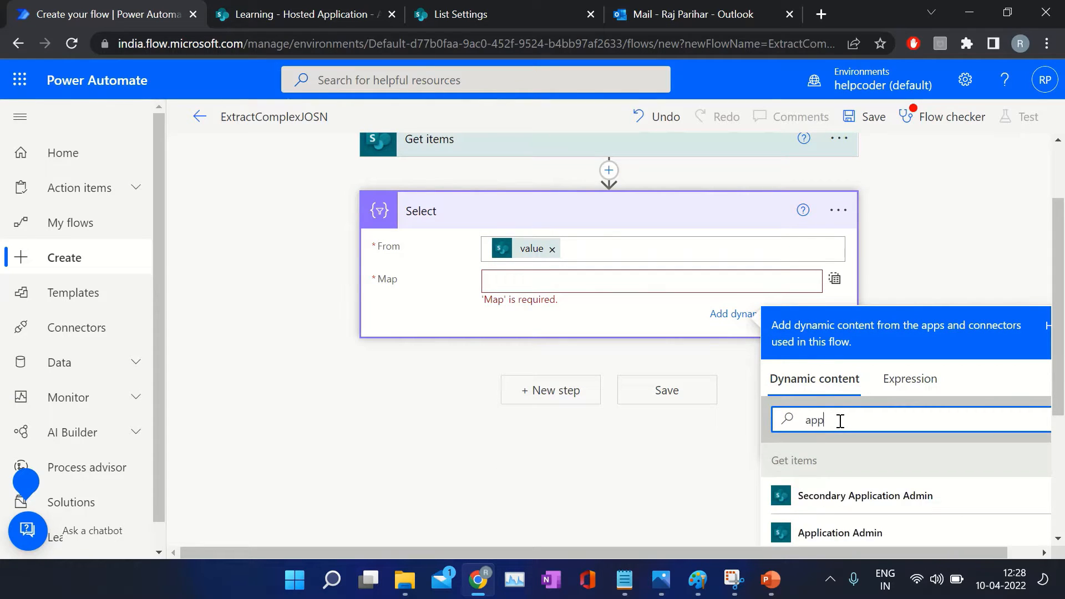
type(" email")
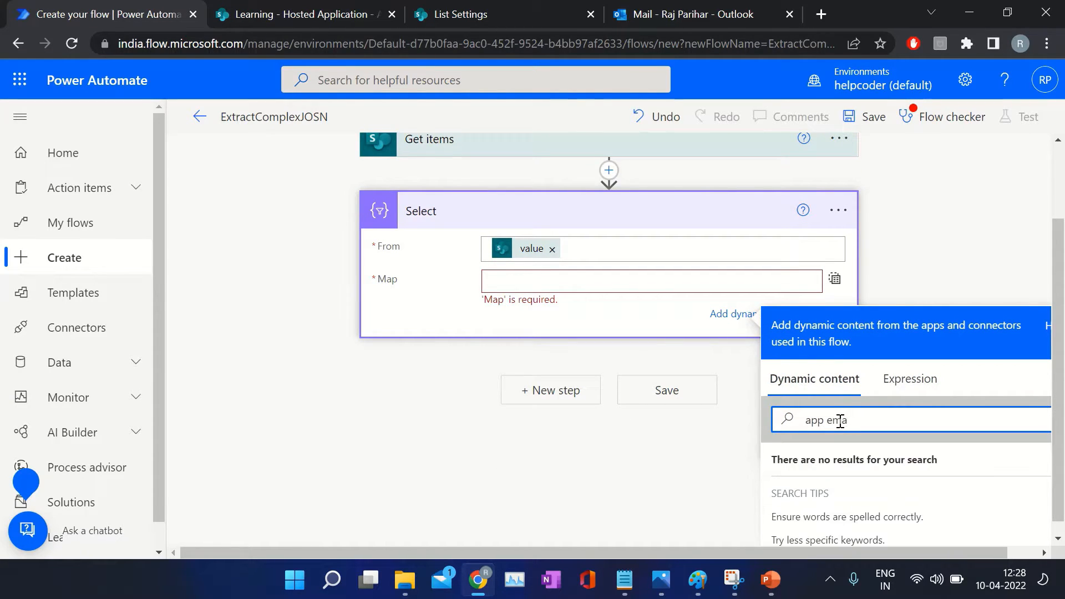
key("BackSpace")
key("BackSpace")
type("own")
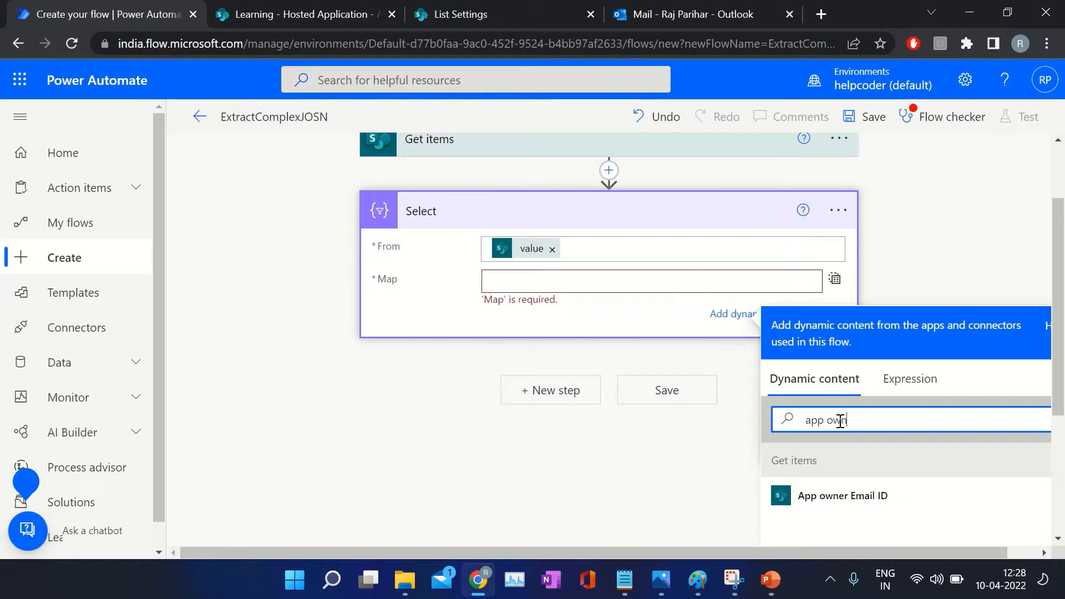
left_click(862, 506)
left_click(458, 405)
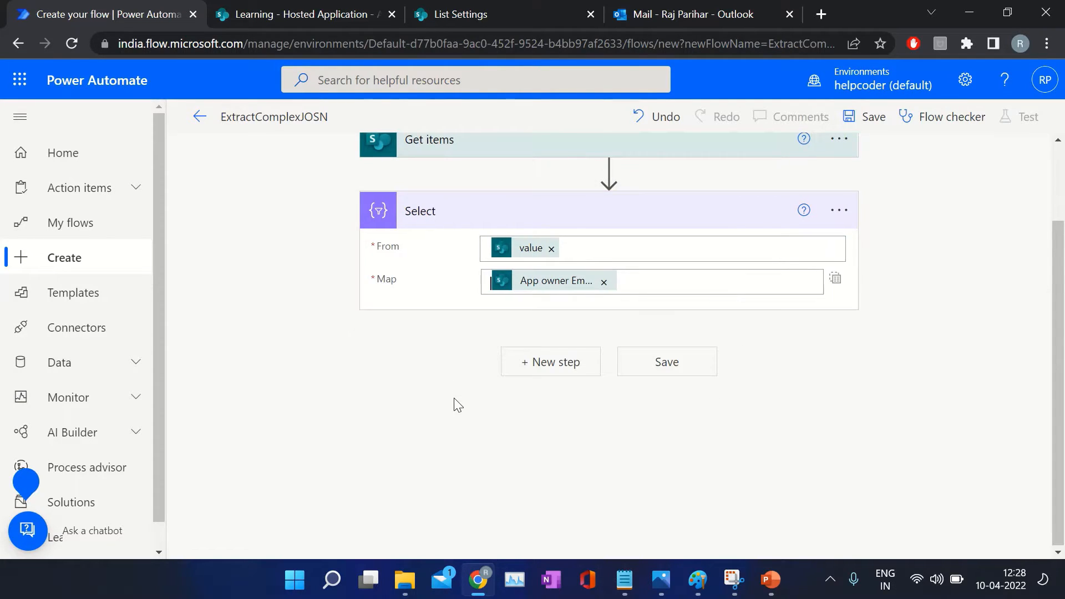
- Add a Compose data operation after the Select action and check the Hosted Application list's entries
left_click(557, 373)
type("c")
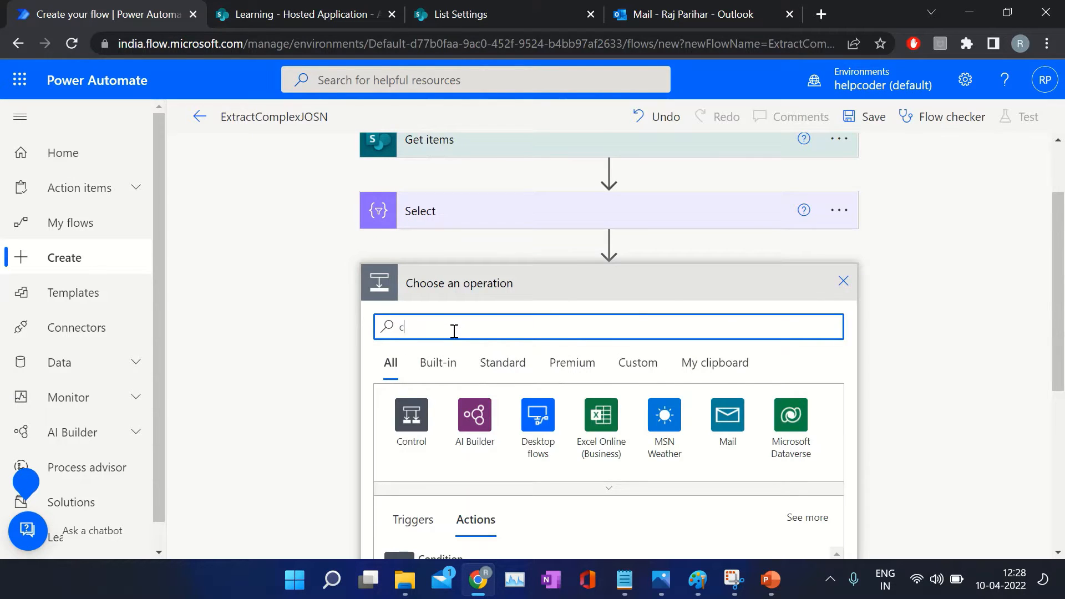
type("ompose")
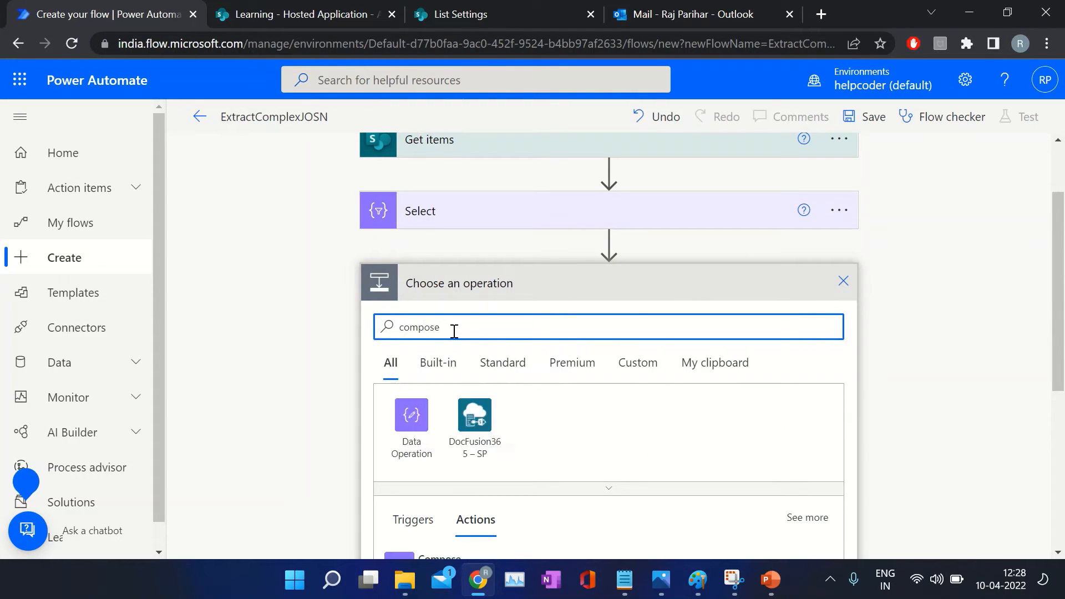
left_click(439, 482)
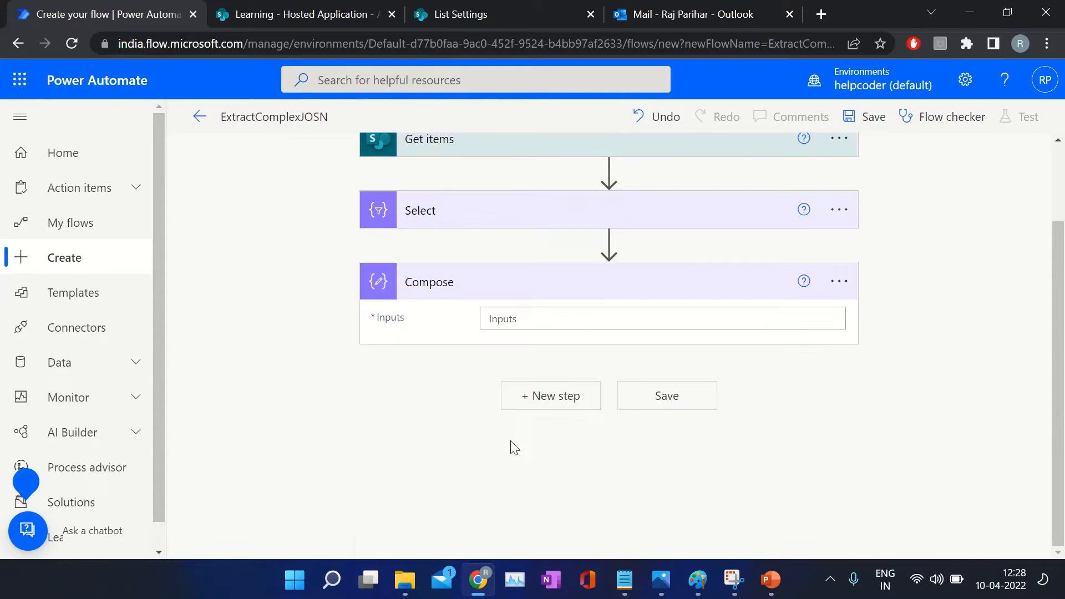
left_click(304, 16)
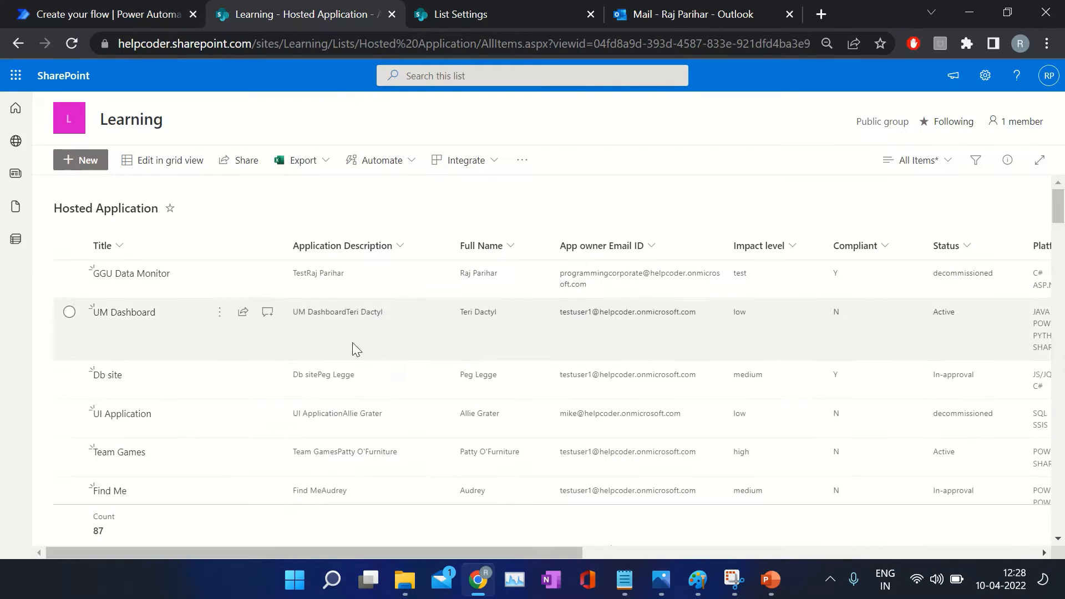
left_click(136, 15)
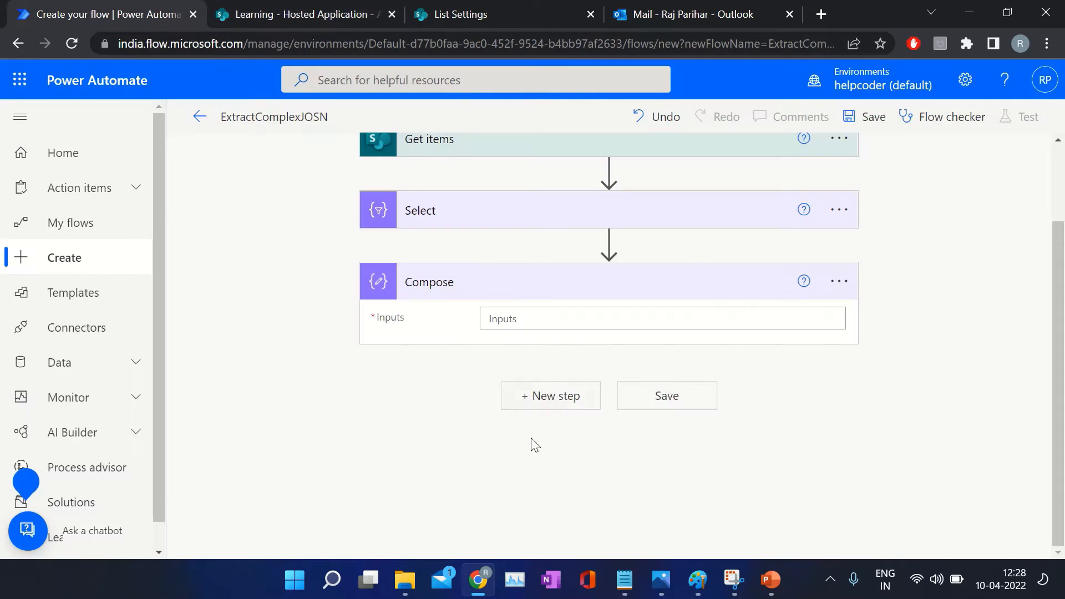
- Set the Compose input to the expression union(body('Select'),body('Select'))
left_click(515, 317)
left_click(909, 420)
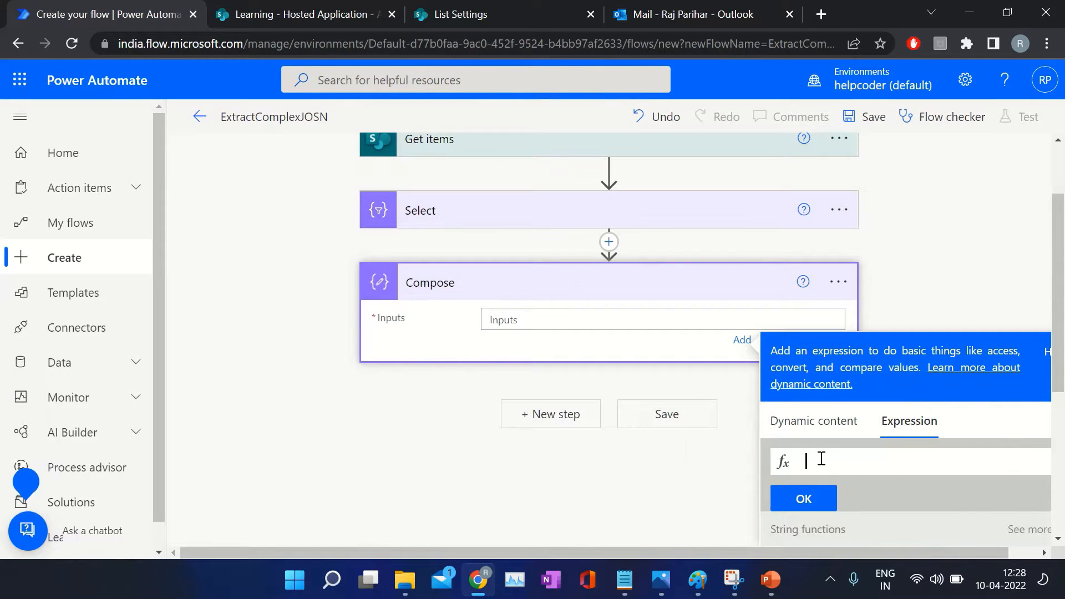
type("union(")
left_click(776, 425)
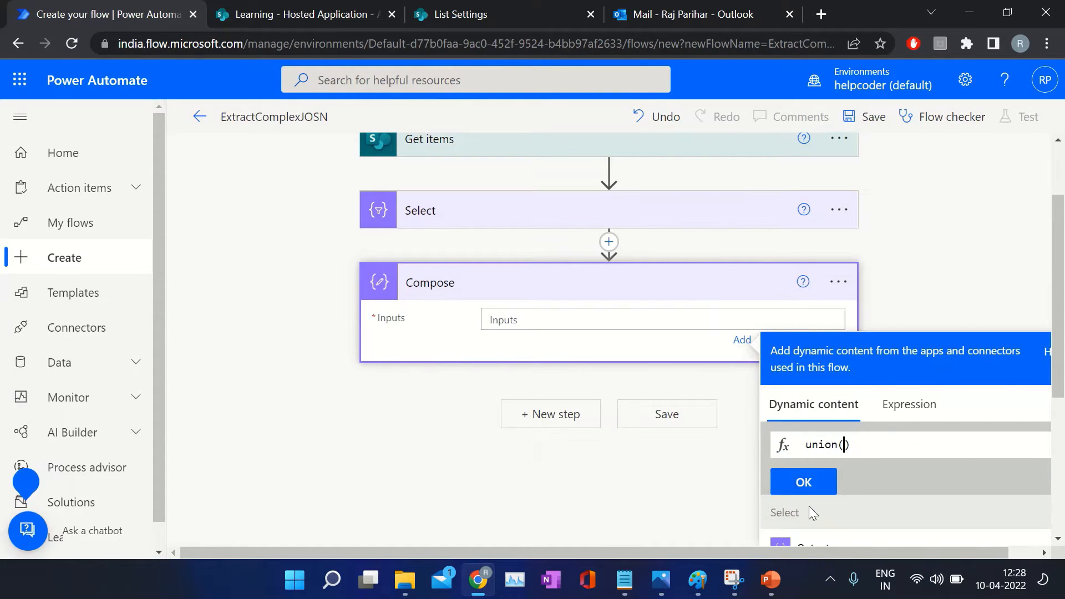
scroll(857, 485, "down", 1)
left_click(825, 474)
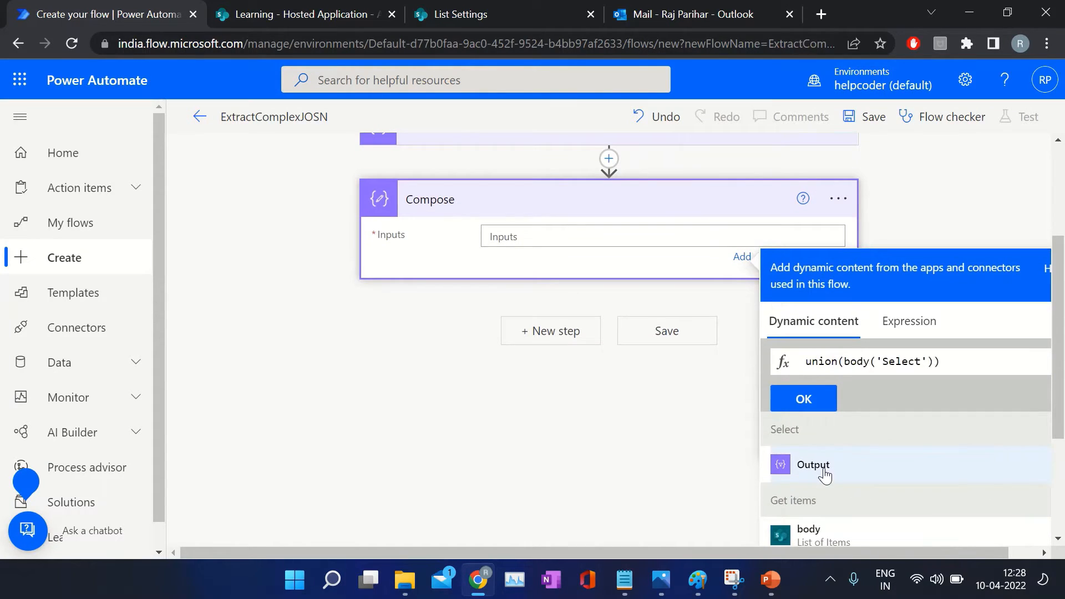
type(",")
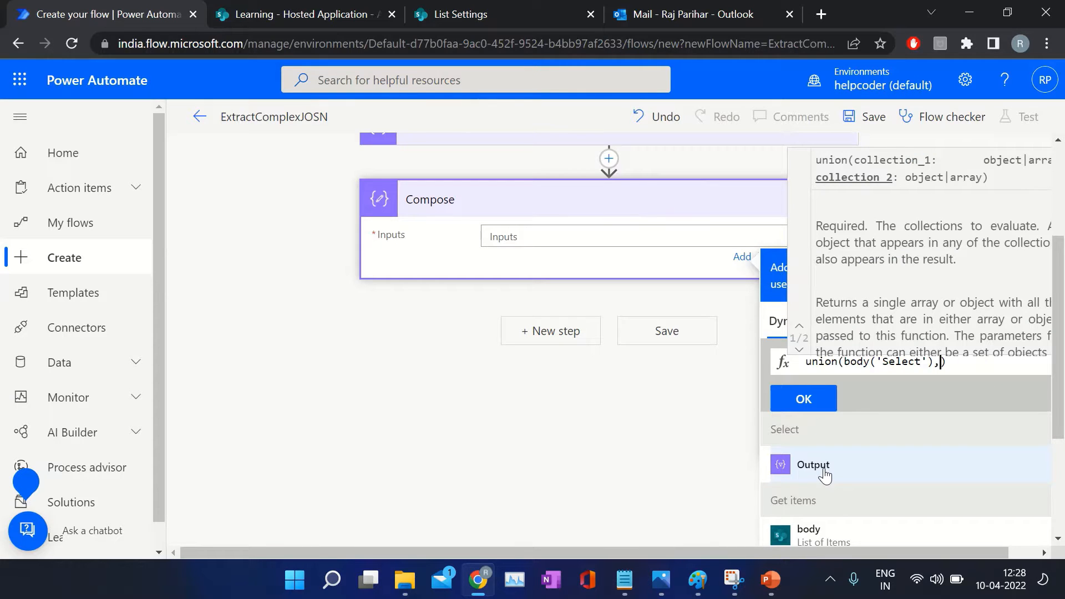
left_click(825, 475)
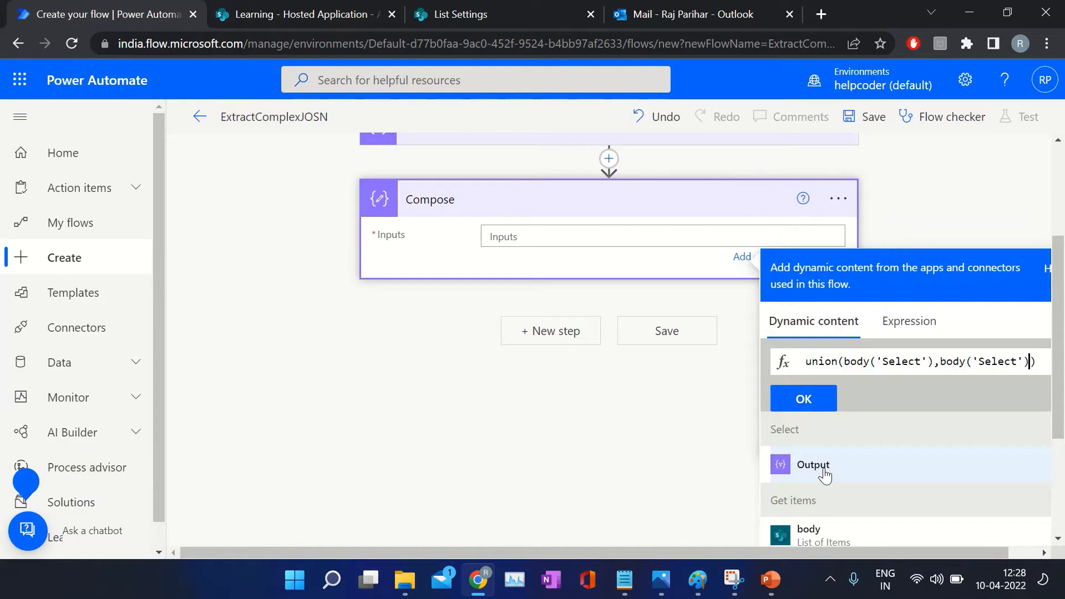
left_click(804, 399)
scroll(561, 332, "up", 3)
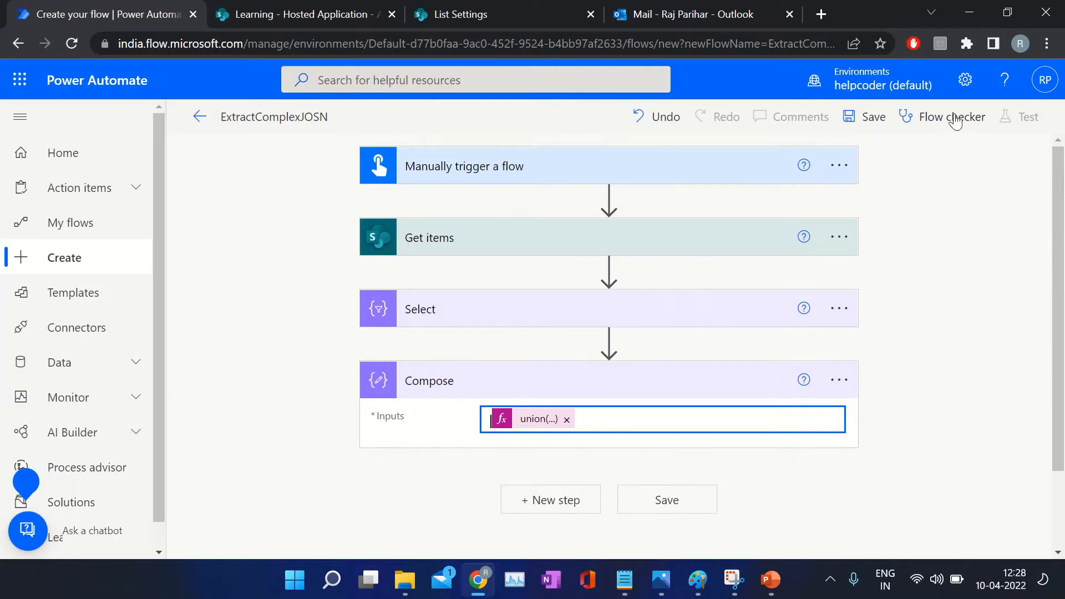
- Save the flow, run a manual test with the SharePoint connection and show the run results
left_click(871, 117)
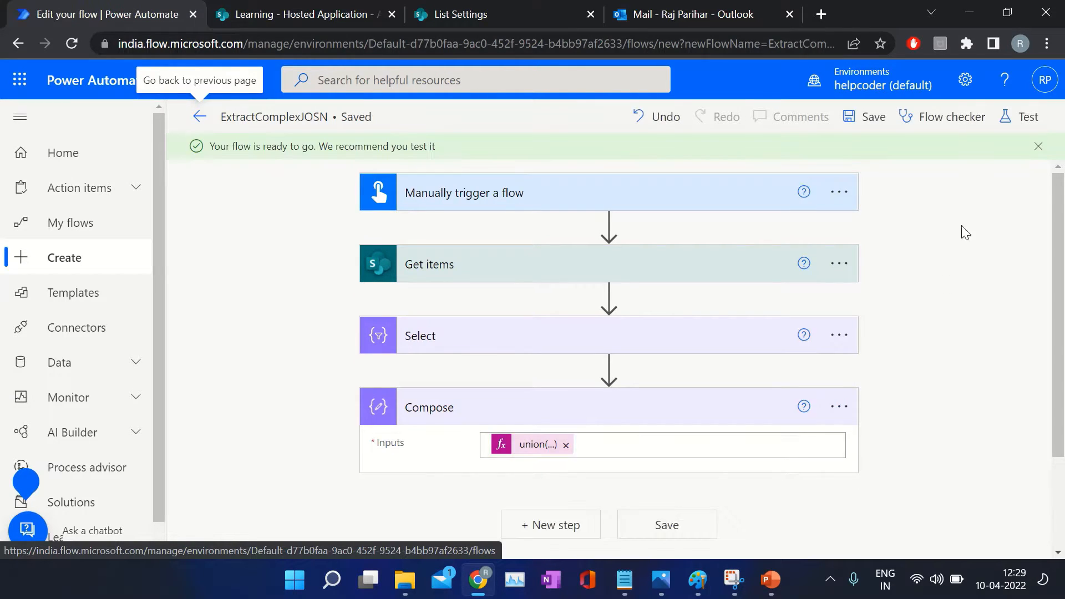
left_click(1024, 118)
left_click(839, 167)
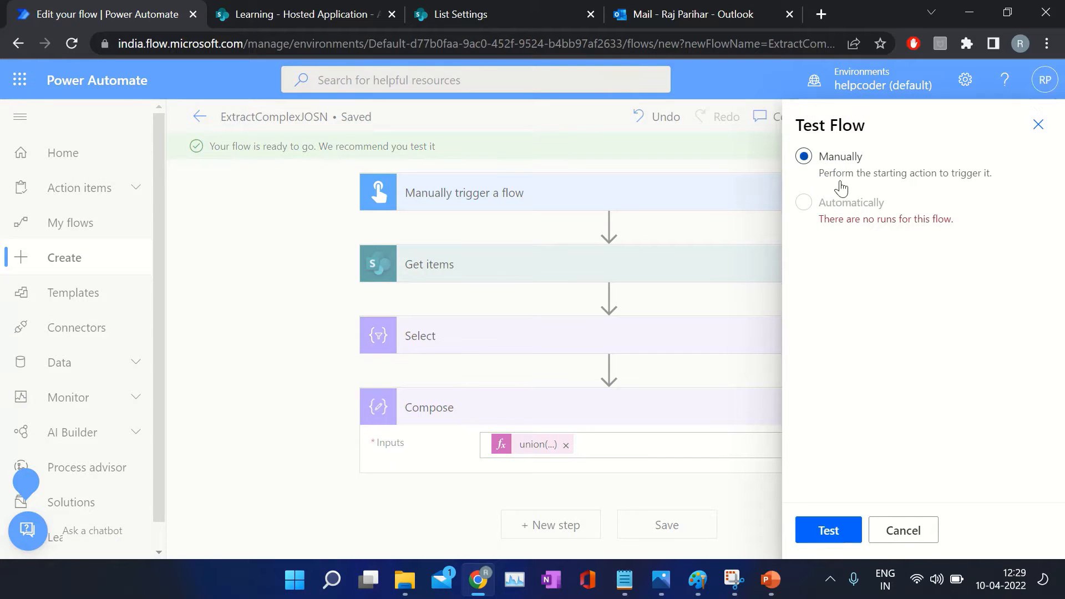
left_click(828, 531)
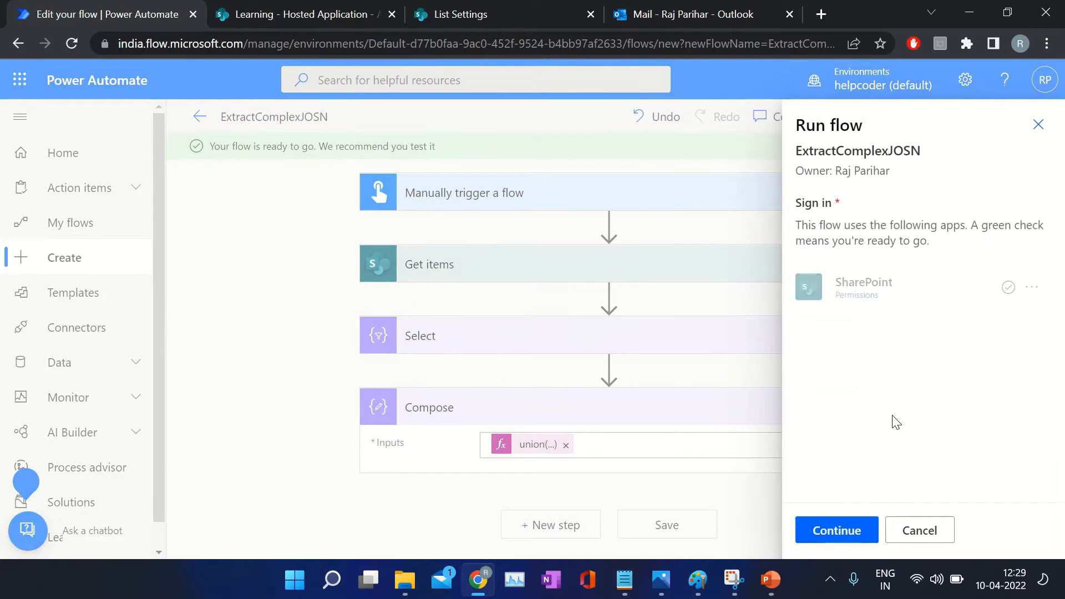
left_click(869, 527)
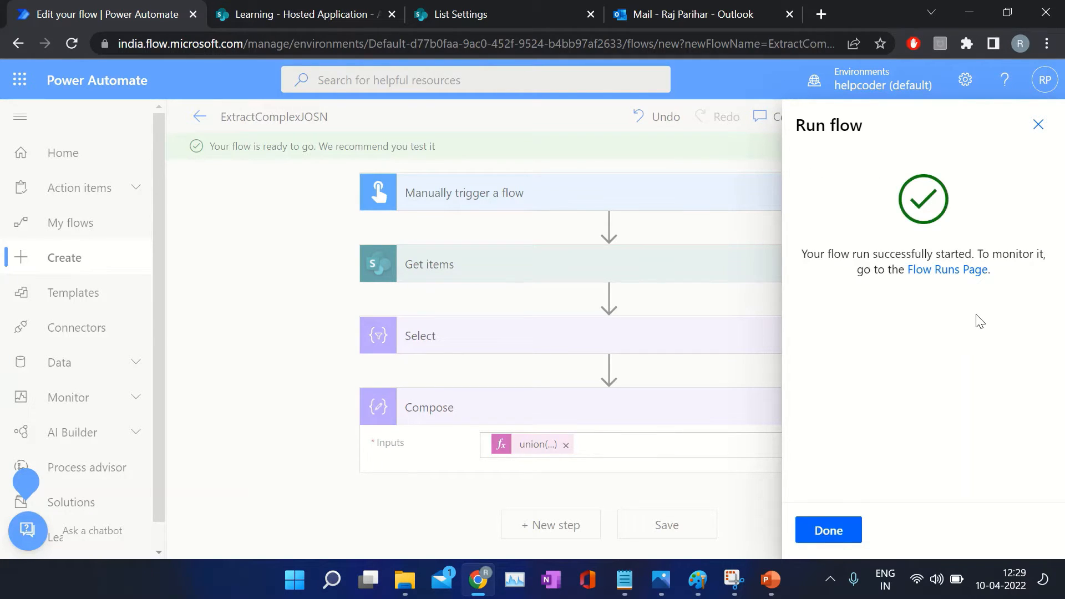
left_click(832, 535)
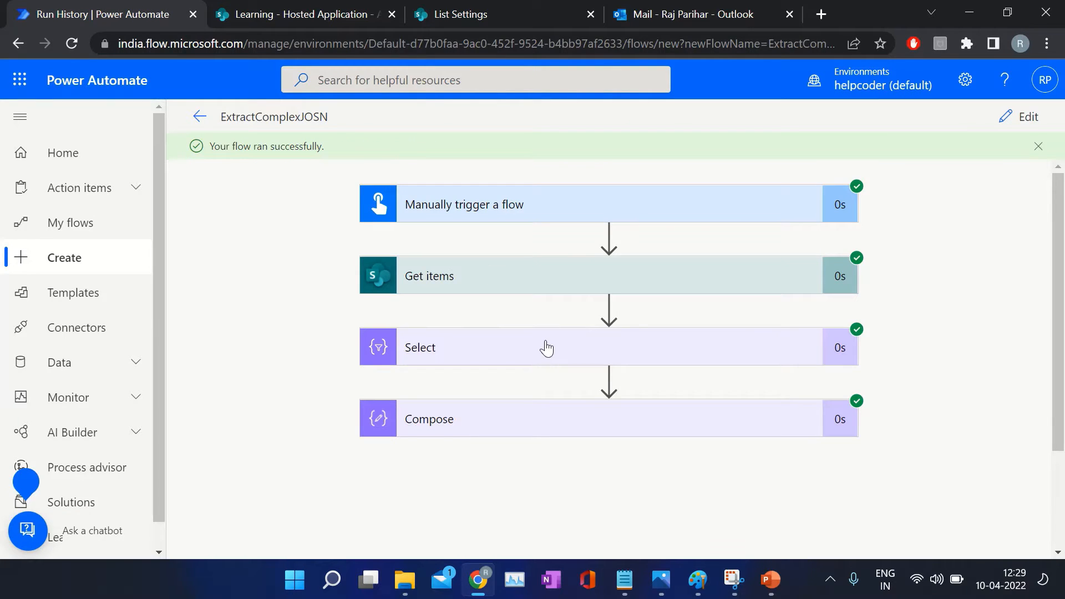
- Check the Select action's output body in the run results for duplicate email IDs
left_click(546, 348)
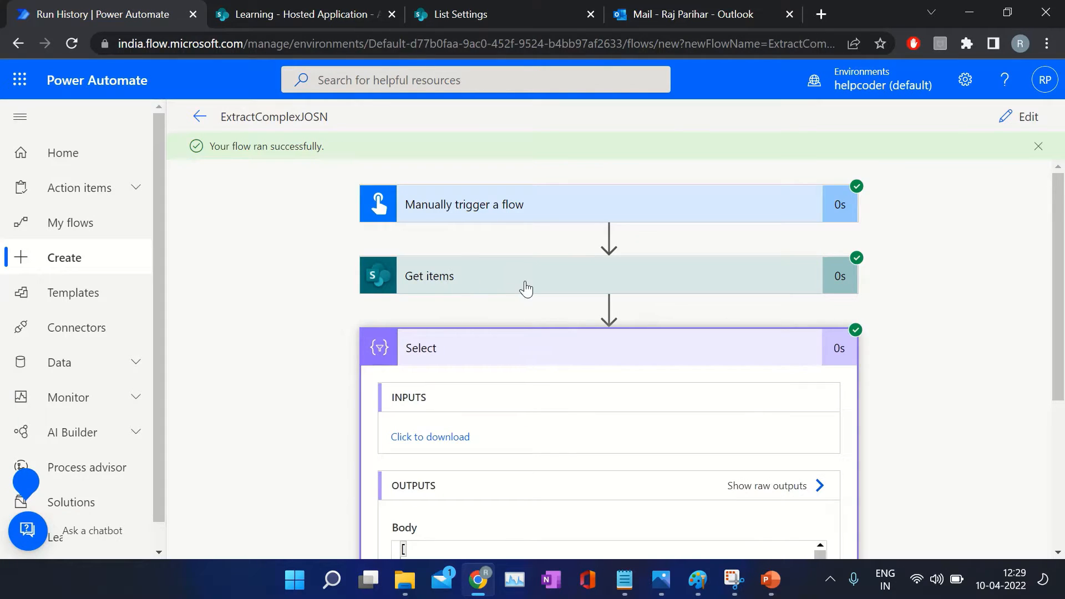
scroll(525, 288, "down", 4)
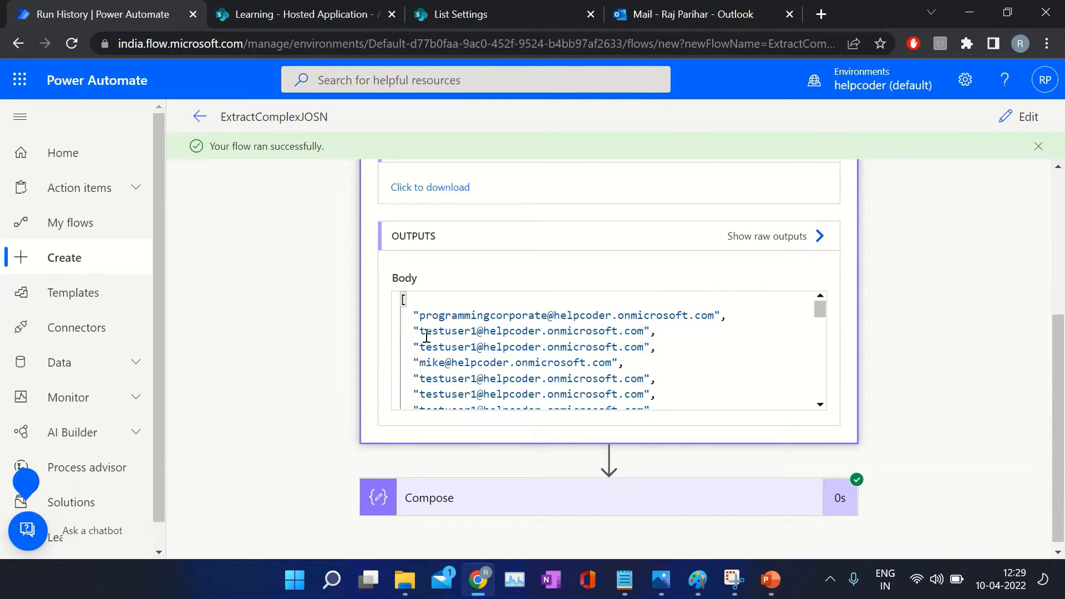
left_click_drag(426, 336, 656, 347)
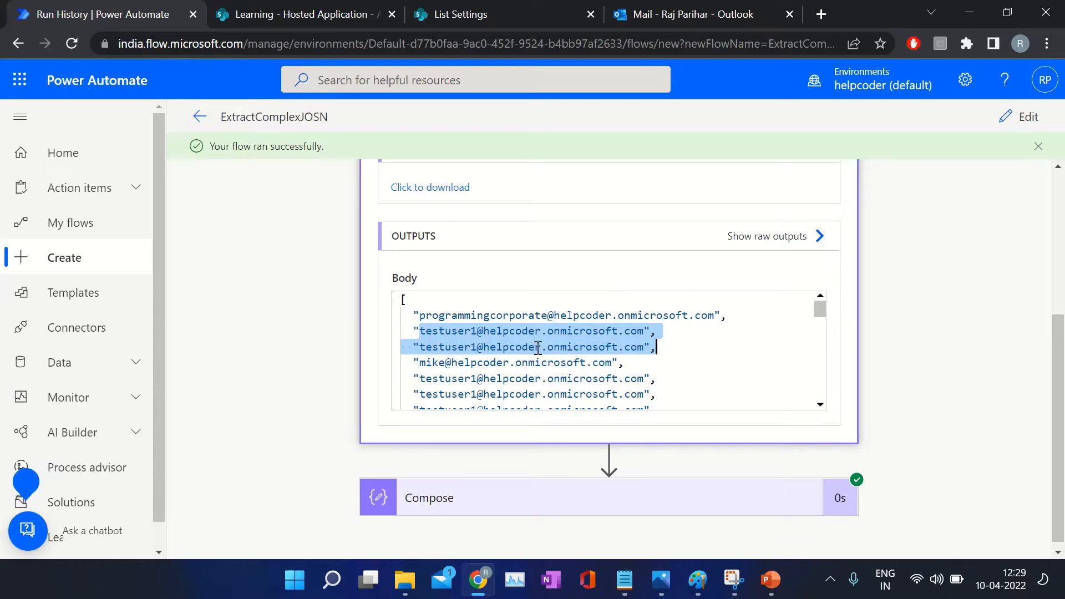
- Examine the Compose action's inputs and outputs in the run results, comparing its email IDs with the Select output
left_click(460, 513)
scroll(550, 404, "down", 3)
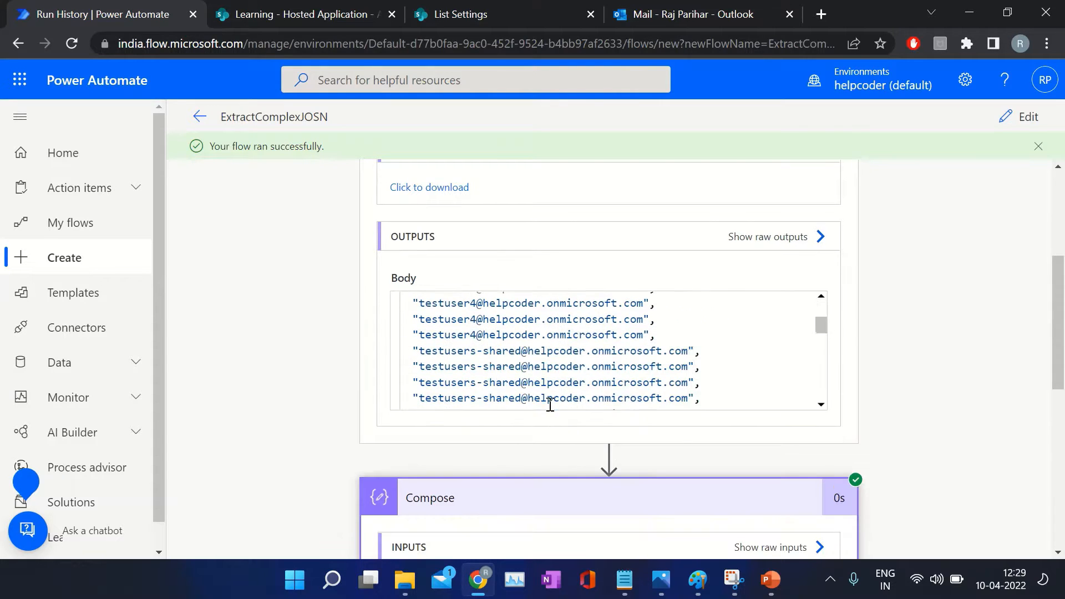
scroll(341, 459, "down", 5)
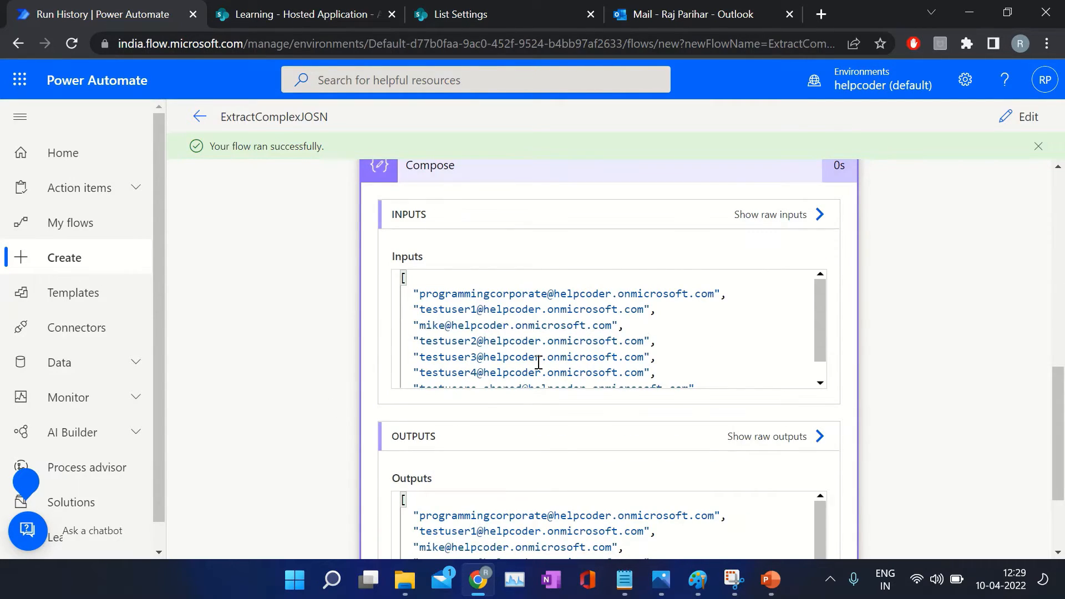
scroll(539, 362, "down", 1)
scroll(910, 399, "down", 2)
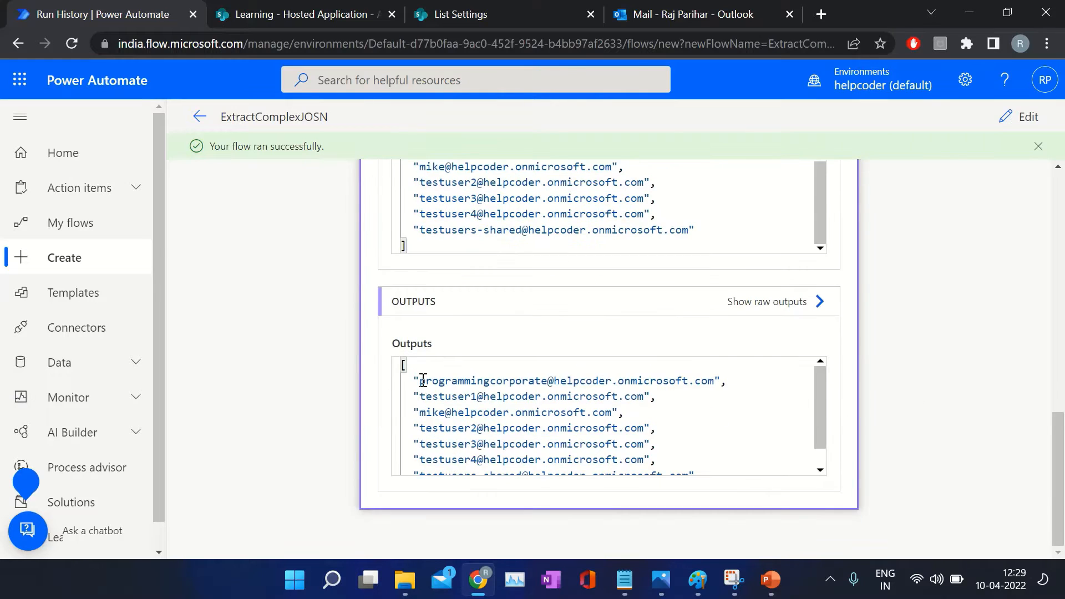
left_click_drag(423, 380, 646, 453)
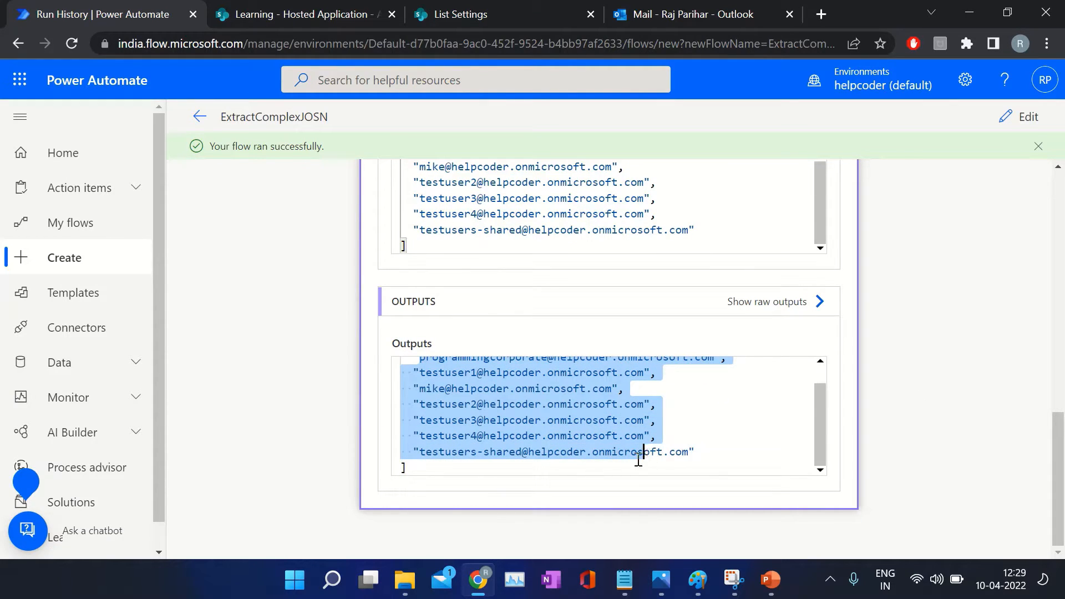
scroll(554, 456, "up", 1)
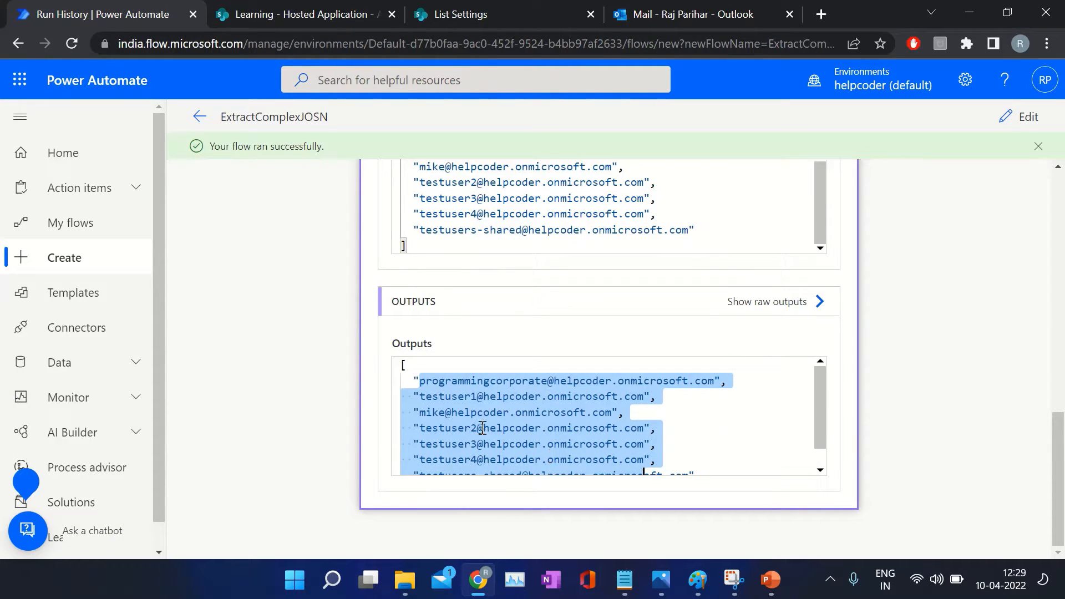
scroll(482, 428, "down", 1)
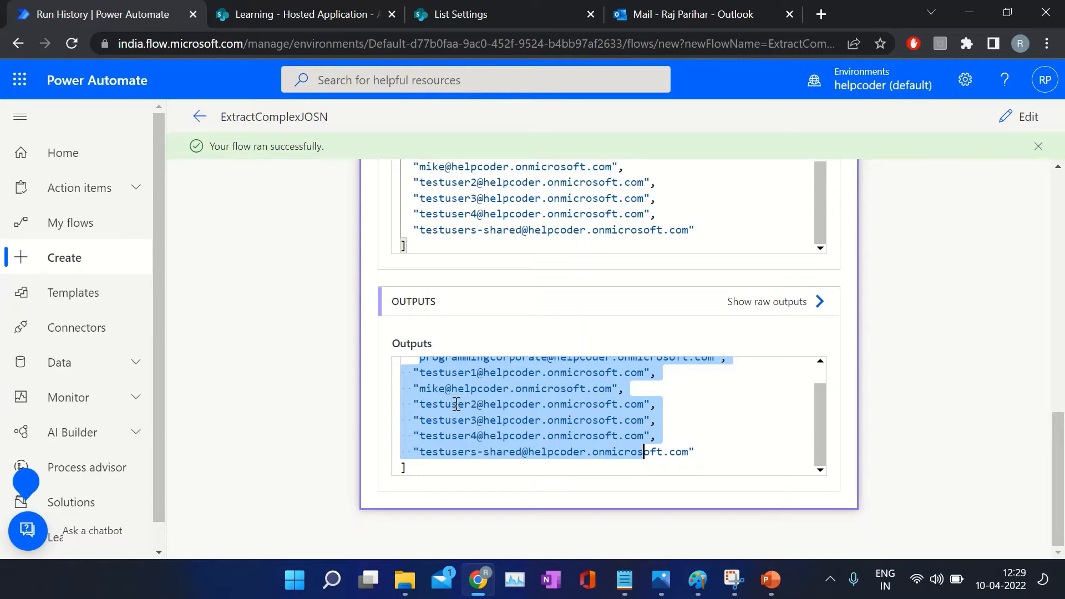
scroll(485, 412, "up", 1)
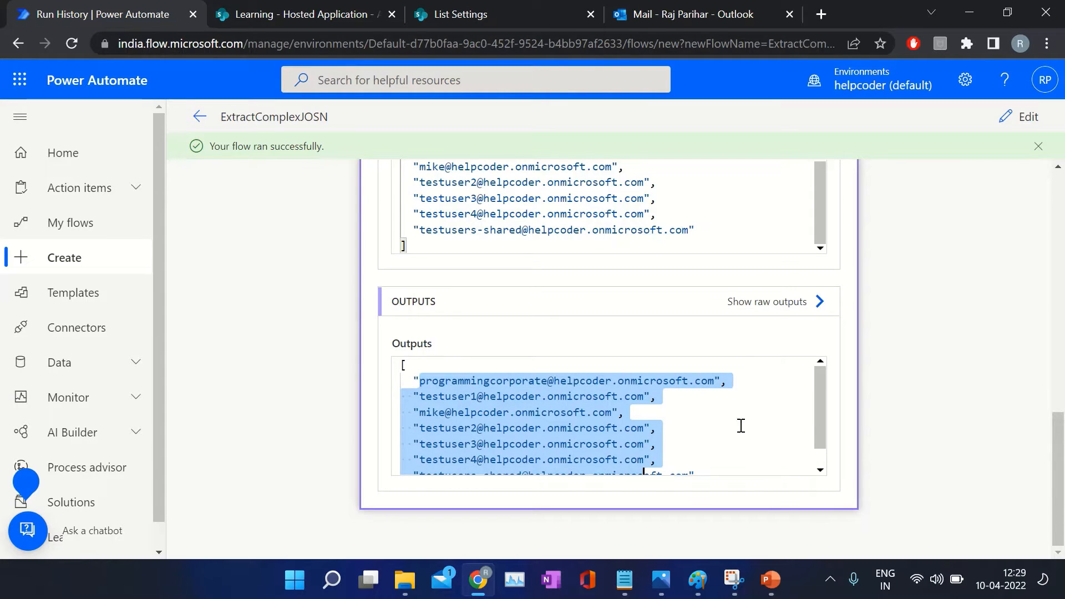
scroll(939, 445, "up", 3)
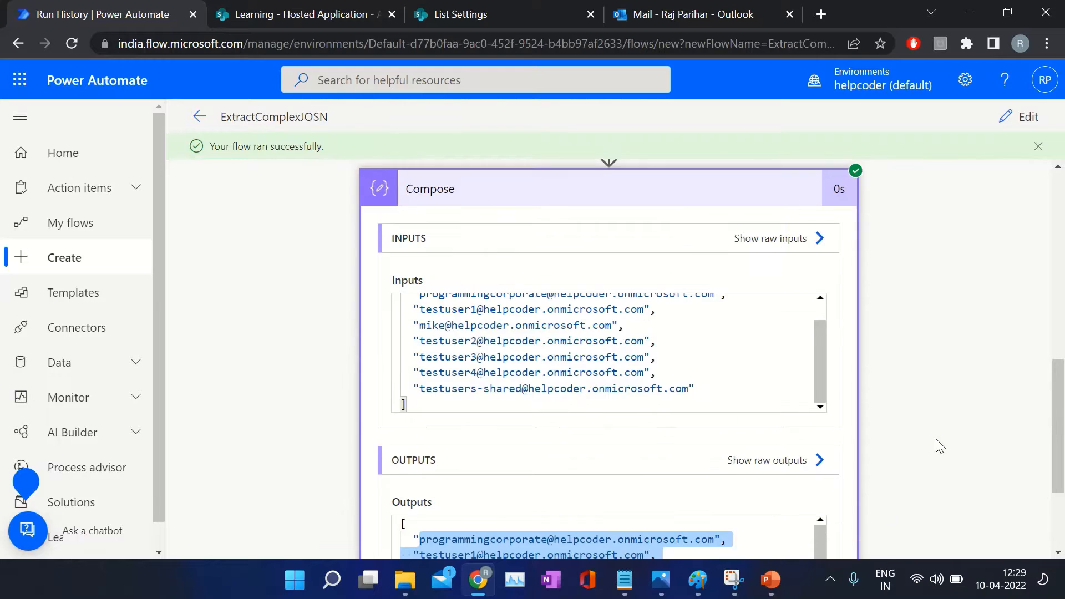
left_click(542, 204)
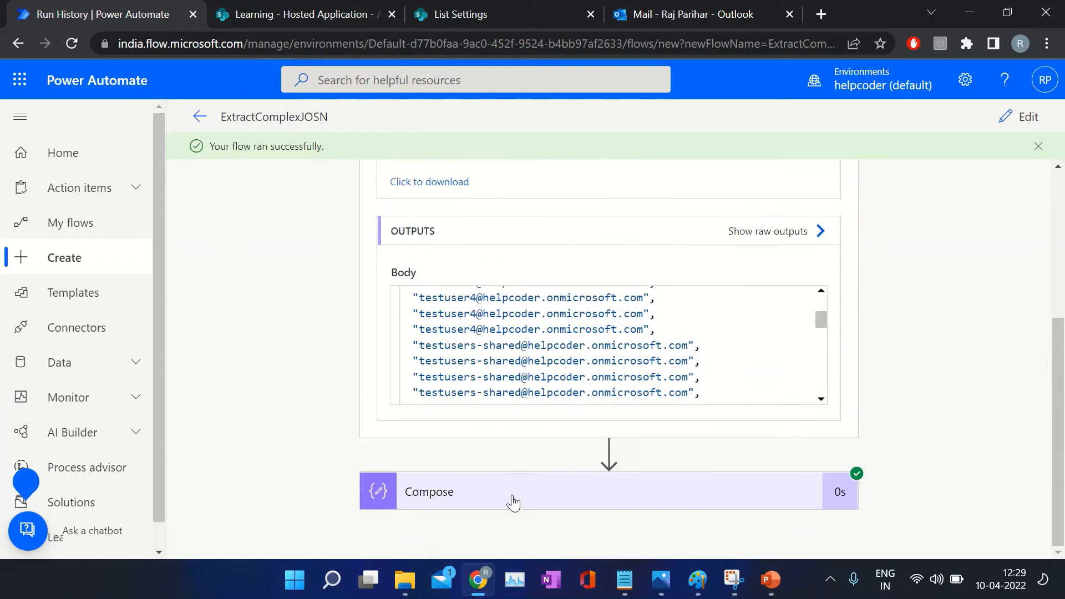
- Return the flow to edit mode and review the App owner Email ID column in the Hosted Application list
left_click(1033, 119)
left_click(478, 378)
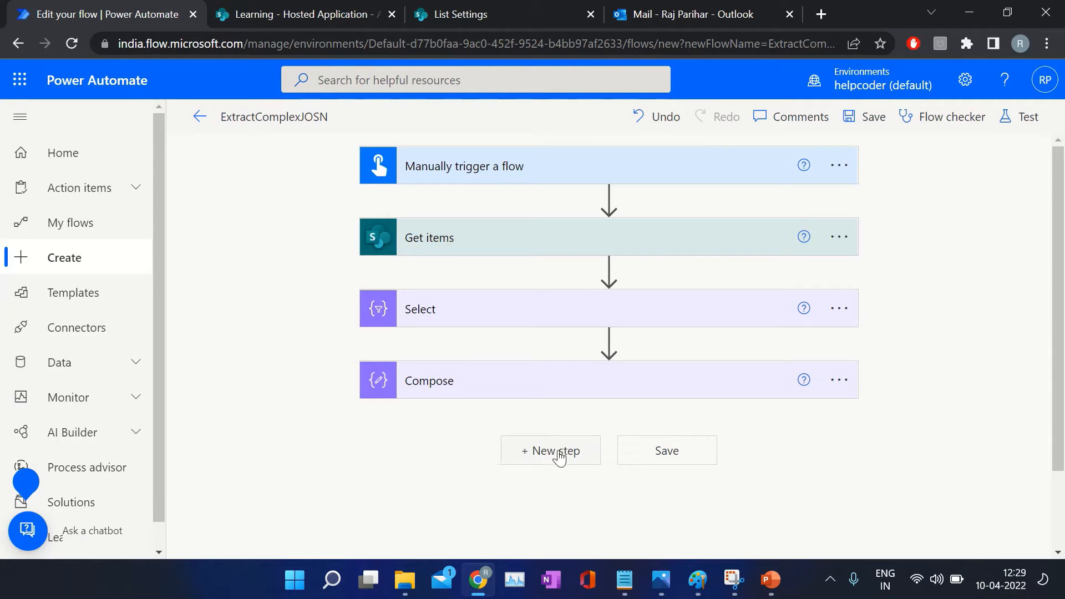
left_click(308, 16)
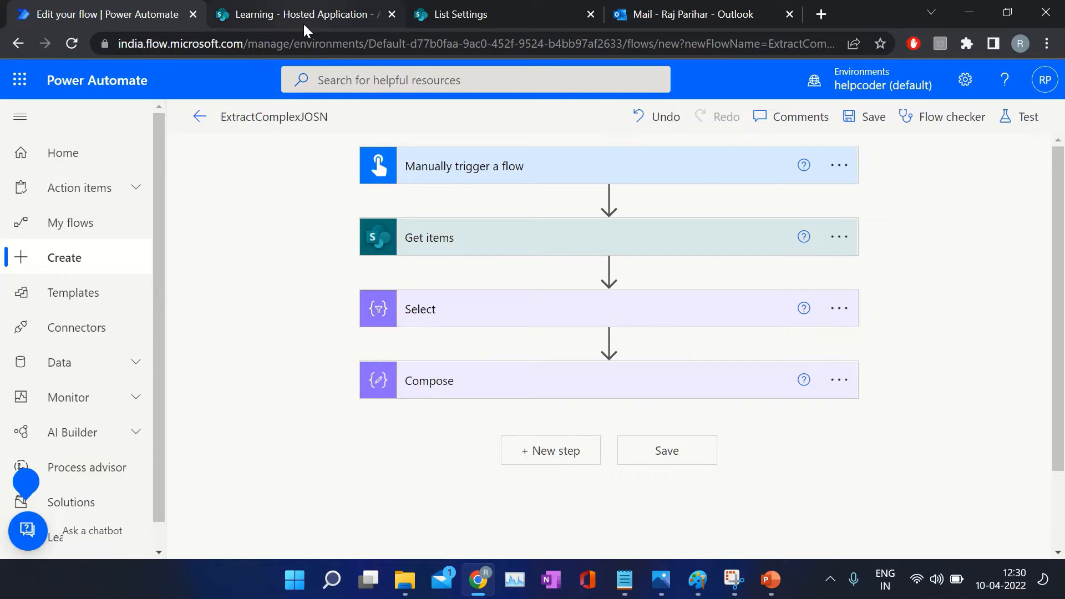
left_click(304, 22)
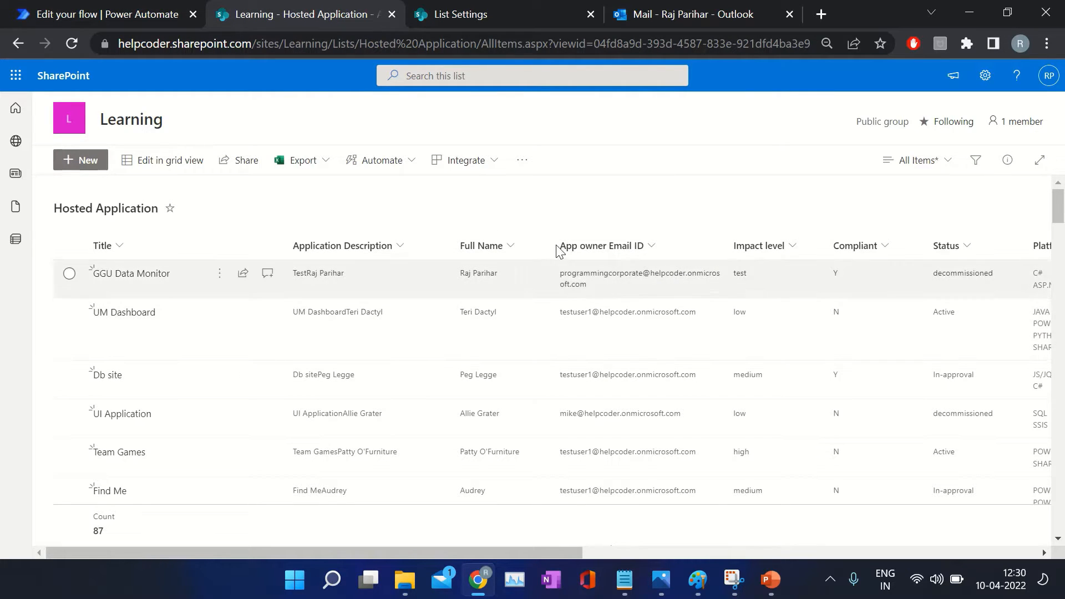
left_click(121, 23)
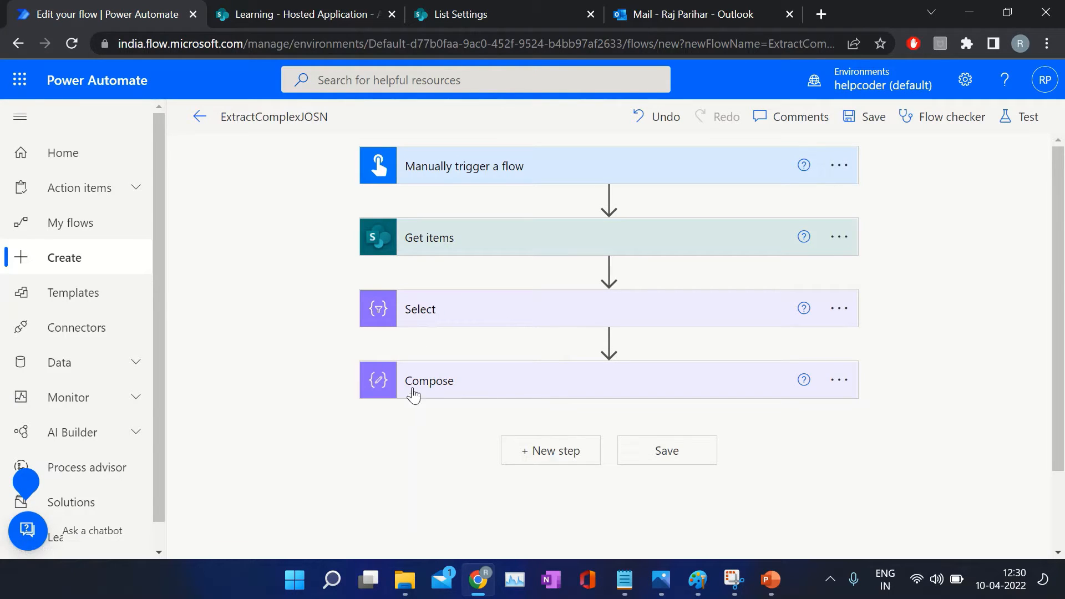
- Check the Compose action's input in the flow and run the flow again as a manual test
left_click(503, 396)
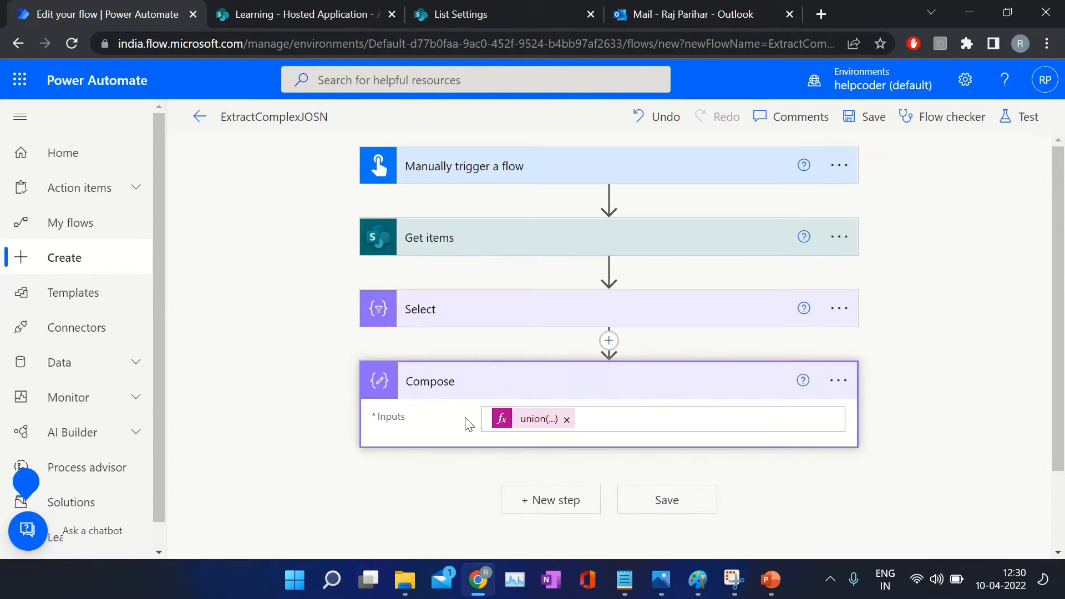
left_click(469, 388)
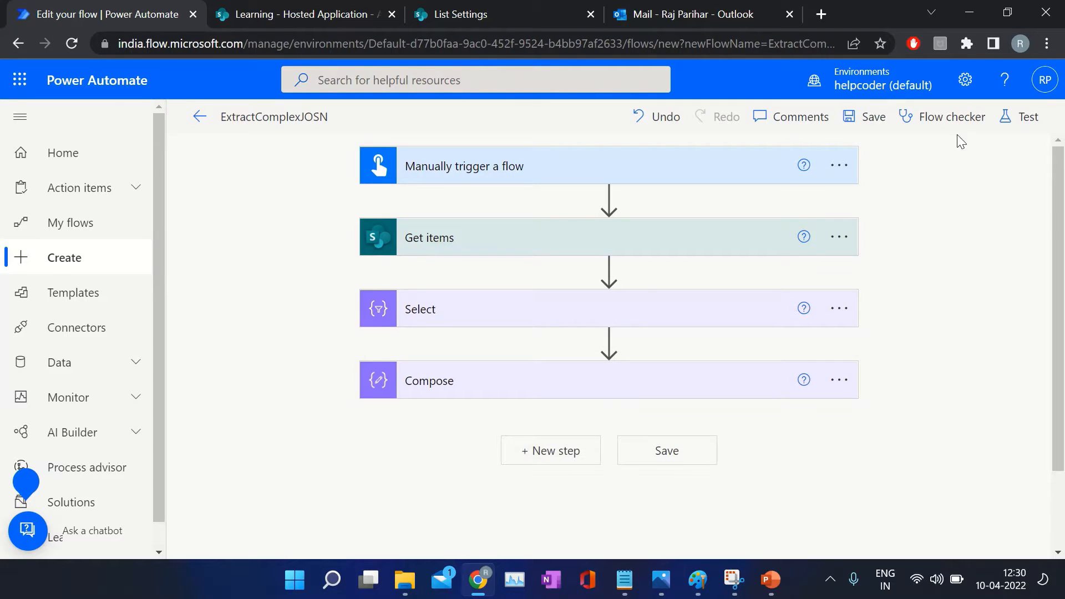
left_click(1015, 118)
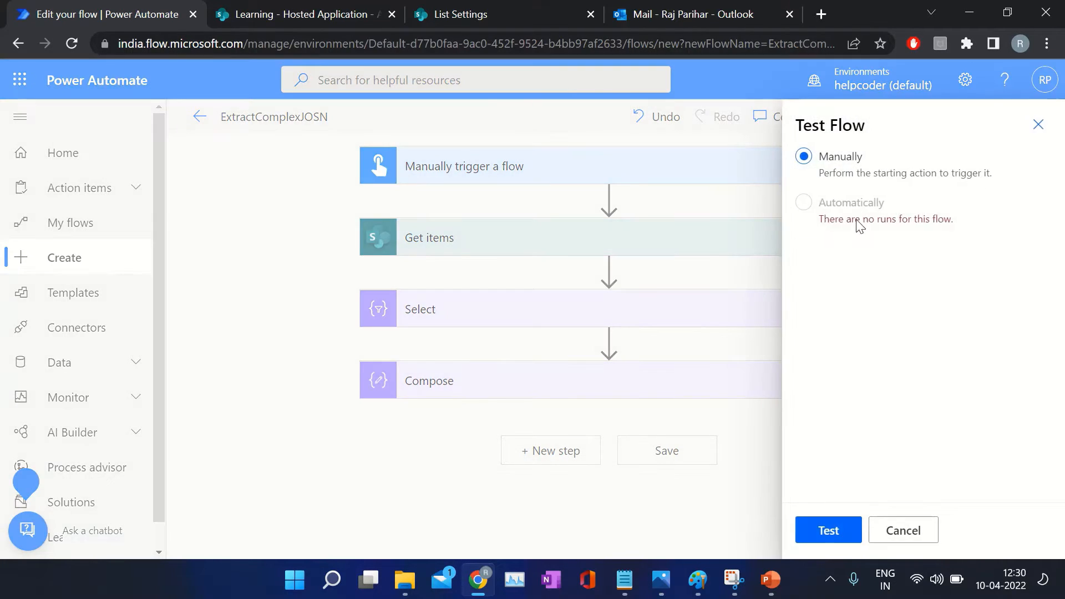
left_click(832, 536)
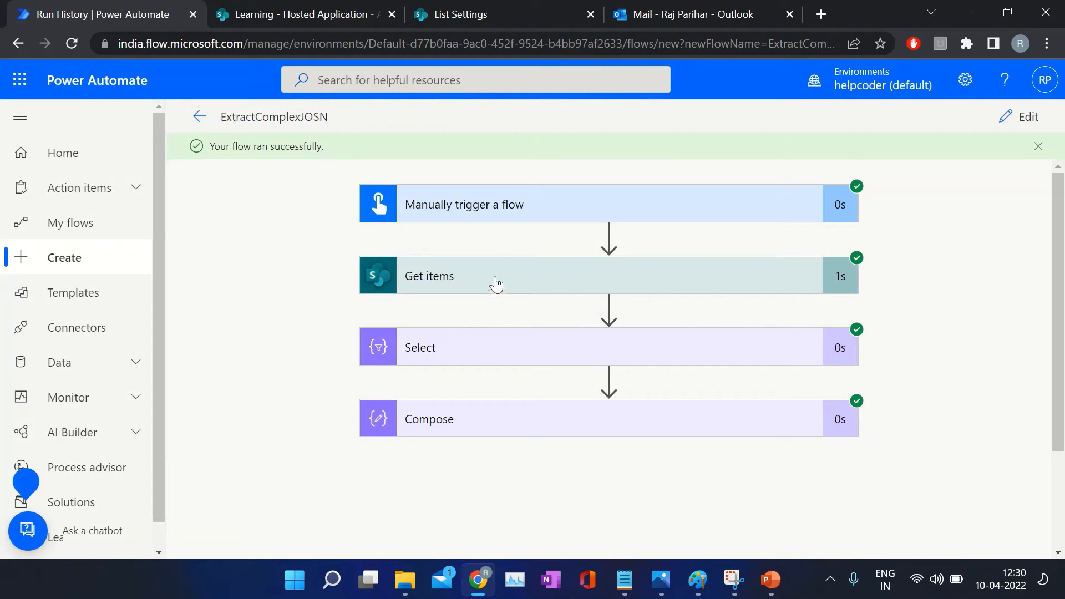
- Open the full output of the Get items action from the run results and copy all of its JSON
left_click(494, 284)
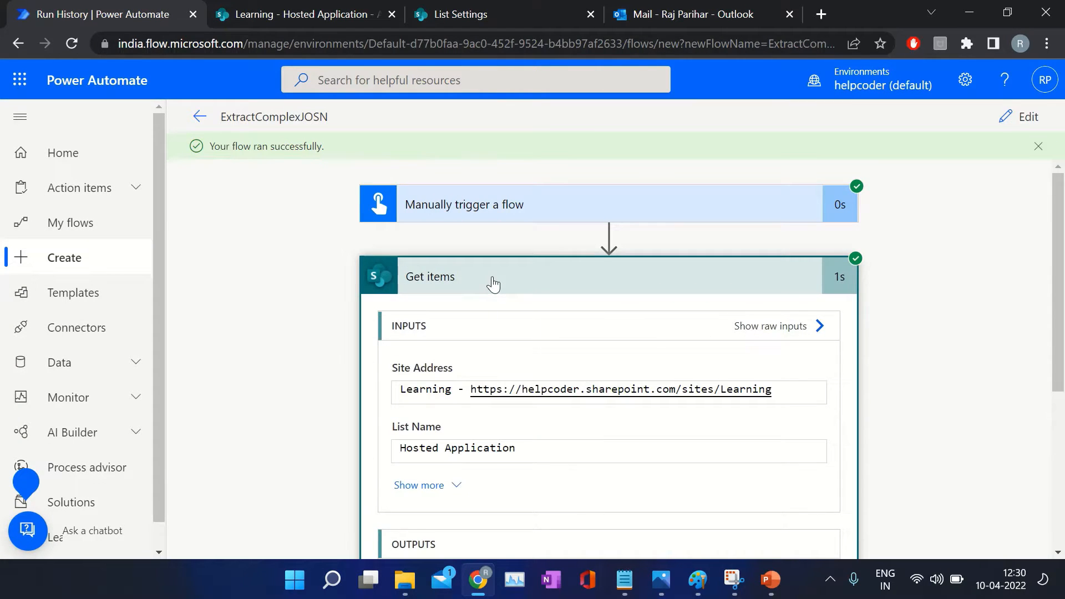
scroll(493, 285, "down", 3)
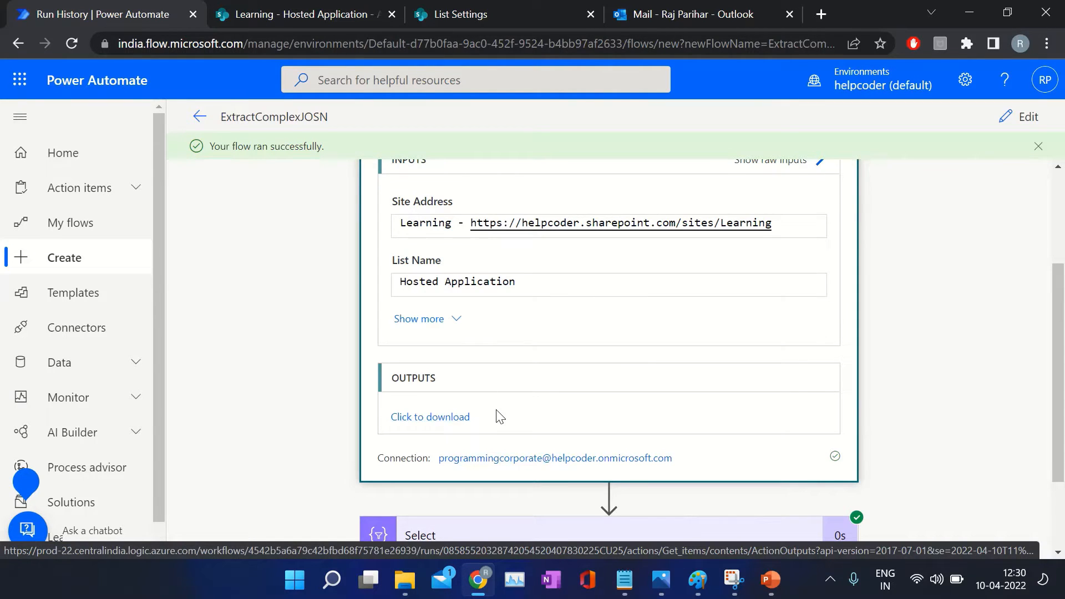
scroll(462, 410, "up", 2)
scroll(487, 392, "down", 2)
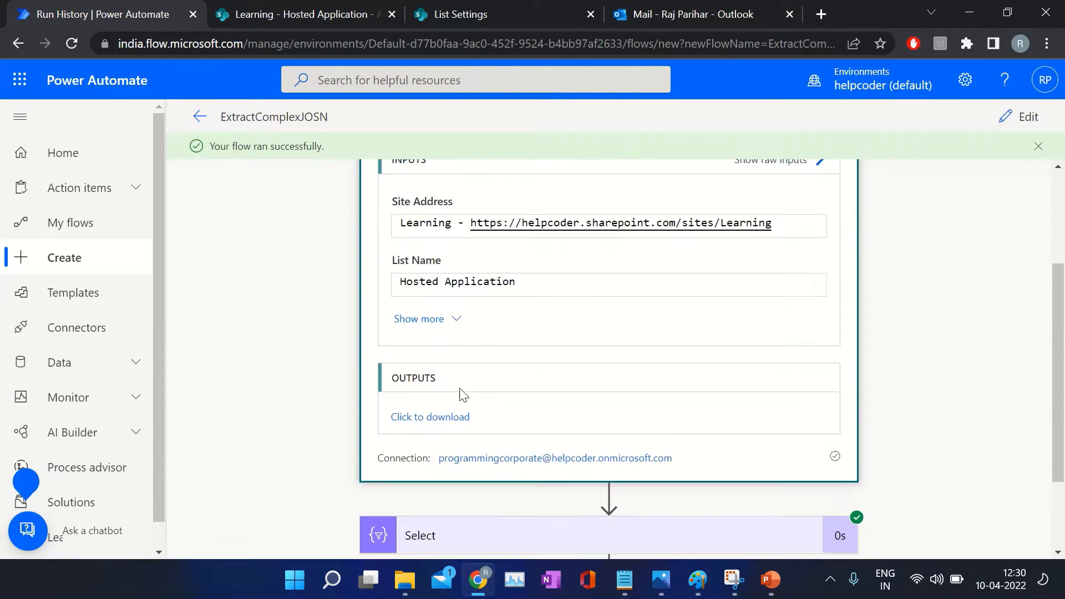
left_click(440, 418)
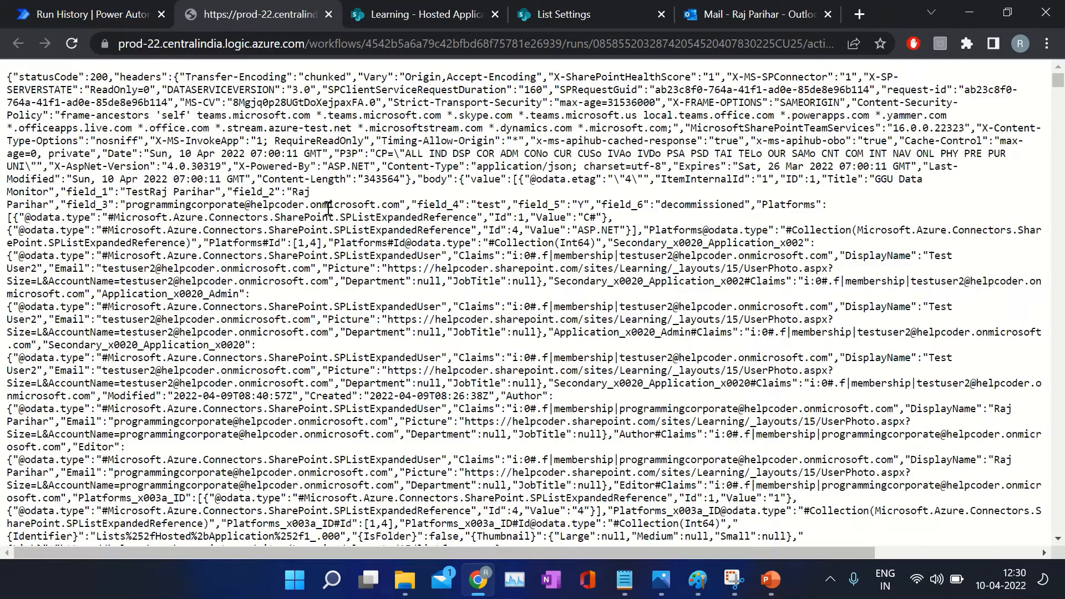
key("ctrl+a")
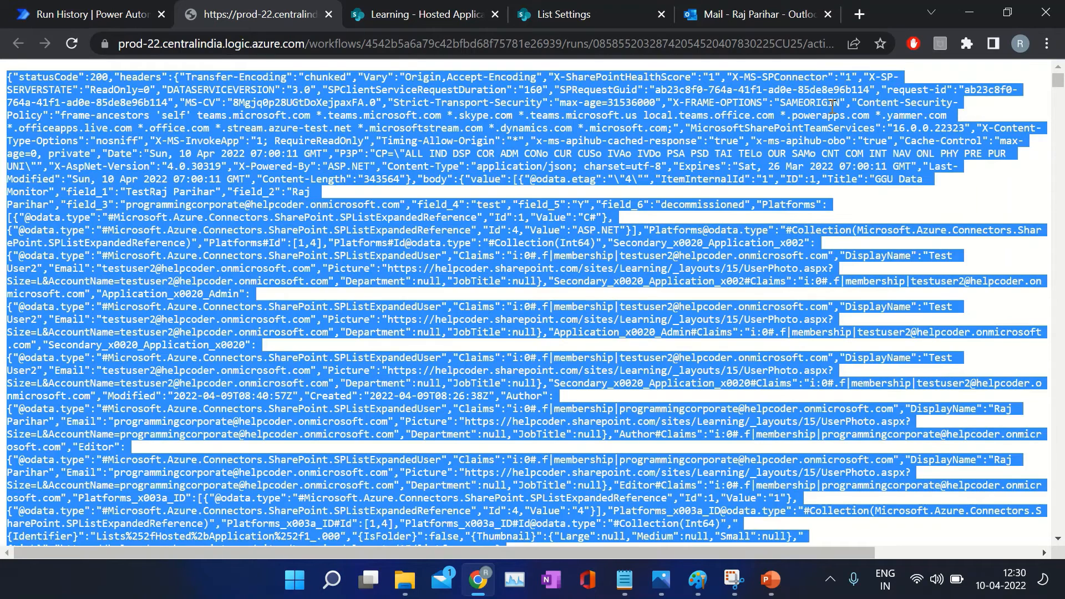
left_click(140, 25)
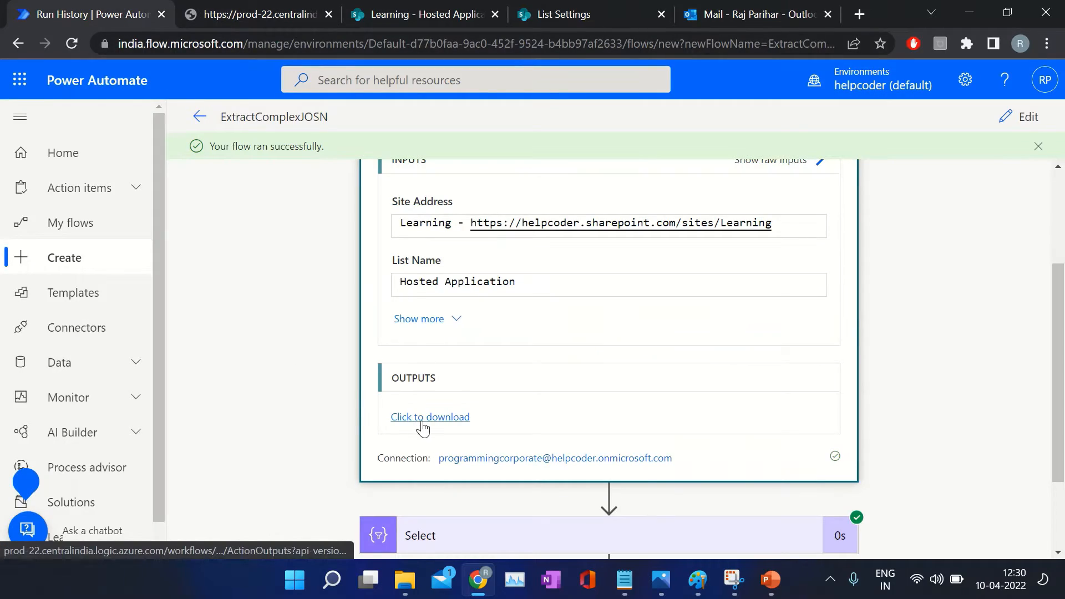
left_click(255, 18)
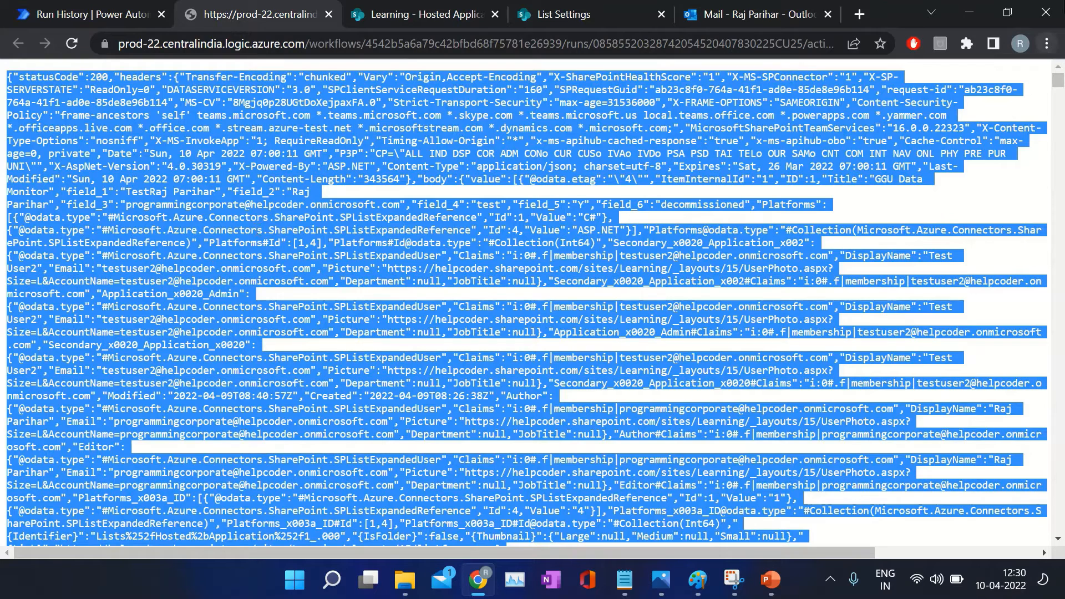
- Open the JSON Formatter & Validator site in a new browser tab and format the copied Get items JSON there
left_click(860, 14)
type("josn")
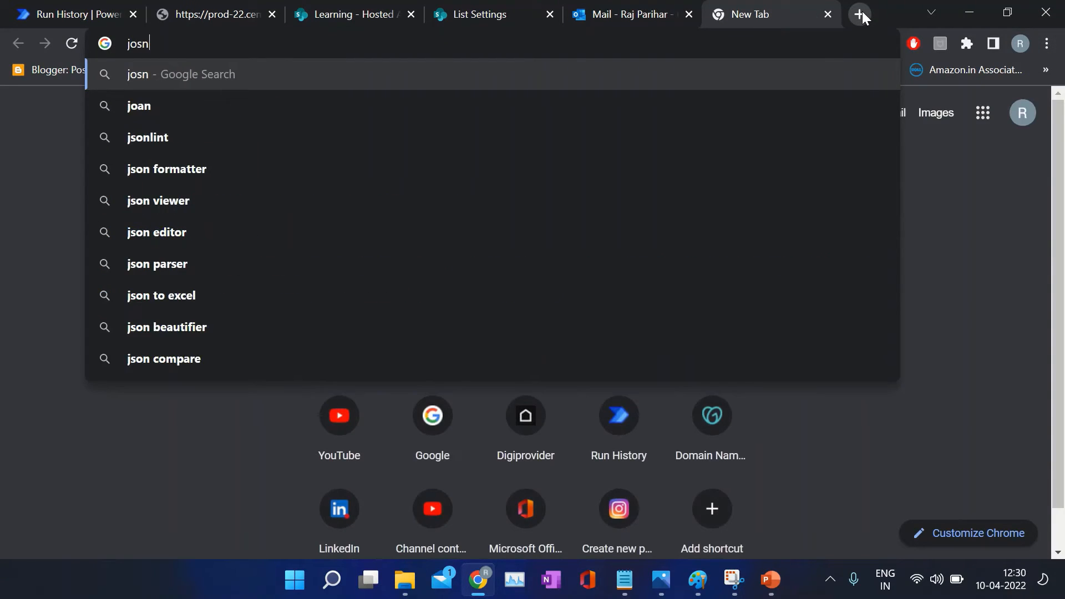
key("BackSpace")
key("BackSpace")
key("BackSpace")
type("son")
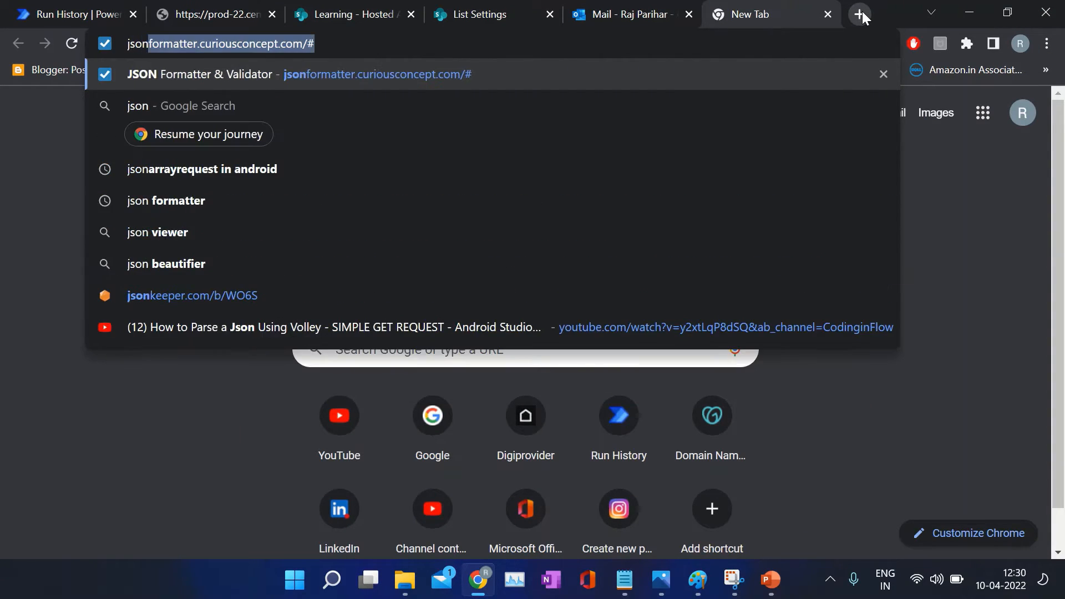
key("Return")
left_click(421, 247)
key("ctrl+v")
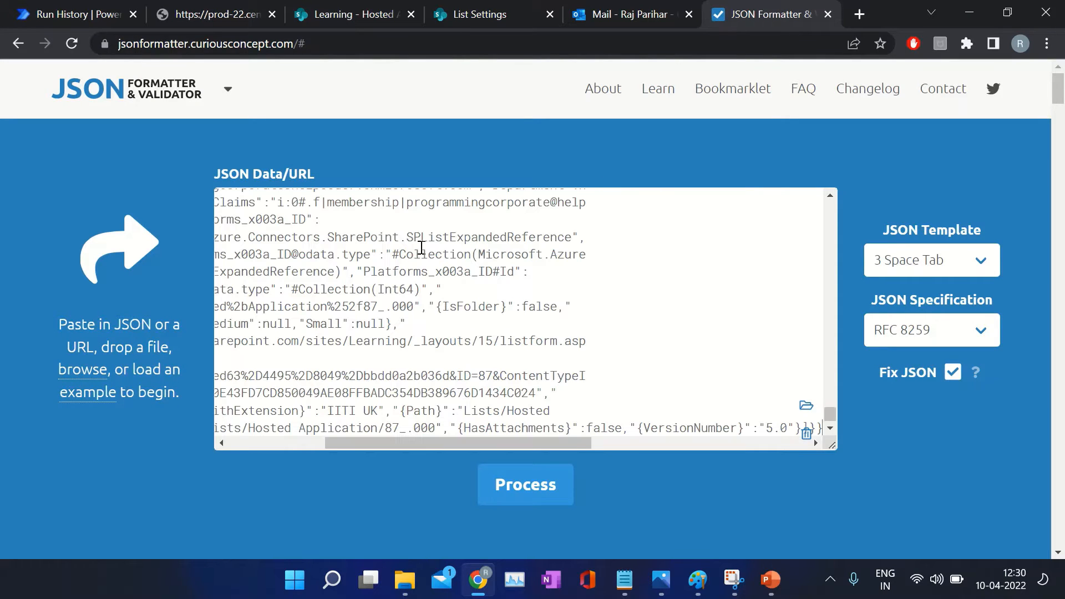
left_click(513, 477)
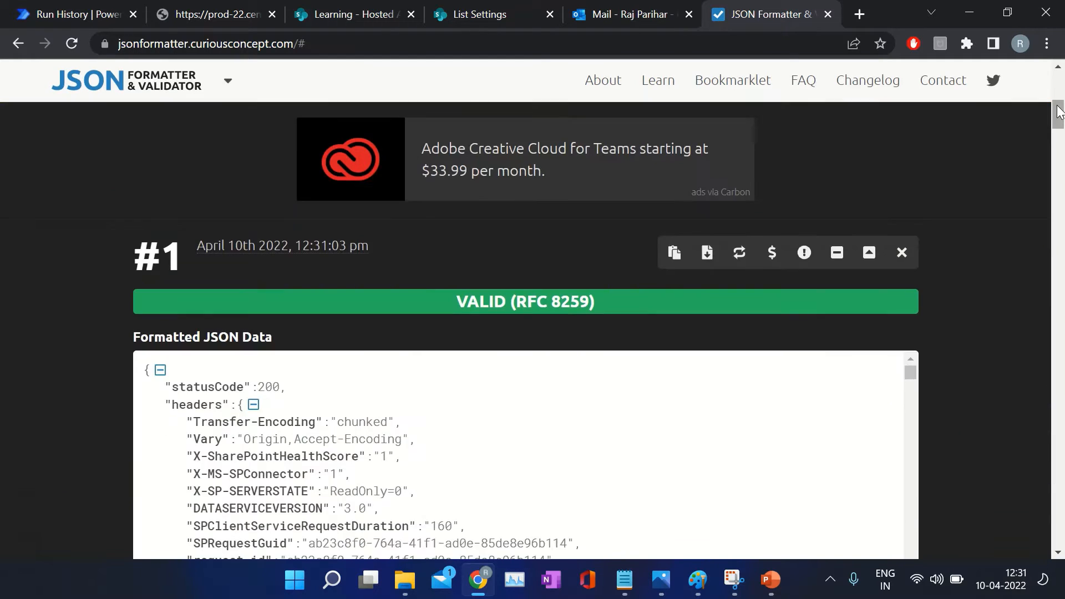
- Enlarge the formatted JSON box and collapse the headers node to examine the first item's field names
left_click_drag(1060, 113, 1059, 134)
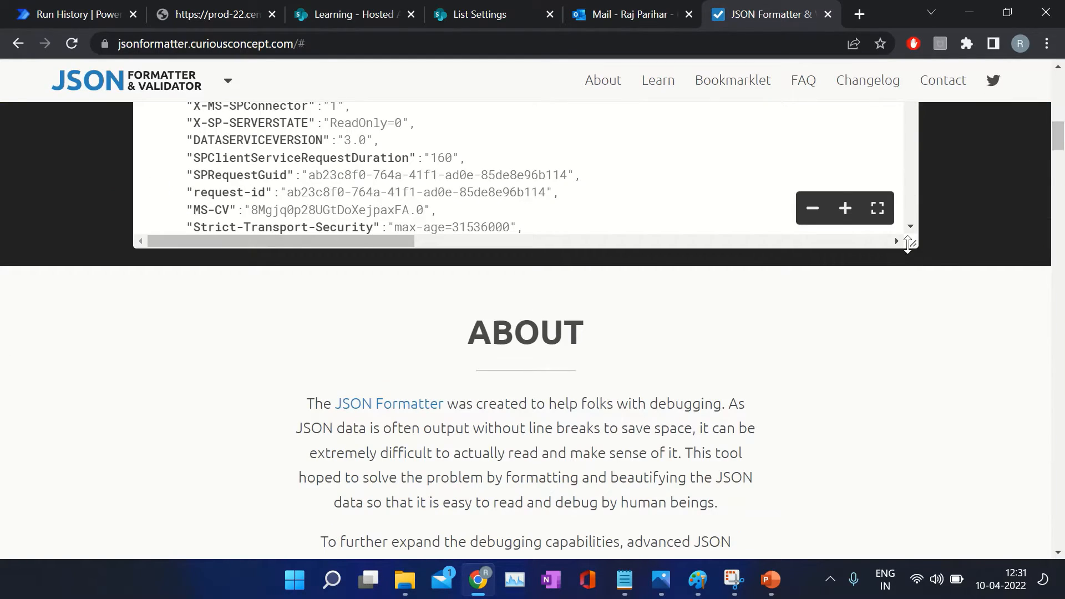
left_click_drag(911, 244, 887, 557)
scroll(375, 336, "up", 5)
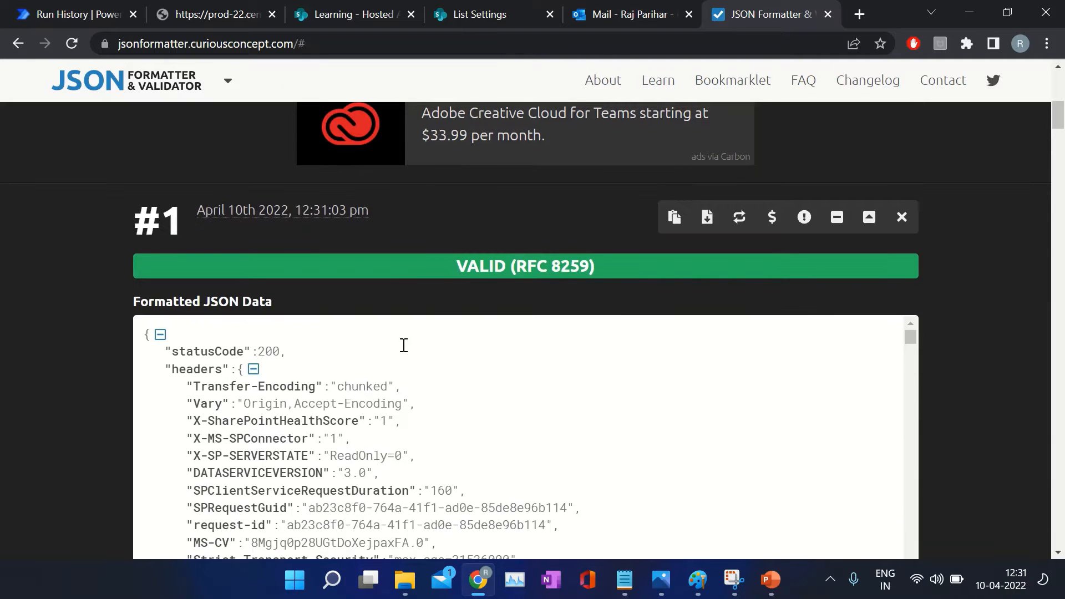
scroll(409, 346, "up", 2)
left_click_drag(1060, 119, 1060, 127)
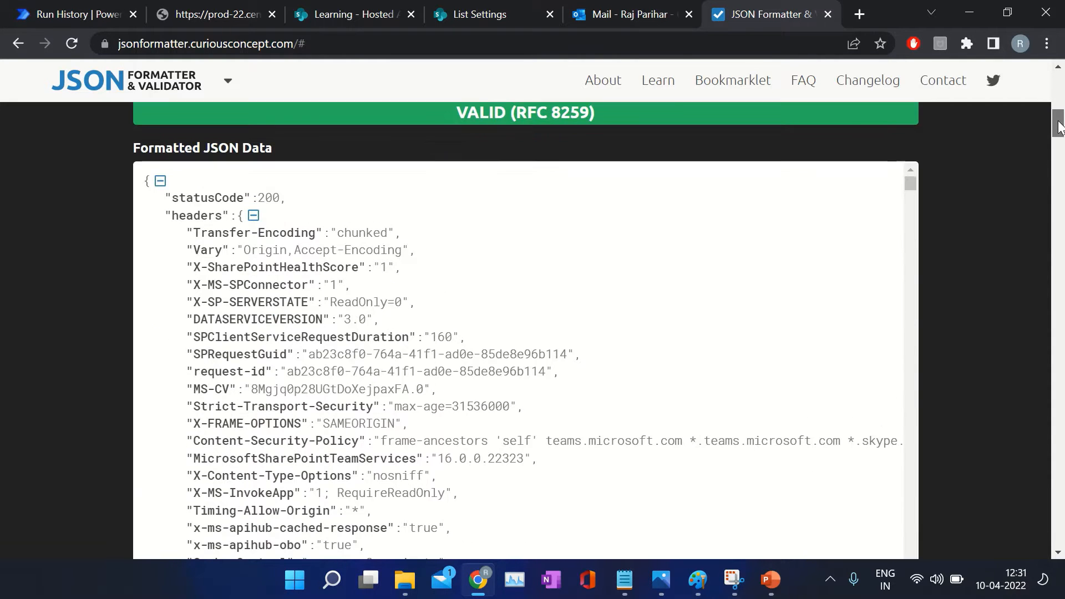
left_click(254, 216)
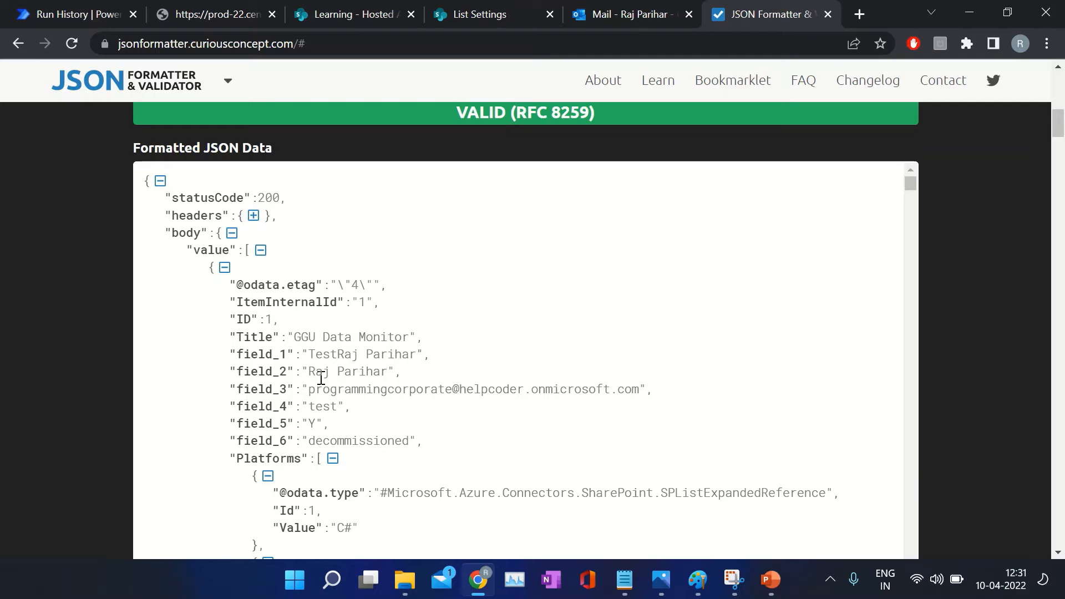
double_click(247, 337)
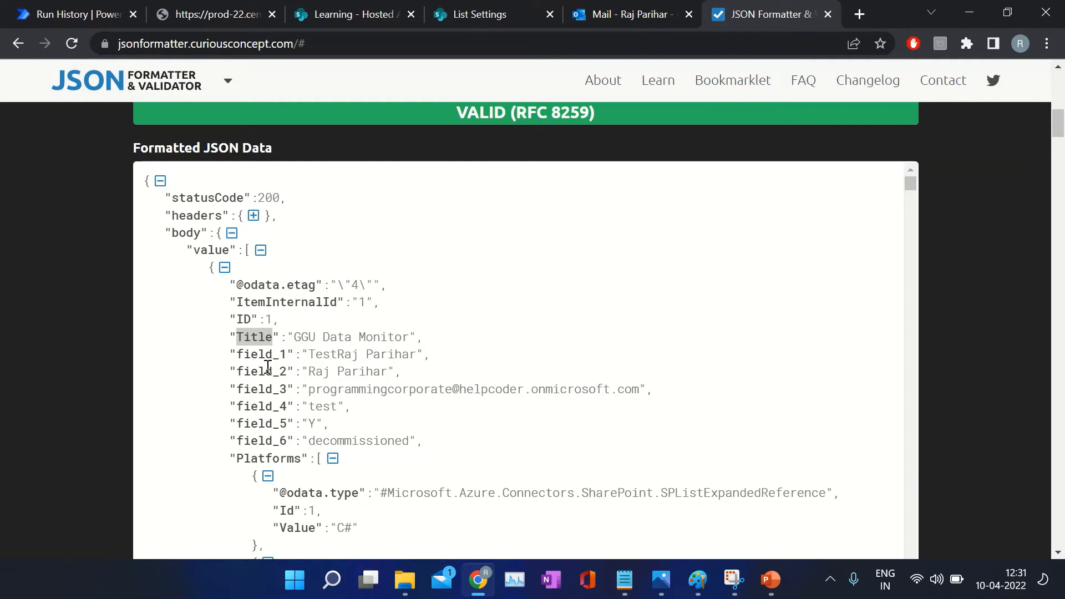
- Return the flow to edit mode in Power Automate and review the Select action's From and Map settings
left_click(87, 14)
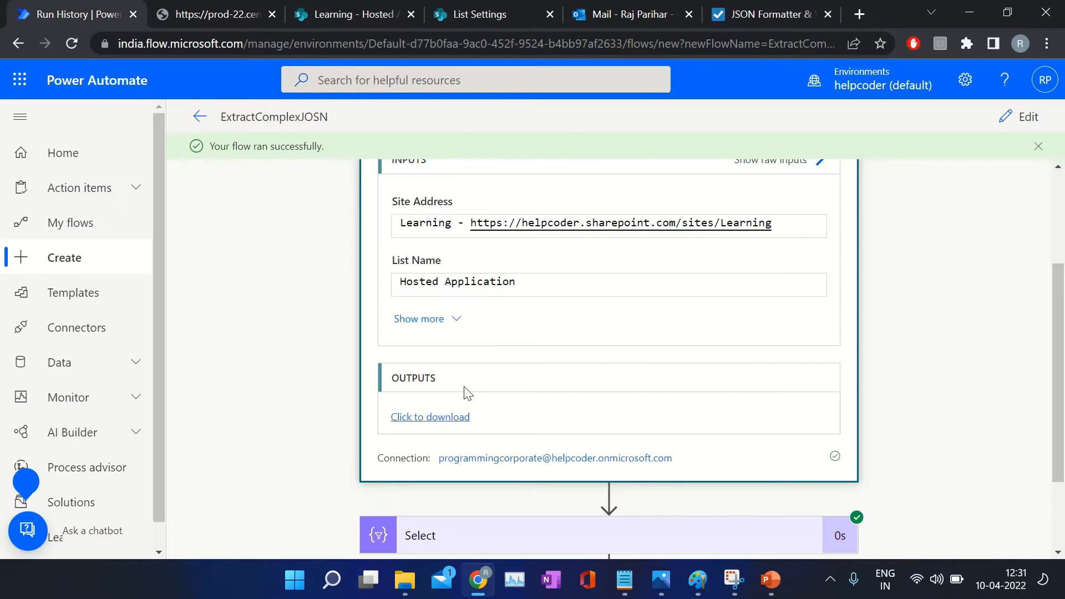
left_click(1020, 118)
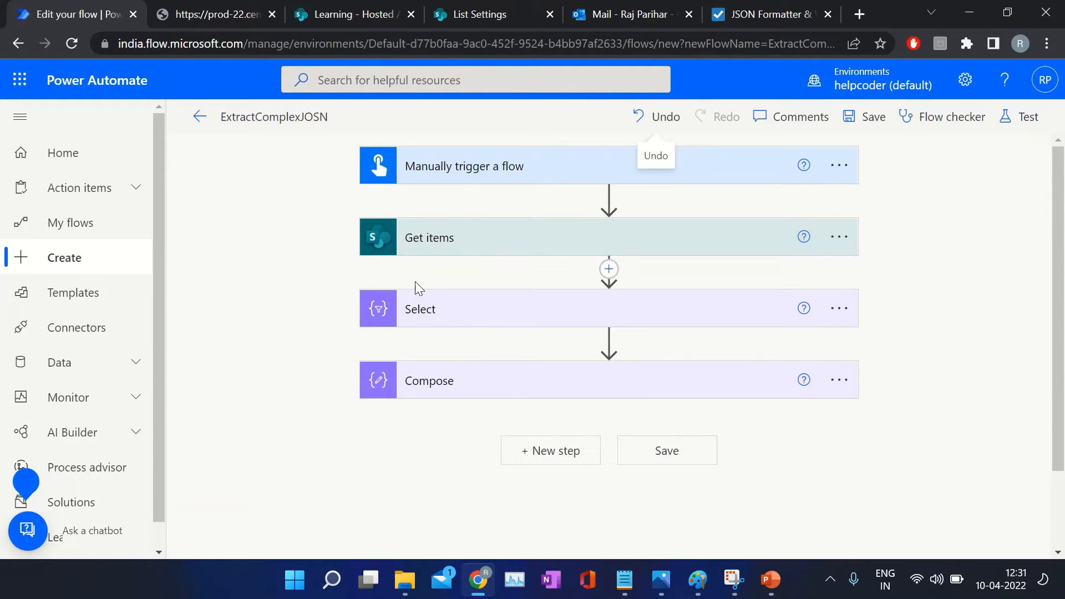
left_click(488, 305)
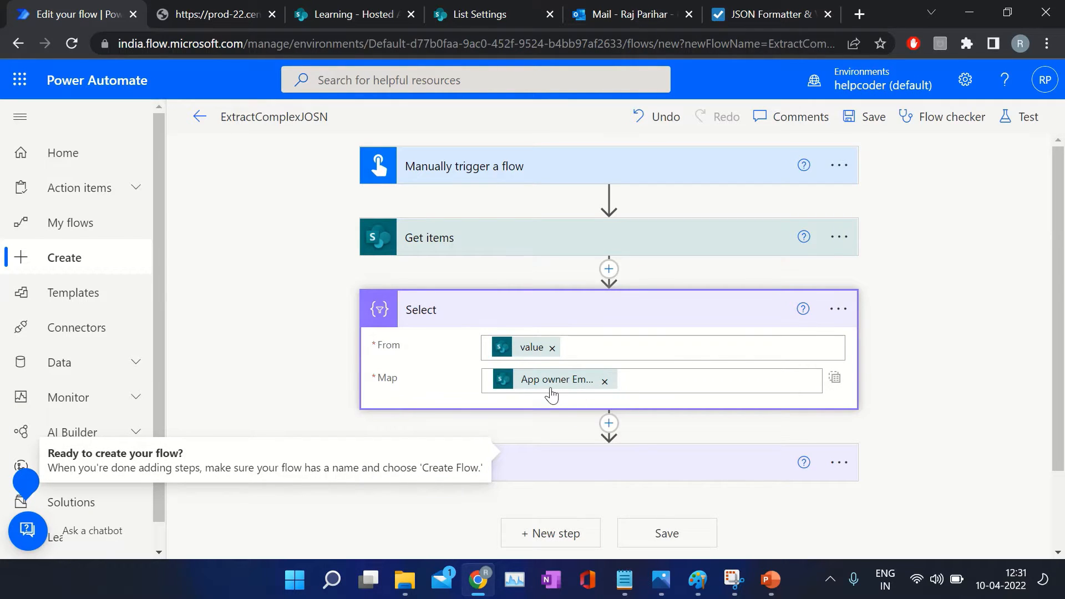
left_click(464, 311)
- Open the GGU Data Monitor item in the Hosted Application list, inspect its App owner Email ID and close it
left_click(342, 19)
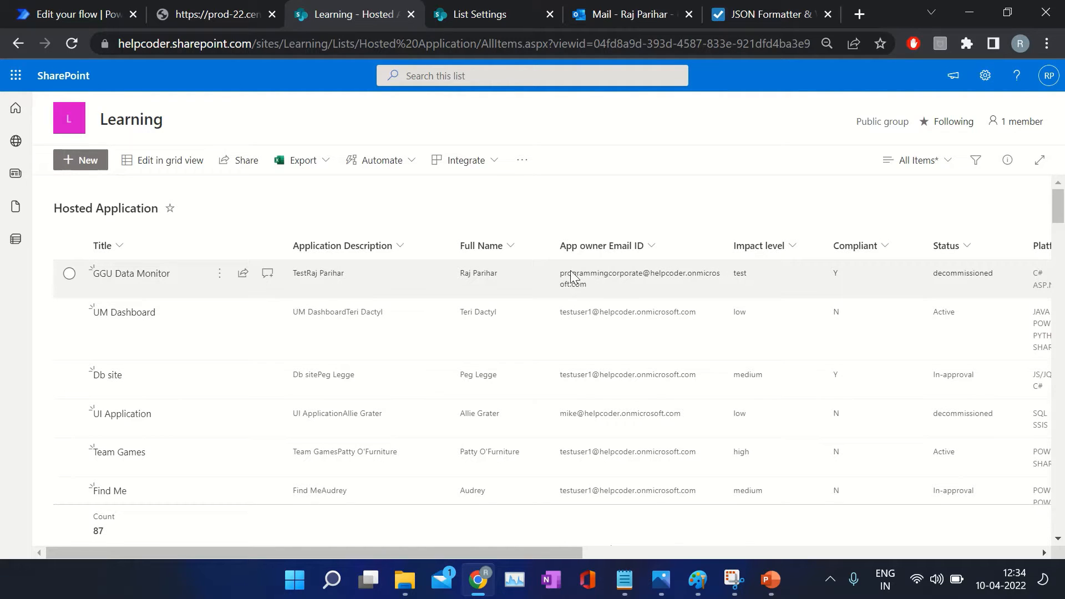
left_click(590, 279)
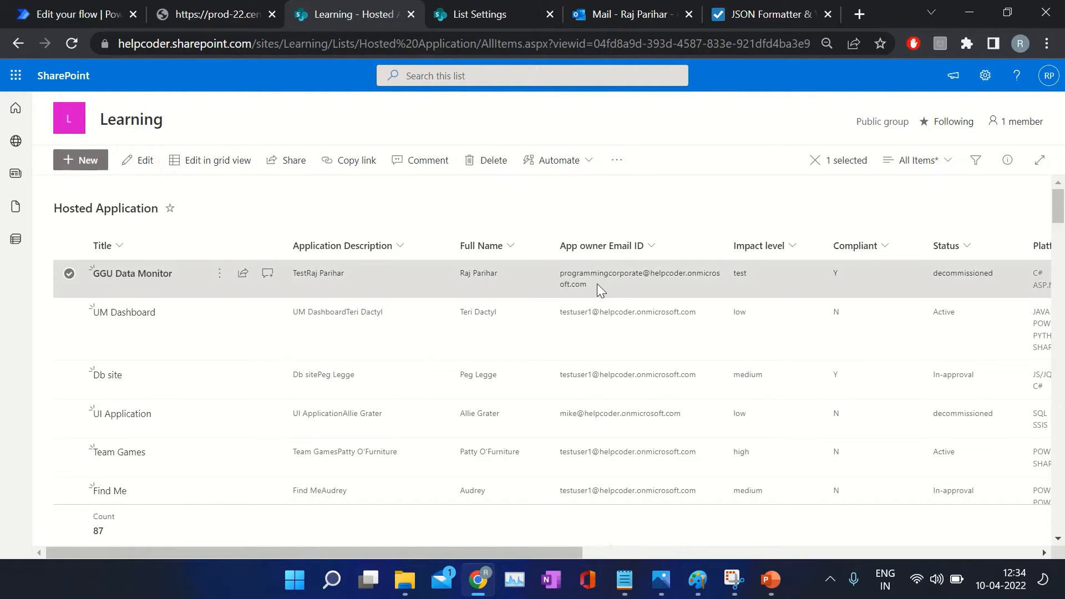
double_click(434, 281)
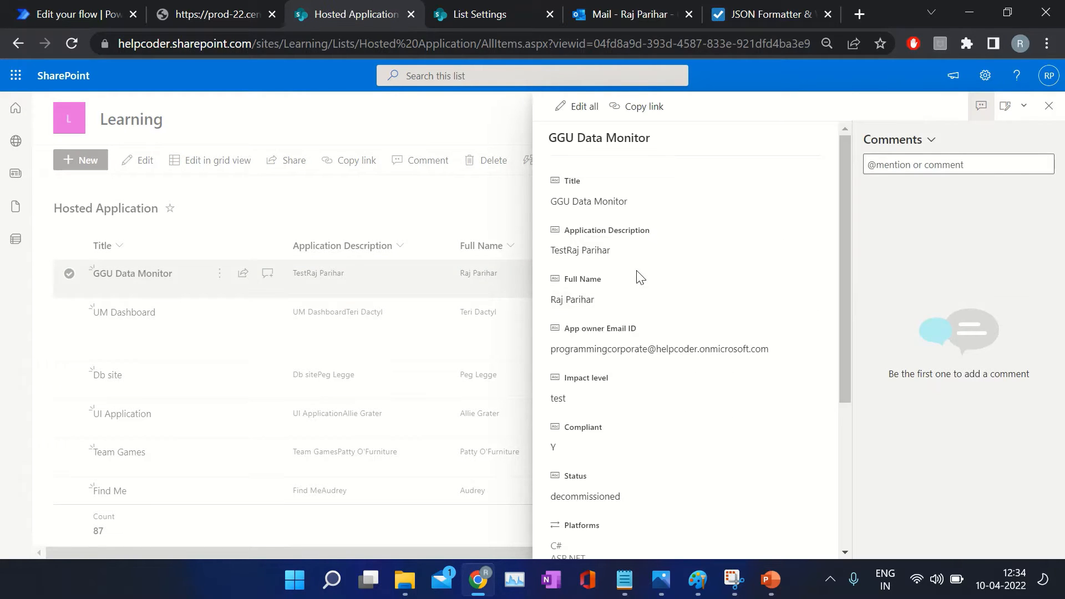
left_click(631, 350)
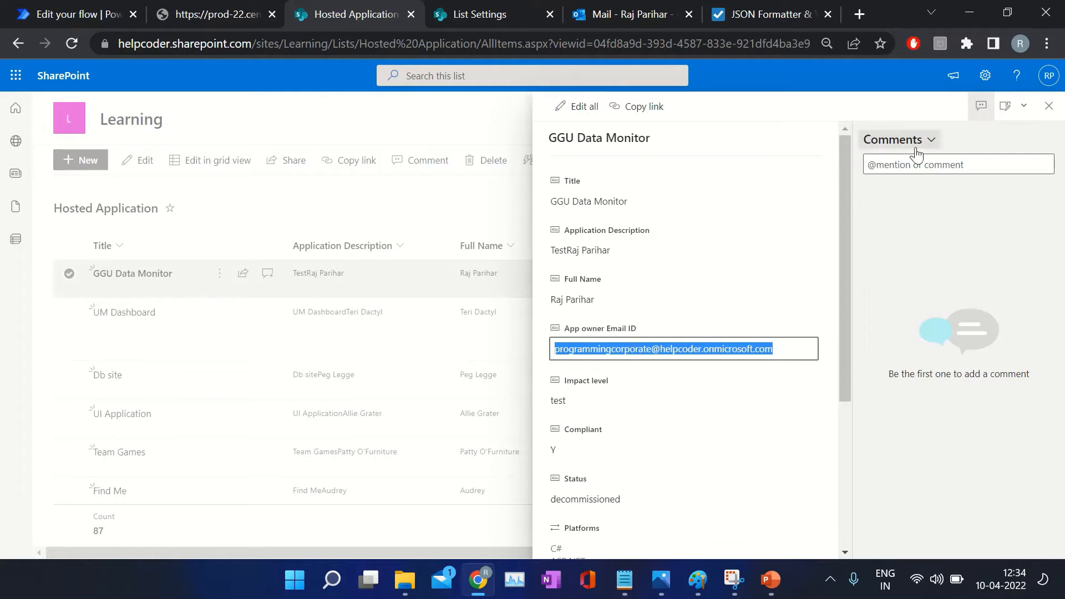
left_click(1049, 106)
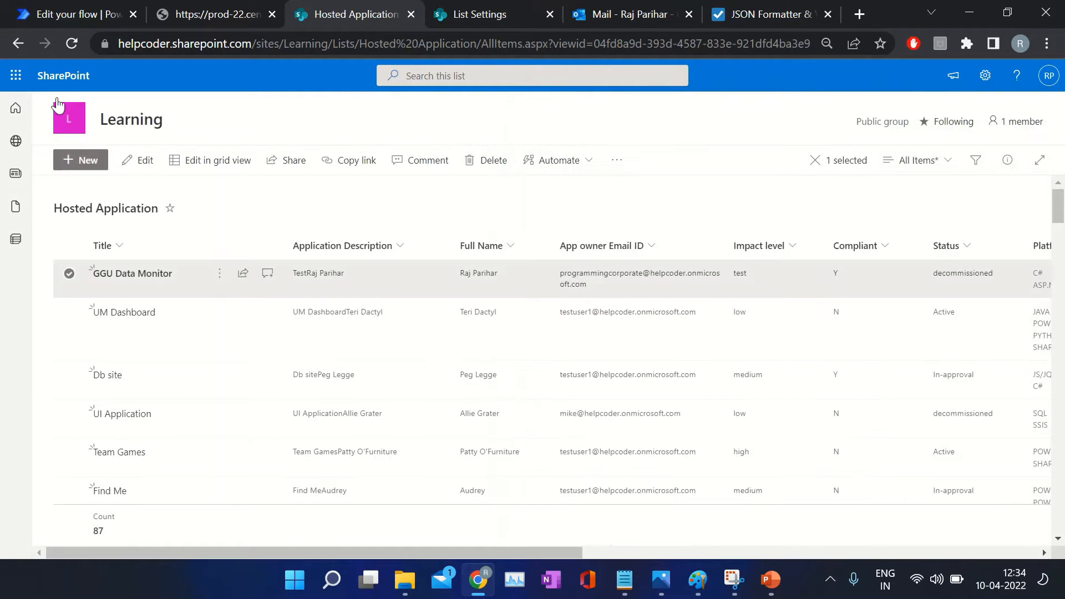
- Switch back to the flow and add a Filter array action after Compose
left_click(51, 18)
left_click(544, 366)
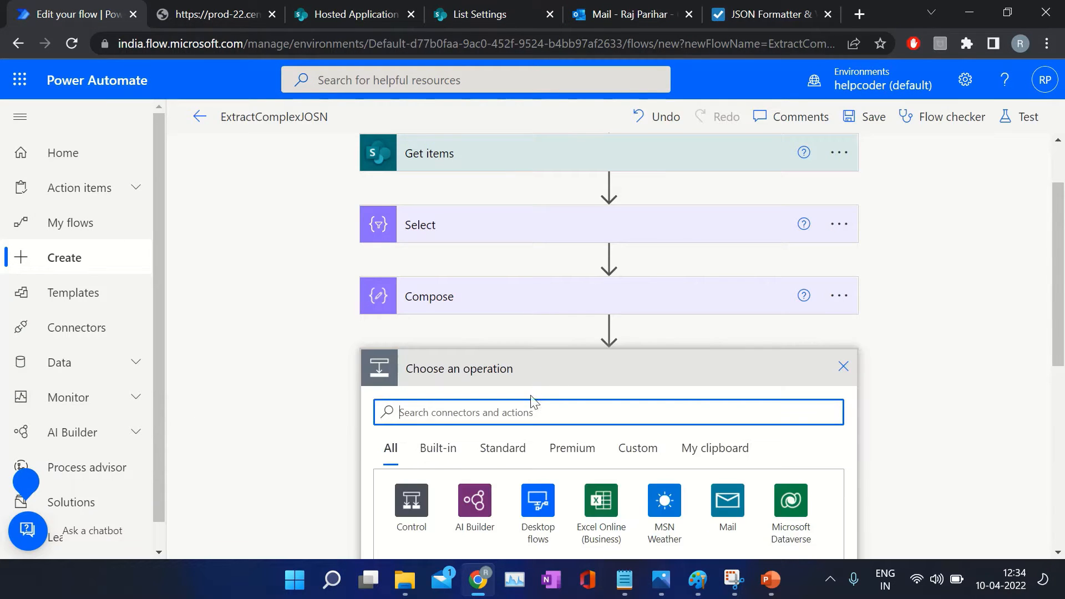
type("filter")
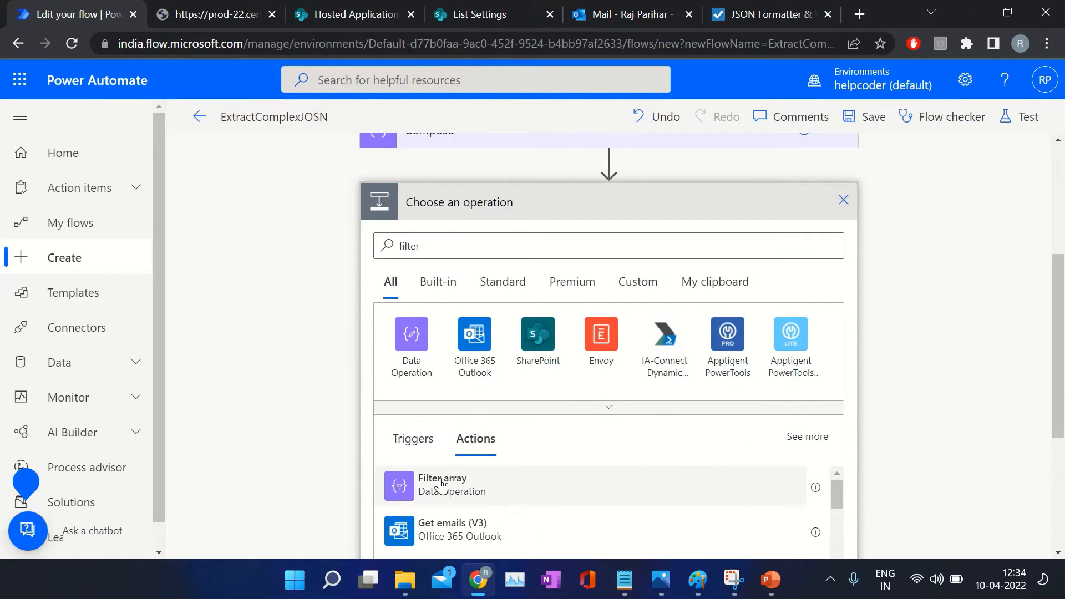
left_click(424, 482)
- Set the Filter array action's From input to the value output of Get items
left_click(433, 405)
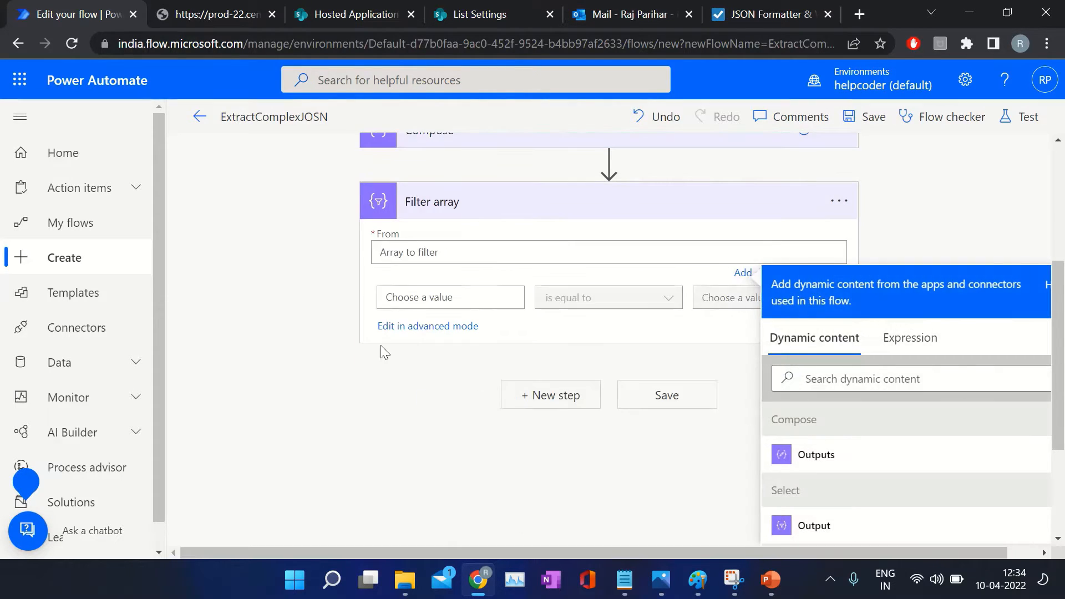
scroll(417, 261, "up", 2)
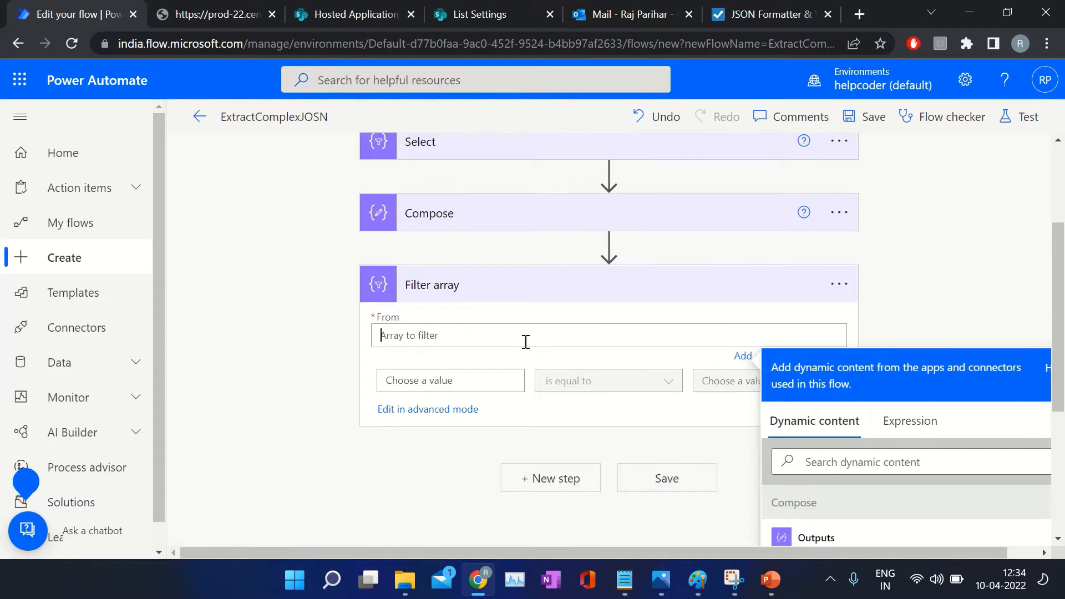
scroll(568, 351, "up", 2)
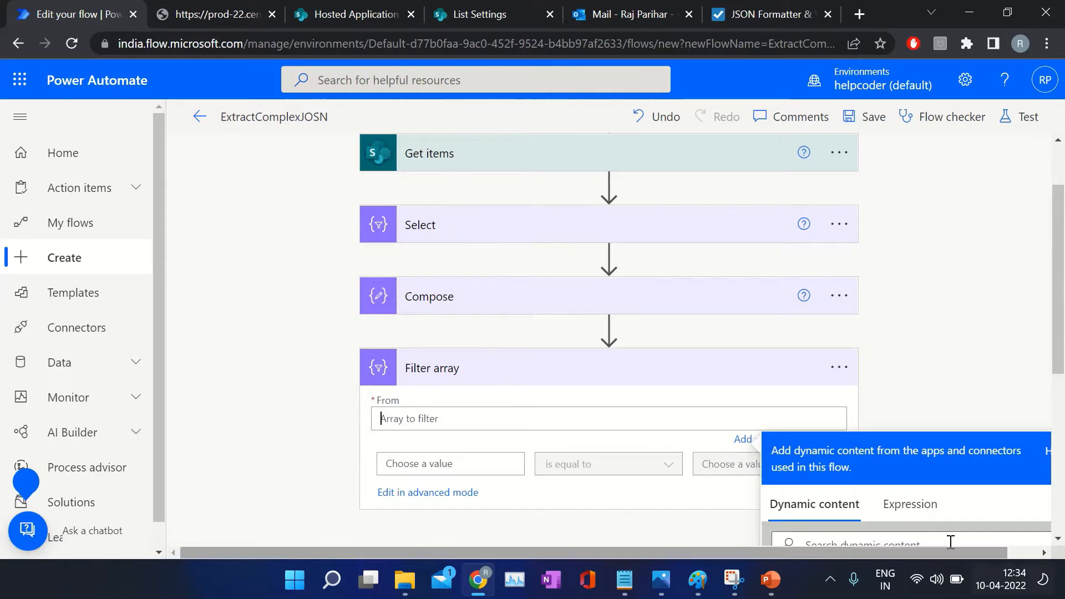
scroll(829, 417, "down", 6)
left_click(811, 509)
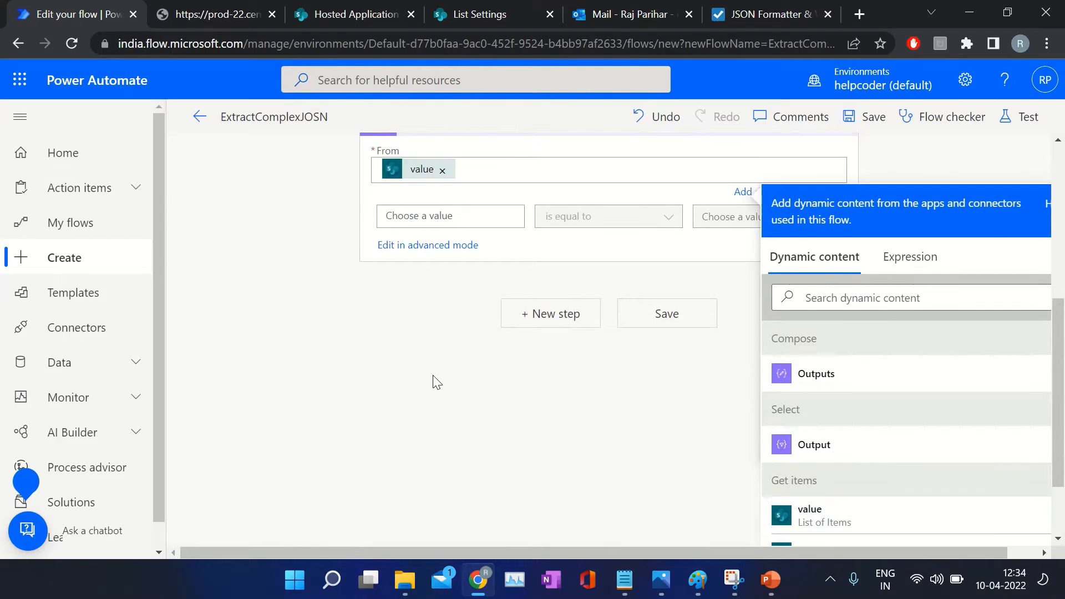
scroll(433, 372, "up", 4)
- Check the Hosted Application list, clear its item selection, and return to the flow editor
left_click(334, 13)
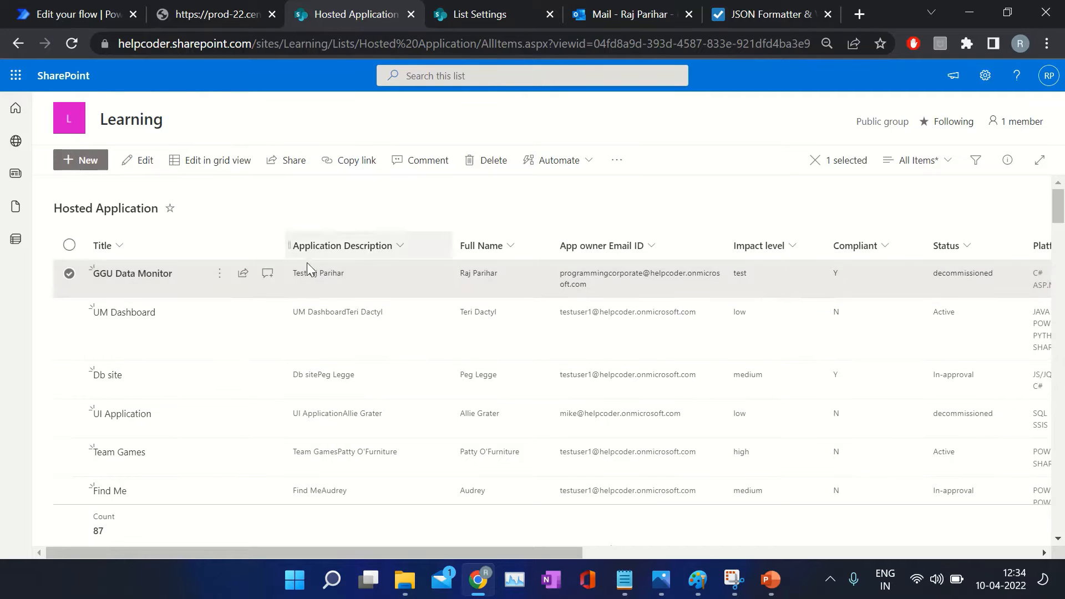
key("Escape")
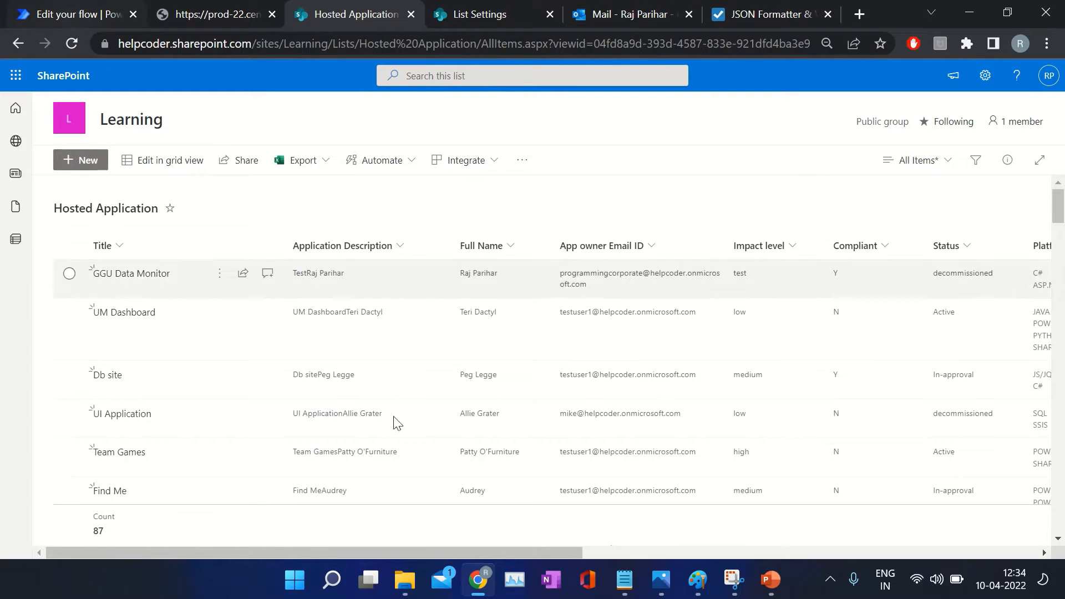
left_click(95, 26)
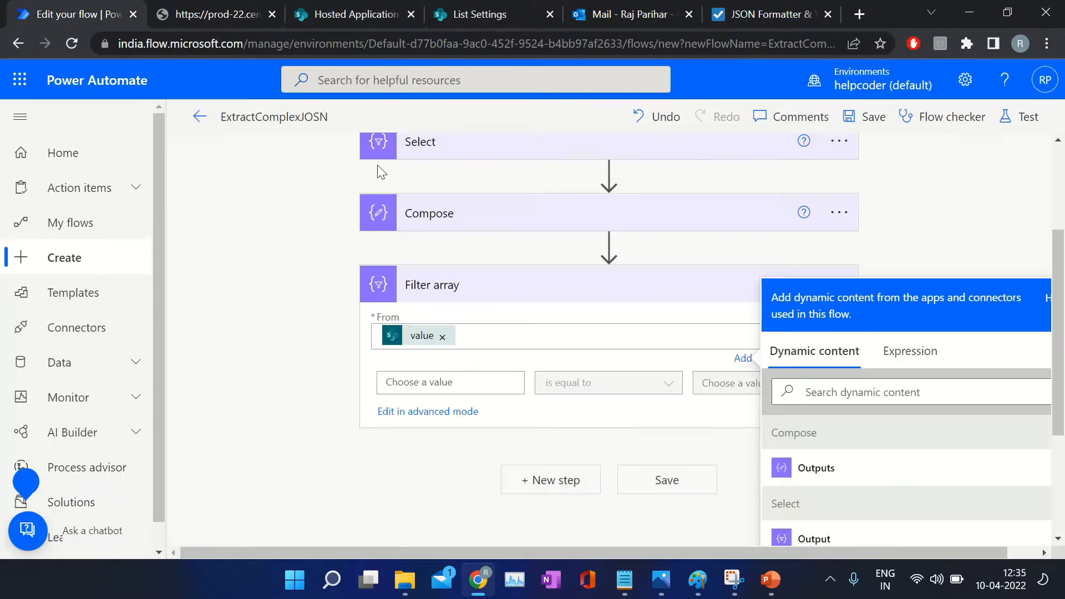
- Draft the expression item()?[''] for the first value of the Filter array condition
left_click(422, 386)
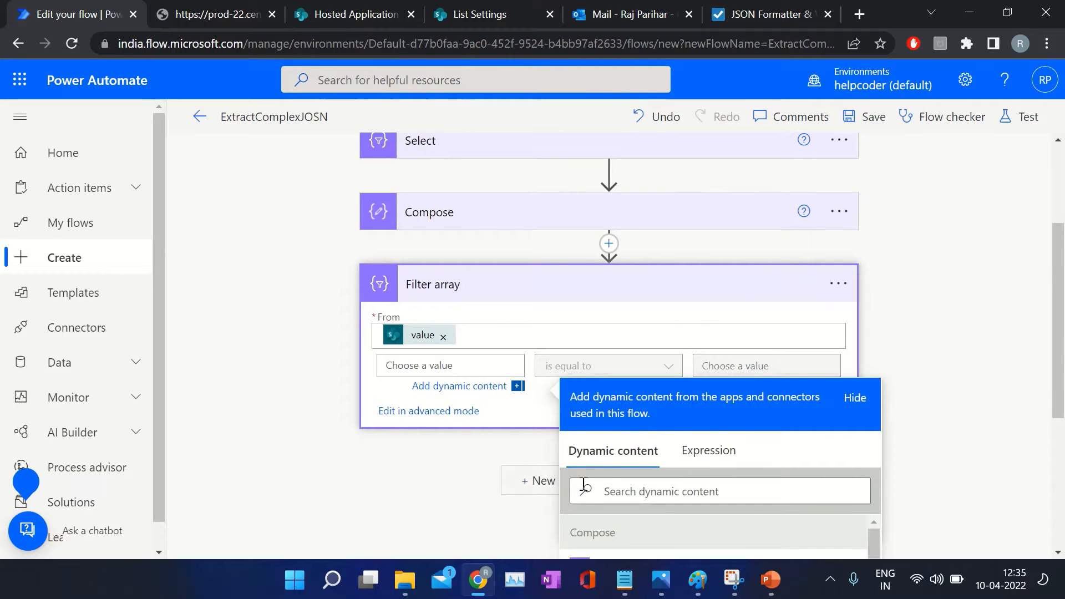
left_click(620, 490)
type("item(")
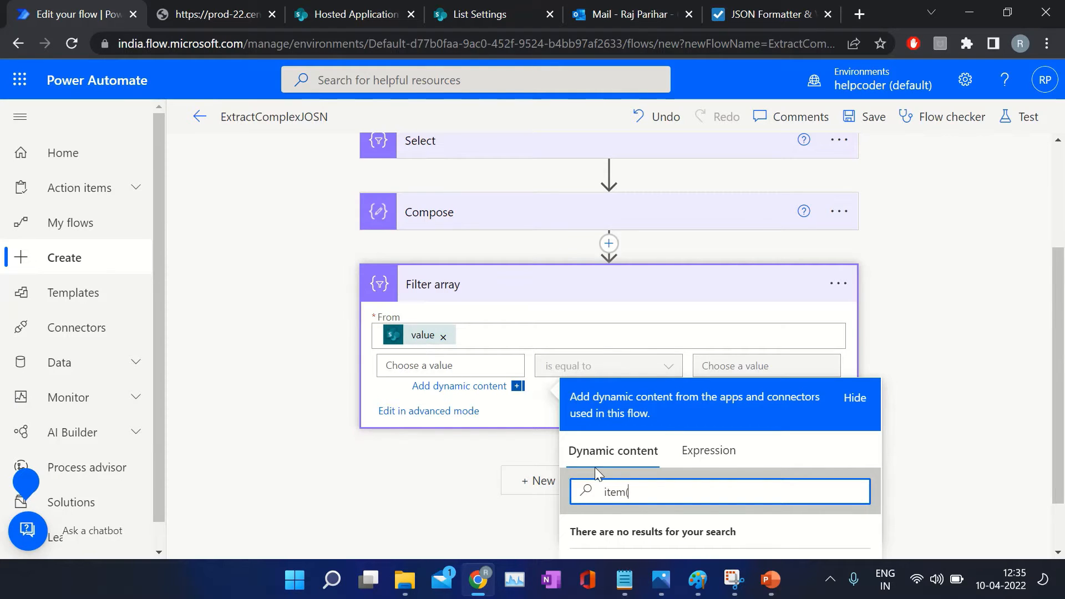
type(")?")
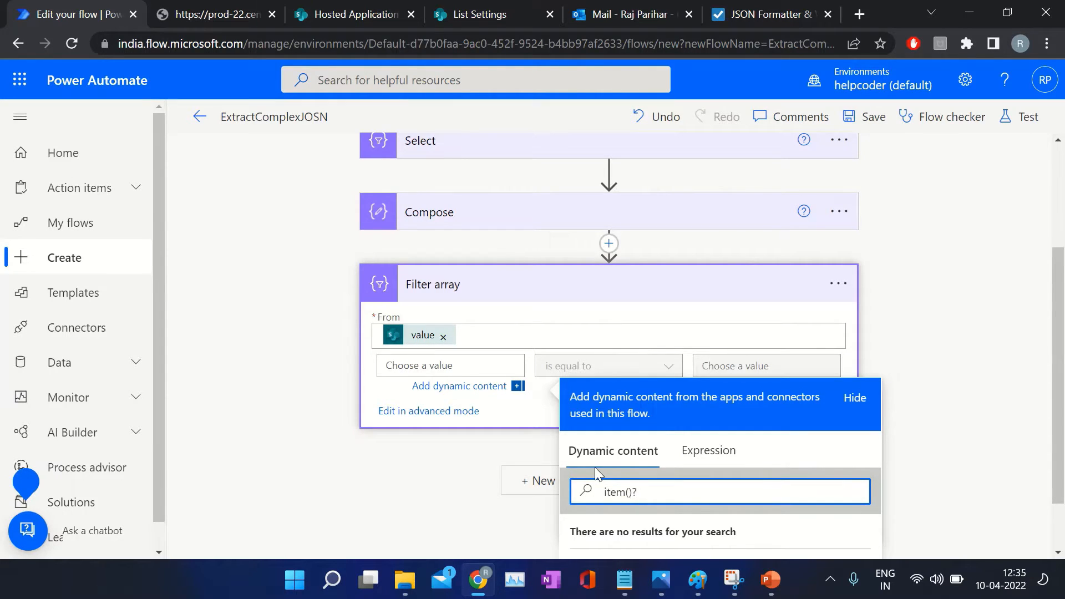
type("[]")
type("''")
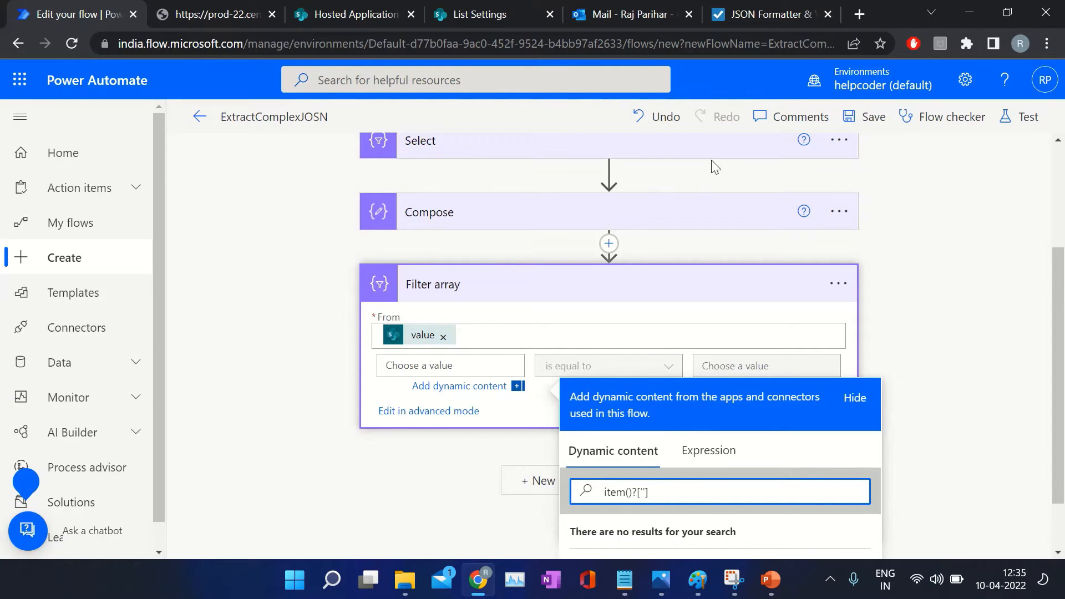
- Look up the key that holds the app owner's email in the formatted JSON data, then return to the flow
left_click(750, 11)
scroll(309, 271, "up", 2)
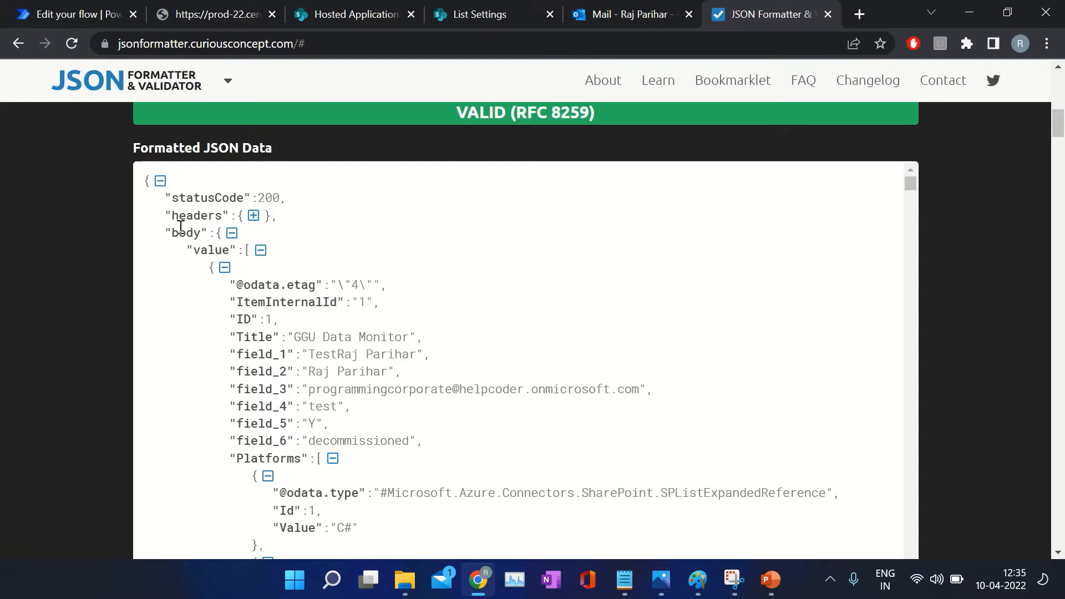
double_click(210, 250)
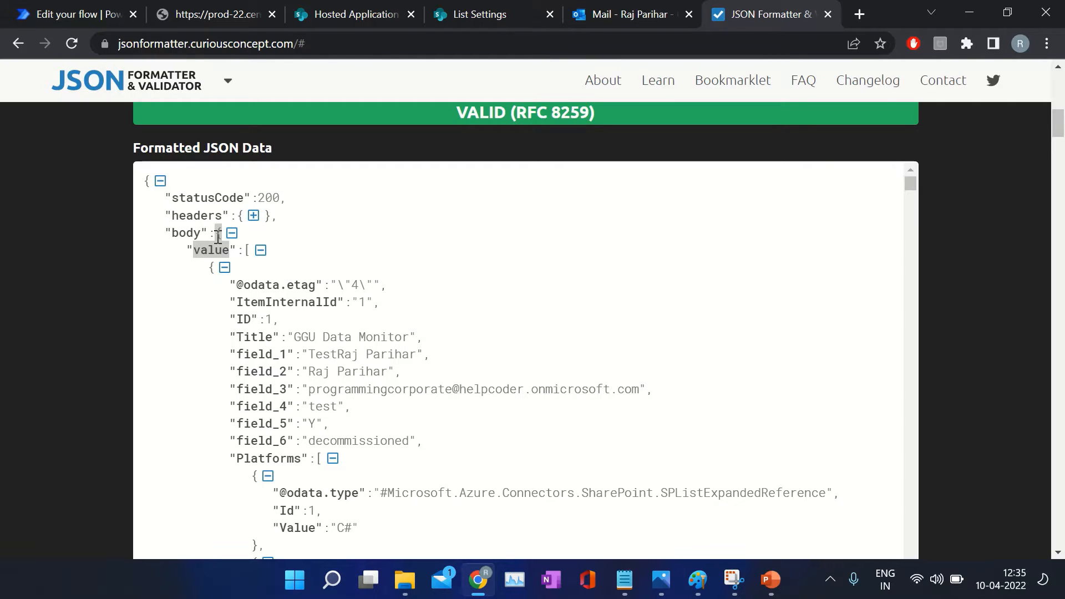
left_click(69, 12)
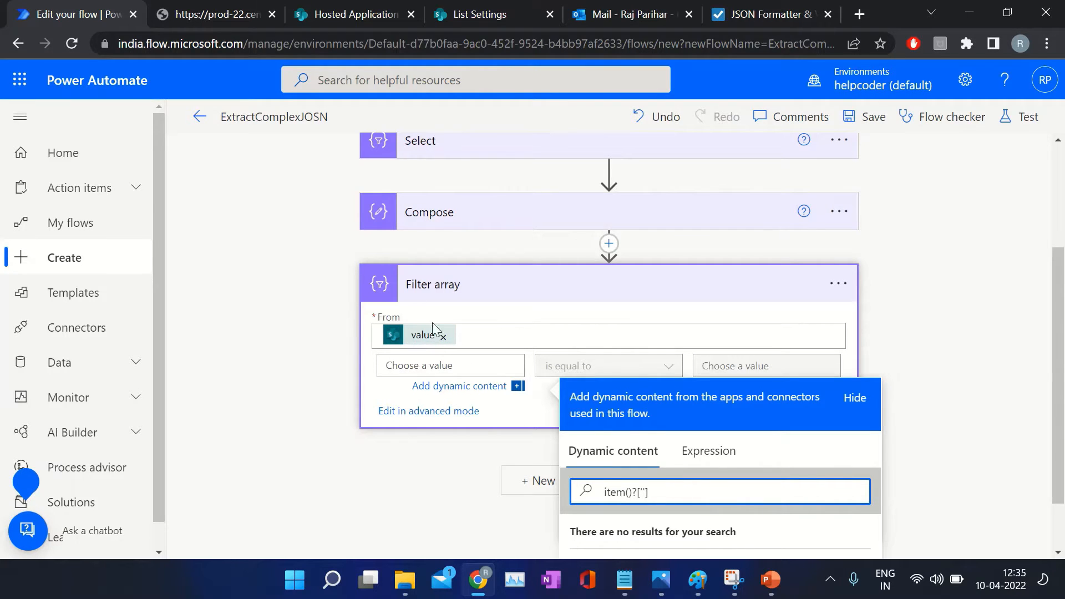
left_click(750, 15)
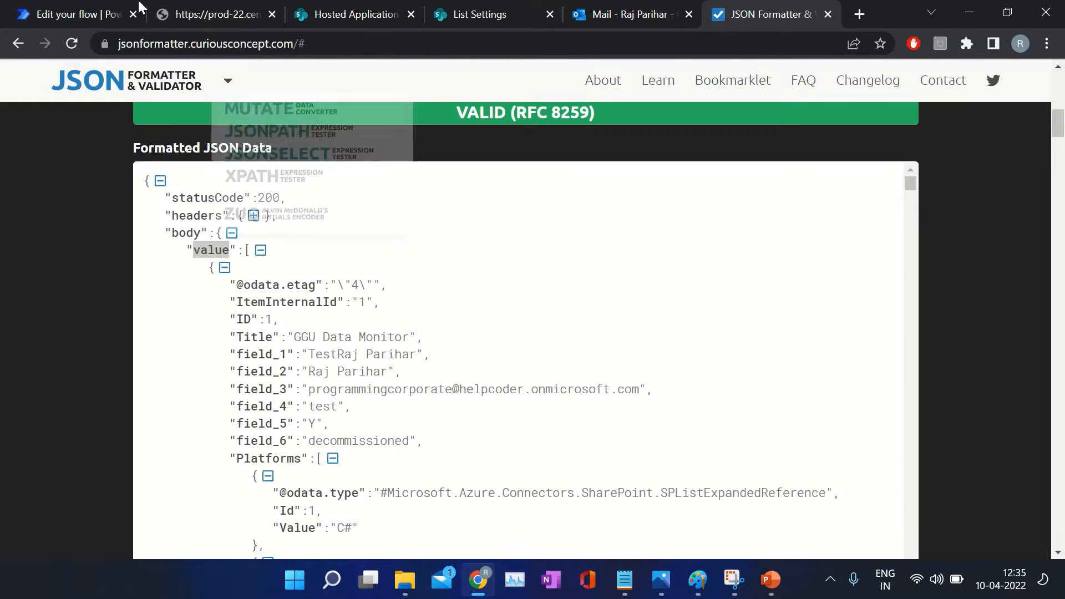
left_click(91, 16)
left_click(744, 16)
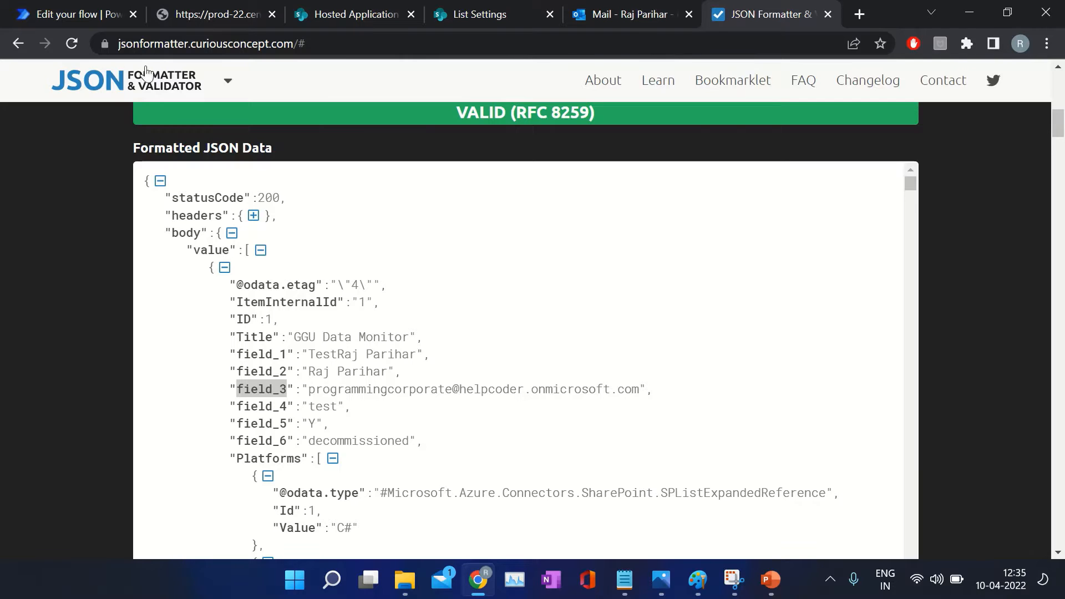
left_click(83, 15)
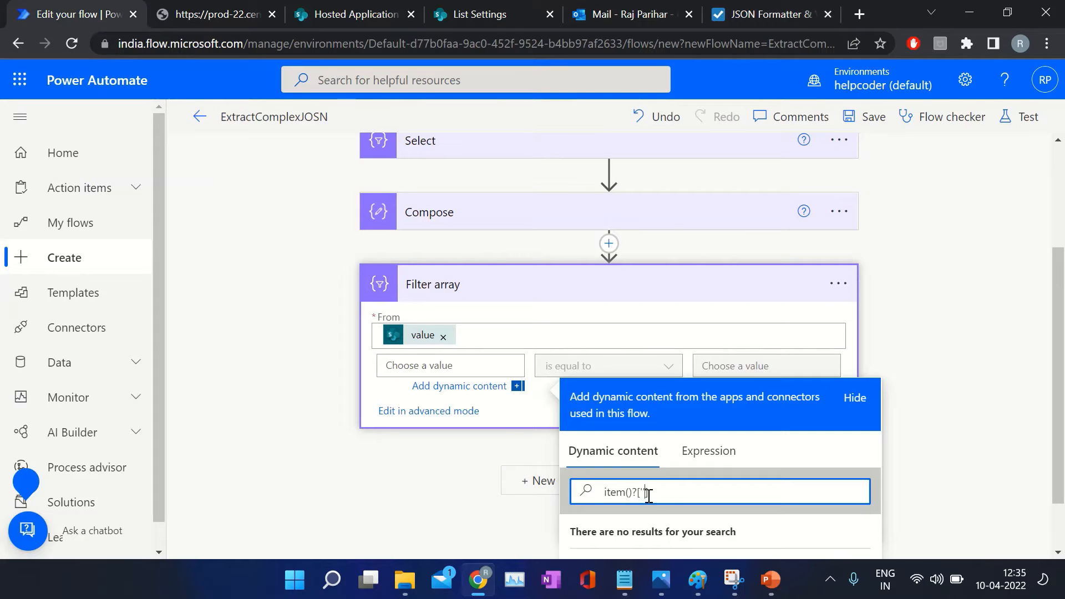
- Complete the draft as item()?['field_3'] and insert it as an expression in the Filter array condition's first value
type("field_3")
scroll(853, 421, "down", 1)
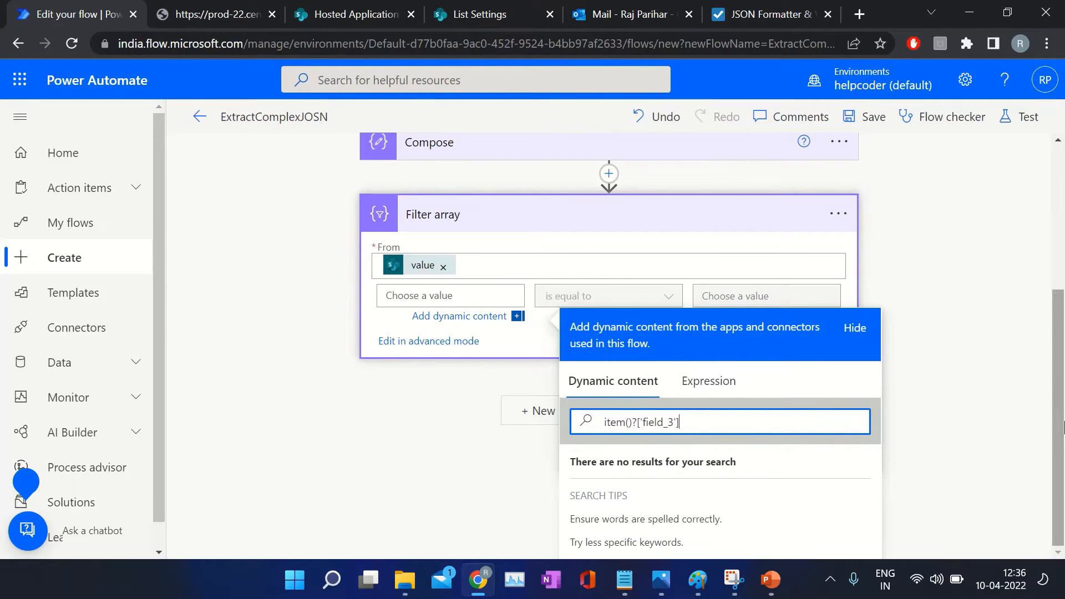
left_click_drag(690, 421, 547, 416)
key("ctrl+c")
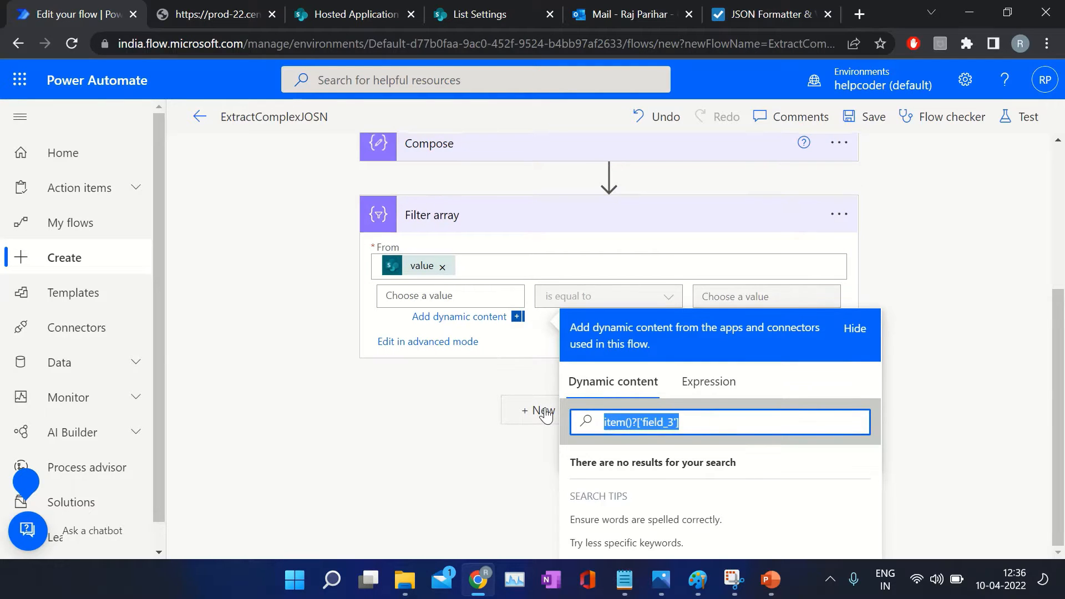
key("BackSpace")
left_click(725, 390)
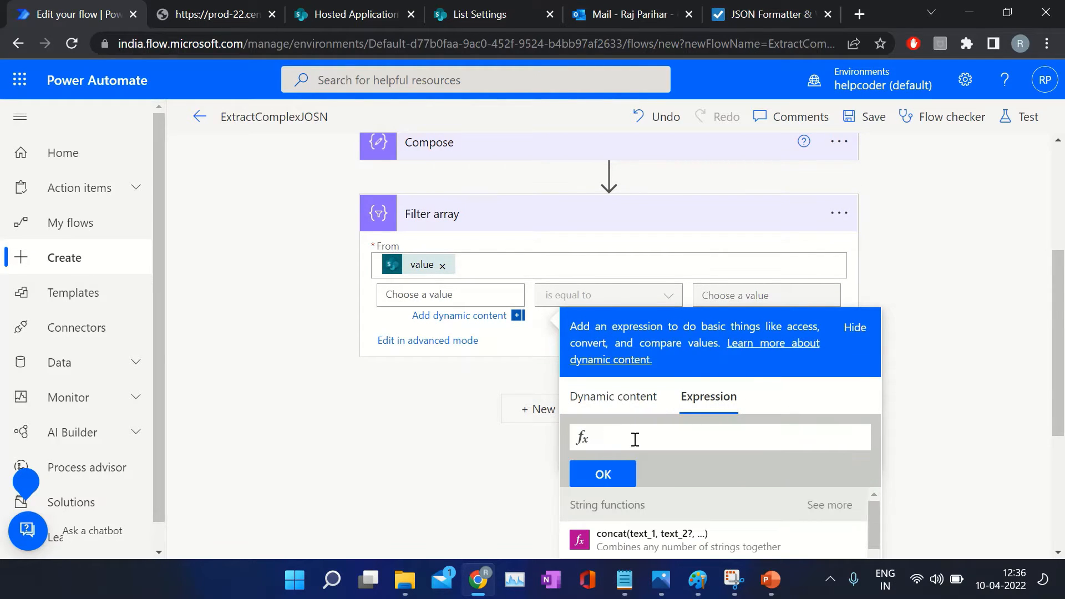
key("ctrl+v")
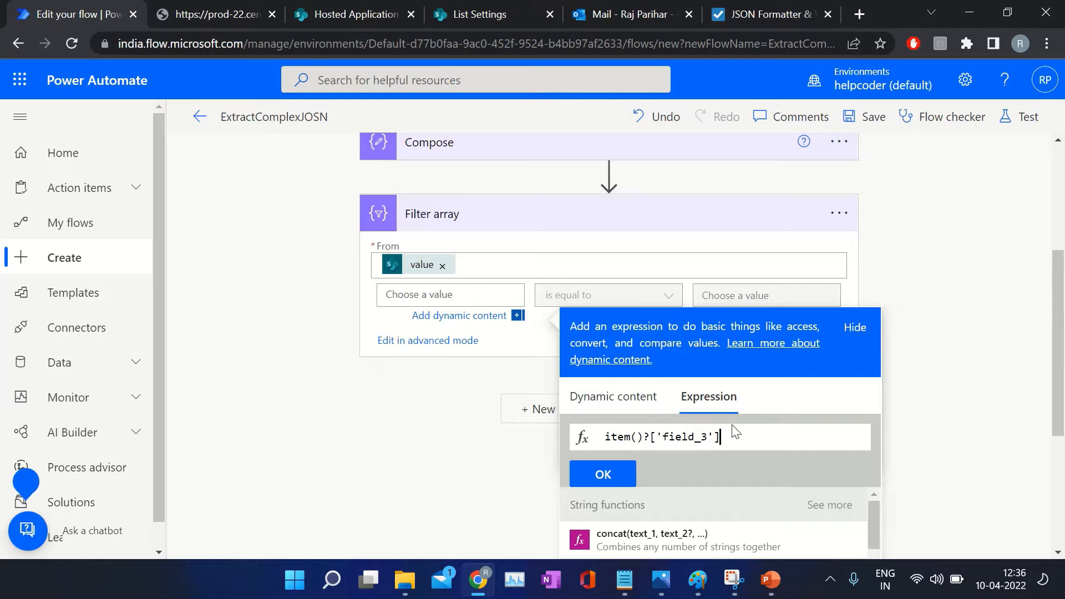
left_click(618, 481)
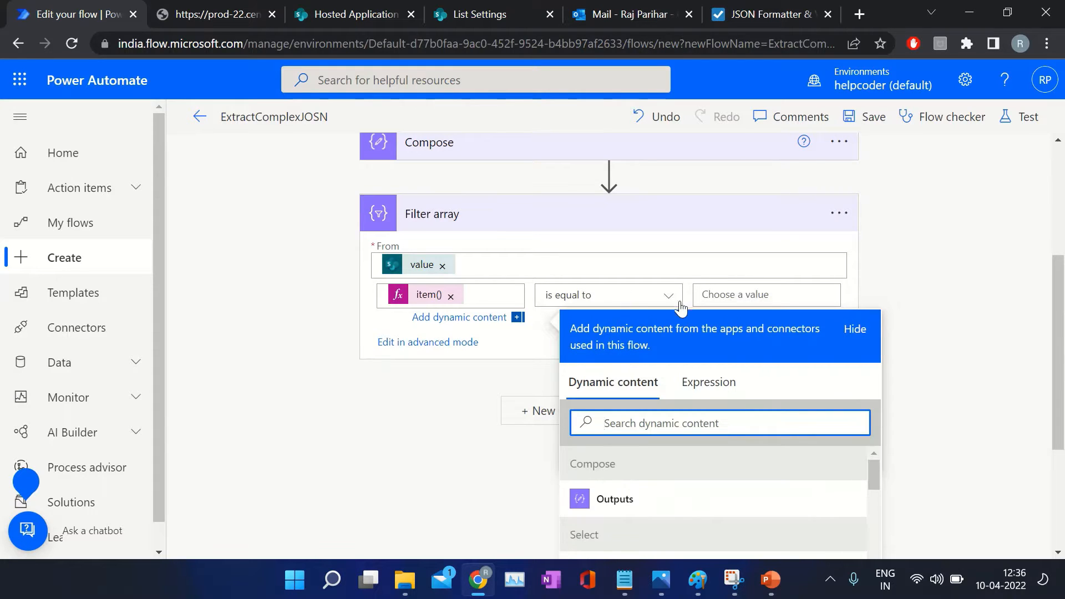
left_click(952, 298)
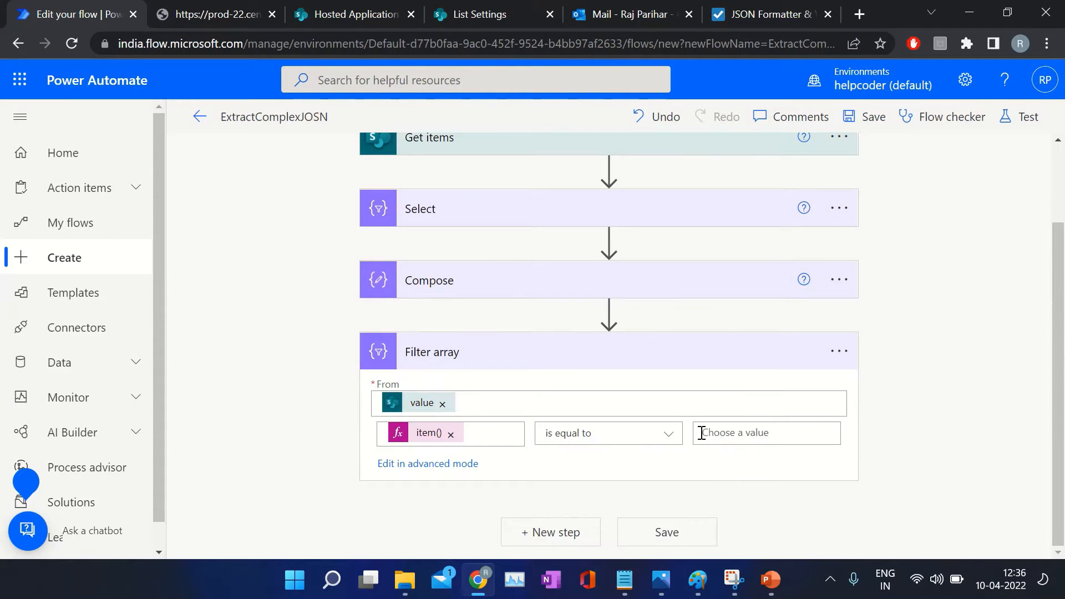
- Set the Filter array comparison value to the app owner email copied from the first item's field_3 in the formatted JSON
left_click(718, 435)
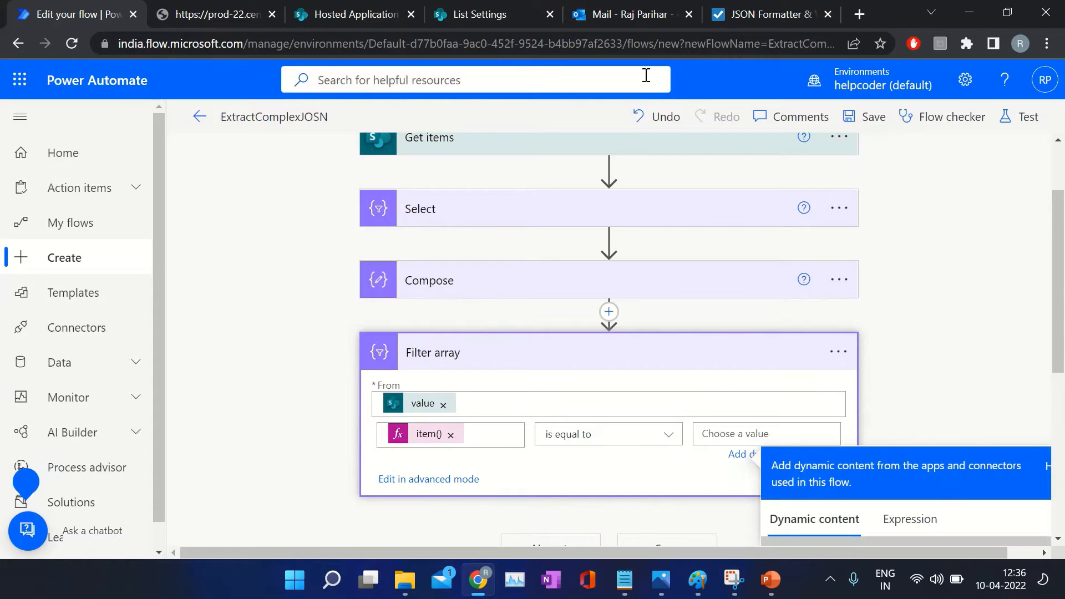
left_click(758, 14)
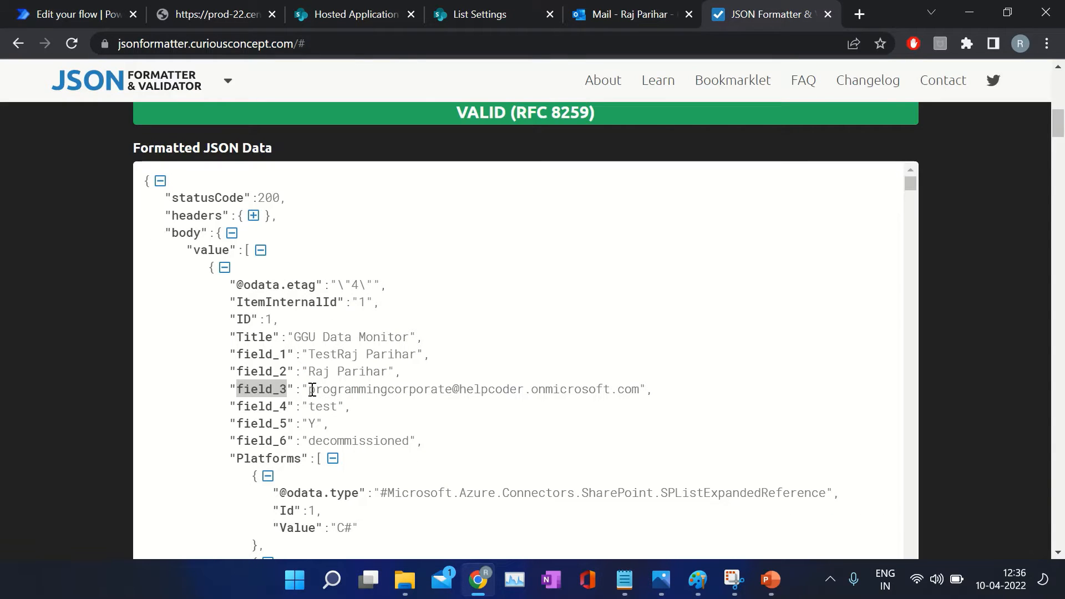
left_click_drag(312, 390, 642, 391)
key("ctrl+c")
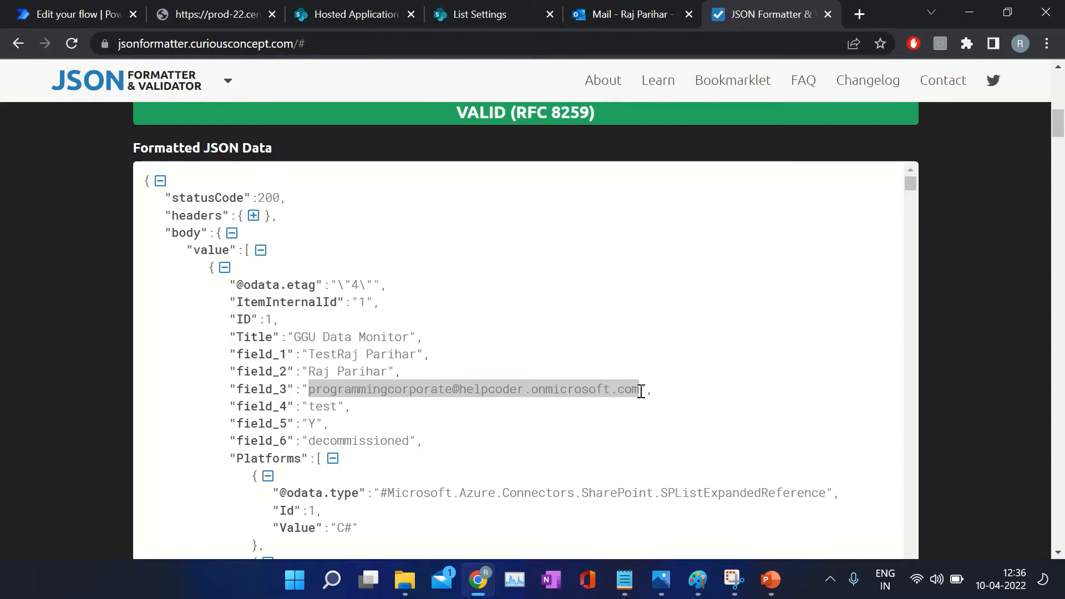
left_click(75, 14)
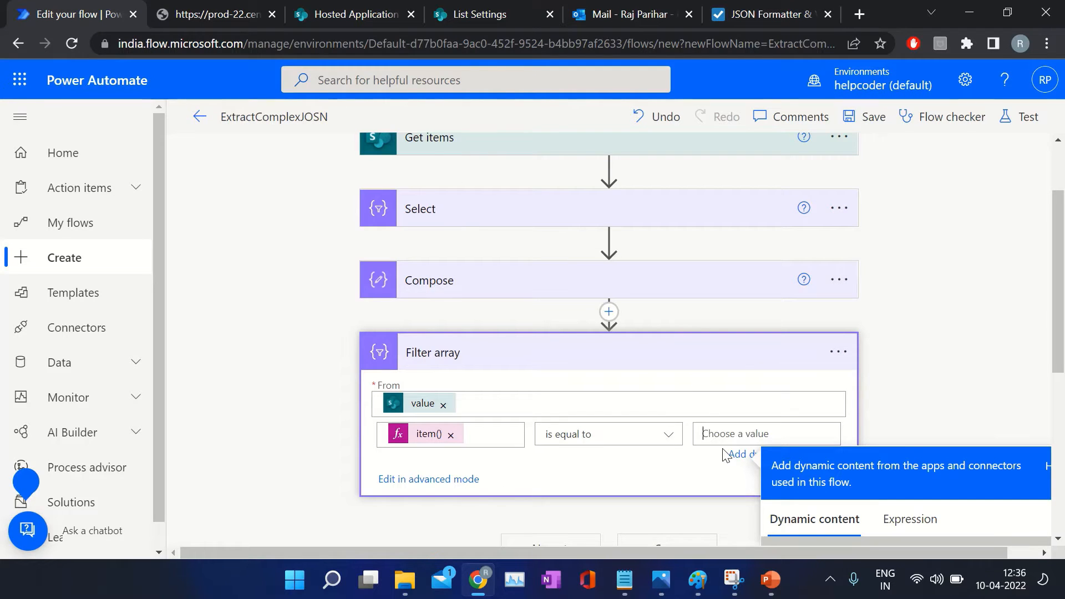
key("ctrl+v")
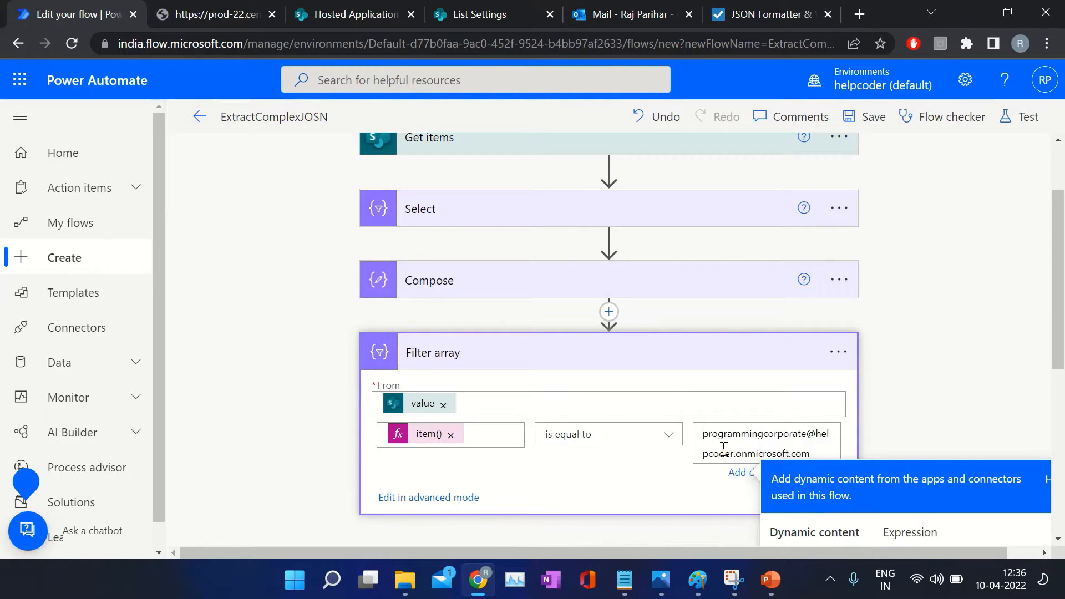
- Add a second Compose data operation after the Filter array action
left_click(616, 473)
scroll(583, 388, "down", 1)
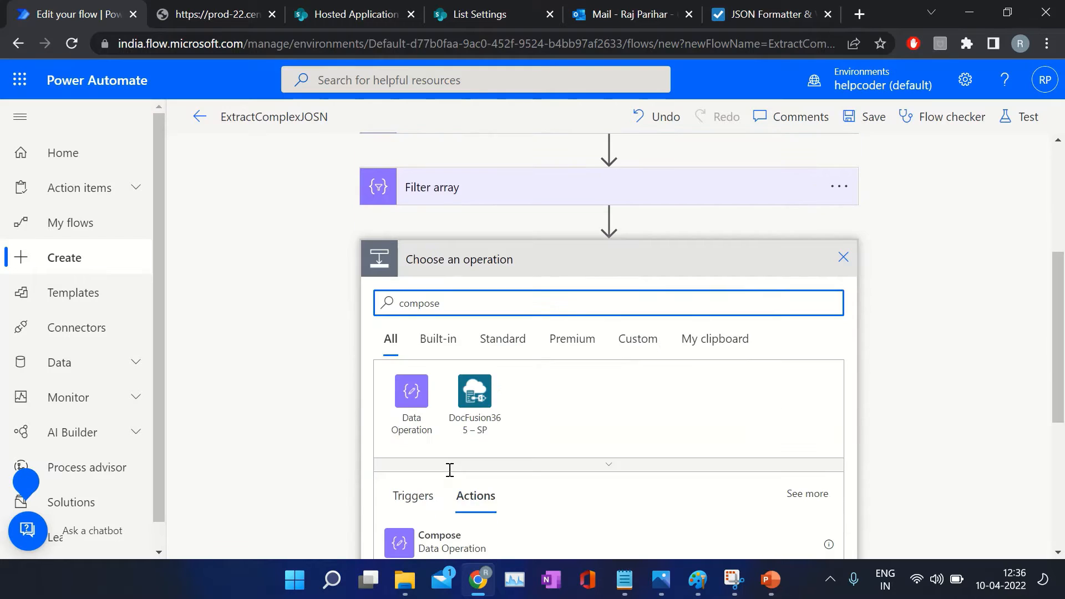
scroll(436, 499, "down", 2)
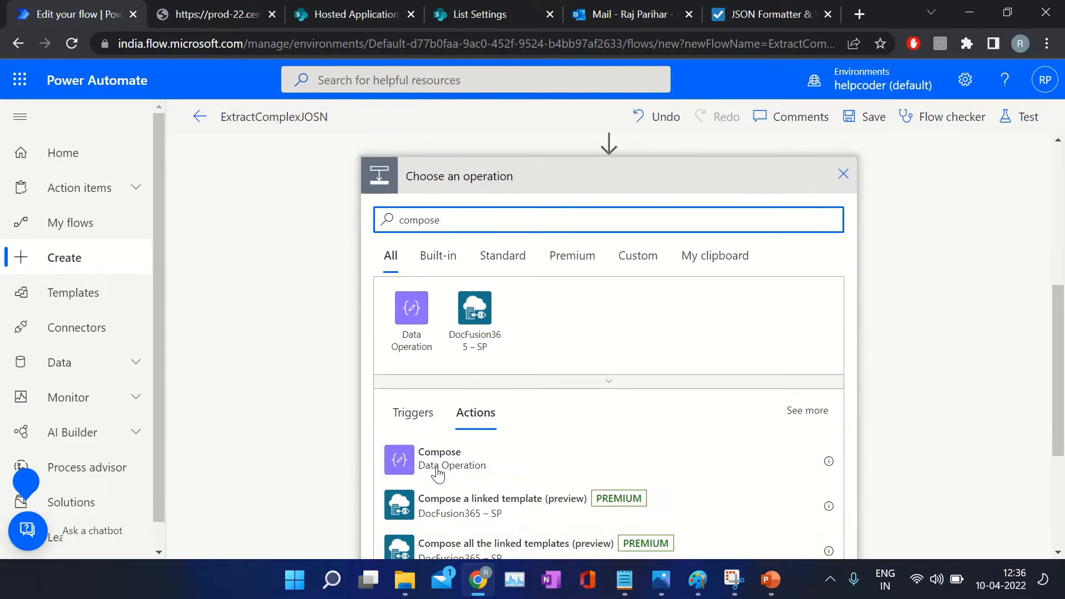
left_click(441, 458)
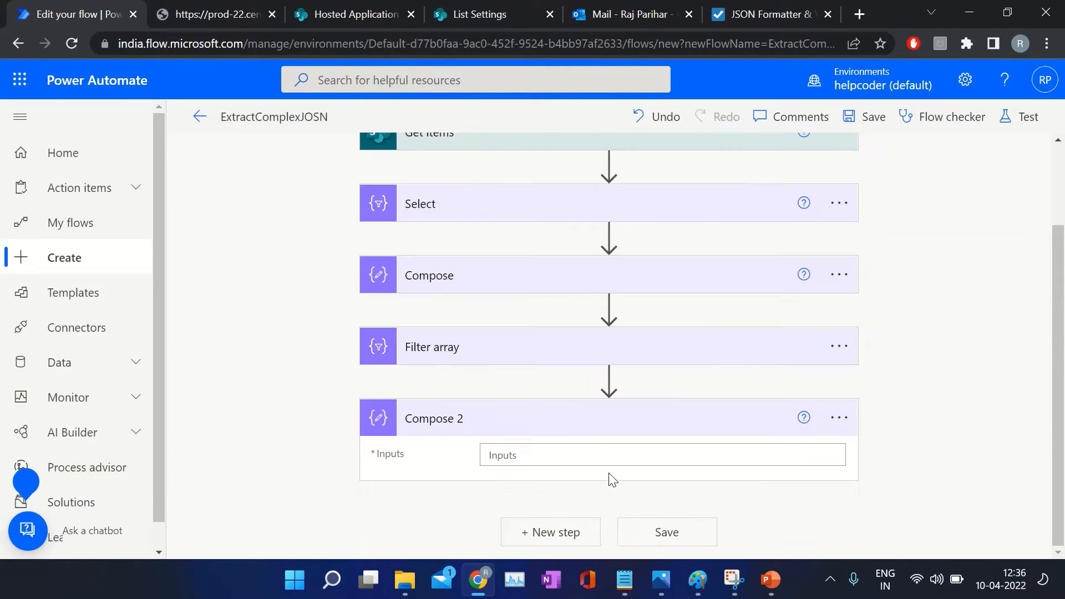
- Set the Compose 2 Inputs to a length() expression over the Body output of Filter array
left_click(550, 456)
left_click(918, 541)
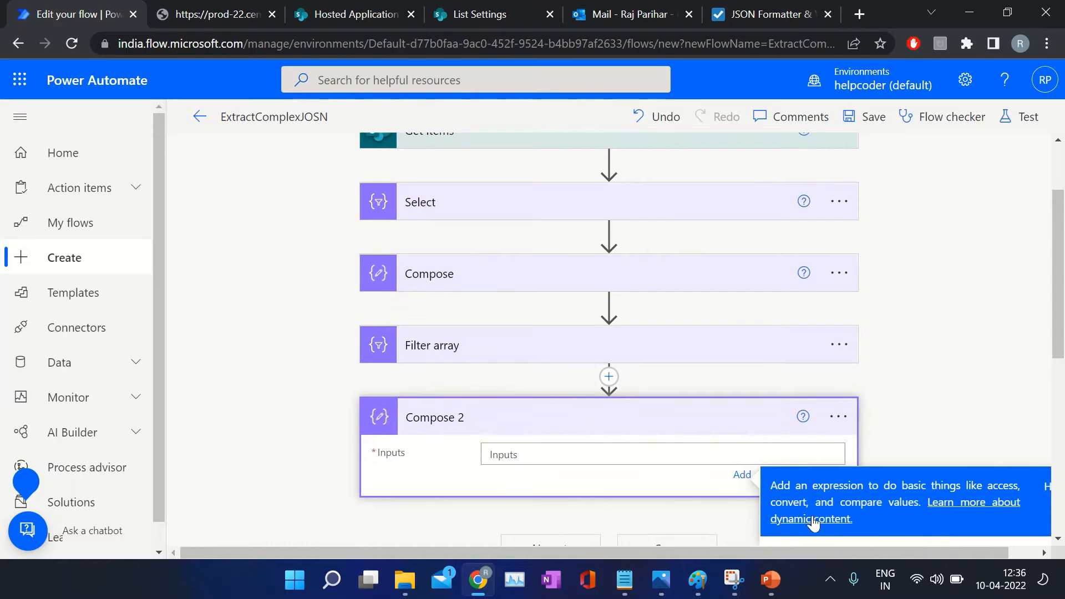
type("len")
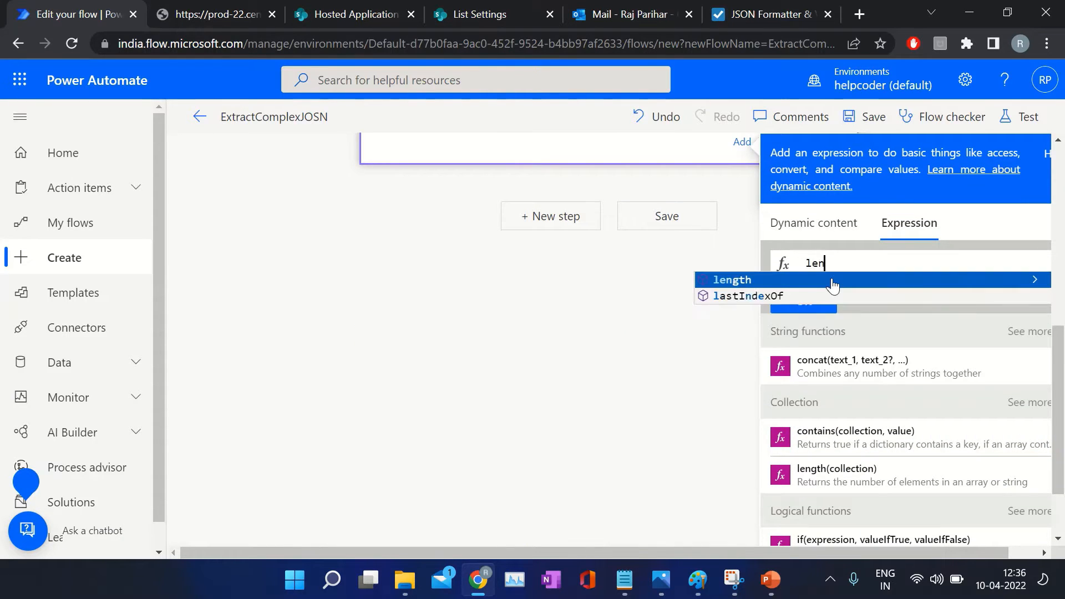
type("gth(")
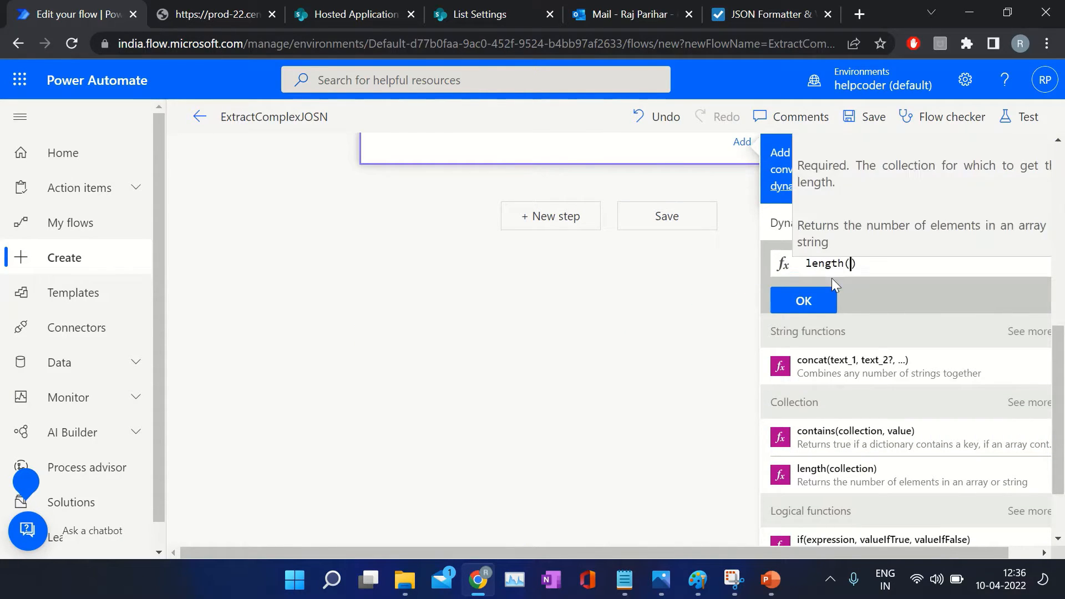
left_click(781, 222)
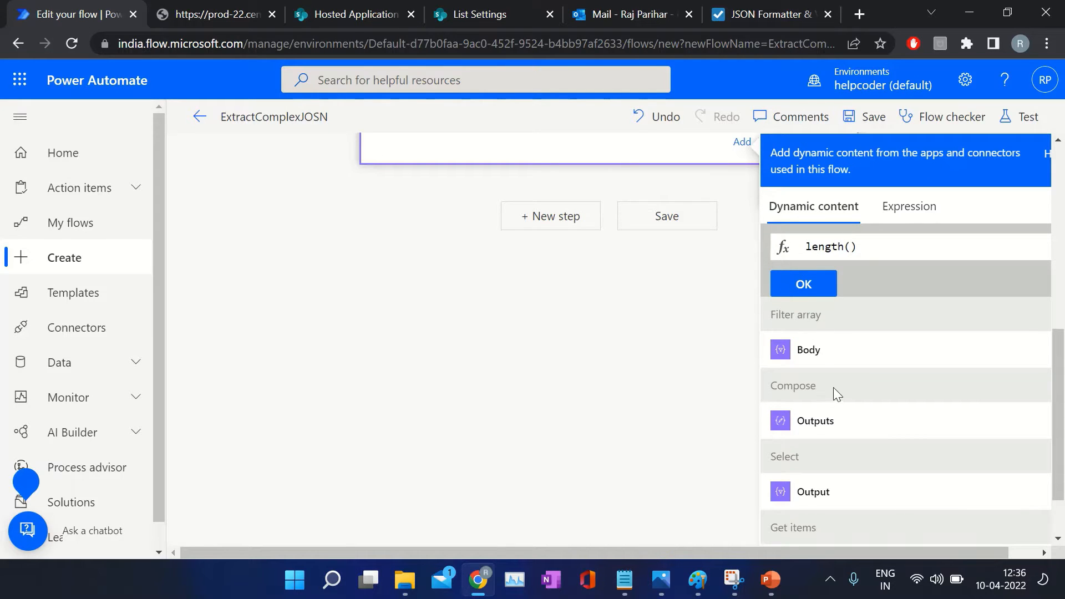
left_click(825, 352)
left_click(807, 294)
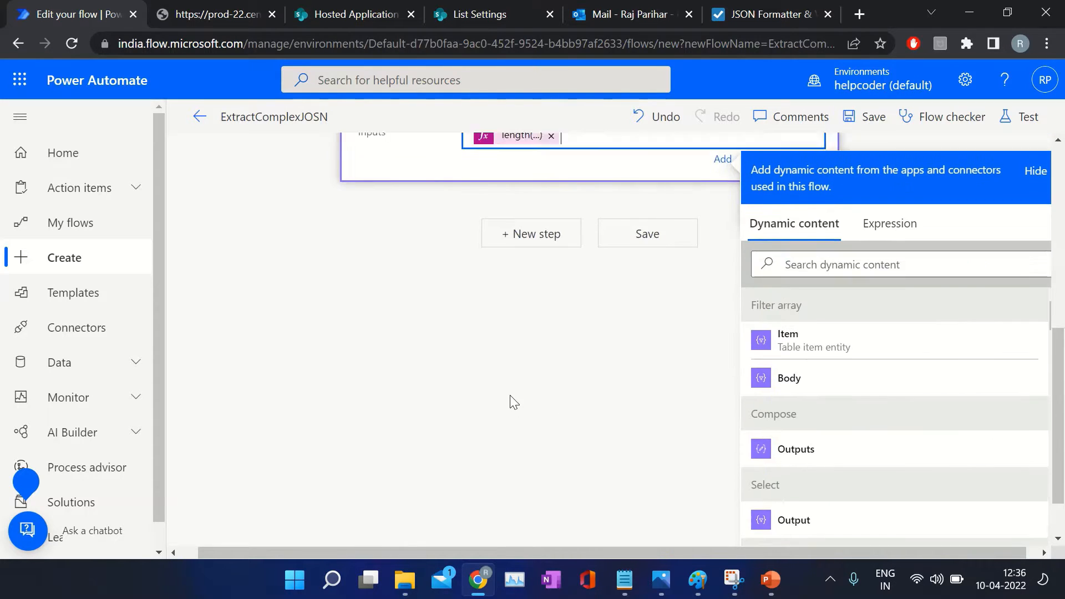
- Save the ExtractComplexJOSN flow and start a manual test run
scroll(514, 402, "up", 5)
left_click(1028, 117)
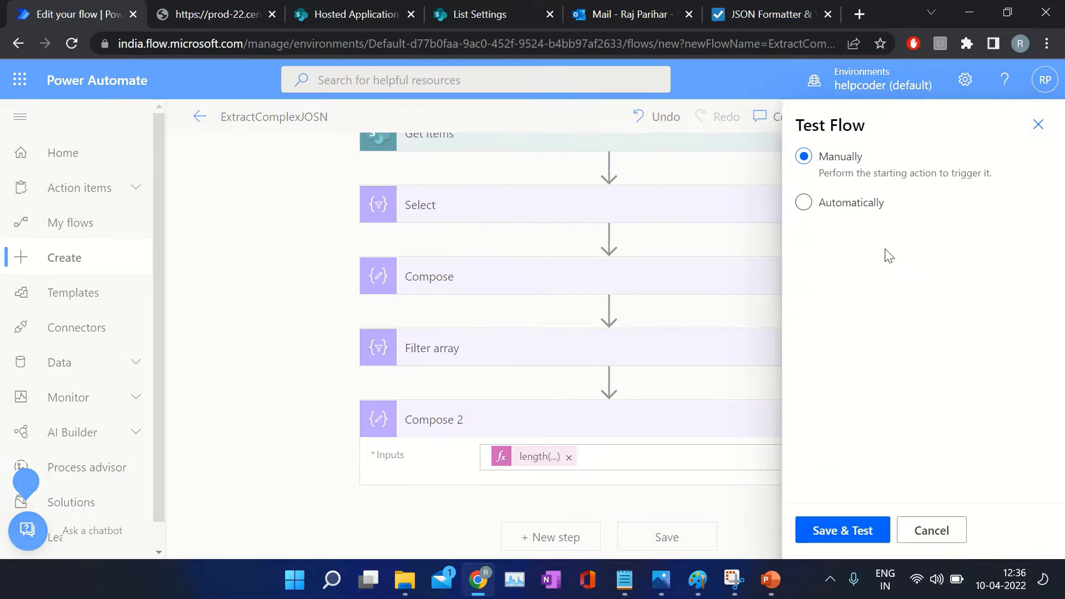
left_click(827, 533)
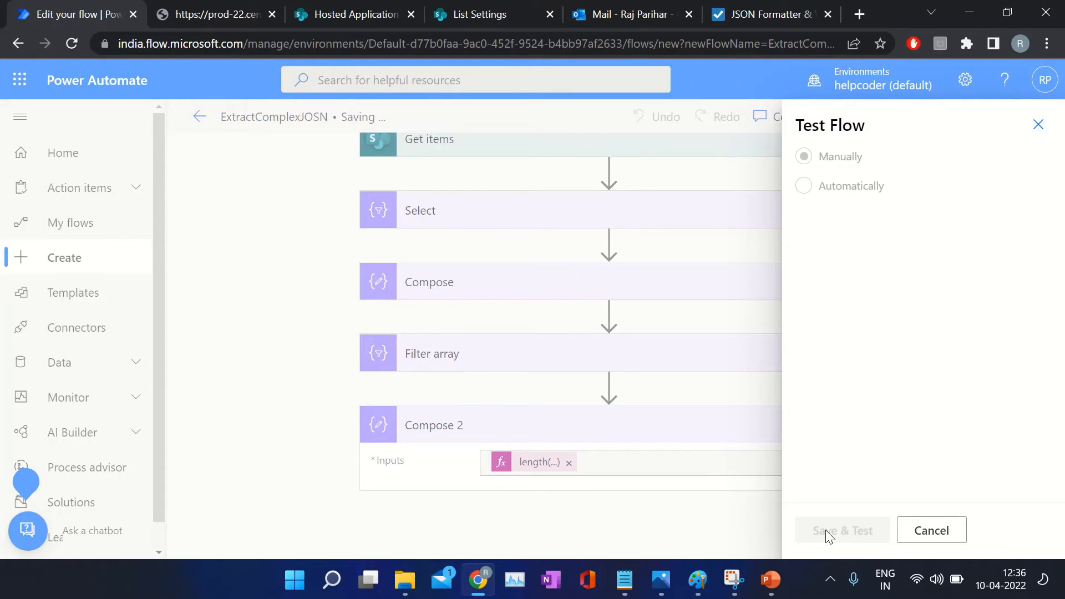
left_click(834, 529)
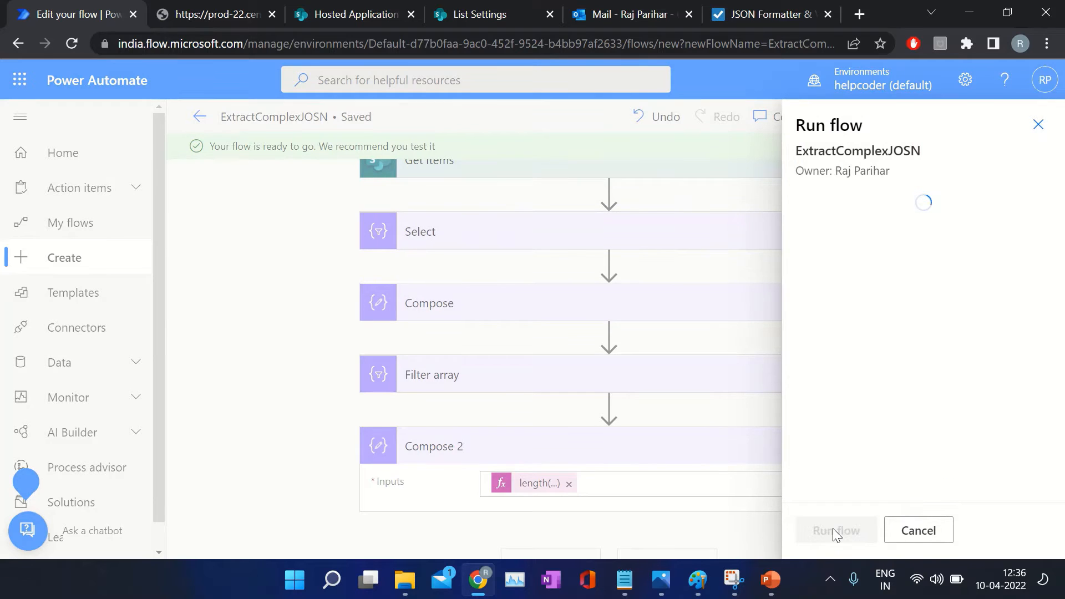
- Run the ExtractComplexJOSN flow and expand the Compose 2 action in the run results to check its output
left_click(832, 528)
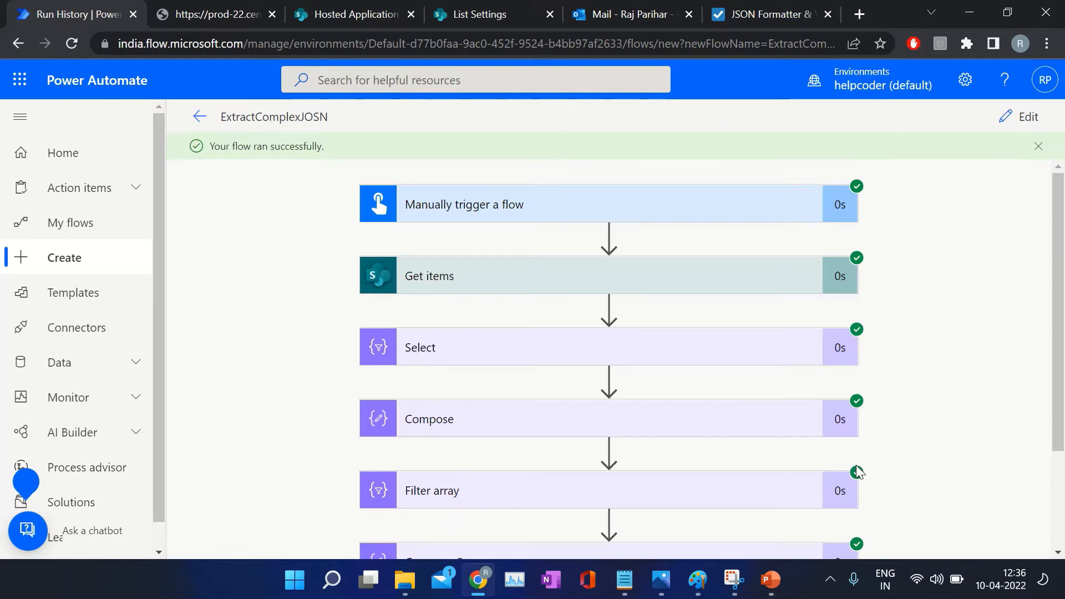
scroll(471, 304, "down", 2)
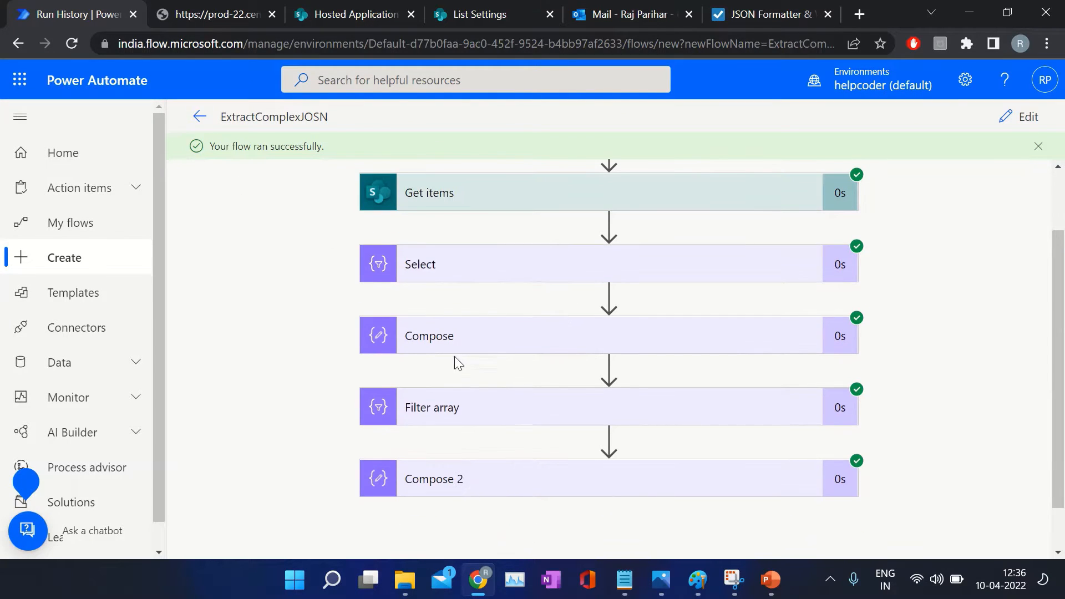
scroll(535, 376, "down", 1)
left_click(445, 437)
scroll(689, 366, "down", 4)
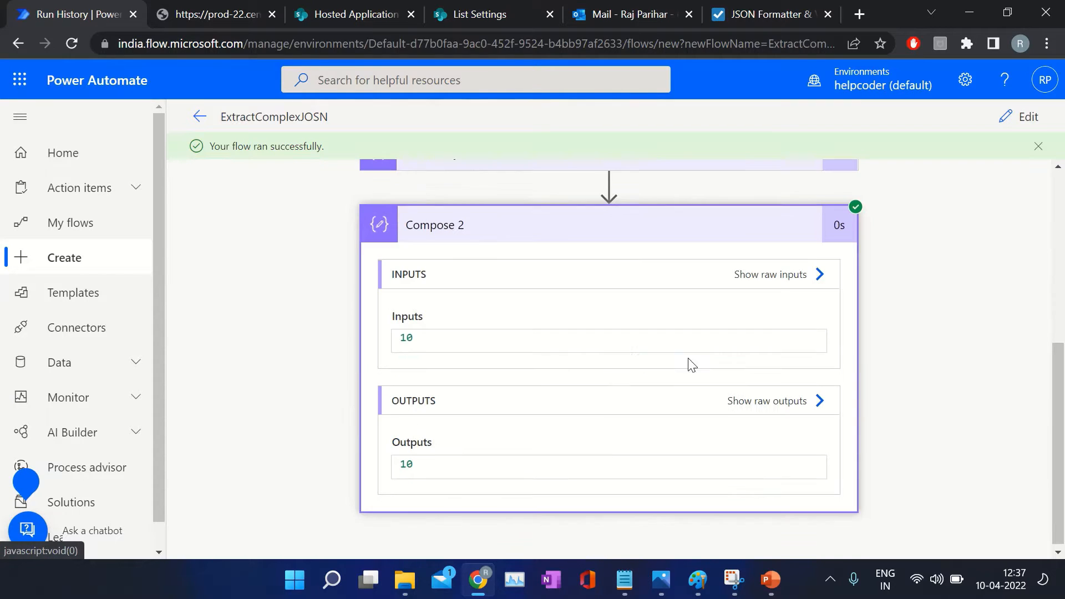
- Expand the Filter array action in the run results and check the field_3 owner email against the Compose 2 output
scroll(466, 229, "up", 2)
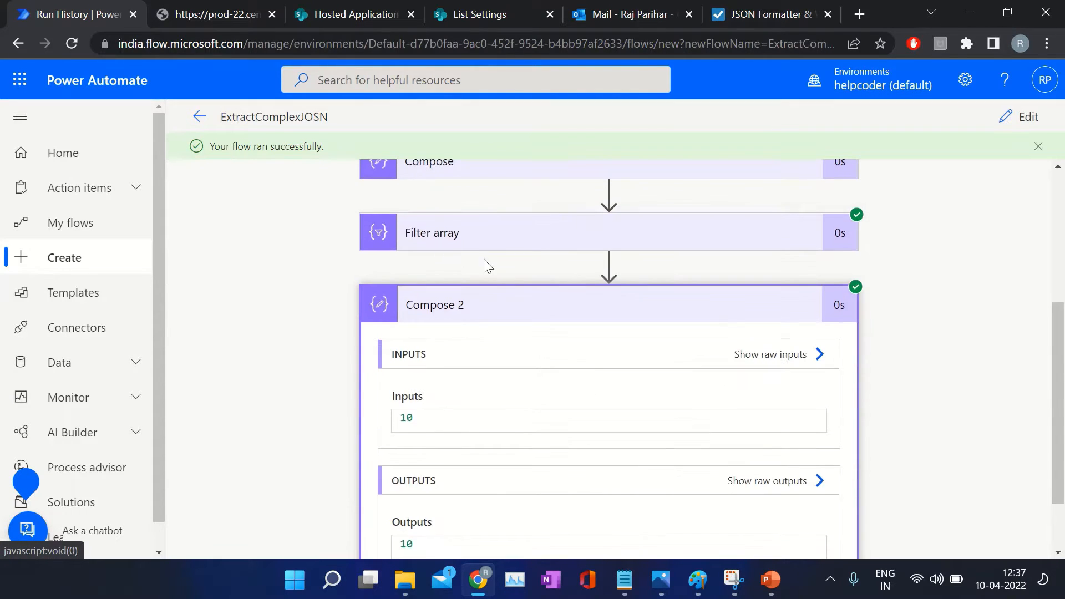
left_click(516, 247)
scroll(443, 325, "down", 3)
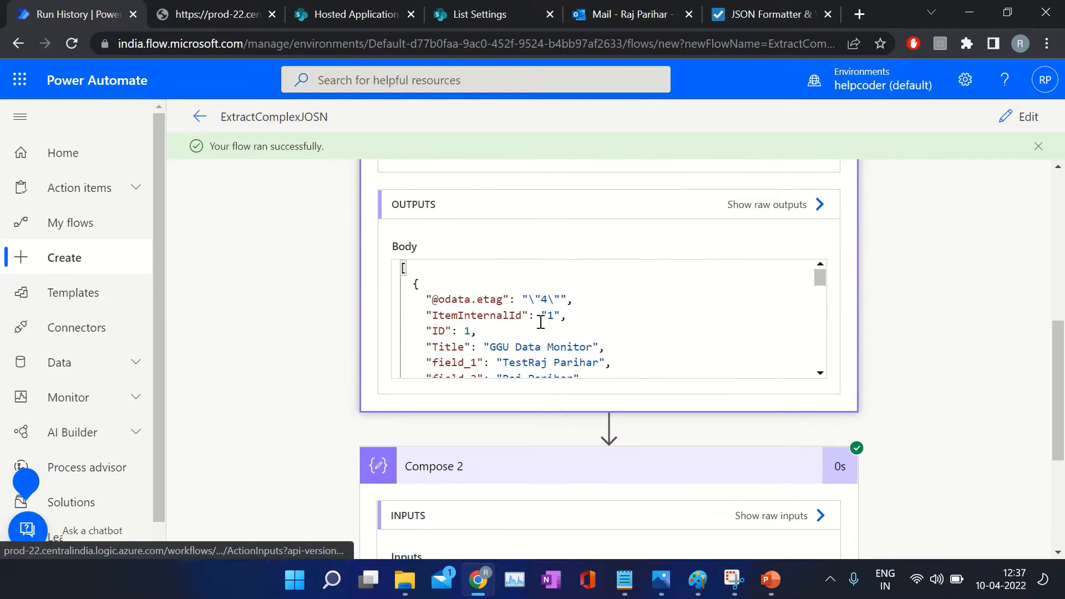
scroll(547, 316, "down", 3)
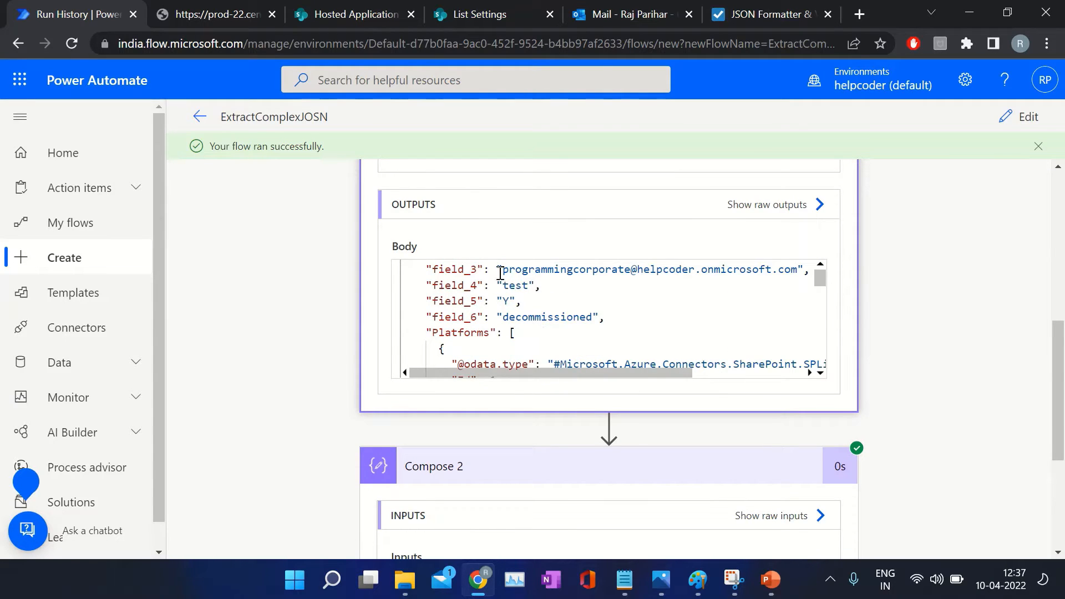
left_click_drag(500, 273, 679, 277)
scroll(452, 448, "down", 4)
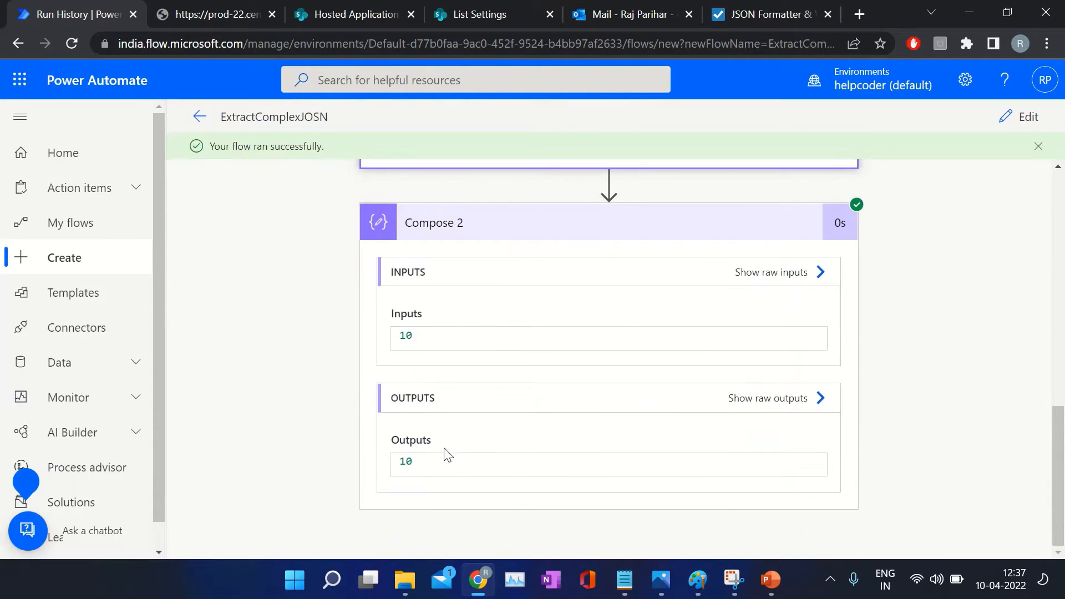
- Switch to the Hosted Application list in SharePoint and filter App owner Email ID by the first item's owner email
left_click(351, 13)
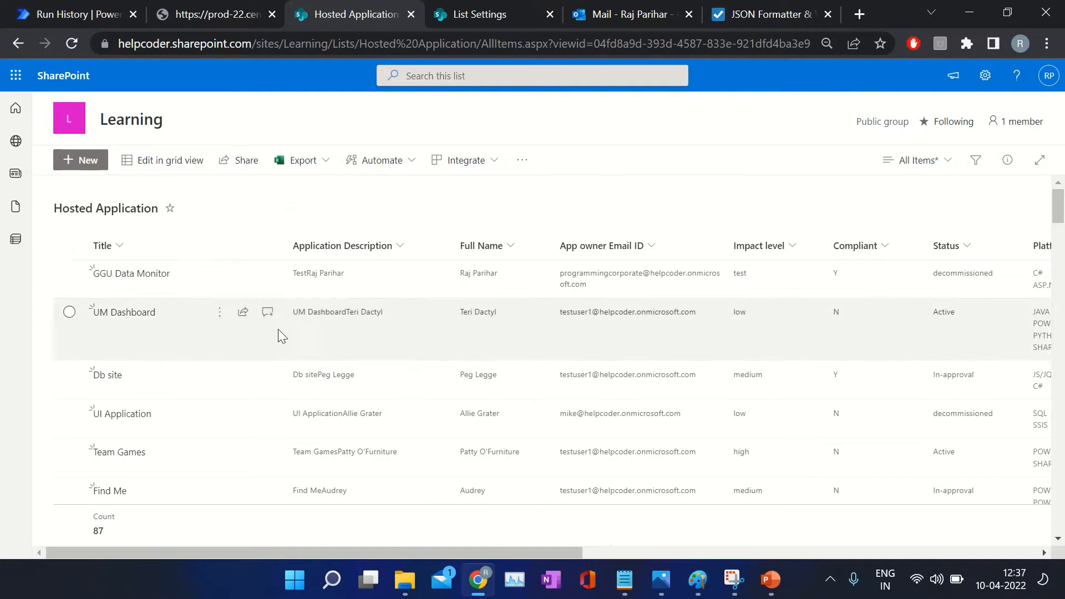
left_click(641, 247)
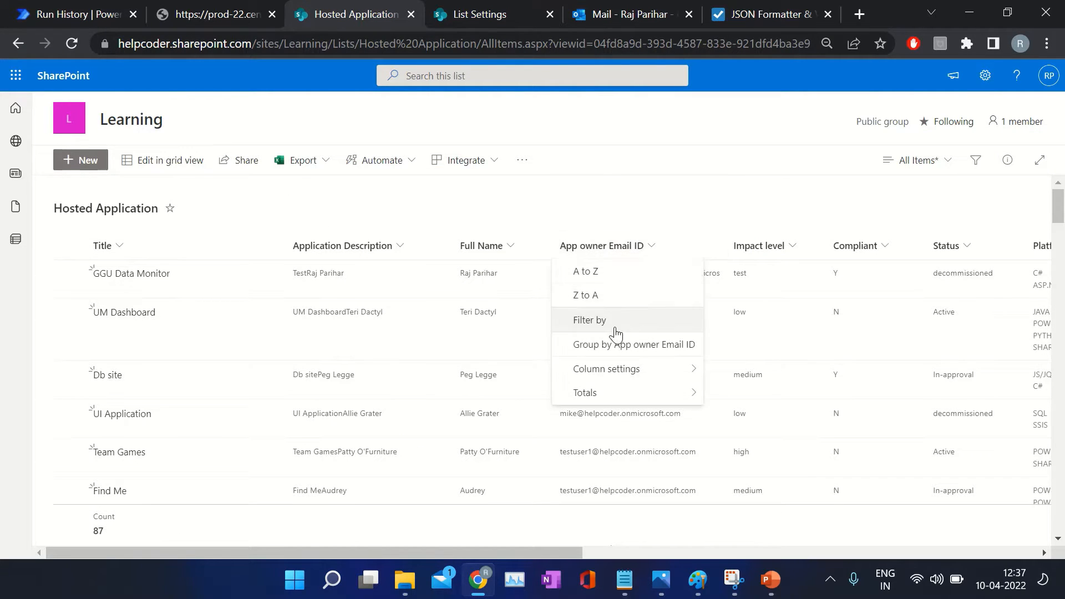
left_click(590, 321)
left_click(881, 196)
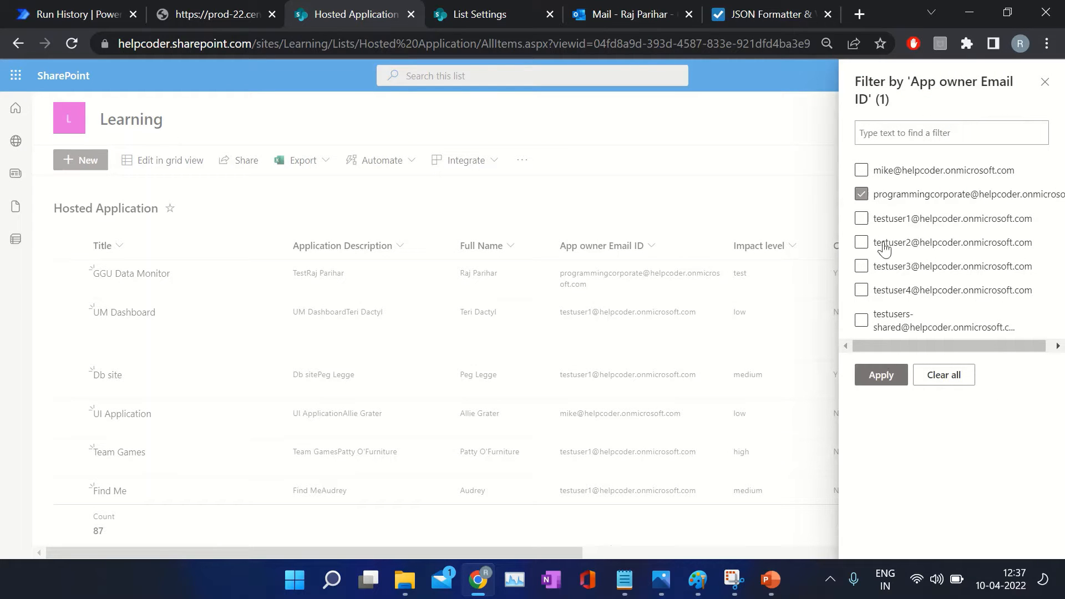
left_click(881, 375)
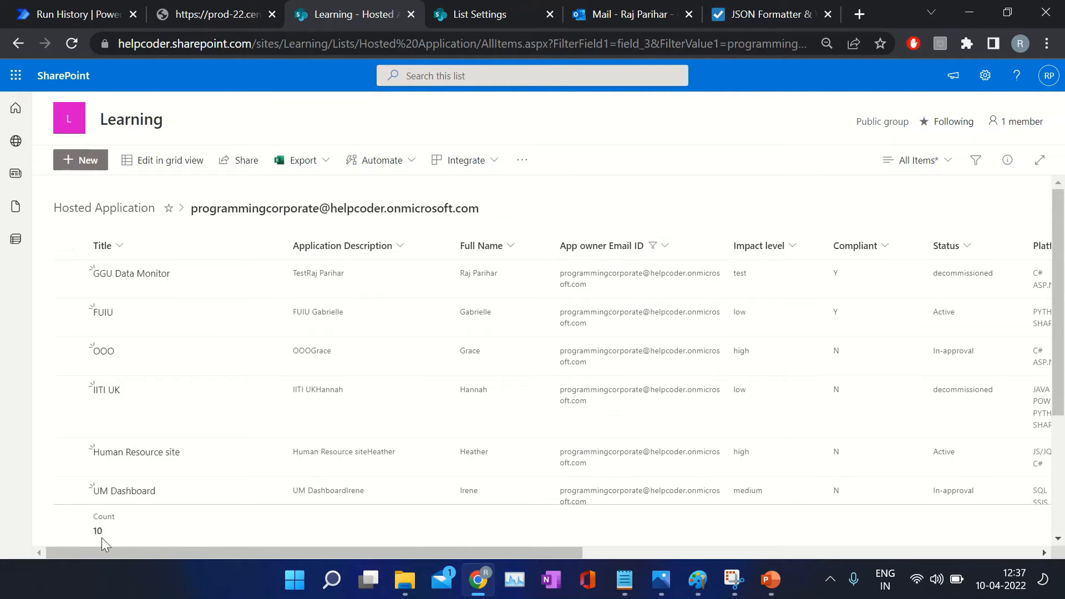
- Switch back to the Power Automate run, review the Filter array output body, and reopen the flow for editing
left_click(79, 17)
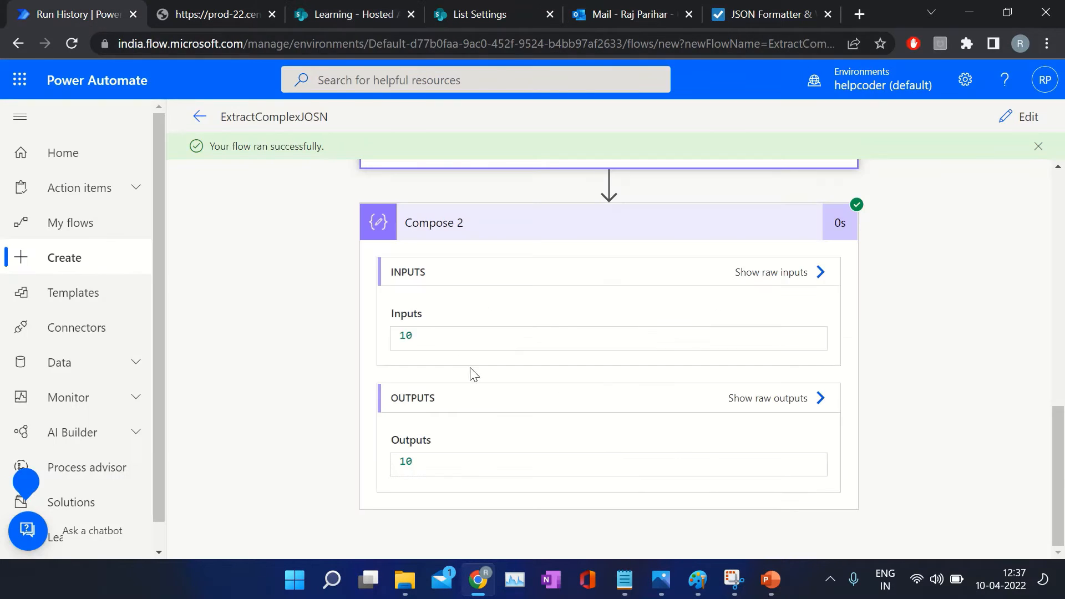
scroll(551, 327, "up", 3)
scroll(478, 223, "up", 2)
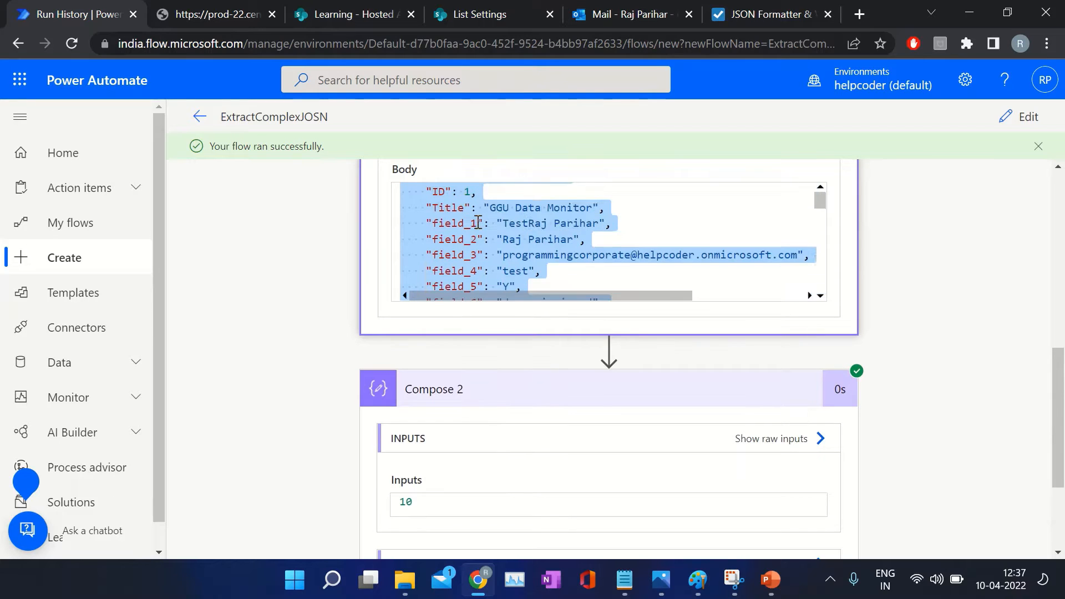
scroll(596, 244, "up", 2)
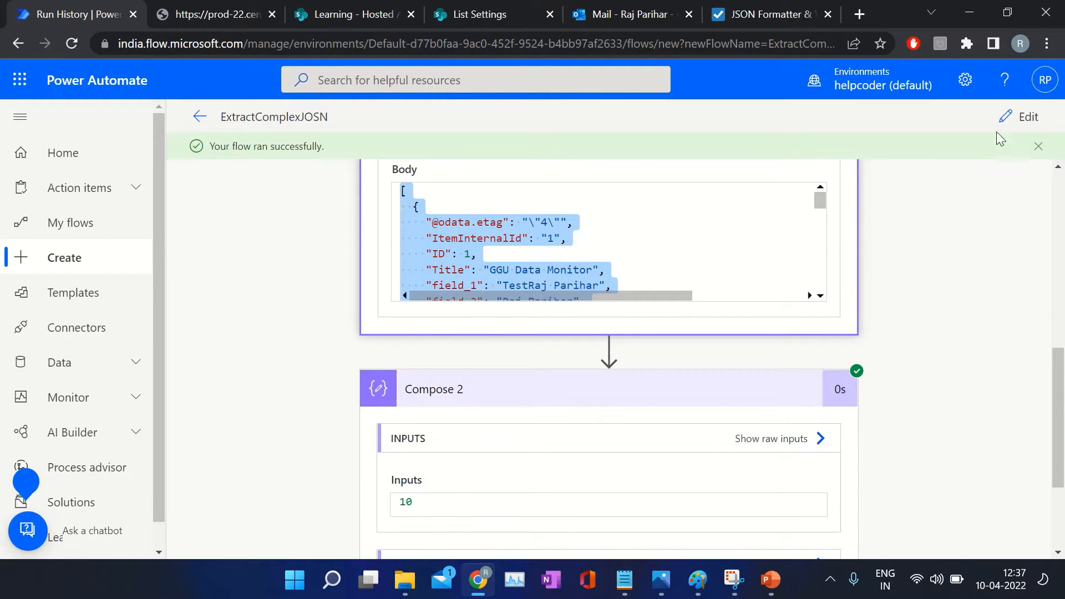
left_click(1021, 117)
scroll(239, 289, "down", 3)
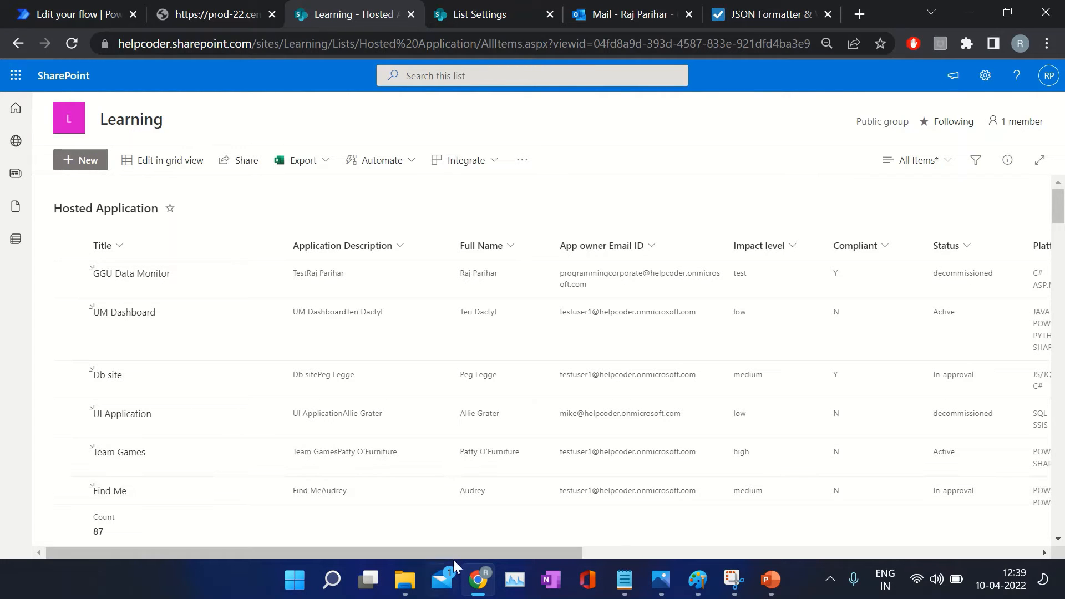
- Examine the Hosted Application list's owner and admin email columns, from App owner Email ID through Secondary Application Owner
left_click_drag(451, 553, 458, 554)
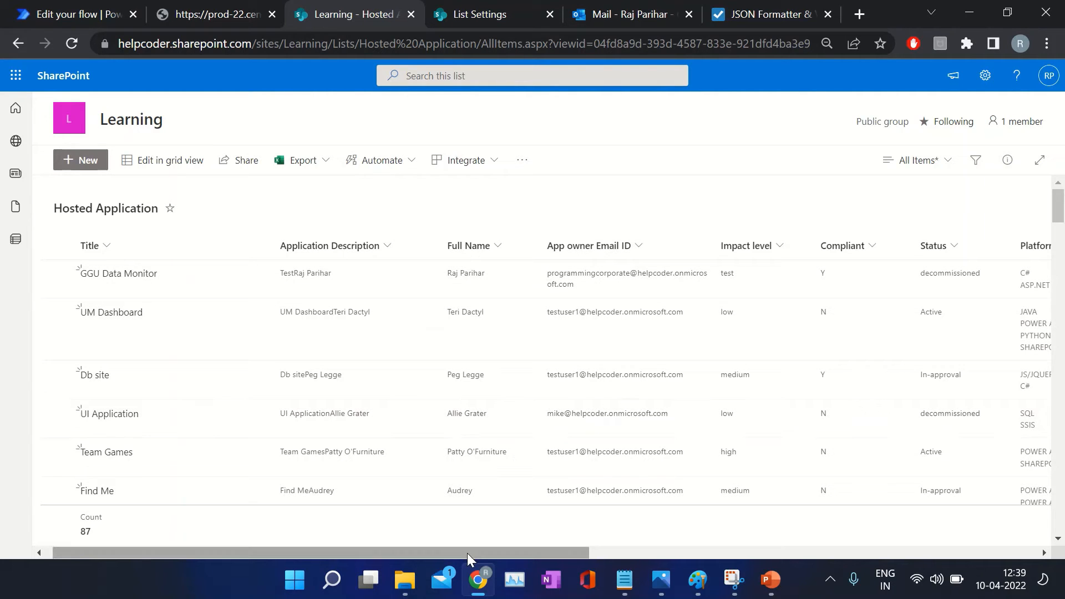
left_click_drag(467, 554, 488, 553)
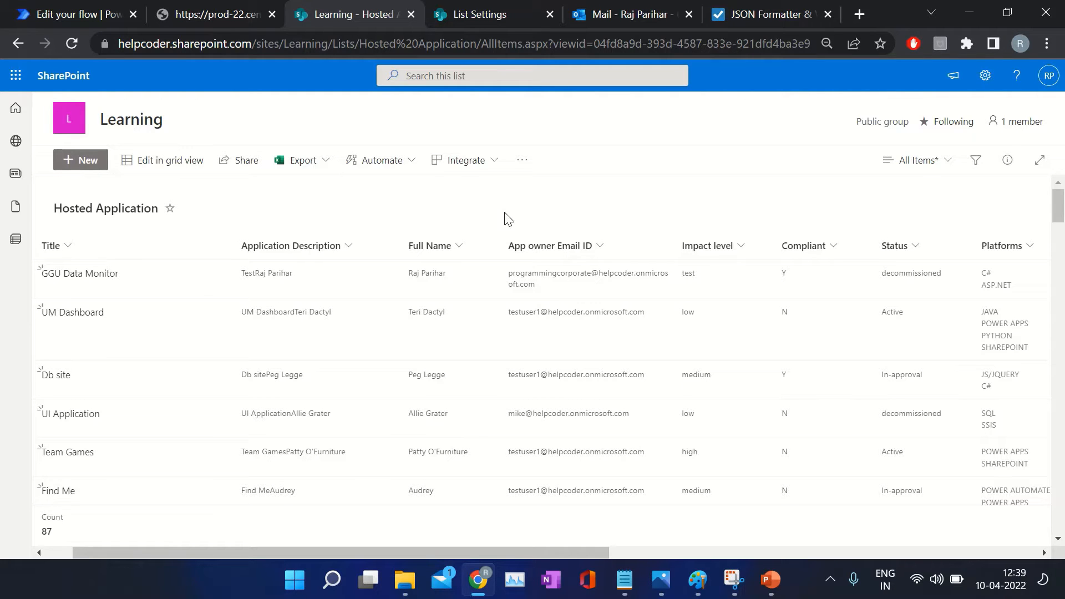
left_click_drag(494, 551, 814, 552)
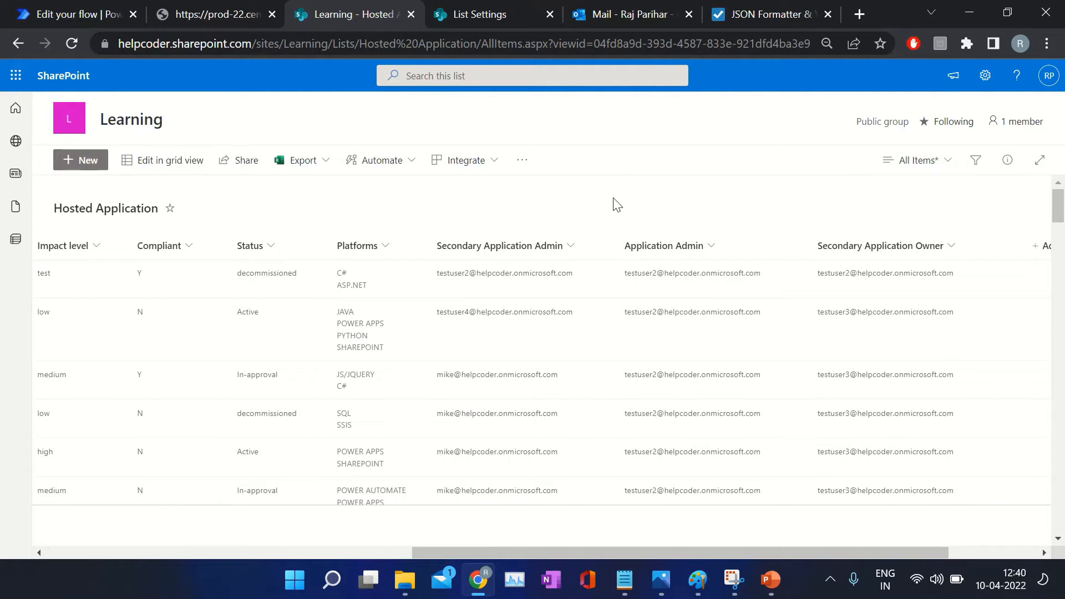
left_click_drag(674, 557, 515, 555)
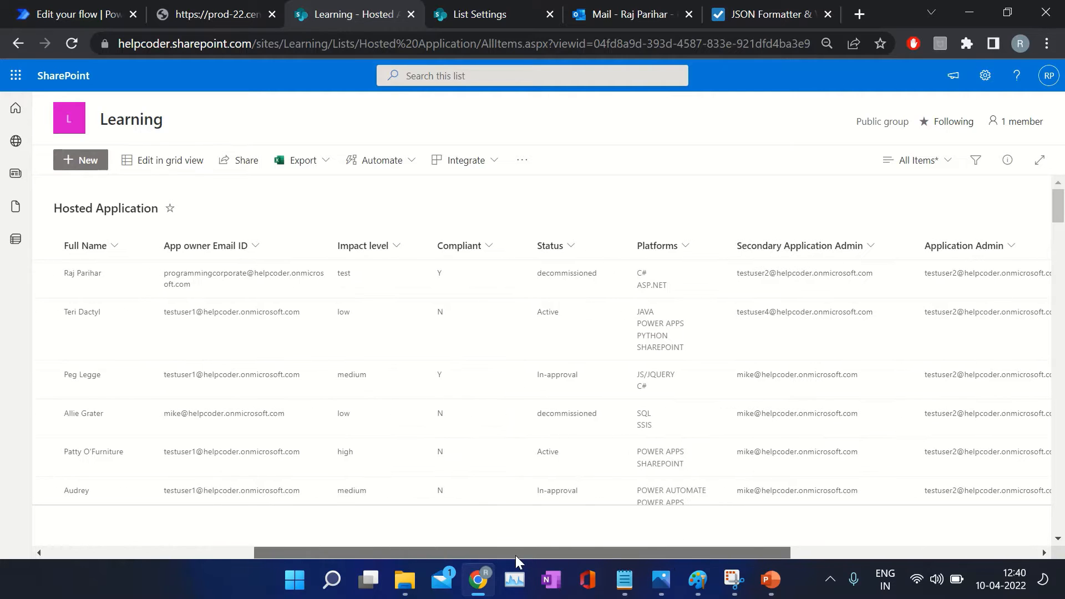
left_click_drag(434, 552, 574, 549)
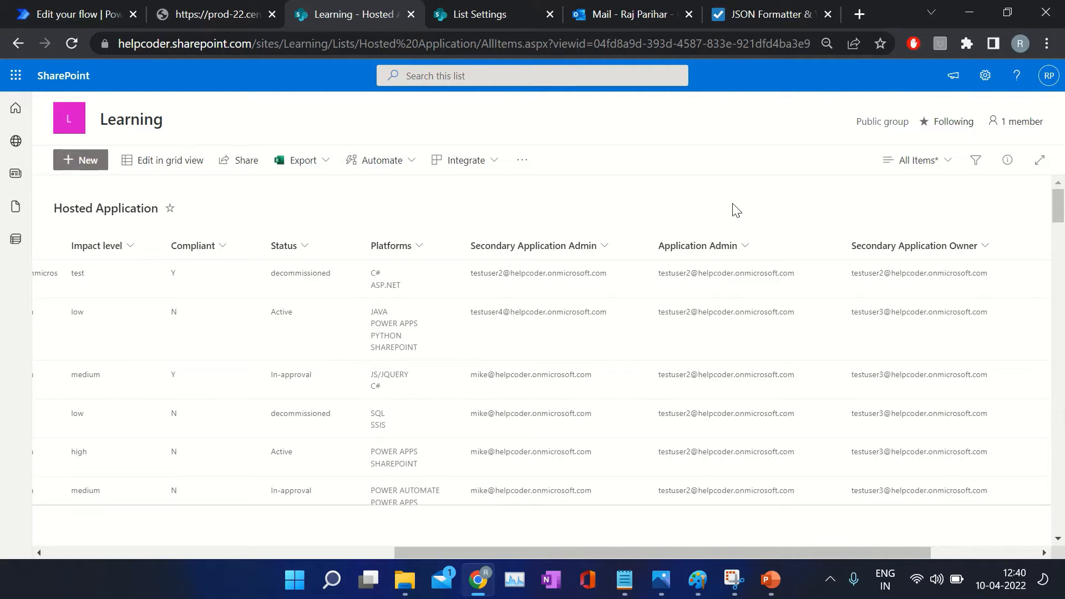
left_click_drag(592, 549, 611, 549)
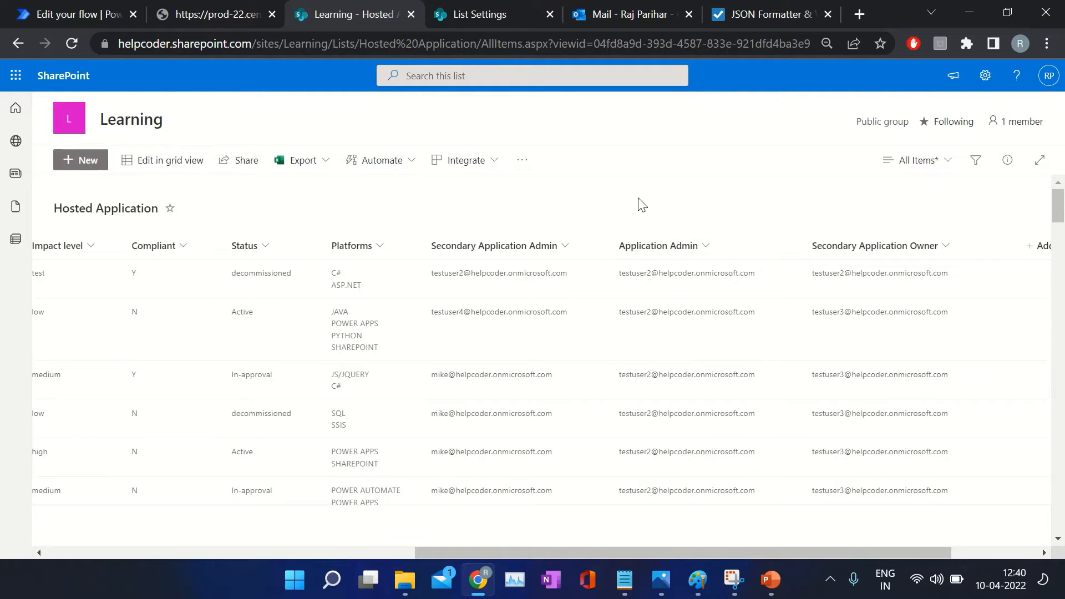
scroll(411, 195, "left", 6)
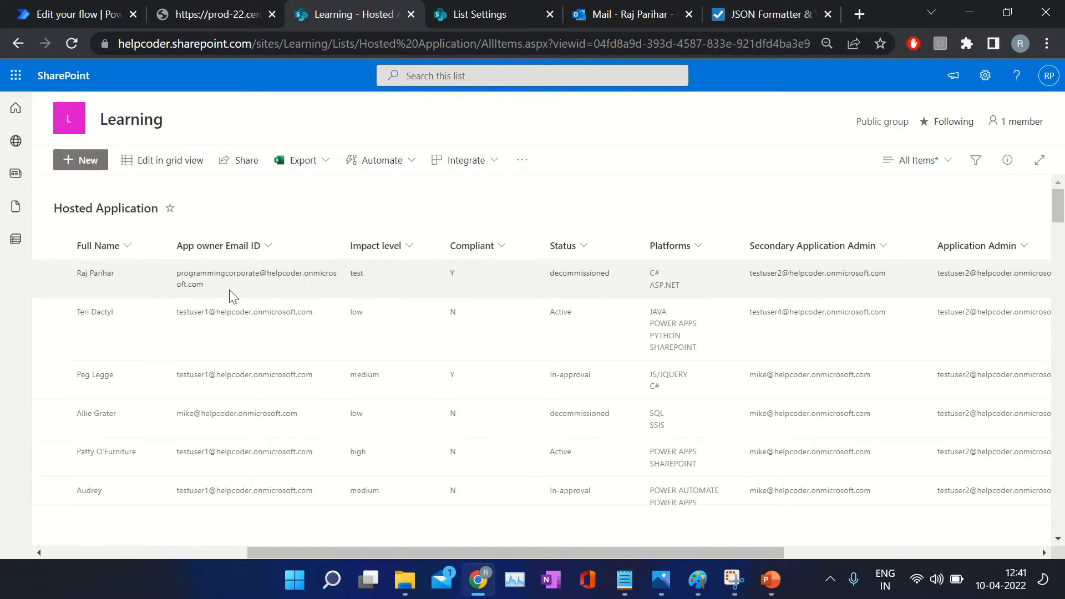
left_click_drag(348, 554, 512, 553)
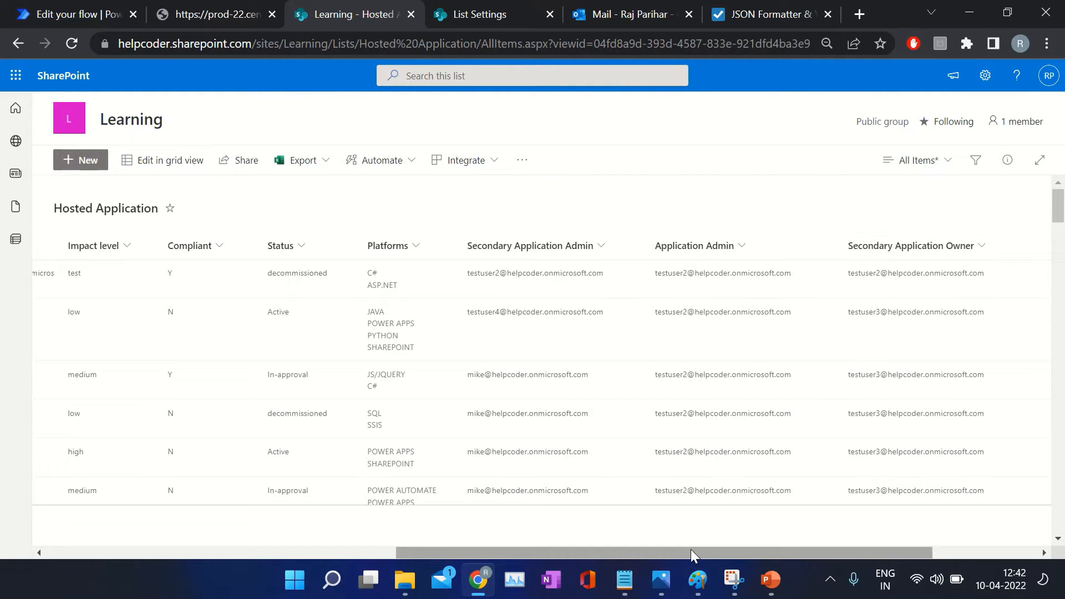
left_click_drag(691, 549, 605, 551)
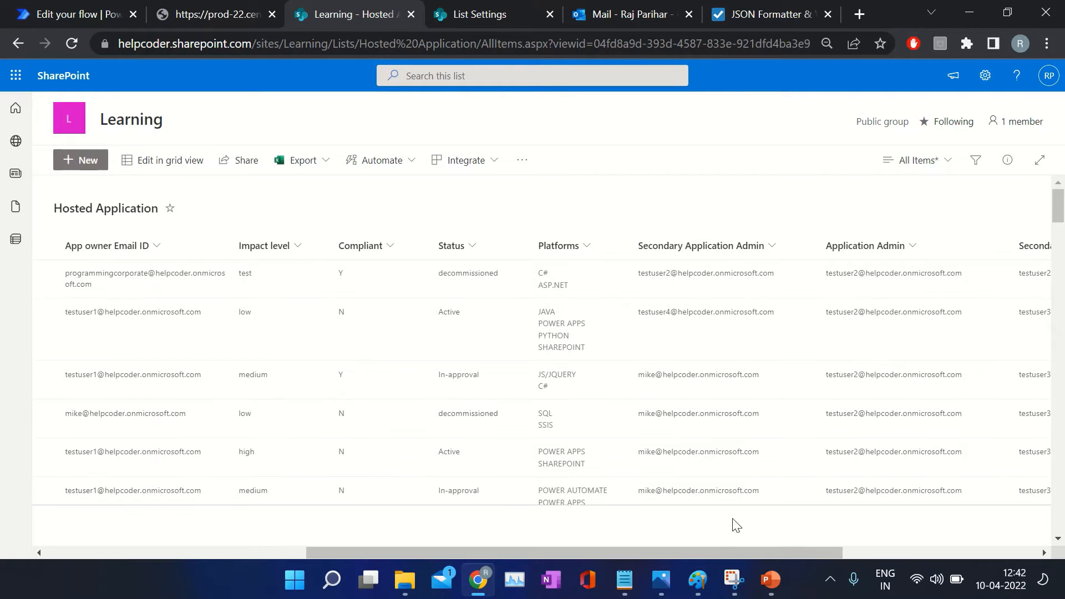
left_click_drag(698, 551, 741, 549)
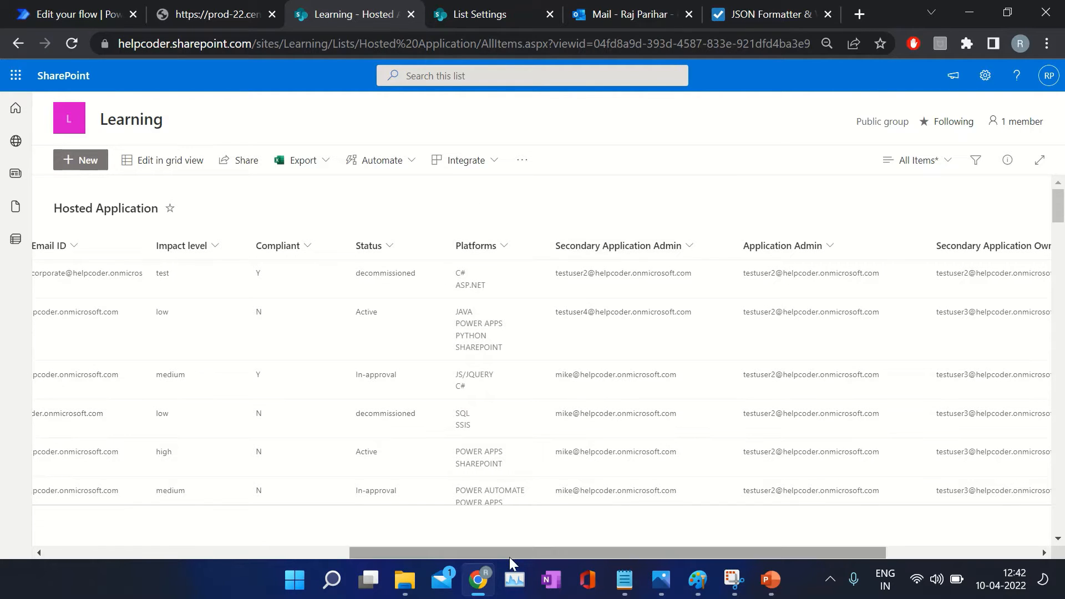
left_click_drag(467, 552, 340, 552)
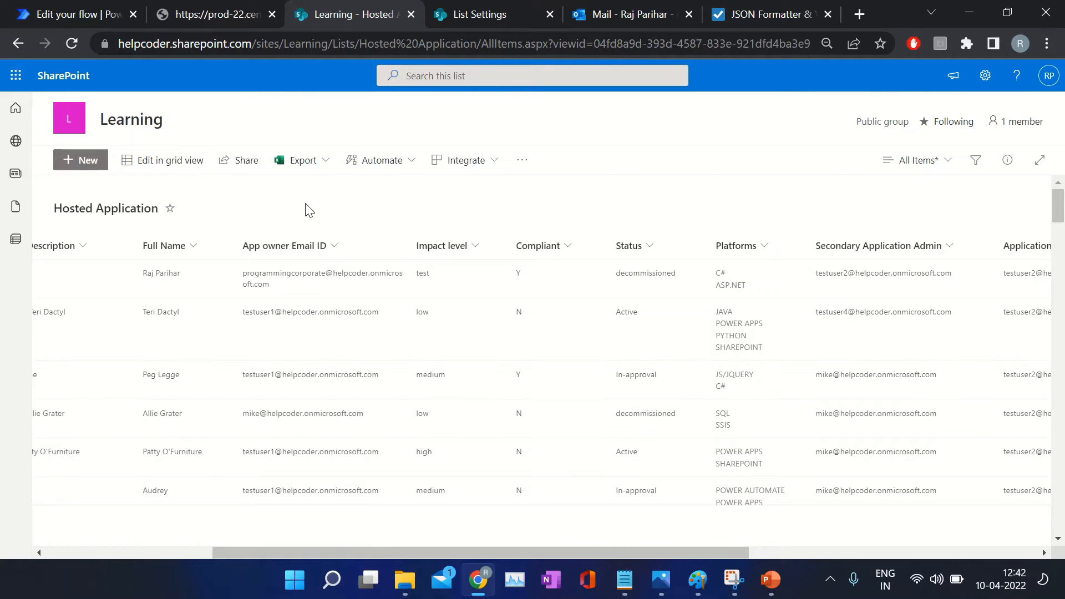
- Check the flow's Select action in Power Automate, and compare with the Hosted Application list's email columns in SharePoint
left_click(42, 13)
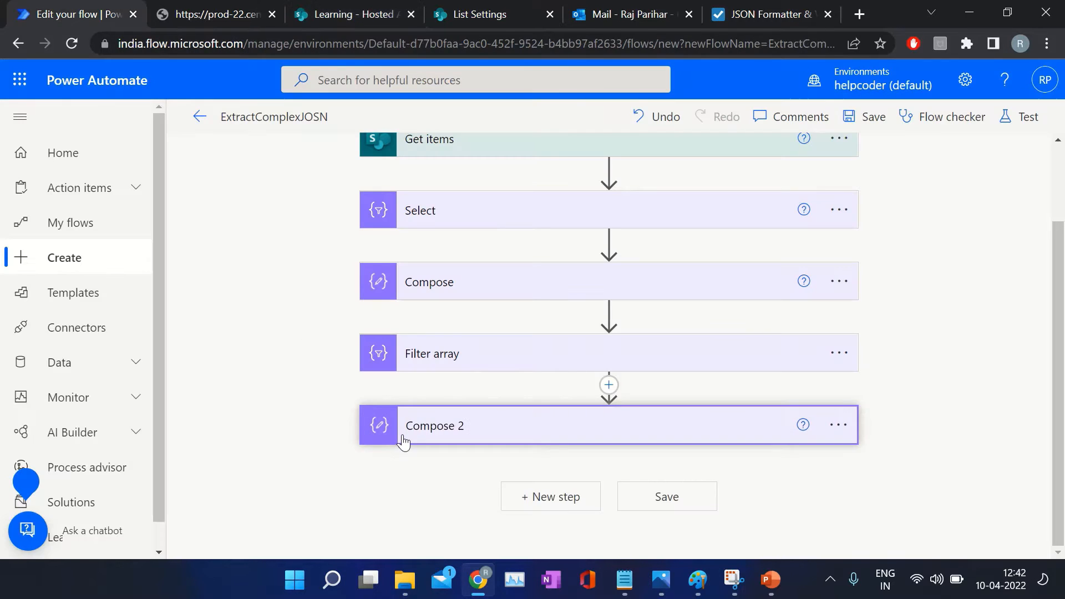
left_click(465, 214)
left_click(464, 212)
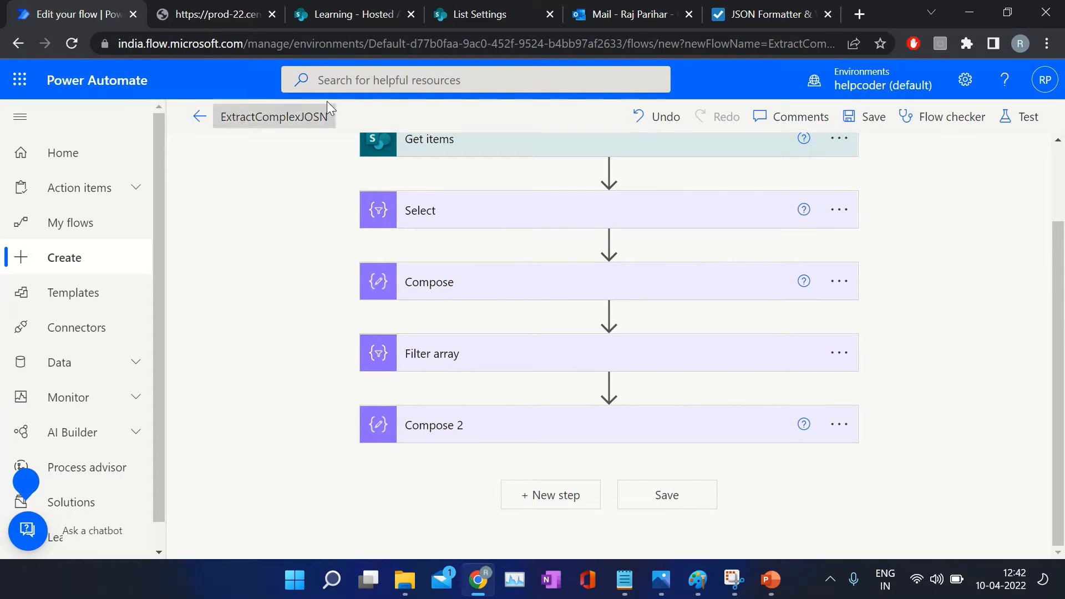
left_click(343, 16)
left_click_drag(489, 554, 760, 538)
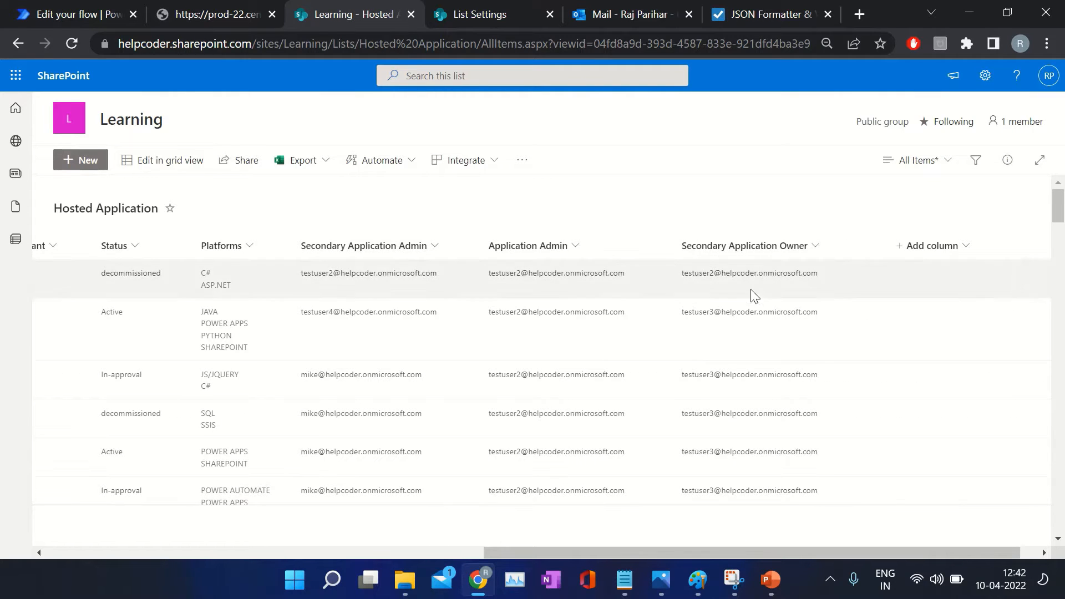
left_click_drag(504, 553, 154, 482)
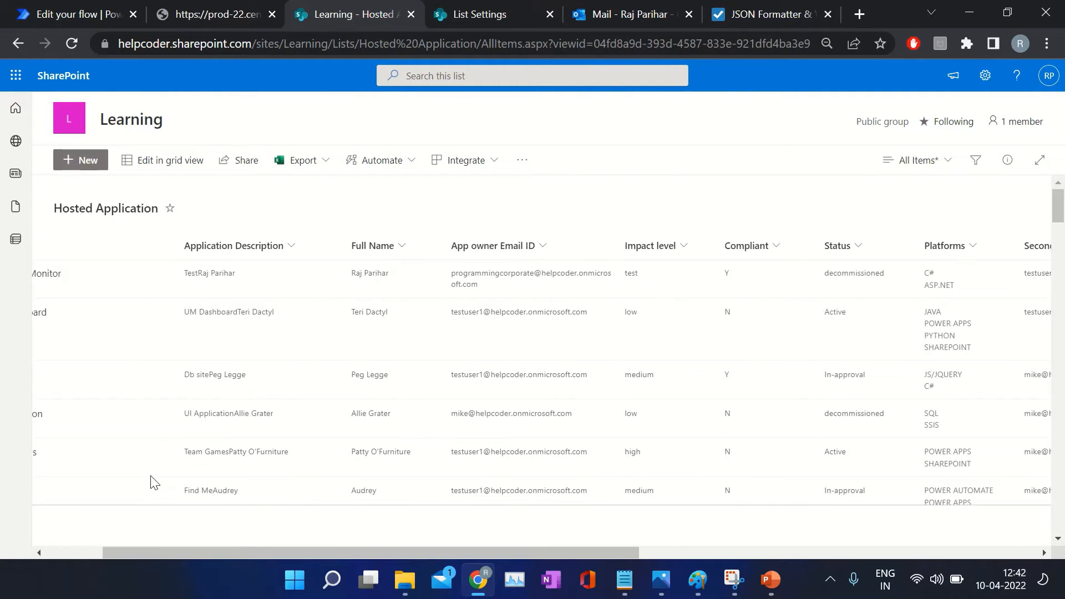
- Switch back to the Power Automate flow and add an Apply to each control after Compose 2
left_click(82, 19)
left_click(542, 494)
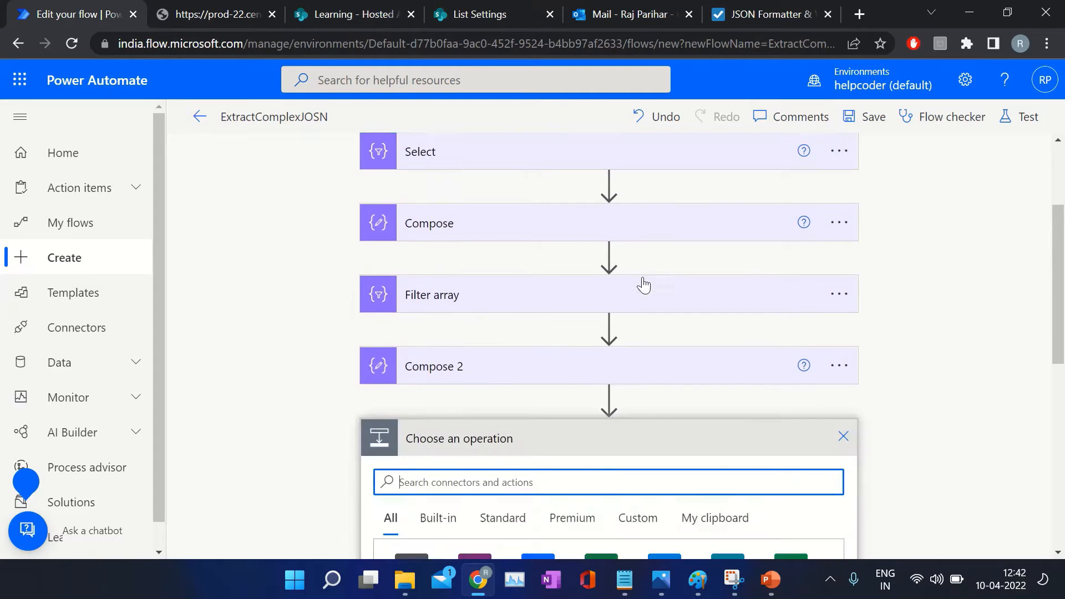
type("app")
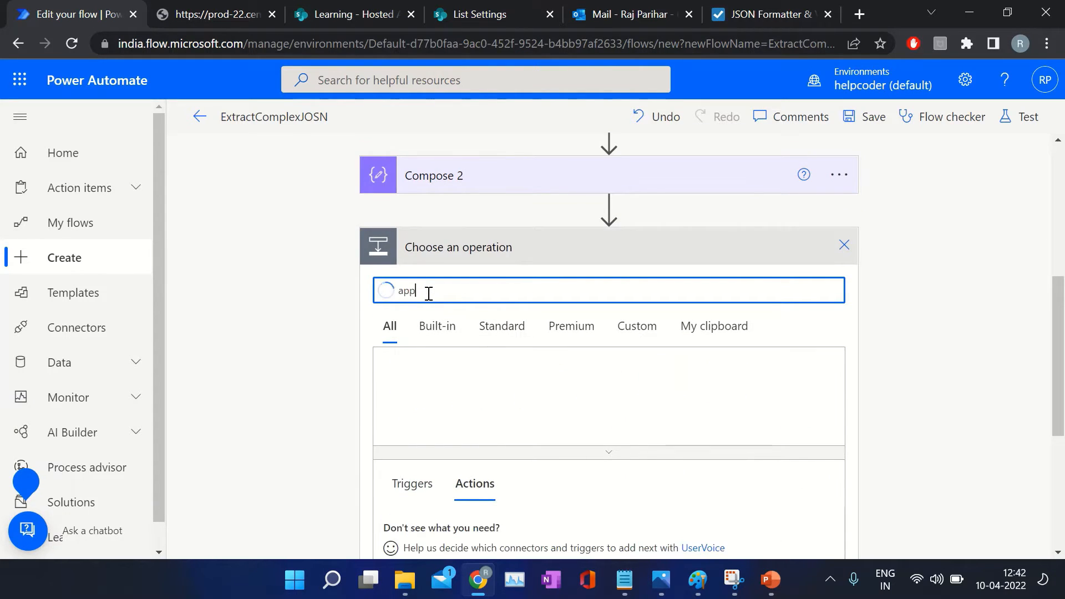
type("ly to each")
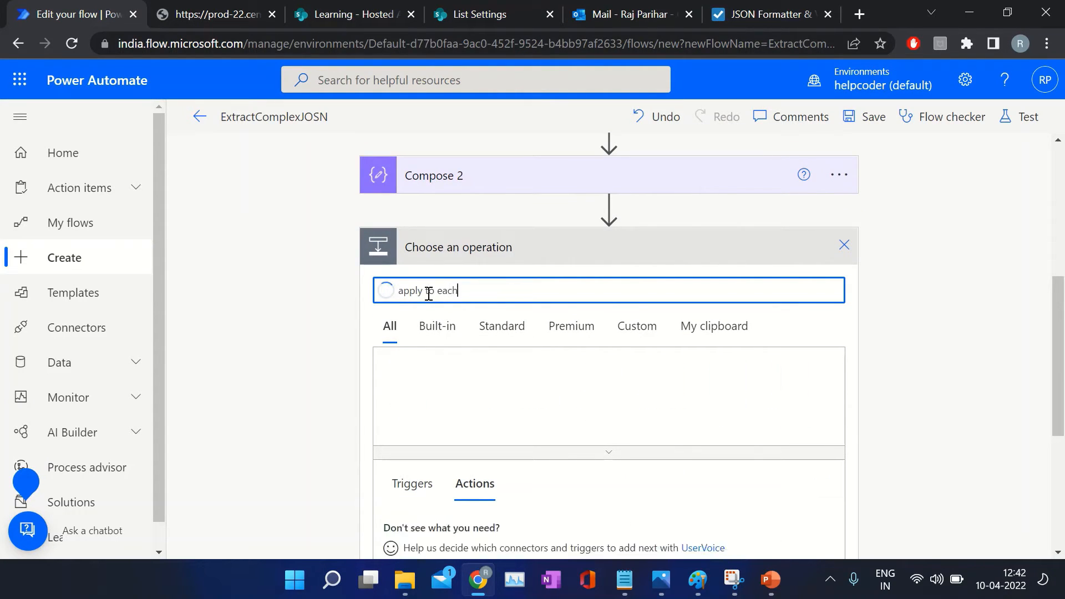
scroll(429, 294, "down", 2)
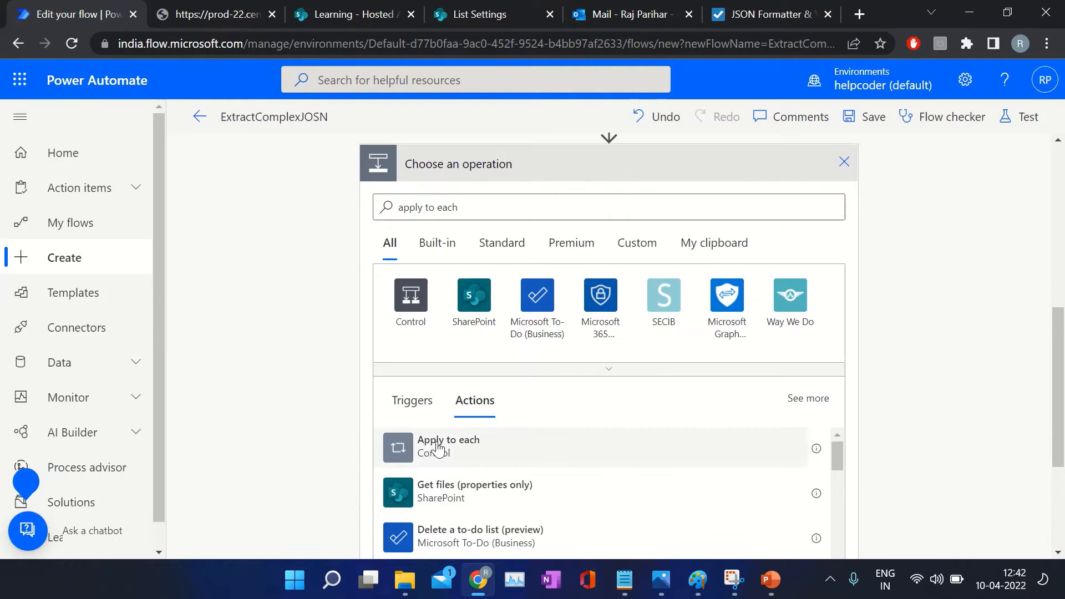
left_click(437, 443)
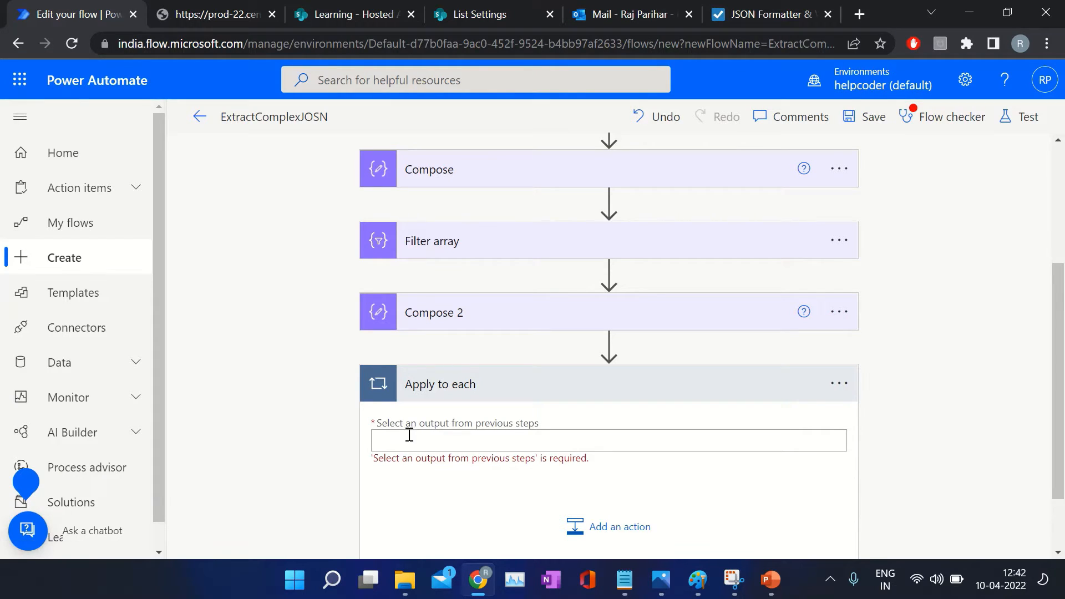
- Switch to the Hosted Application list in SharePoint and examine its columns from App owner Email ID through Secondary Application Owner
left_click(473, 436)
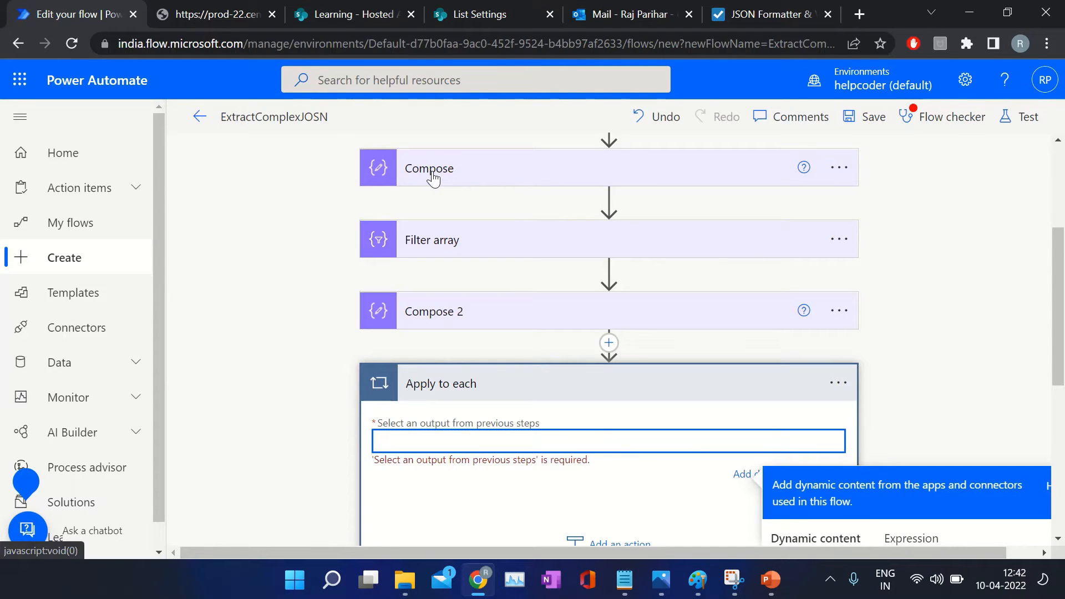
left_click(341, 16)
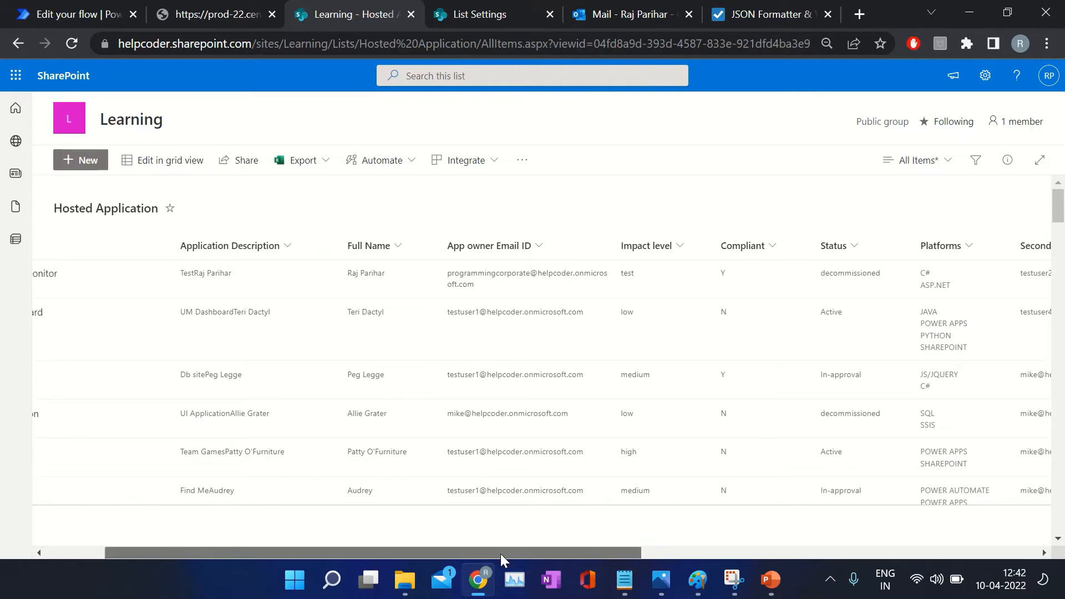
left_click_drag(501, 553, 668, 553)
left_click_drag(464, 559, 624, 554)
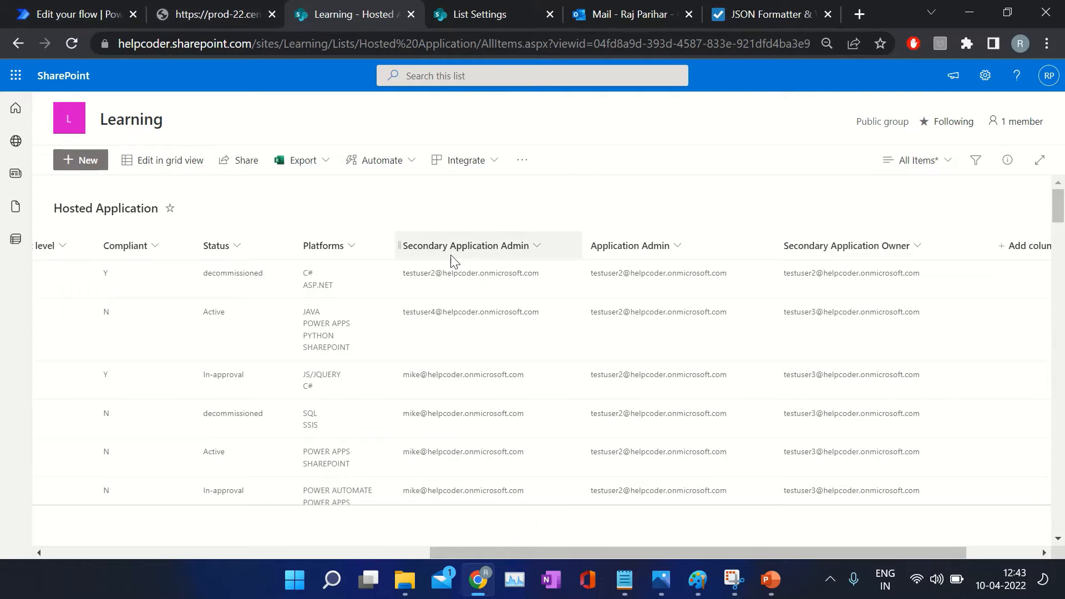
- Switch back to the Power Automate flow and set the Apply to each input to the Outputs of Compose
left_click(125, 14)
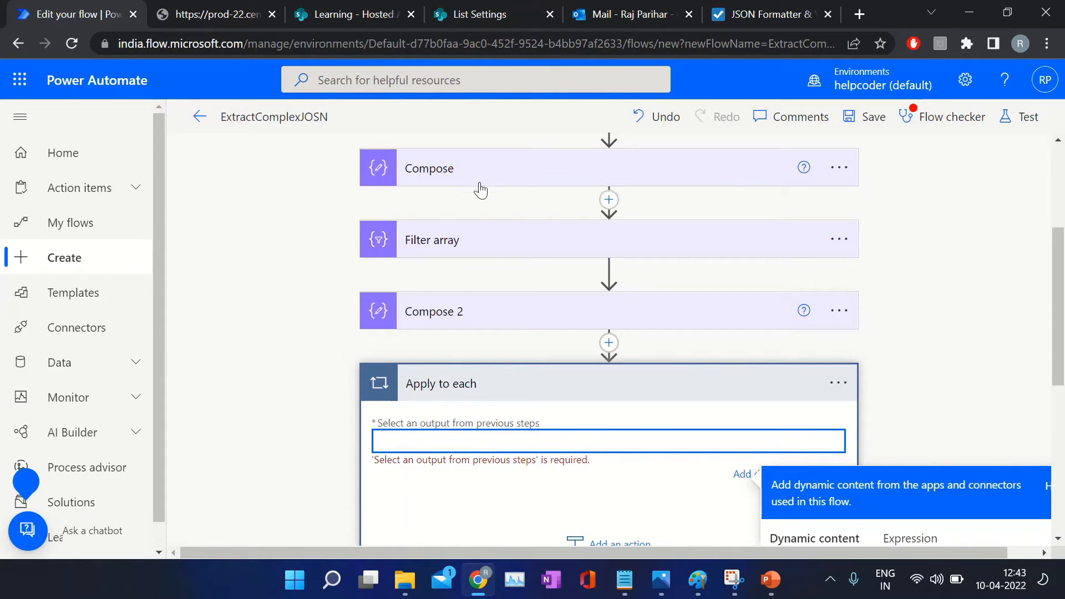
scroll(878, 387, "down", 2)
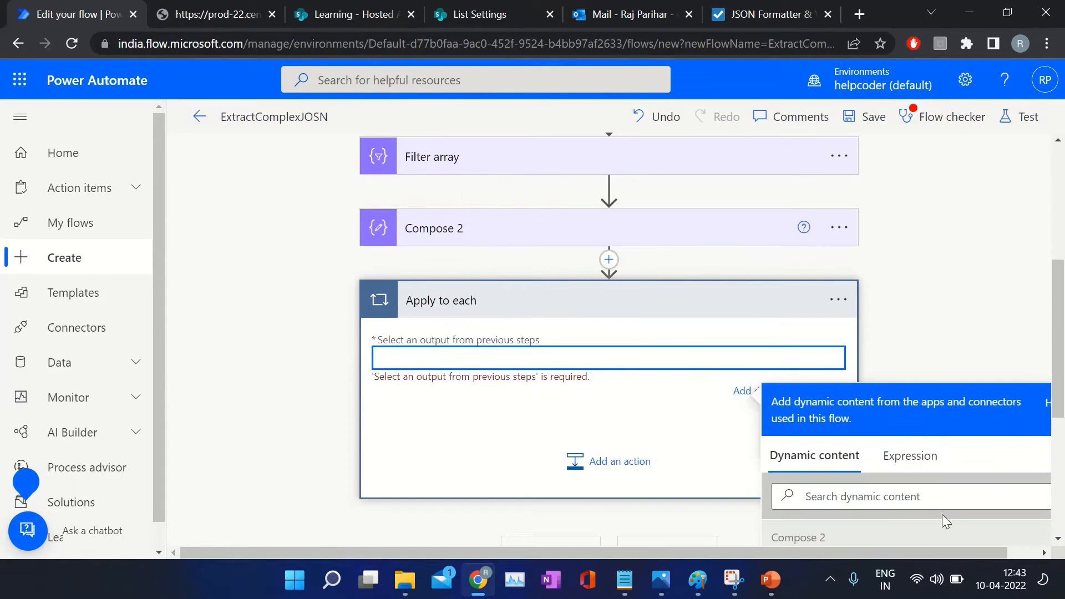
scroll(942, 514, "down", 5)
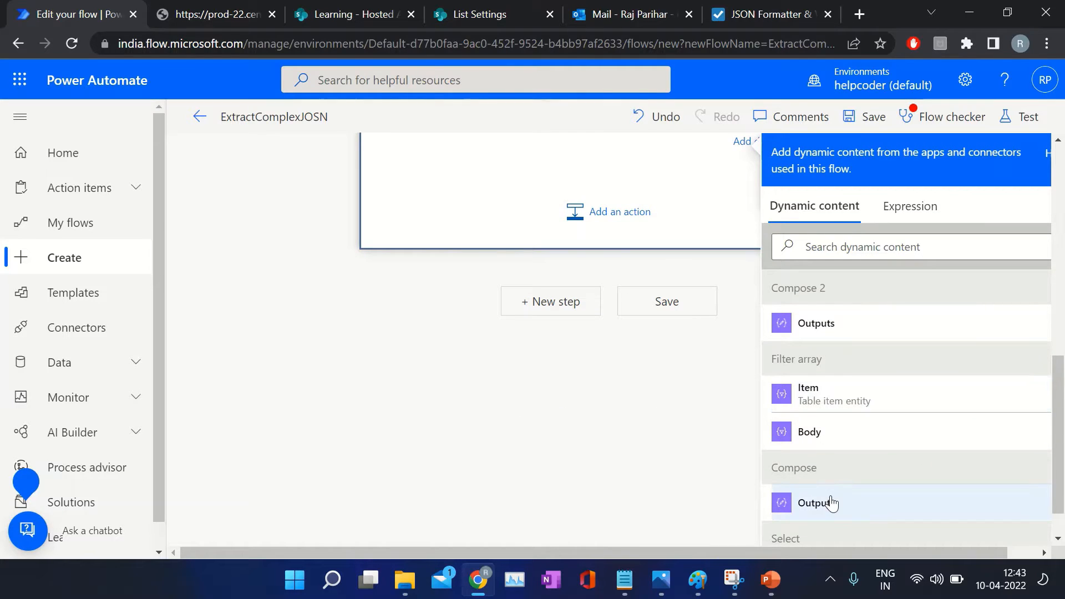
scroll(597, 381, "down", 1)
scroll(495, 370, "up", 4)
left_click(461, 442)
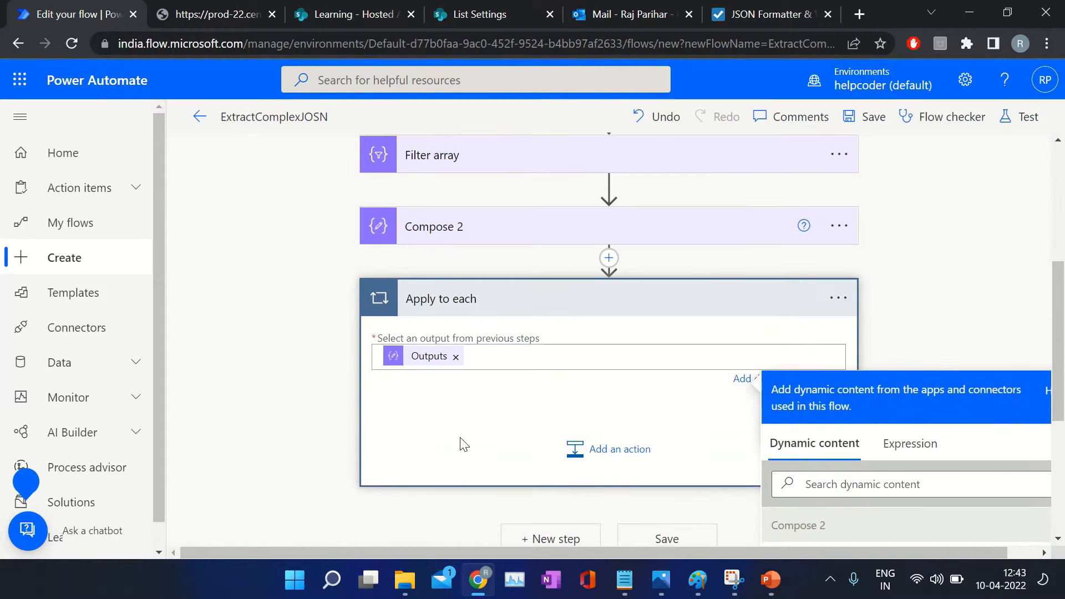
- Add a Filter array data operation inside the Apply to each loop
left_click(627, 443)
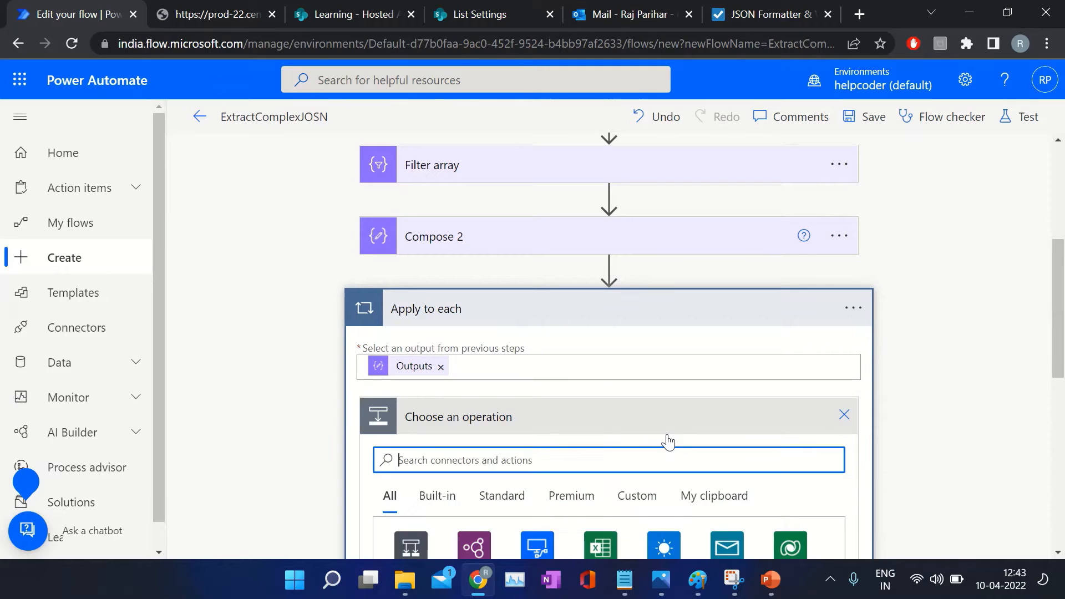
type("filter")
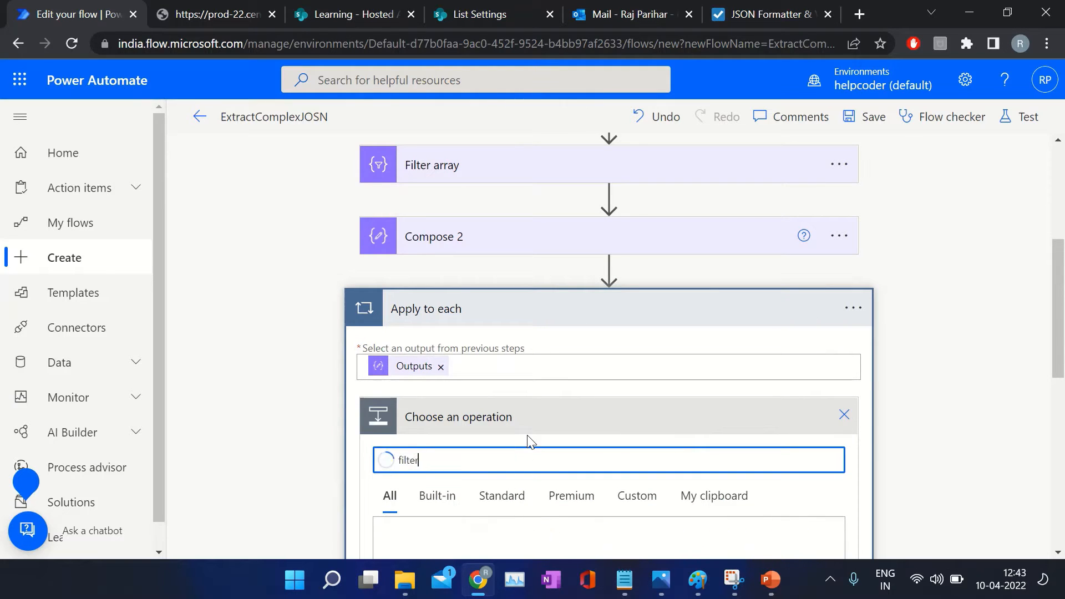
scroll(527, 440, "down", 5)
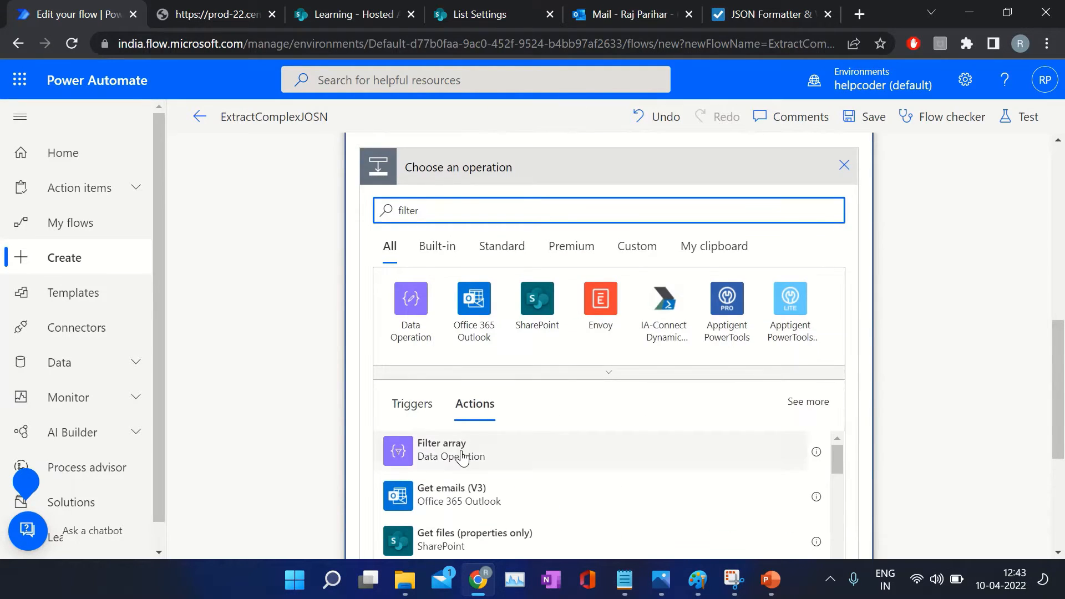
left_click(460, 445)
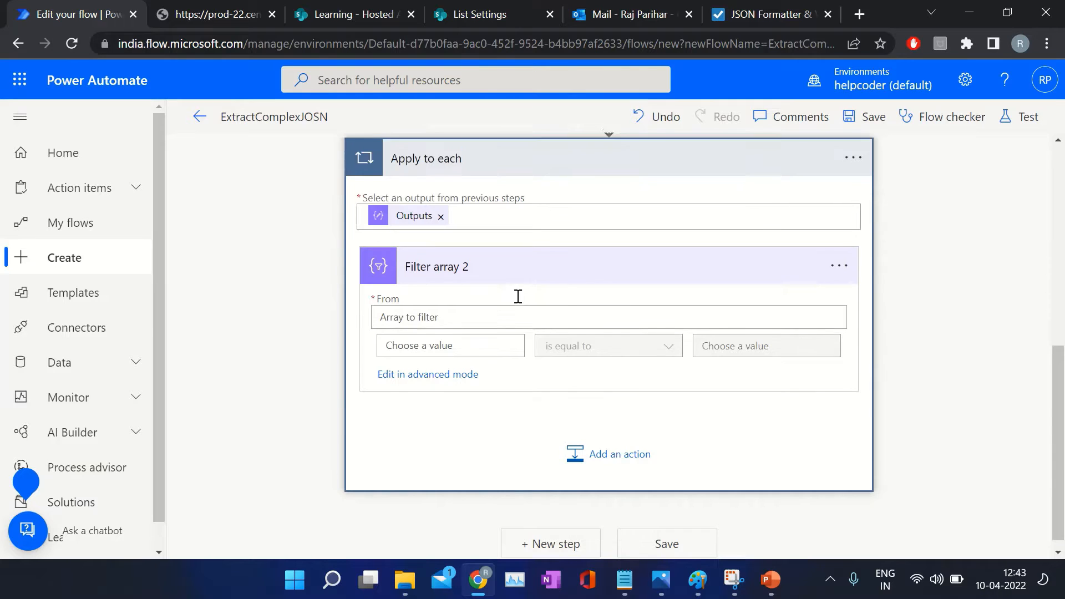
- Set the From array of Filter array 2 to the value output of Get items
scroll(422, 316, "up", 2)
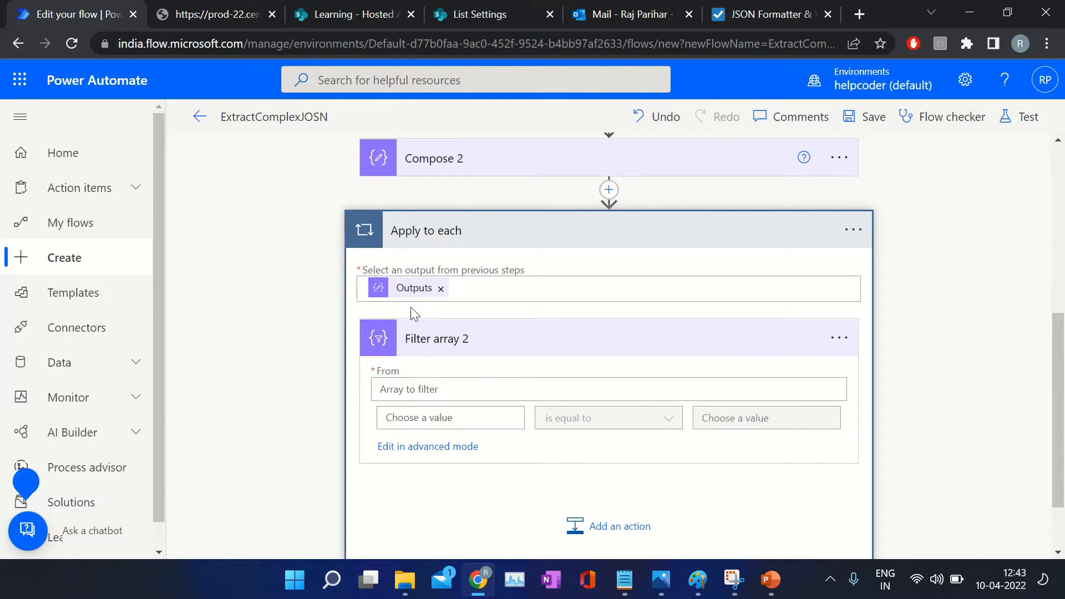
scroll(469, 364, "up", 1)
scroll(468, 364, "up", 6)
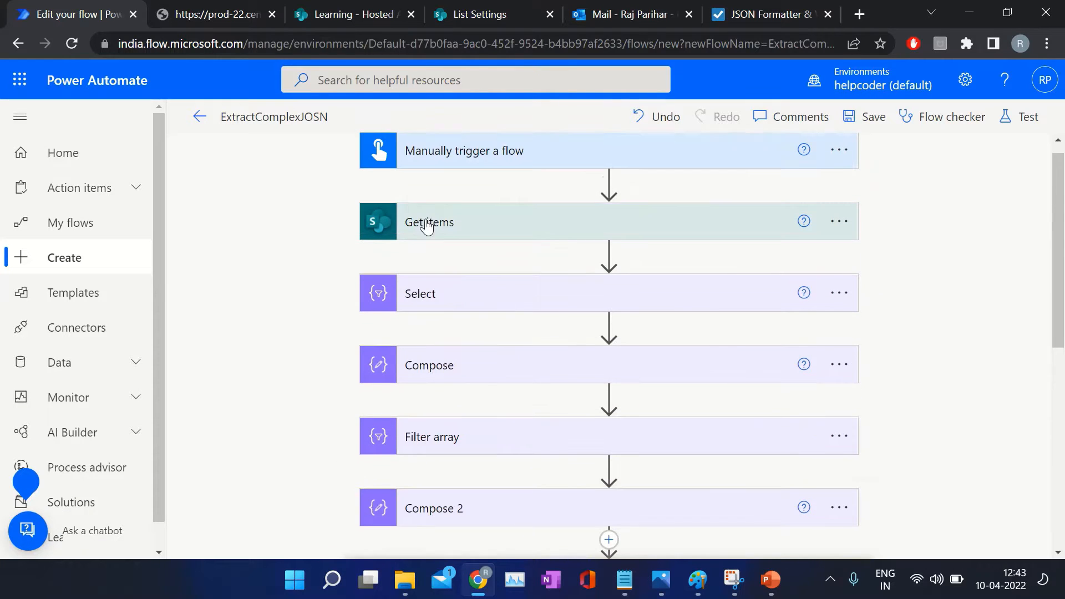
scroll(447, 281, "down", 10)
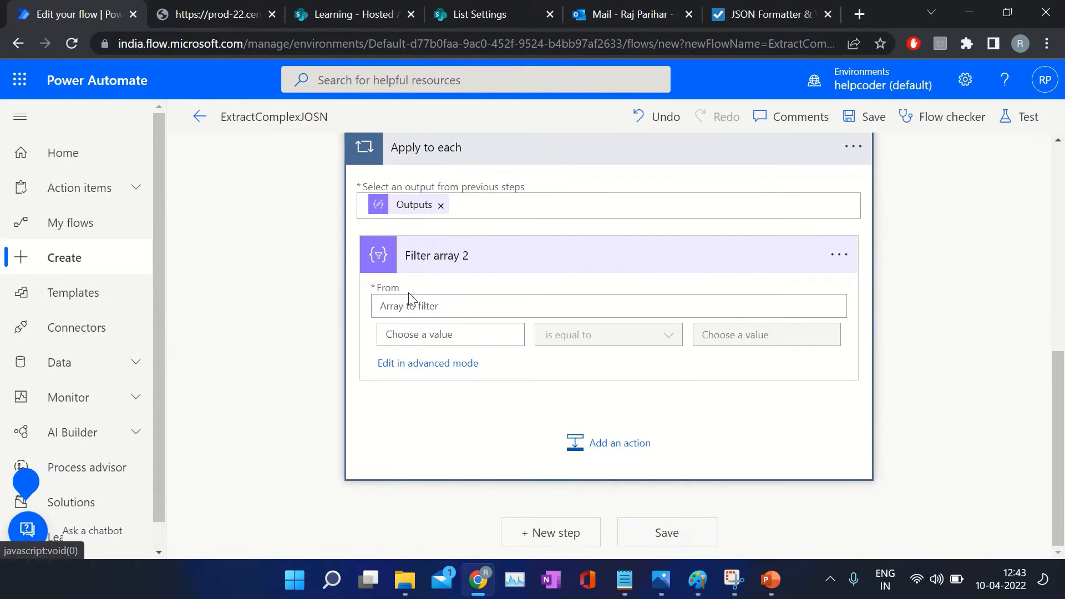
left_click(383, 306)
scroll(847, 349, "down", 5)
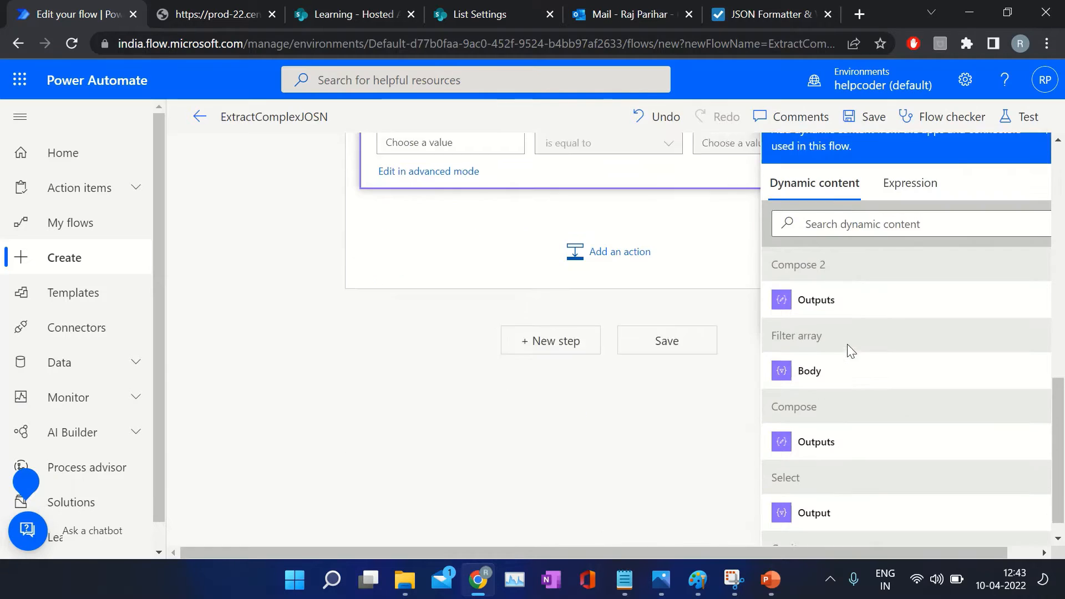
left_click(821, 393)
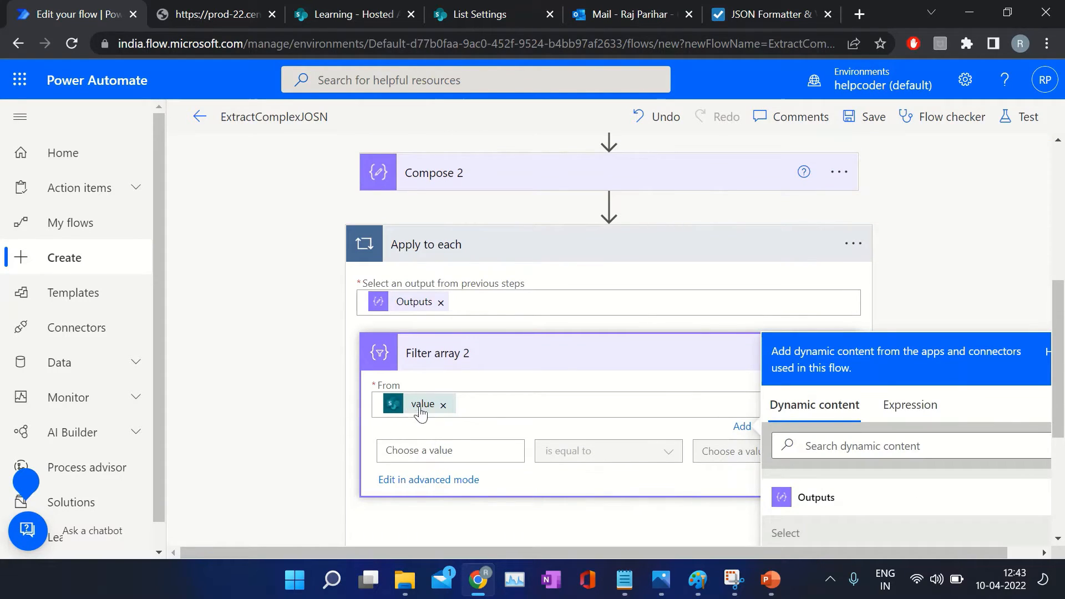
- Begin the first condition value of Filter array 2 with the expression item()?[]
left_click(488, 447)
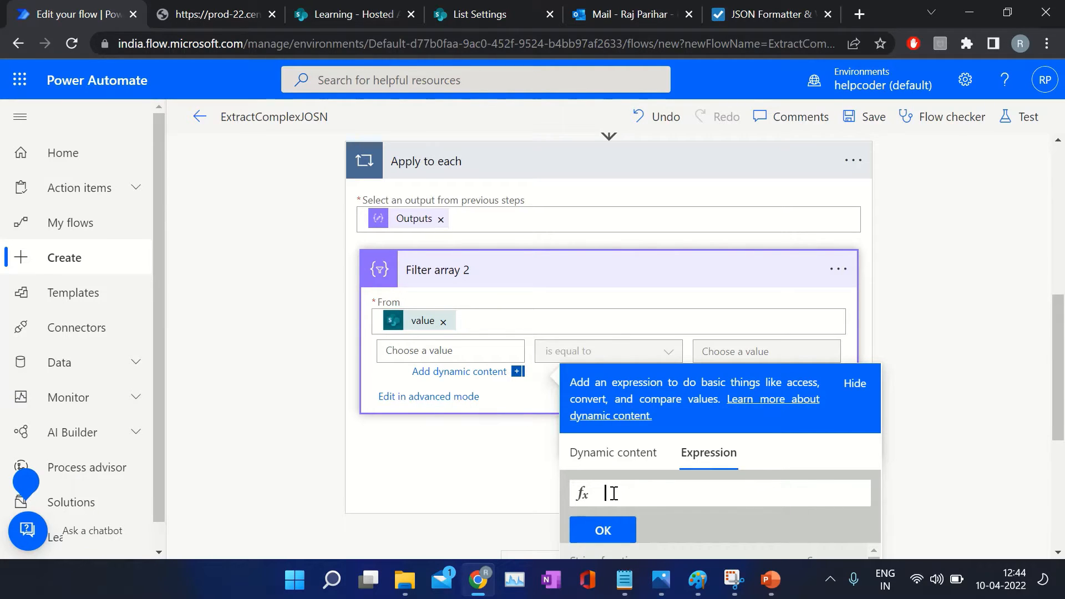
type("item()")
type("?")
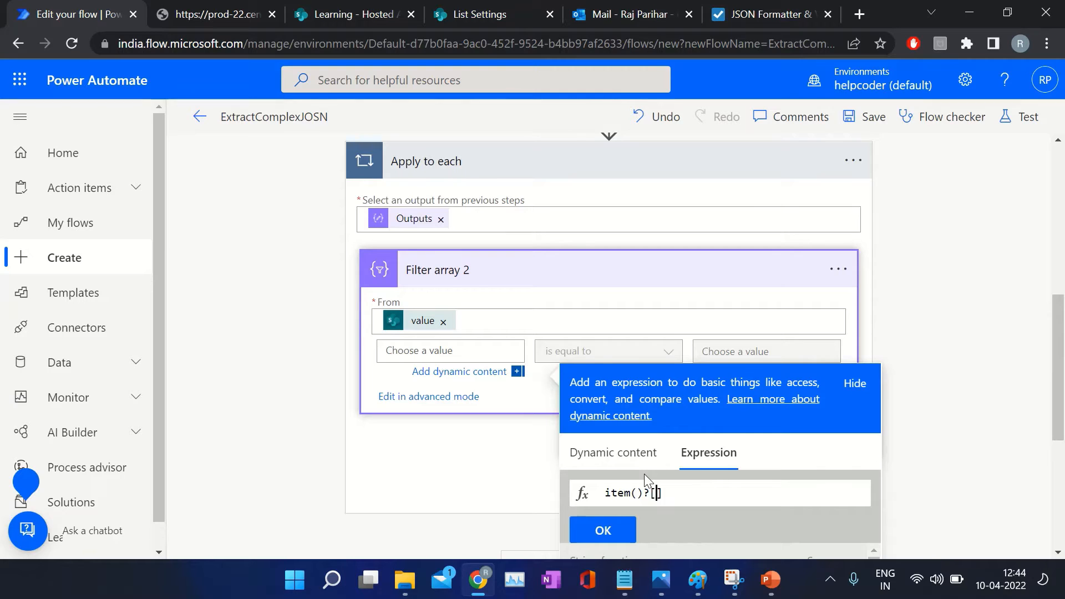
type("[]")
- Switch to the JSON Formatter page and copy the key name field_3 from the first item in the formatted data
left_click(764, 13)
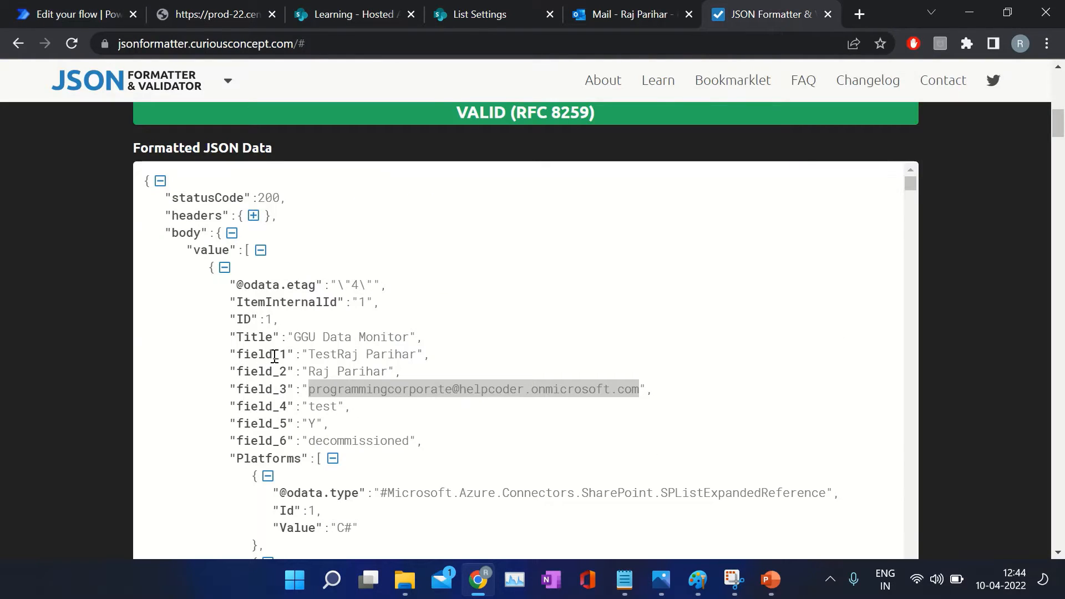
scroll(281, 350, "down", 2)
scroll(270, 318, "up", 2)
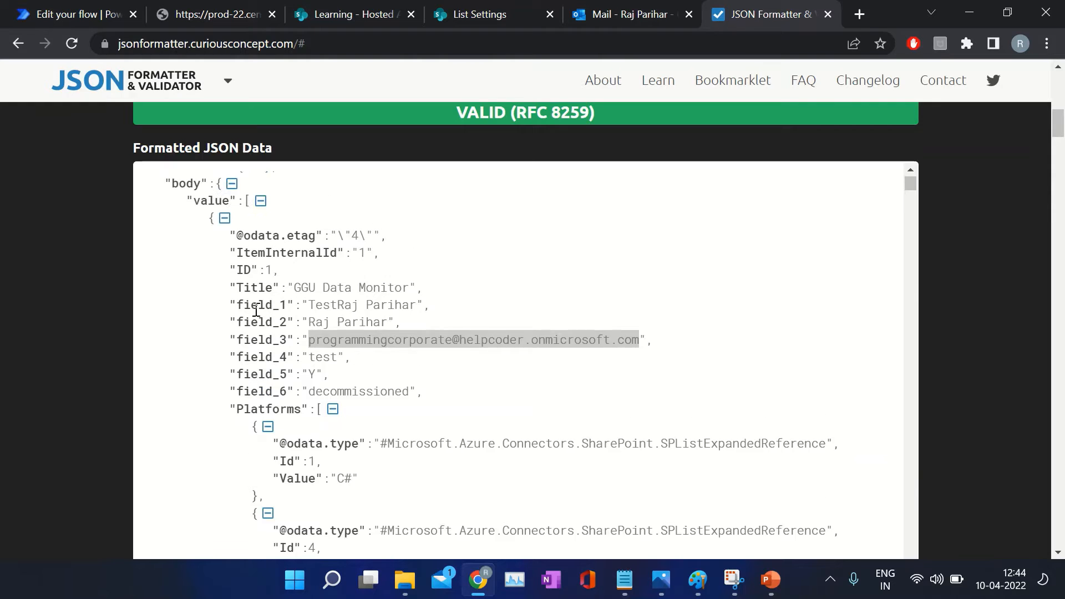
double_click(256, 390)
key("ctrl+c")
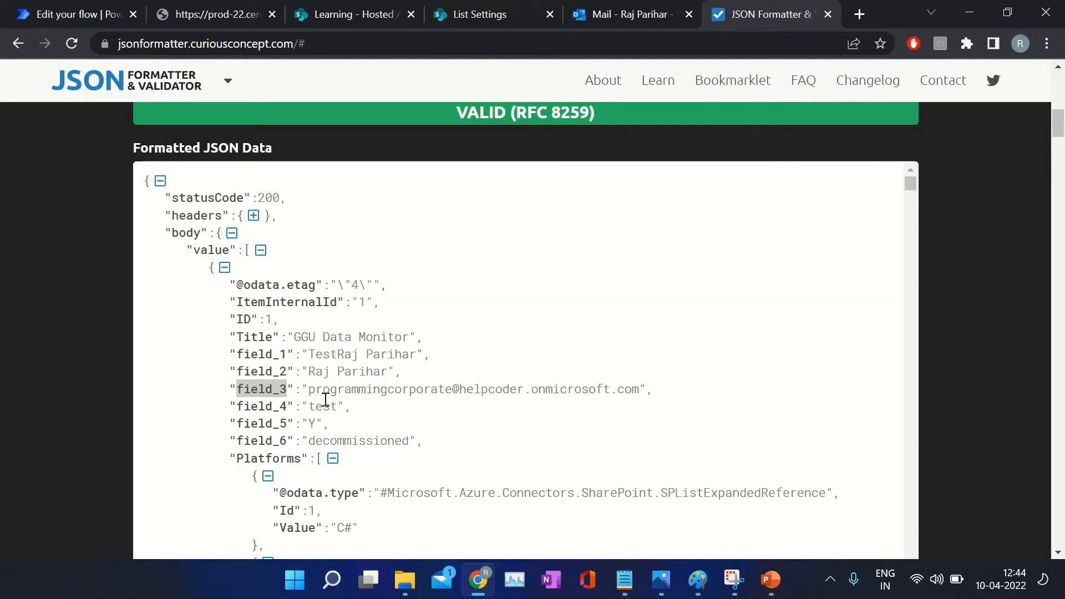
- Return to the flow, complete the expression as item()?['field_3'] and insert it as the condition's first value
left_click(80, 19)
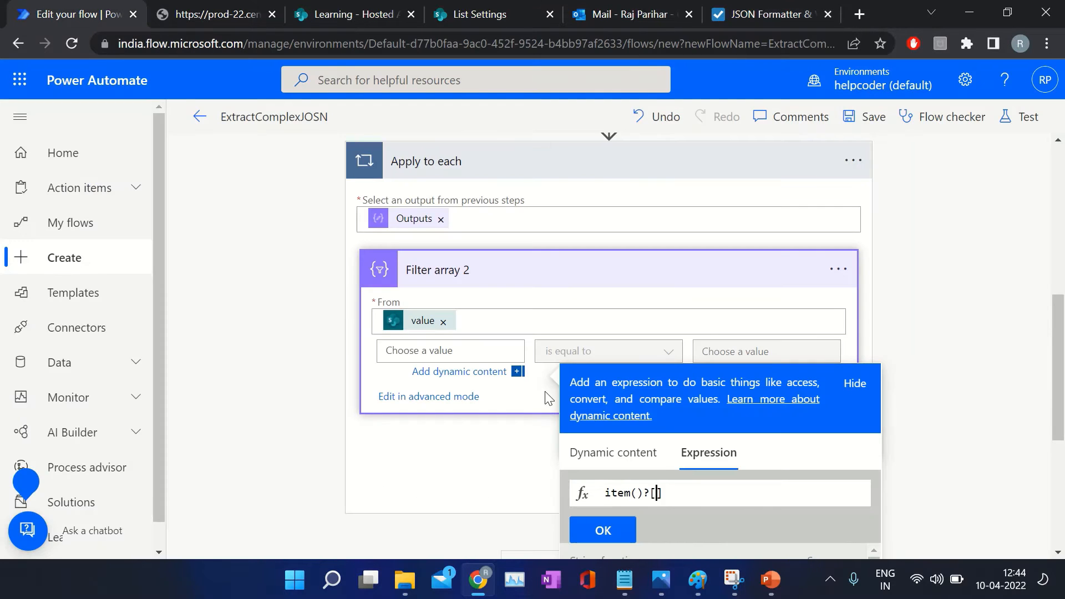
type("'")
key("ctrl+v")
left_click(629, 529)
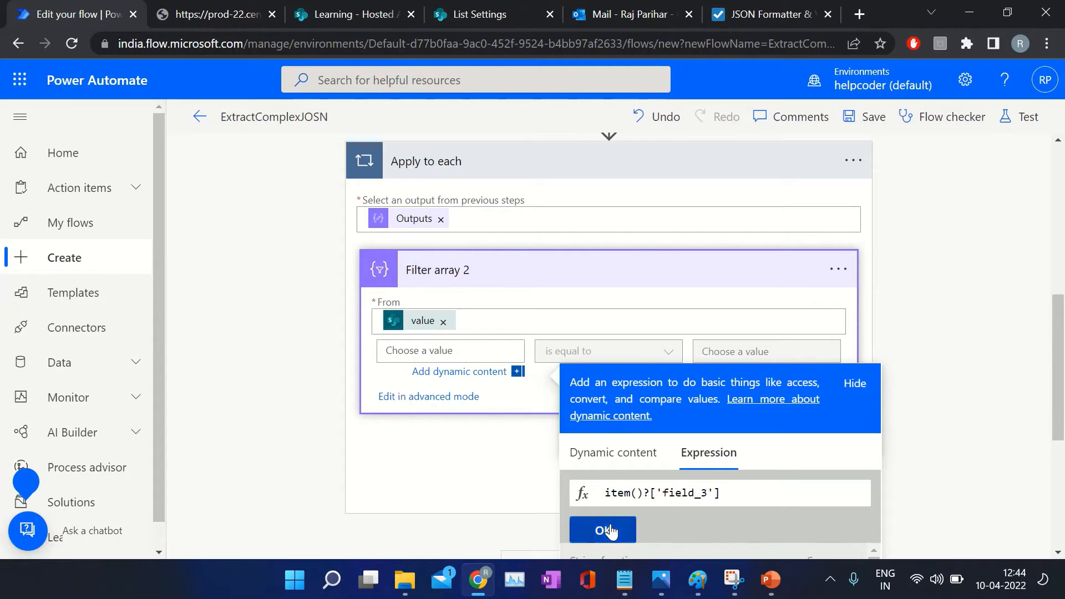
- Set the comparison value of Filter array 2 to the Current item of Apply to each
left_click(738, 350)
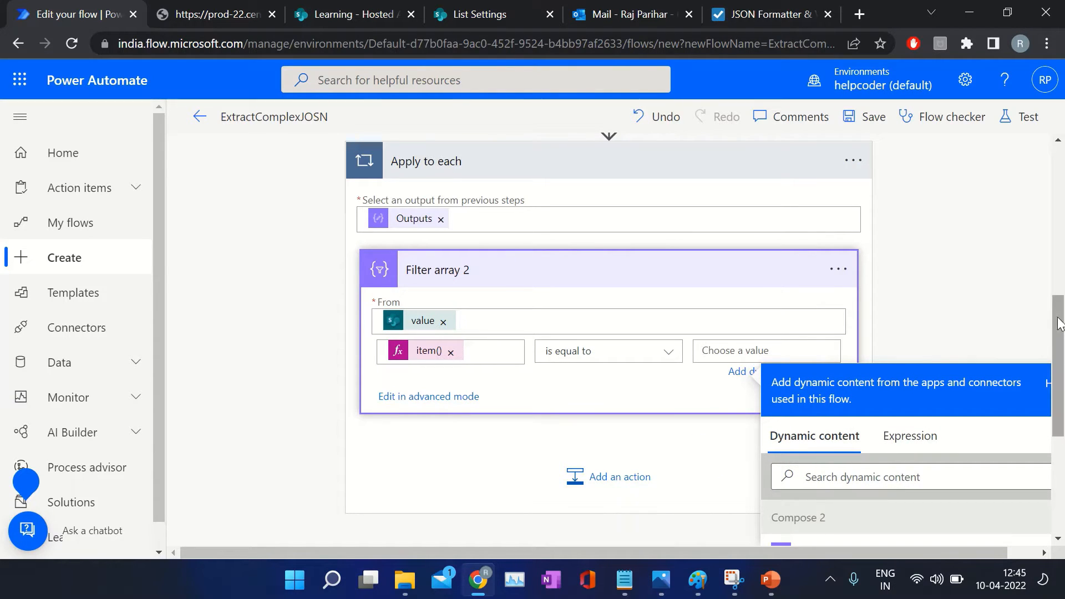
scroll(1059, 324, "down", 5)
scroll(904, 337, "down", 5)
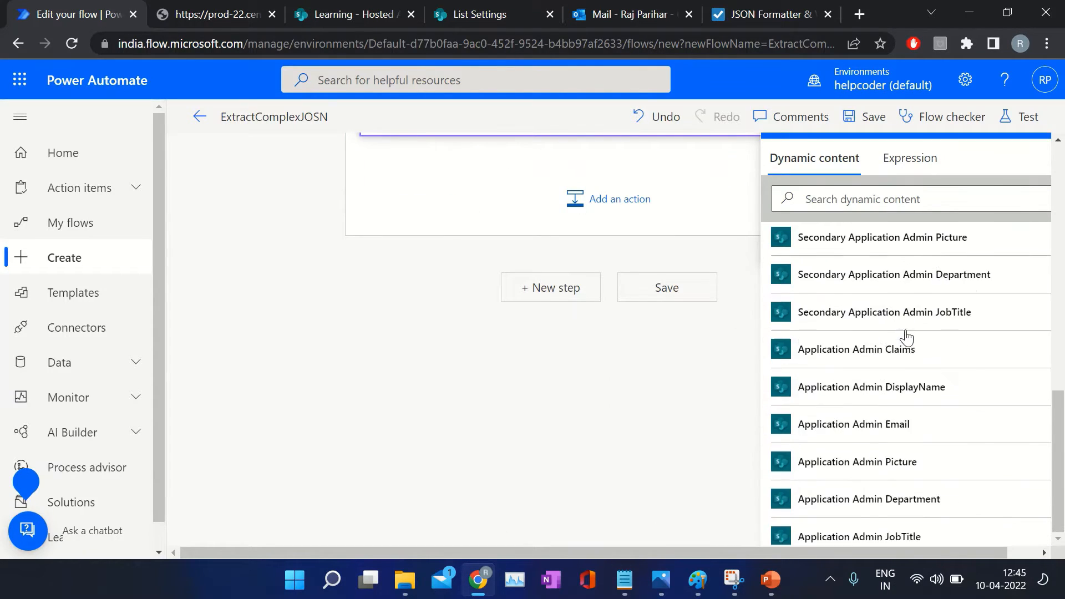
scroll(907, 337, "down", 10)
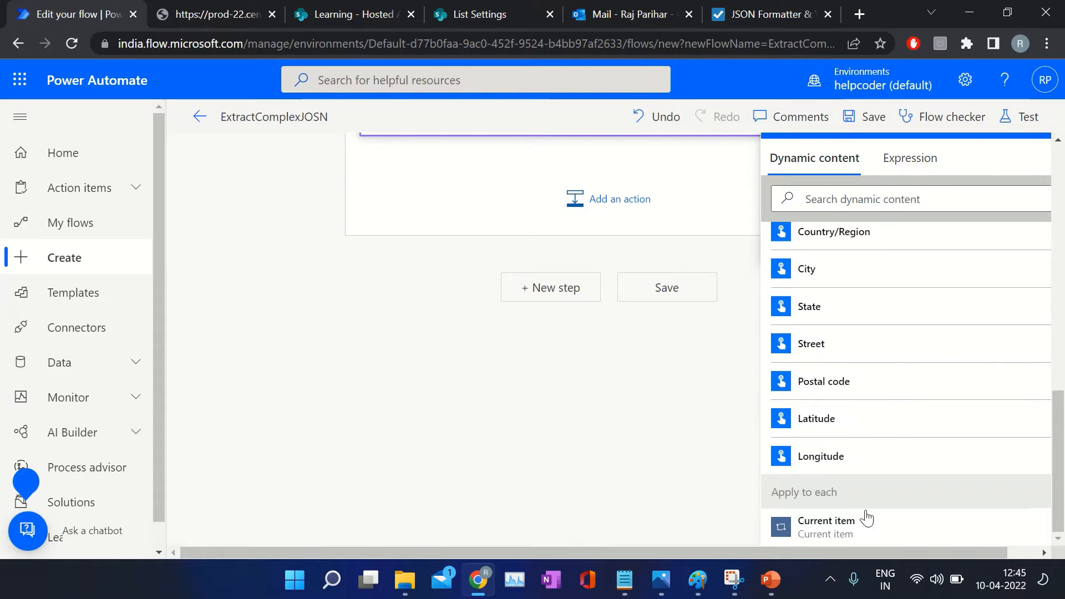
left_click(866, 519)
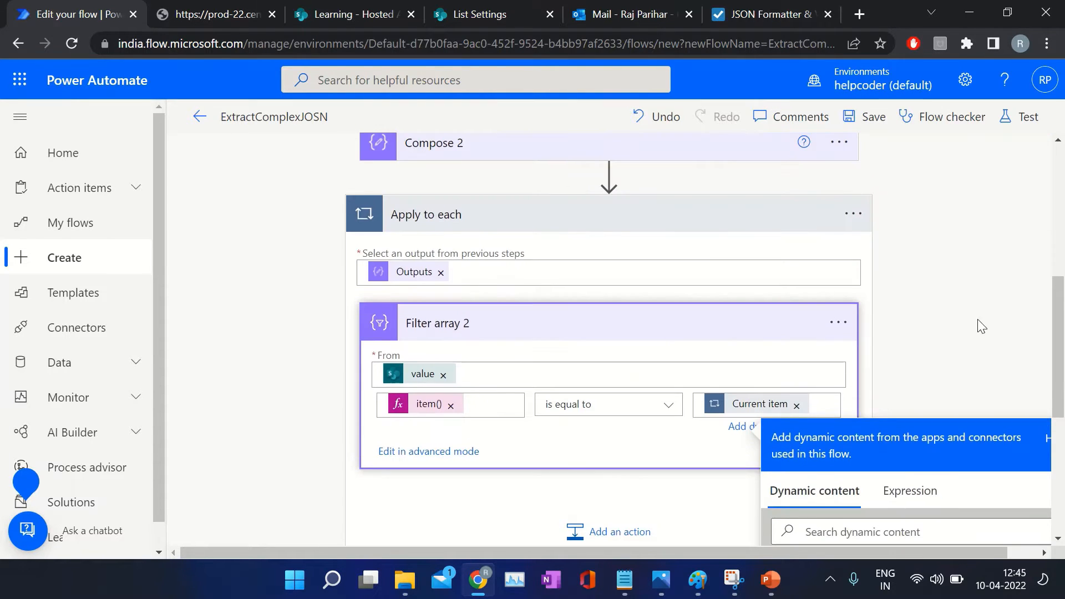
left_click(982, 326)
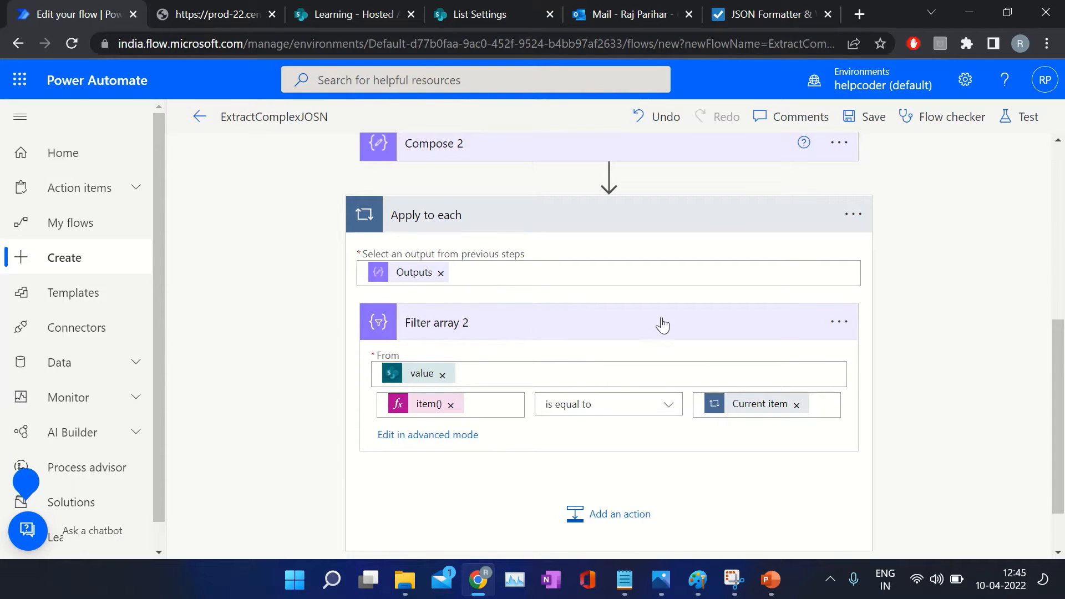
- Review the first Filter array's condition and compare it with the Filter array 2 condition in the loop
scroll(631, 326, "up", 5)
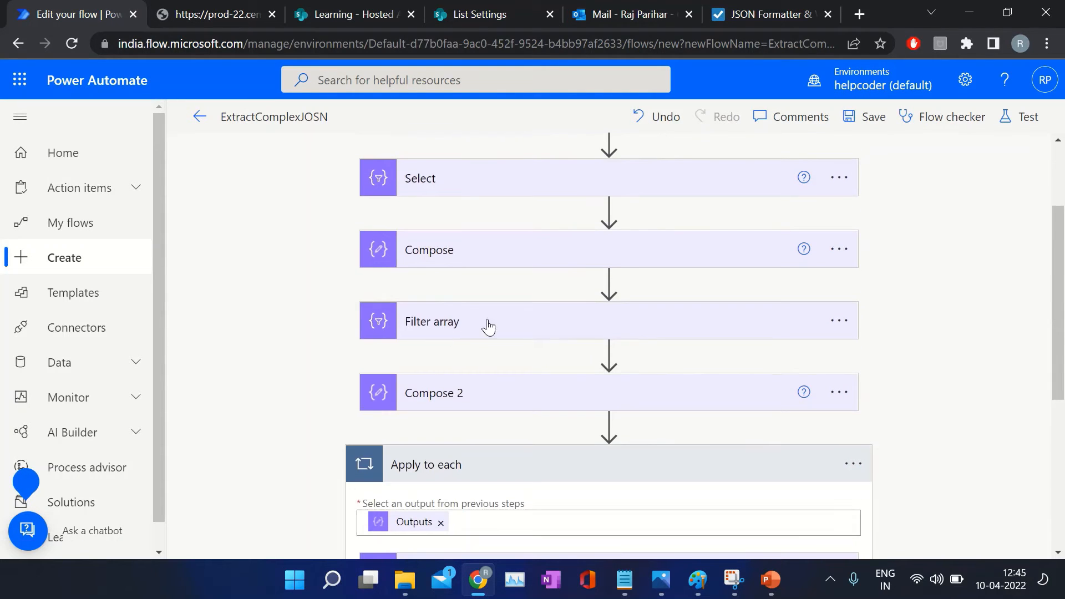
left_click(482, 328)
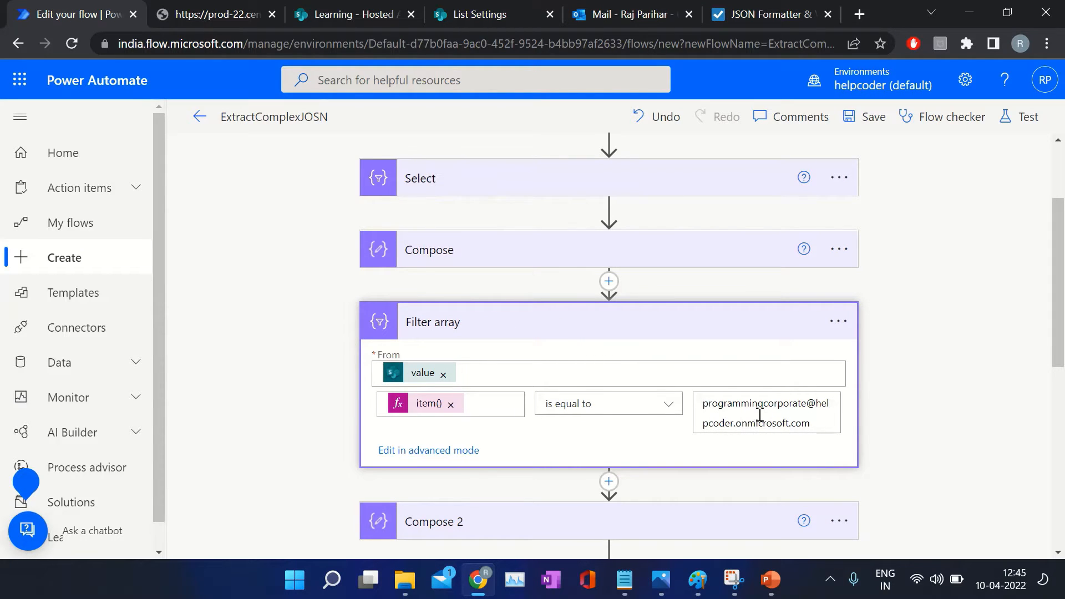
left_click(538, 326)
scroll(549, 439, "down", 3)
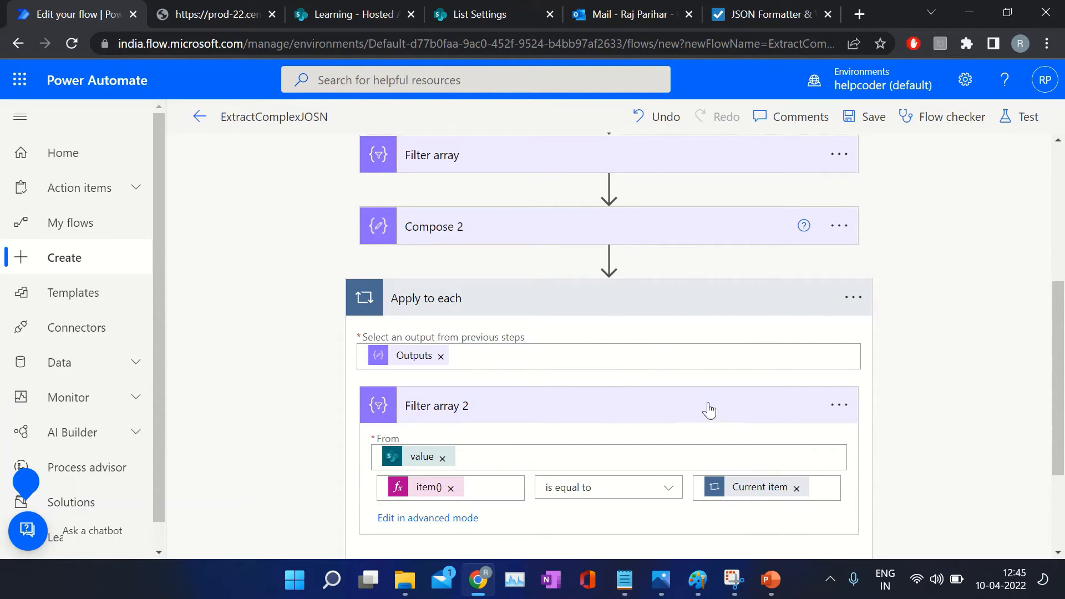
scroll(729, 408, "down", 3)
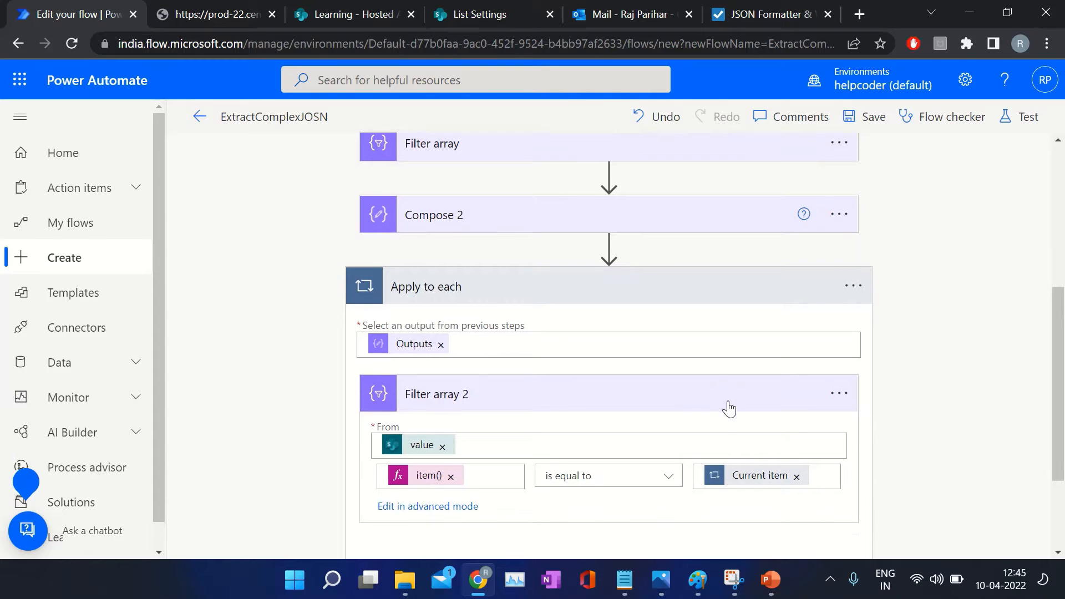
- Save the flow, run a manual test, and open the run's progress view
left_click(1028, 116)
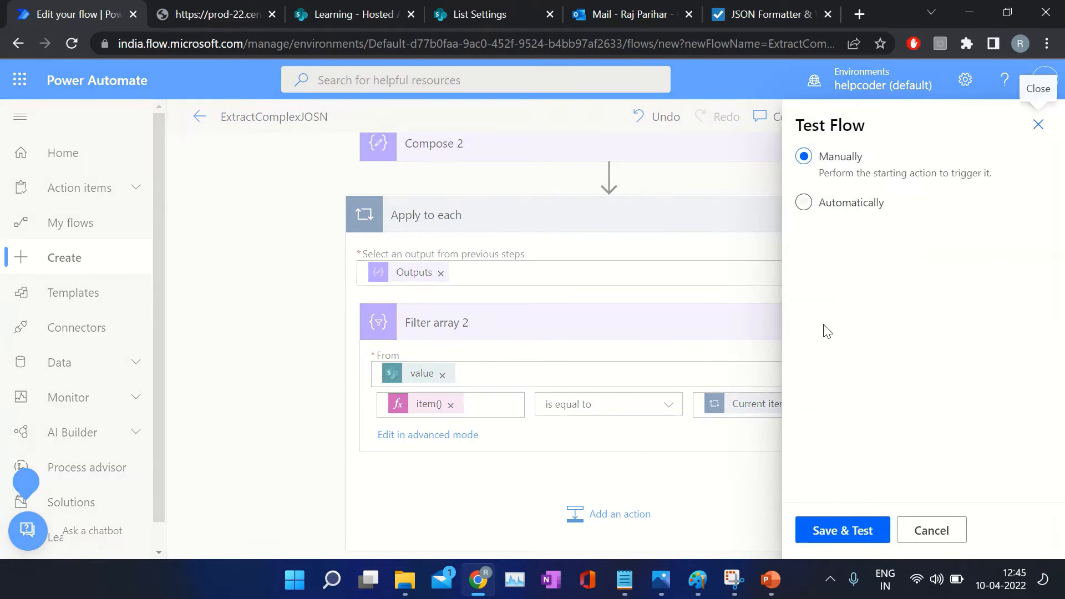
left_click(828, 541)
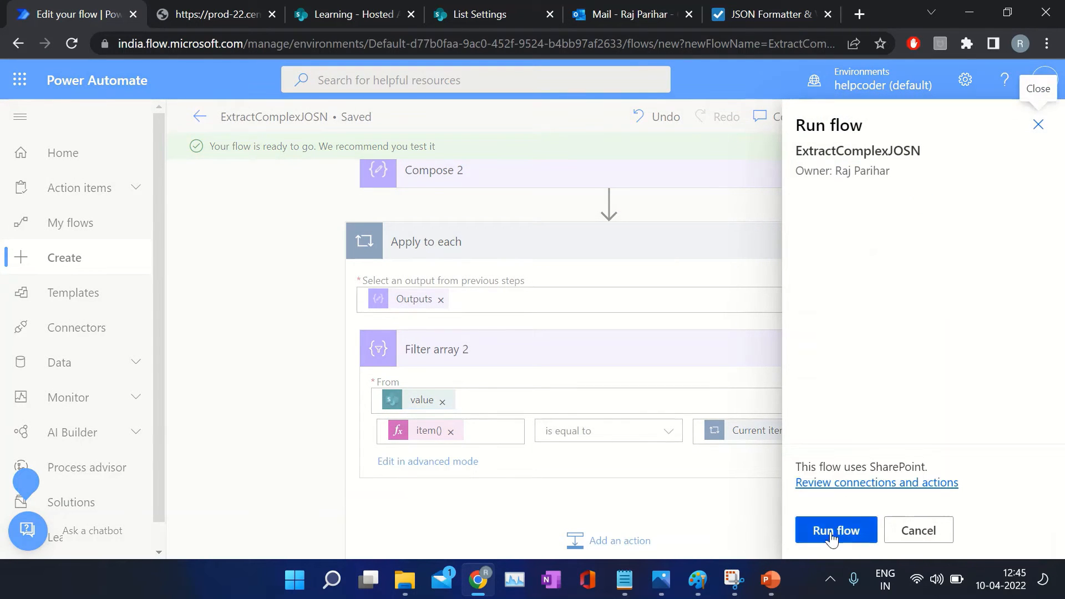
left_click(832, 535)
left_click(838, 521)
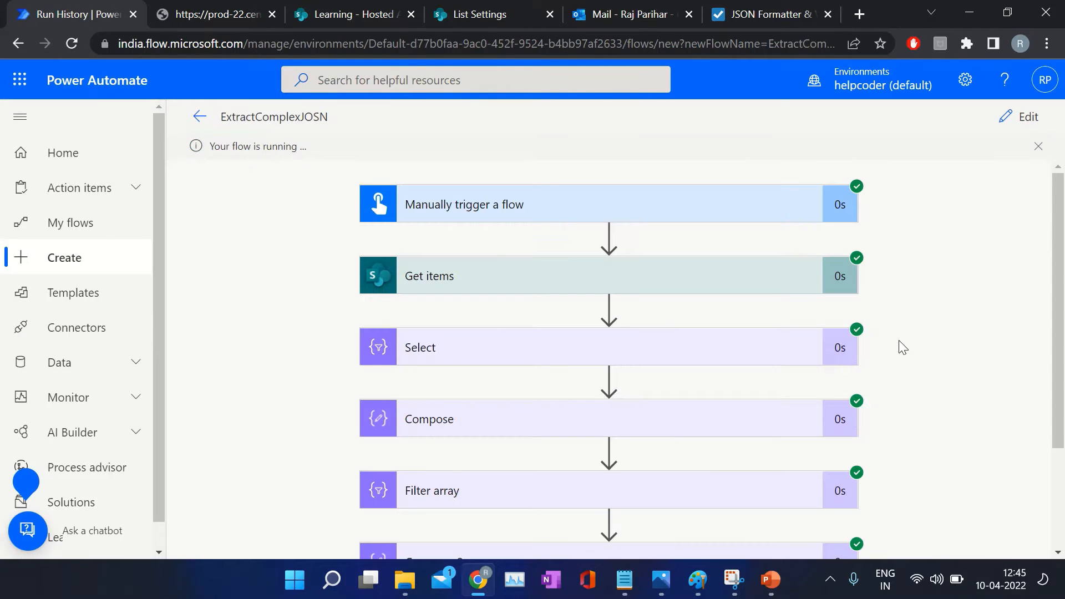
- Inspect the Filter array 2 output for the first iteration of Apply to each in the run results
scroll(900, 342, "down", 3)
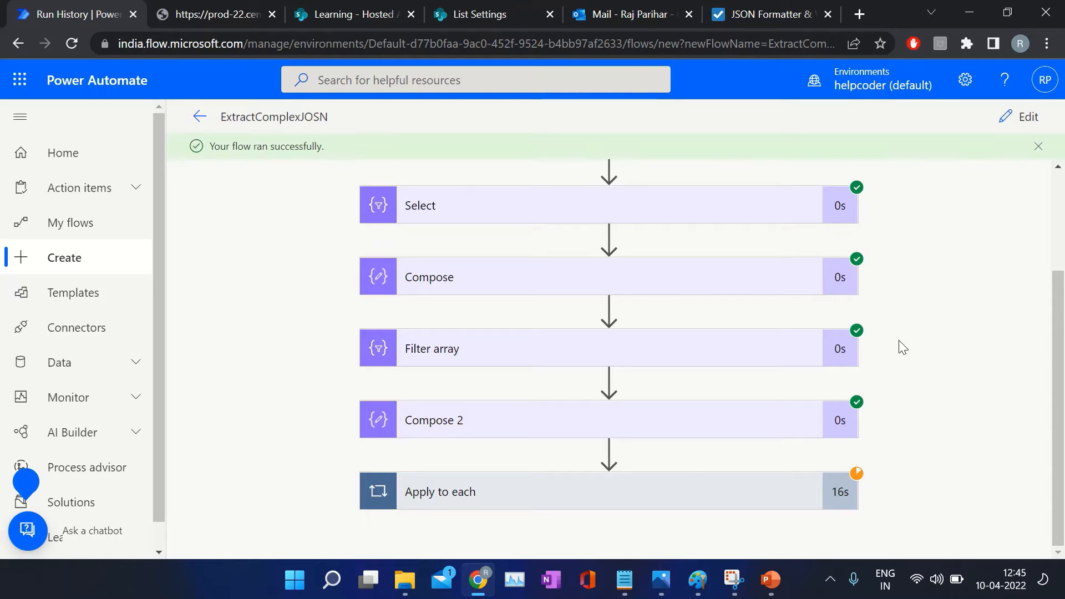
left_click(531, 492)
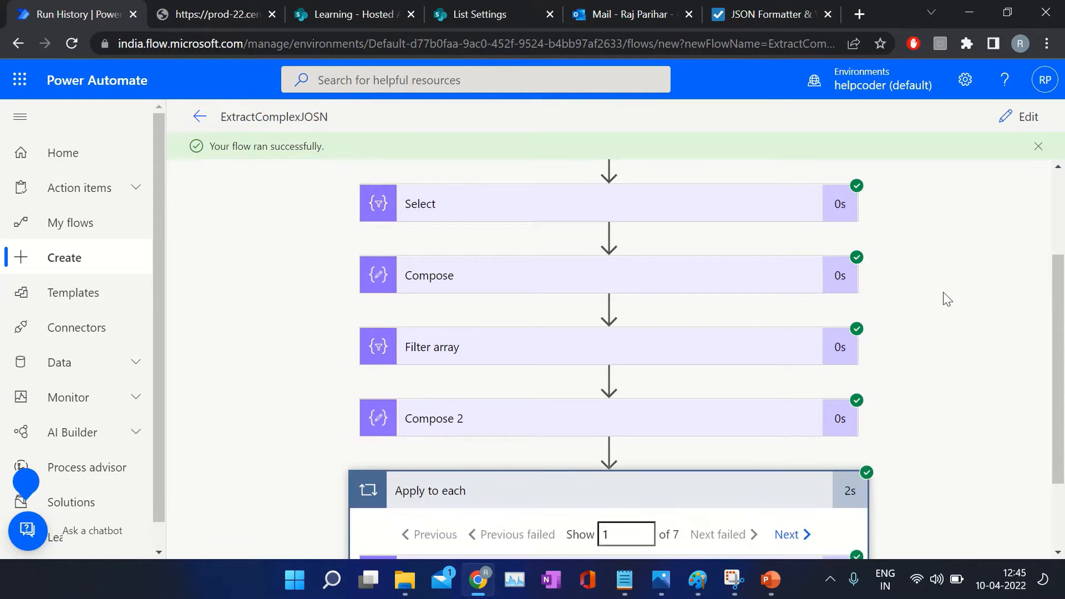
scroll(524, 439, "down", 2)
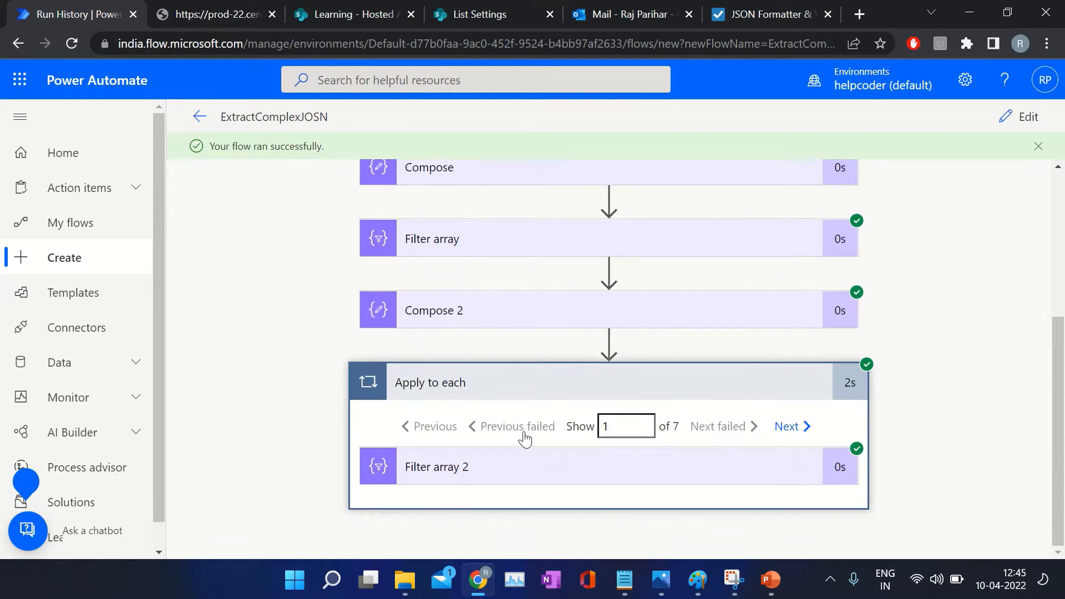
left_click(631, 472)
scroll(650, 276, "down", 5)
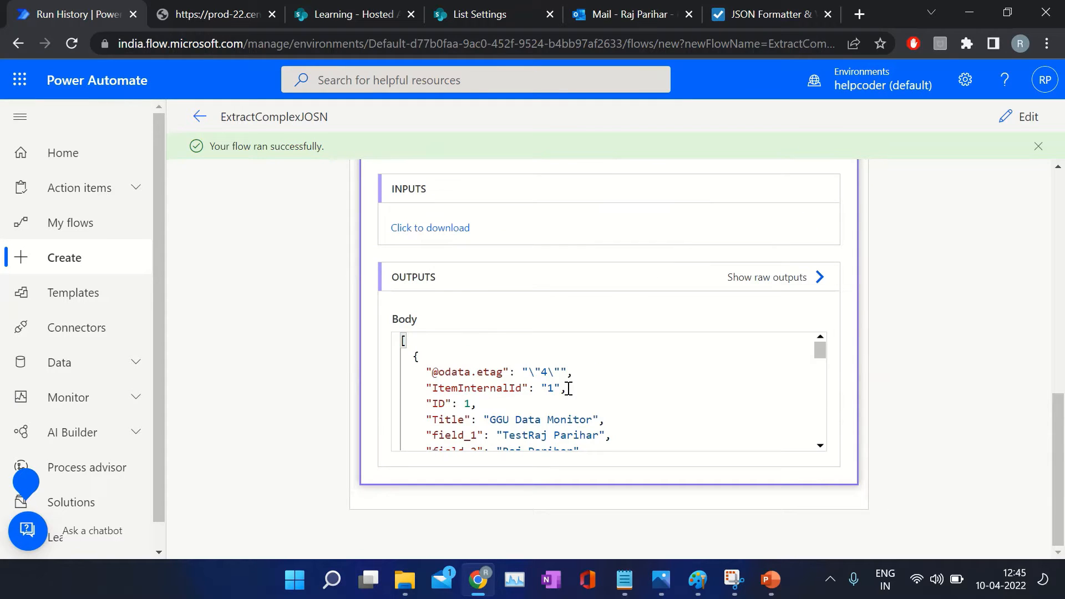
scroll(569, 388, "down", 2)
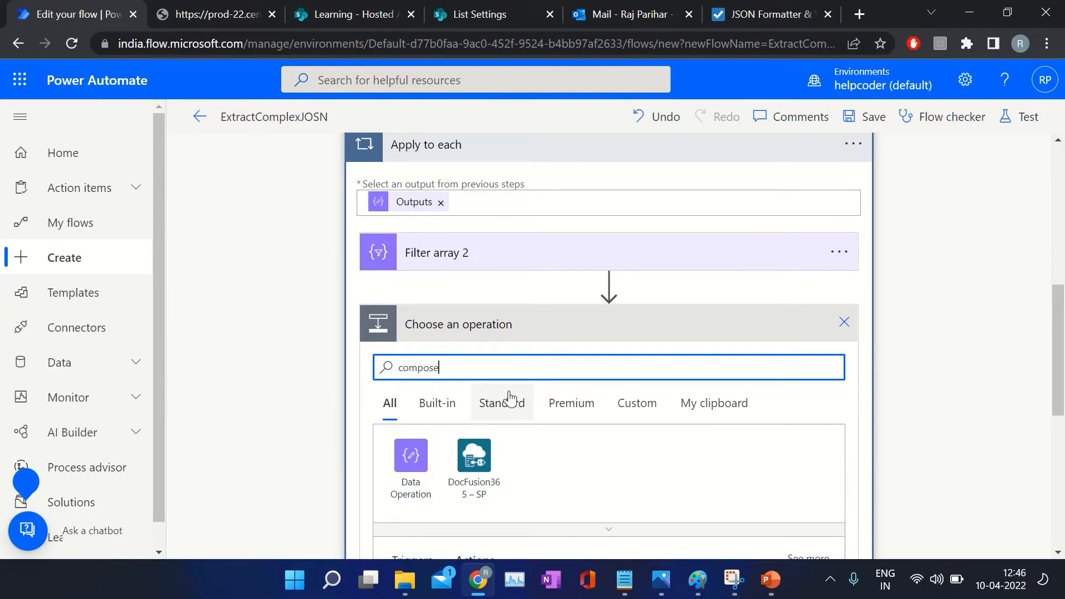
- Add a Data Operation Compose action after Filter array 2 inside Apply to each and start its Inputs value
scroll(510, 398, "down", 3)
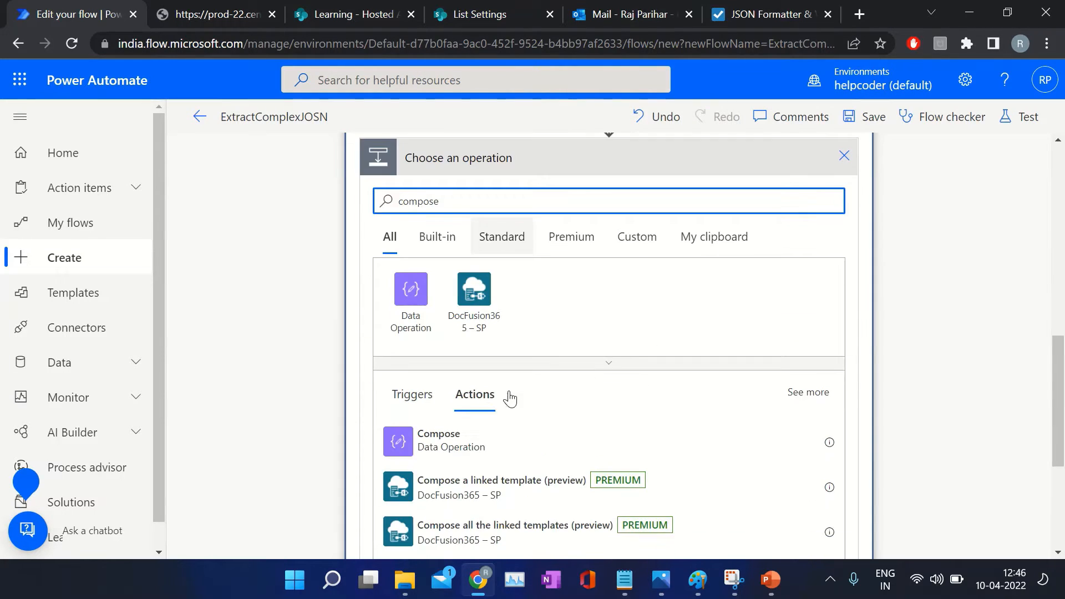
left_click(475, 440)
left_click(535, 351)
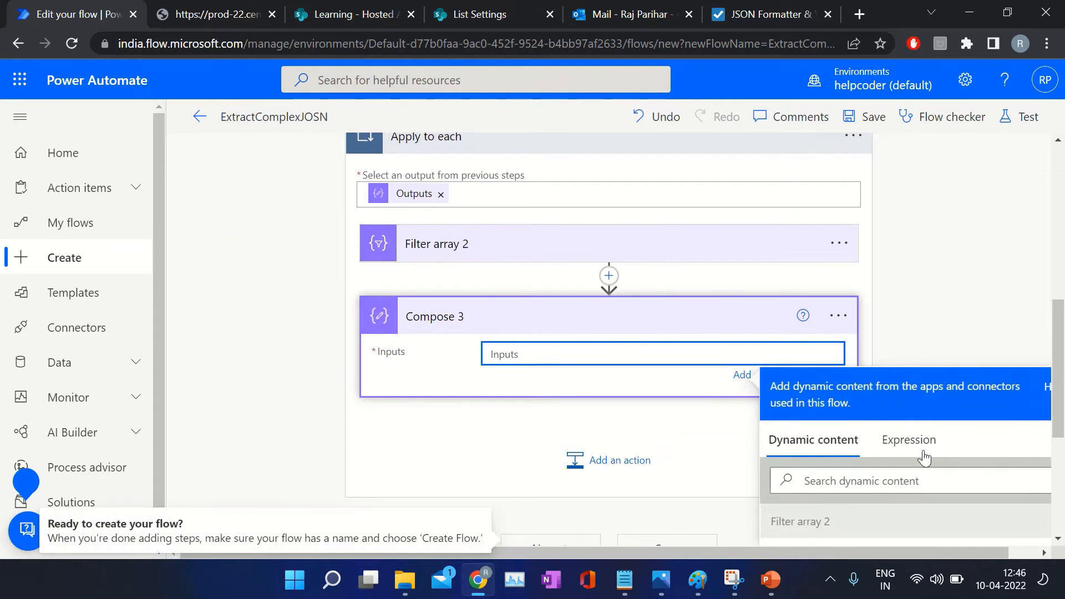
- Set the new Compose action's input to a length() expression on the Body of Filter array 2, and collapse the action
left_click(918, 457)
type("length")
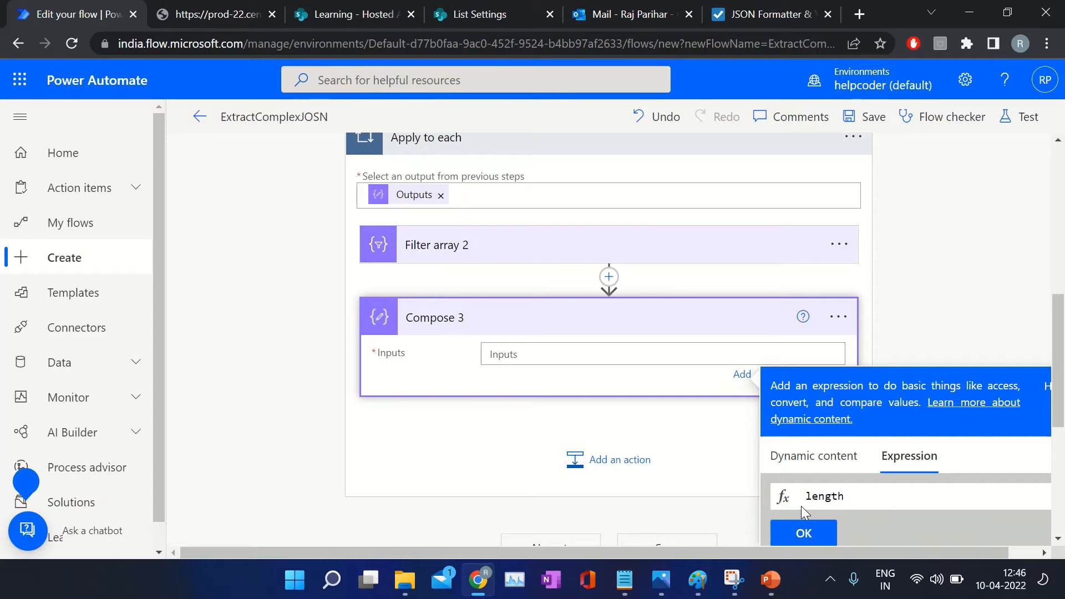
type("(")
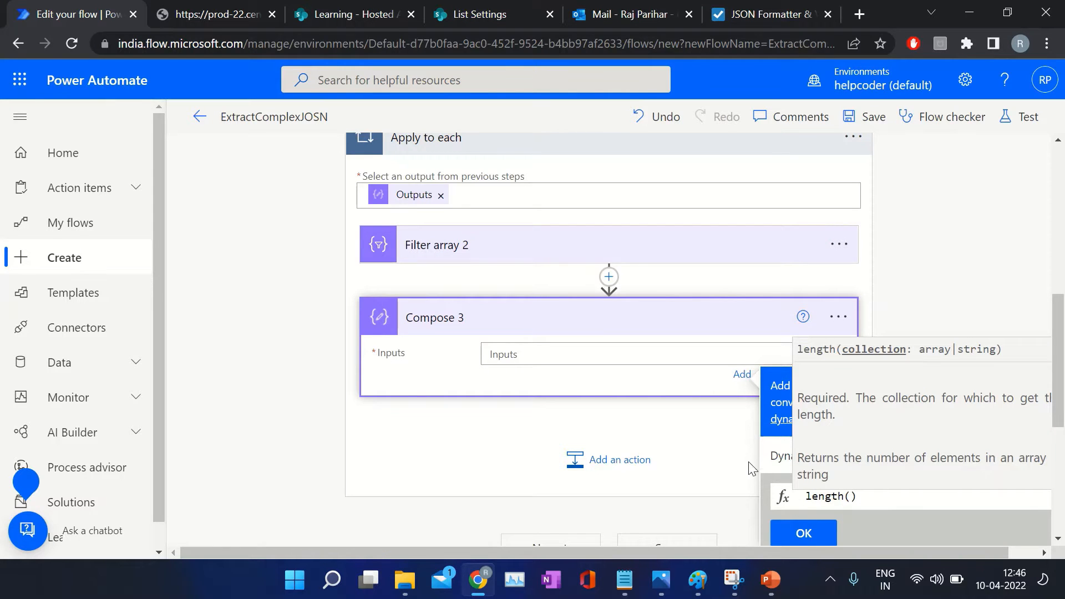
scroll(916, 488, "down", 4)
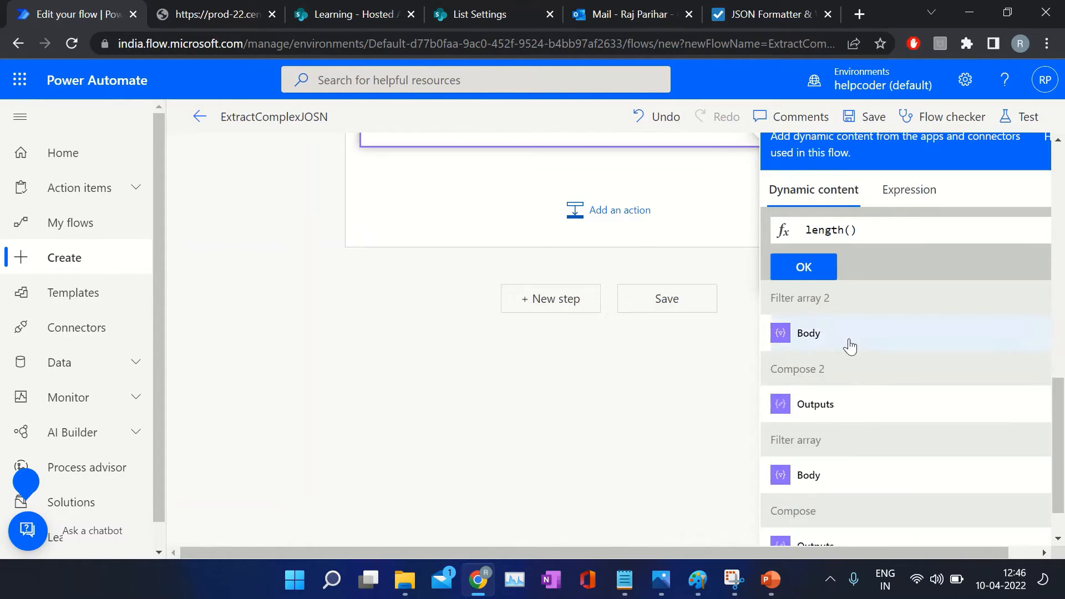
left_click(849, 344)
left_click(794, 278)
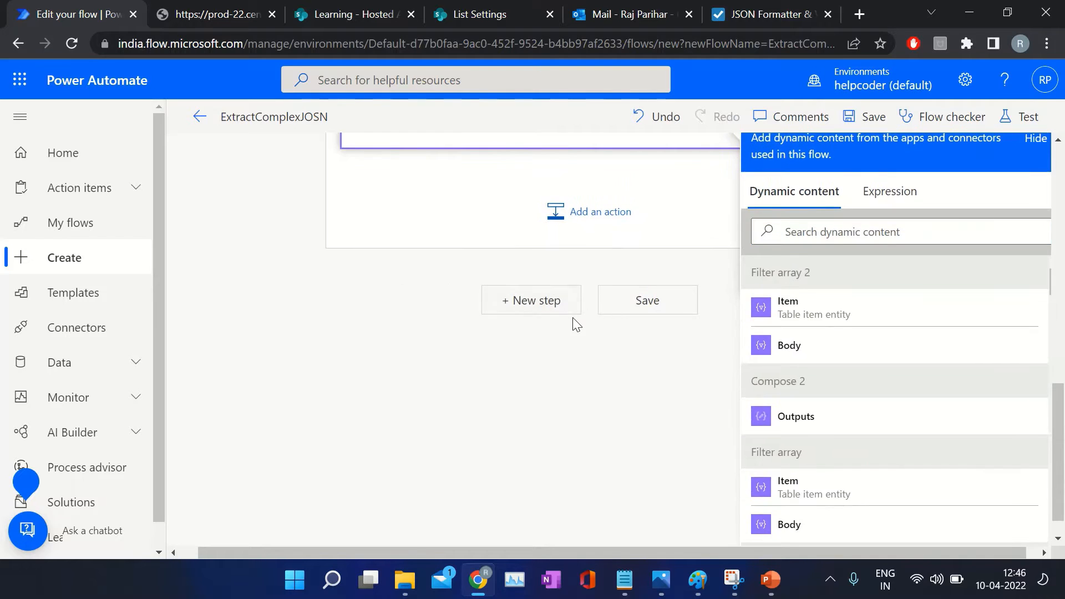
scroll(428, 396, "up", 3)
left_click(426, 381)
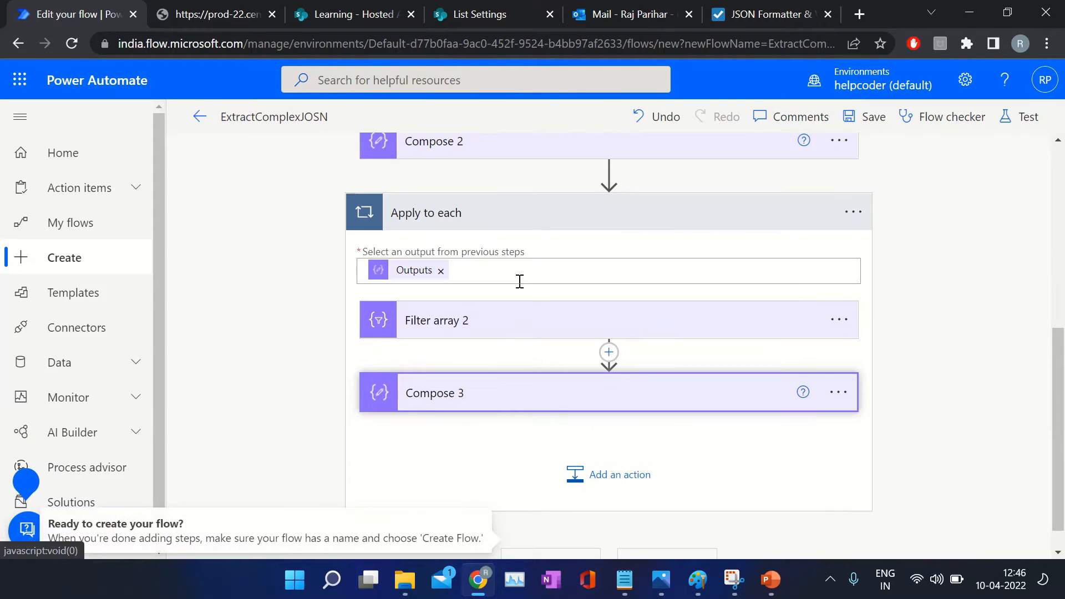
- Save the flow, run a manual test, and open the run's progress view
left_click(1025, 118)
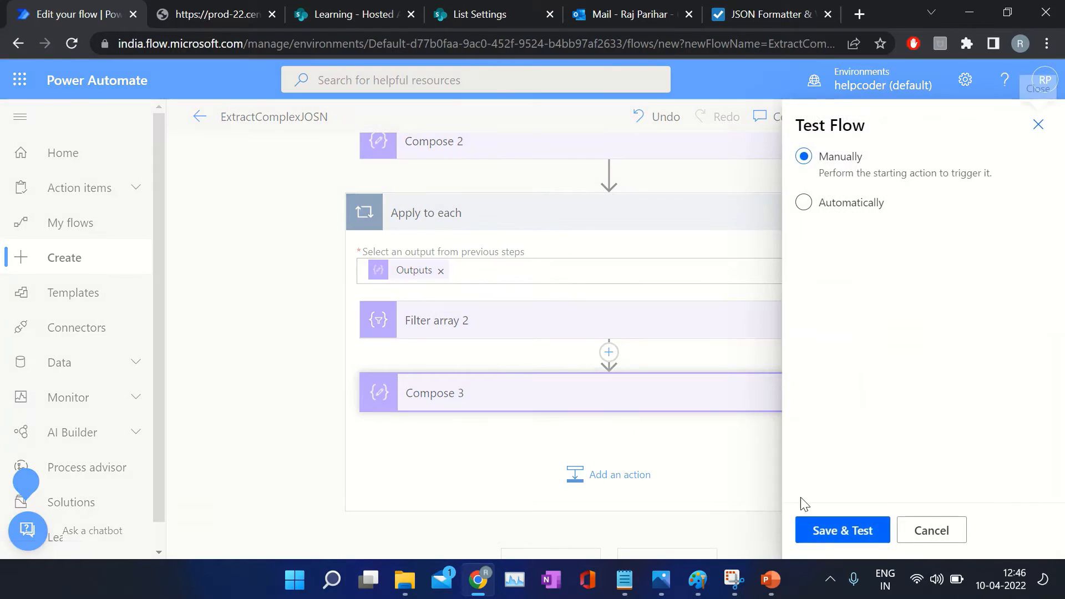
left_click(825, 530)
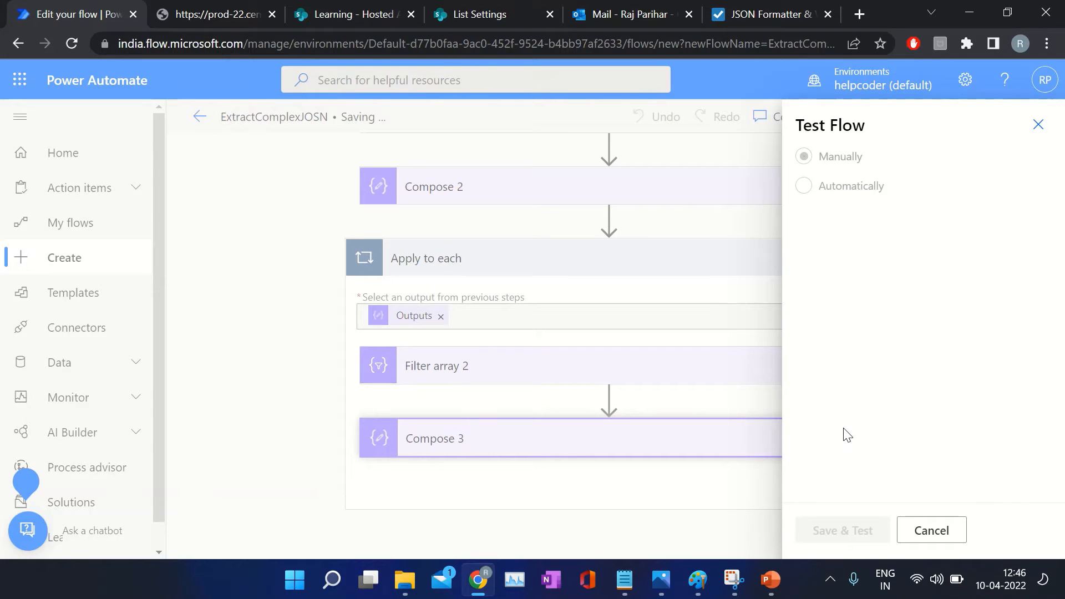
left_click(828, 531)
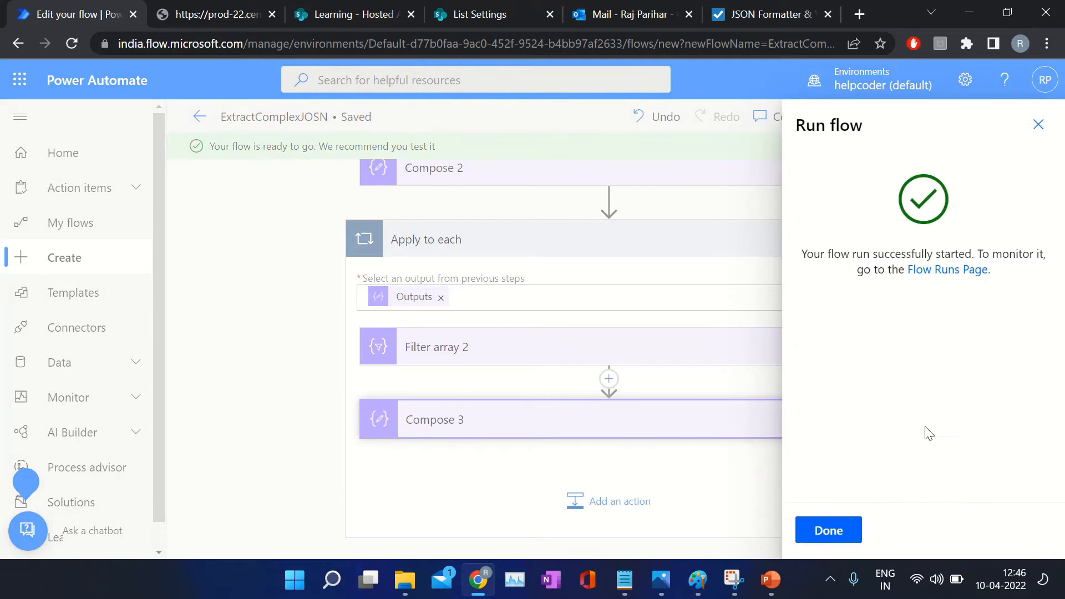
left_click(815, 531)
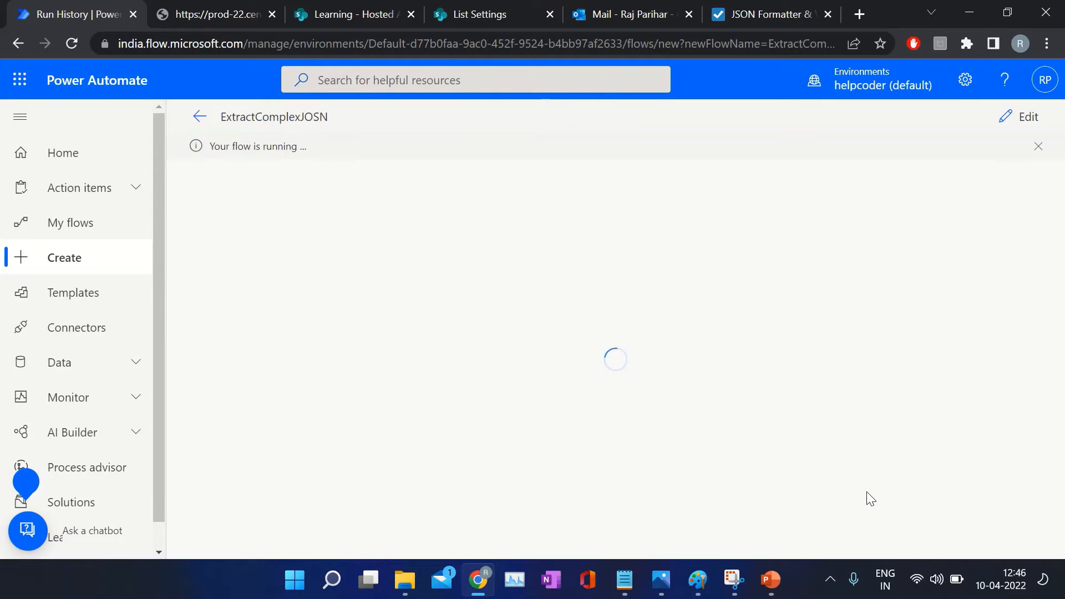
- Check the item count in Compose 3 for the first iteration of Apply to each
scroll(887, 286, "down", 3)
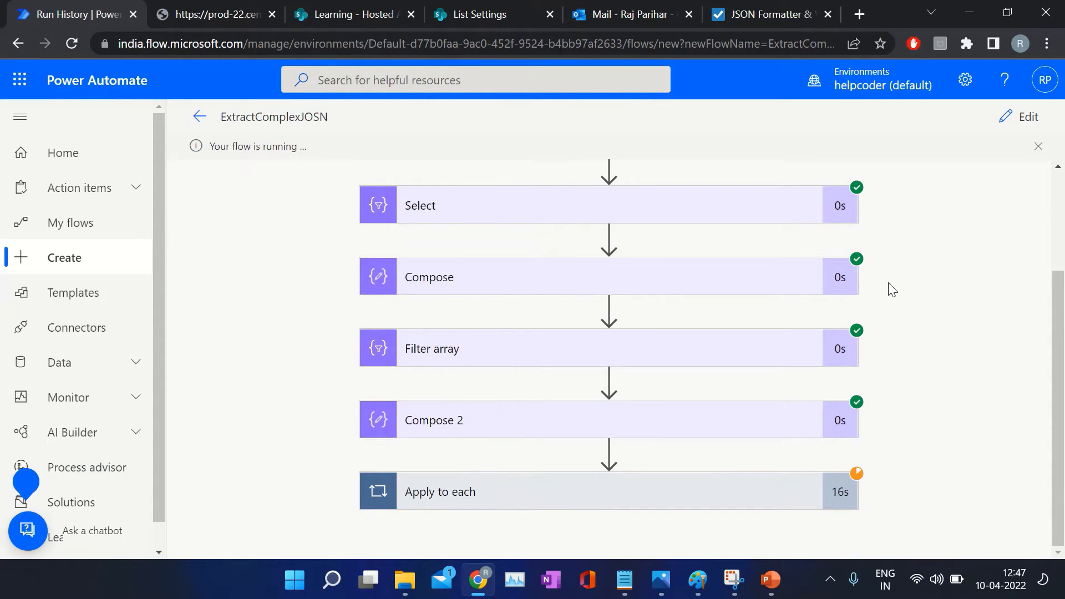
left_click(502, 498)
scroll(590, 431, "down", 3)
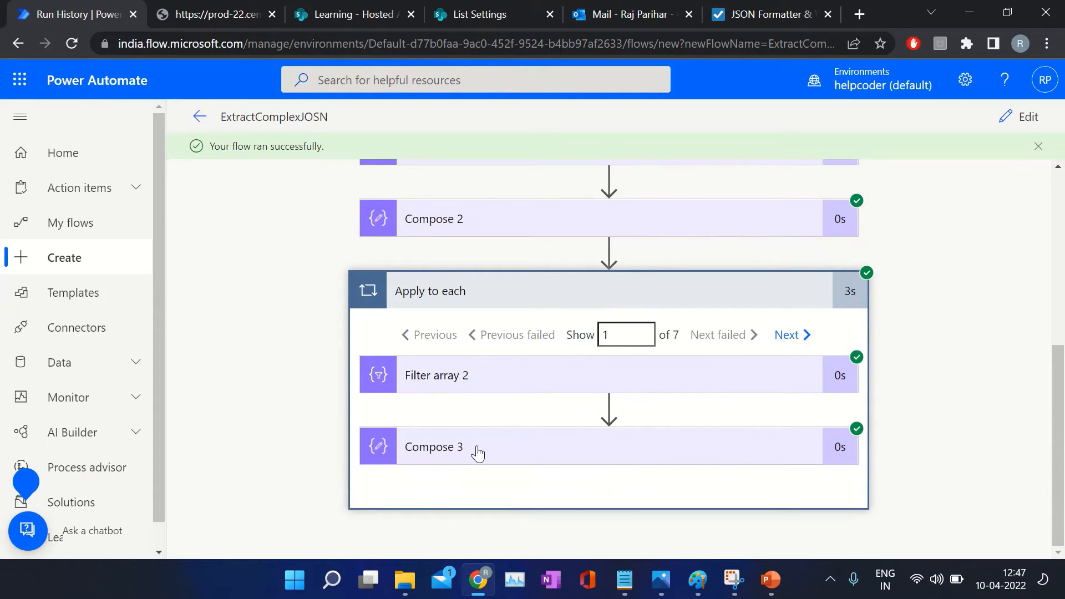
left_click(478, 449)
scroll(594, 381, "down", 3)
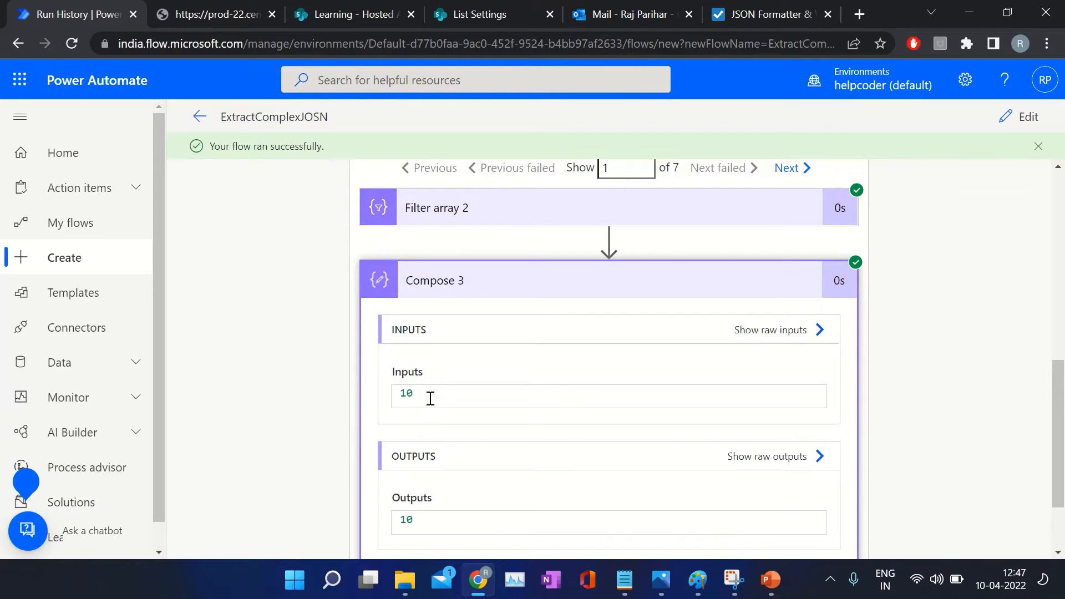
left_click_drag(400, 393, 580, 399)
scroll(946, 388, "up", 5)
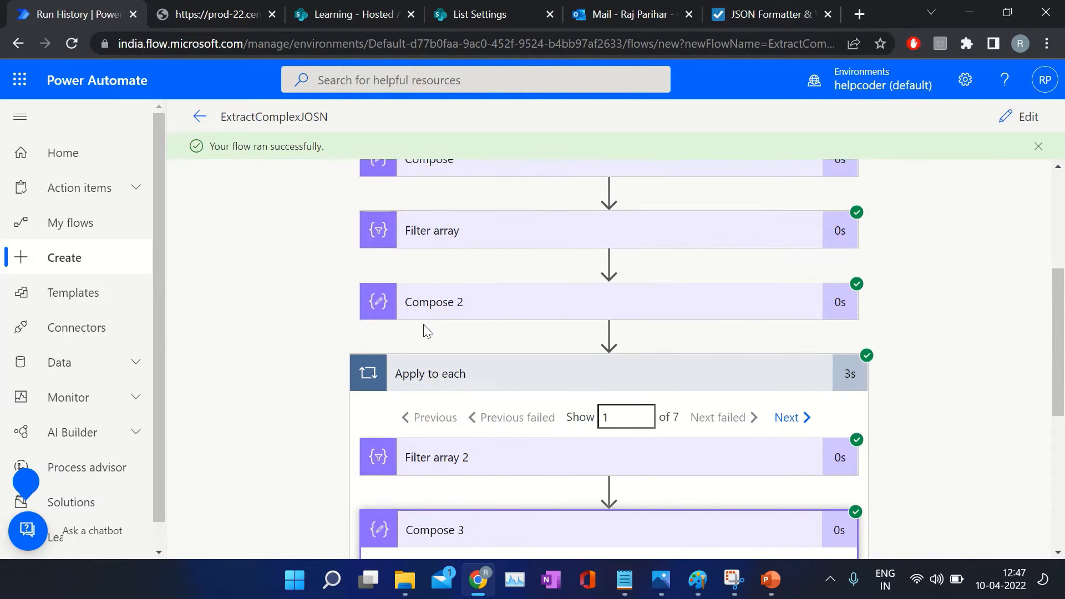
- Expand the first Compose action's results and identify the first owner email in its output array
scroll(486, 225, "up", 2)
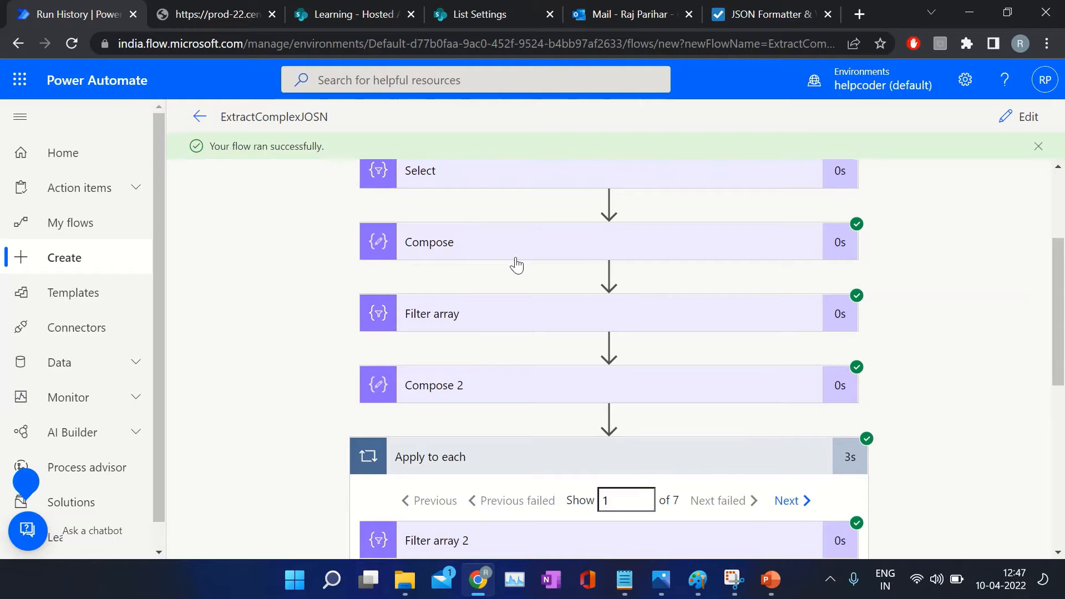
left_click(430, 241)
scroll(455, 357, "down", 7)
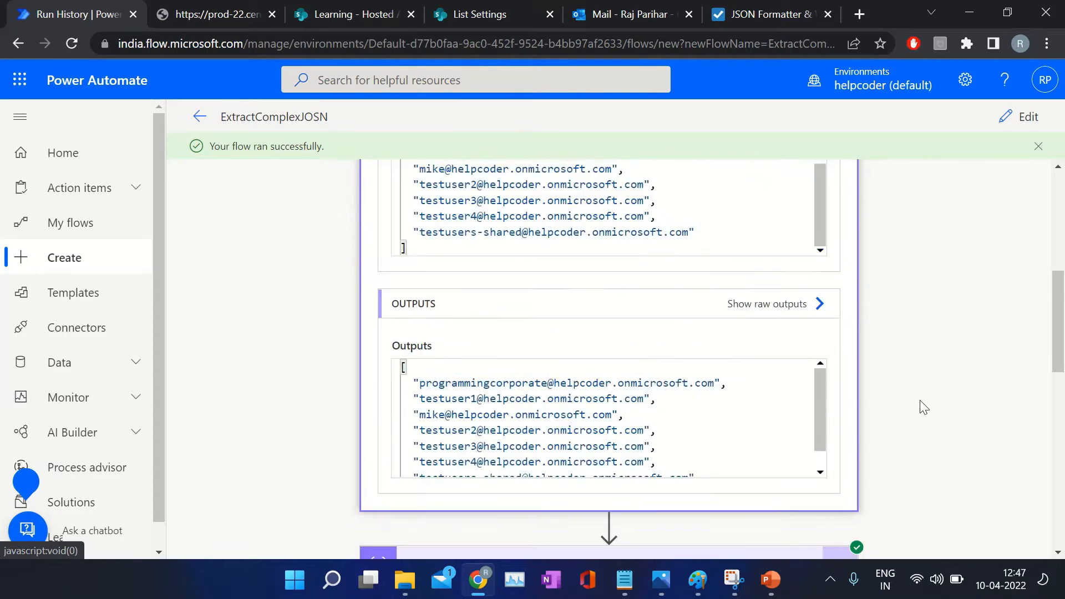
left_click_drag(420, 261, 714, 265)
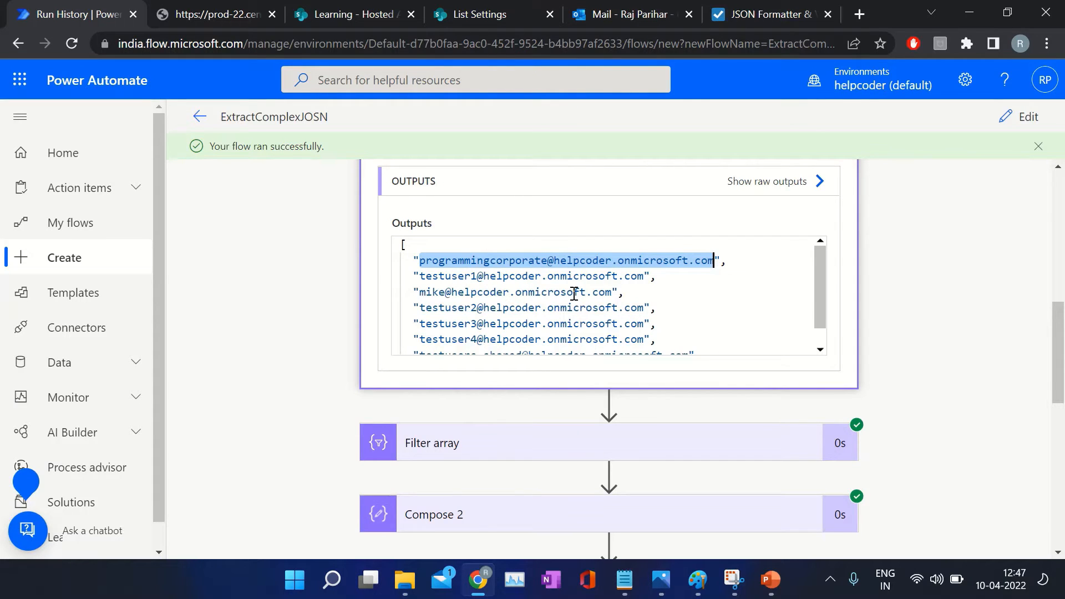
- Switch to the SharePoint Hosted Application list and filter App owner Email ID by the first owner's email
left_click(368, 15)
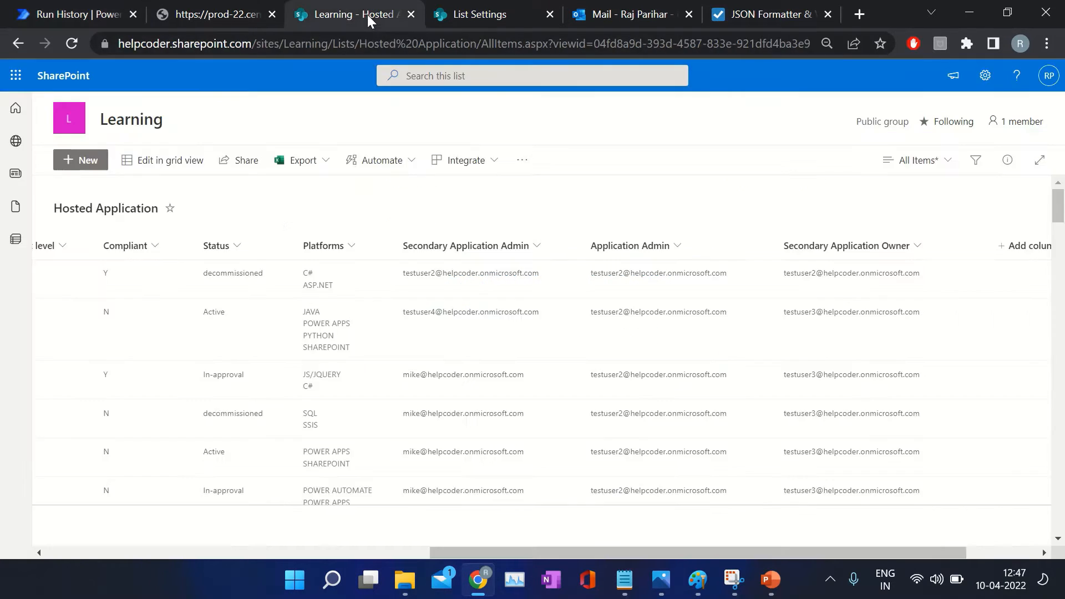
left_click_drag(527, 557, 156, 526)
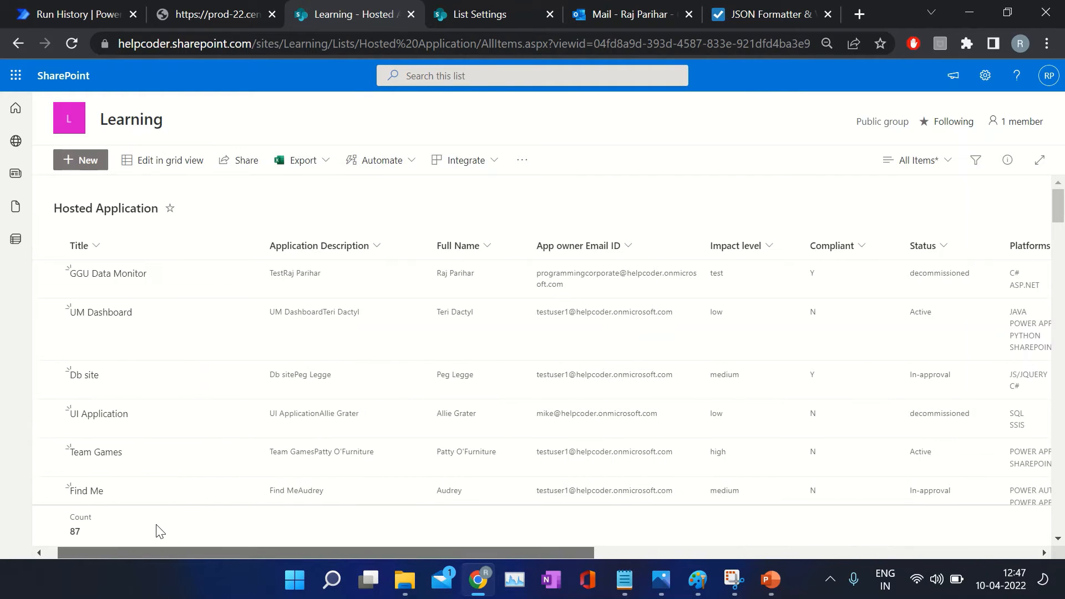
left_click(616, 244)
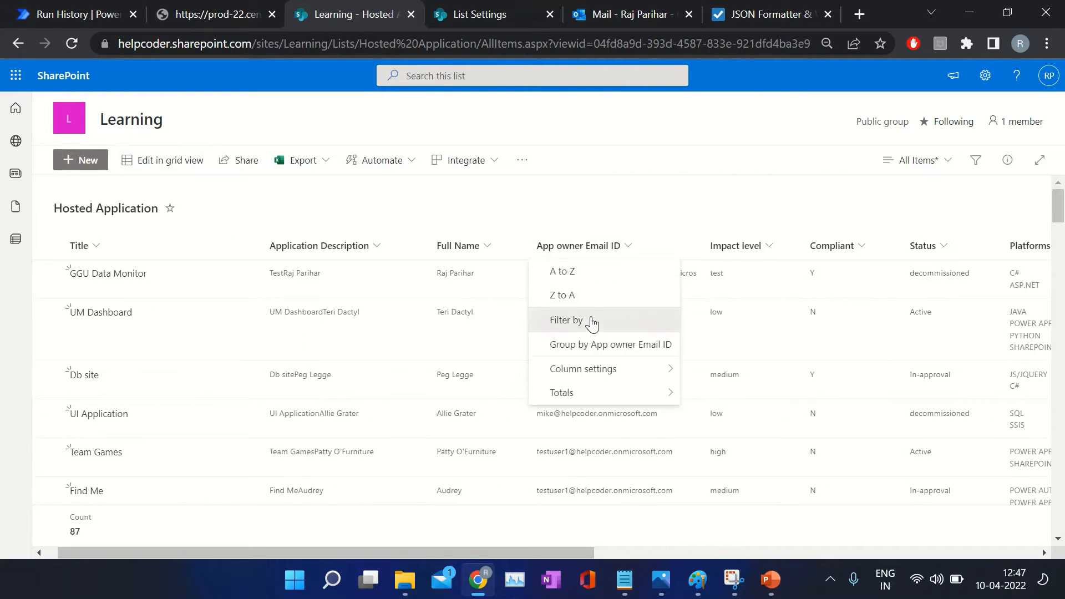
left_click(591, 322)
left_click(861, 194)
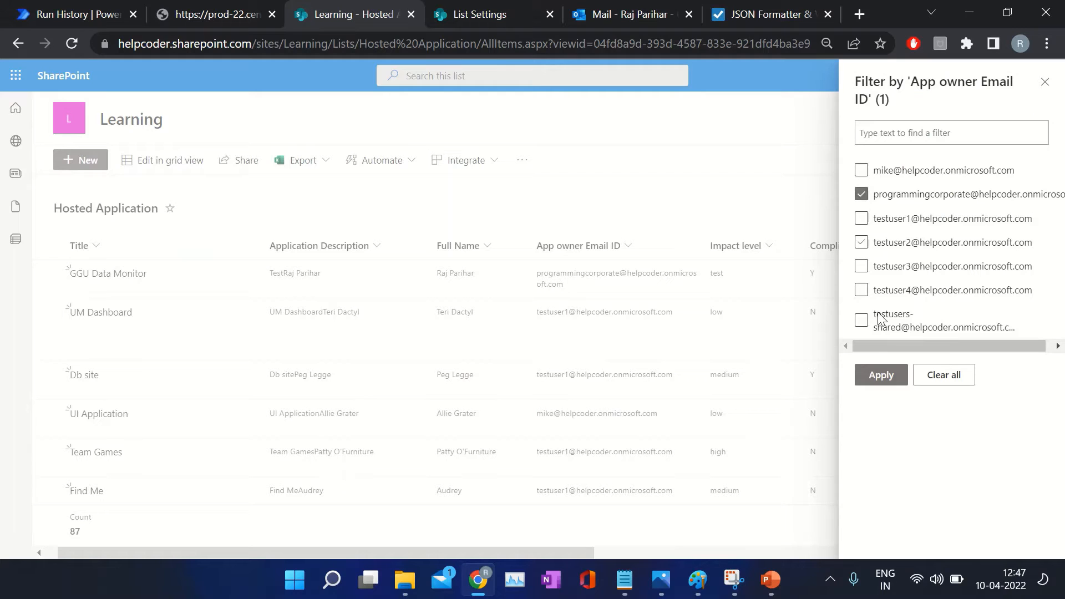
left_click(881, 376)
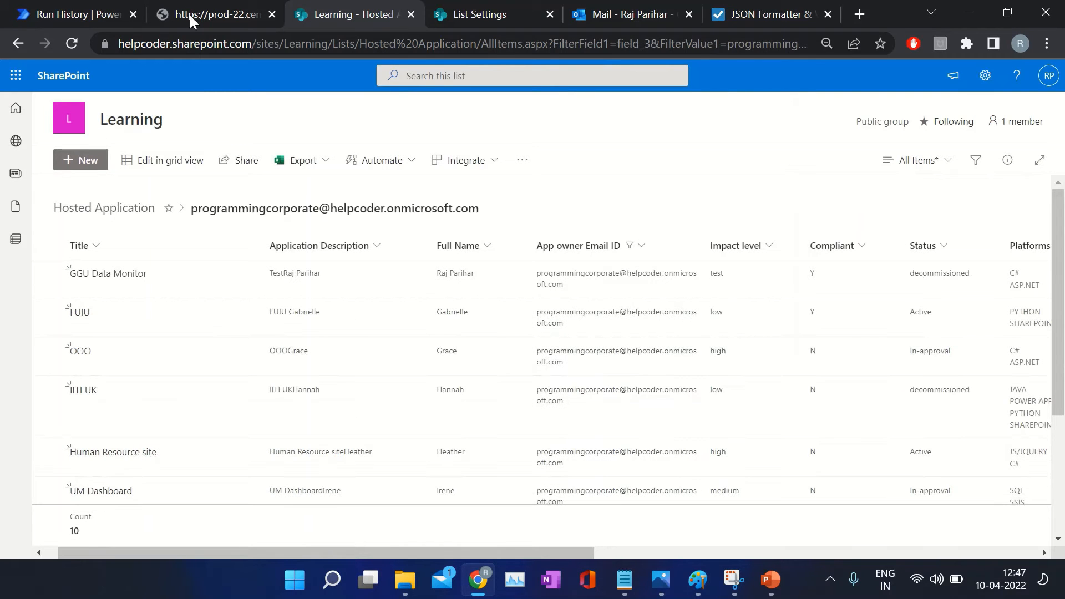
- Return to the flow run results and show the second iteration of Apply to each
left_click(71, 14)
key("ctrl+a")
scroll(511, 354, "down", 2)
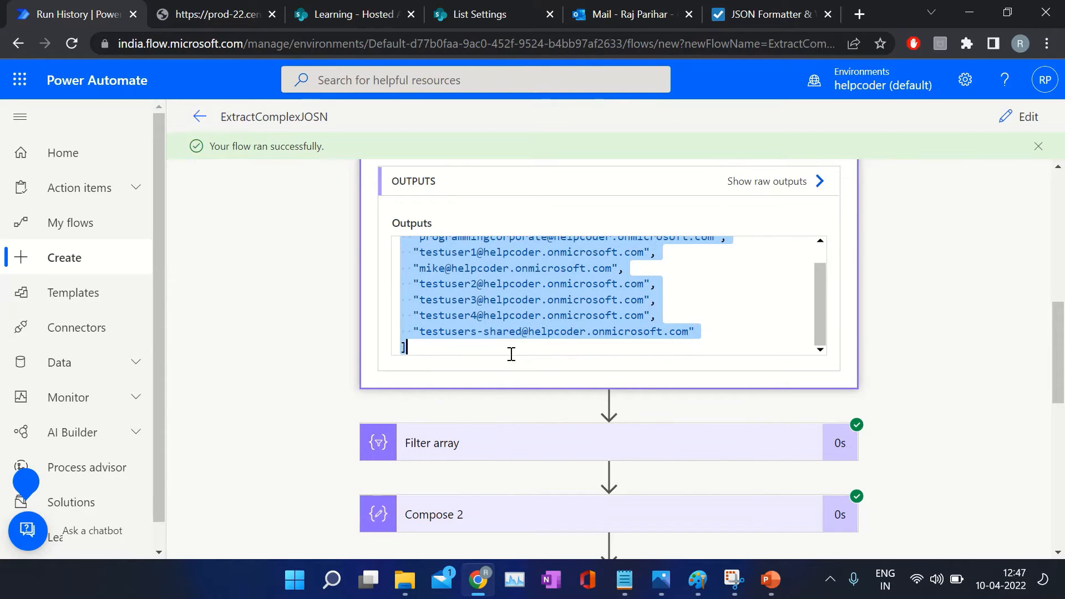
scroll(792, 363, "down", 8)
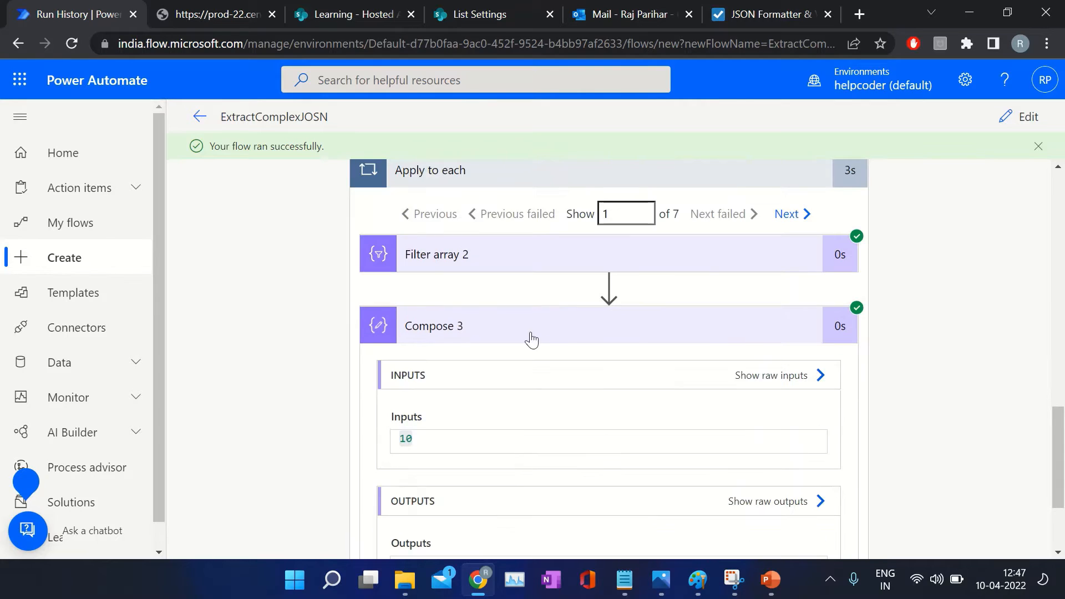
left_click(788, 215)
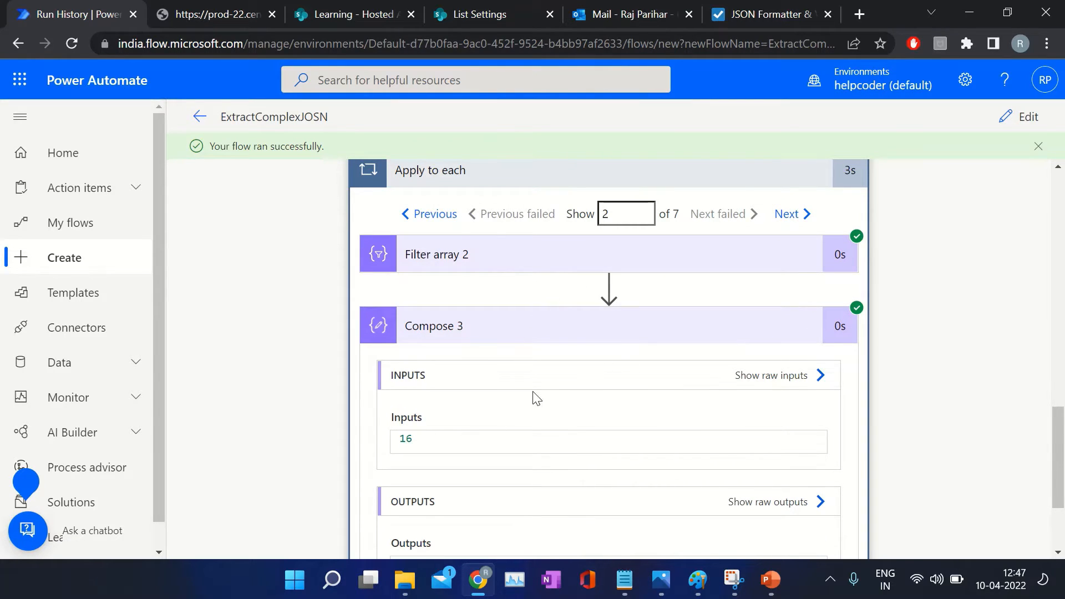
- Find the second owner email in the Compose output and compare it with the second iteration's Compose 3 count
scroll(540, 385, "up", 5)
left_click(452, 269)
scroll(476, 290, "up", 1)
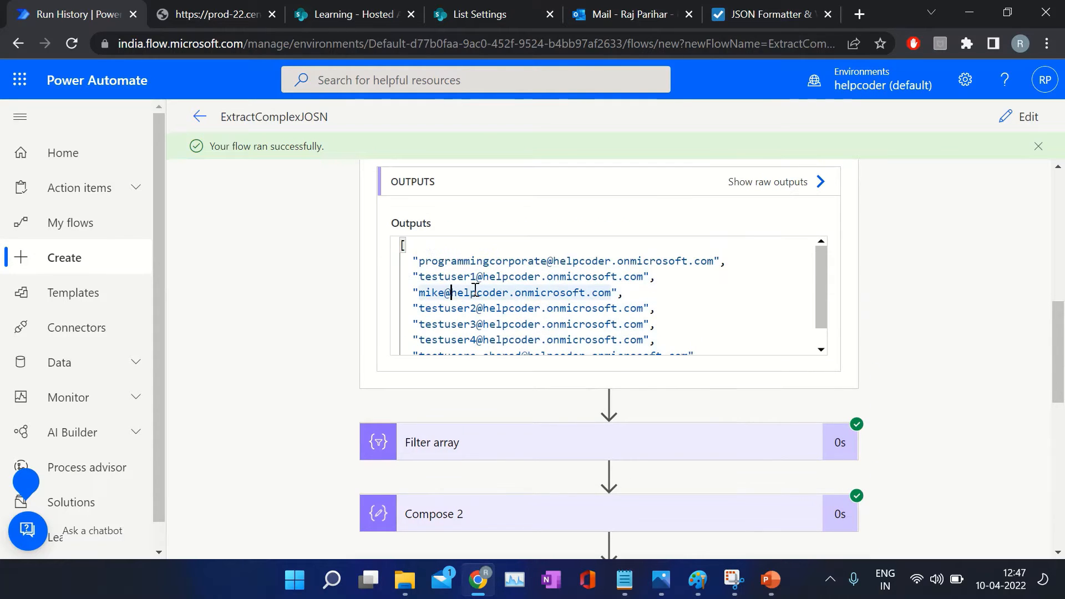
scroll(481, 285, "down", 10)
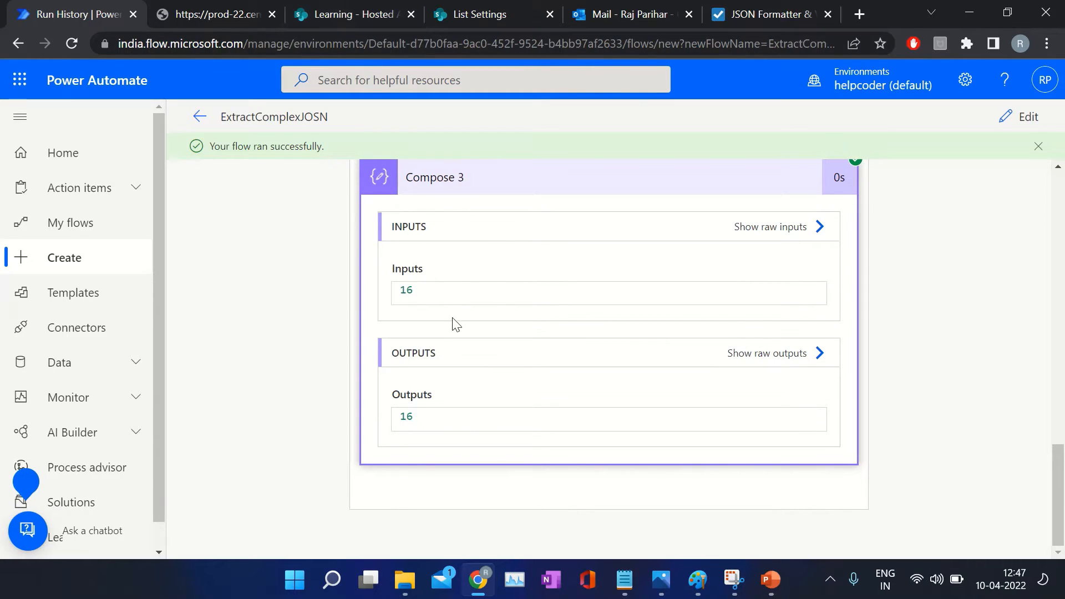
- Switch to the Hosted Application list and deselect the first owner's email in the App owner Email ID filter
left_click(360, 12)
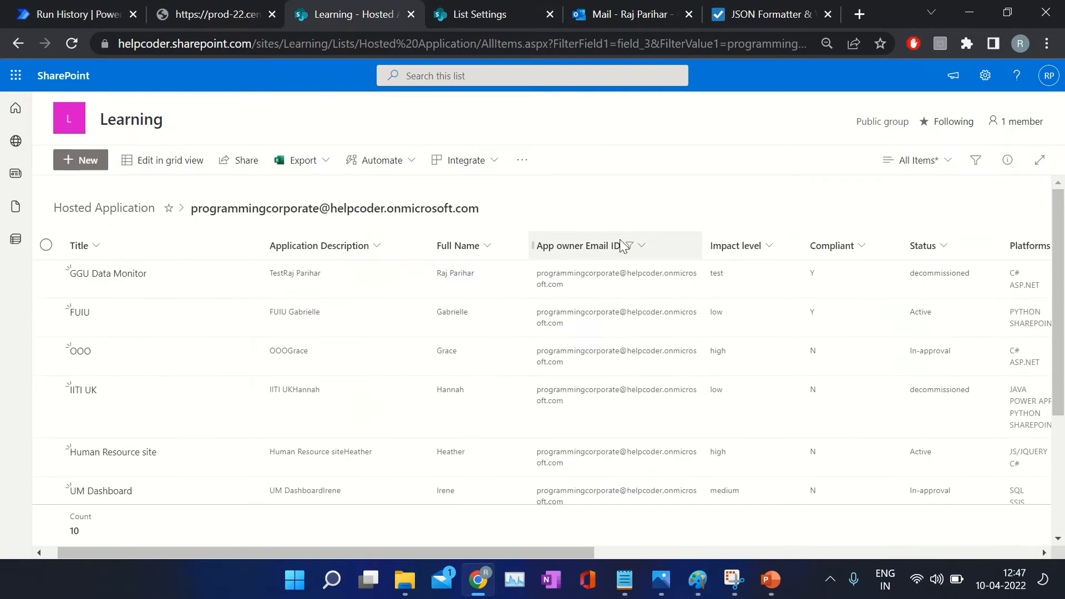
left_click(622, 246)
left_click(603, 322)
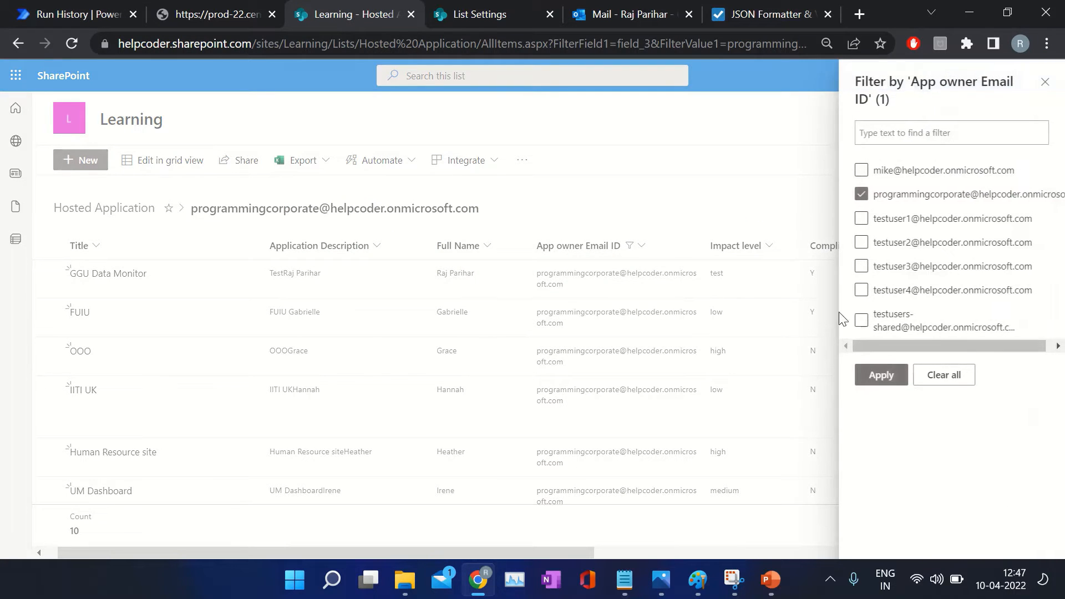
left_click(888, 195)
- Copy the second owner's email from the Compose output and filter the list's App owner Email ID by it
left_click(83, 12)
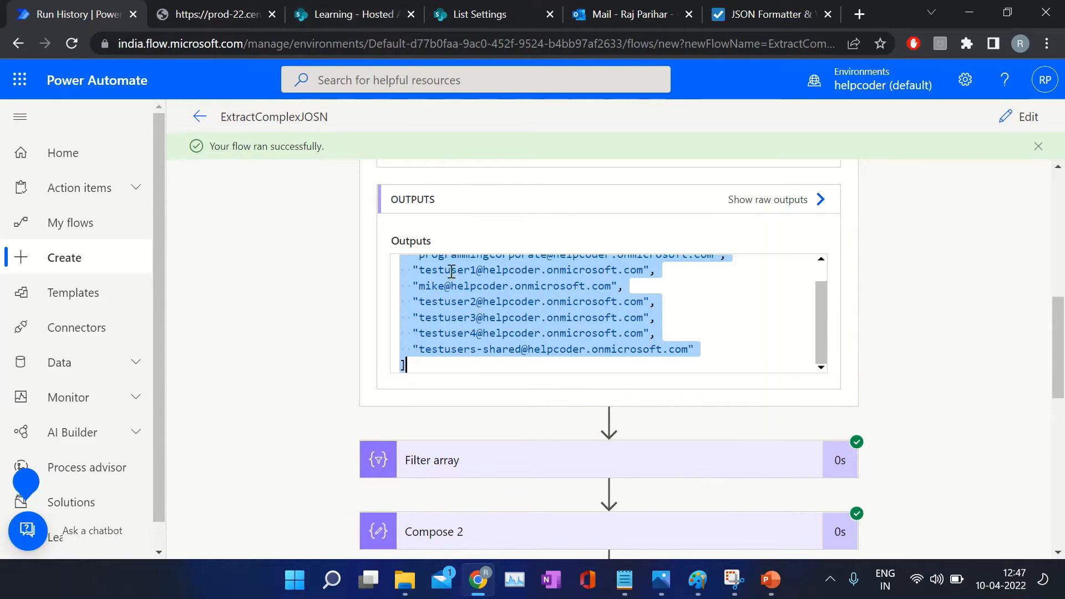
mouse_move(644, 270)
left_mouse_down()
mouse_move(419, 271)
mouse_move(641, 275)
left_mouse_up()
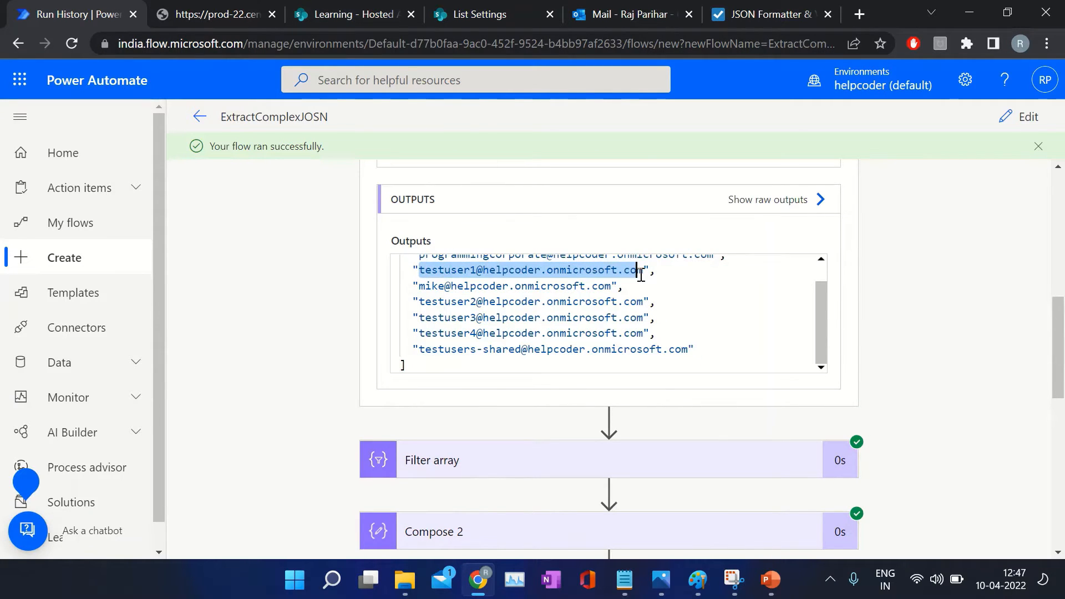
left_click(345, 15)
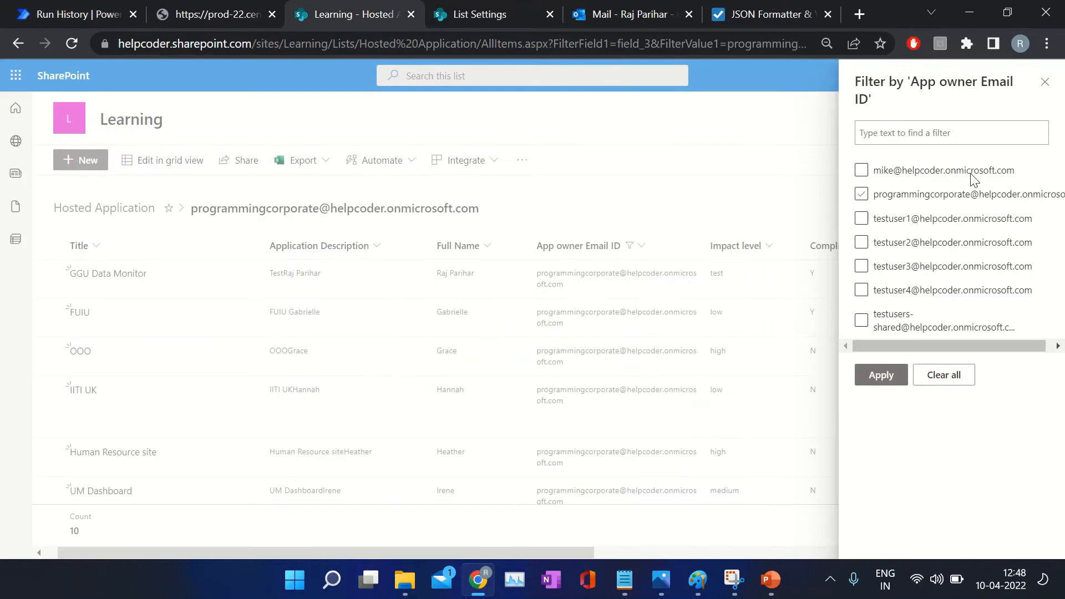
left_click(908, 132)
key("ctrl+v")
left_click(921, 161)
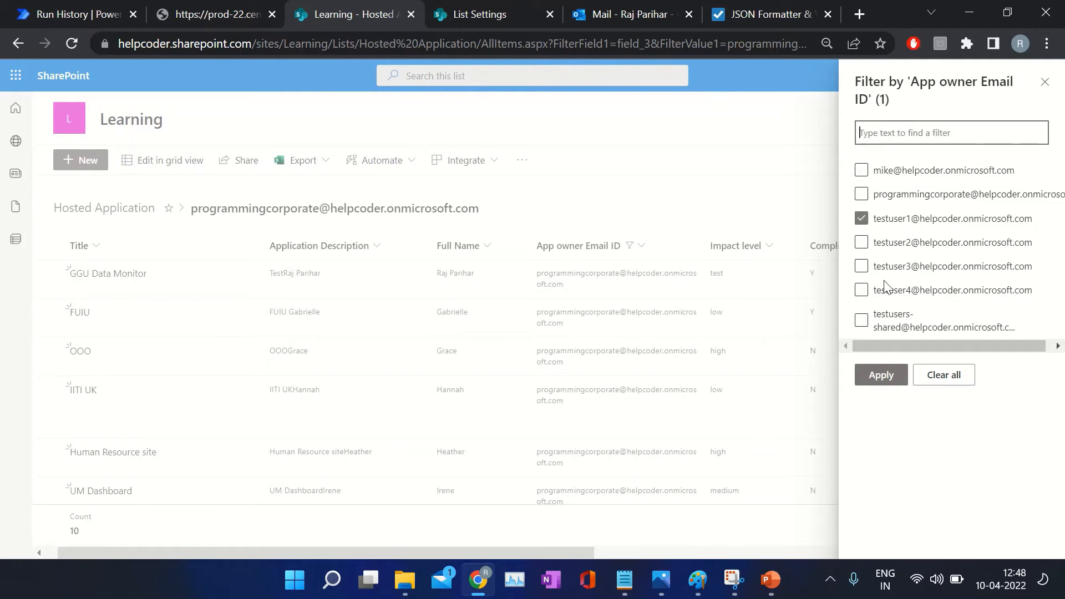
left_click(877, 377)
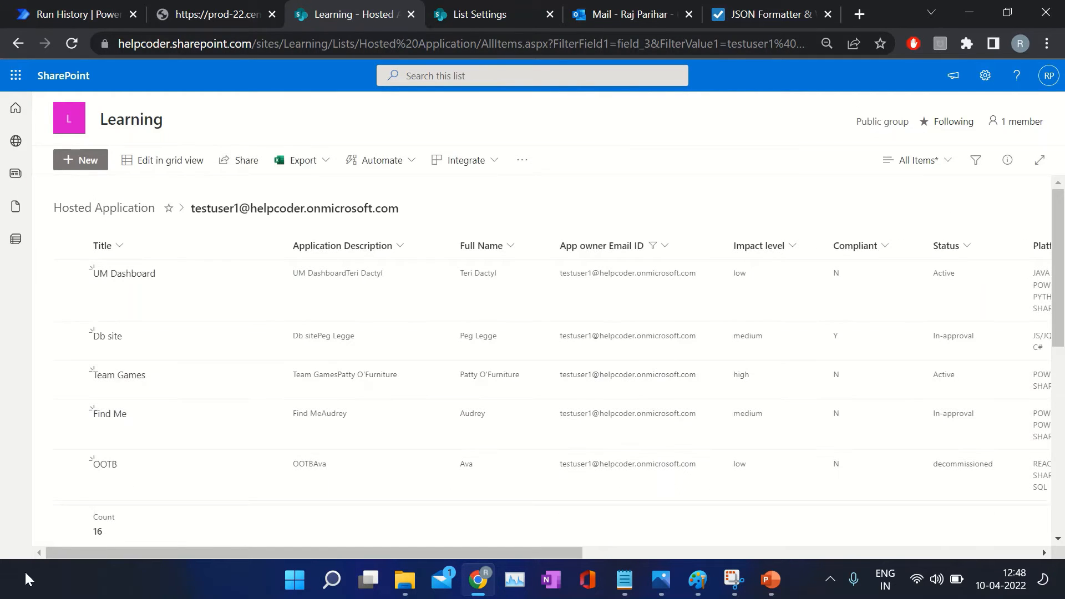
- Look through the filtered list items across to the application admin and secondary owner columns
scroll(115, 535, "down", 1)
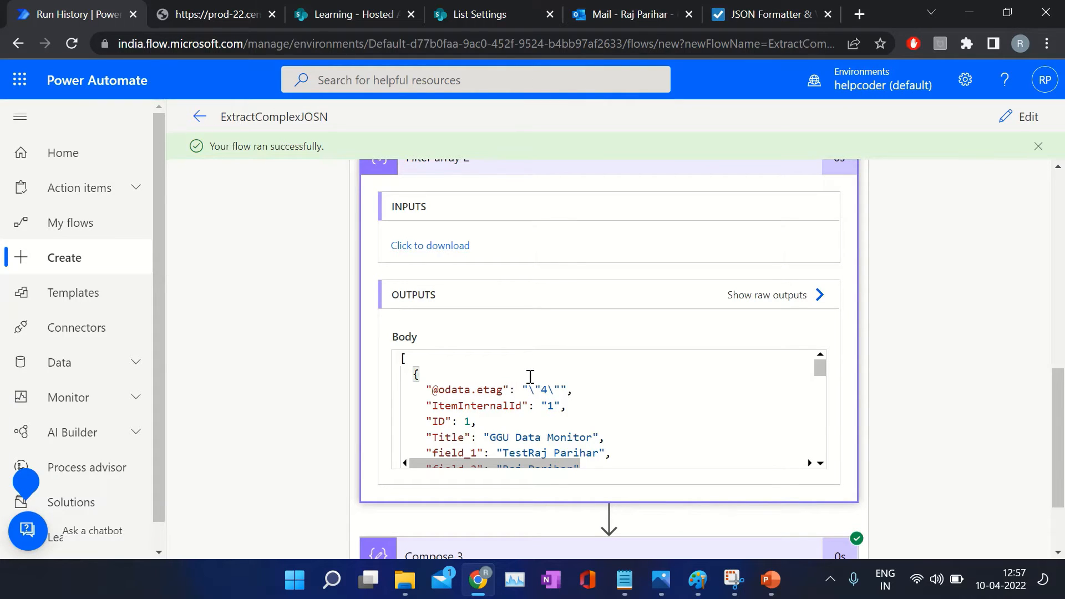
left_click(344, 14)
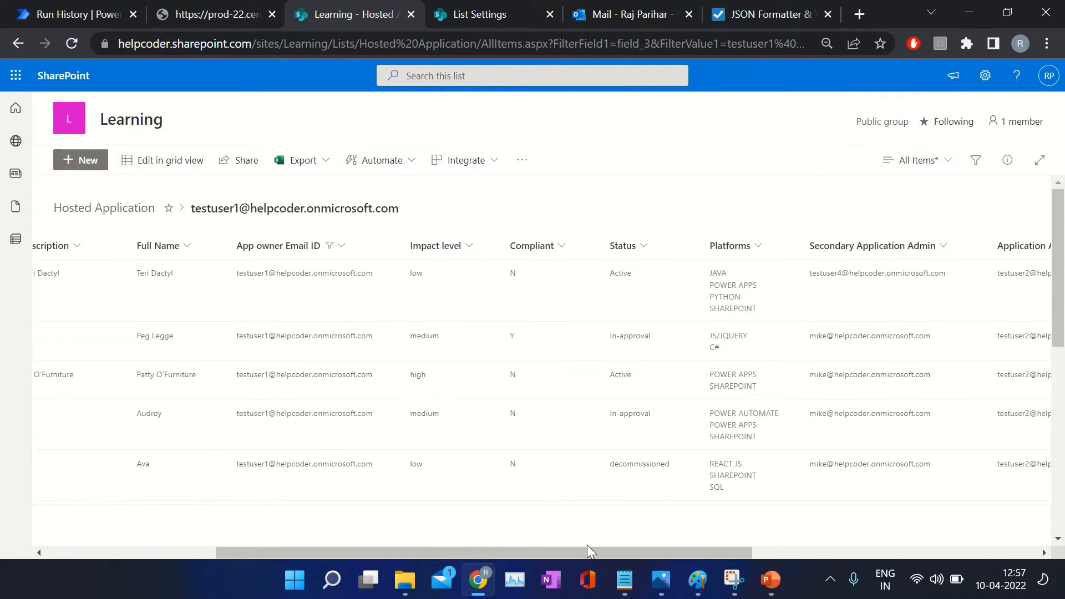
scroll(690, 545, "down", 5)
left_click_drag(680, 557, 860, 557)
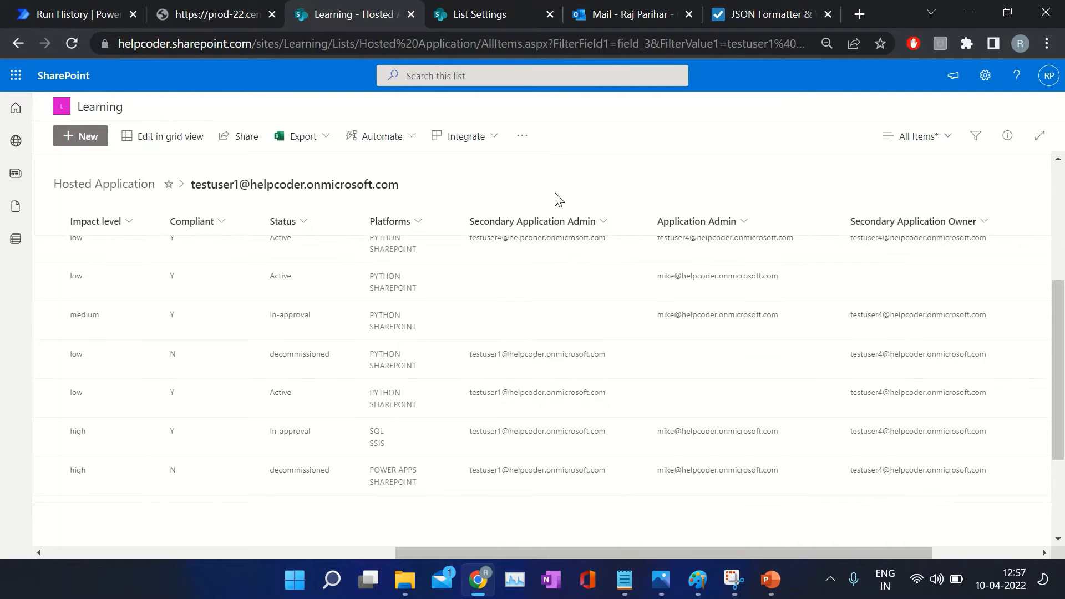
- Copy the Filter array 2 output body from the flow run and format it in a new JSON Formatter tab
left_click(70, 15)
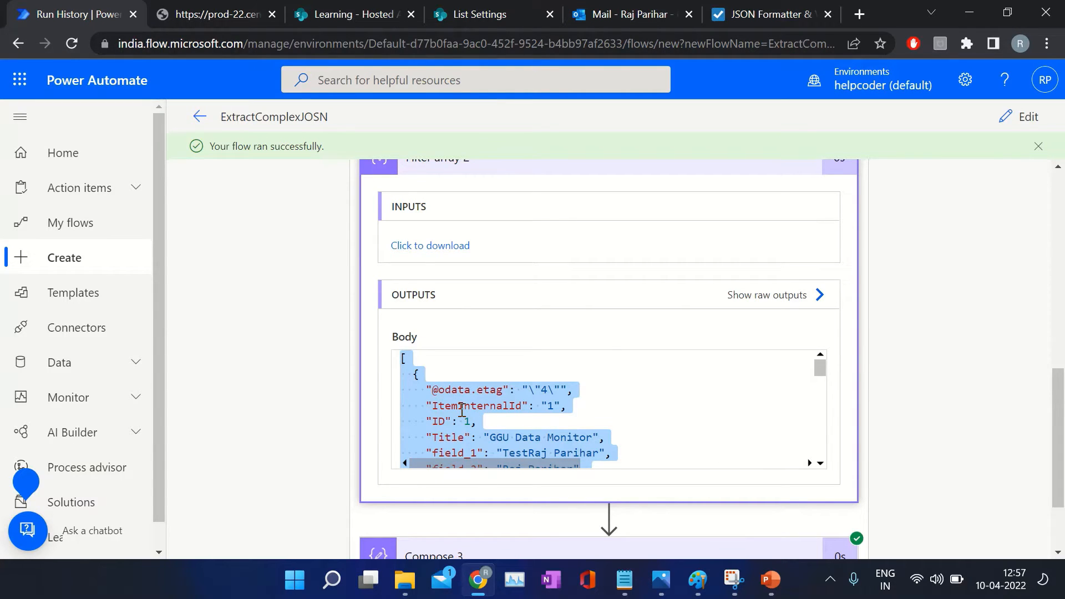
left_click(859, 15)
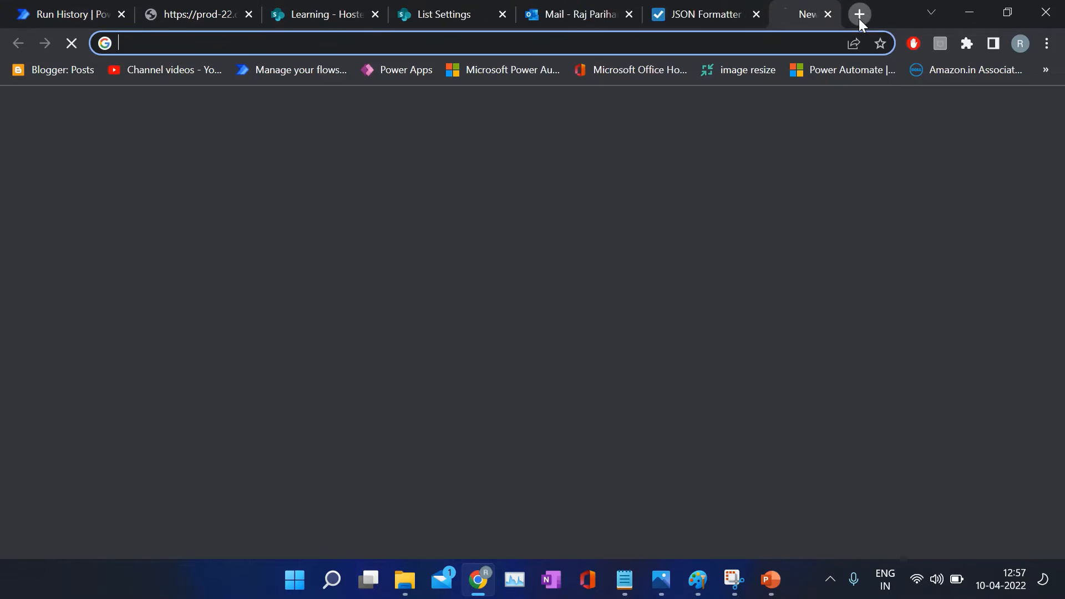
type("json")
key("Return")
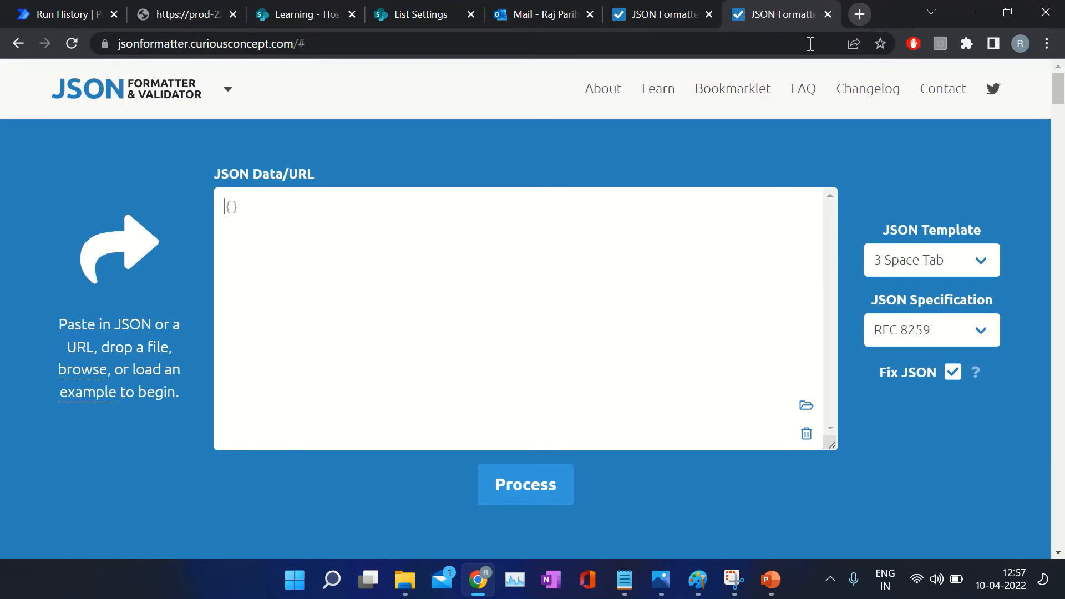
key("ctrl+v")
left_click(548, 495)
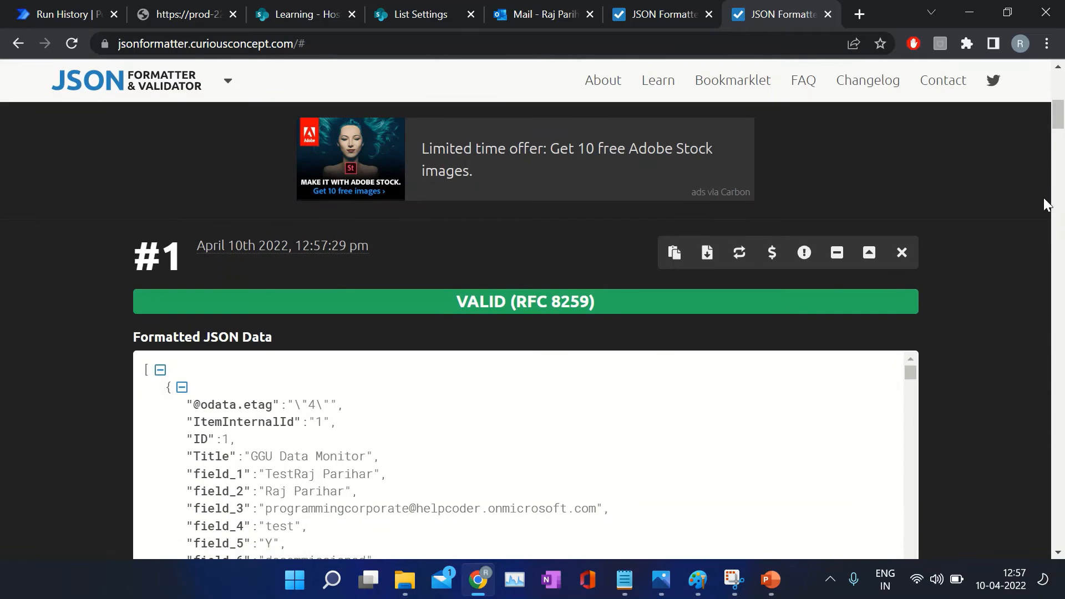
- Enlarge the Formatted JSON Data box so more of the first item's fields fit in view
scroll(864, 297, "down", 4)
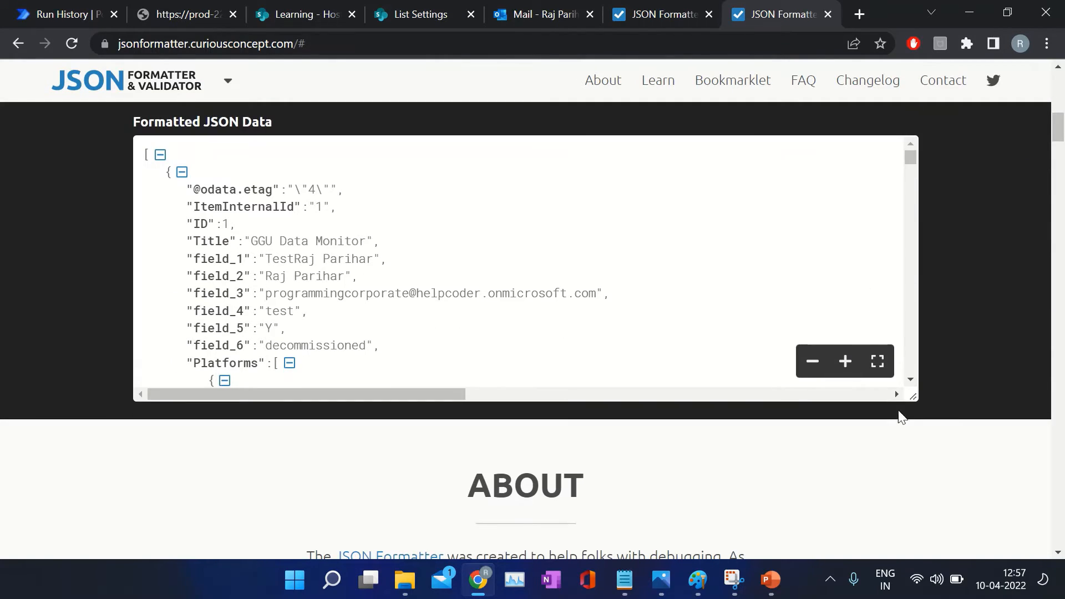
left_click_drag(911, 398, 882, 577)
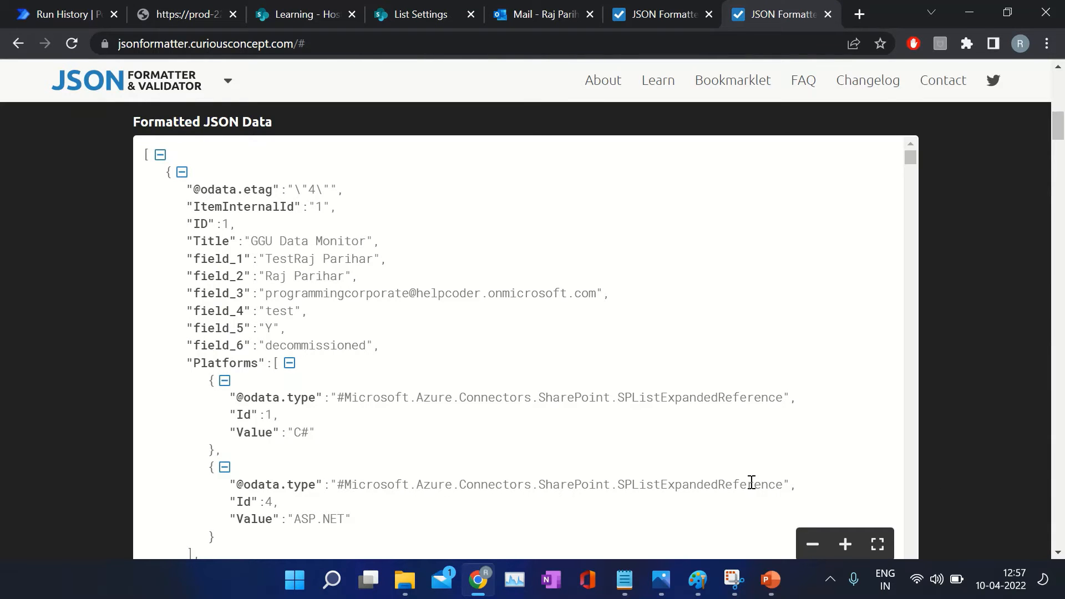
scroll(971, 451, "down", 2)
scroll(971, 450, "down", 3)
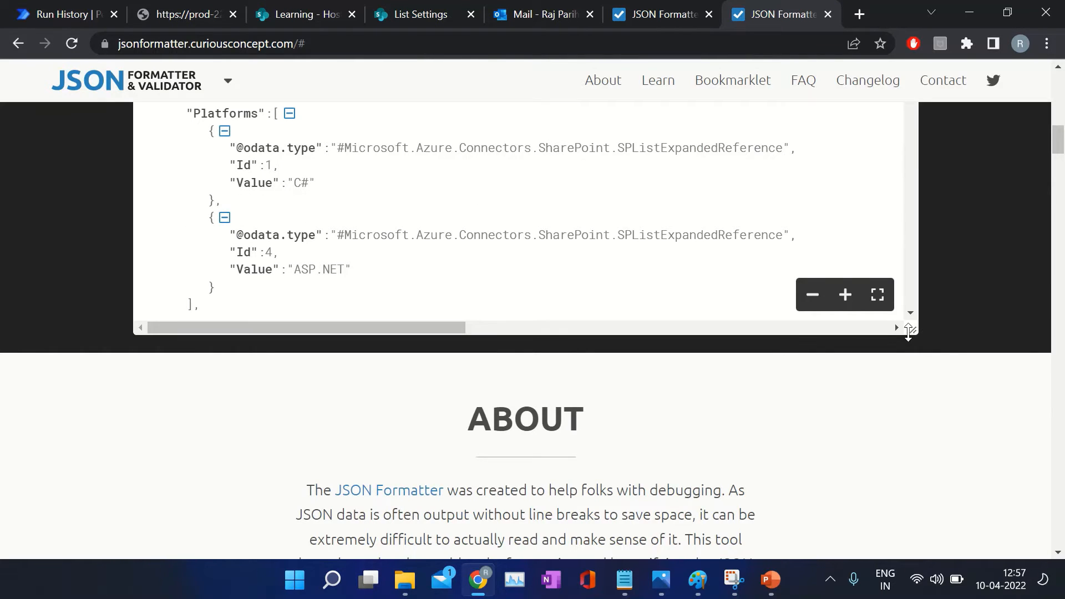
left_click_drag(910, 331, 891, 584)
scroll(527, 391, "up", 7)
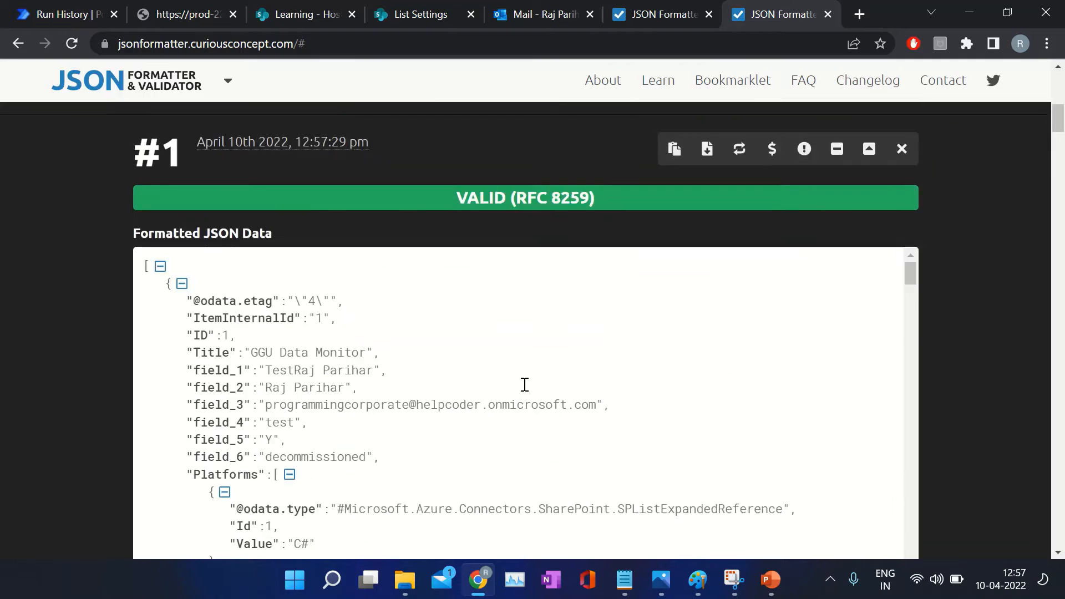
scroll(524, 385, "down", 2)
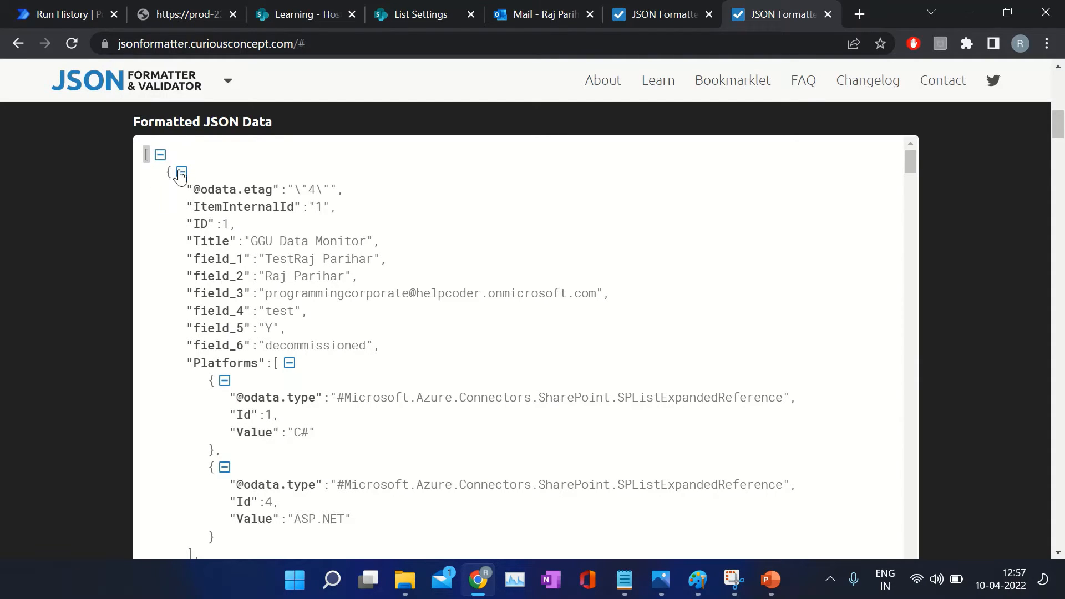
- Collapse and re-expand the first two objects of the formatted array to inspect how the items are structured
left_click_drag(166, 171, 173, 172)
left_click(183, 172)
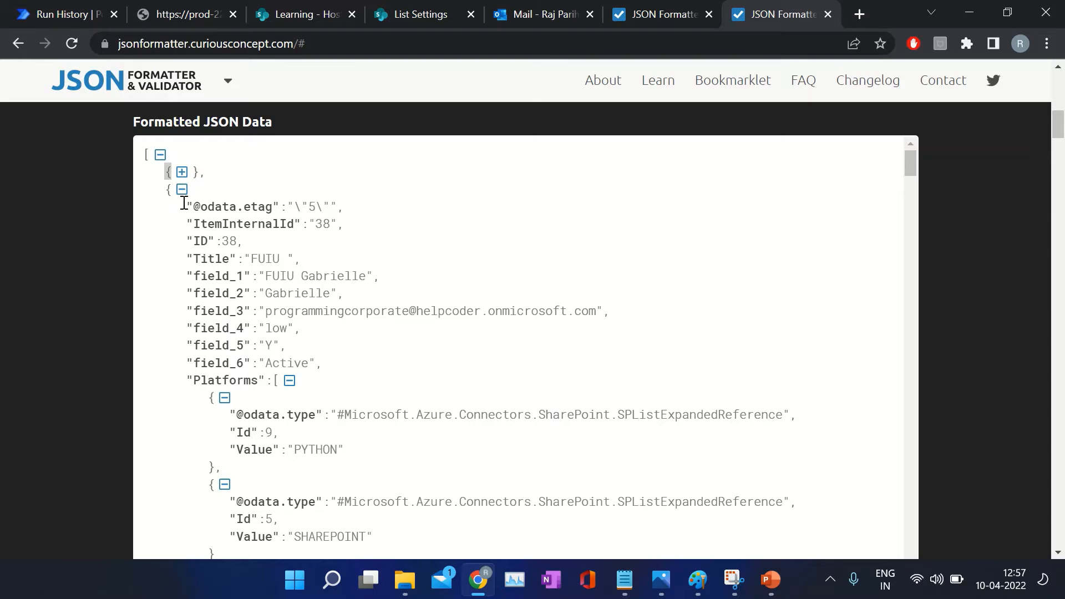
left_click(182, 190)
left_click(182, 190)
left_click(182, 171)
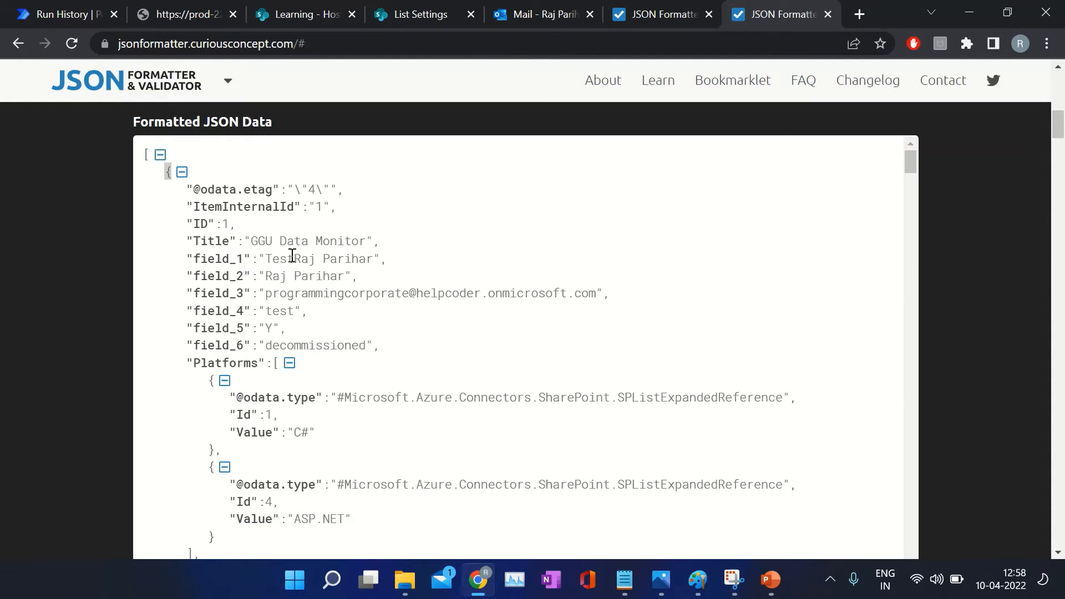
- Examine the first item's nested Platforms and person fields and locate the Secondary_x0020_Application_x002 key
scroll(292, 256, "down", 1)
scroll(293, 256, "up", 1)
scroll(296, 272, "down", 1)
scroll(297, 276, "down", 2)
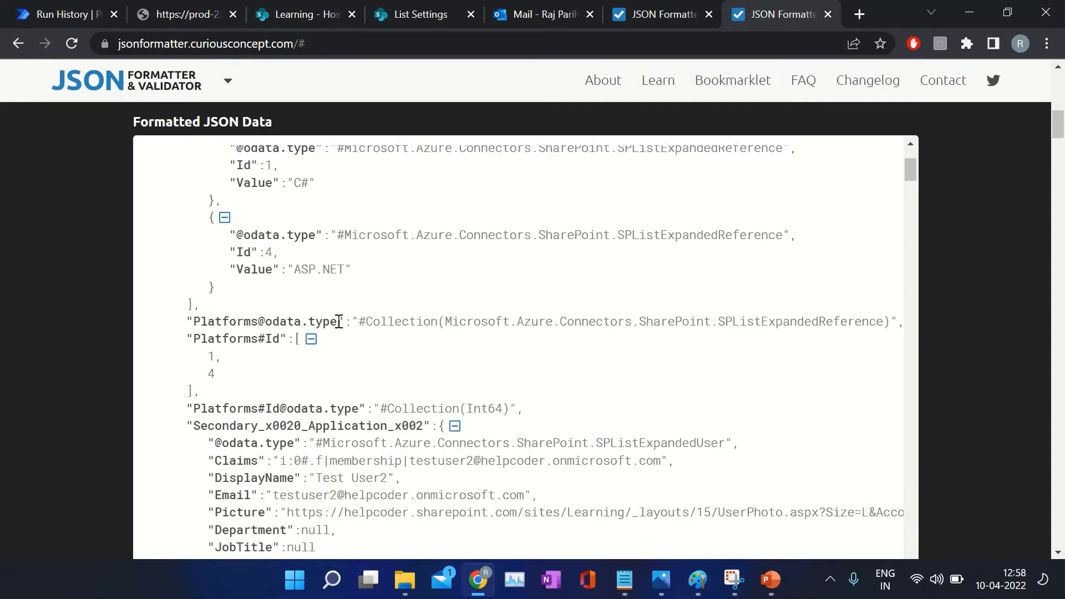
scroll(339, 321, "down", 1)
scroll(289, 329, "down", 2)
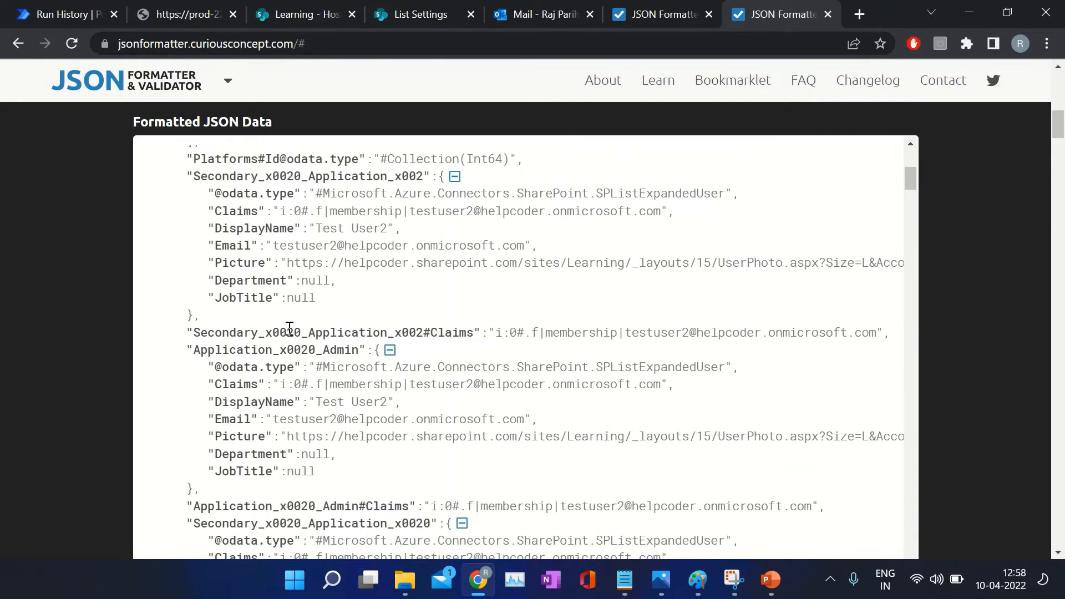
scroll(290, 329, "up", 2)
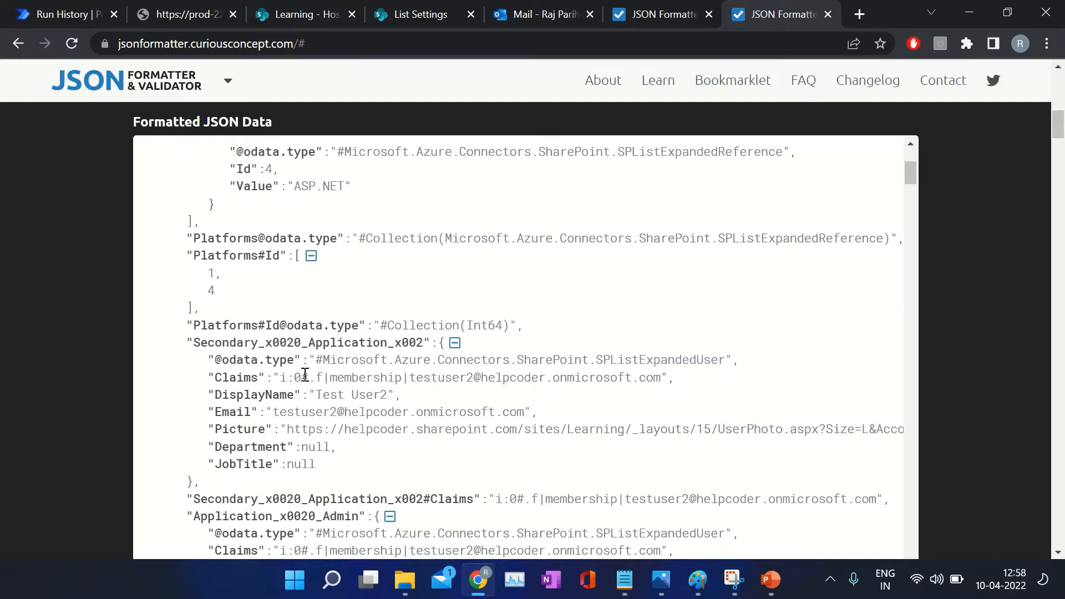
double_click(286, 341)
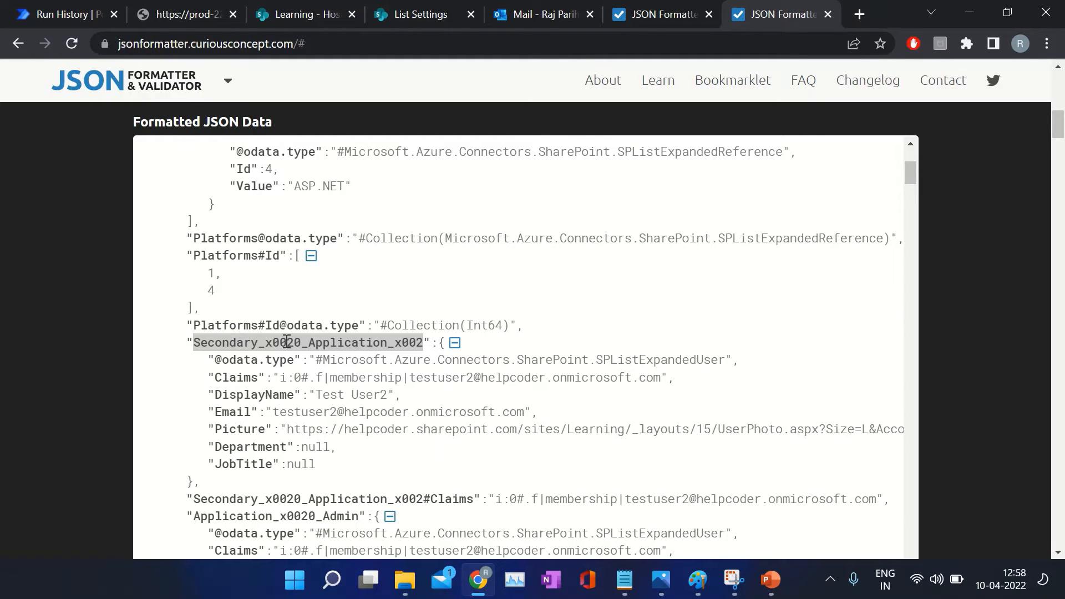
- Locate the Application_x0020_Admin object in the first item and copy its key name
scroll(315, 396, "down", 1)
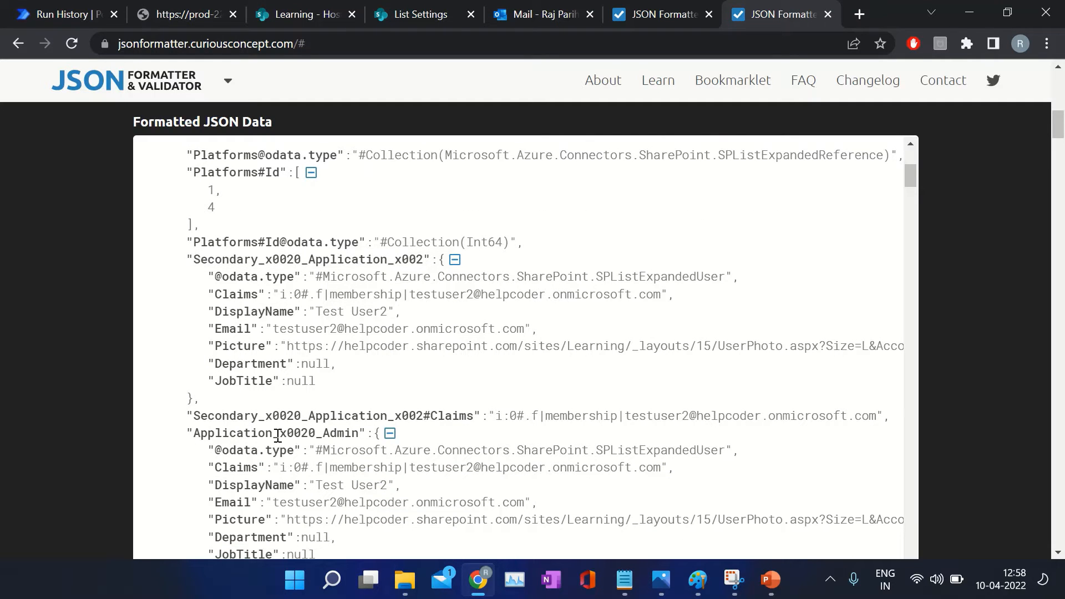
double_click(277, 433)
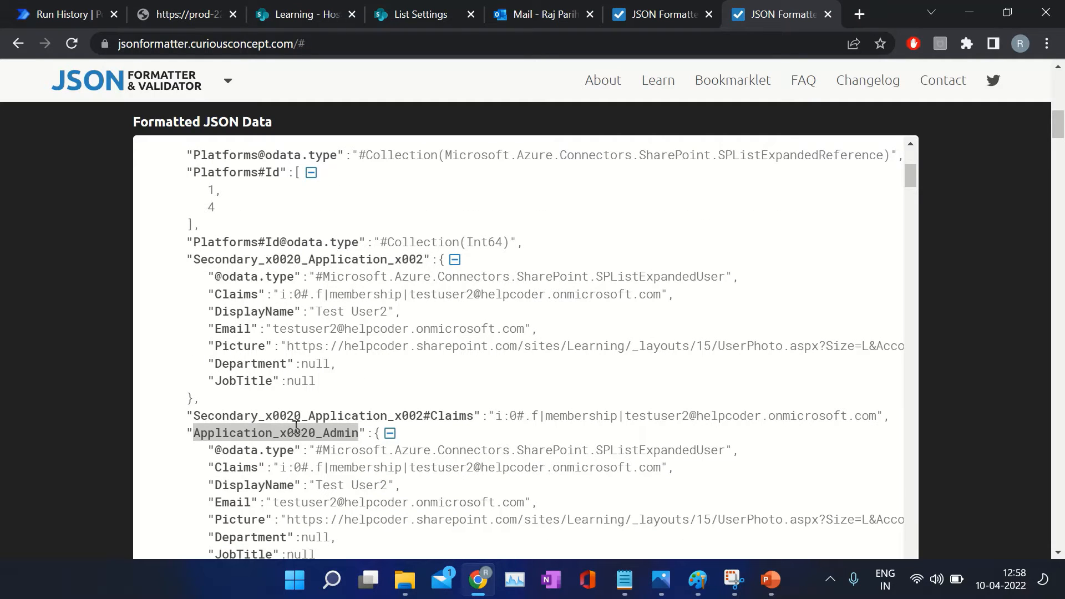
scroll(386, 350, "down", 1)
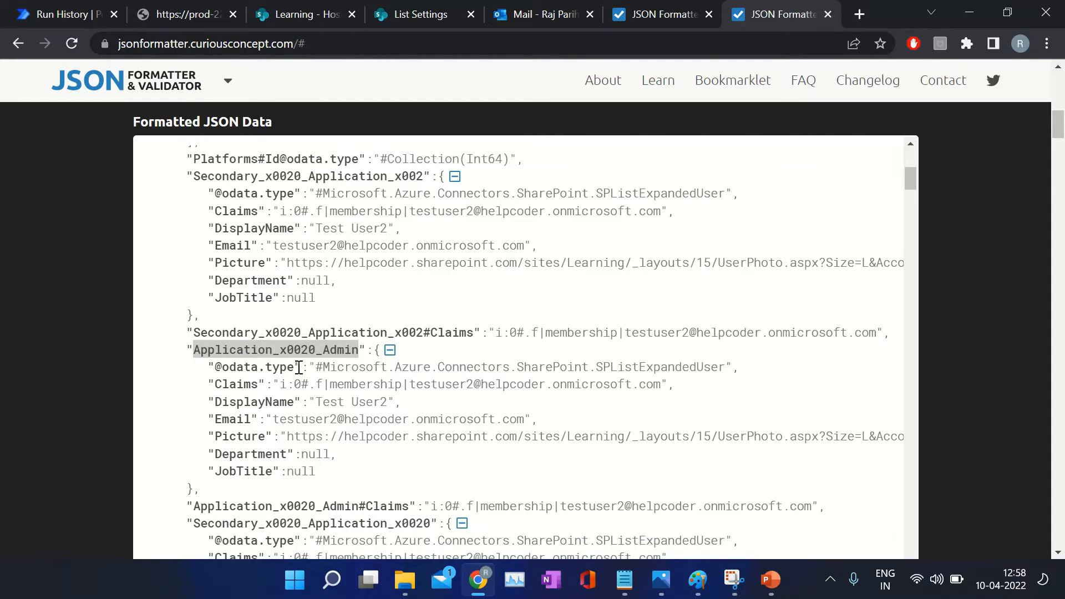
double_click(309, 350)
key("ctrl+c")
- Return to Power Automate, open the flow for editing and add a Select action after Compose 3 inside Apply to each
left_click(87, 15)
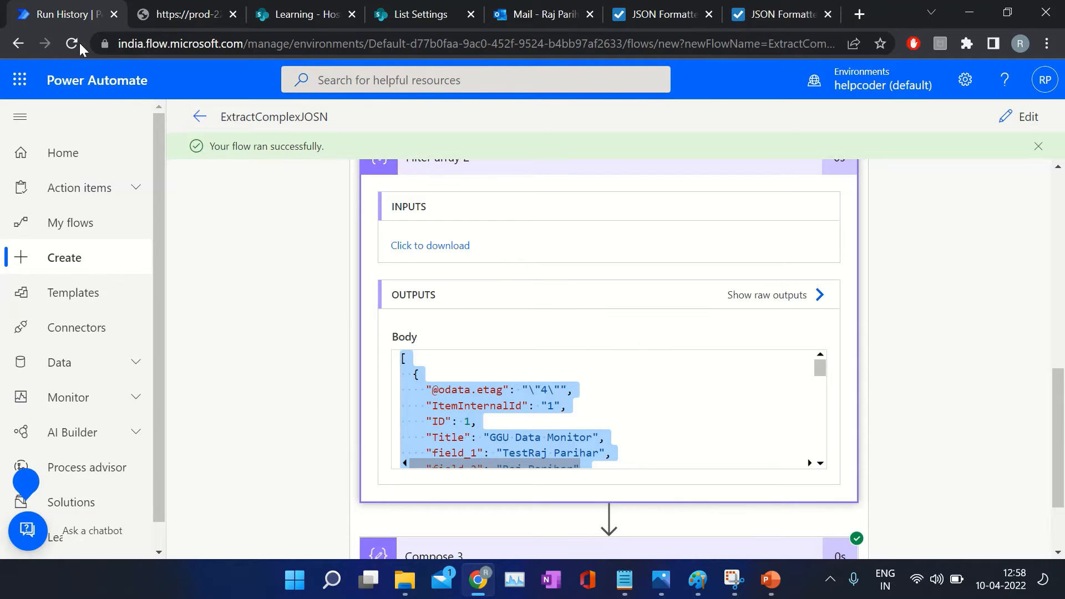
left_click(1026, 117)
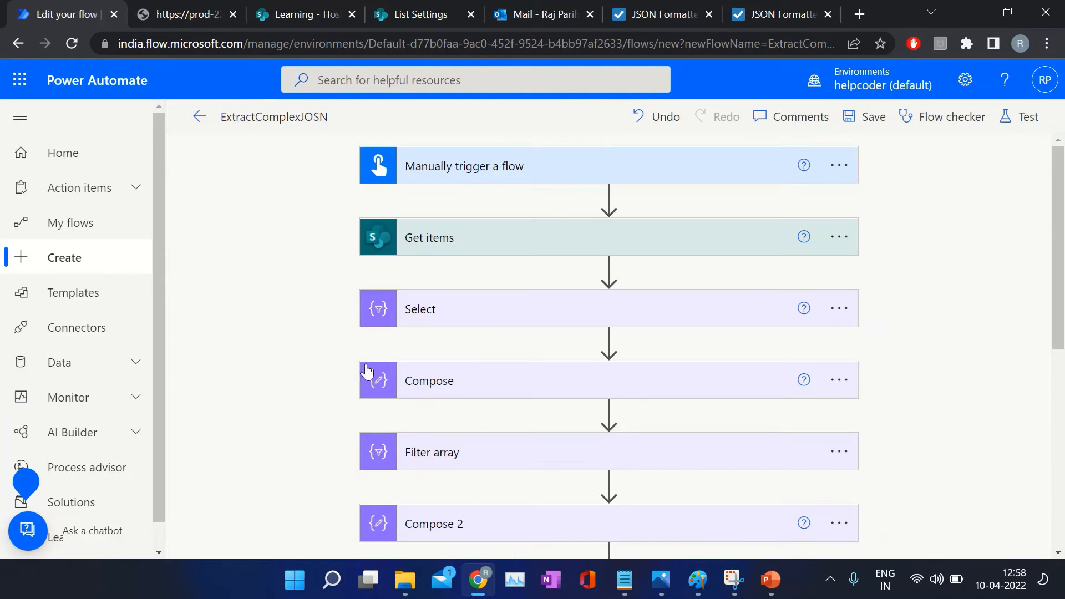
scroll(551, 353, "down", 10)
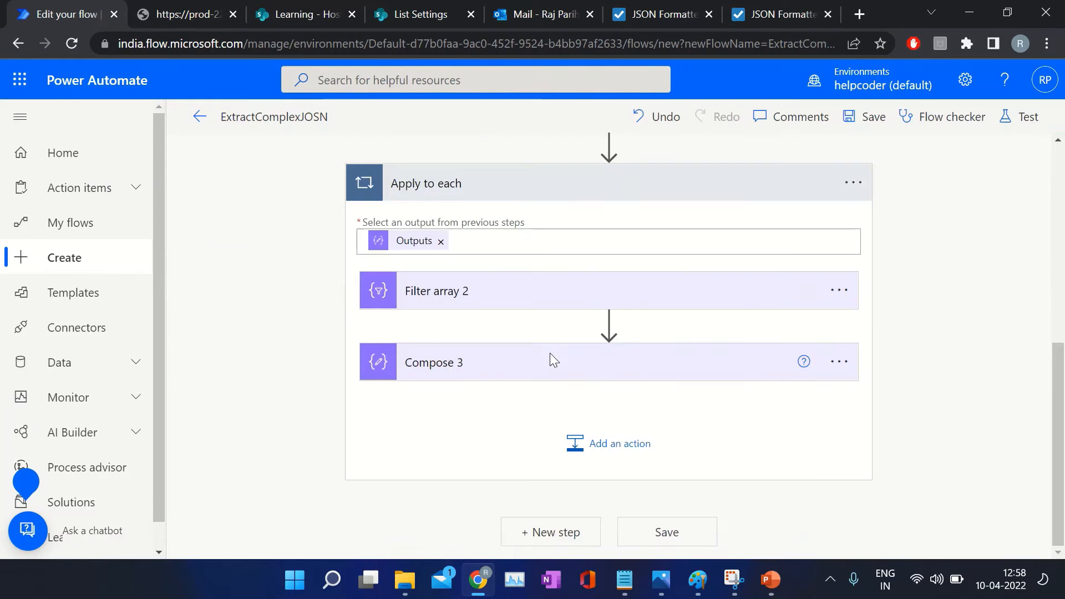
left_click(618, 446)
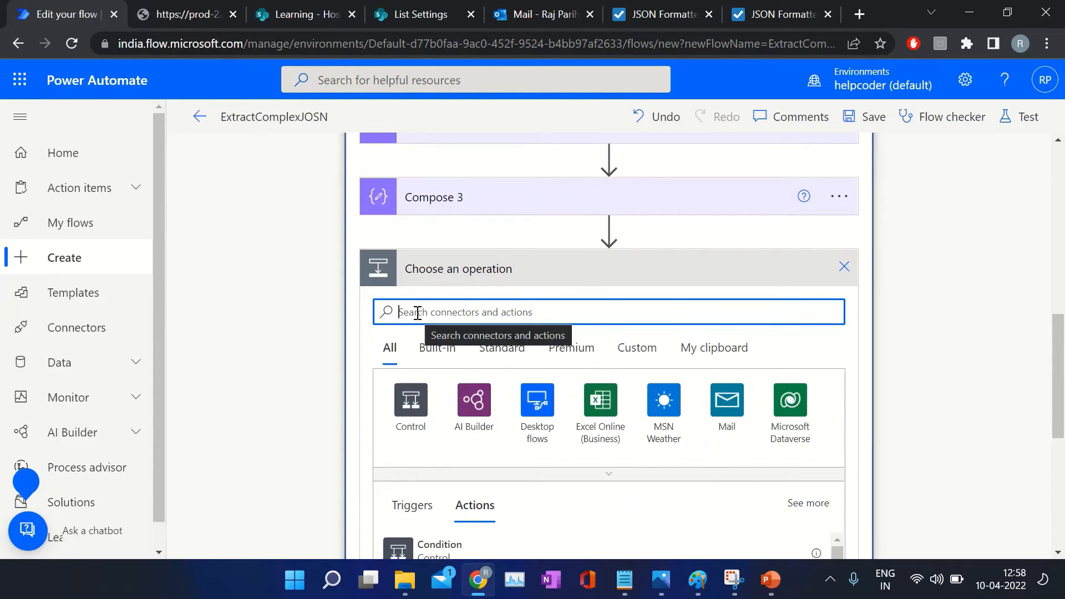
type("select")
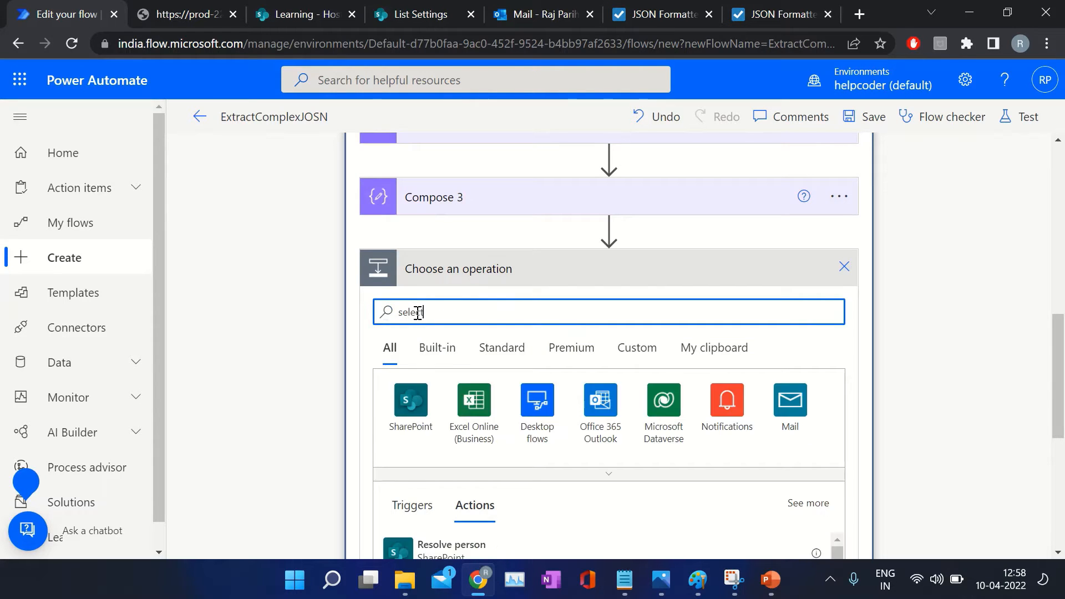
left_click(431, 547)
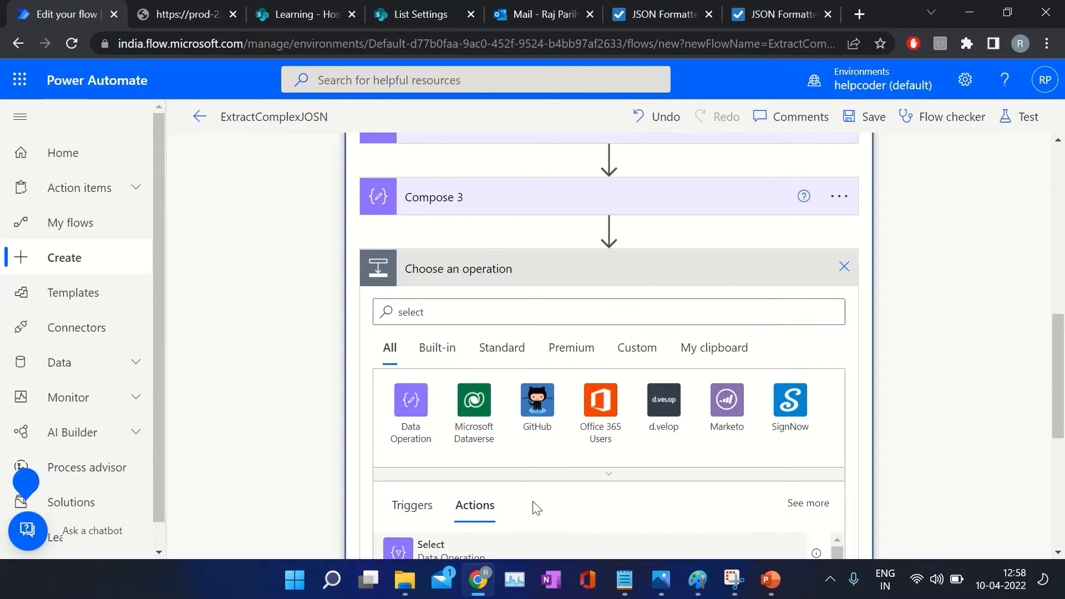
scroll(440, 355, "up", 2)
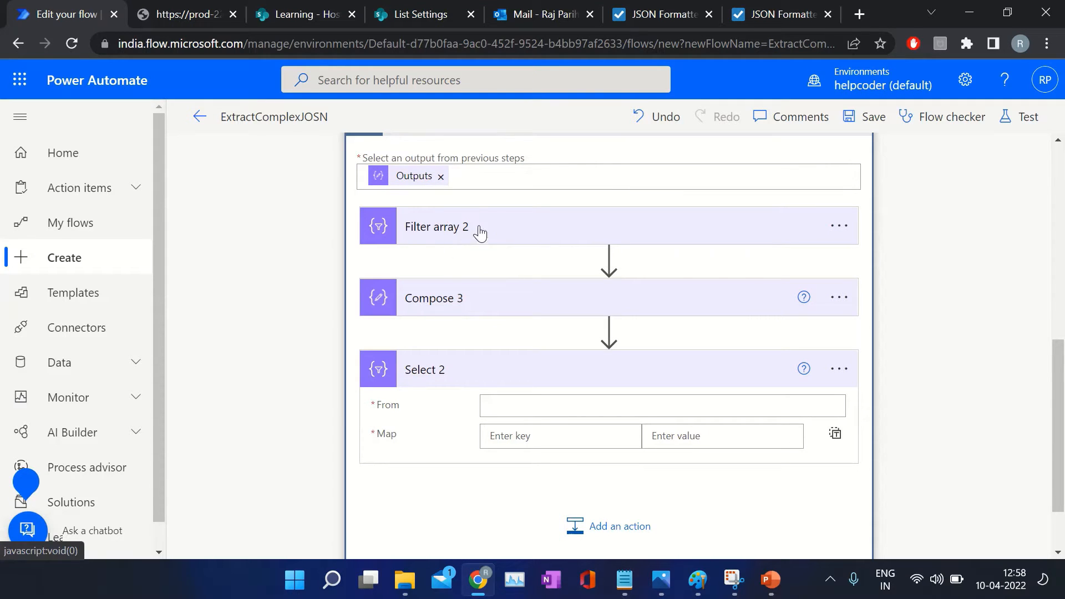
- In Select 2, use Body as the source and enter the Map expression item()?['Application_x0020_Admin'] after checking the key in the formatted JSON
left_click(761, 16)
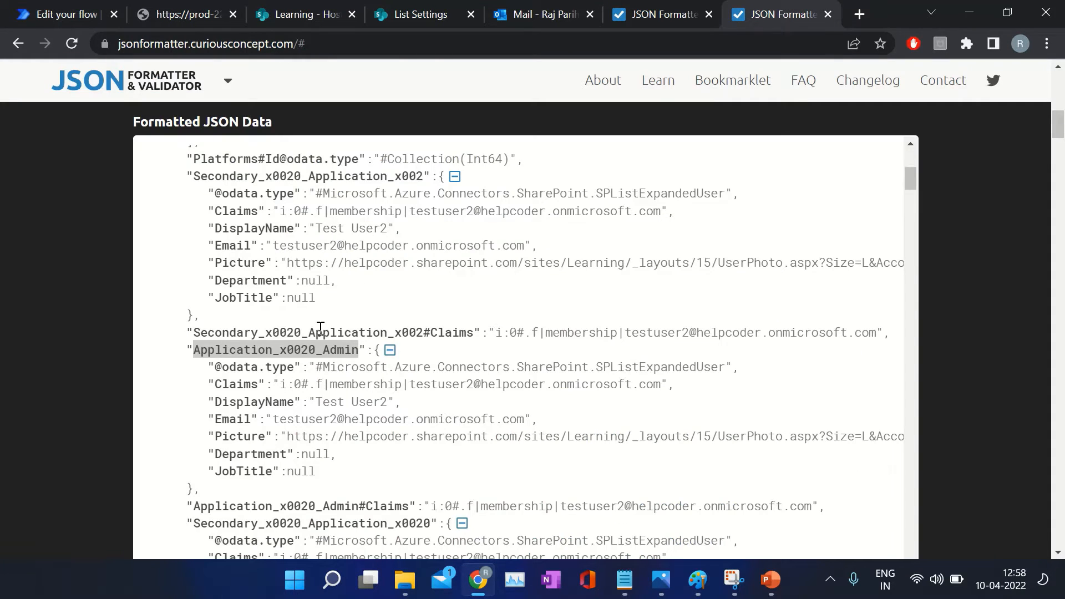
scroll(321, 327, "up", 3)
scroll(291, 384, "down", 3)
left_click(66, 14)
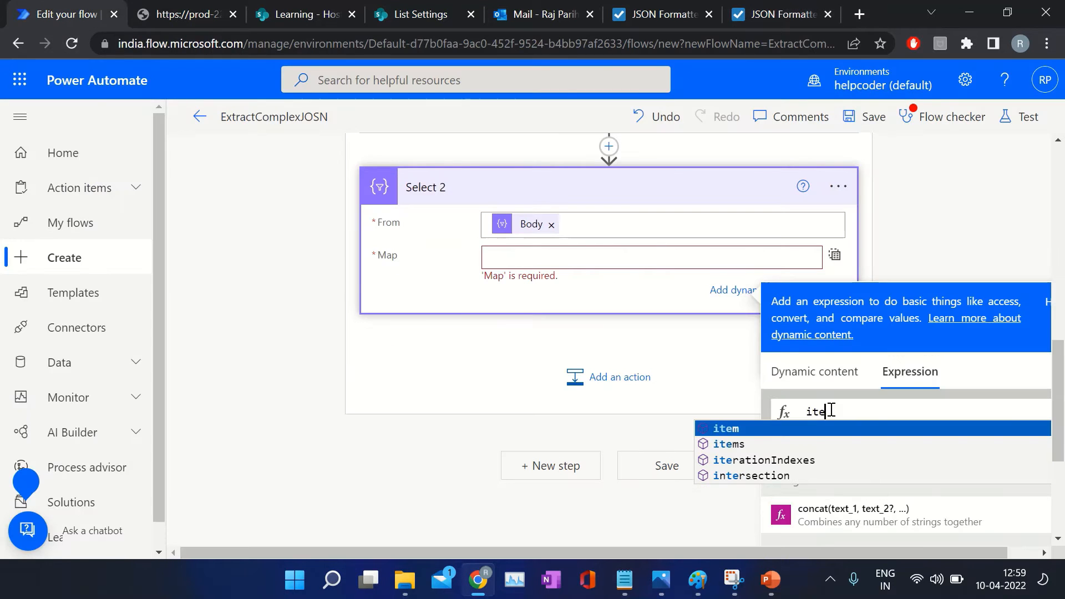
type("m()?")
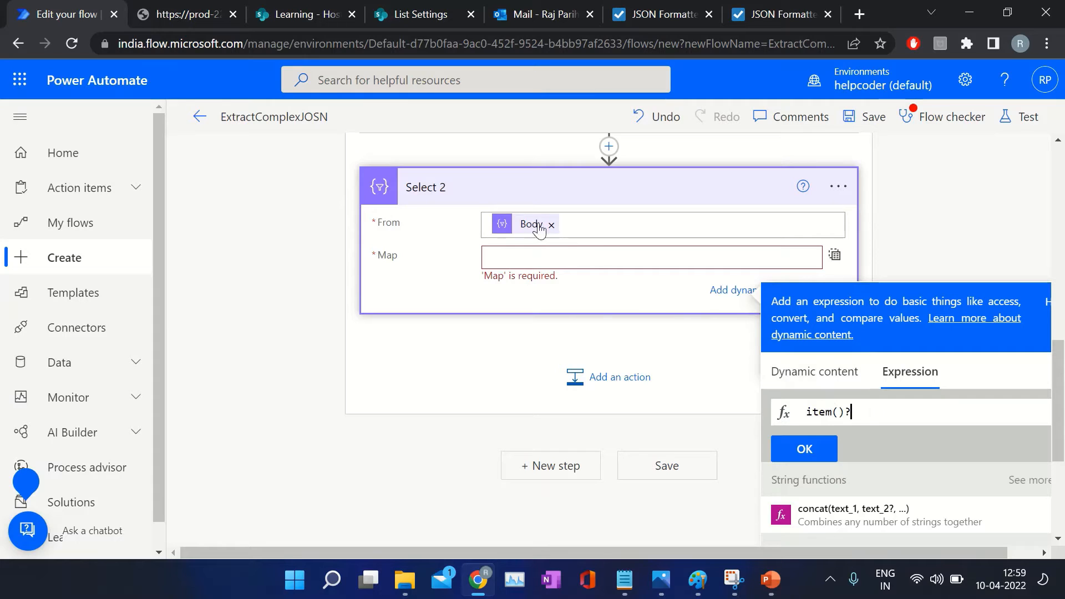
type("['")
key("ctrl+v")
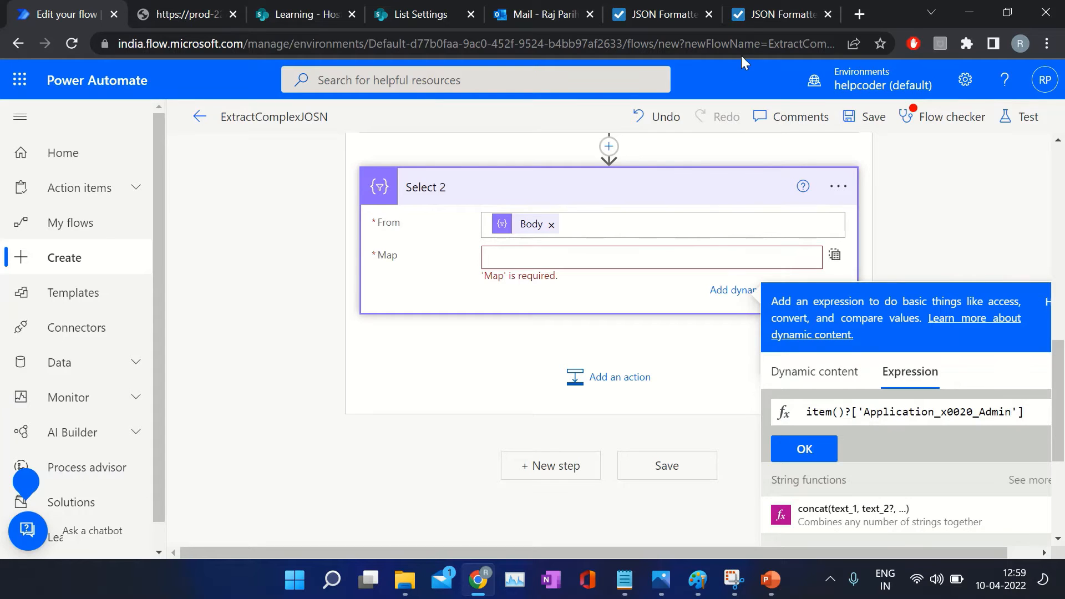
- Examine the Application_x0020_Admin object in the formatted JSON and locate its nested Email key
left_click(770, 18)
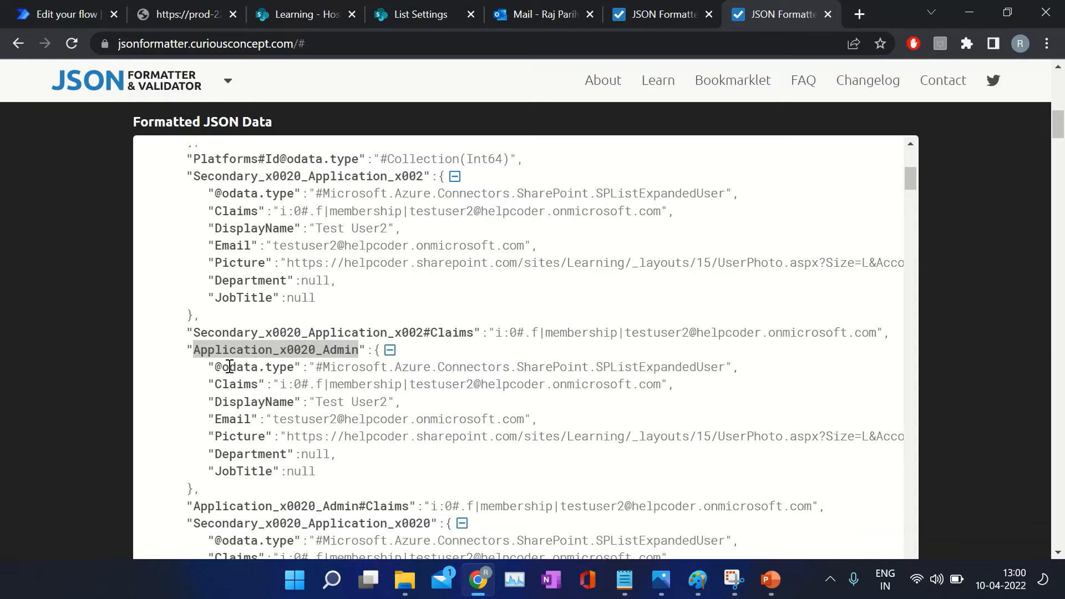
left_click(67, 22)
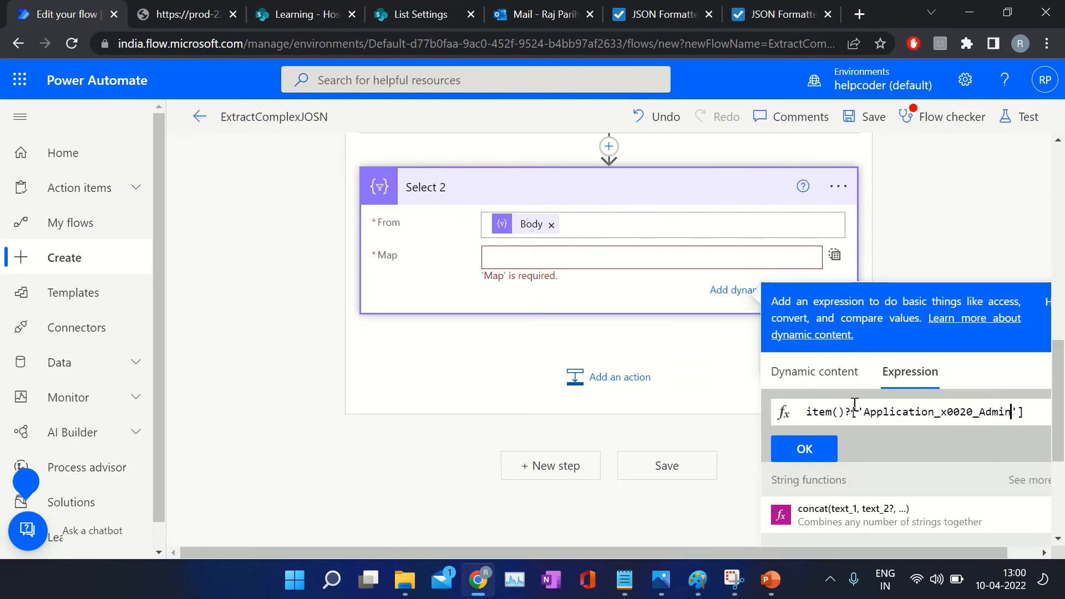
left_click(779, 14)
double_click(259, 345)
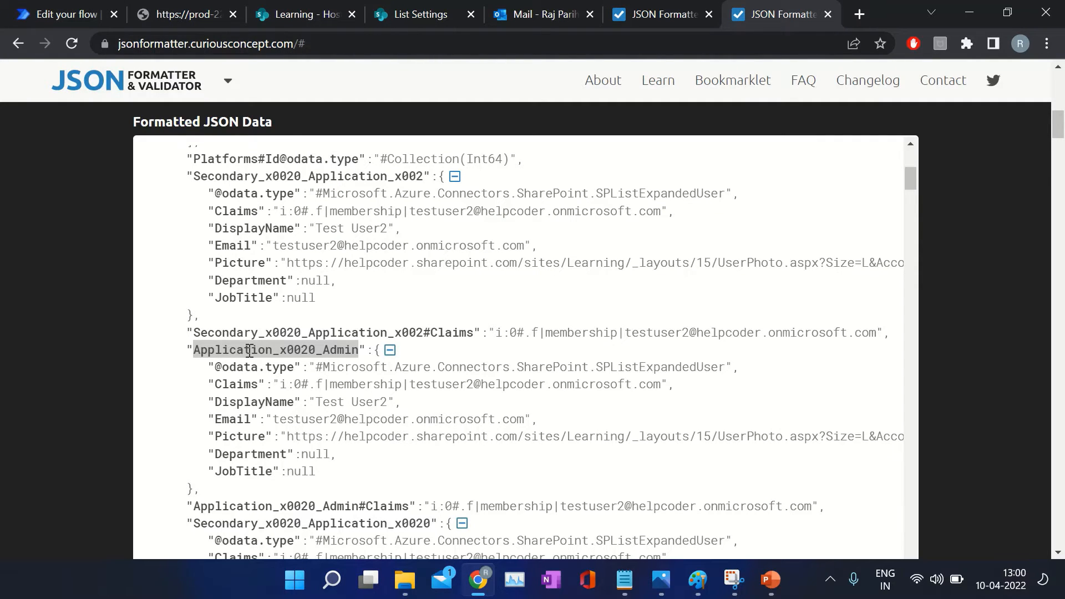
double_click(237, 419)
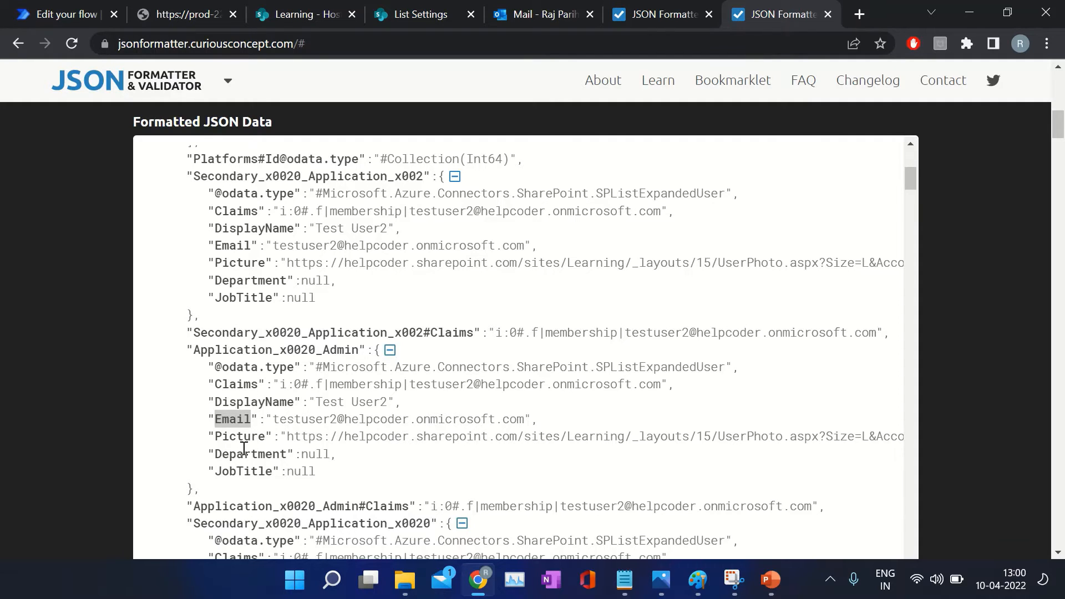
double_click(232, 419)
- Return to Power Automate, append ?['Email'] to the Select 2 Map expression and apply it
left_click(84, 22)
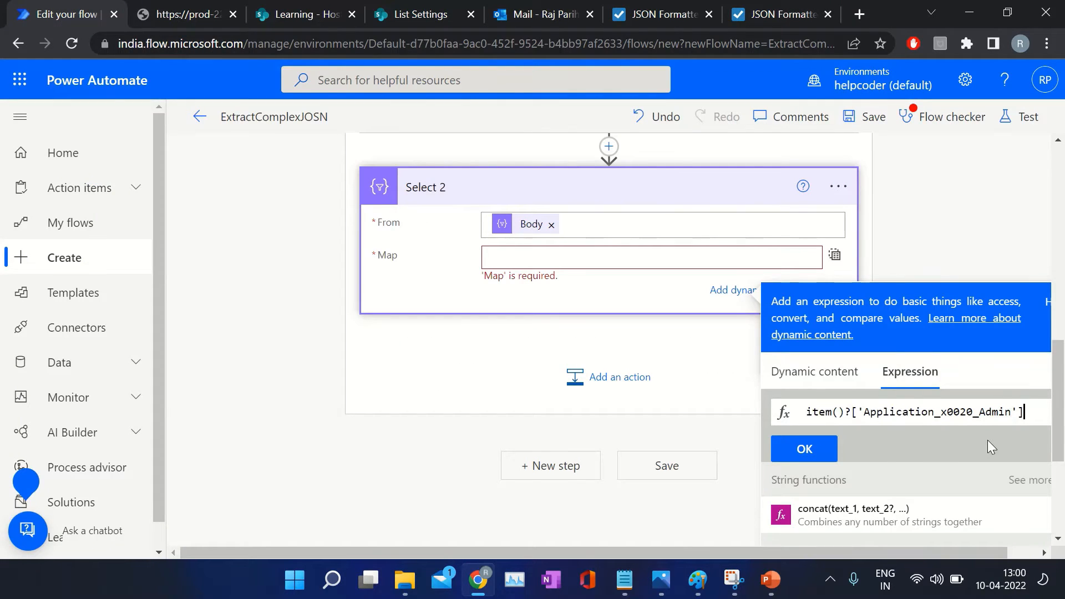
type("?{")
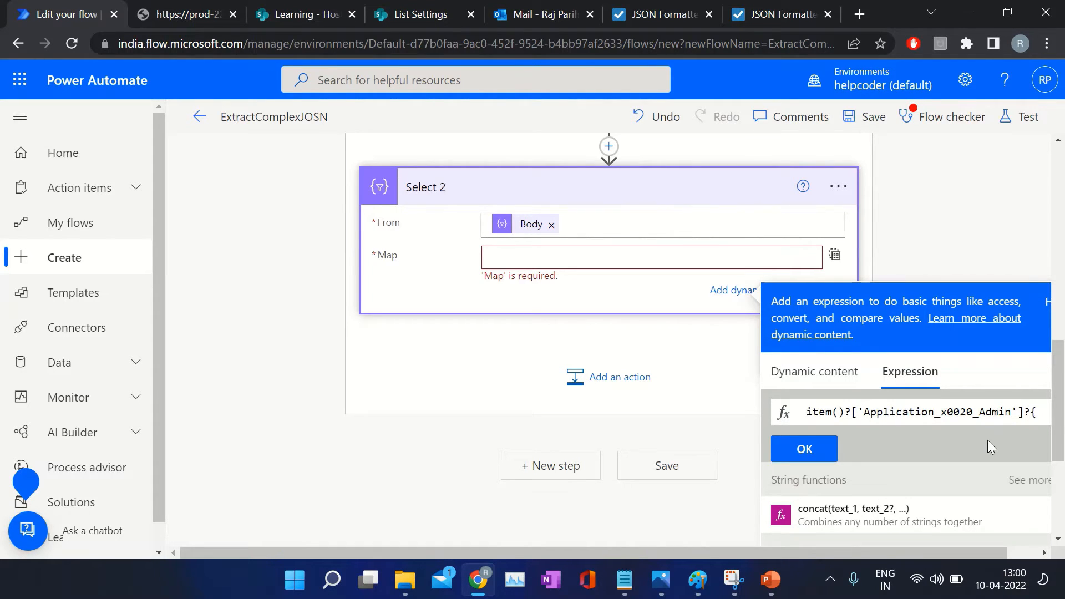
key("BackSpace")
type("['")
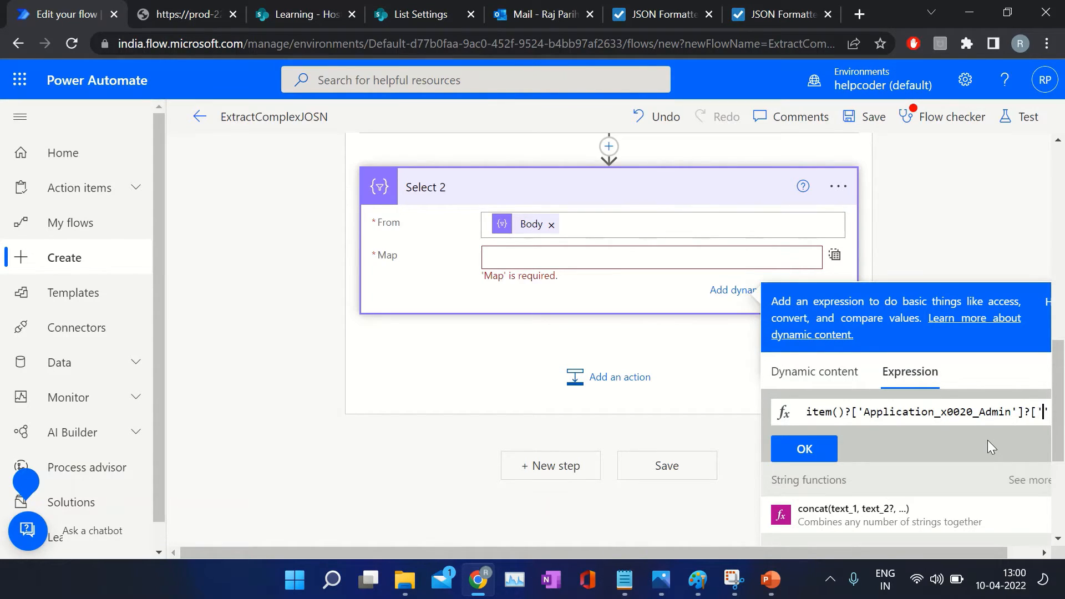
type("Email")
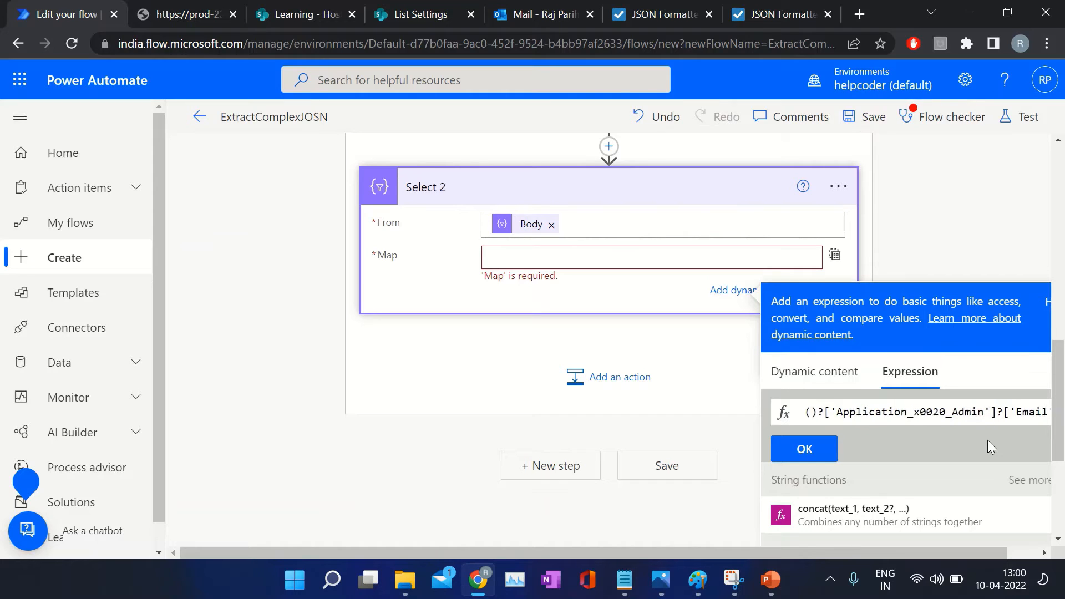
left_click(804, 450)
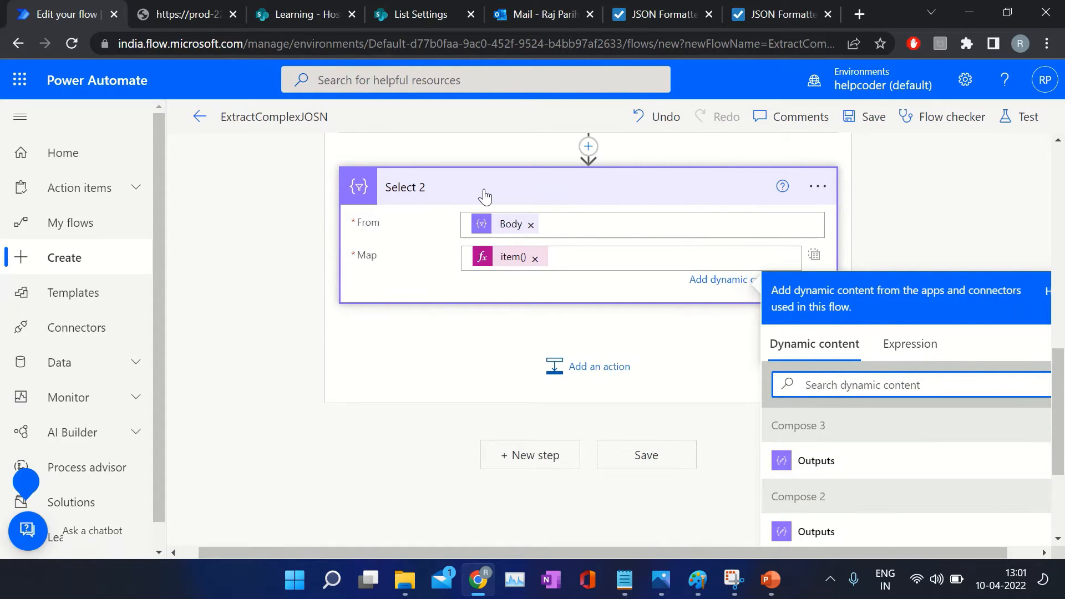
left_click(869, 215)
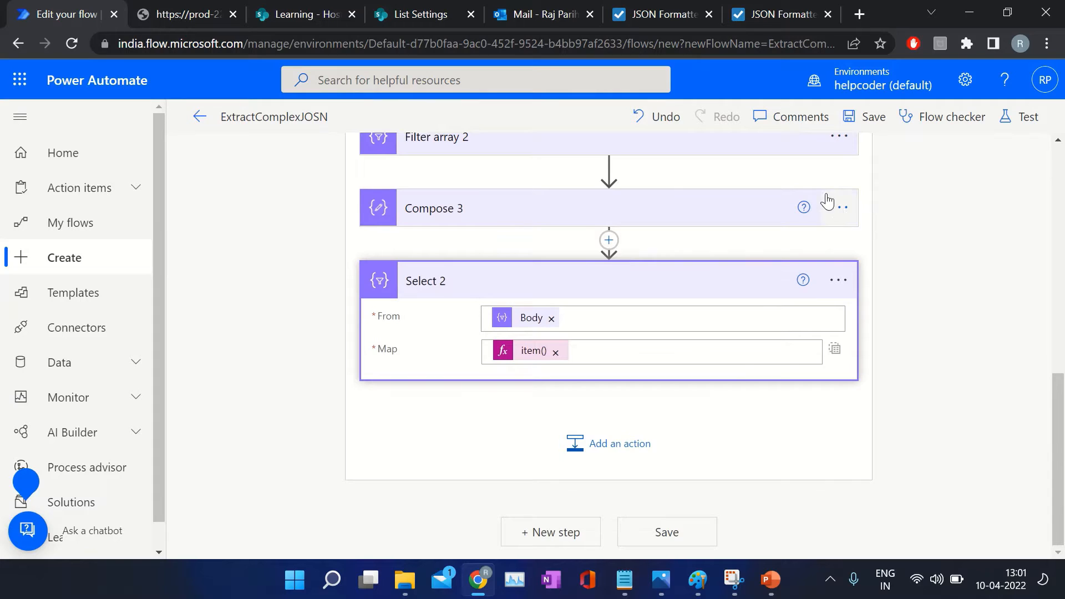
- Rename the Select 2 action to Col_App_Admin
left_click(838, 280)
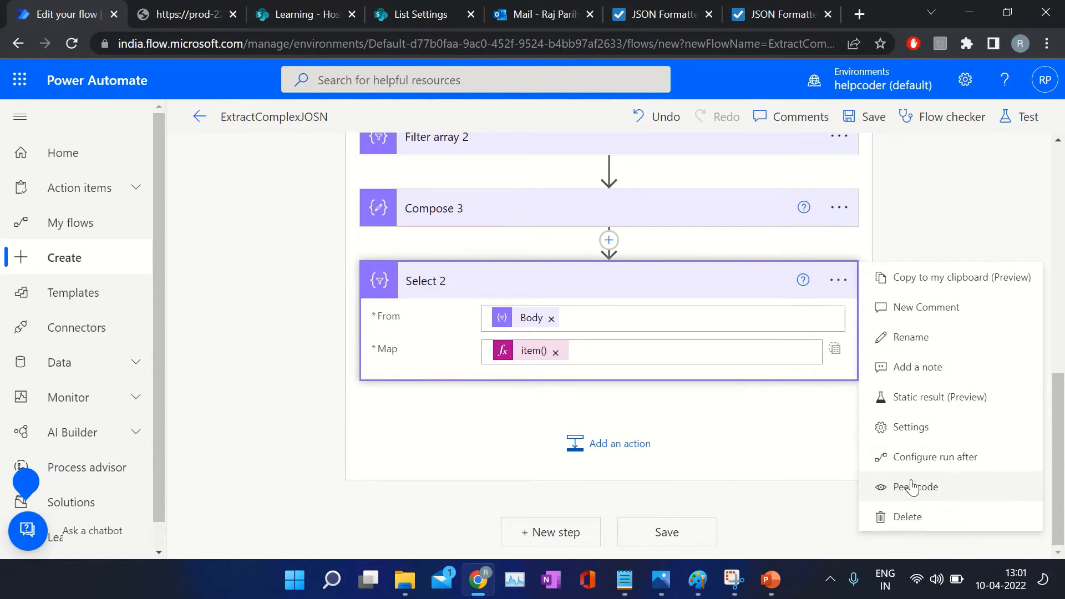
left_click(911, 337)
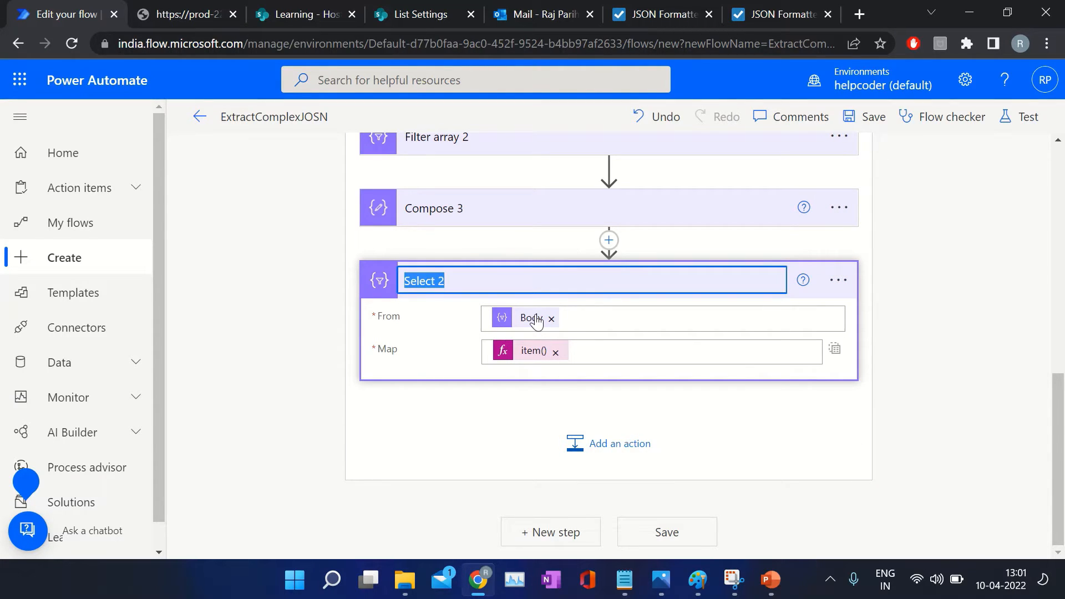
type("App")
type("ol")
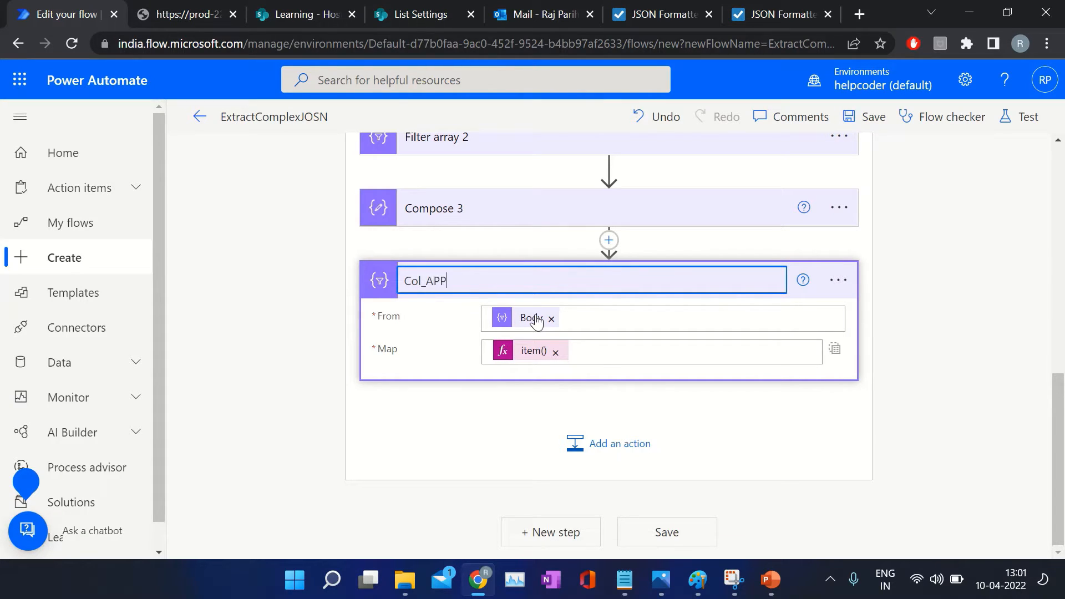
type("_App_Admin")
key("Return")
- Save the flow, run a manual test and open the resulting run
left_click(871, 117)
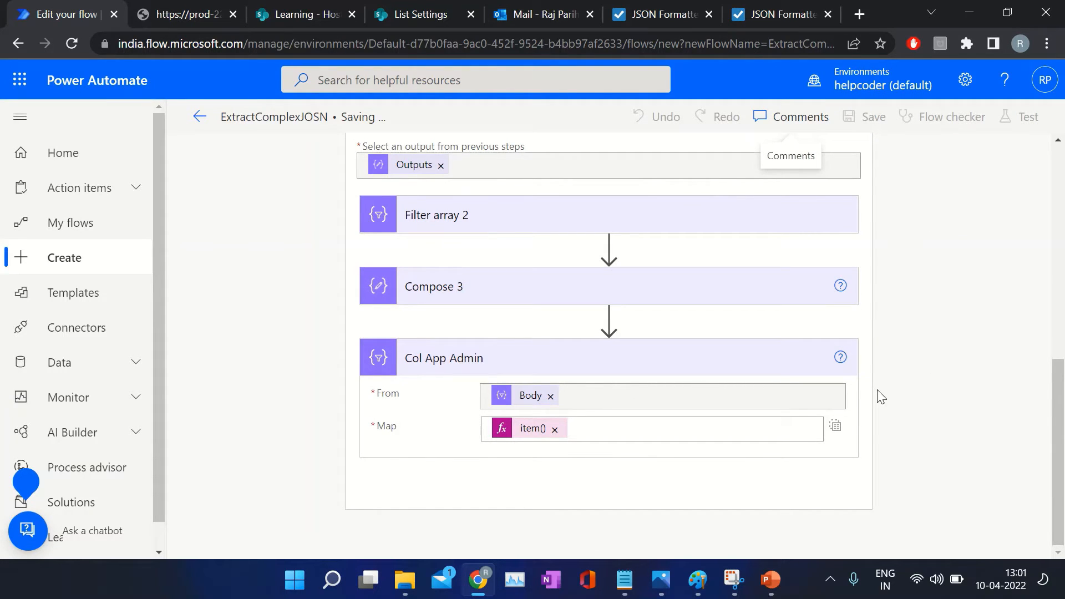
left_click(1027, 115)
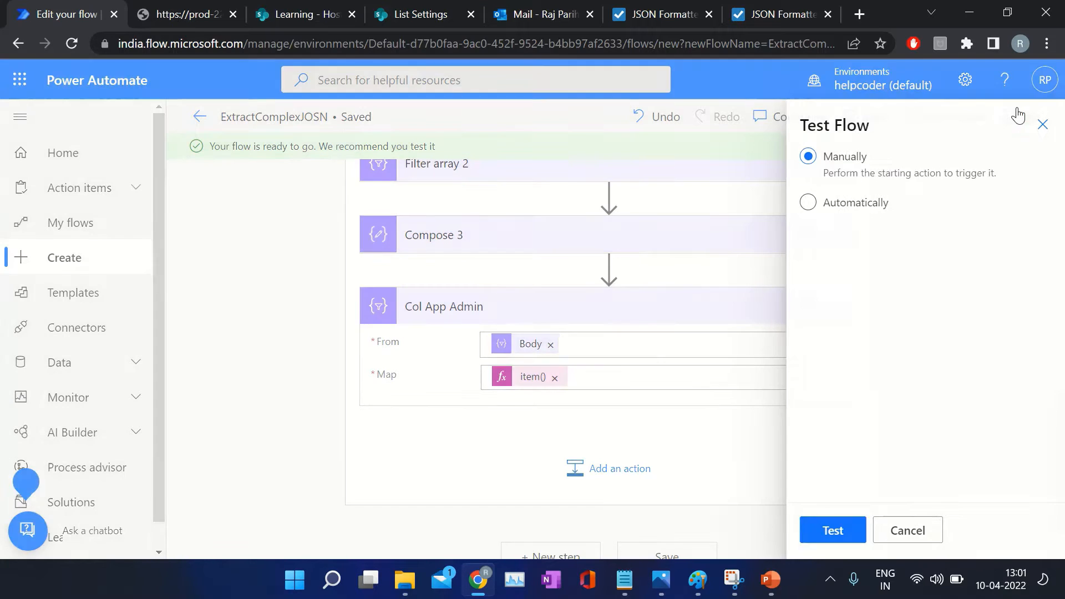
left_click(814, 538)
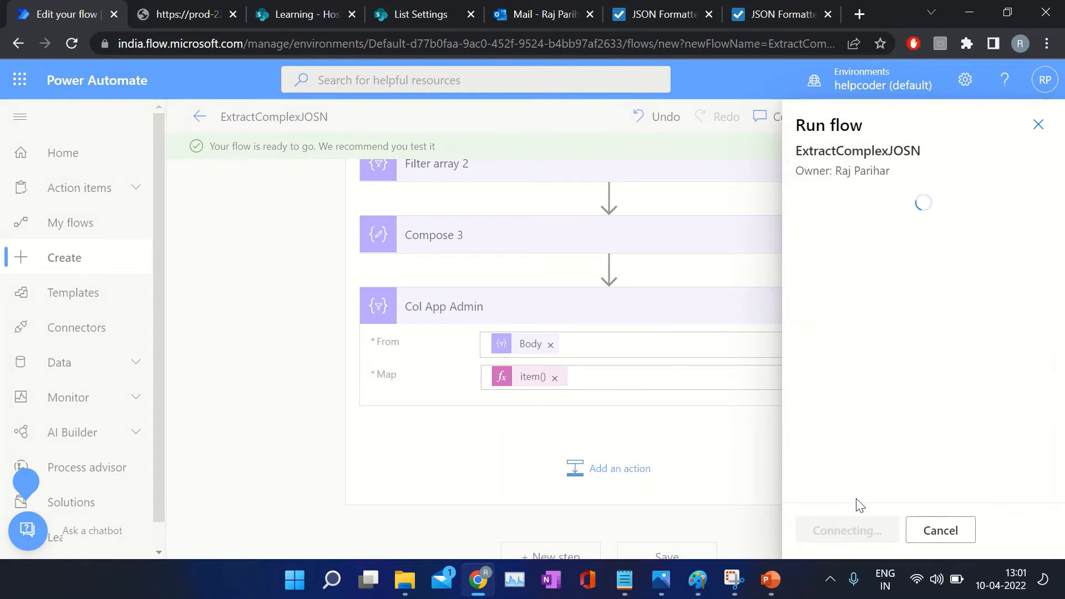
left_click(837, 518)
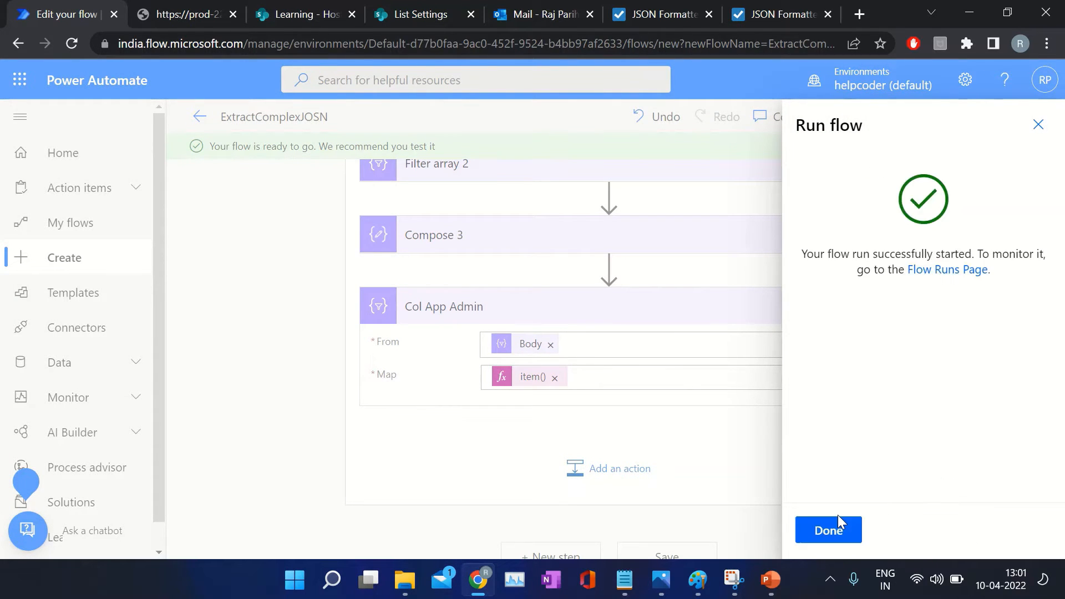
left_click(838, 519)
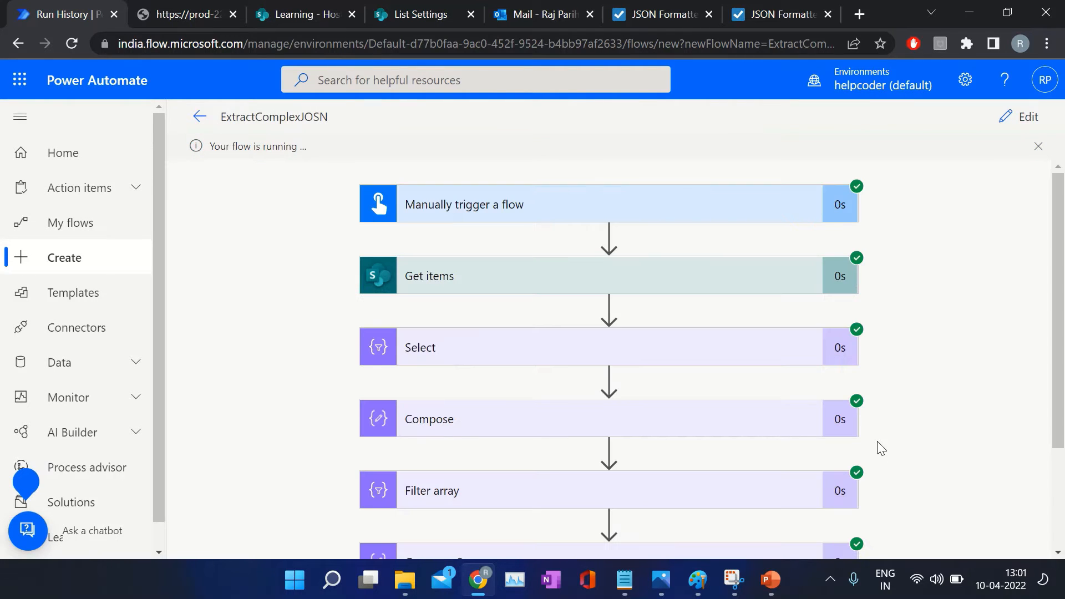
- Expand Apply to each and Filter array 2 in the run, and examine the owner emails in the Compose output
scroll(780, 362, "down", 3)
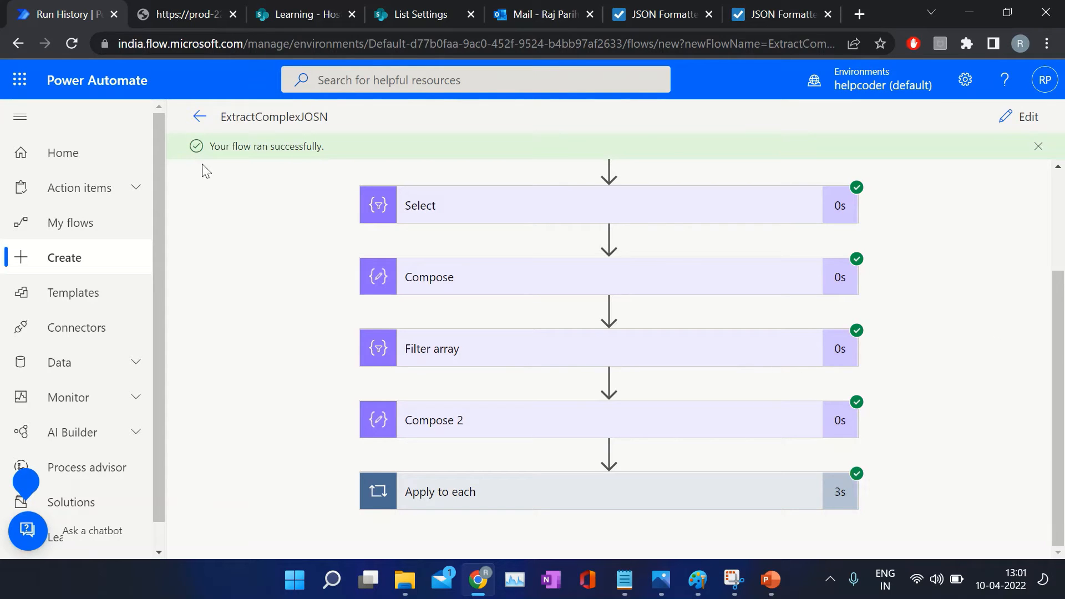
left_click(486, 490)
scroll(571, 369, "down", 5)
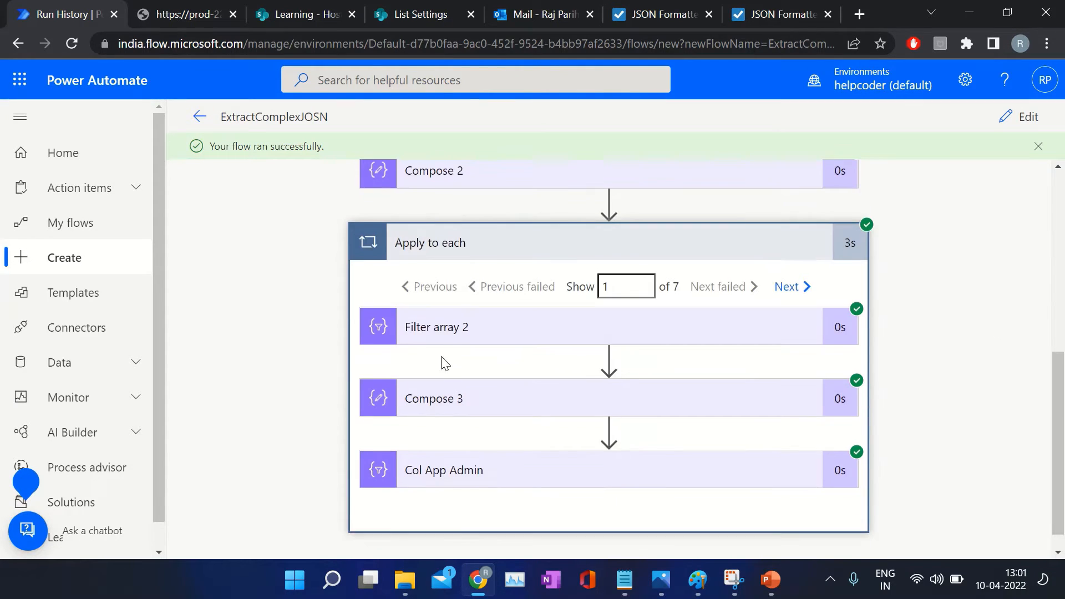
left_click(490, 336)
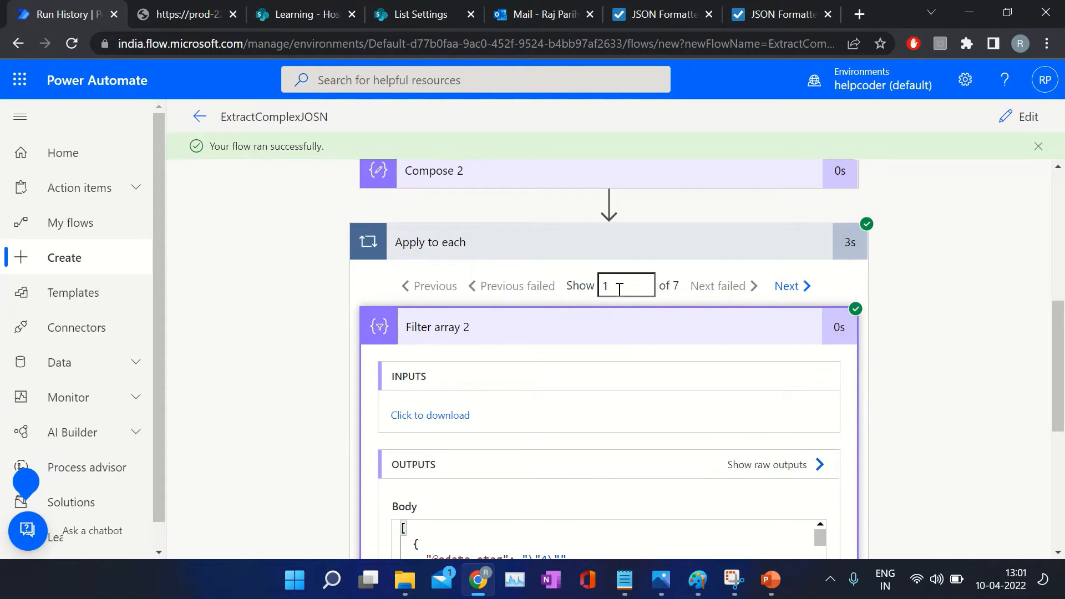
scroll(497, 380, "up", 5)
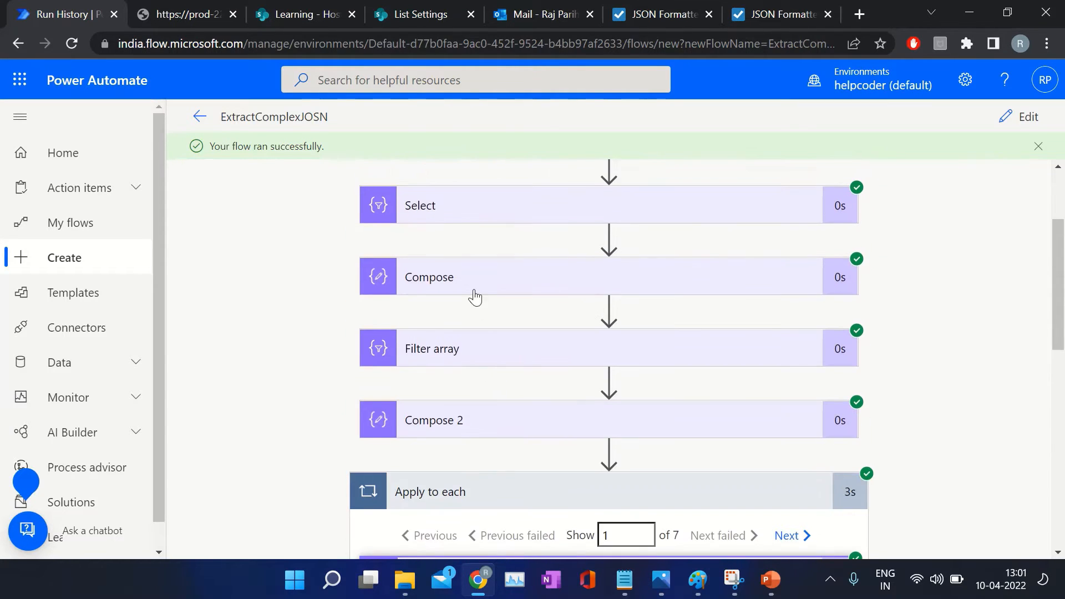
left_click(502, 280)
scroll(467, 433, "down", 1)
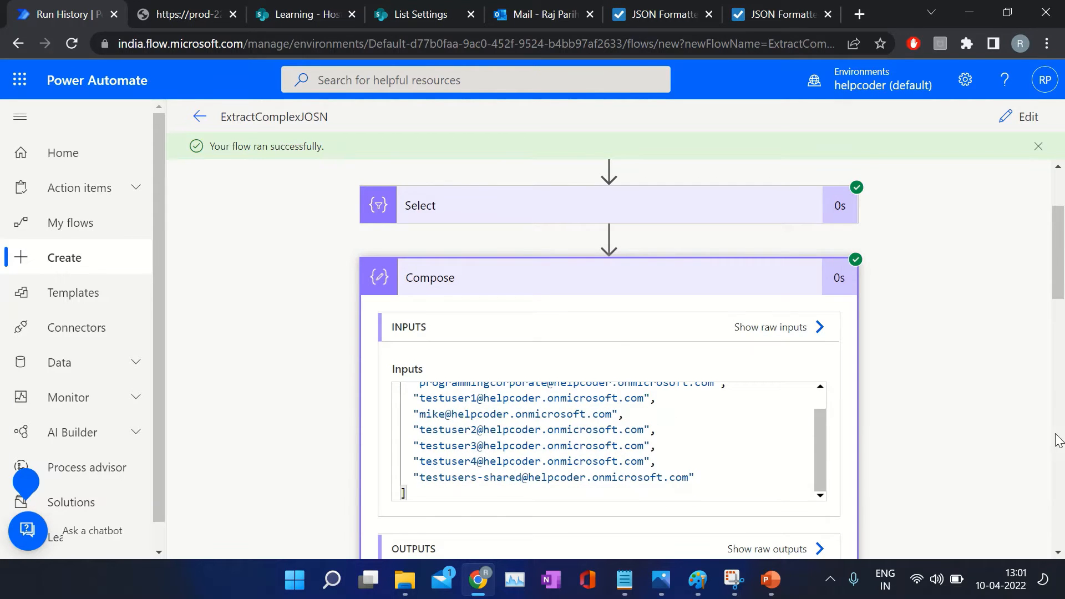
scroll(1058, 440, "down", 5)
left_click_drag(435, 380, 595, 380)
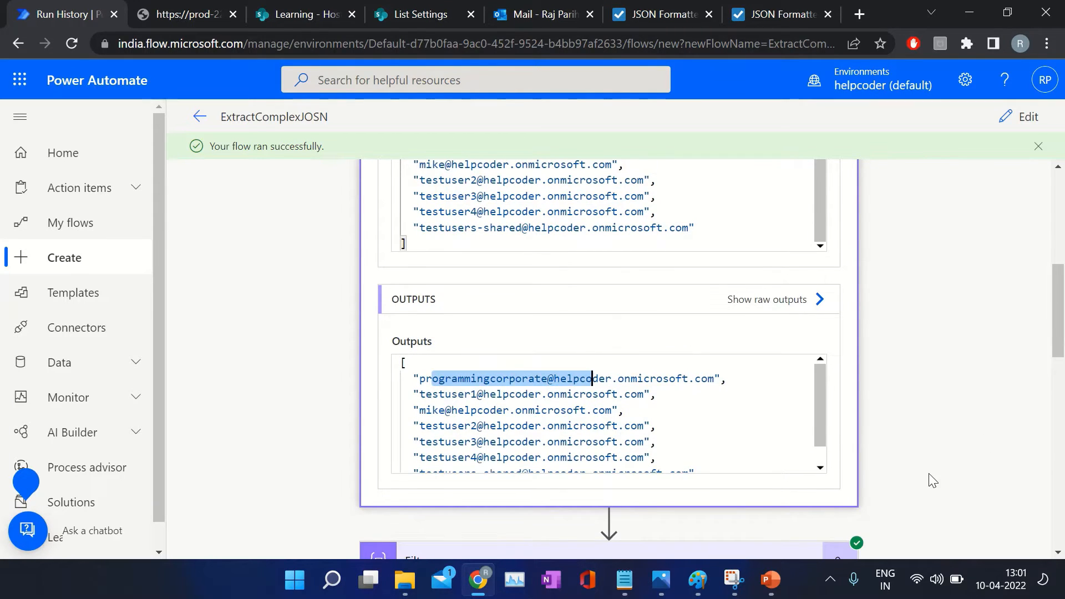
- Inspect the first iteration's Filter array 2 and Compose 3 outputs, and expand Col App Admin to read its extracted emails
scroll(935, 472, "down", 5)
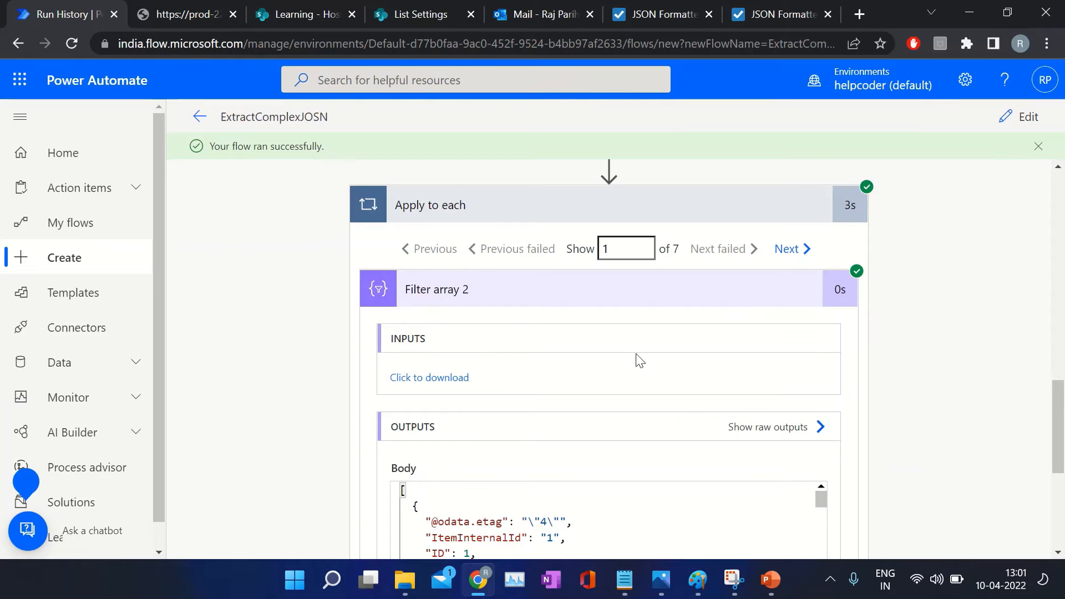
scroll(638, 360, "down", 3)
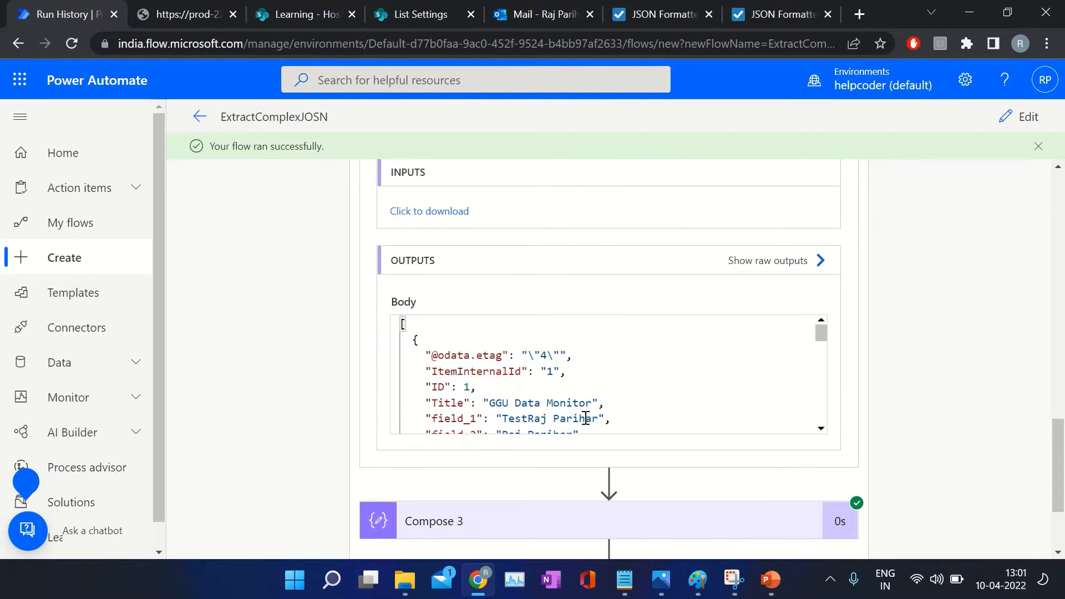
scroll(586, 418, "down", 5)
scroll(415, 409, "down", 4)
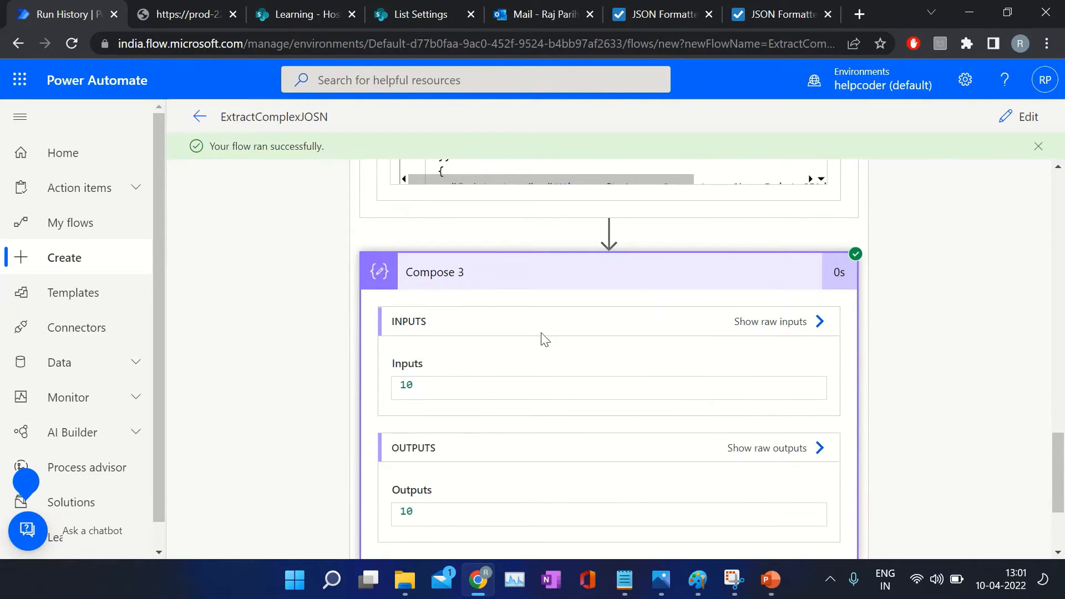
left_click(553, 279)
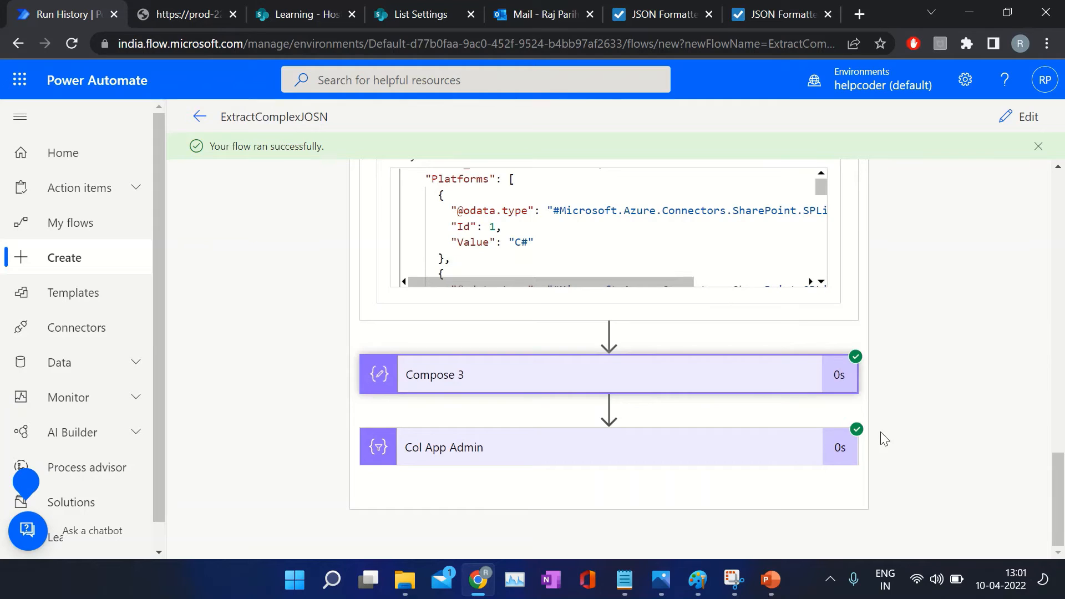
left_click(488, 451)
scroll(434, 387, "down", 5)
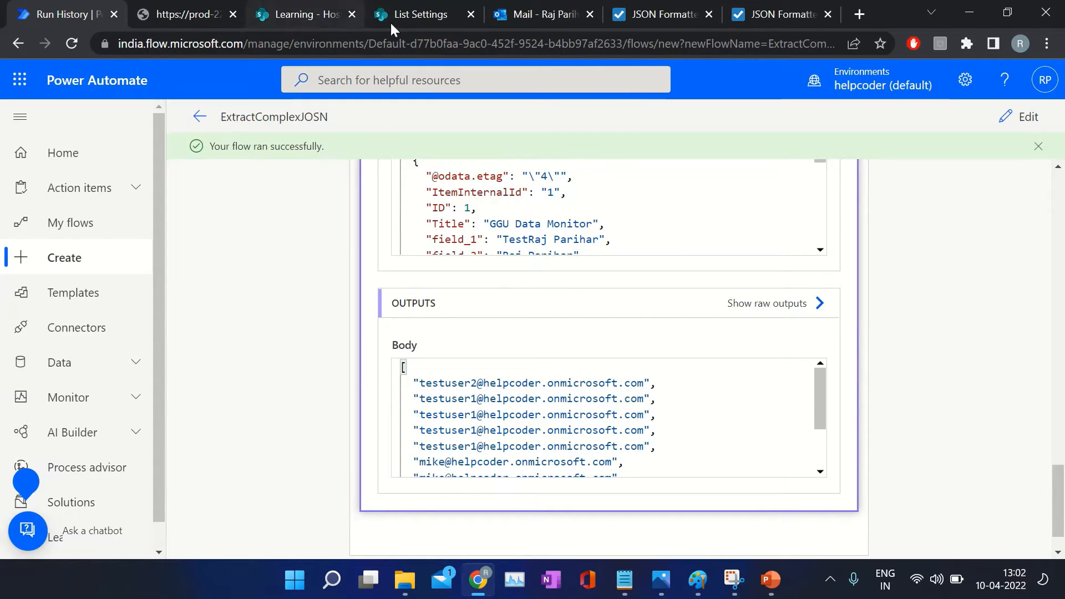
- Switch to the Hosted Application list in SharePoint and filter App owner Email ID to only the programmingcorporate account
left_click(318, 16)
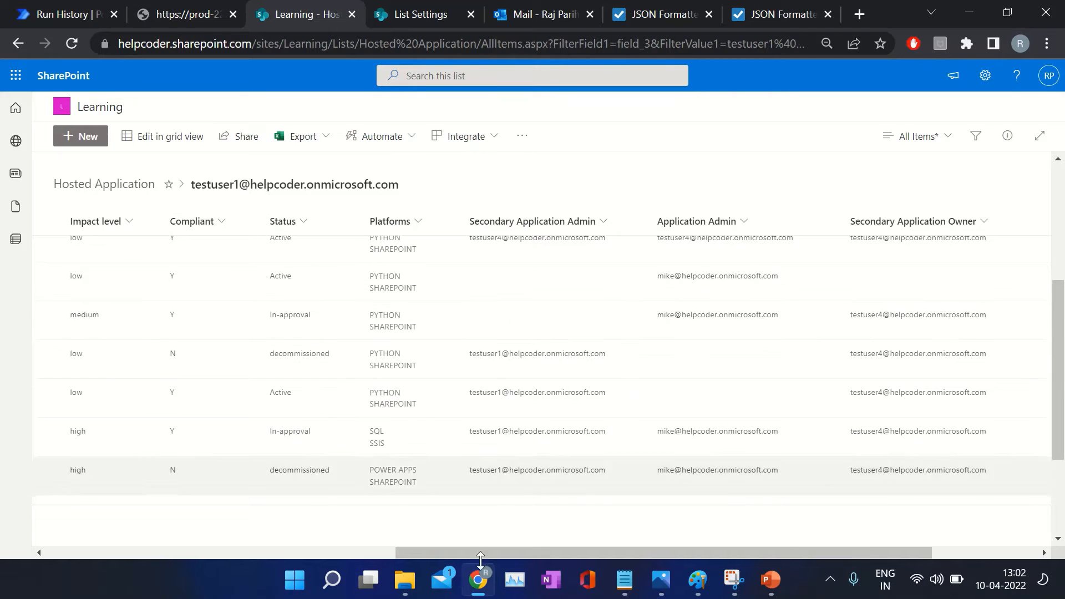
left_click_drag(508, 557, 166, 553)
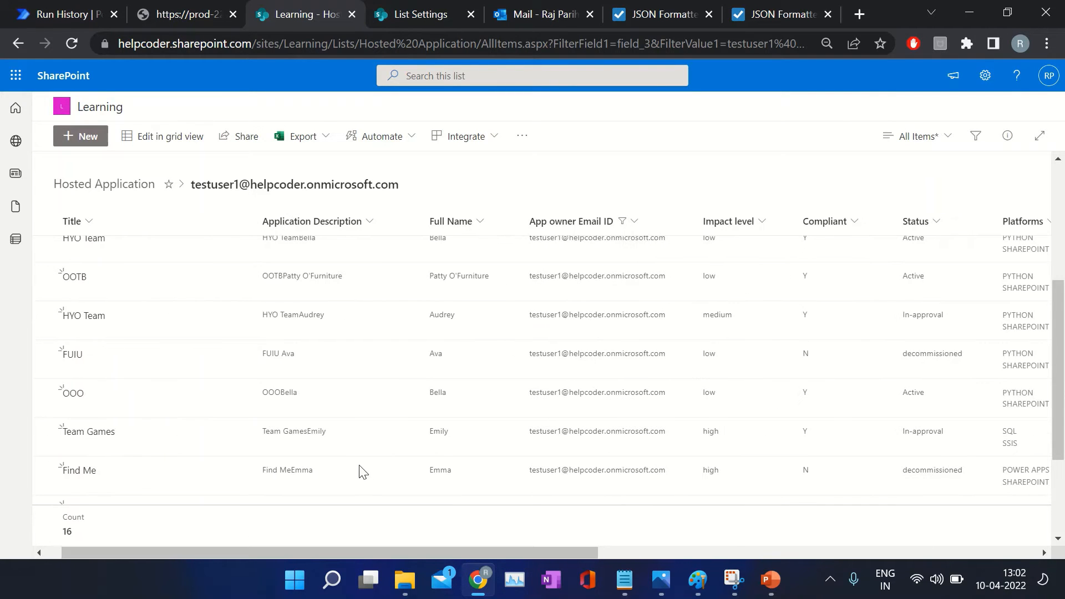
left_click(620, 222)
left_click(589, 300)
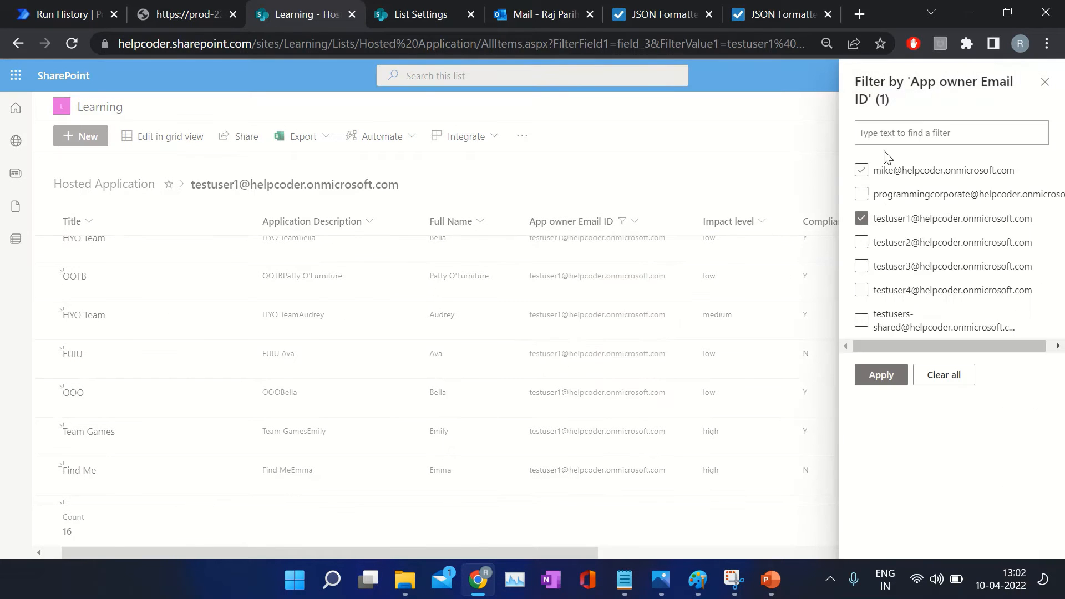
left_click(862, 218)
left_click(862, 193)
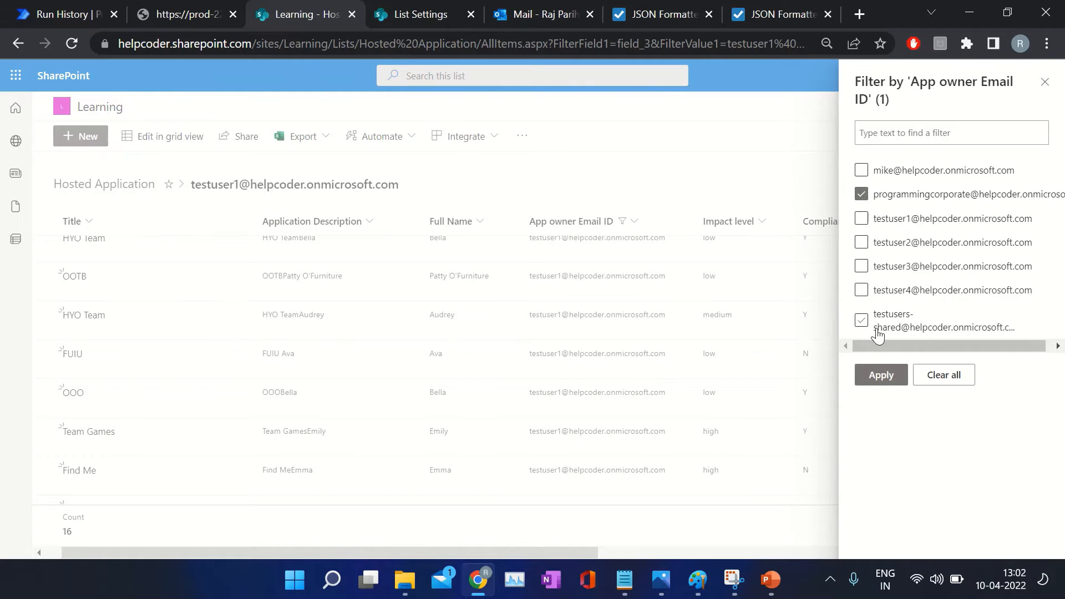
left_click(881, 375)
- Compare the filtered list's Application Admin values with the emails in the Col App Admin output of the Power Automate run
left_click_drag(209, 551, 577, 545)
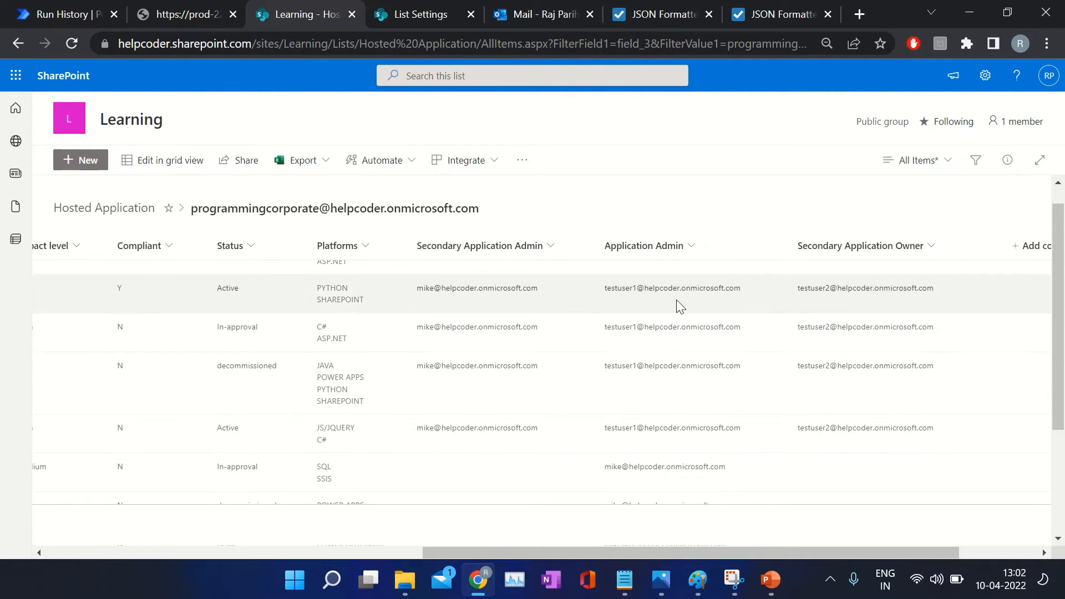
scroll(688, 361, "down", 2)
scroll(692, 392, "down", 1)
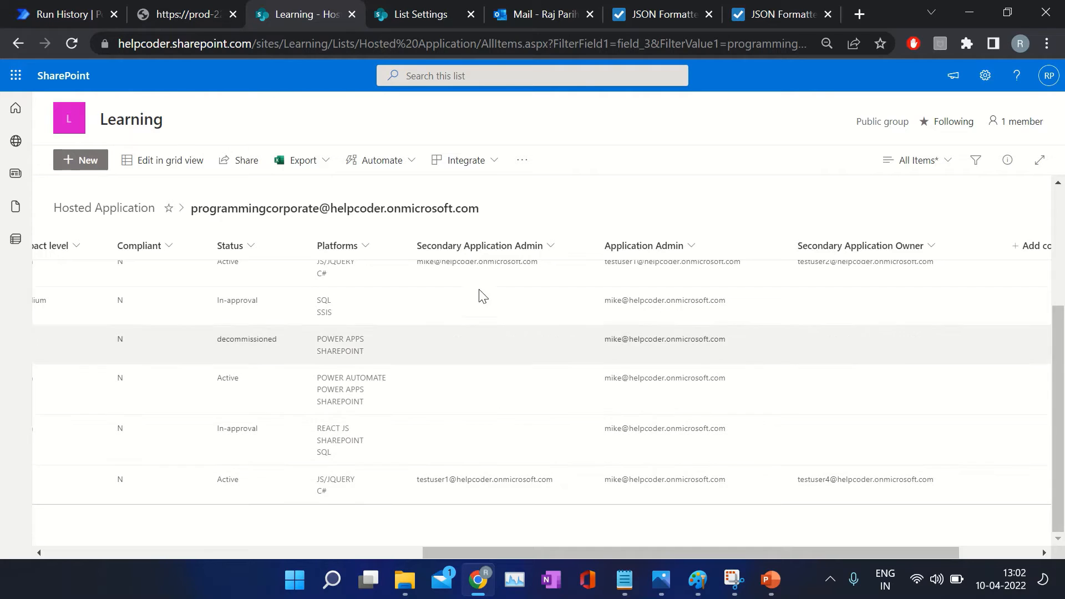
scroll(871, 361, "up", 3)
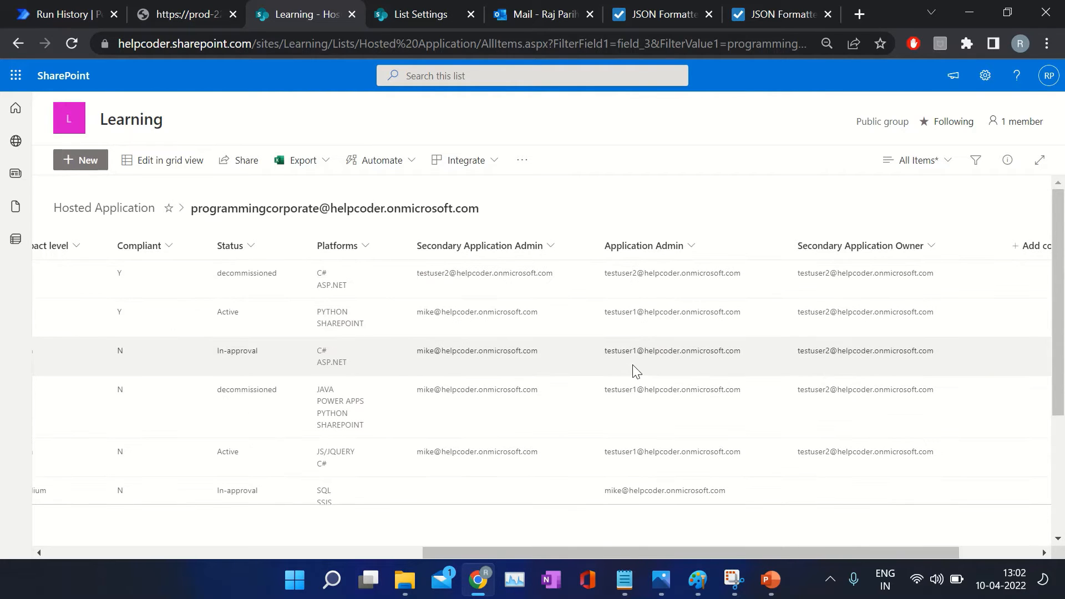
left_click(55, 15)
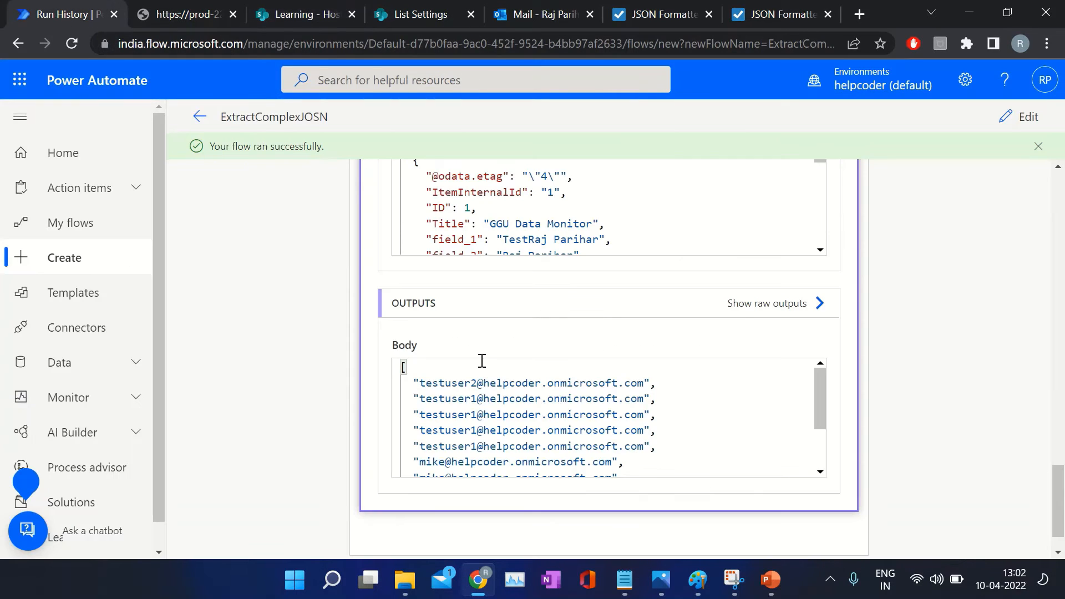
scroll(542, 417, "down", 3)
scroll(495, 423, "up", 3)
left_click_drag(422, 401, 624, 428)
- Reopen the flow for editing and add a Data Operation Compose action after Col App Admin inside Apply to each
left_click(1022, 116)
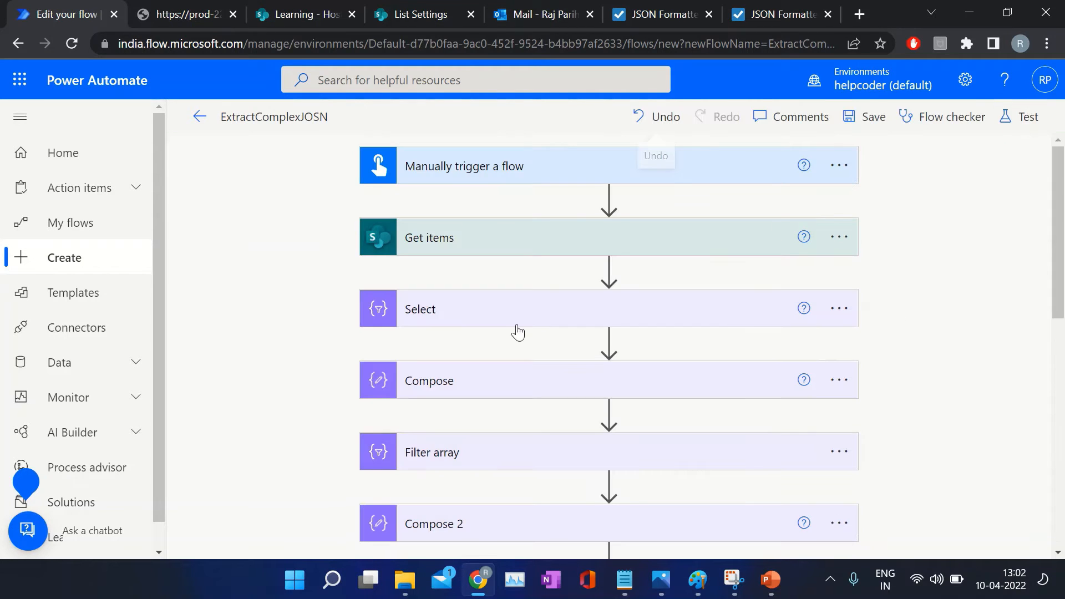
scroll(510, 416, "down", 10)
left_click(616, 425)
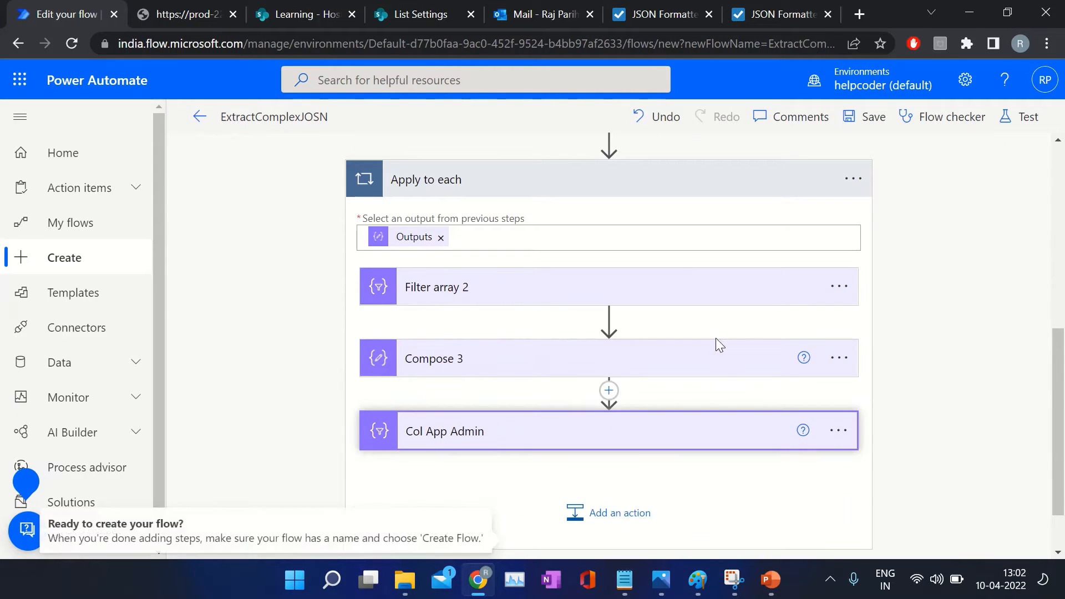
scroll(616, 438, "down", 1)
left_click(614, 457)
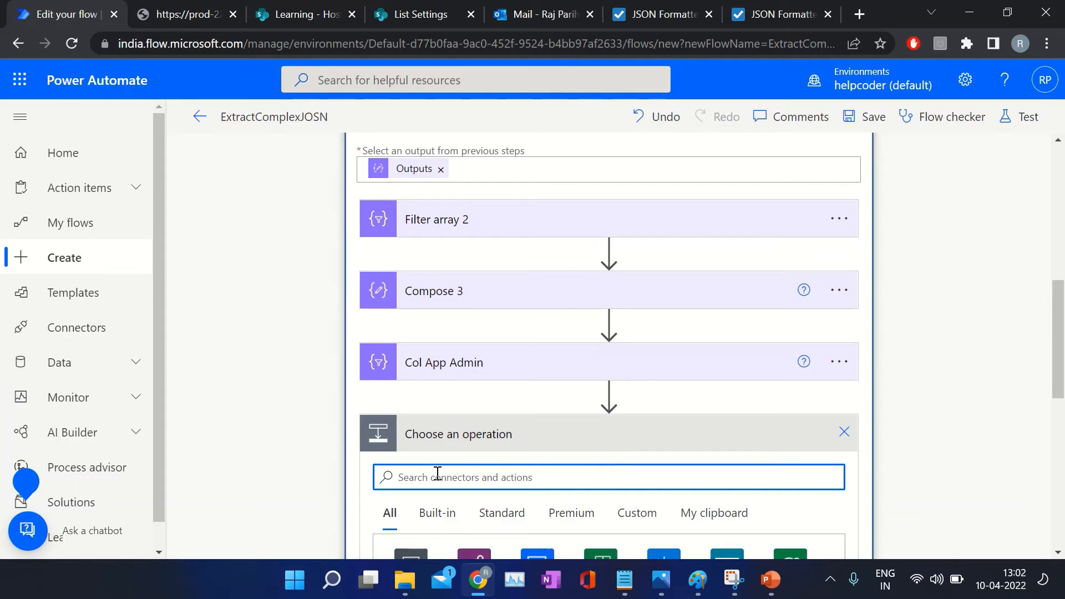
type("compose")
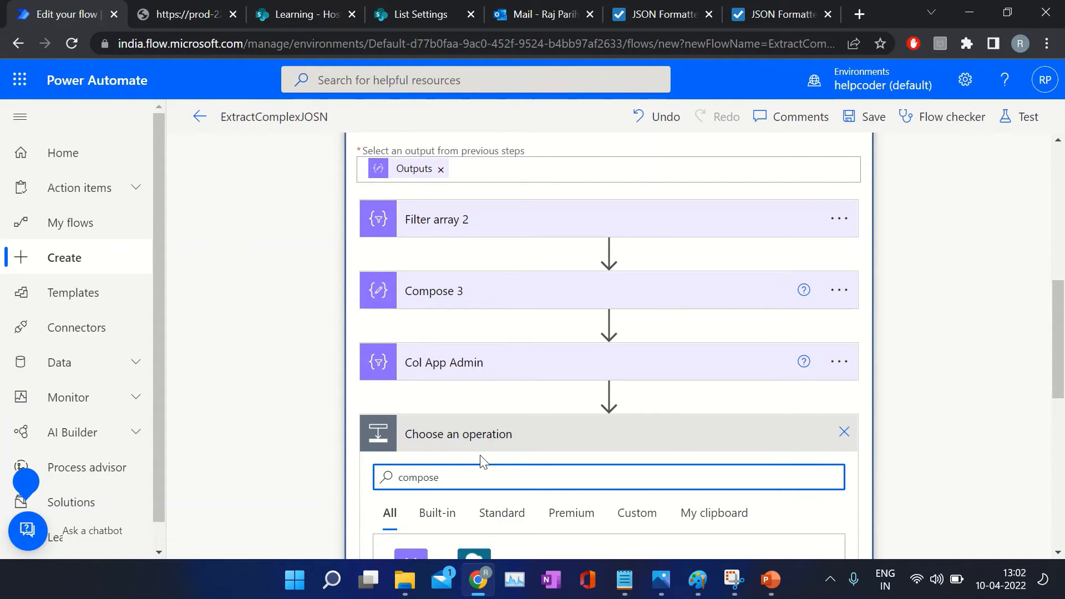
scroll(438, 449, "down", 5)
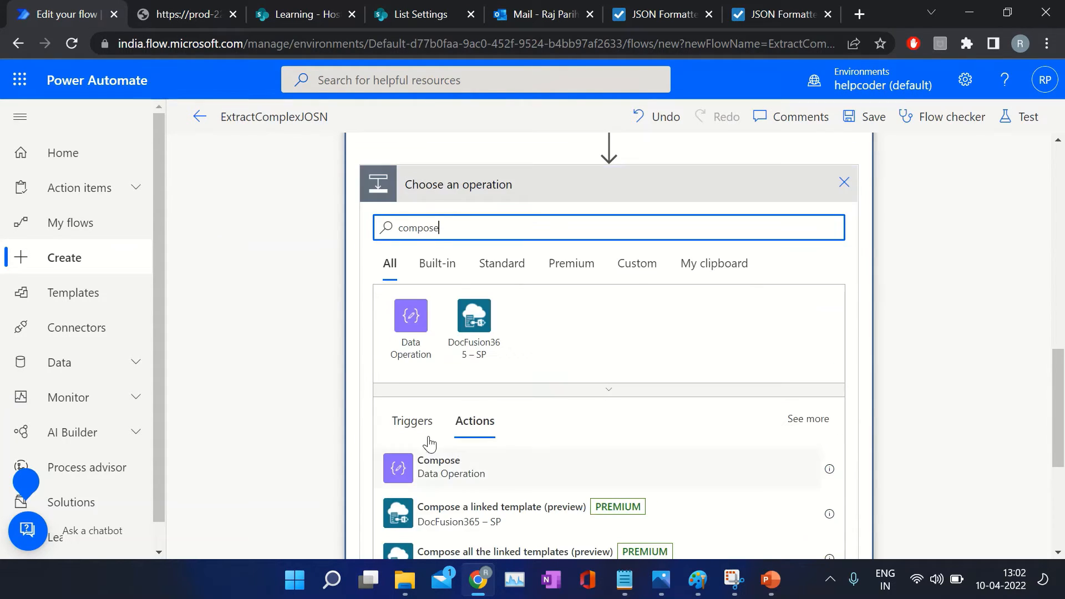
left_click(430, 457)
- Set the Compose 4 input to a union expression that takes the Col App Admin output as both arguments
left_click(604, 351)
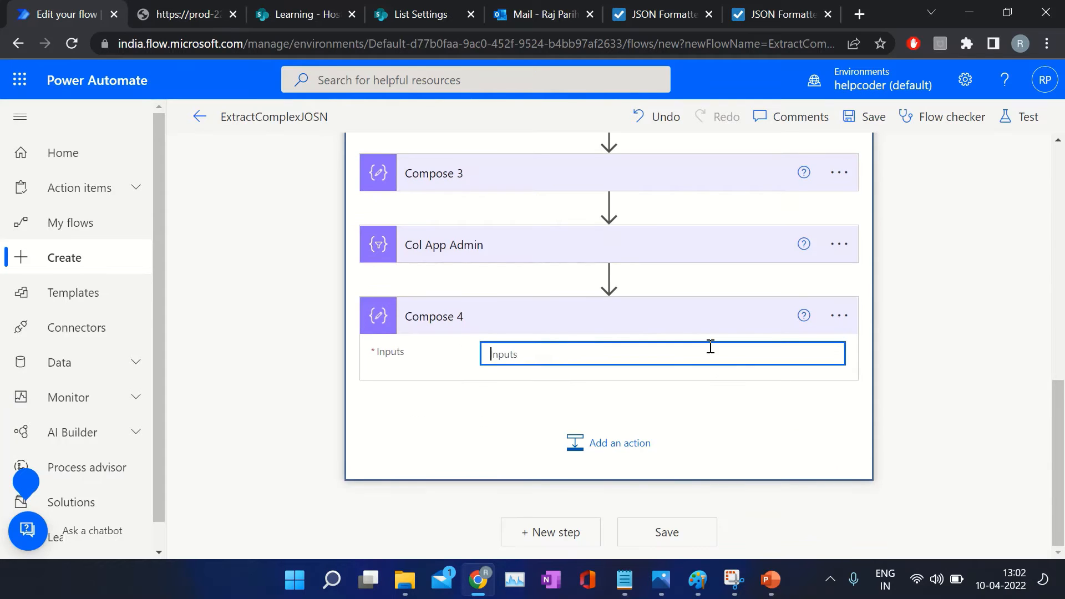
left_click(922, 441)
left_click(841, 494)
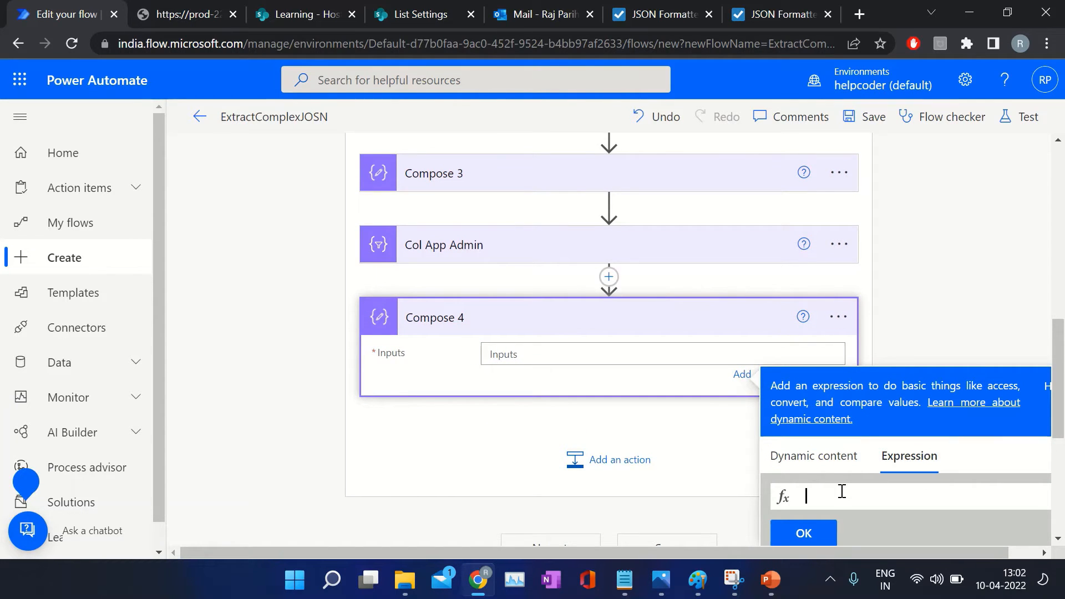
type("union(")
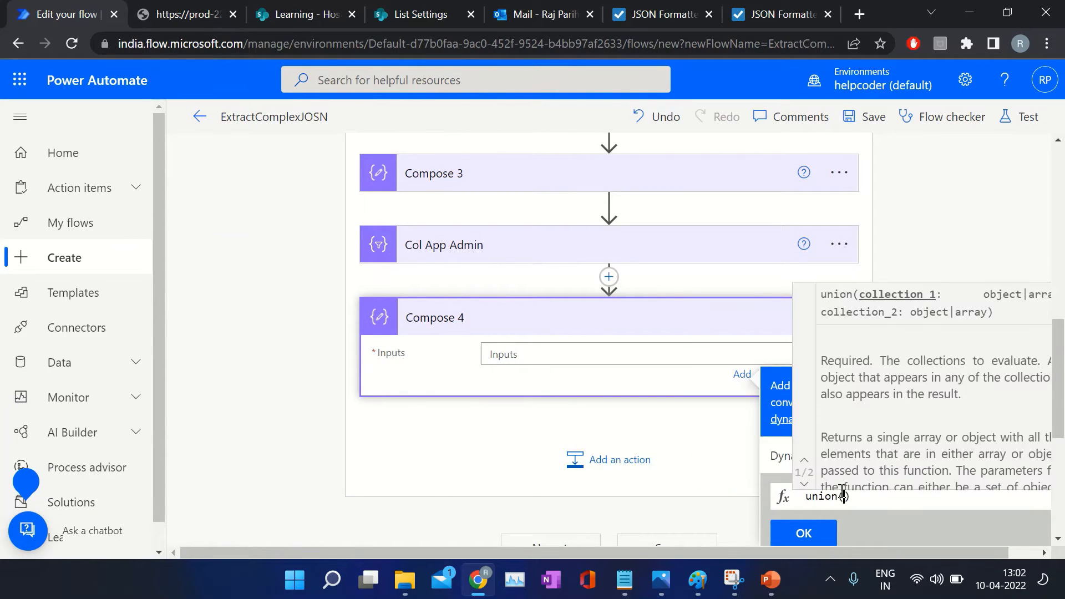
left_click(778, 455)
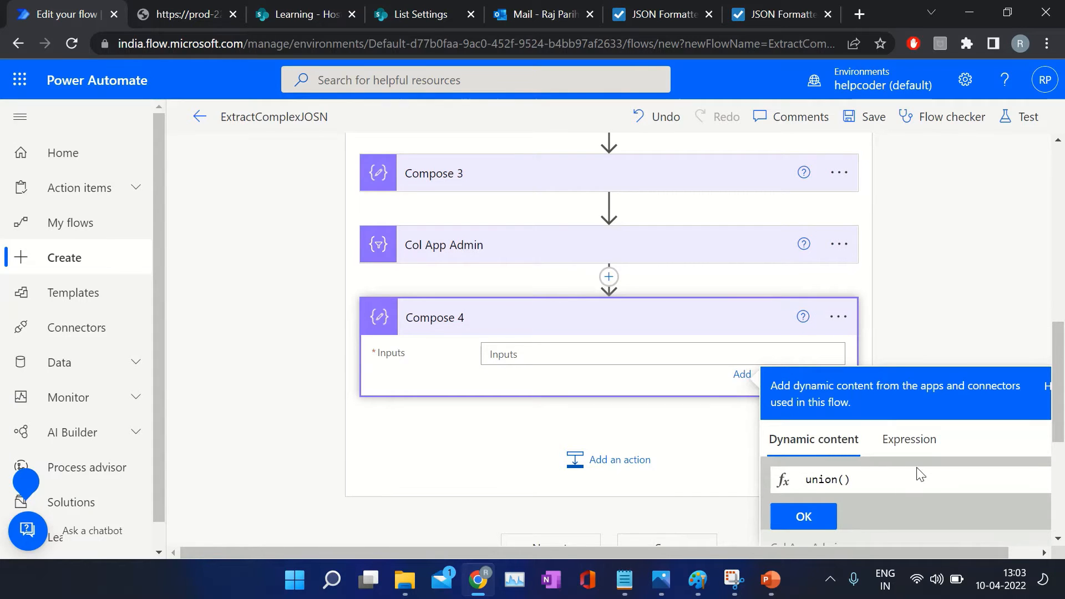
scroll(918, 473, "down", 2)
left_click(807, 419)
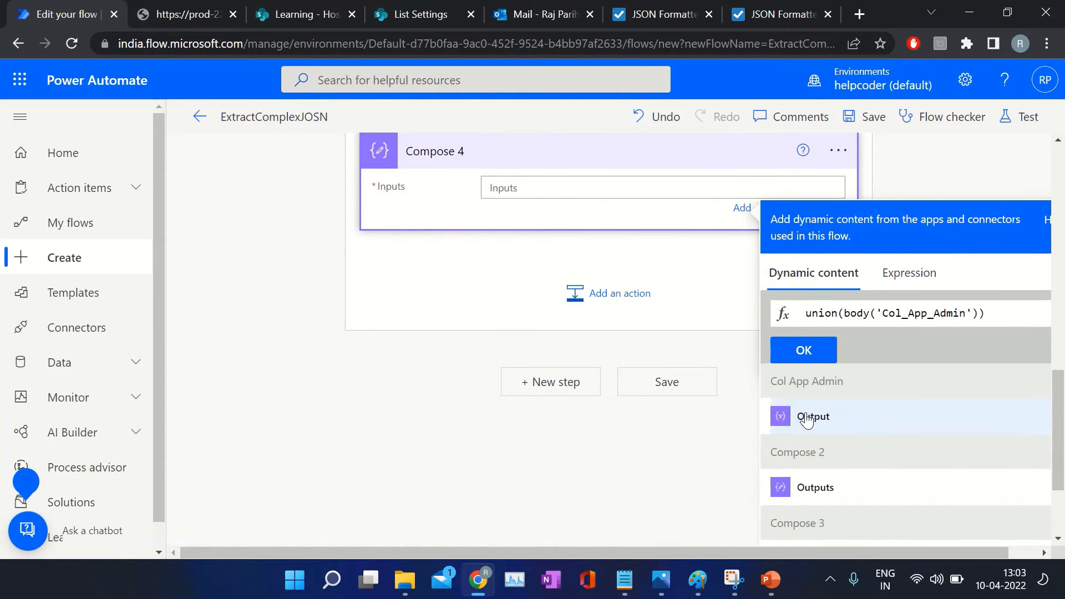
type(",")
left_click(807, 420)
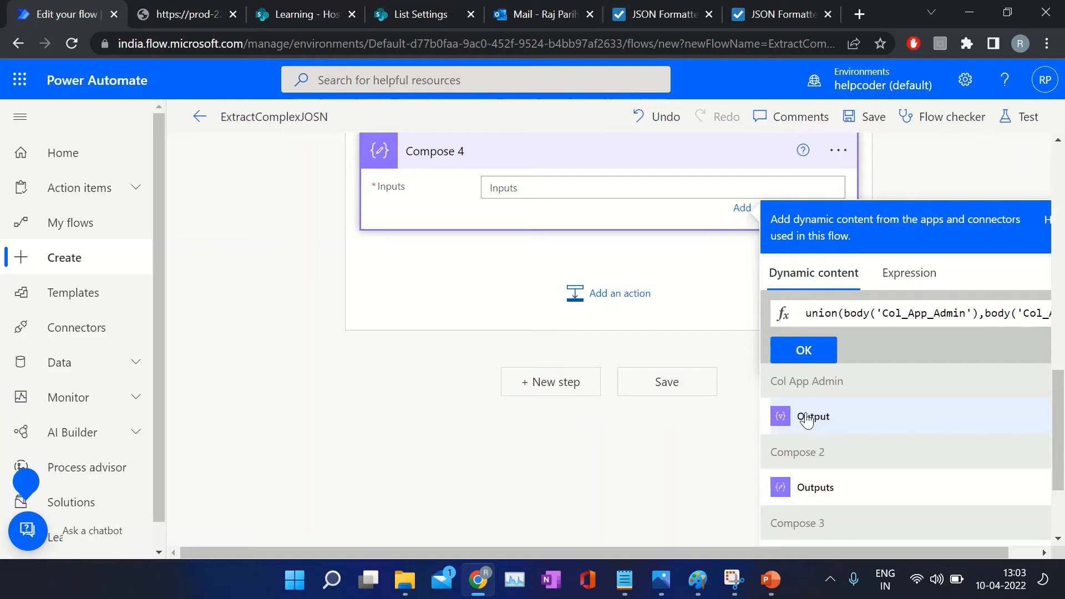
left_click(804, 350)
scroll(682, 358, "up", 2)
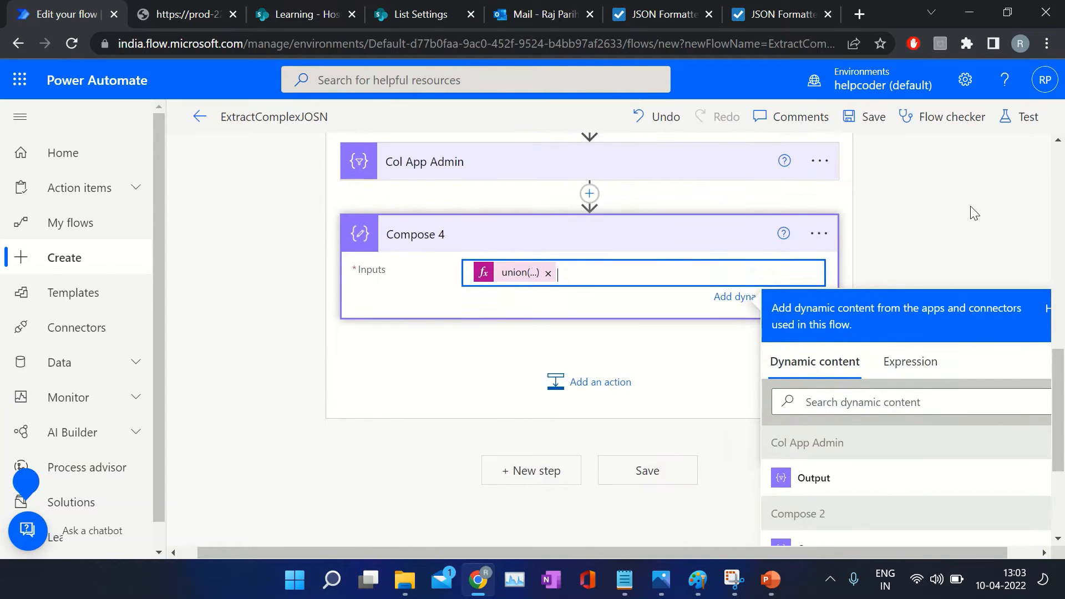
left_click(393, 194)
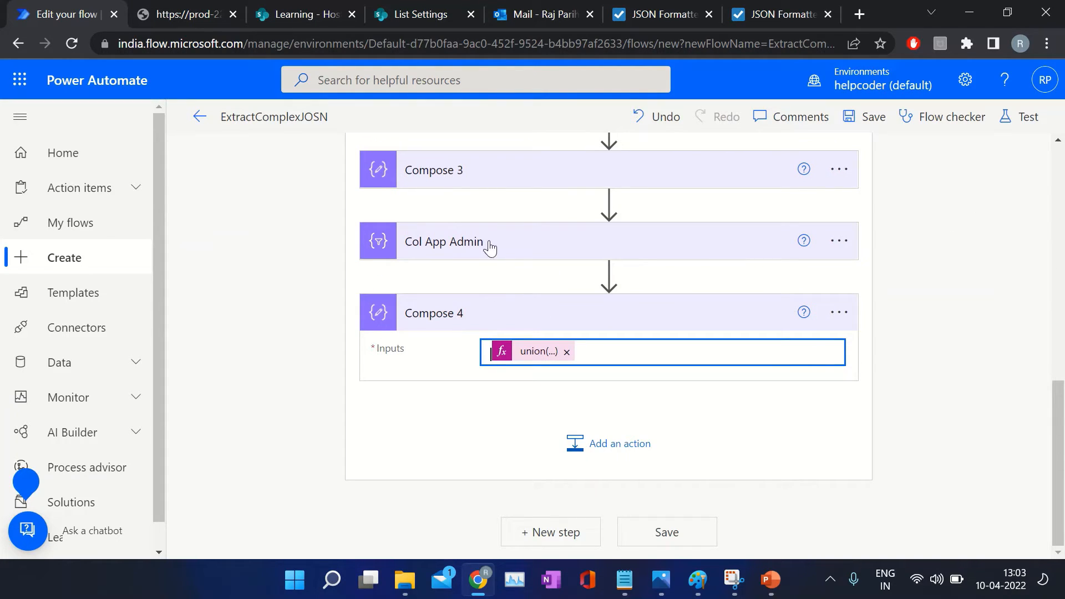
- Save the flow, run a manual test and open the resulting run
left_click(1030, 117)
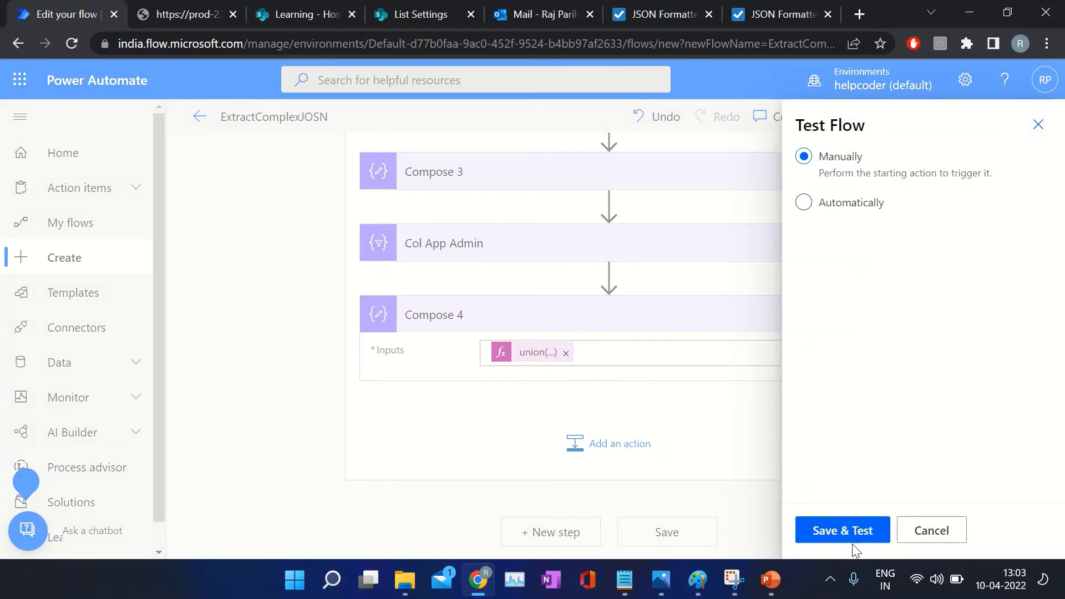
left_click(855, 533)
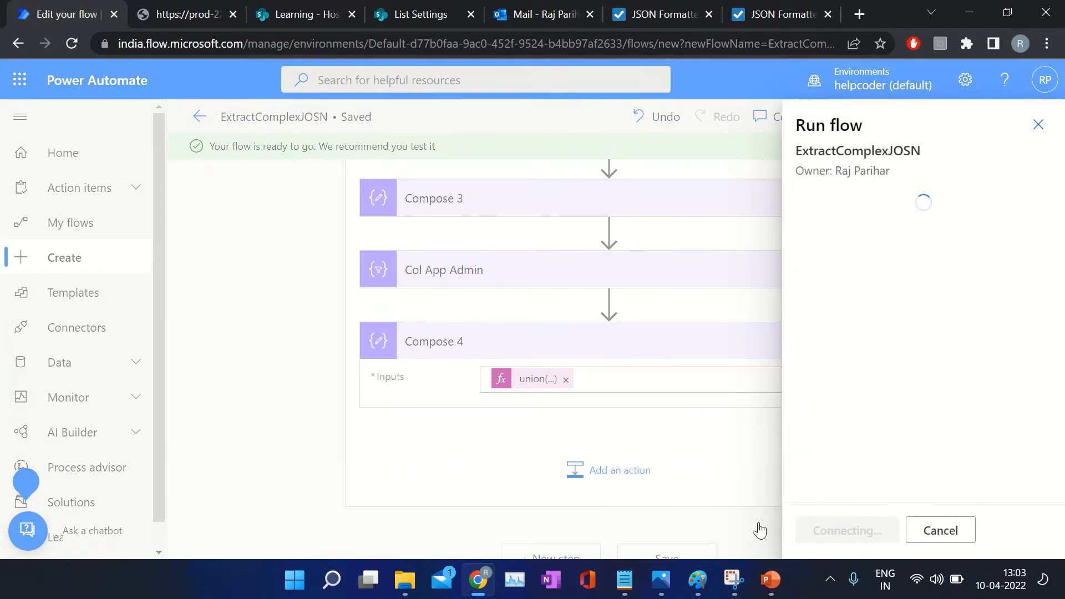
left_click(827, 538)
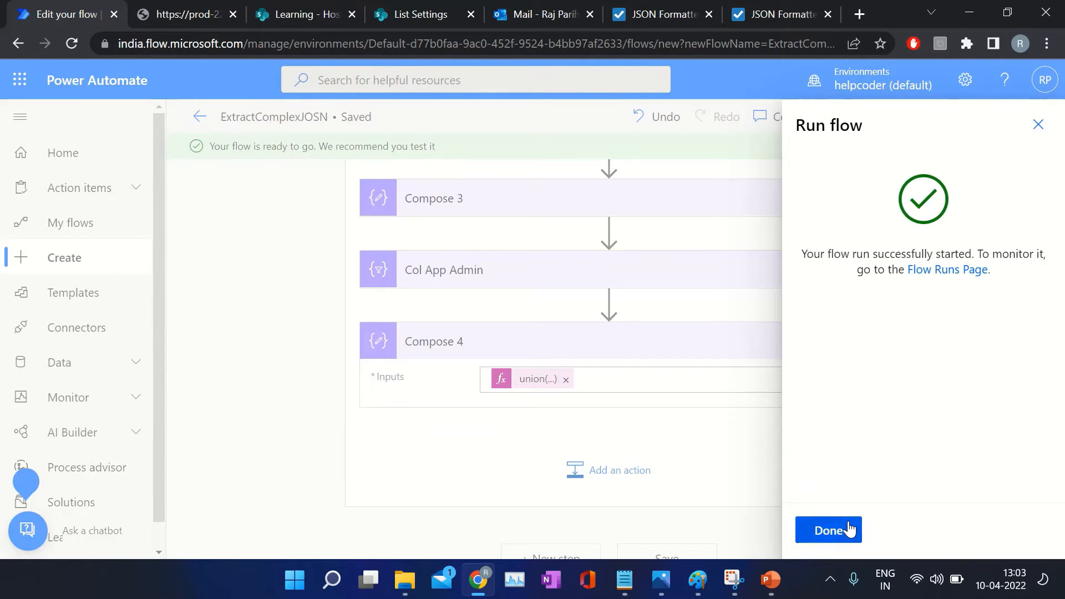
left_click(844, 528)
- Expand Apply to each in the run and check the first iteration's Compose 3 output
scroll(357, 424, "down", 3)
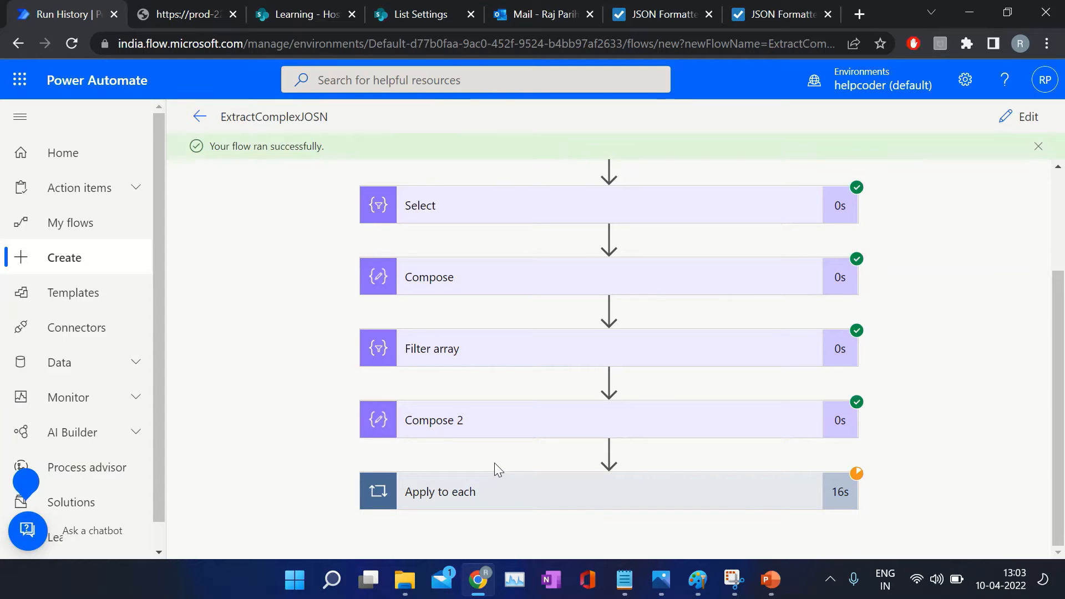
left_click(499, 492)
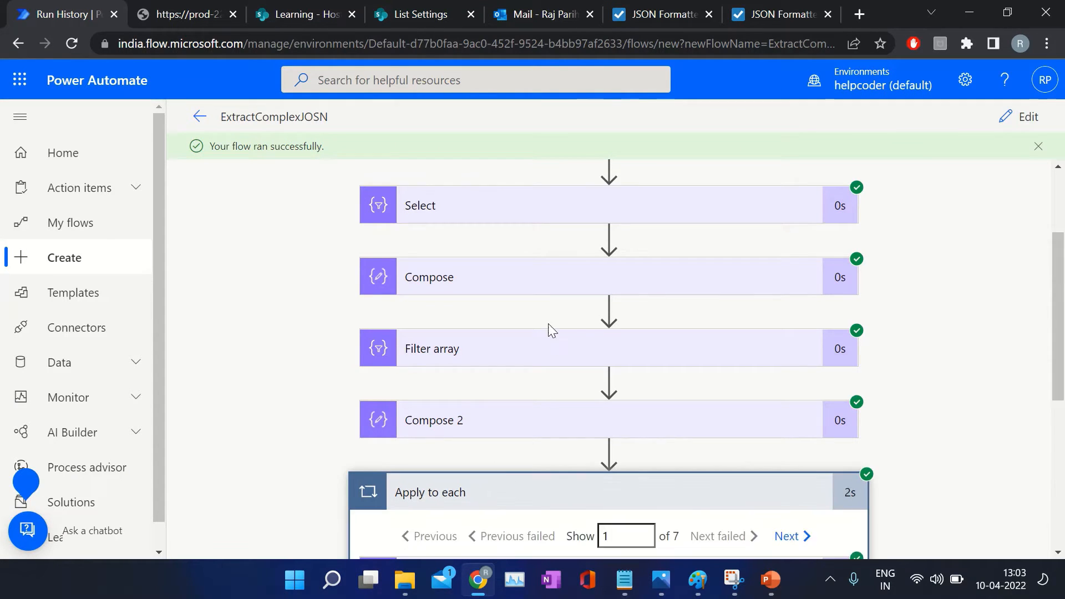
scroll(548, 328, "down", 5)
left_click(473, 305)
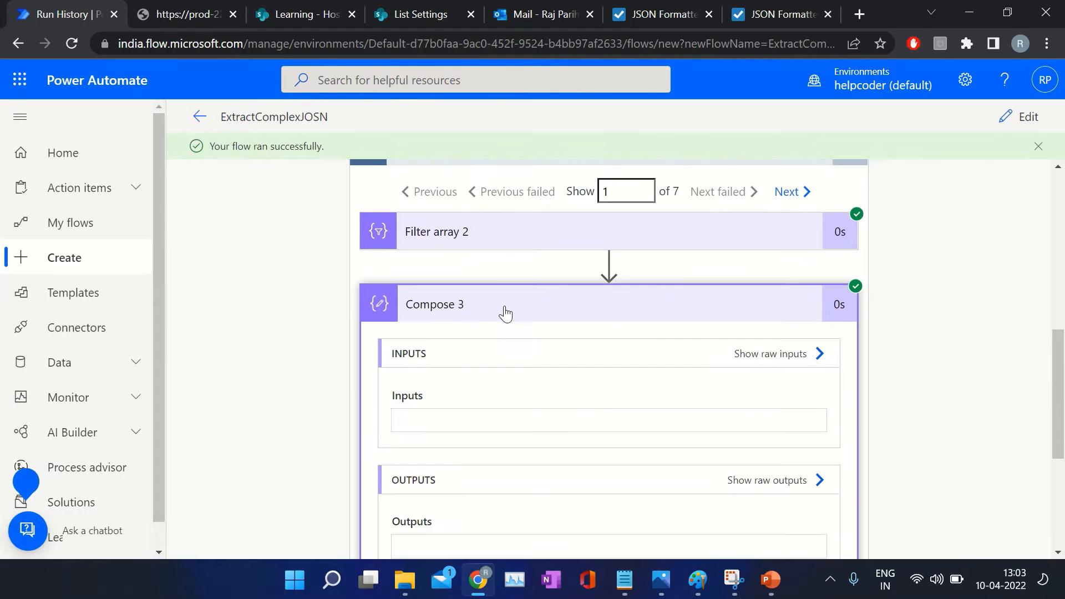
scroll(446, 391, "down", 1)
scroll(518, 276, "up", 1)
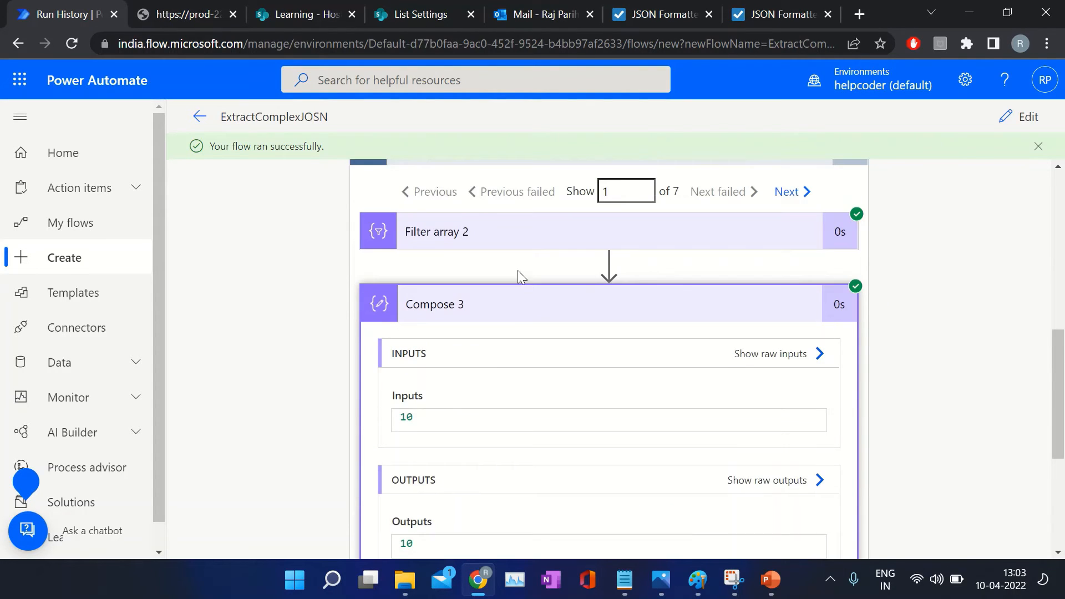
left_click(506, 307)
- Examine the first iteration's Col App Admin inputs and extracted emails, and collapse the action
left_click(480, 375)
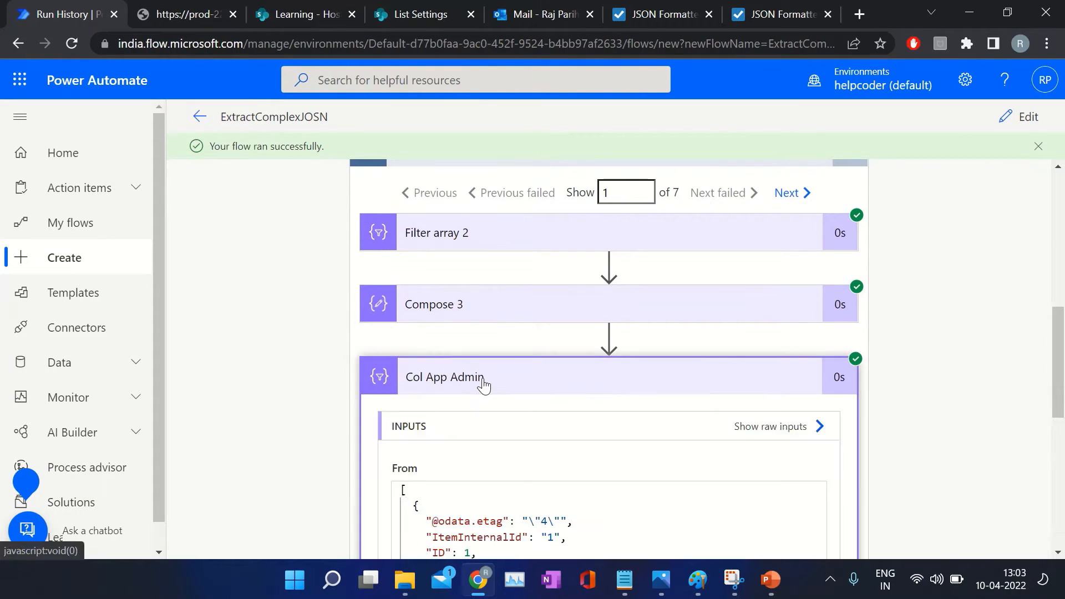
scroll(481, 383, "down", 4)
scroll(489, 276, "down", 4)
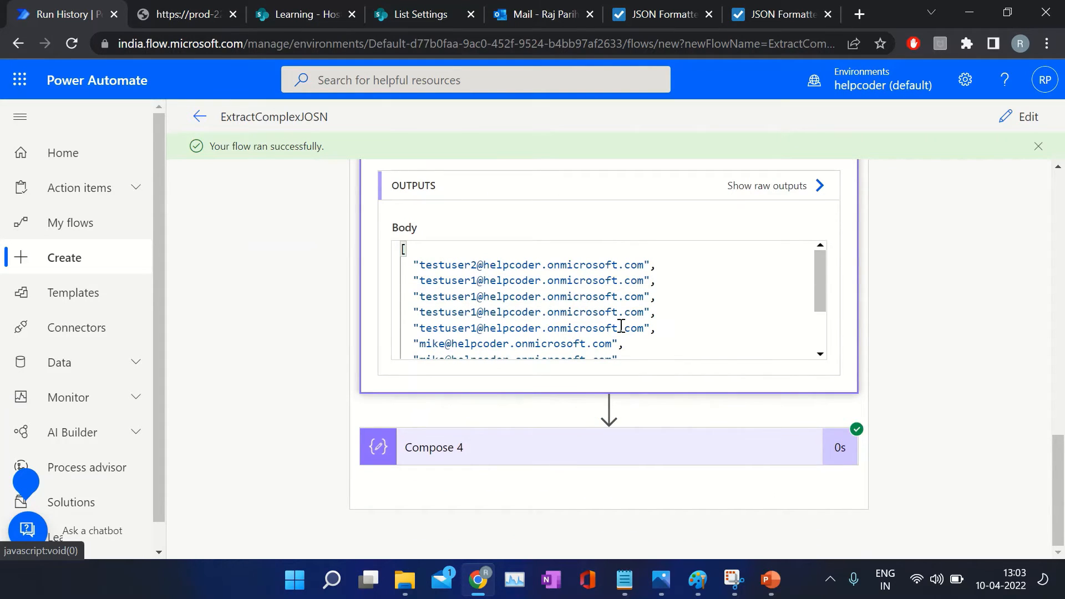
scroll(703, 308, "up", 3)
scroll(541, 289, "up", 3)
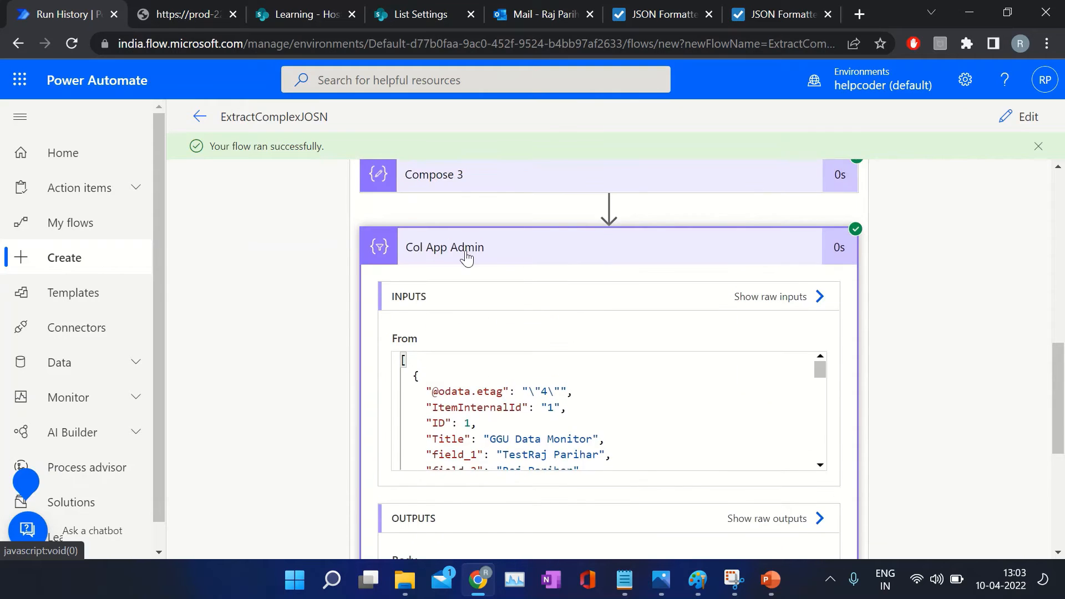
left_click(542, 259)
- Expand Compose 4 in the first iteration and examine the unique Application Admin emails in its output
left_click(485, 447)
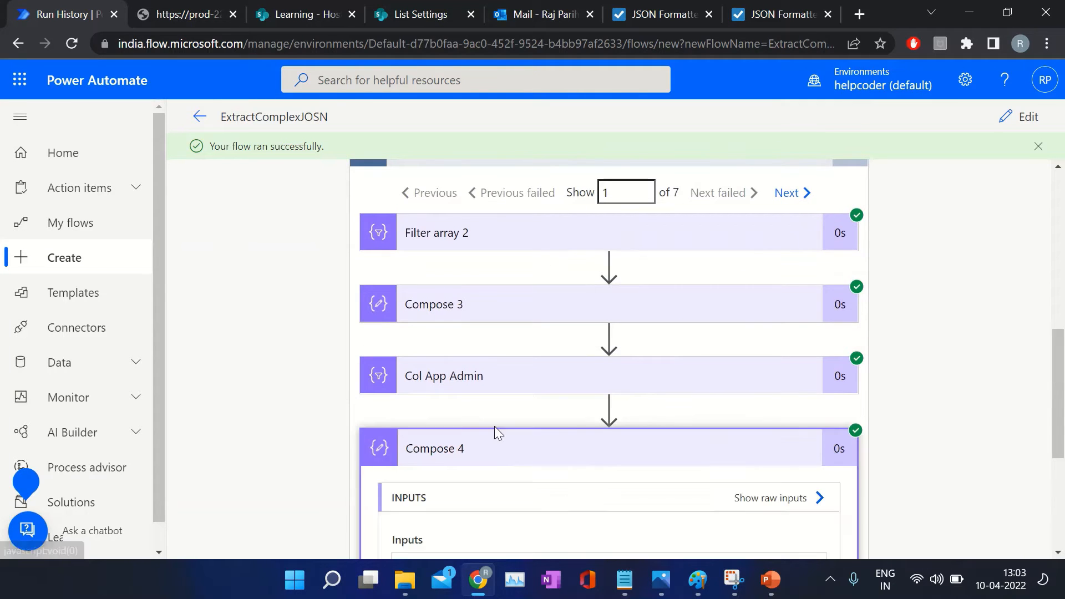
scroll(497, 407, "down", 4)
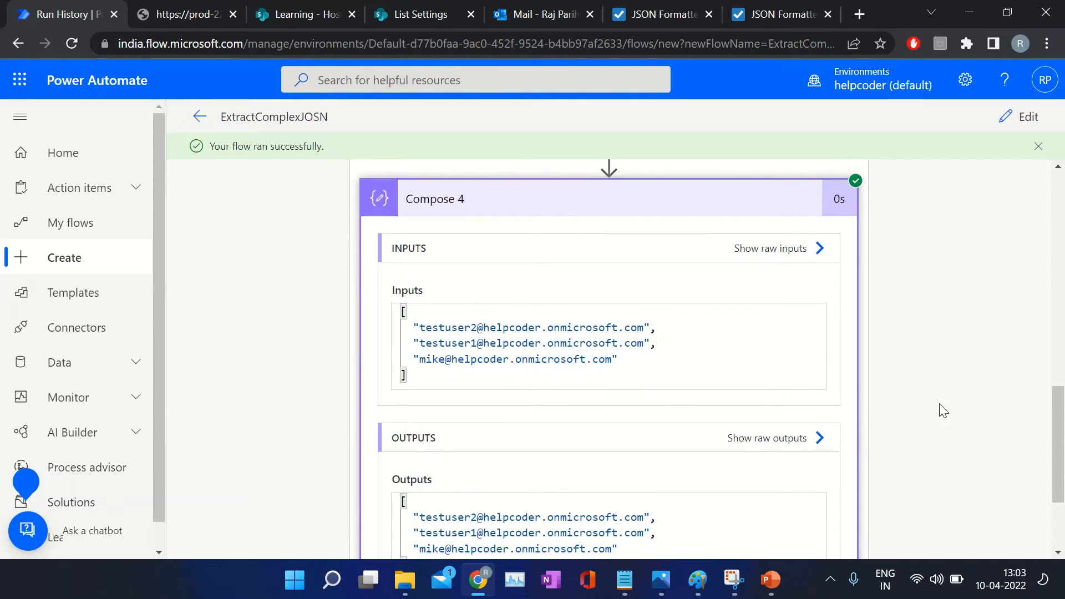
scroll(559, 452, "down", 3)
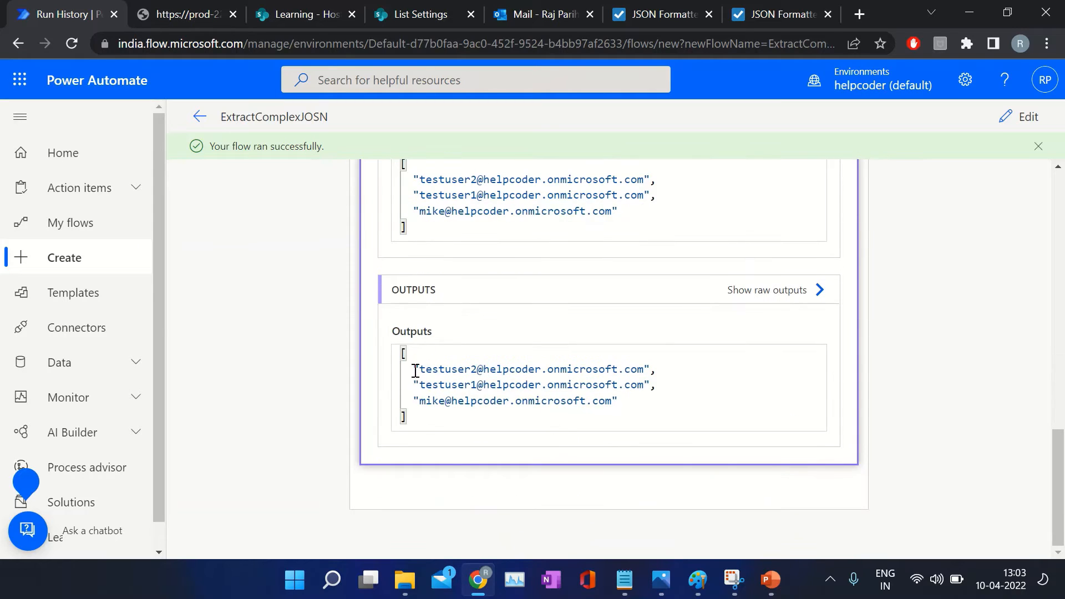
left_click_drag(414, 369, 637, 408)
scroll(975, 427, "up", 8)
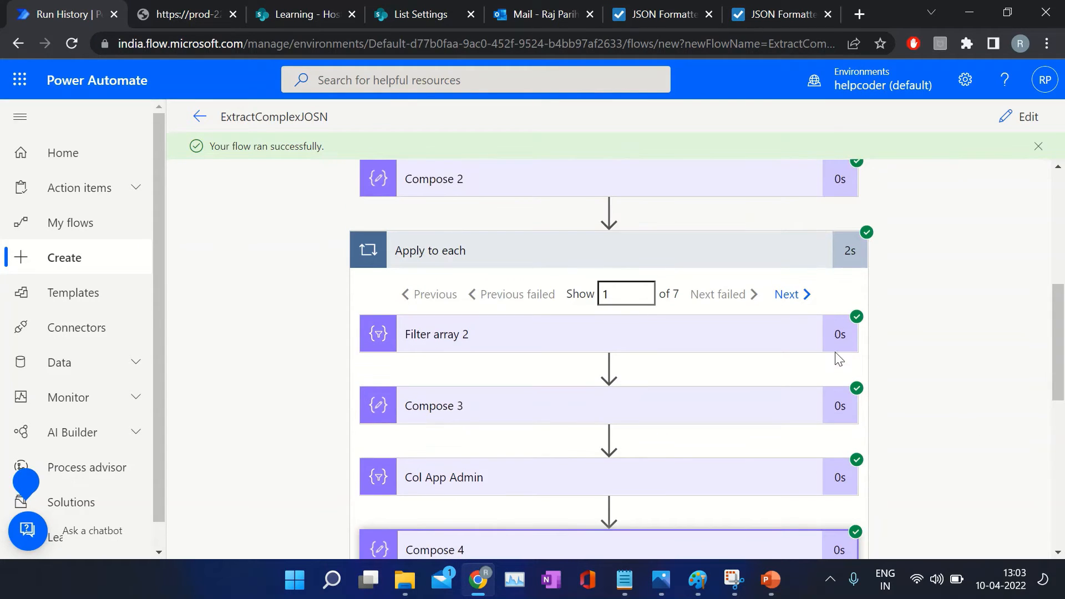
- Go to the second iteration of Apply to each and check the results of Filter array 2 and Compose 3
left_click(793, 295)
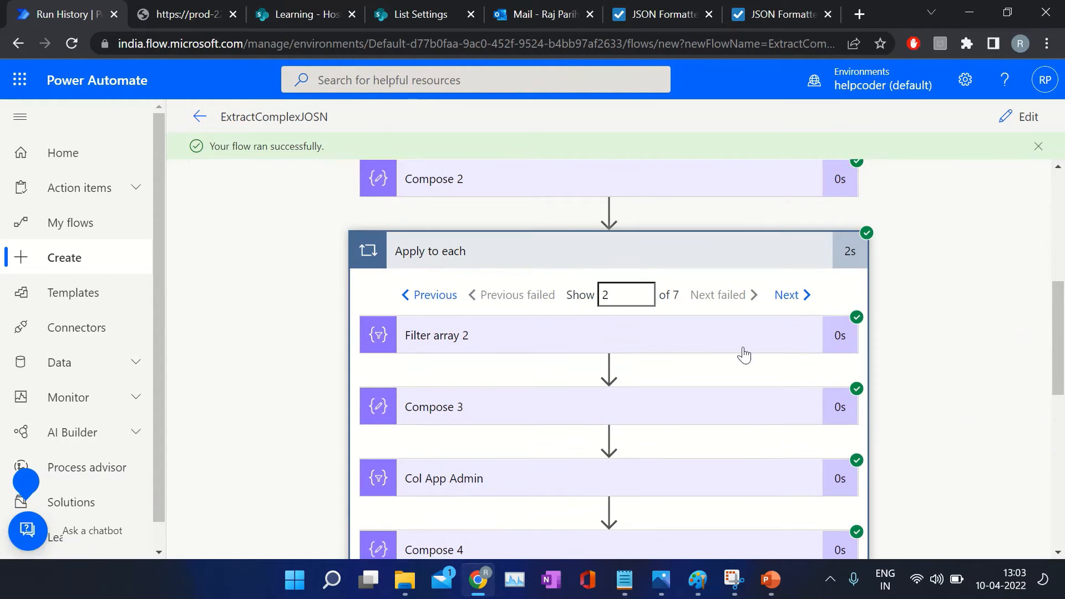
left_click(510, 340)
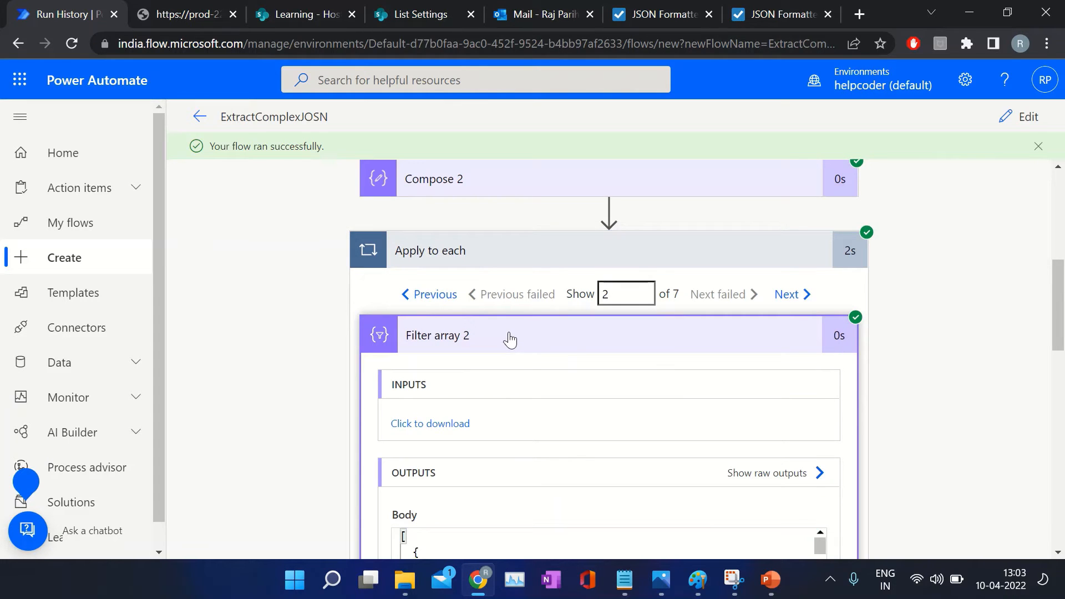
left_click(508, 337)
scroll(488, 266, "down", 3)
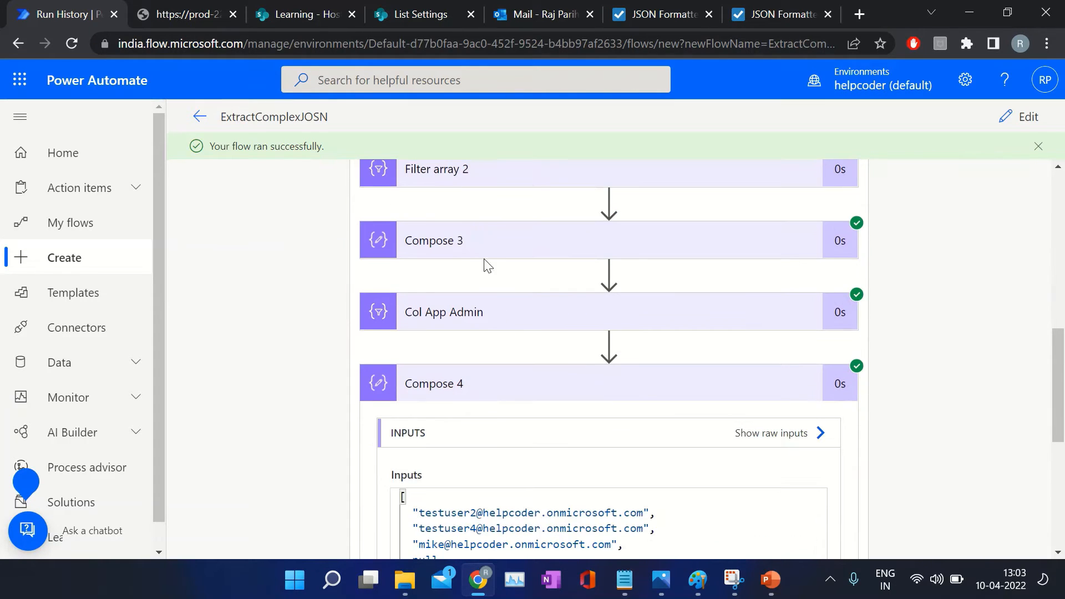
left_click(554, 254)
left_click(536, 254)
- Examine the second iteration's Col App Admin inputs and the unique Application Admin emails in the Compose 4 output
left_click(540, 323)
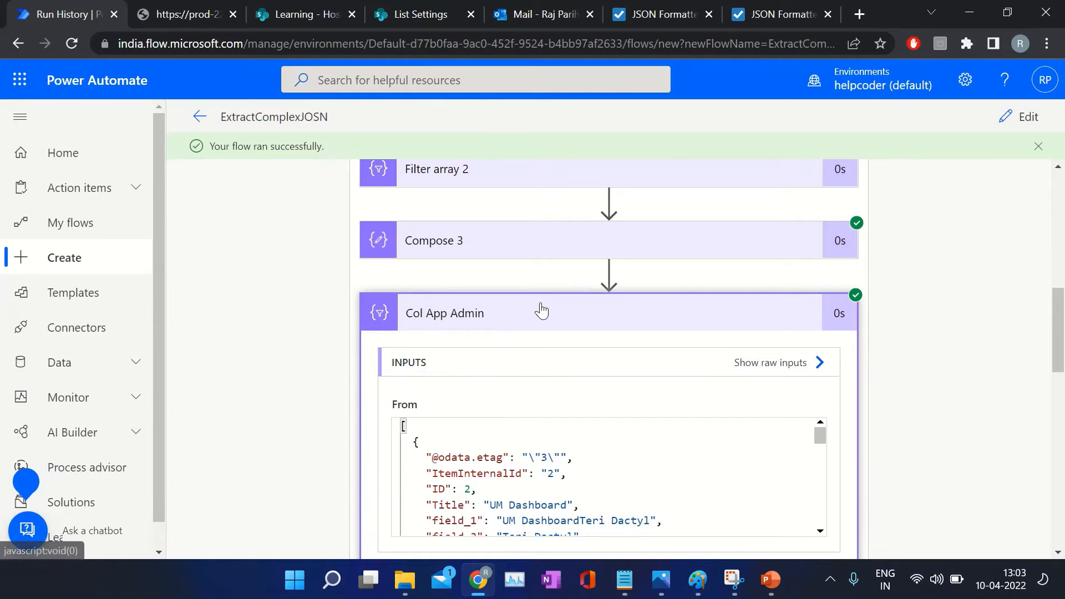
scroll(540, 305, "down", 10)
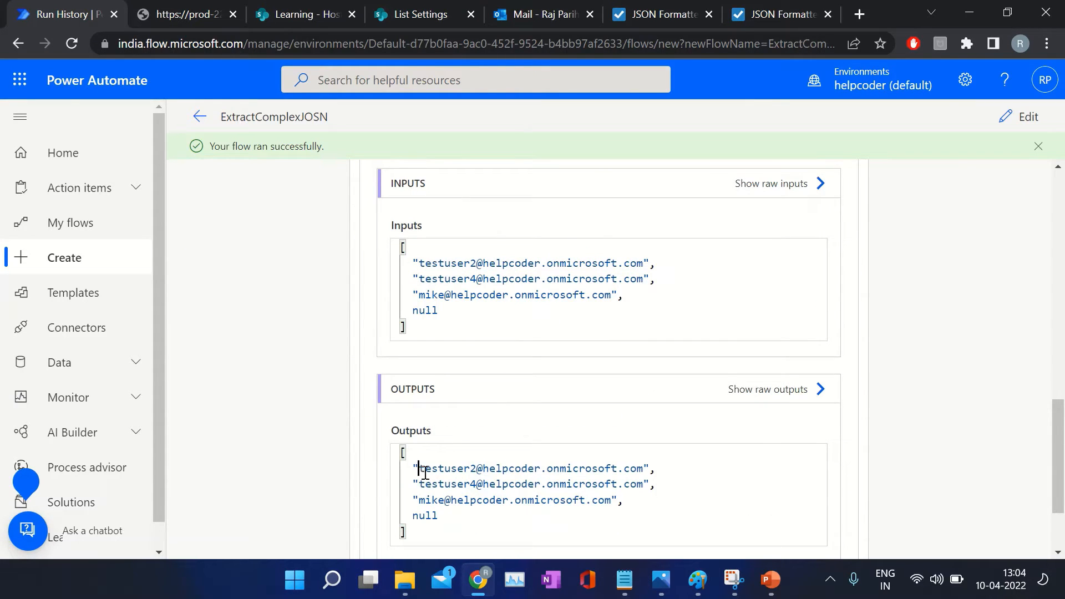
left_click_drag(424, 472, 447, 511)
left_click(433, 515)
double_click(433, 516)
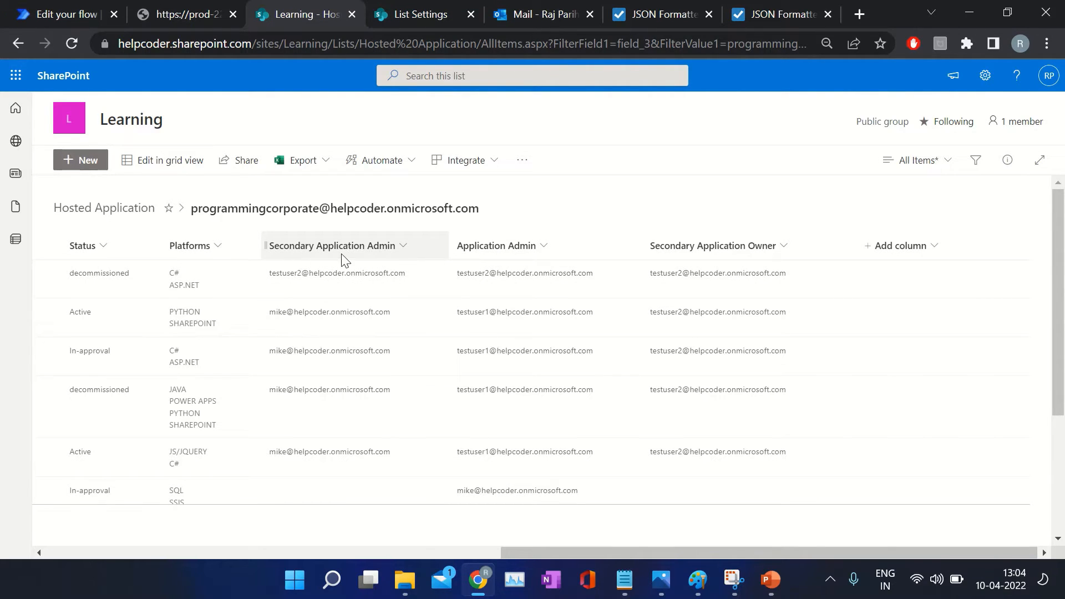
- Return to the flow editor and rename the Compose 4 action as Unique App Admin
left_click(45, 19)
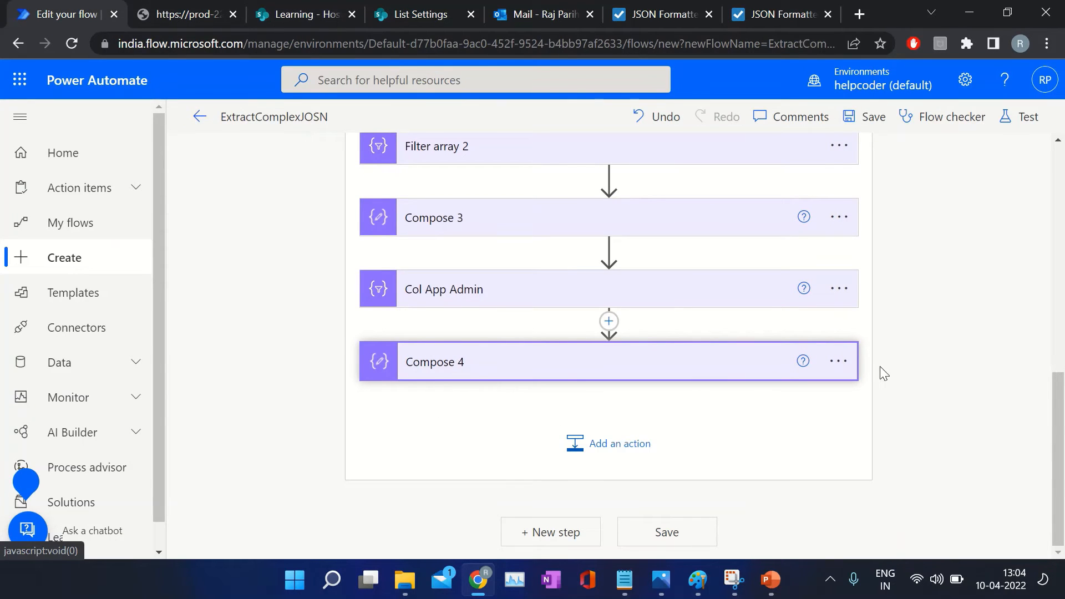
left_click(838, 361)
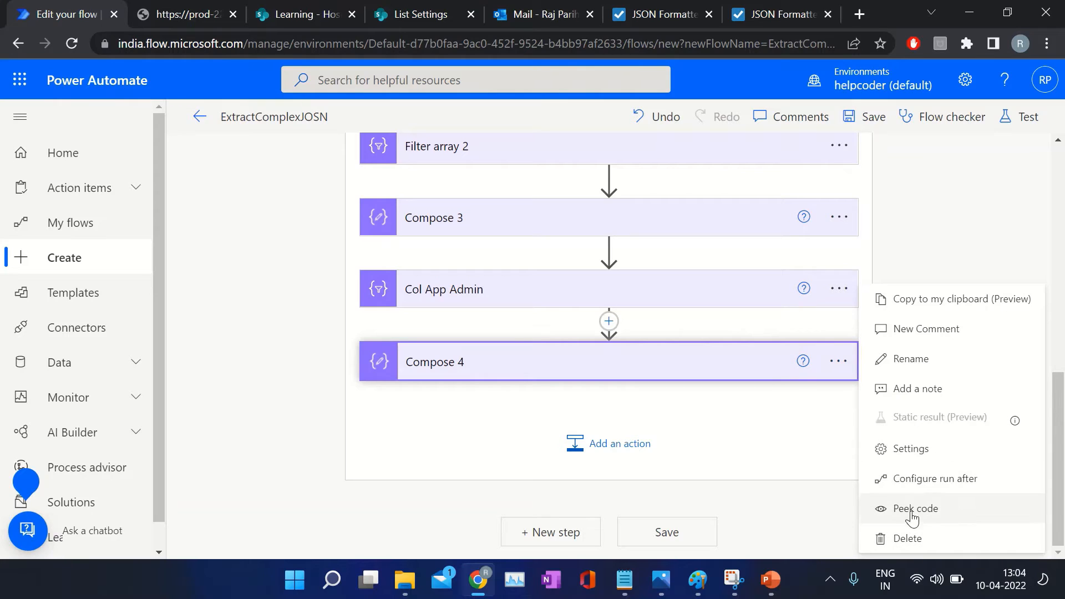
left_click(911, 359)
type("Un")
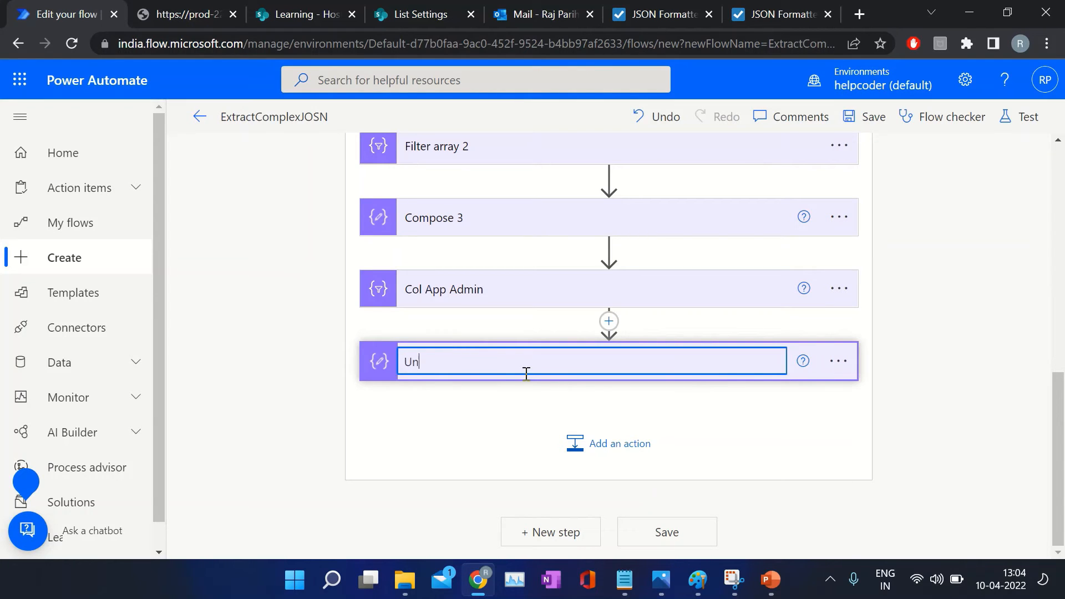
type("ique App Admin")
left_click(579, 411)
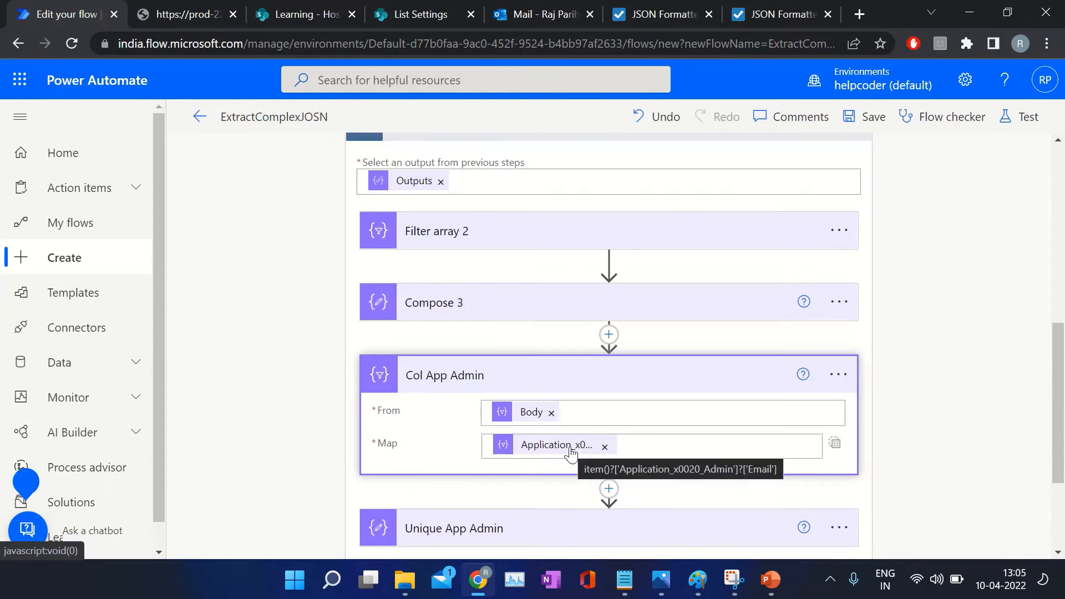
- Collapse Col App Admin and add a Select data operation after Unique App Admin inside the Apply to each loop
left_click(503, 378)
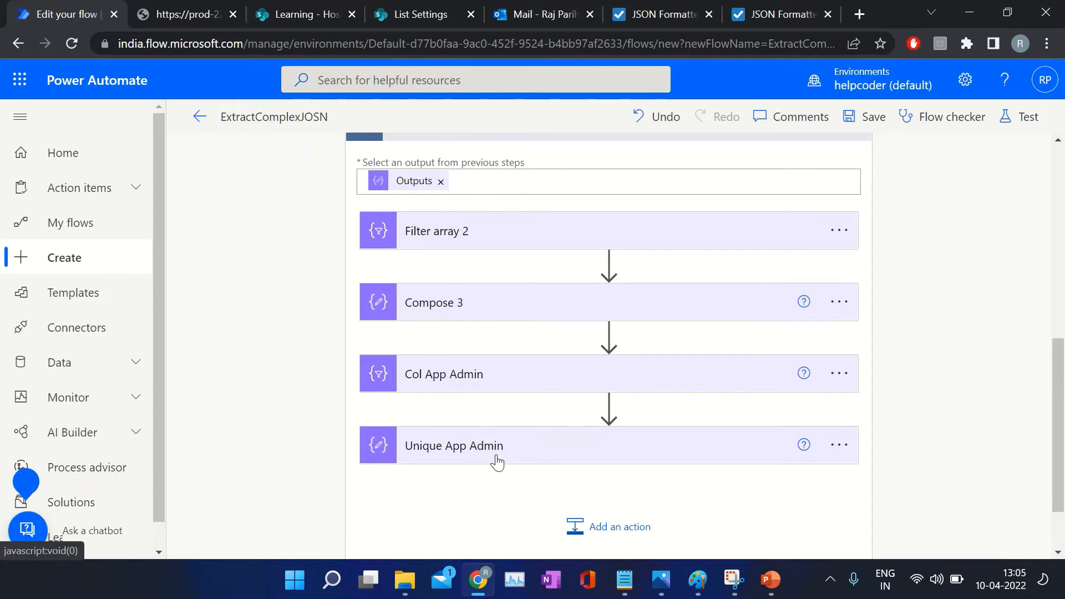
scroll(500, 463, "down", 2)
left_click(599, 458)
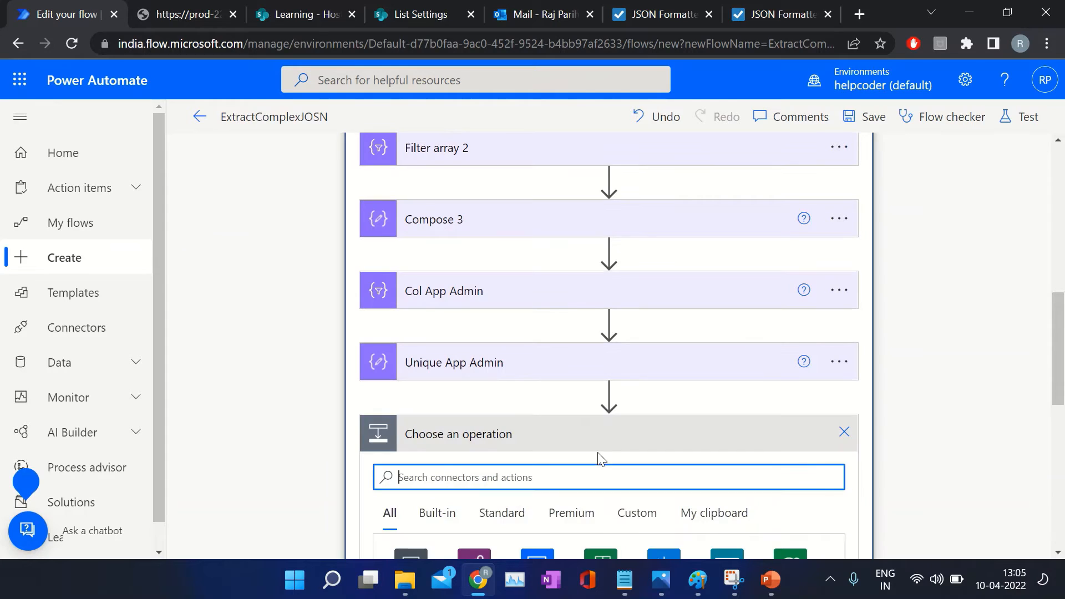
type("select")
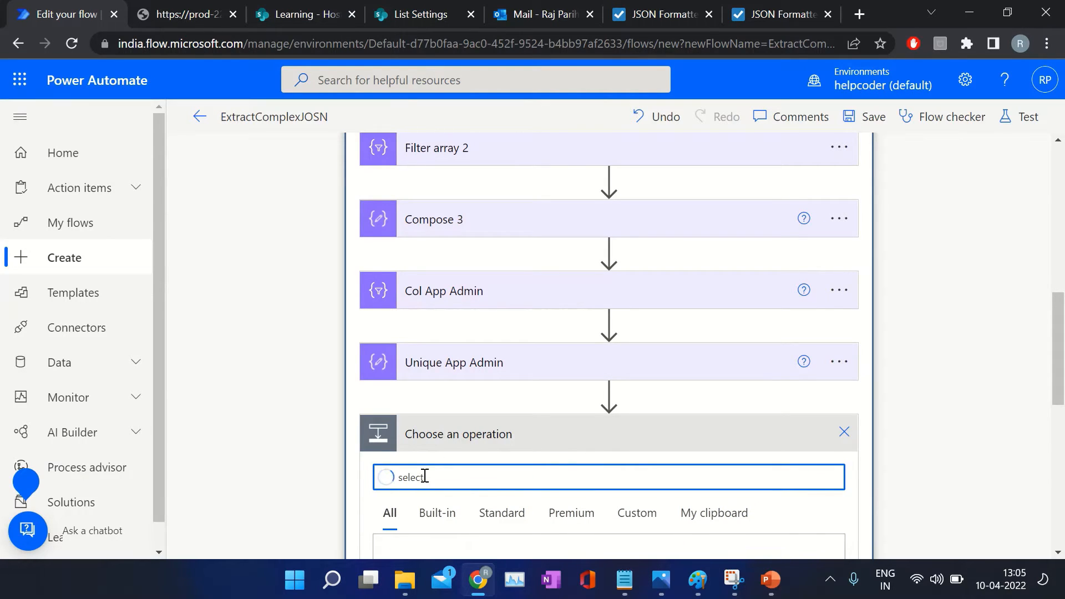
scroll(425, 477, "down", 2)
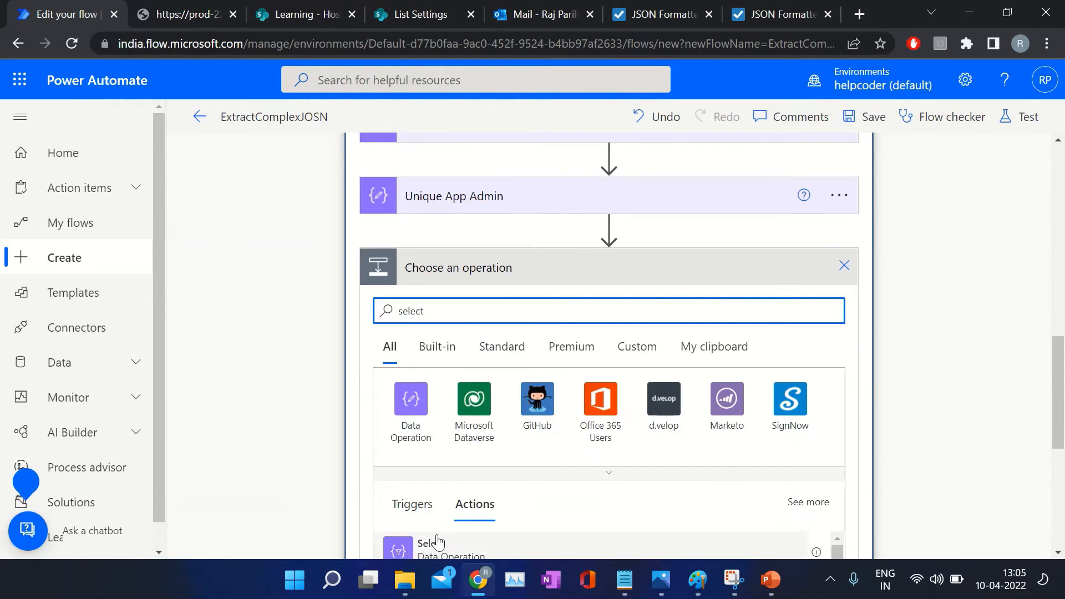
left_click(438, 542)
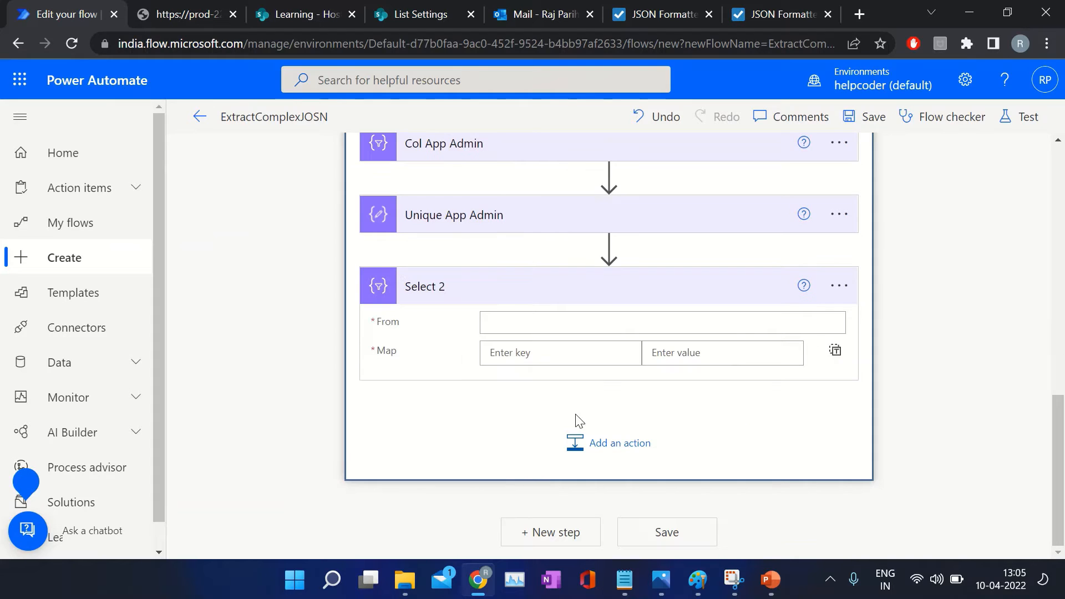
- Rename the new Select action as Col Sec app admin
left_click(838, 287)
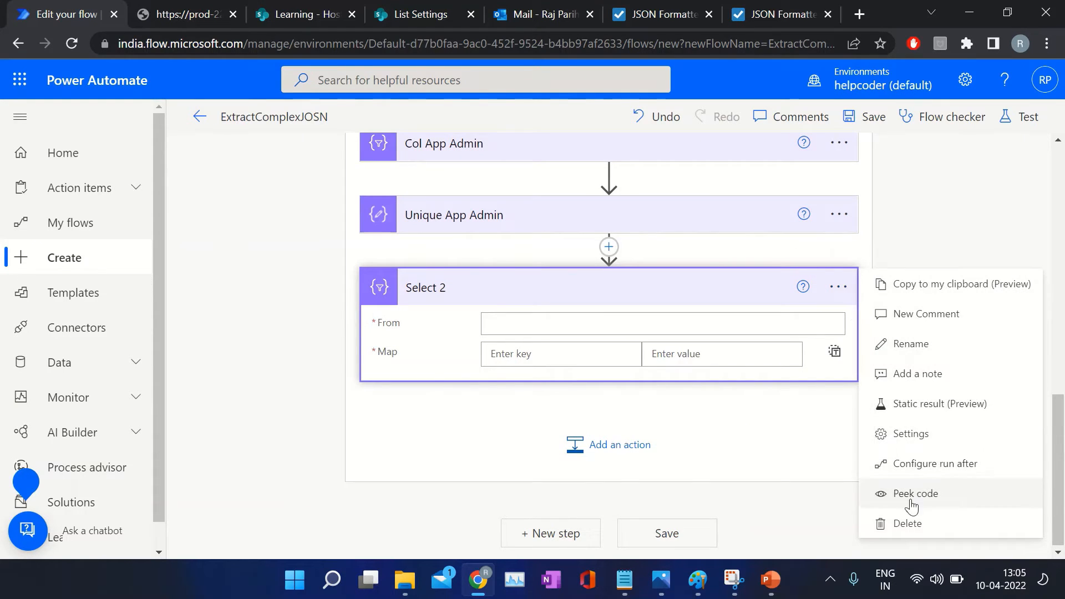
left_click(911, 344)
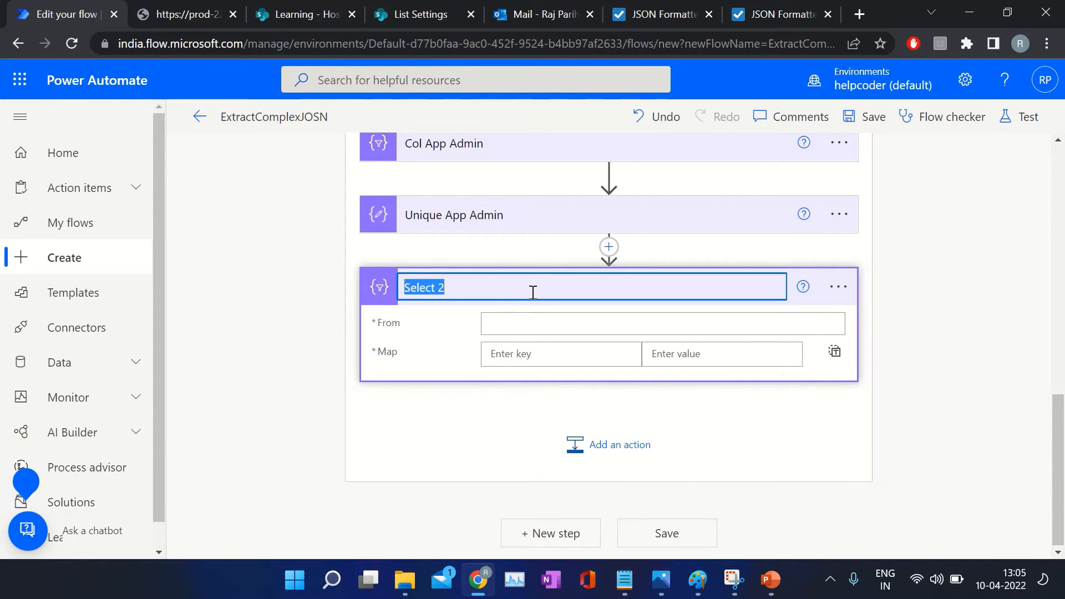
key("BackSpace")
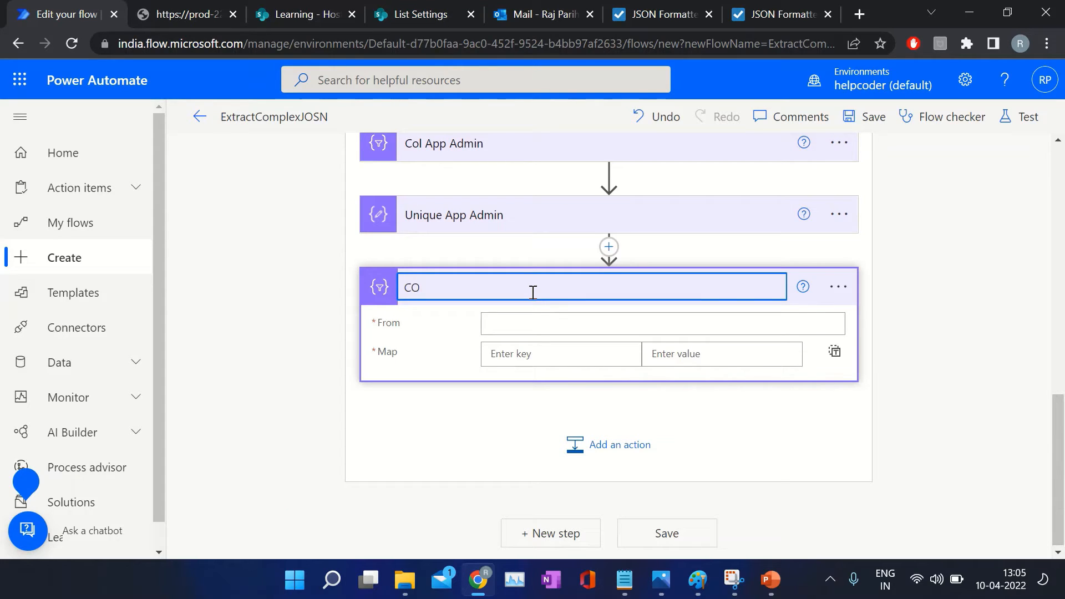
type("Col S")
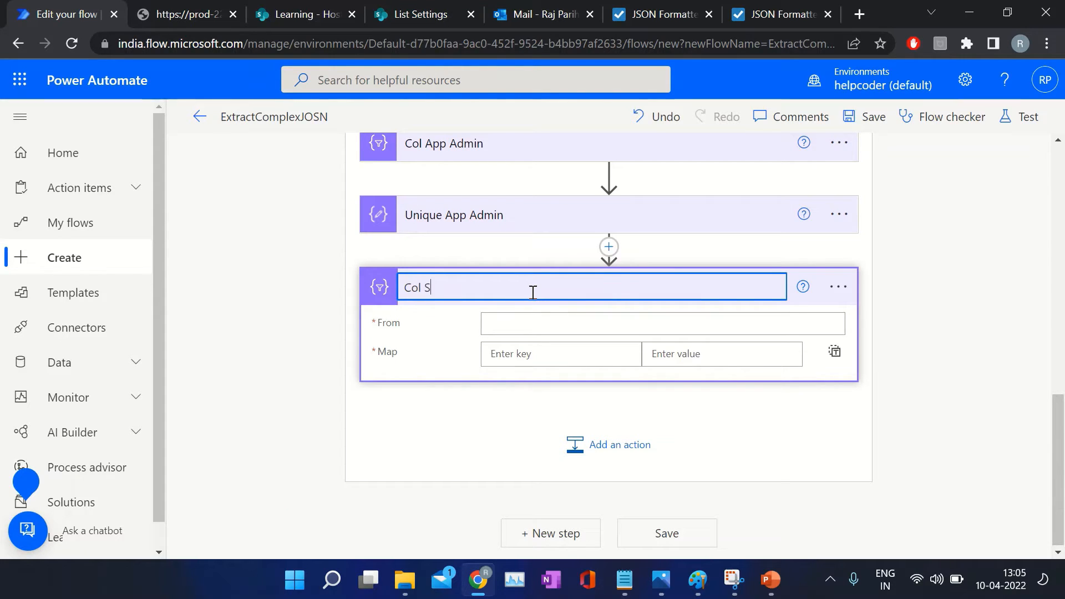
type("ec app admin")
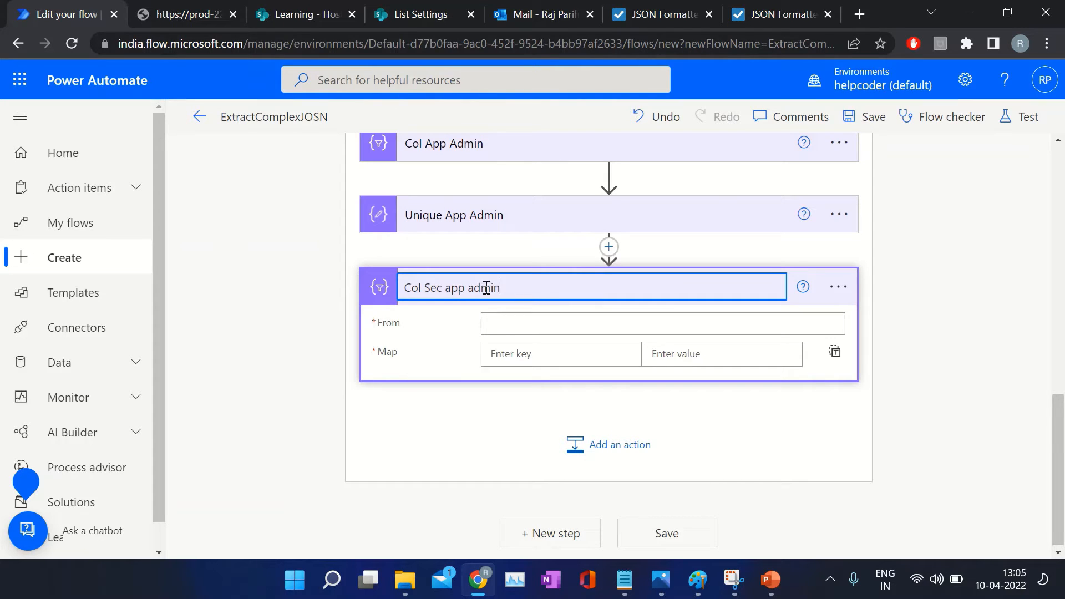
- Set the From input of Col Sec app admin to the Body of Filter array 2
left_click(538, 320)
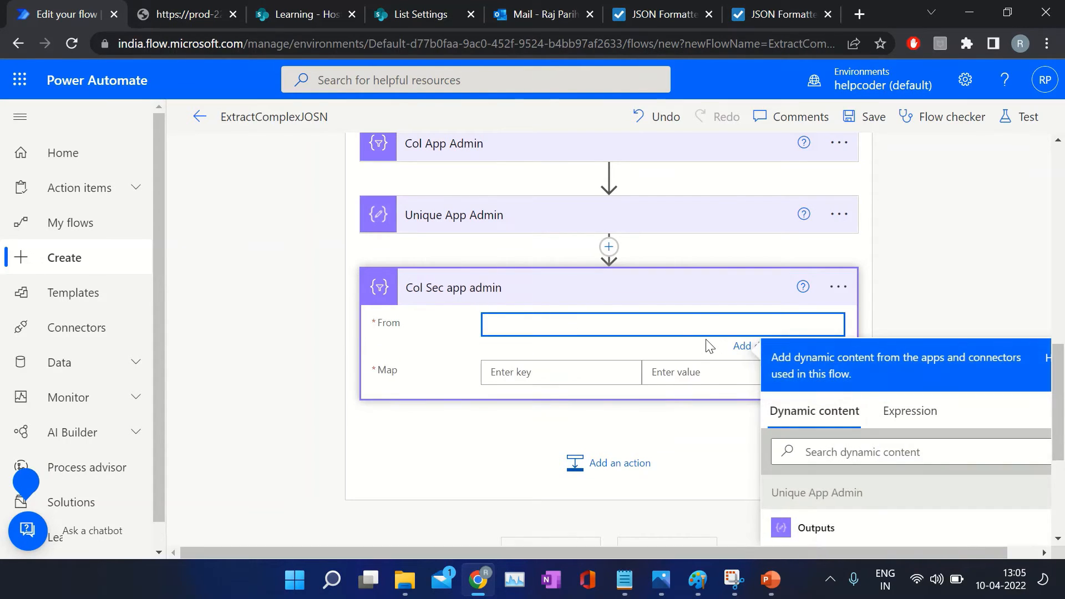
scroll(1009, 290, "down", 5)
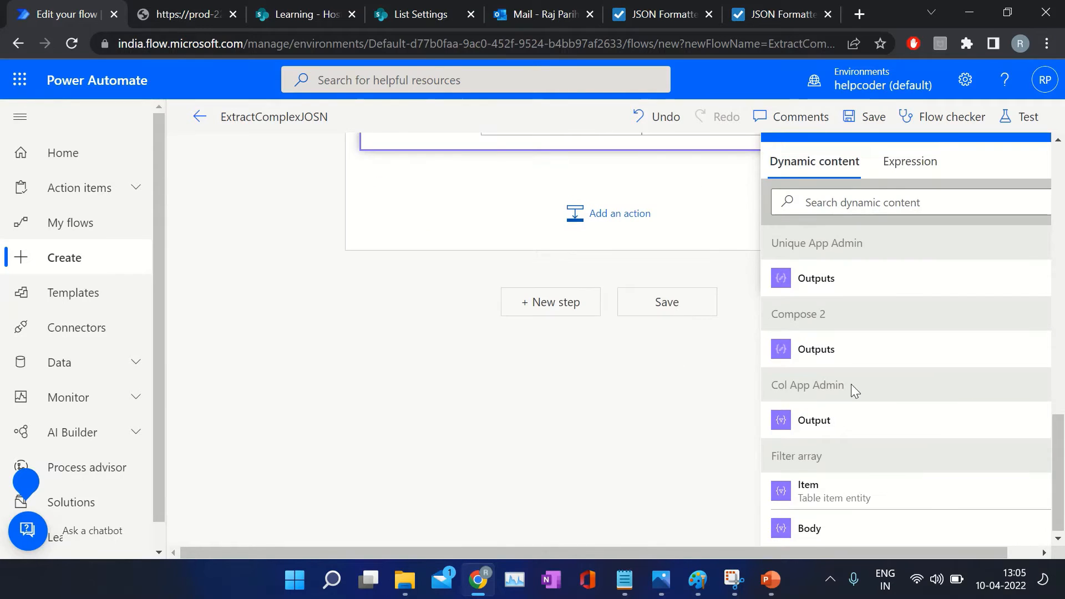
left_click(821, 528)
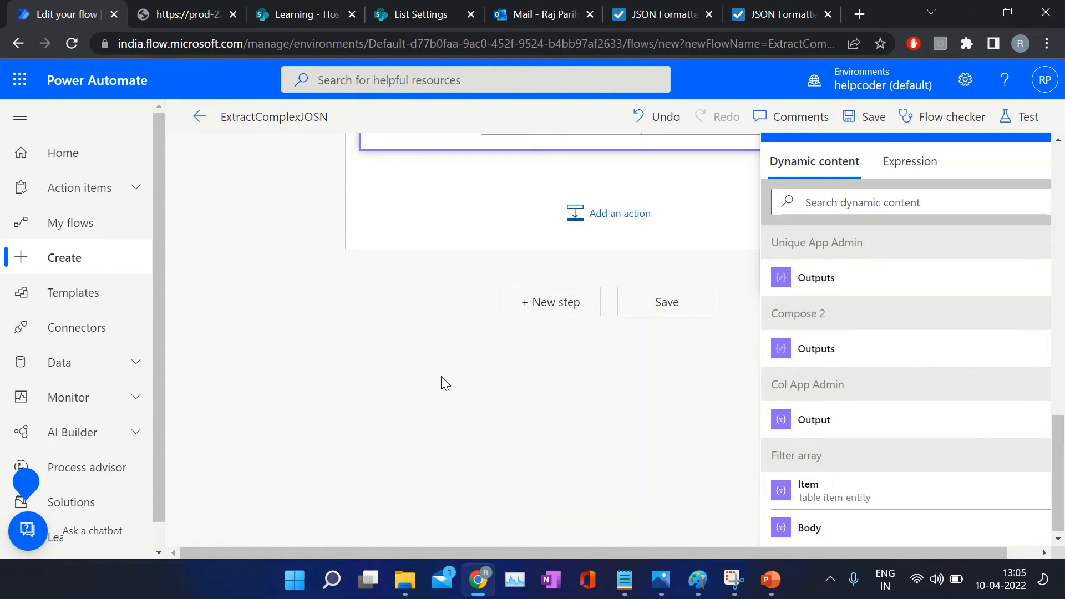
scroll(441, 377, "up", 6)
scroll(488, 373, "up", 5)
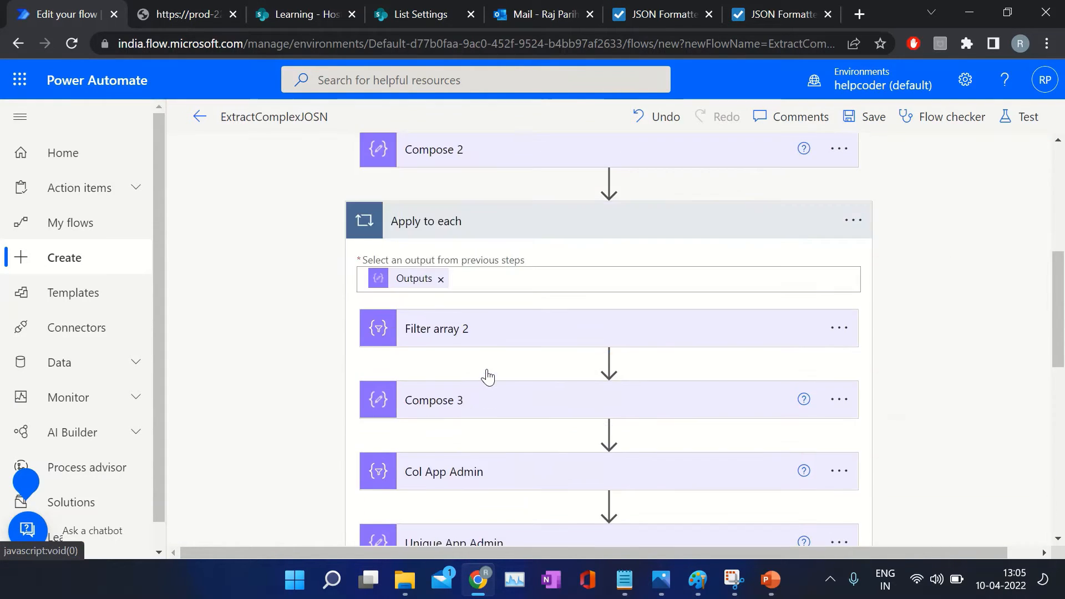
scroll(615, 338, "down", 8)
scroll(626, 319, "down", 3)
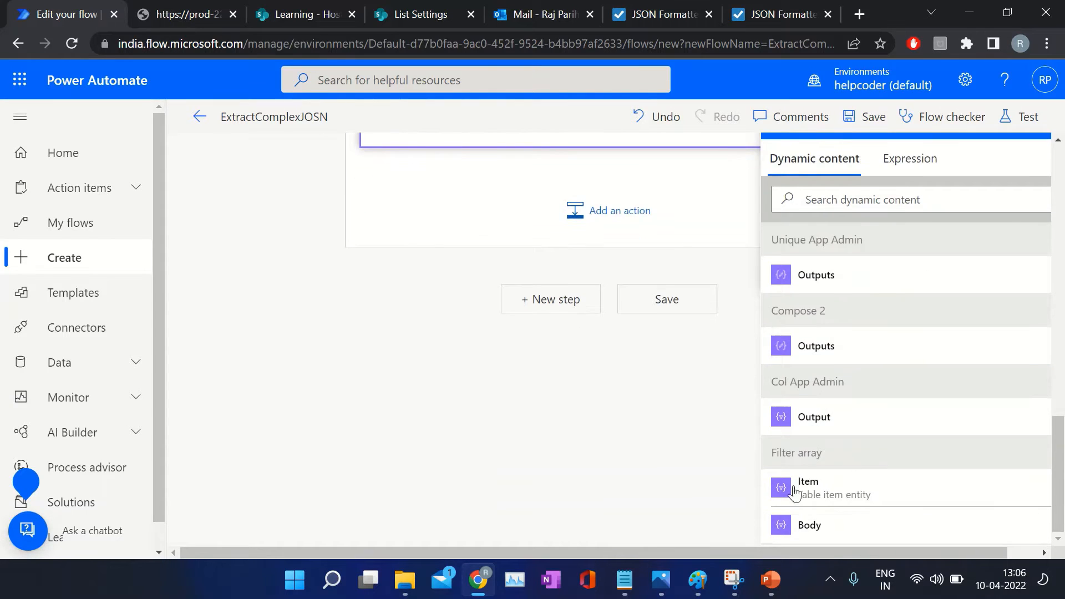
scroll(543, 259, "up", 3)
left_click(552, 237)
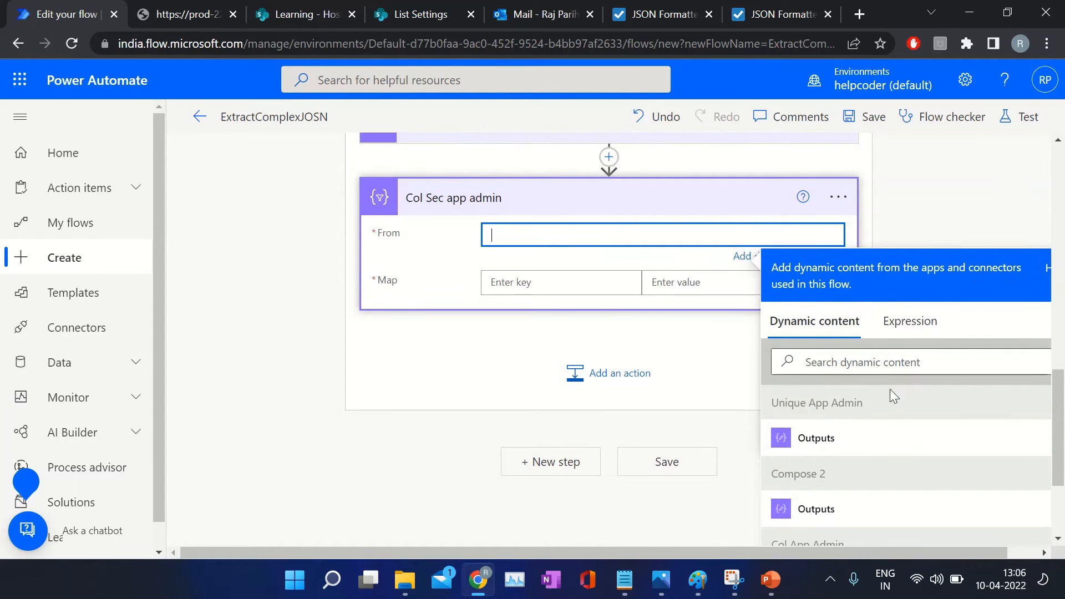
scroll(890, 393, "up", 3)
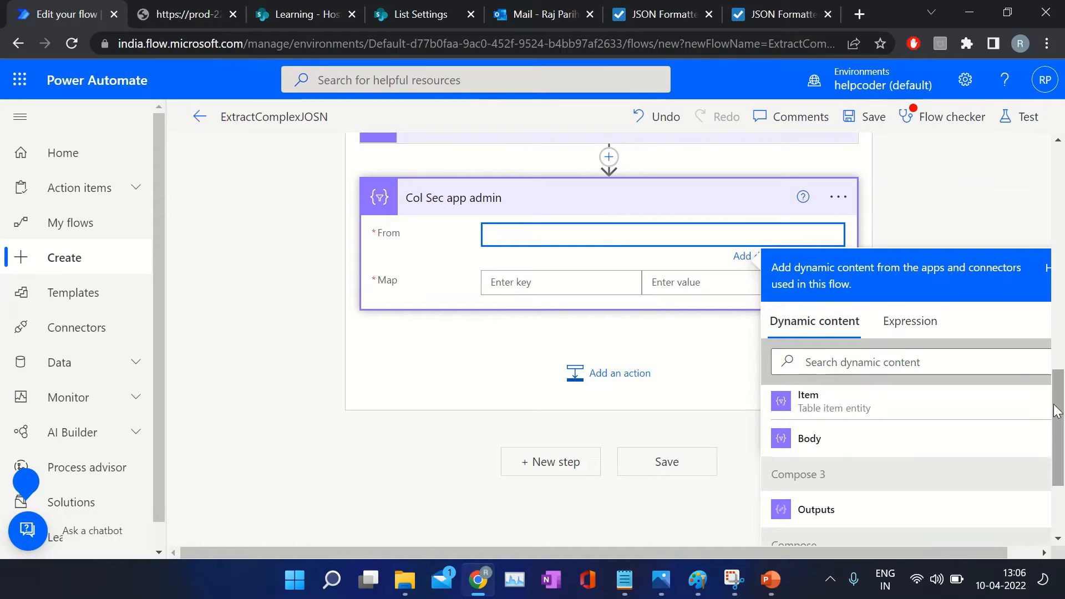
scroll(893, 411, "down", 3)
scroll(903, 356, "up", 2)
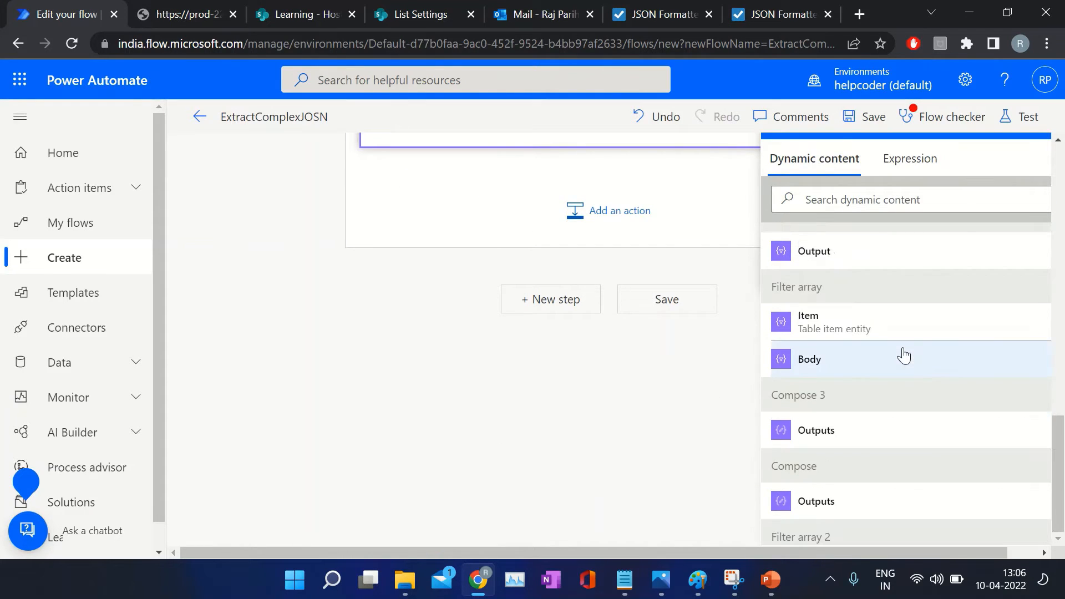
scroll(903, 357, "down", 3)
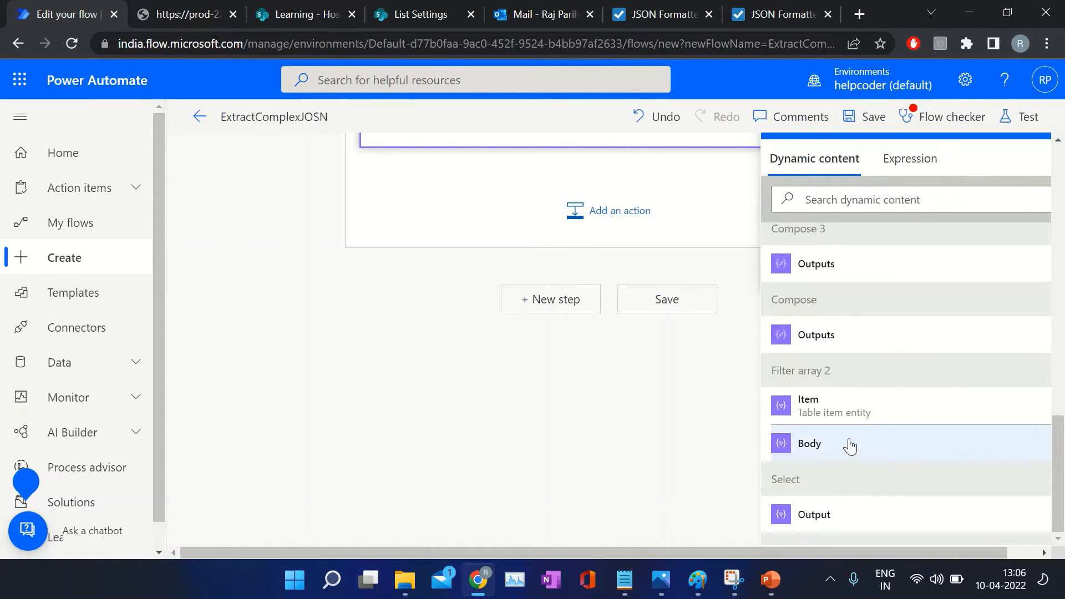
left_click(813, 445)
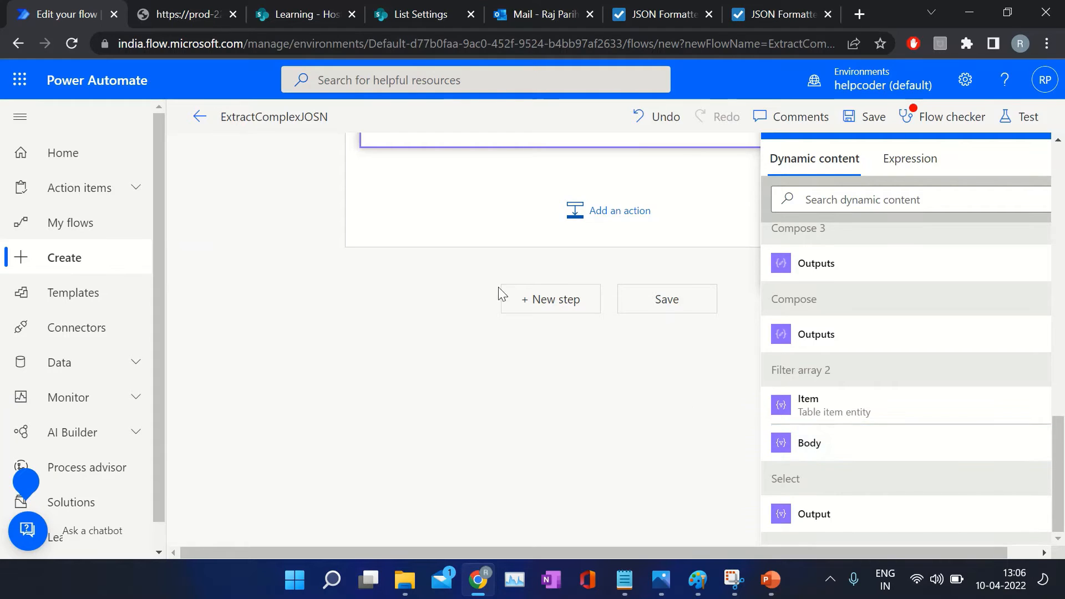
left_click(423, 279)
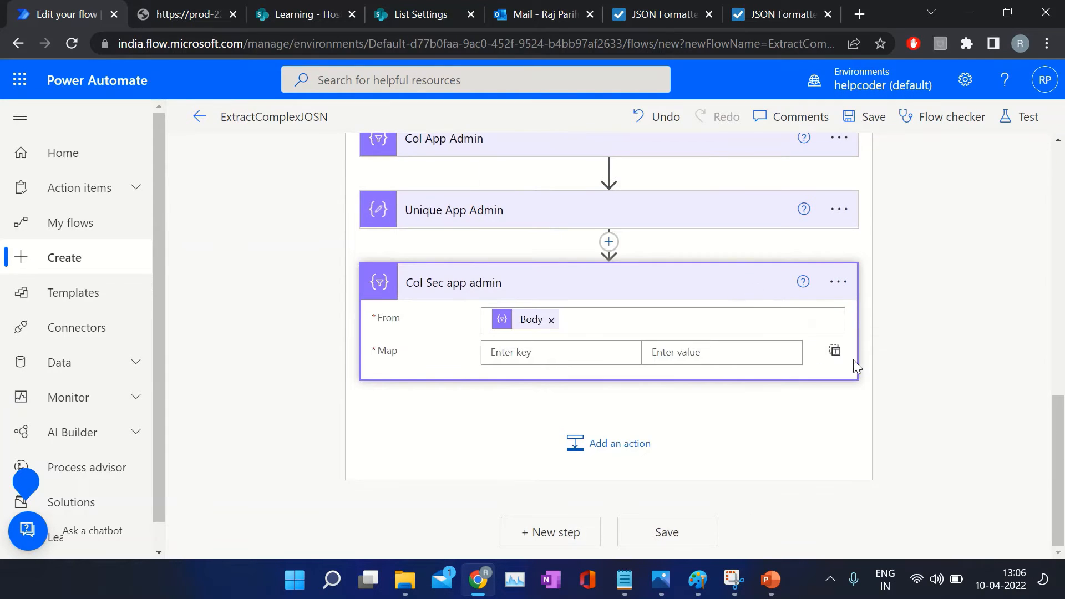
- Switch the Map input of Col Sec app admin to text mode and start its expression with item()?['']
left_click(835, 352)
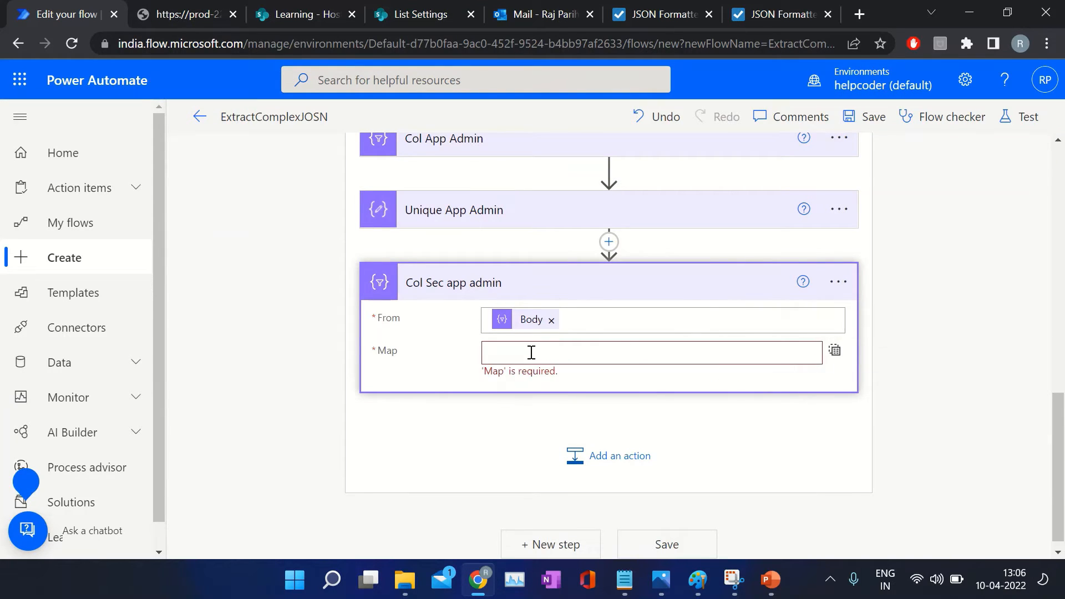
left_click(722, 346)
left_click(910, 285)
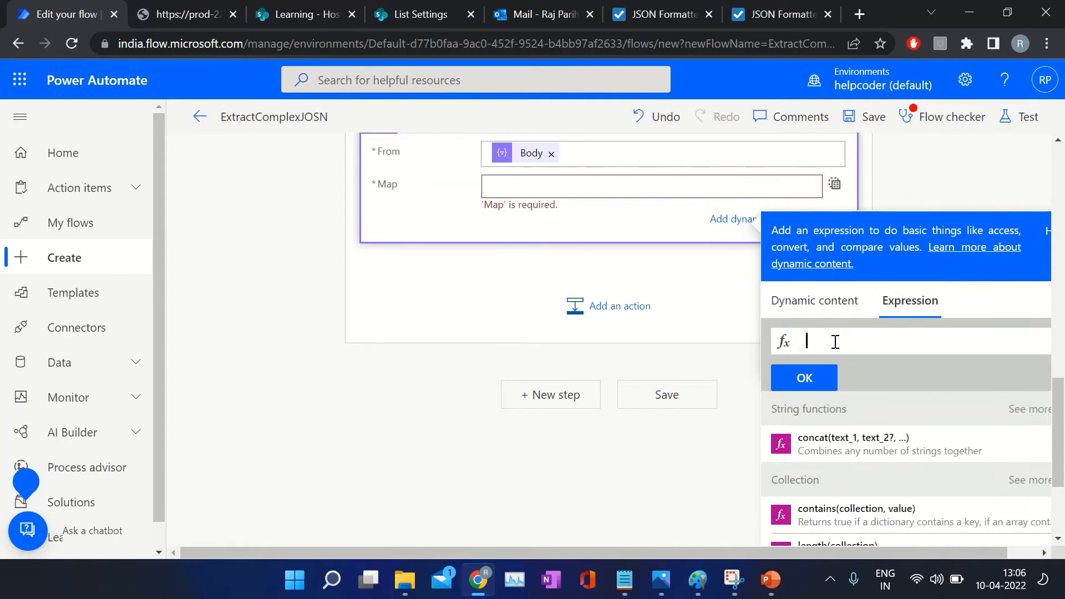
type("item")
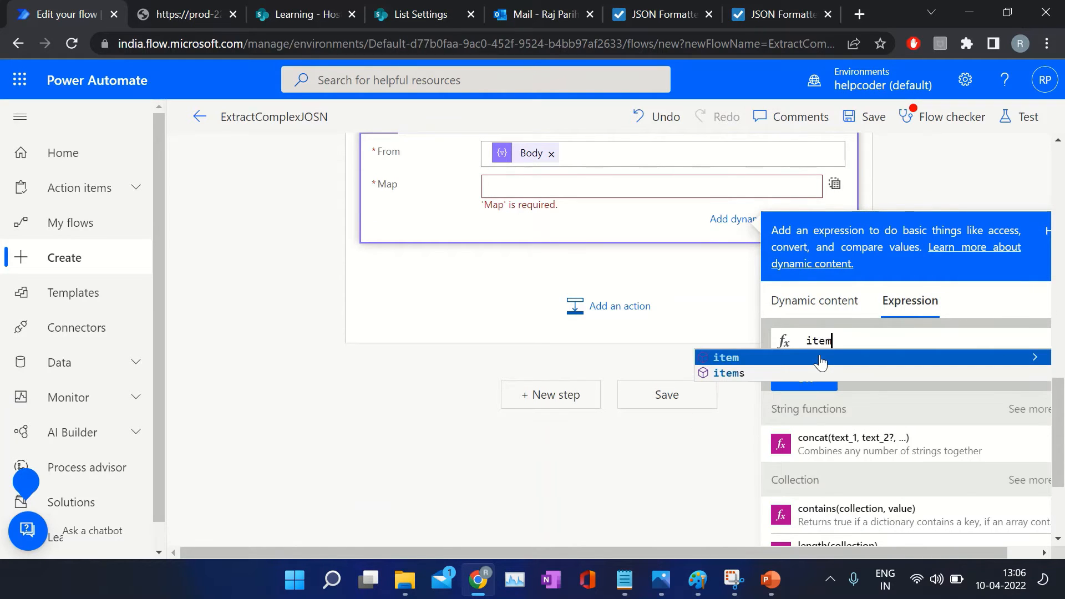
left_click(820, 358)
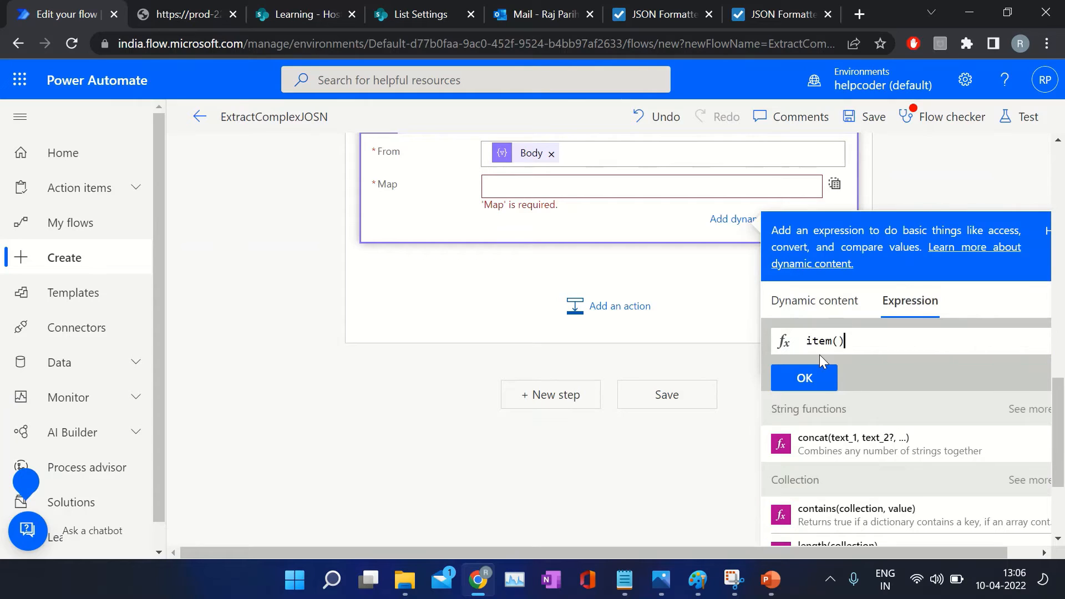
type("?['")
- Copy the property name Secondary_x0020_Application_x0020 from the formatted JSON in JSON Formatter and insert it between the quotes of the flow's Map expression
left_click(784, 18)
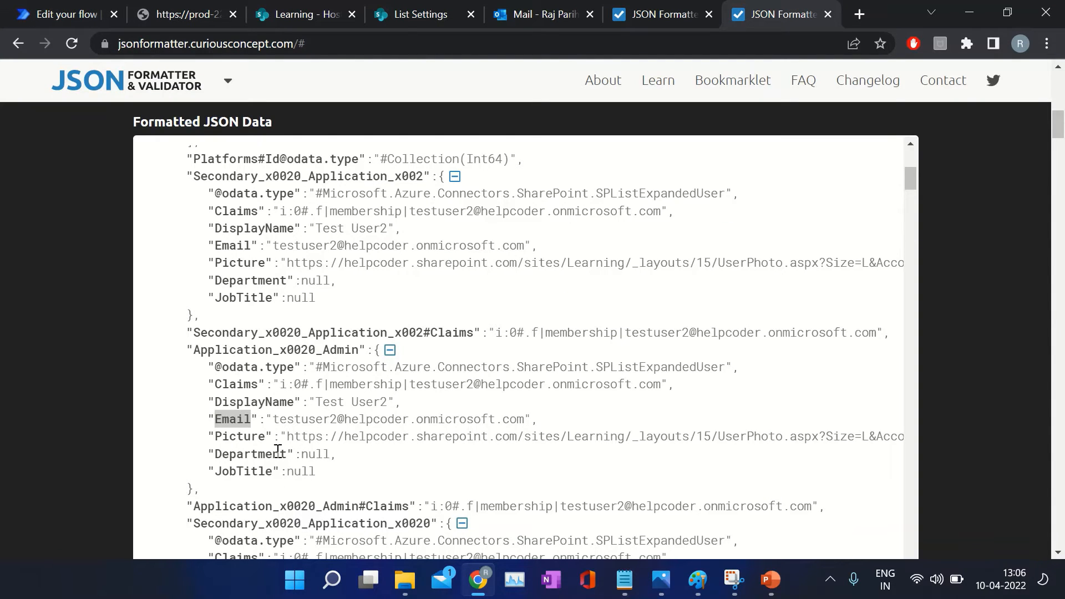
scroll(280, 496, "down", 1)
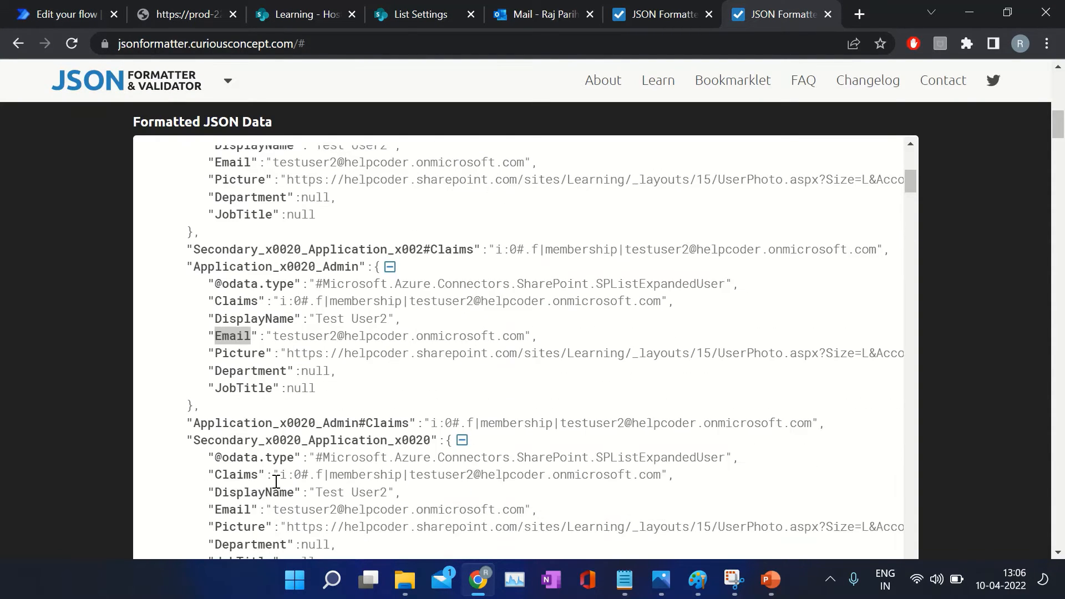
double_click(275, 439)
key("ctrl+c")
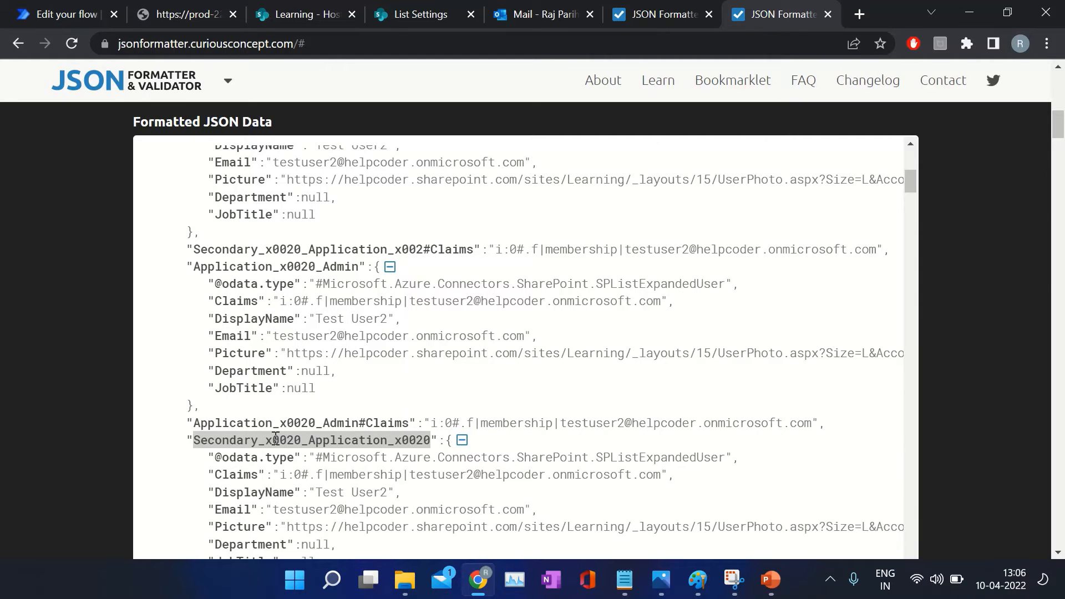
left_click(64, 14)
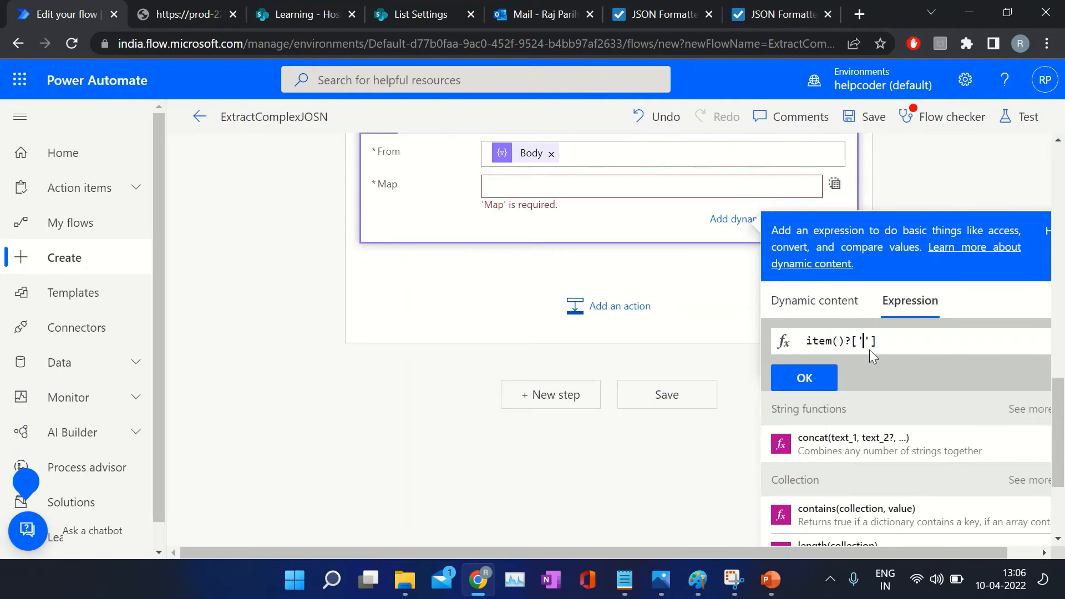
key("ctrl+v")
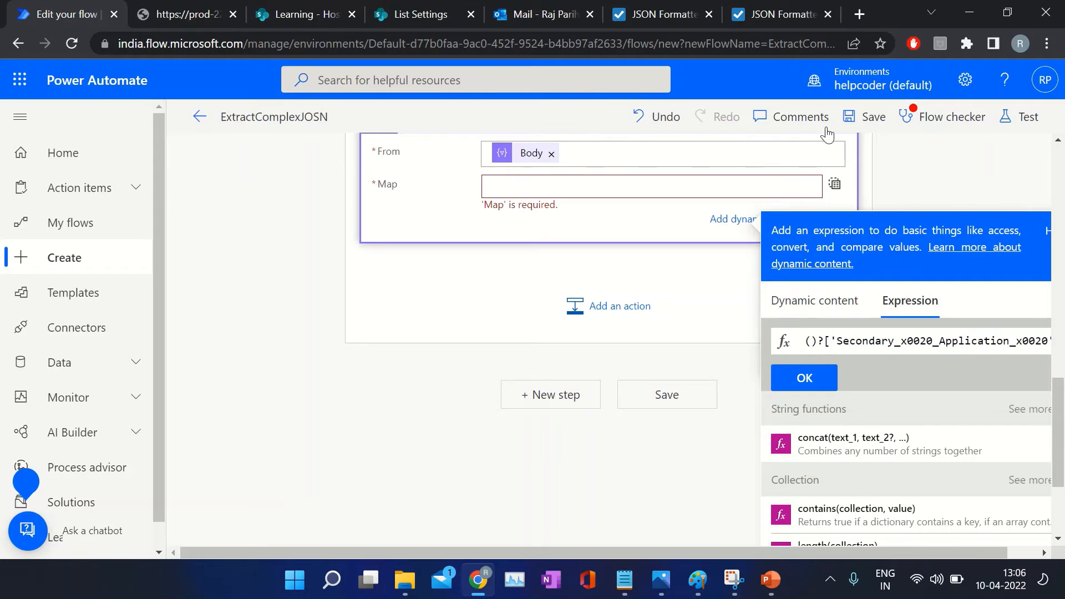
- Look up the Email key under Secondary_x0020_Application_x0020 in JSON Formatter, then append ?['Email'] to the flow's Map expression and apply it
left_click(764, 15)
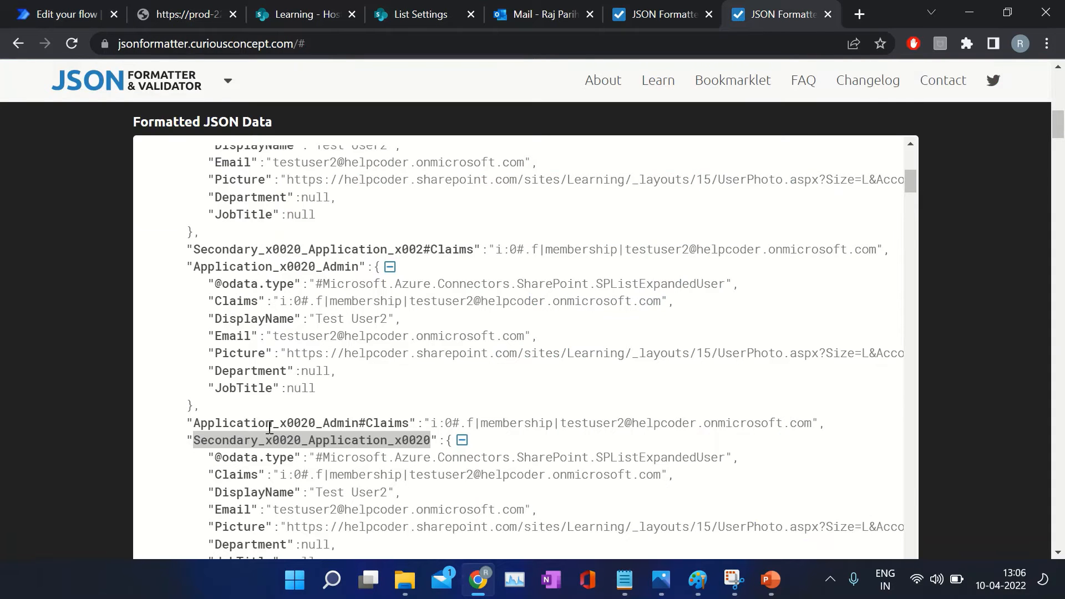
scroll(338, 458, "down", 2)
double_click(238, 427)
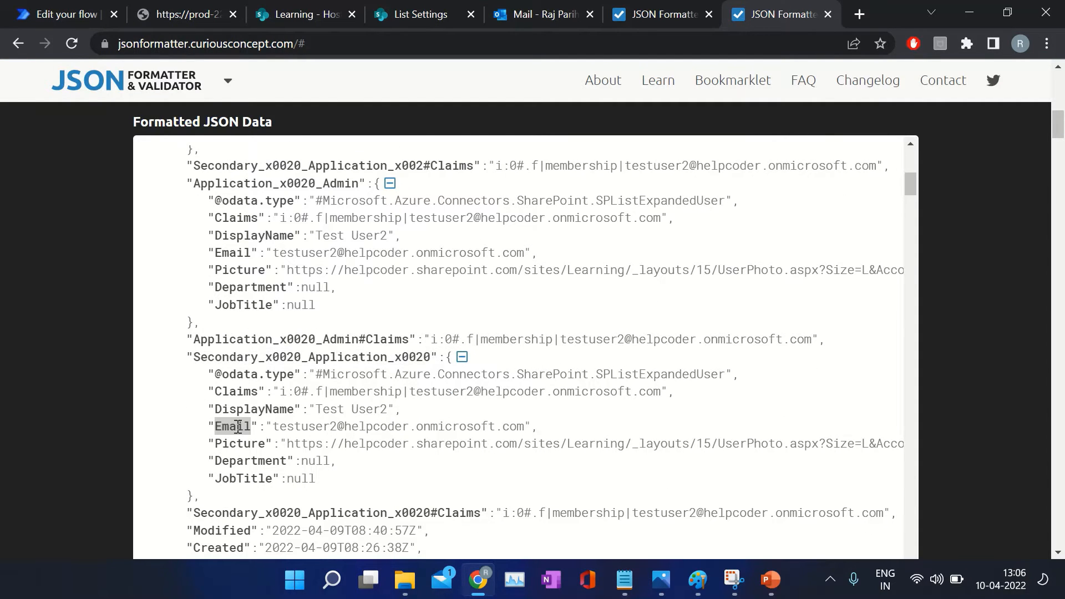
left_click(74, 18)
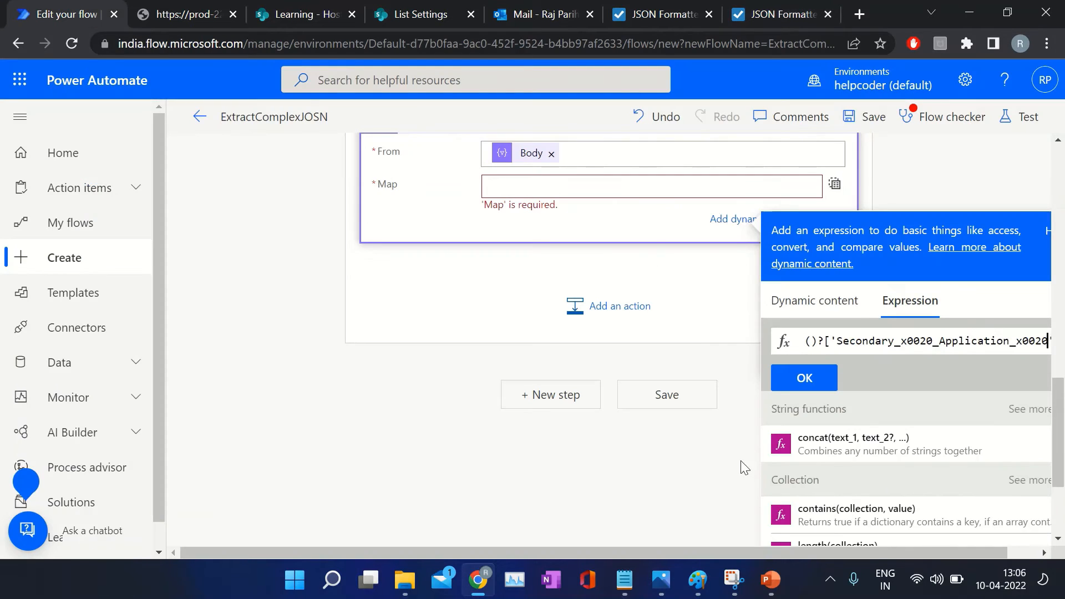
left_click_drag(1022, 341, 1048, 341)
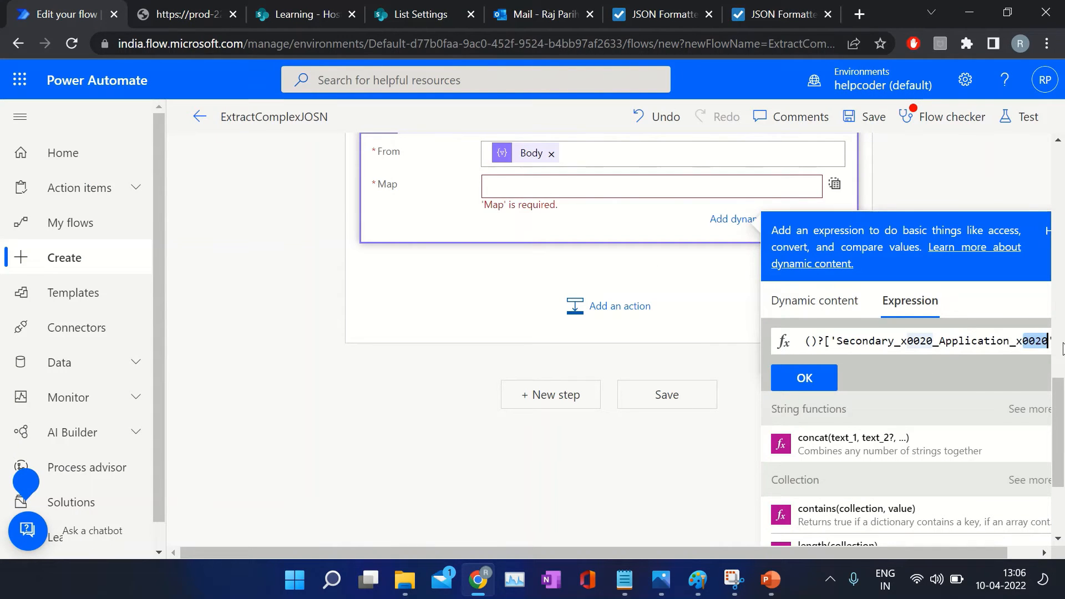
left_click(1007, 339)
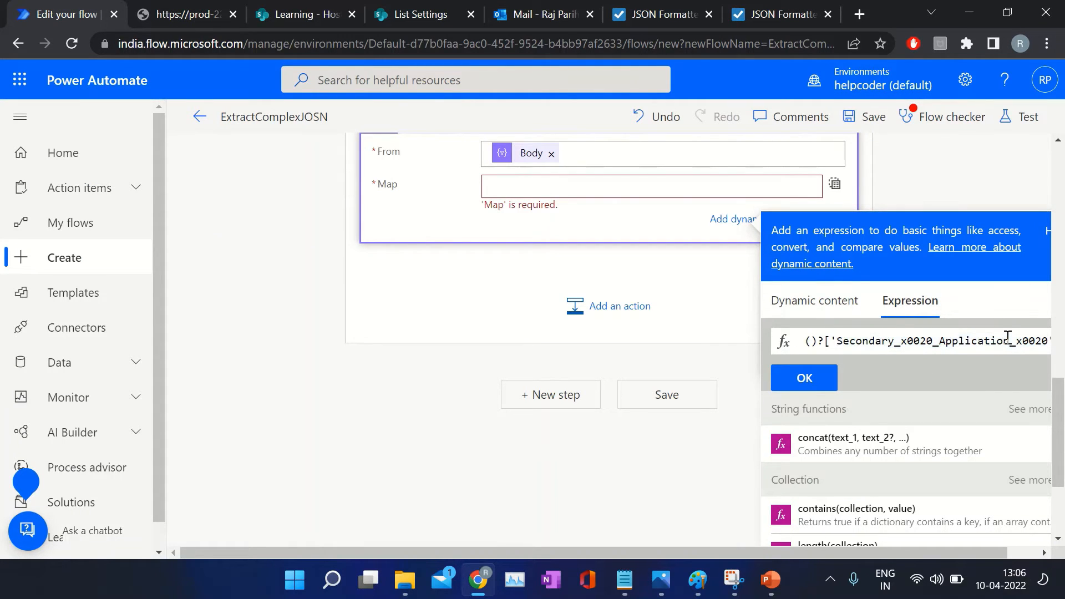
left_click_drag(874, 553, 993, 554)
type("?")
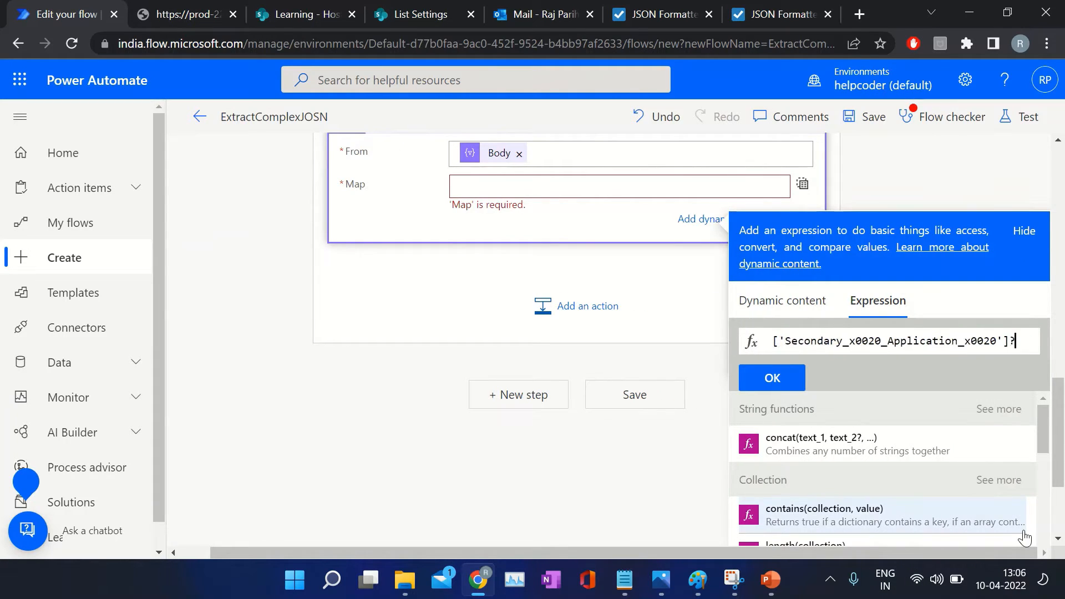
type("['Email")
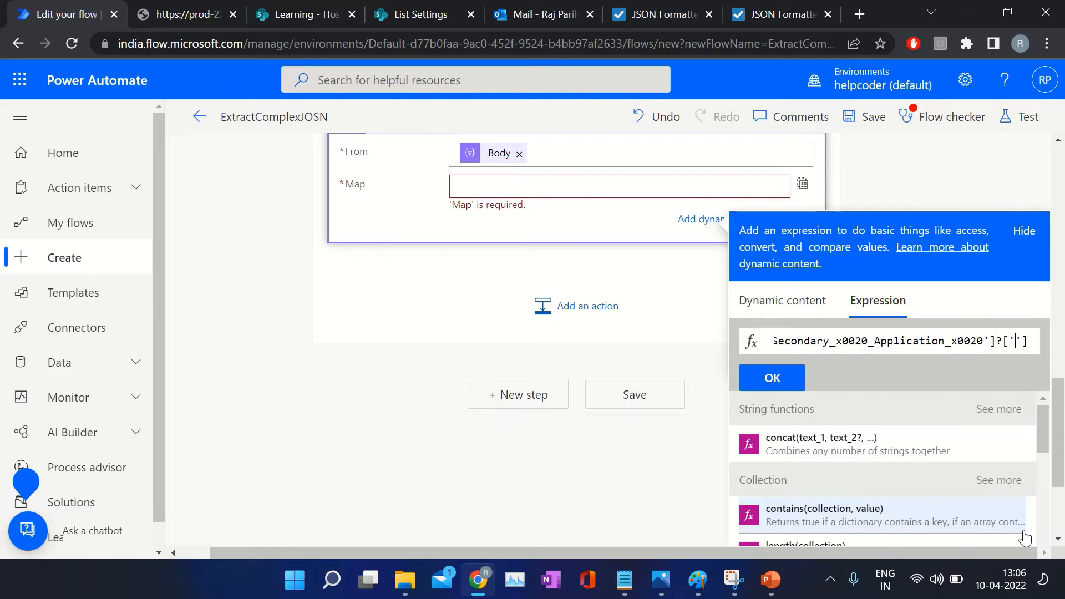
left_click(773, 378)
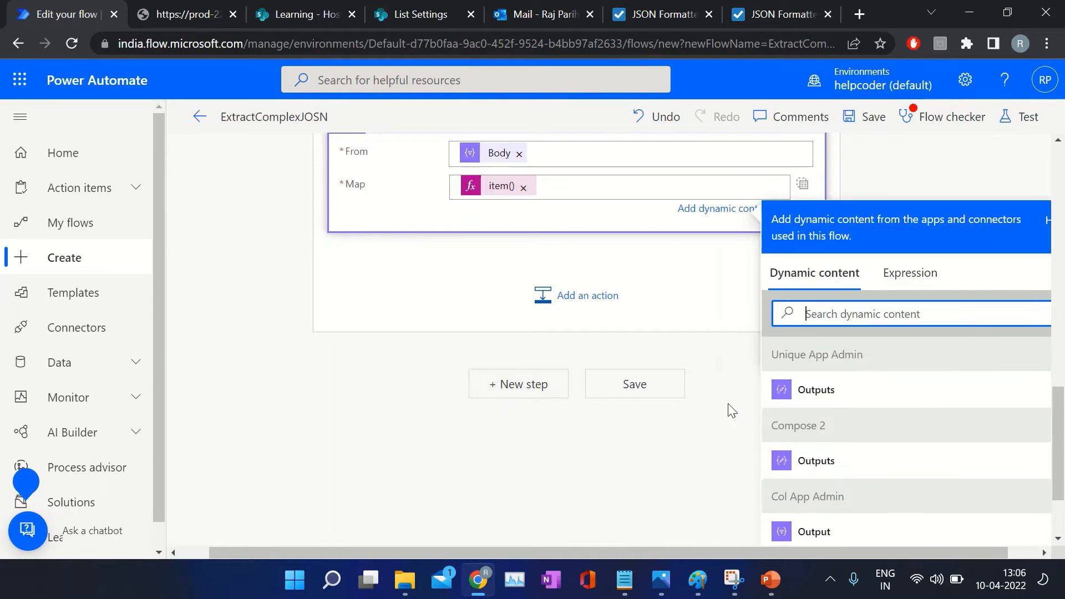
- Copy the Unique App Admin action and insert the copy directly after the Col Sec app admin action
scroll(653, 281, "up", 5)
left_click(555, 370)
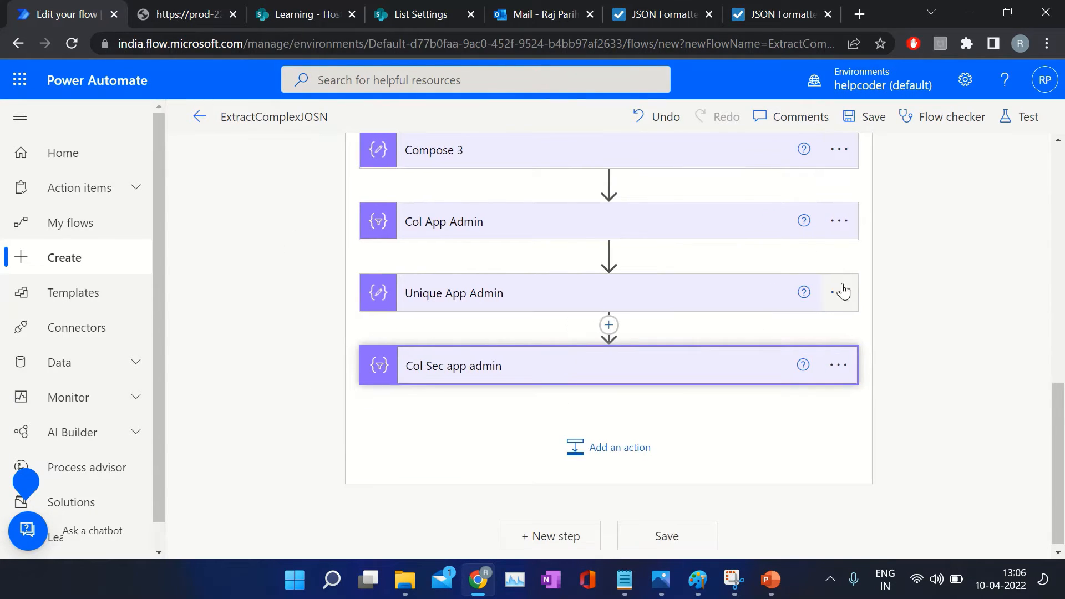
left_click(852, 297)
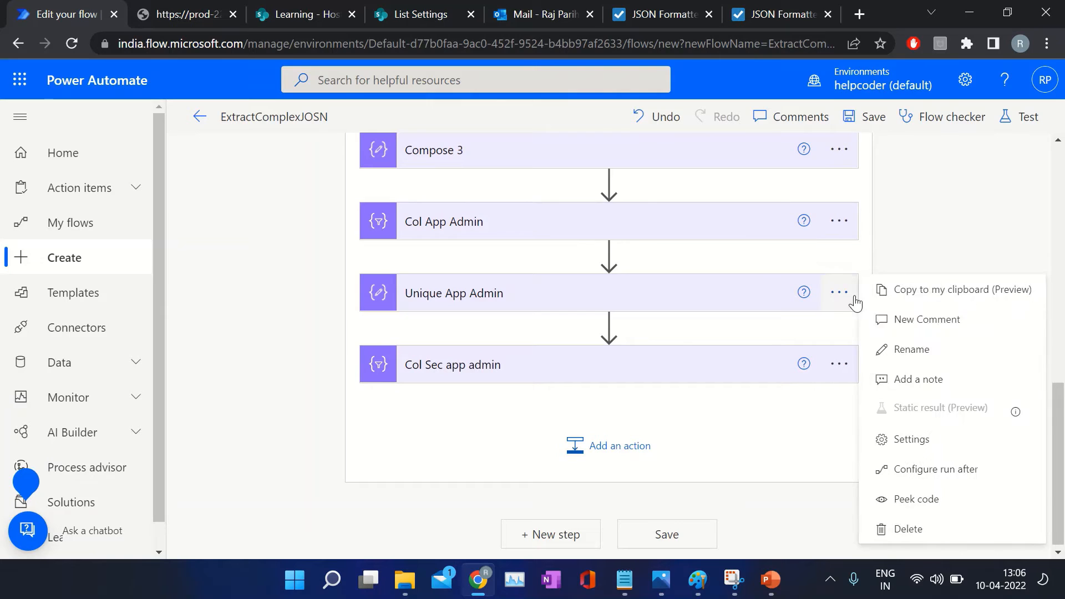
left_click(940, 294)
left_click(610, 443)
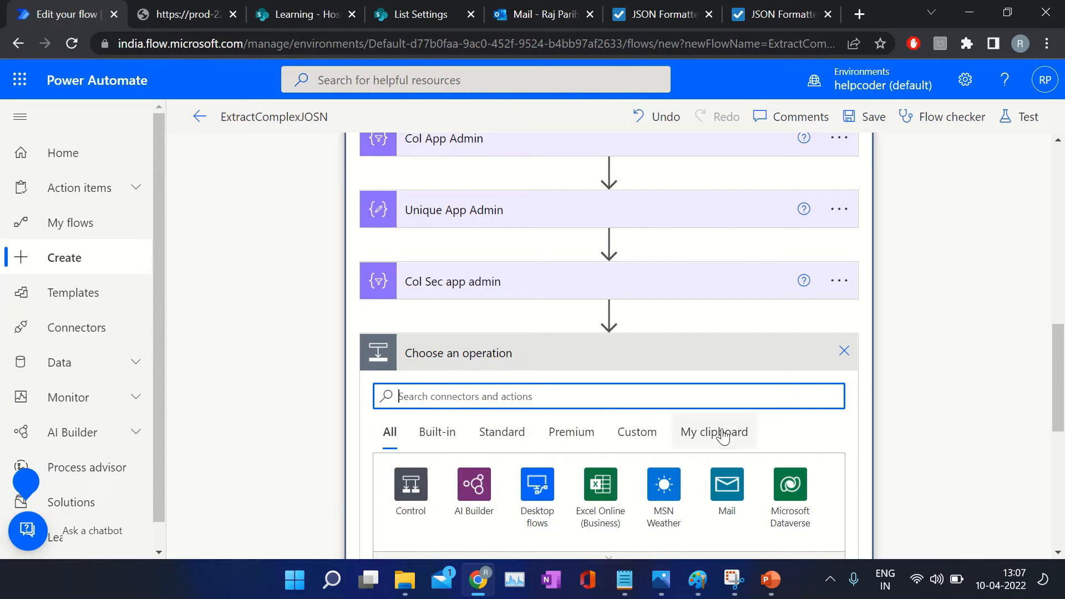
left_click(694, 431)
left_click(507, 359)
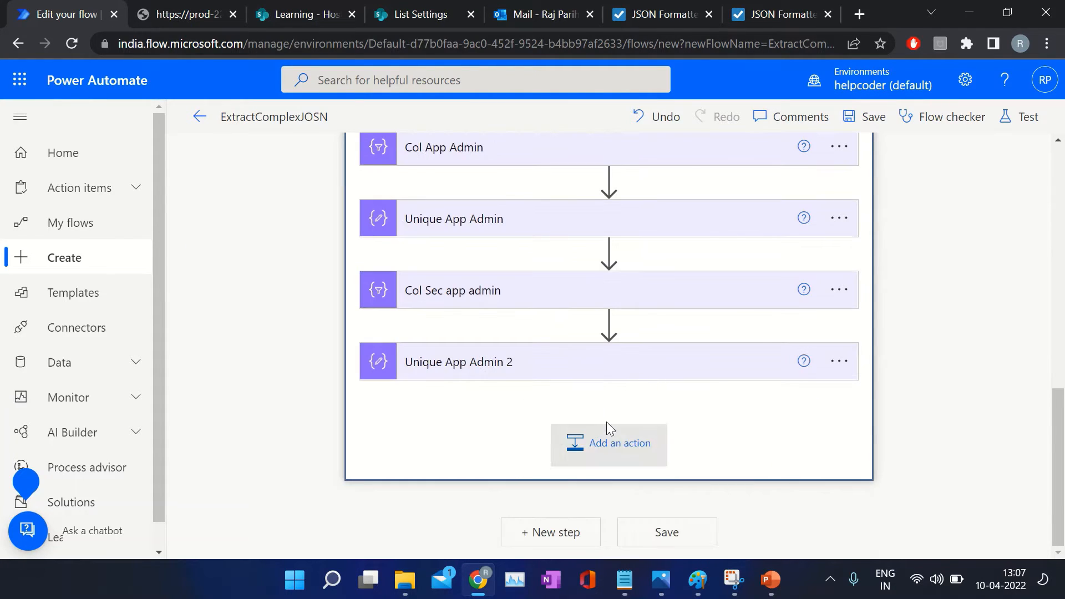
- Rename the copied Unique App Admin 2 action to "Unique Sec App Admin"
left_click(835, 364)
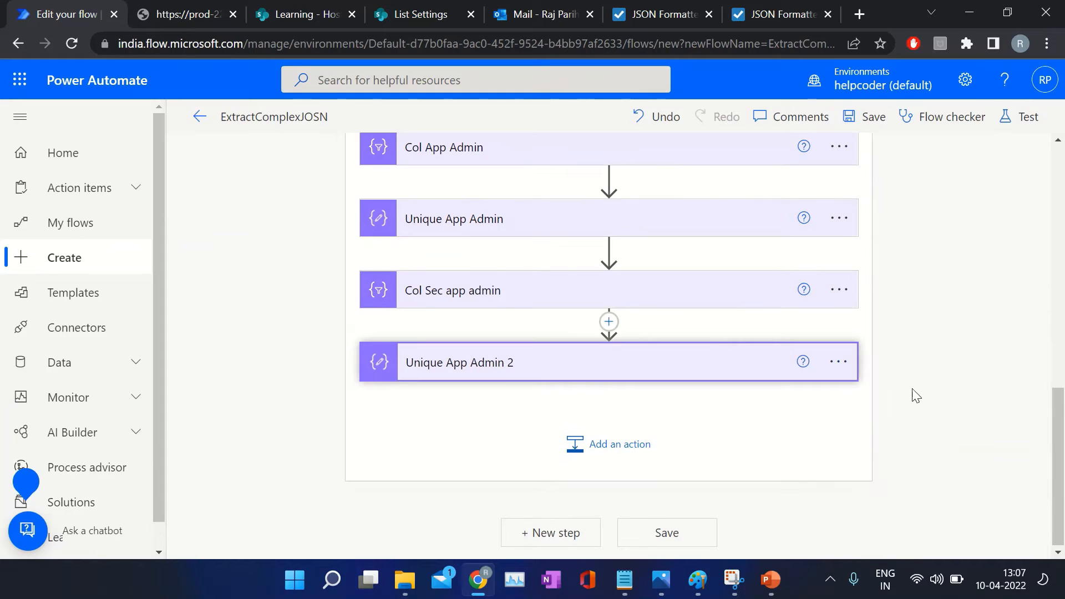
left_click(834, 364)
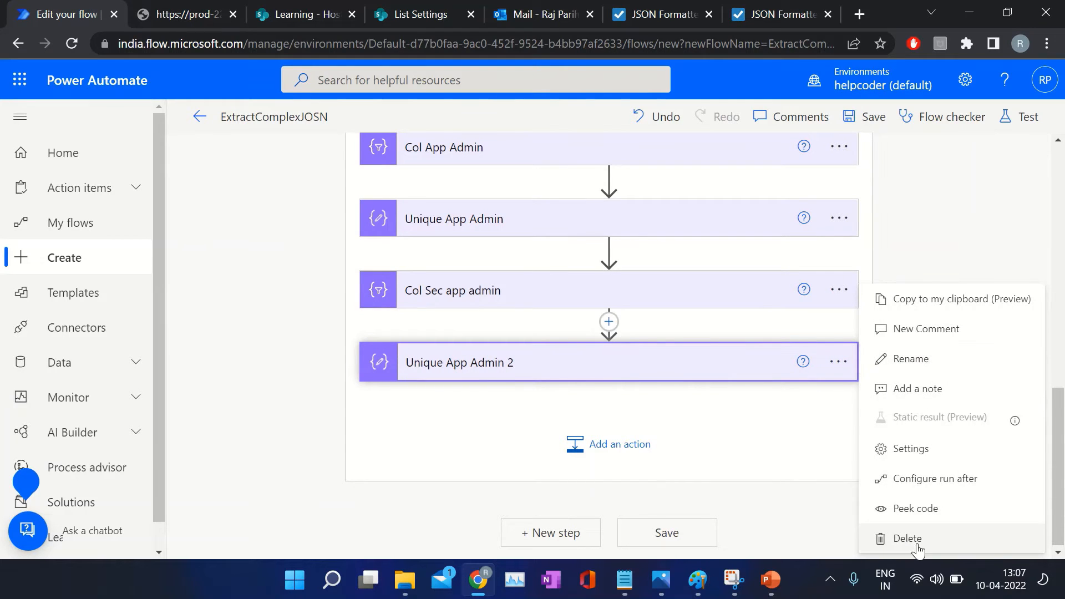
left_click(911, 358)
left_click(541, 363)
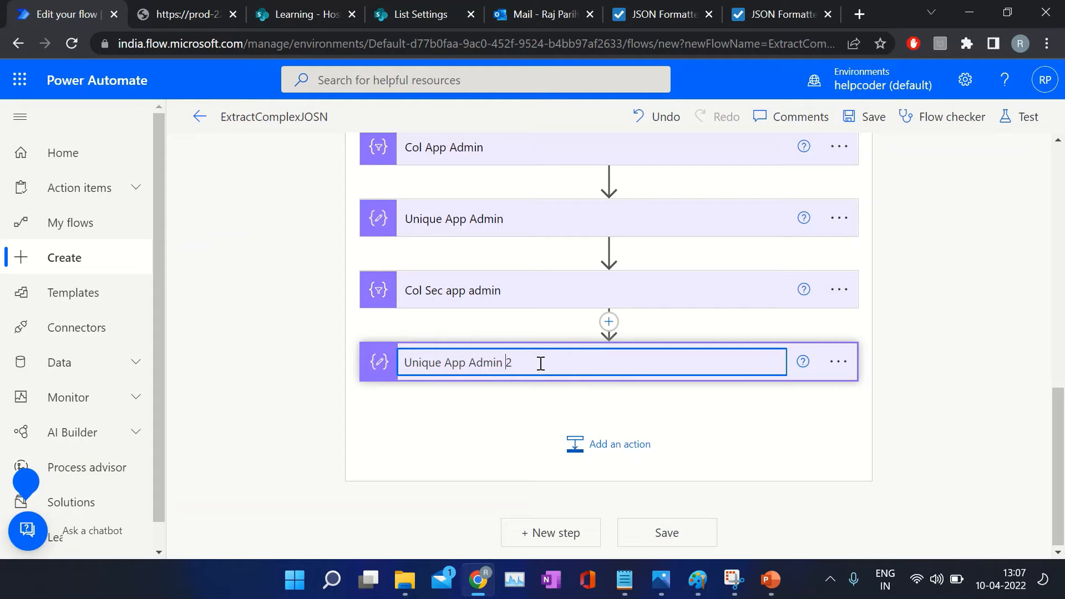
key("ctrl+Left")
key("ctrl+Left")
type("Sec")
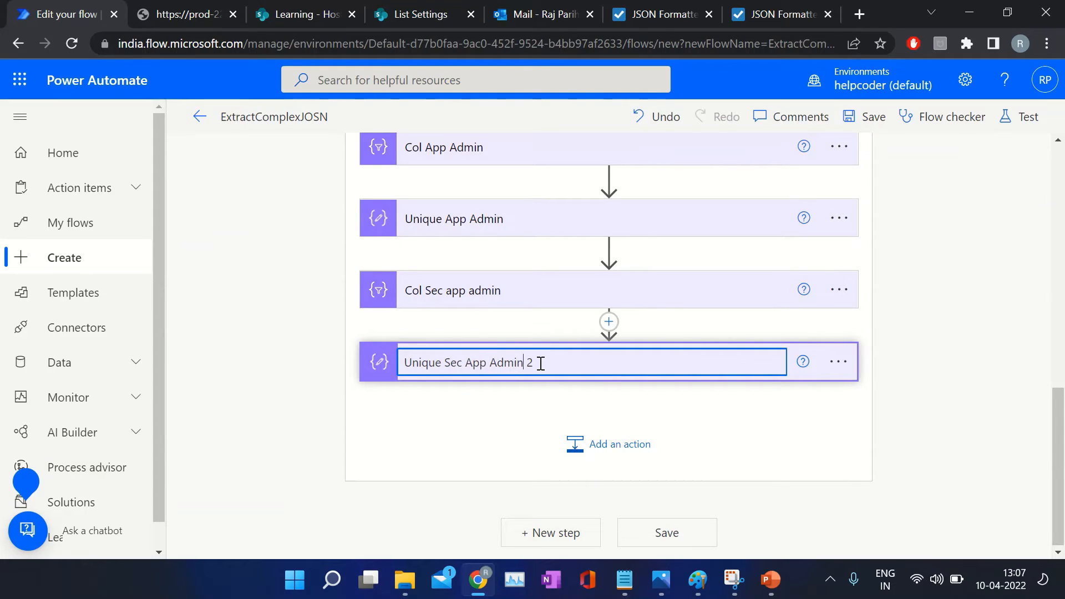
left_click(813, 435)
- Replace the Inputs expression of Unique Sec App Admin with an empty union() function in the expression editor
left_click(657, 367)
left_click(528, 404)
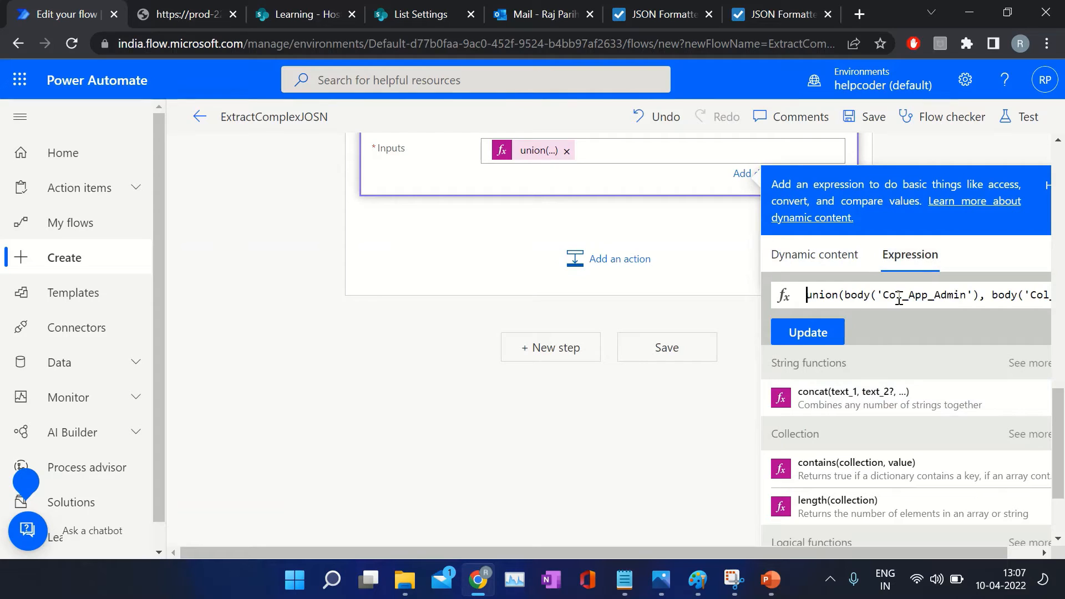
left_click_drag(844, 295, 1054, 298)
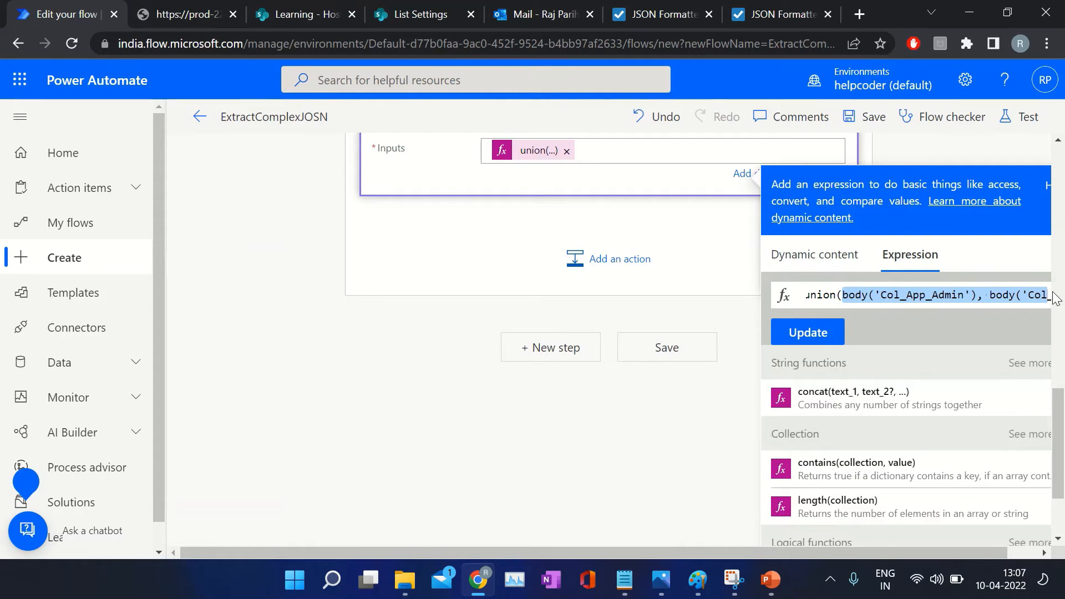
key("ctrl+a")
key("BackSpace")
type("u")
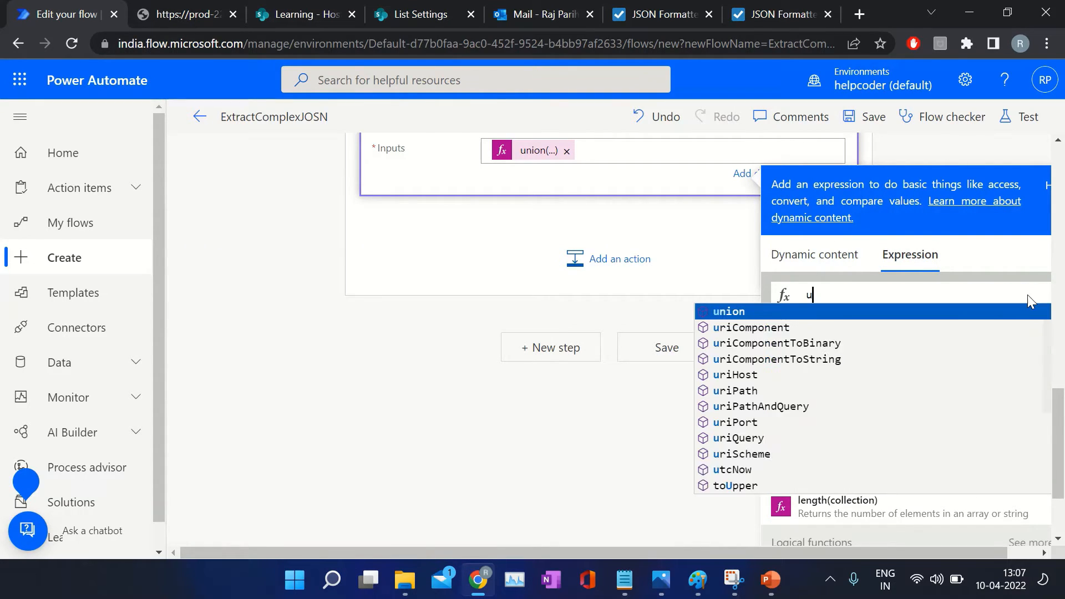
type("nion(")
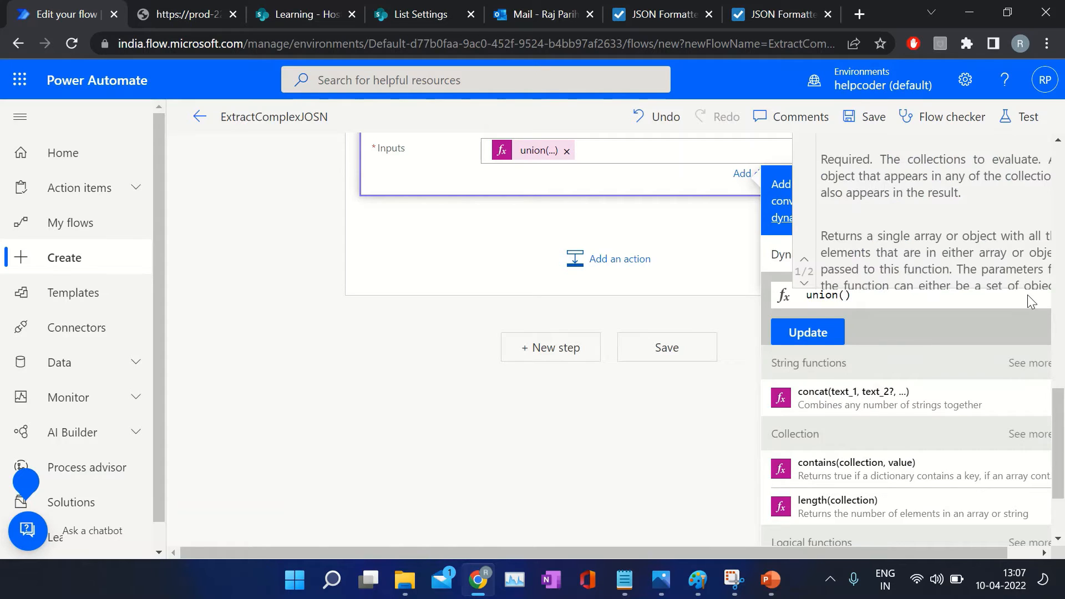
- Add the Col Sec app admin output as both arguments of union(), update the expression, and collapse the action
left_click(781, 254)
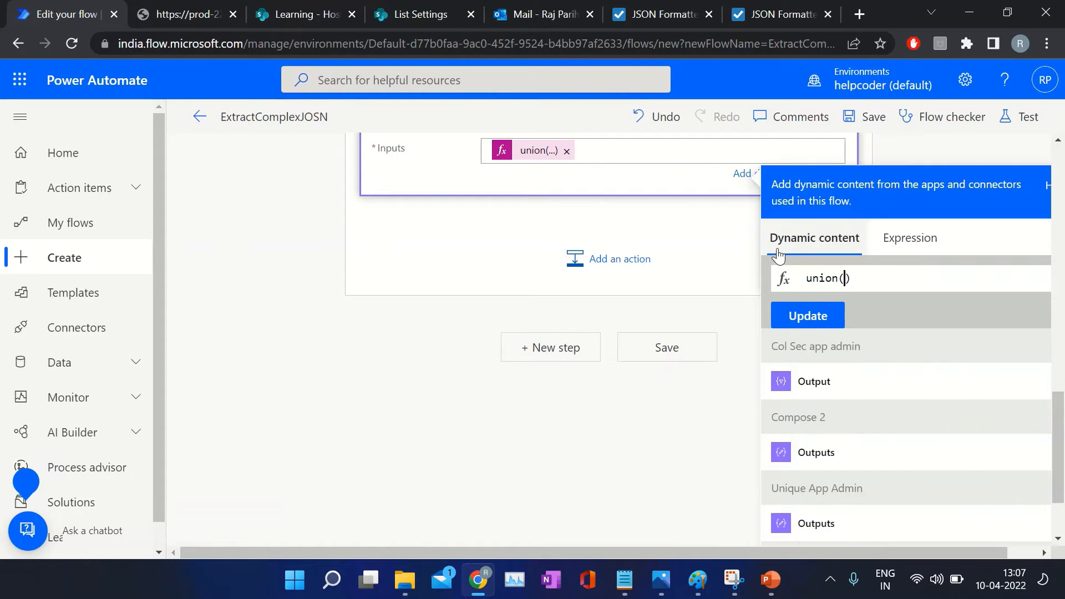
left_click(820, 388)
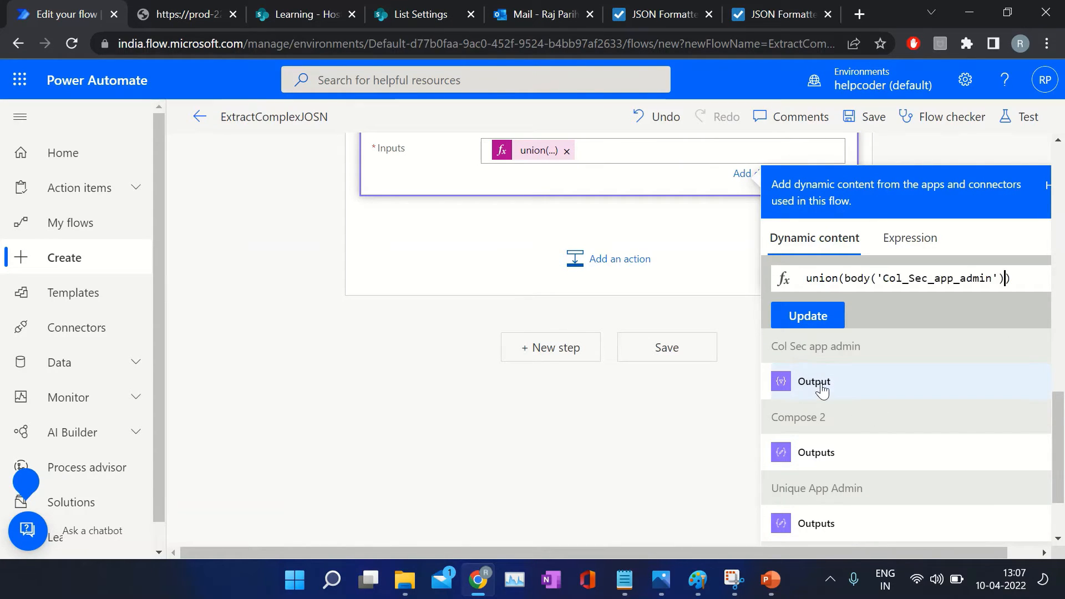
type(",")
left_click(821, 383)
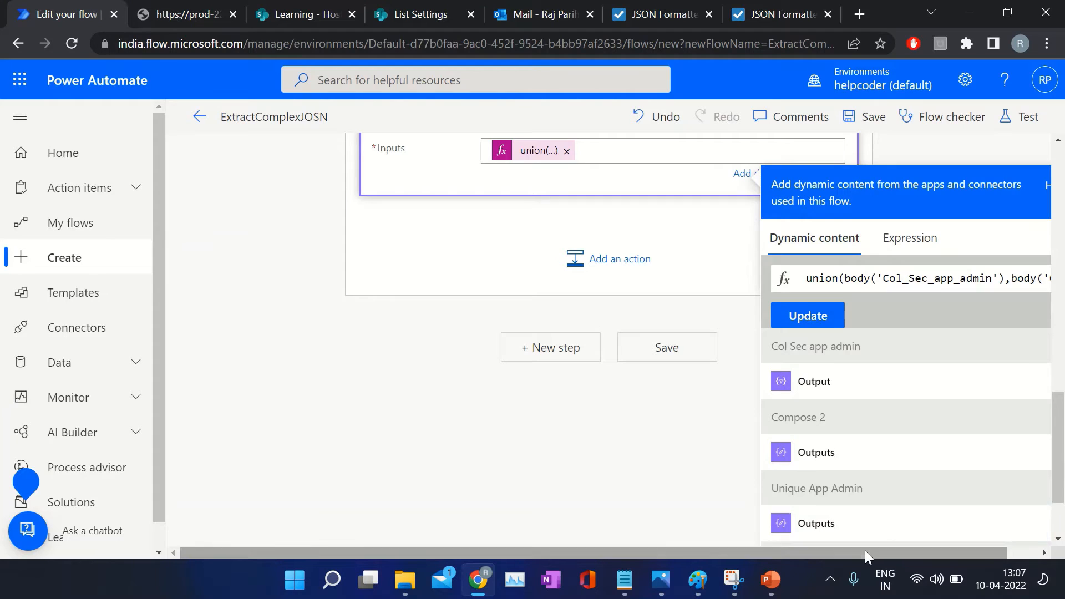
left_click_drag(864, 551, 1009, 551)
left_click(774, 318)
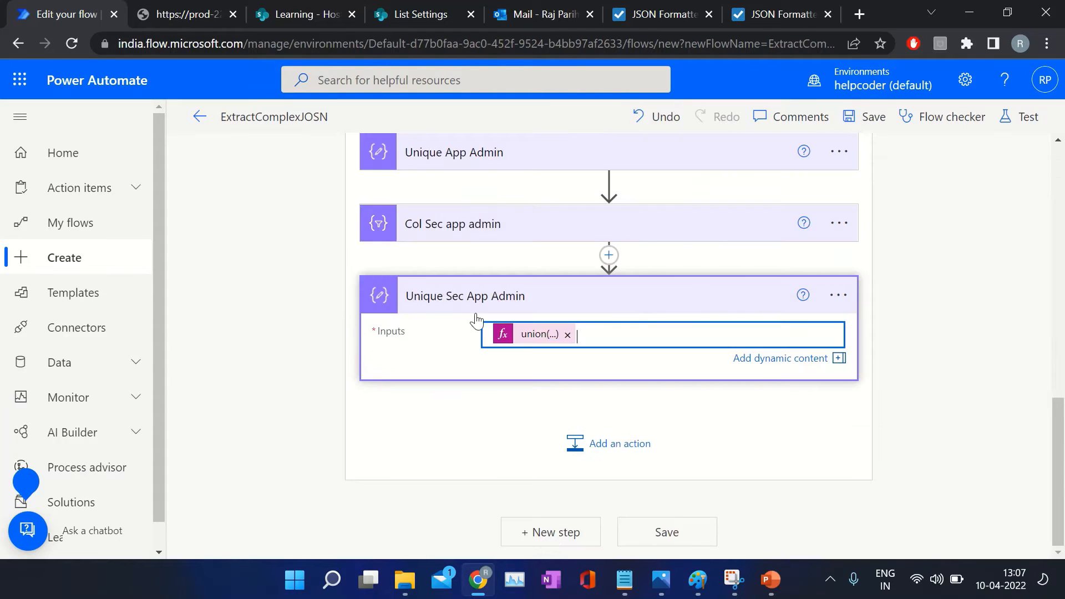
left_click(548, 297)
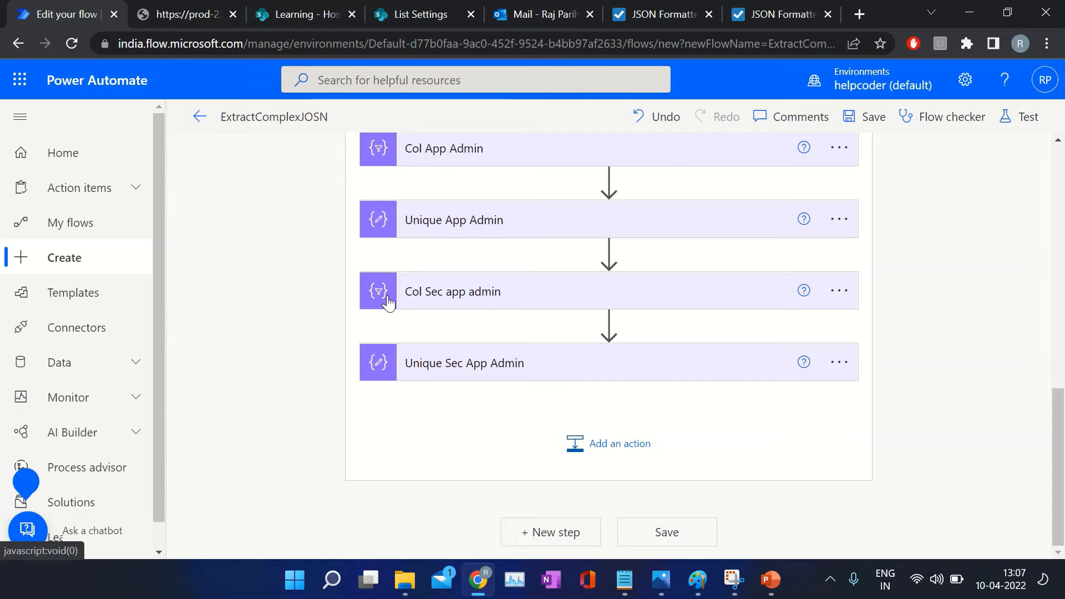
- Switch to the JSON Formatter page, review the secondary application fields, and select the field name Secondary_x0020_Application_x002
left_click(783, 16)
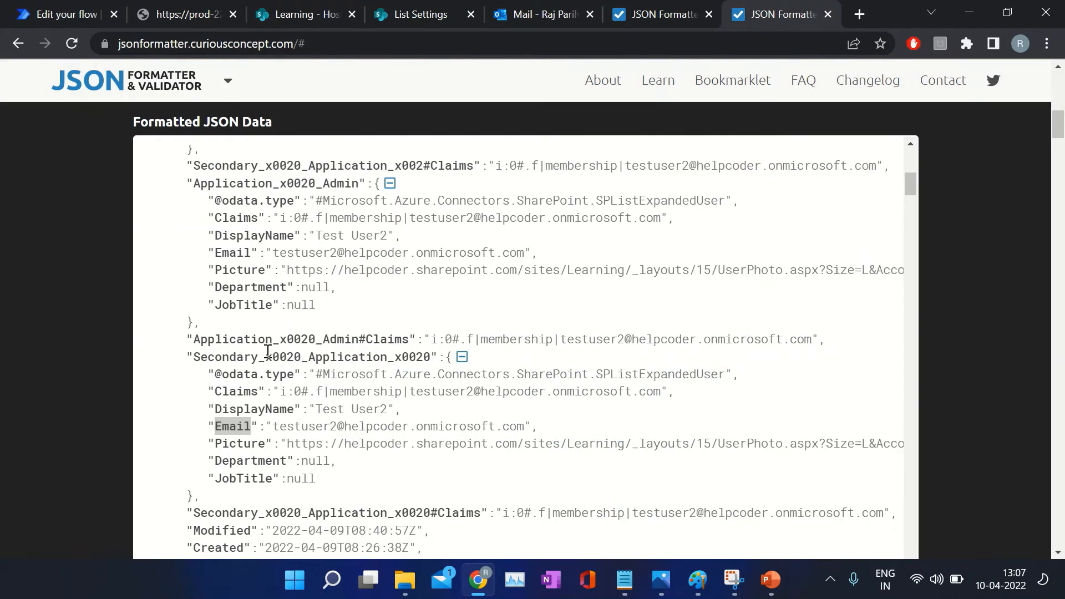
scroll(354, 476, "down", 1)
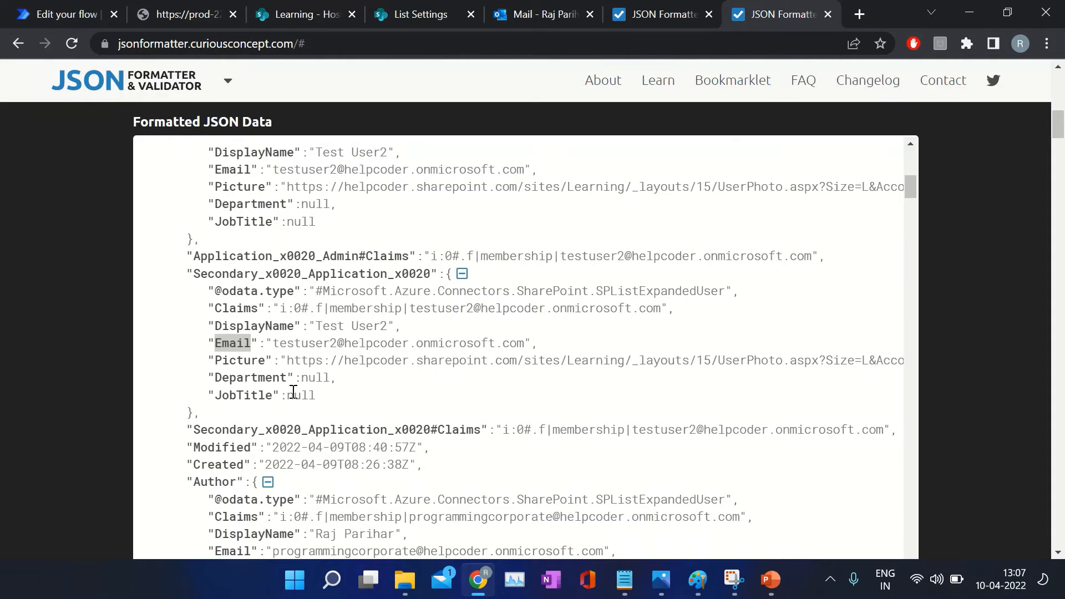
left_click(471, 397)
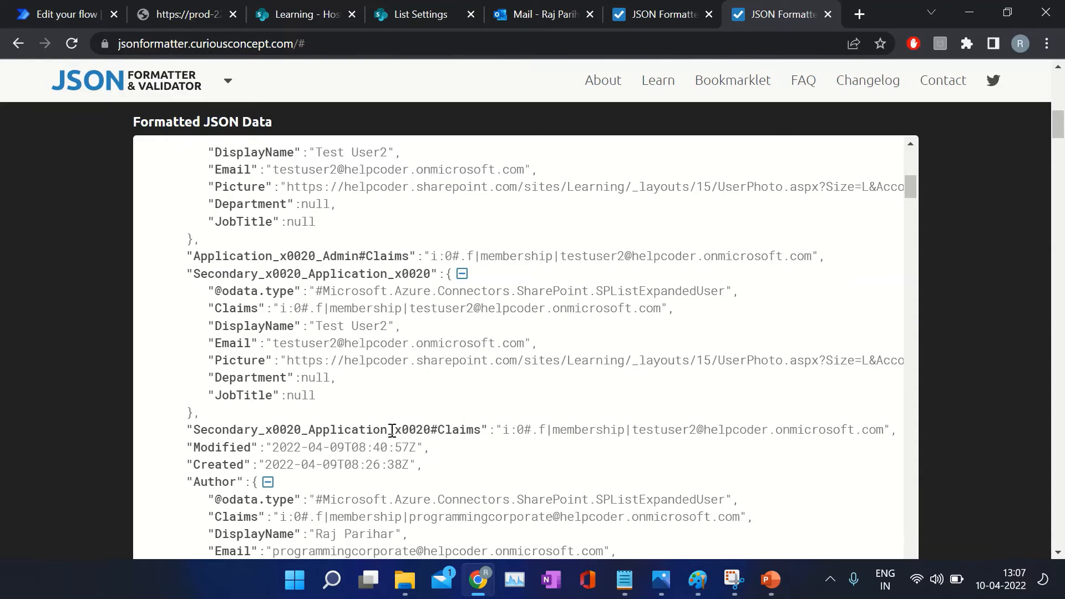
scroll(392, 431, "up", 2)
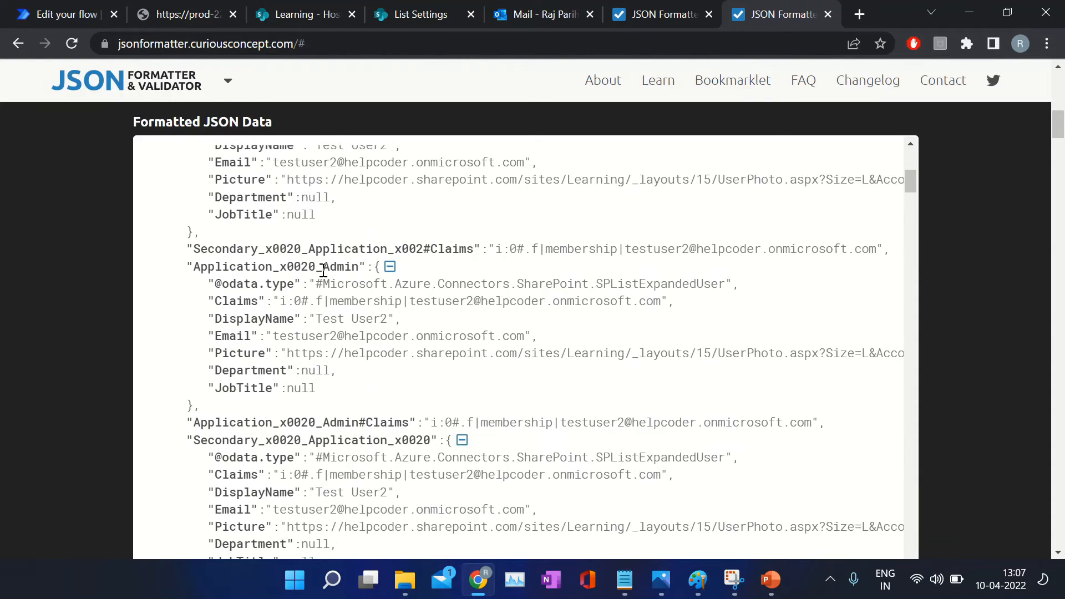
scroll(316, 251, "up", 1)
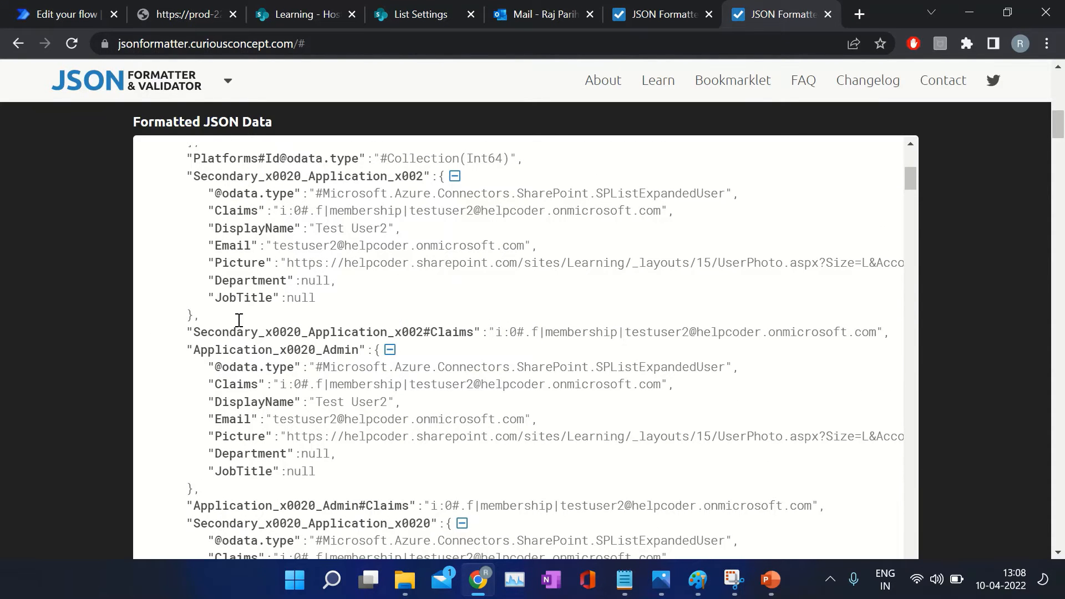
double_click(327, 172)
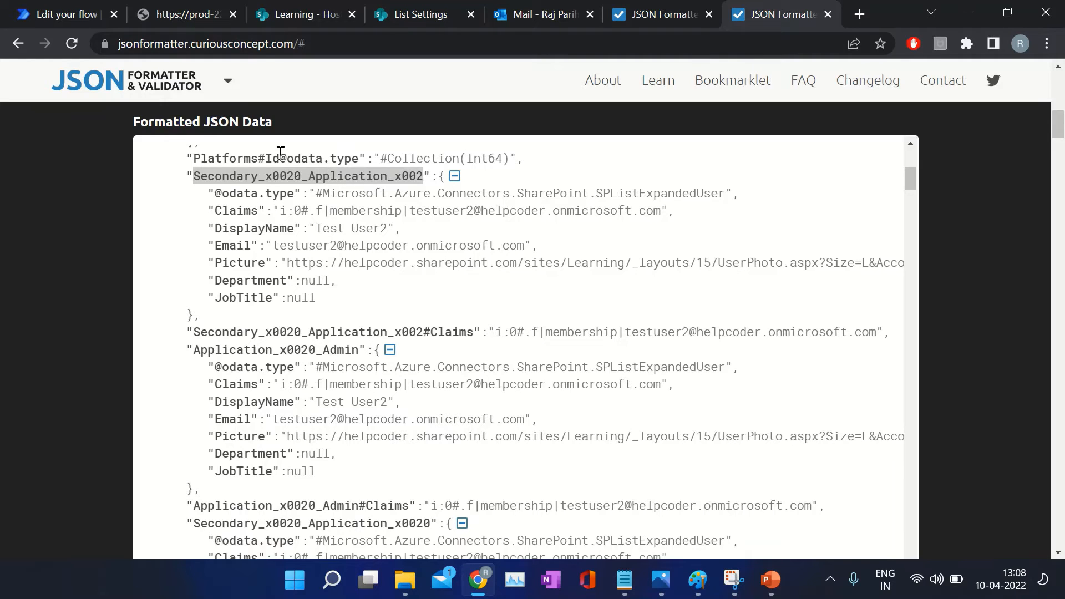
- Return to the Power Automate flow and insert a copy of the Col Sec app admin action after Unique Sec App Admin
left_click(63, 16)
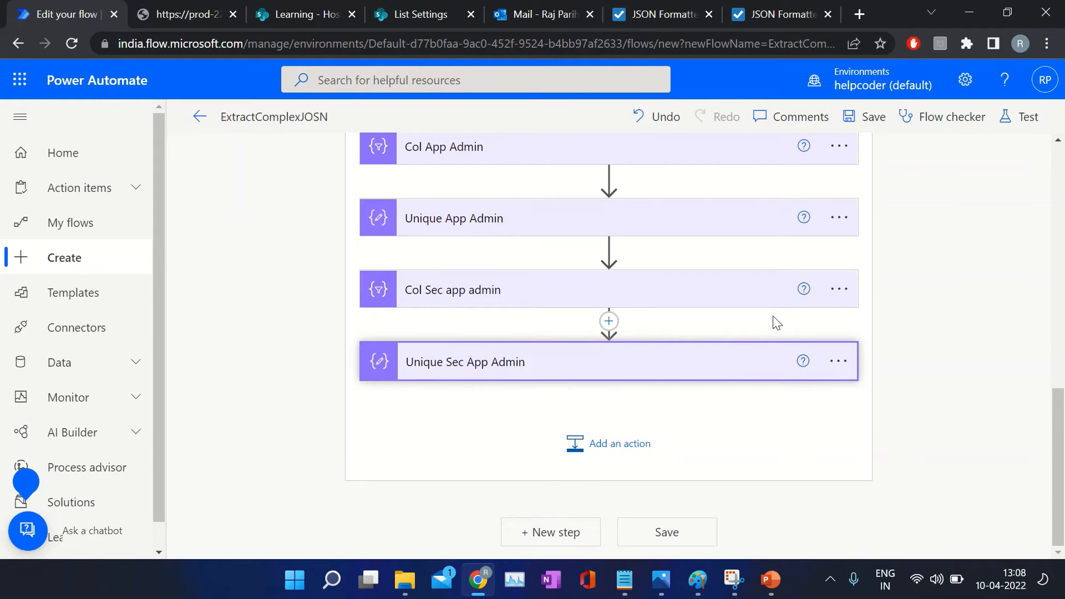
left_click(839, 289)
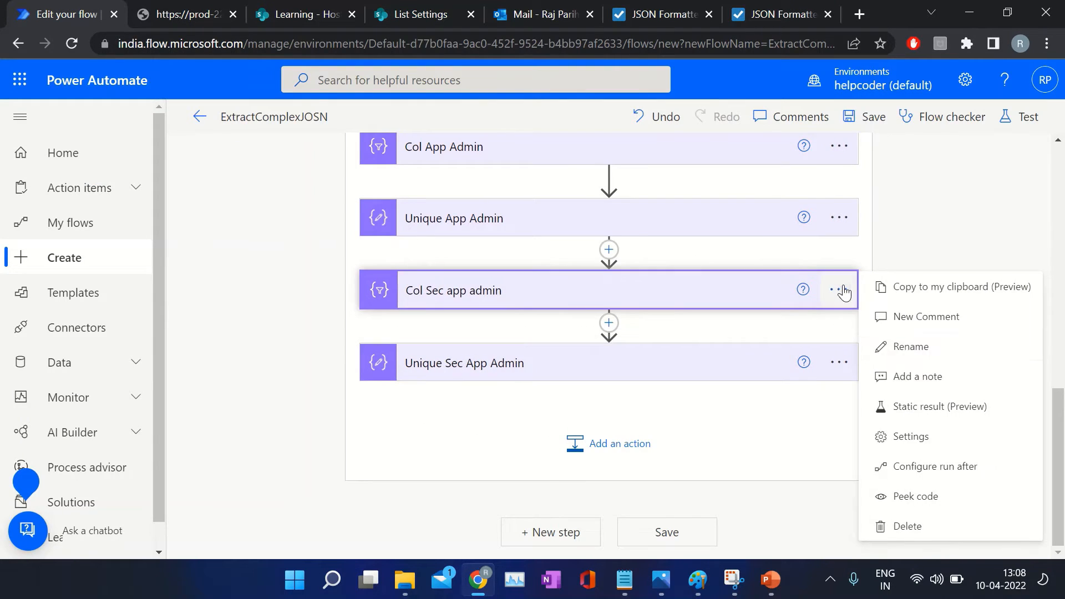
left_click(928, 288)
left_click(608, 445)
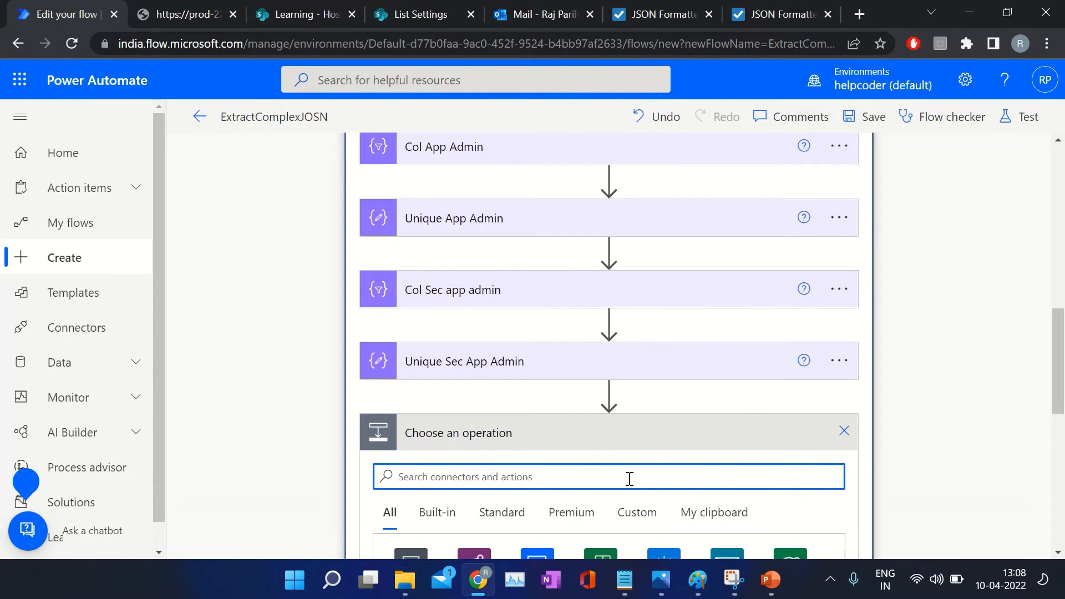
left_click(690, 510)
scroll(660, 192, "down", 4)
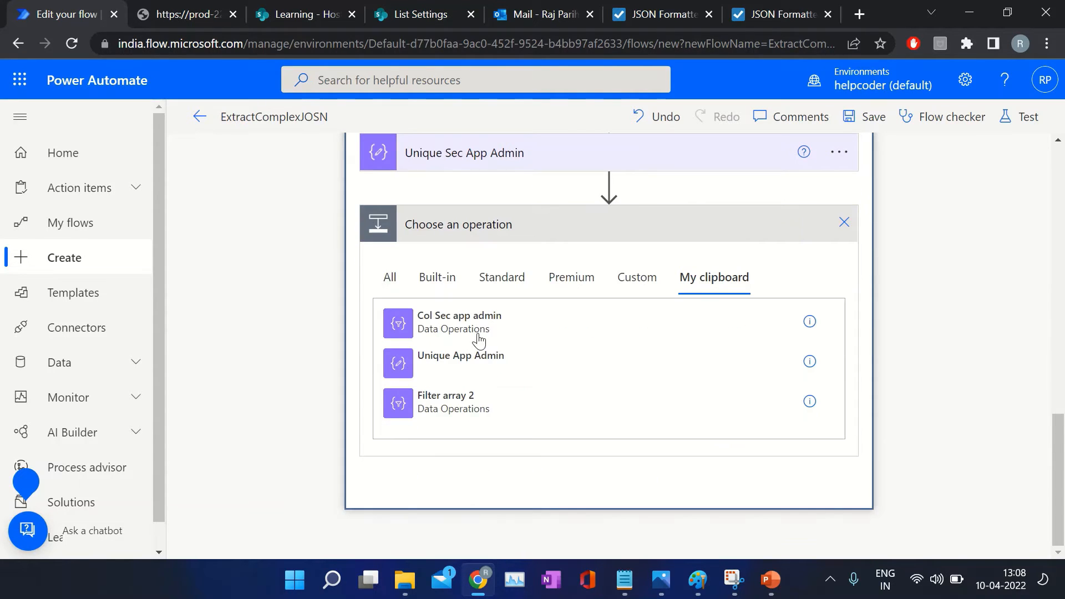
left_click(452, 333)
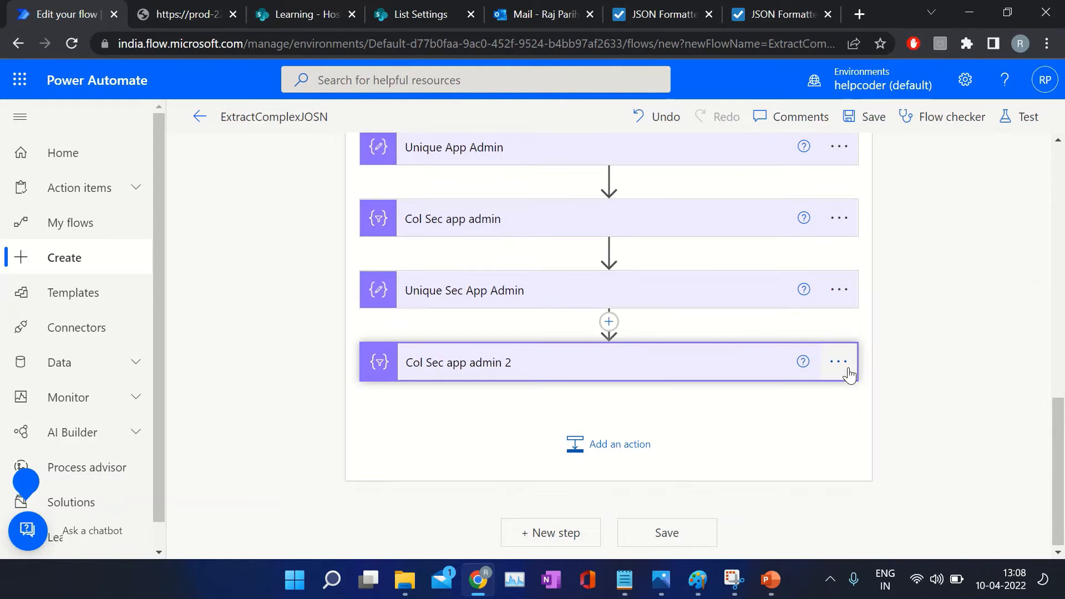
- Rename the copied Col Sec app admin 2 action to "Col Sec app aOwners"
left_click(835, 362)
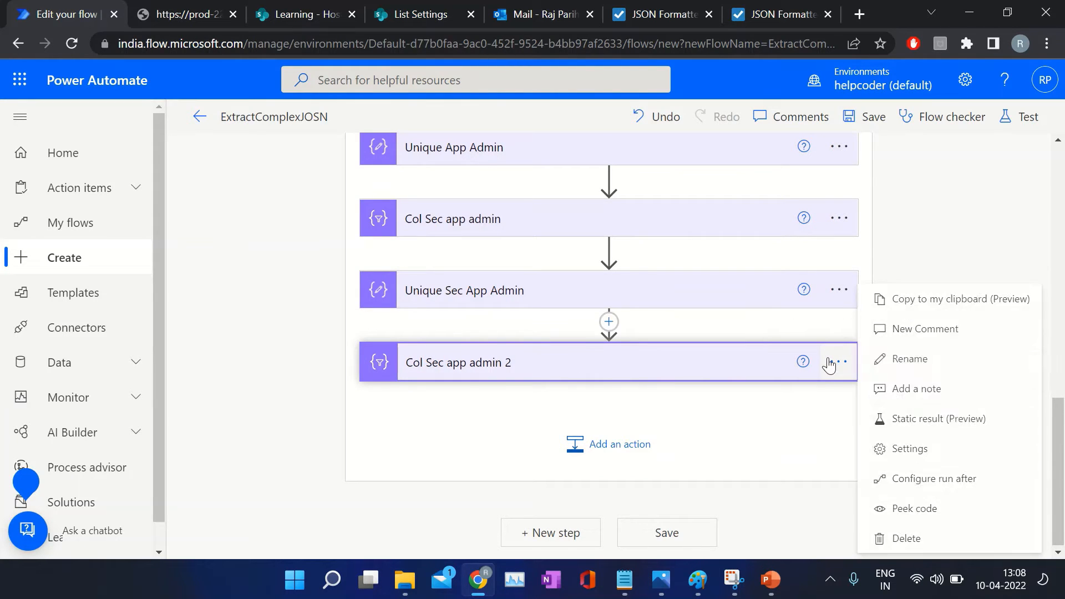
left_click(910, 358)
left_click(523, 367)
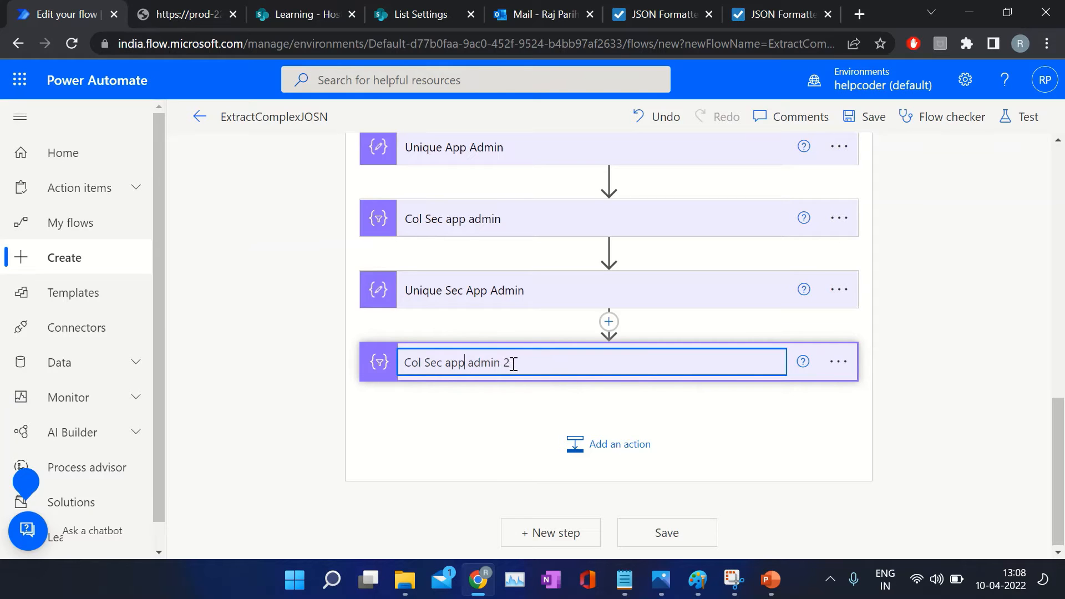
left_click_drag(512, 364, 474, 362)
type("Owners")
left_click(827, 487)
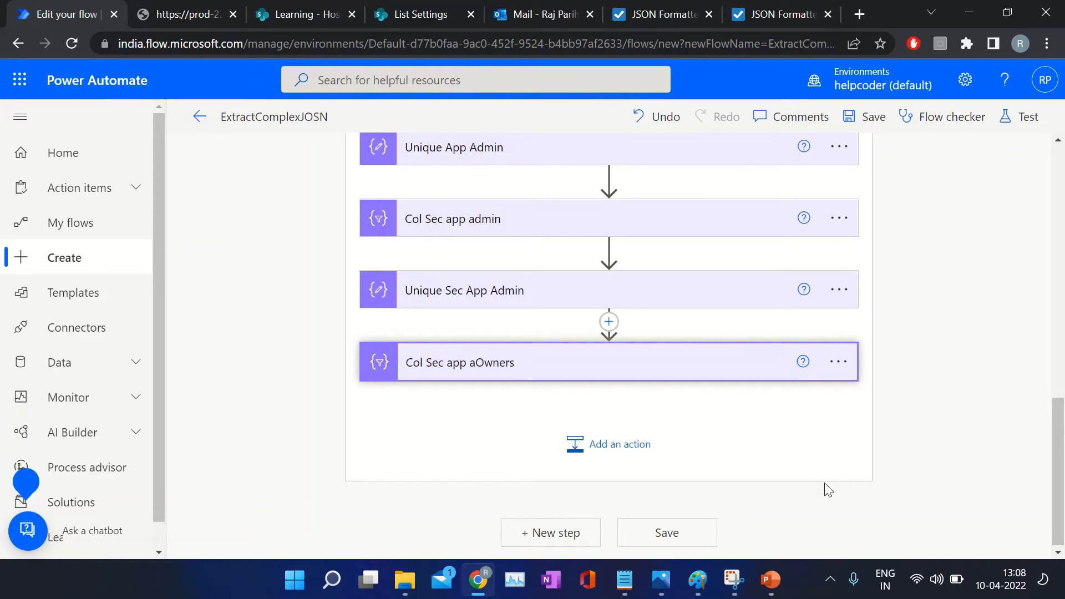
- Clear the Map value of the Col Sec app aOwners action and begin a replacement expression with item()?['']
left_click(590, 372)
left_click(548, 354)
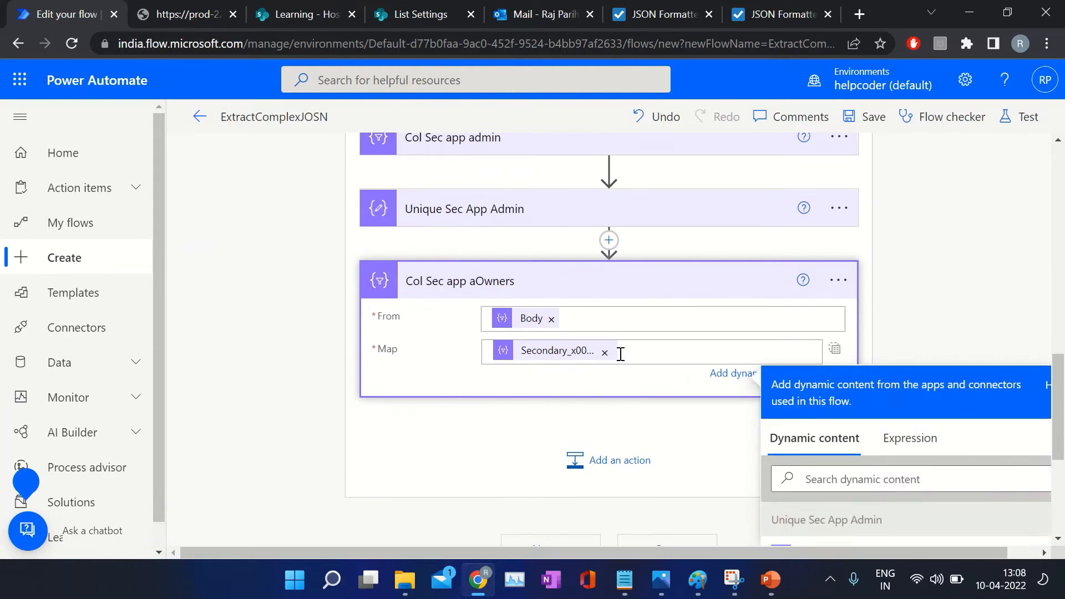
left_click(604, 352)
left_click(924, 456)
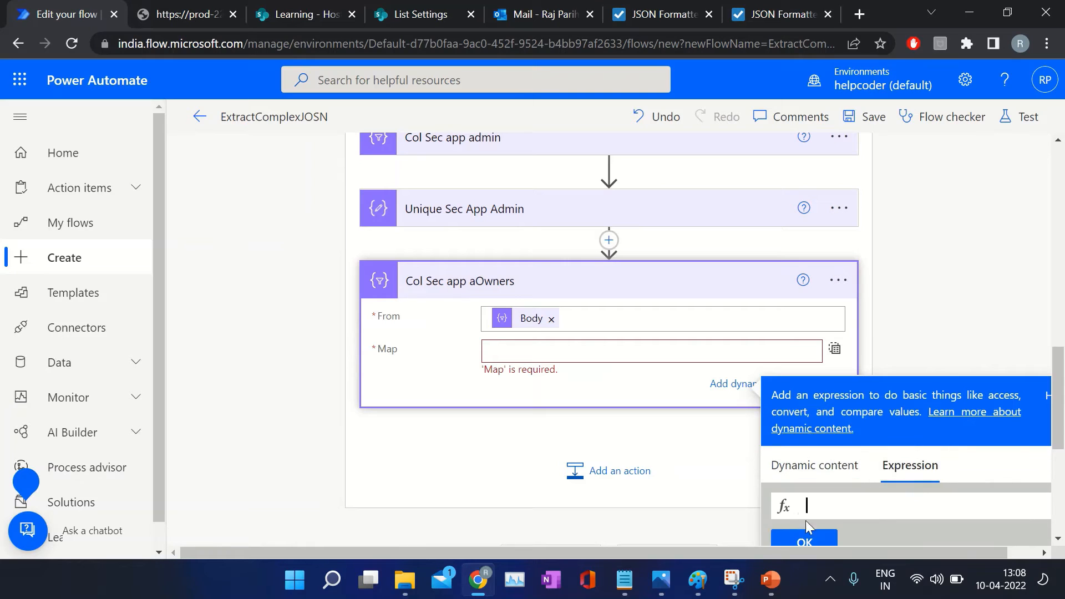
type("item()?['")
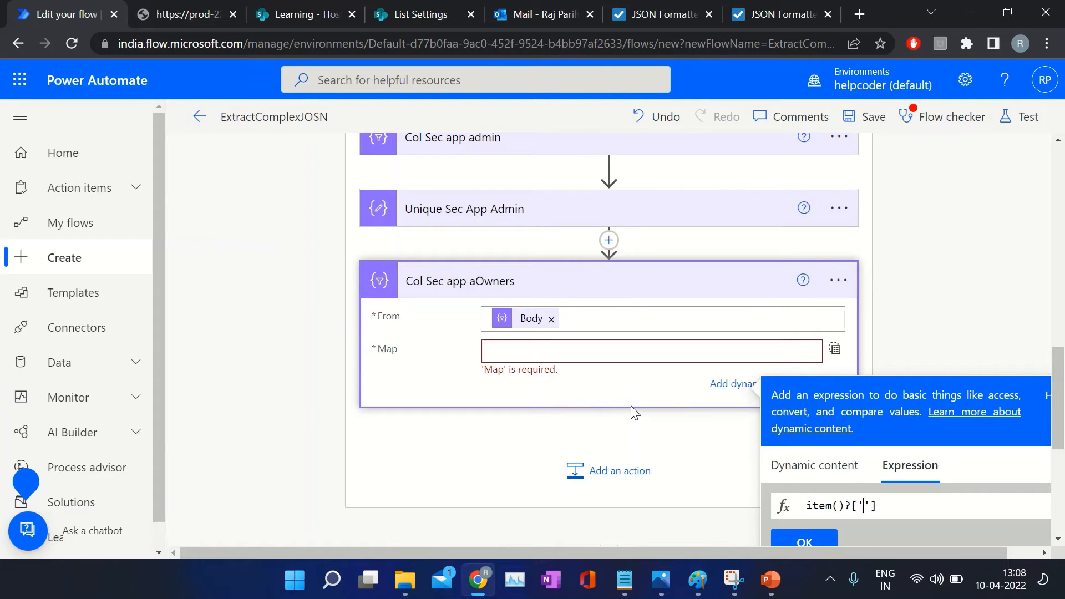
key("ctrl+v")
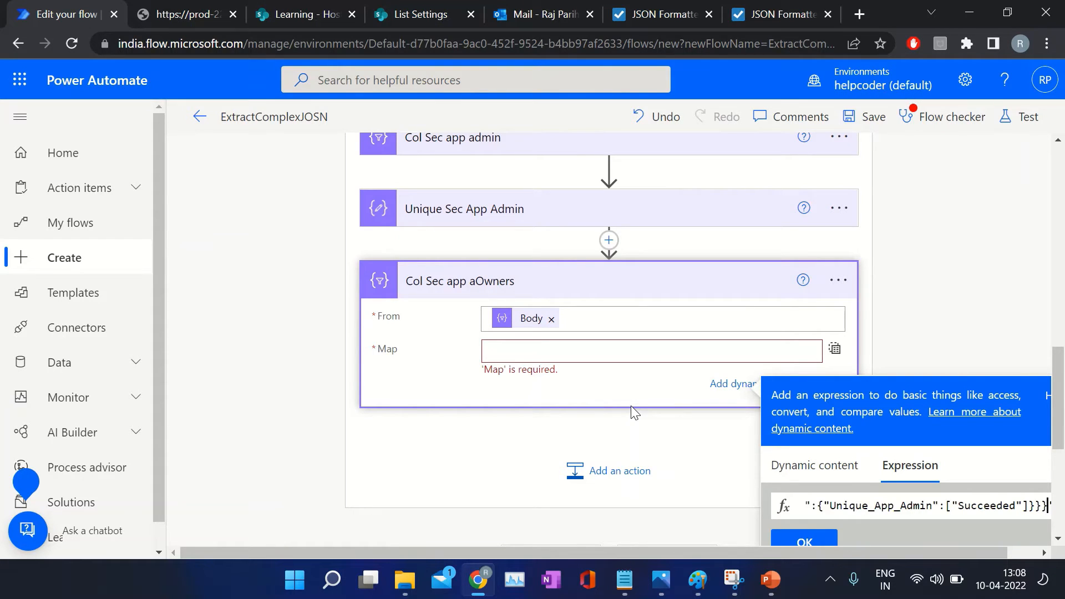
key("ctrl+z")
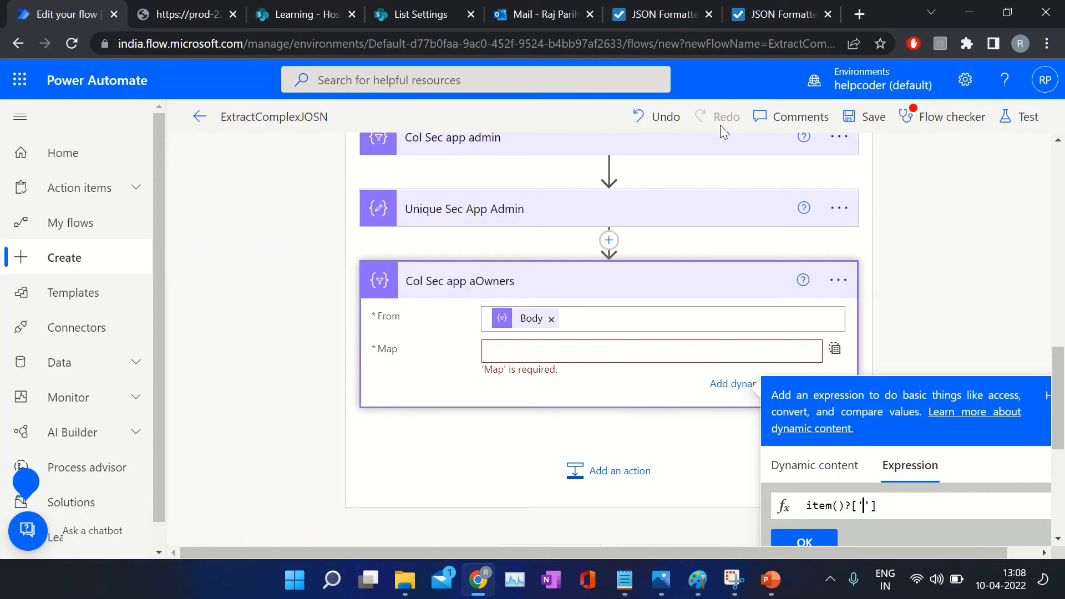
- Copy the field name Secondary_x0020_Application_x002 from the JSON Formatter page and insert it between the quotes of the flow's item() expression
left_click(782, 14)
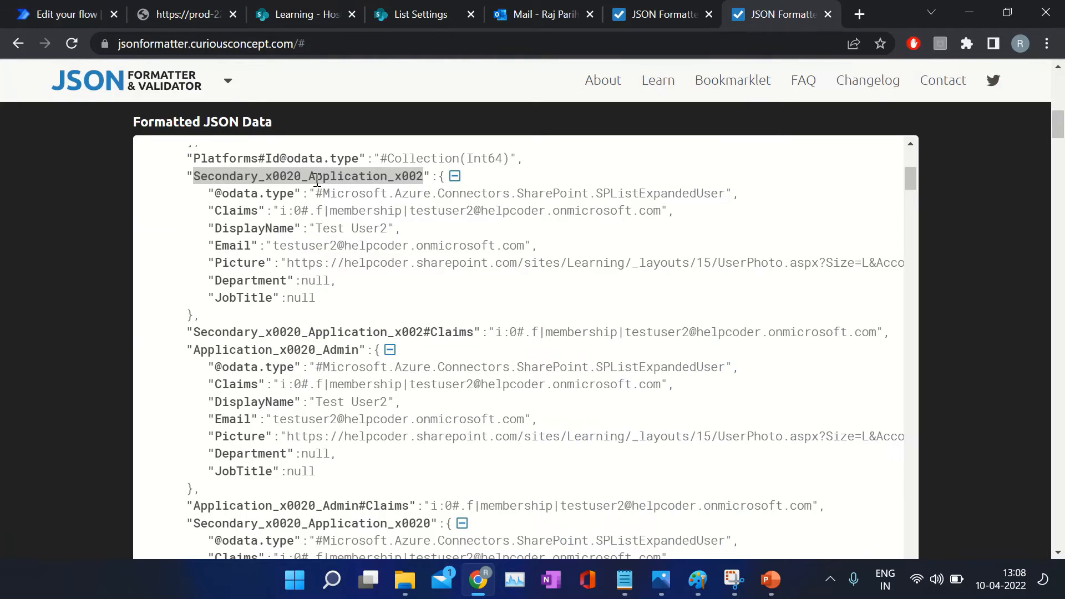
left_click(66, 13)
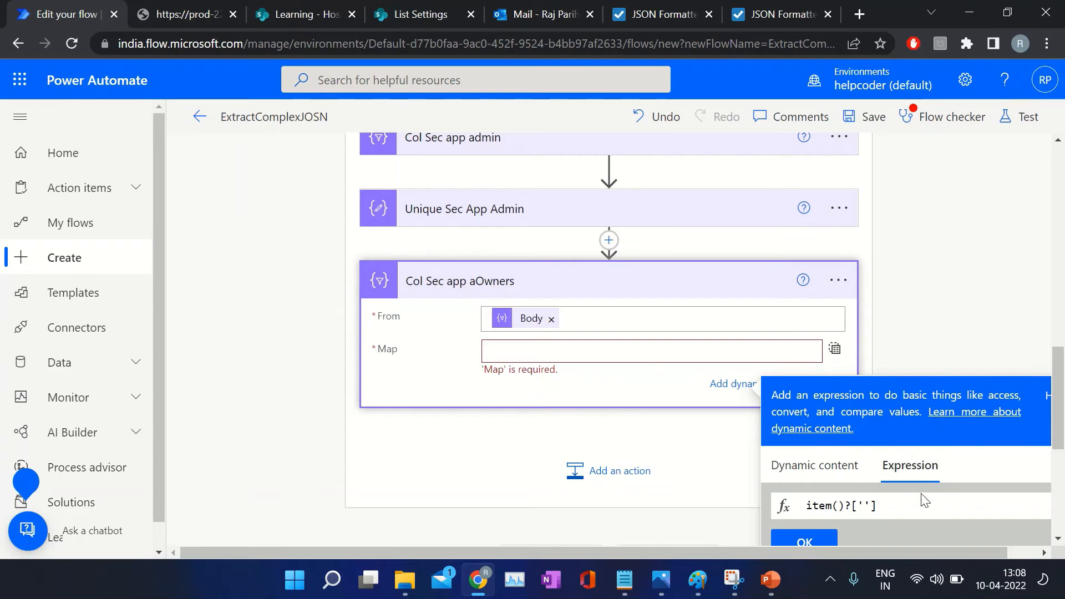
key("ctrl+v")
key("Right")
key("Right")
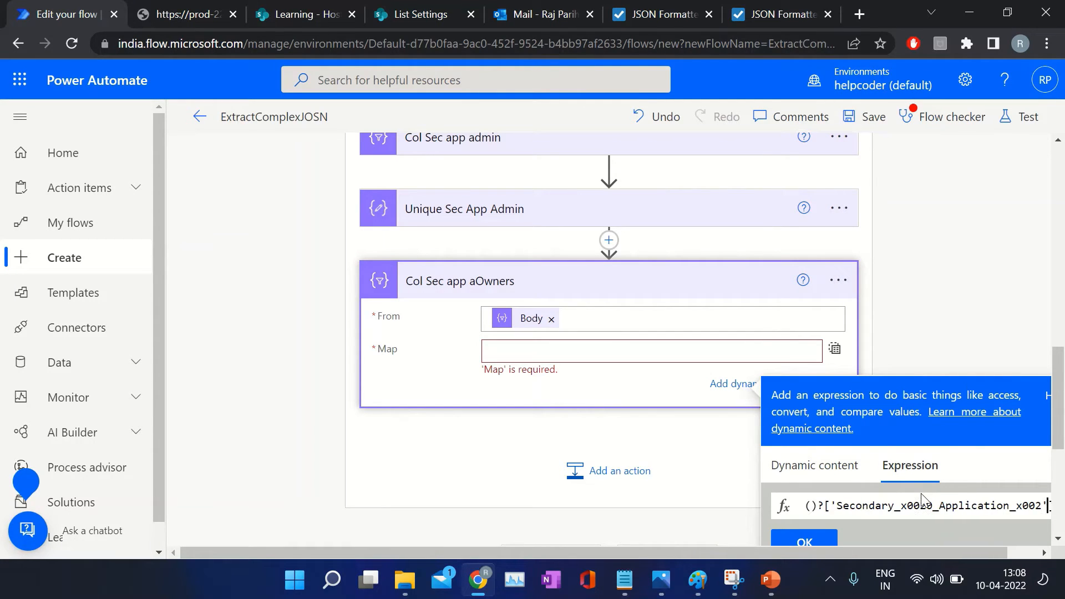
- Append ?['Email'] to the expression using the property name from the JSON Formatter page, apply it to Map, and collapse the action
type("?[")
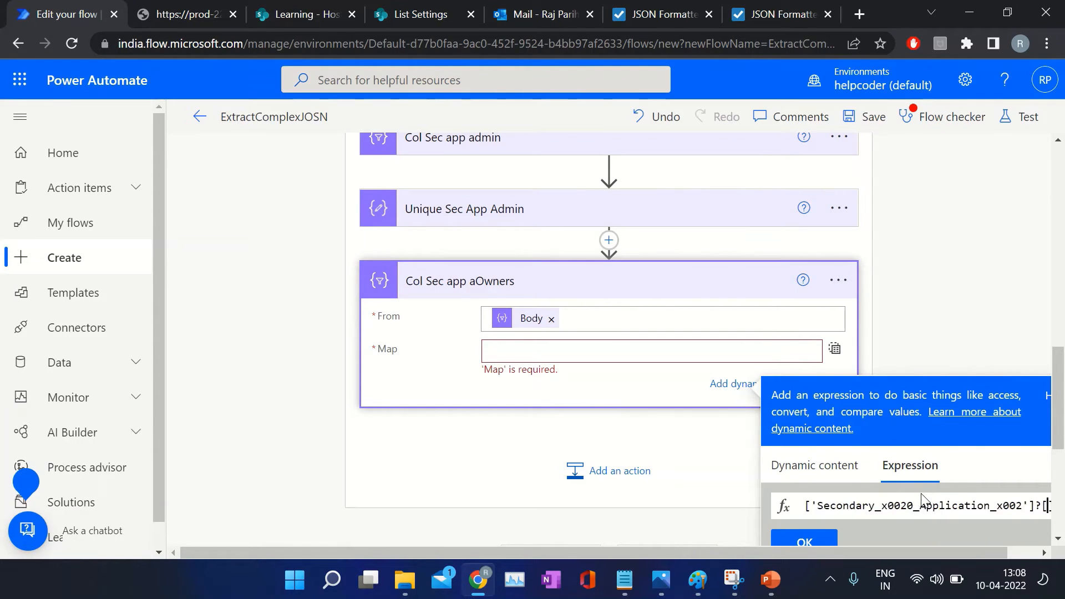
type("'")
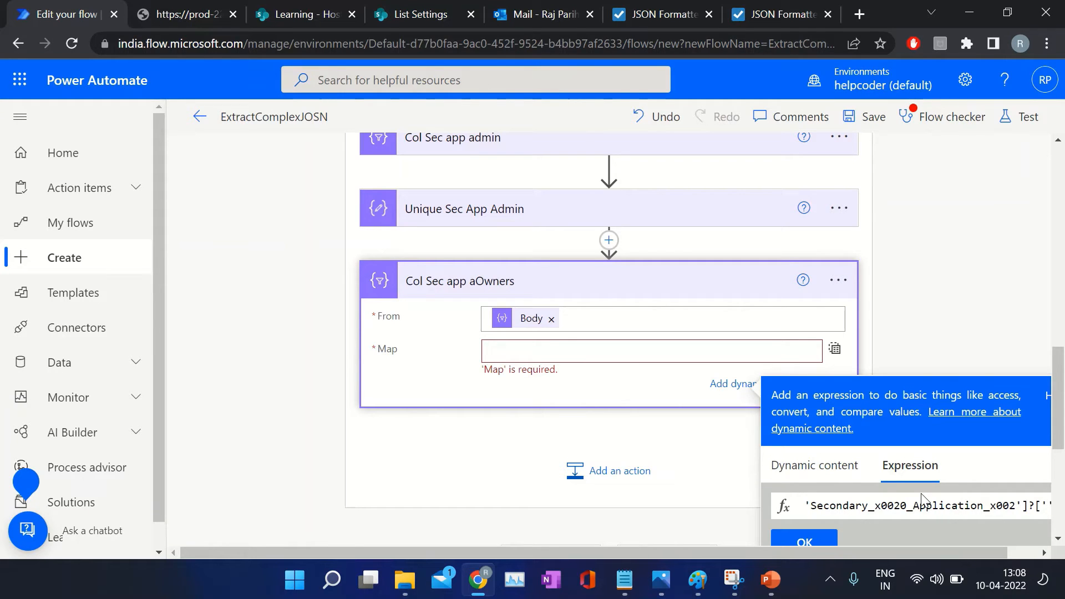
left_click(773, 17)
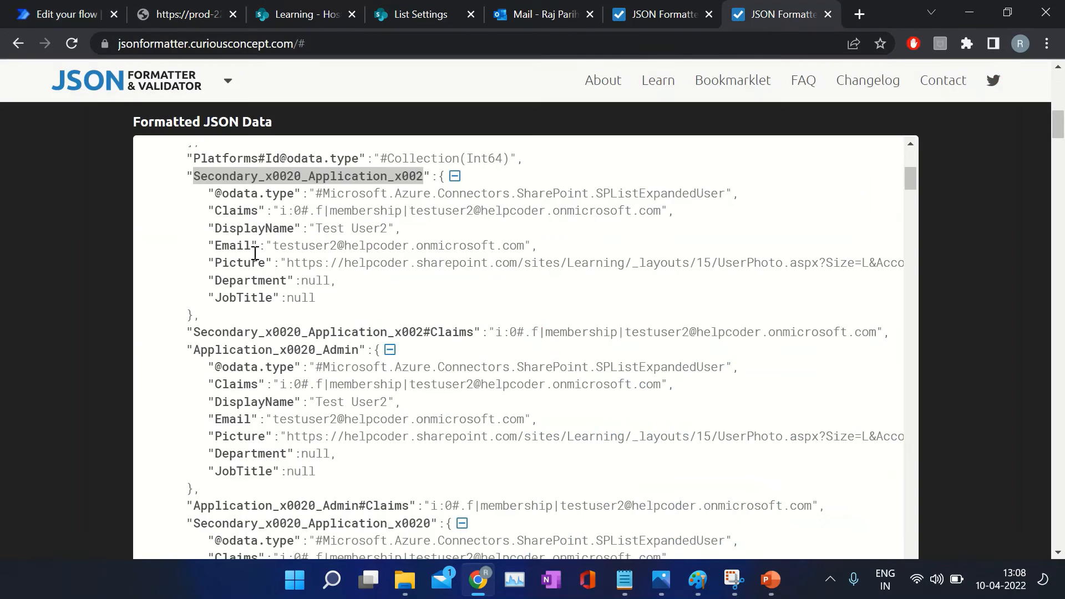
double_click(233, 247)
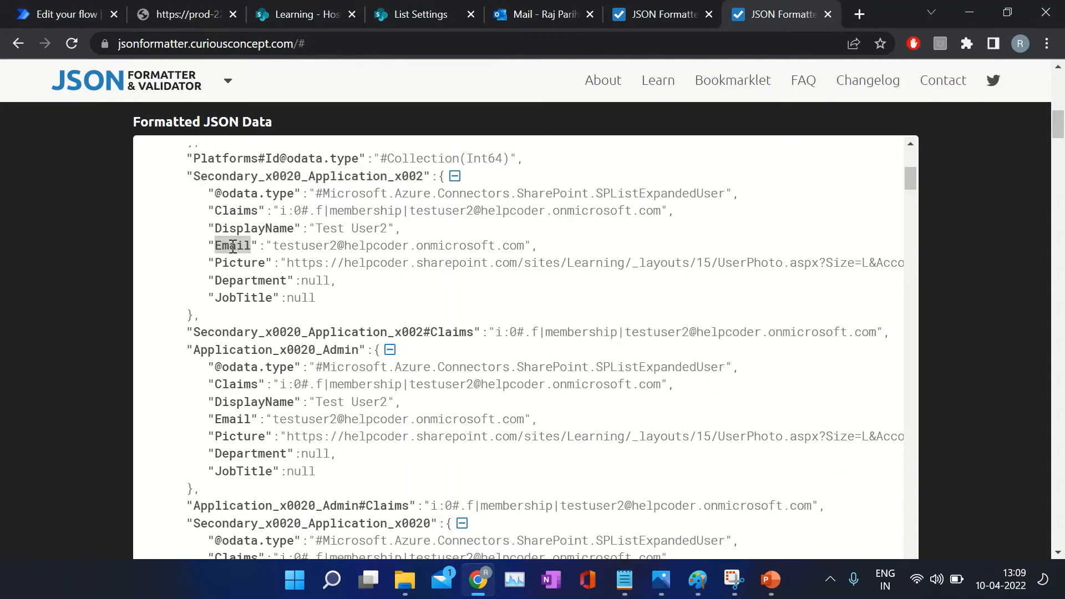
left_click(71, 21)
key("ctrl+v")
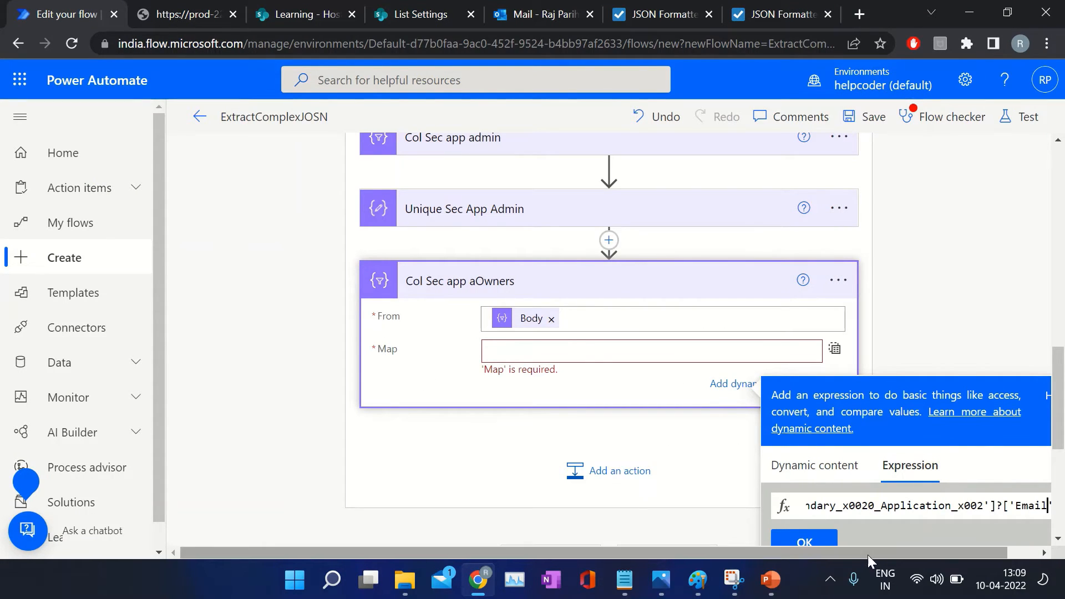
left_click_drag(868, 555, 971, 554)
left_click(774, 540)
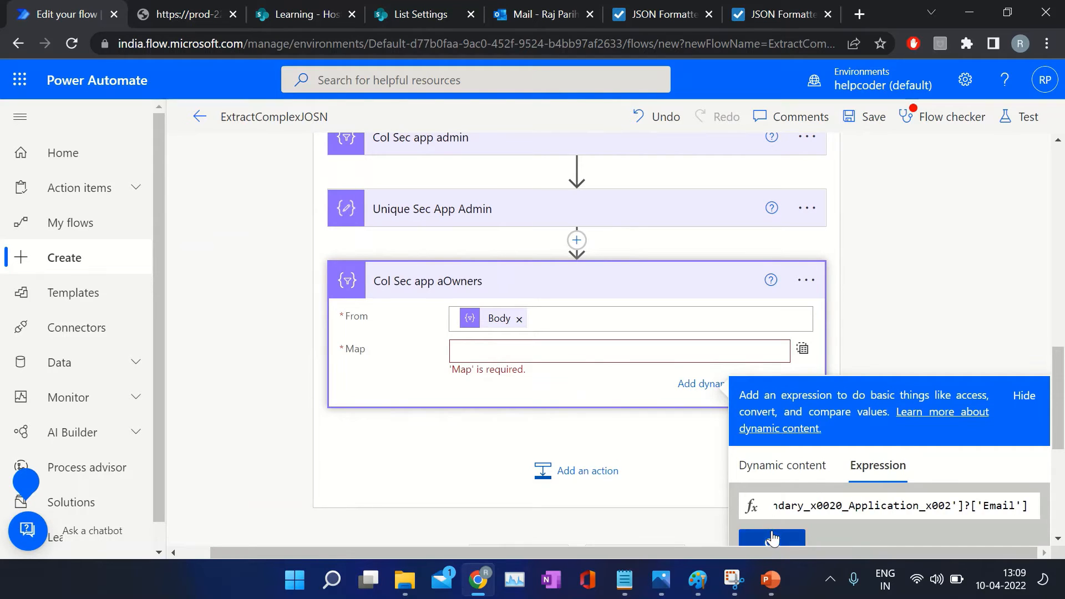
left_click(488, 281)
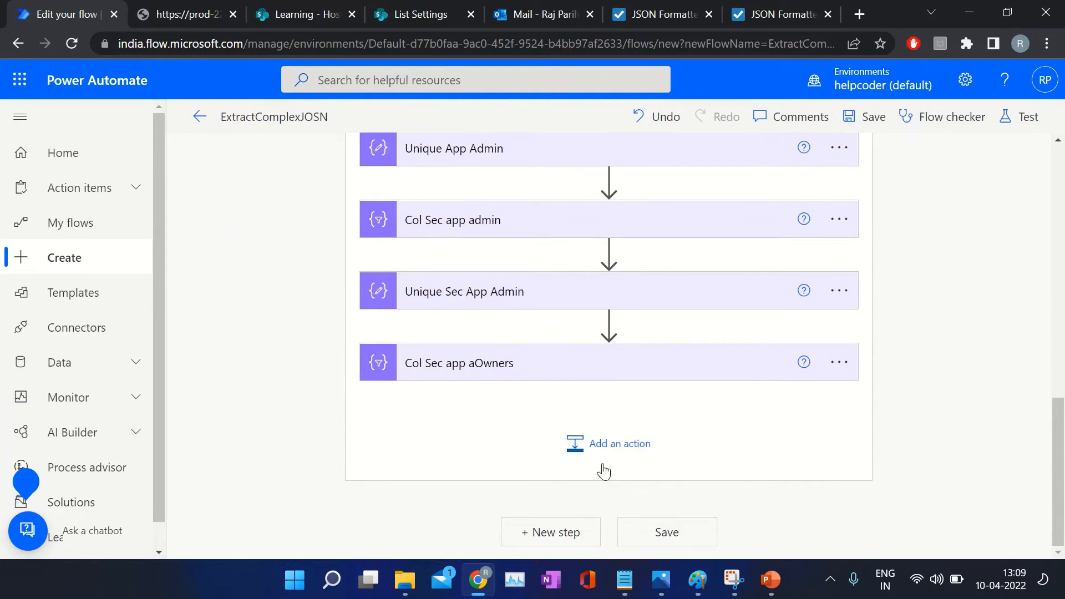
left_click(600, 449)
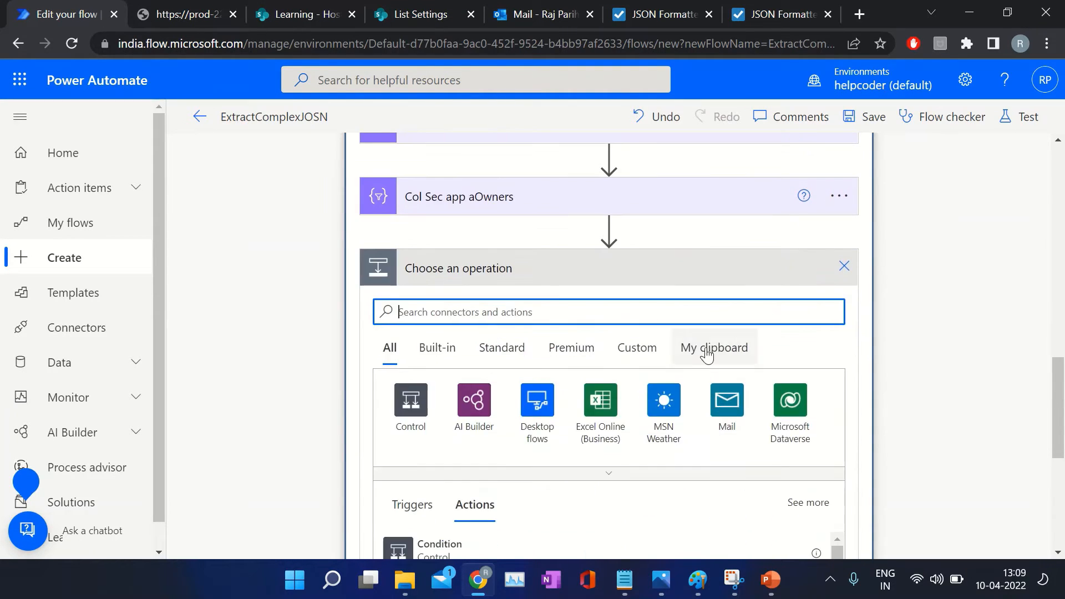
left_click(714, 323)
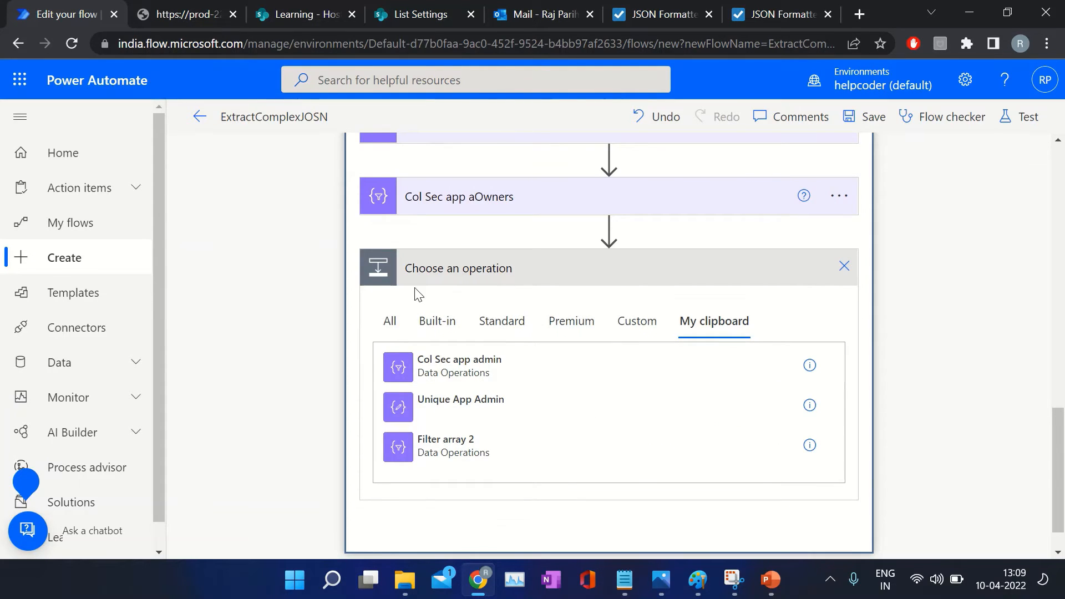
left_click(846, 268)
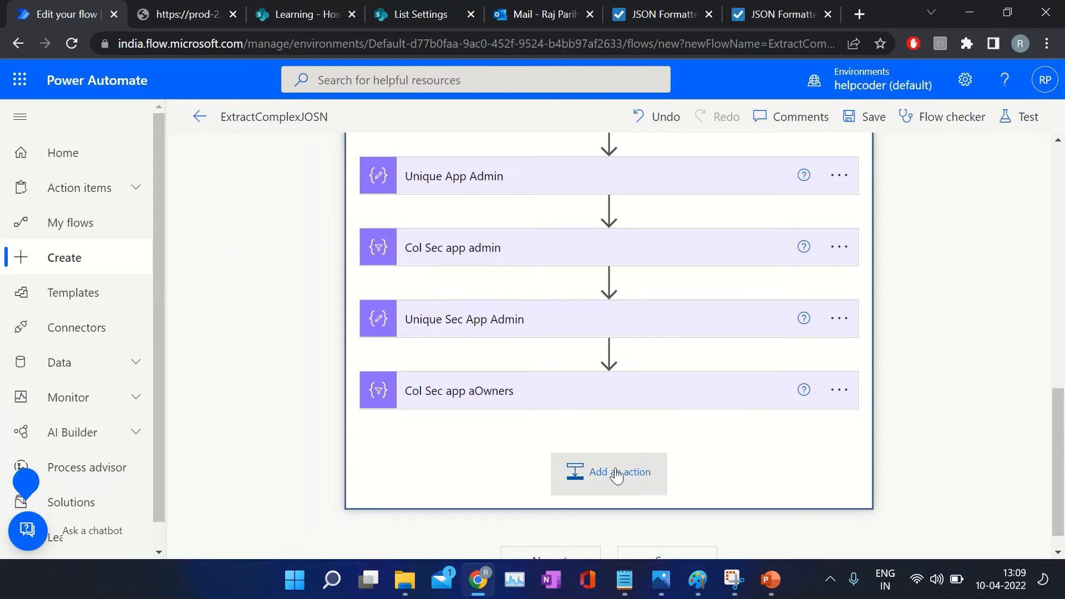
- Save the ExtractComplexJOSN flow and run a manual test
left_click(1020, 122)
left_click(824, 530)
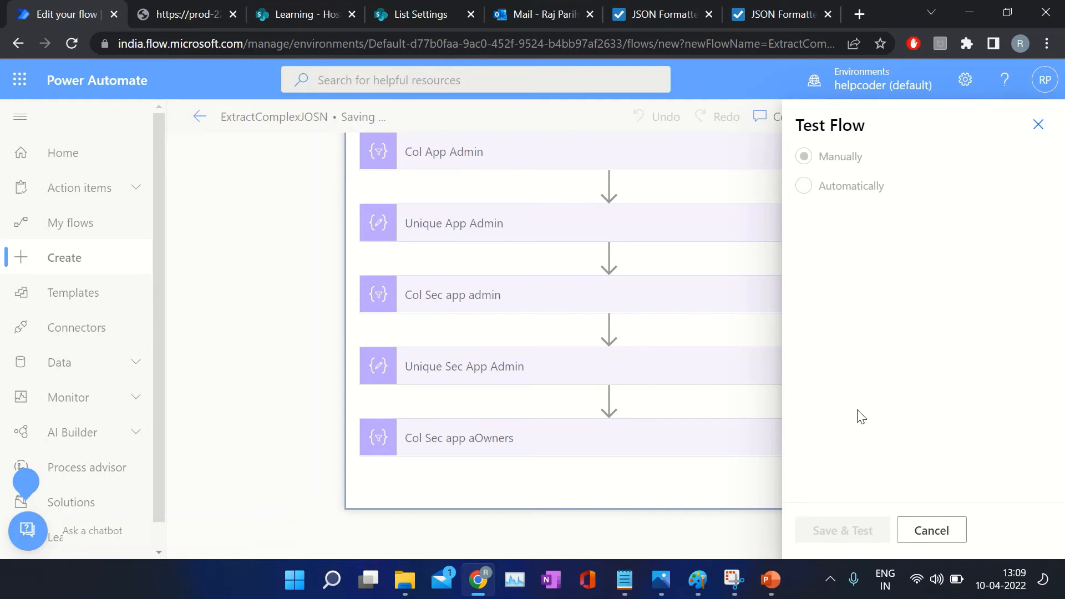
left_click(836, 530)
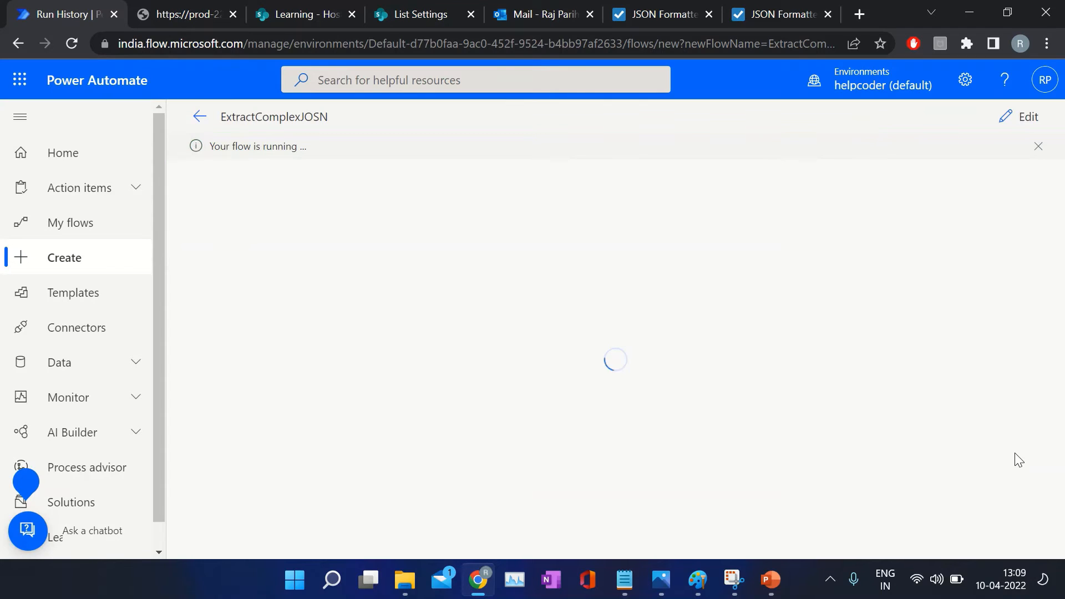
- Expand Apply to each in the run results and examine the email list in the Compose action's inputs and outputs
scroll(642, 281, "down", 3)
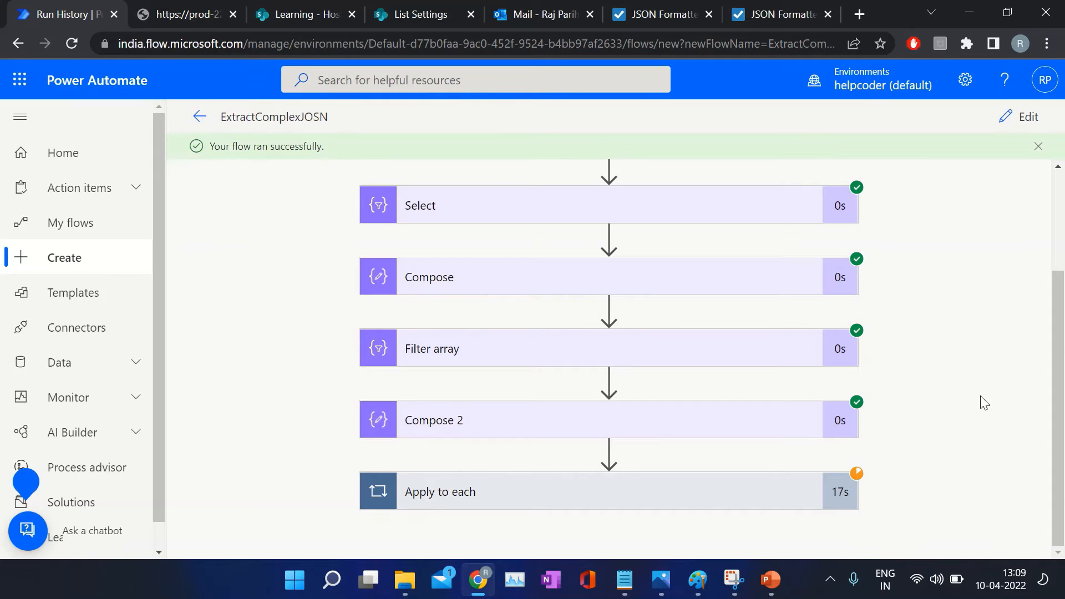
left_click(527, 496)
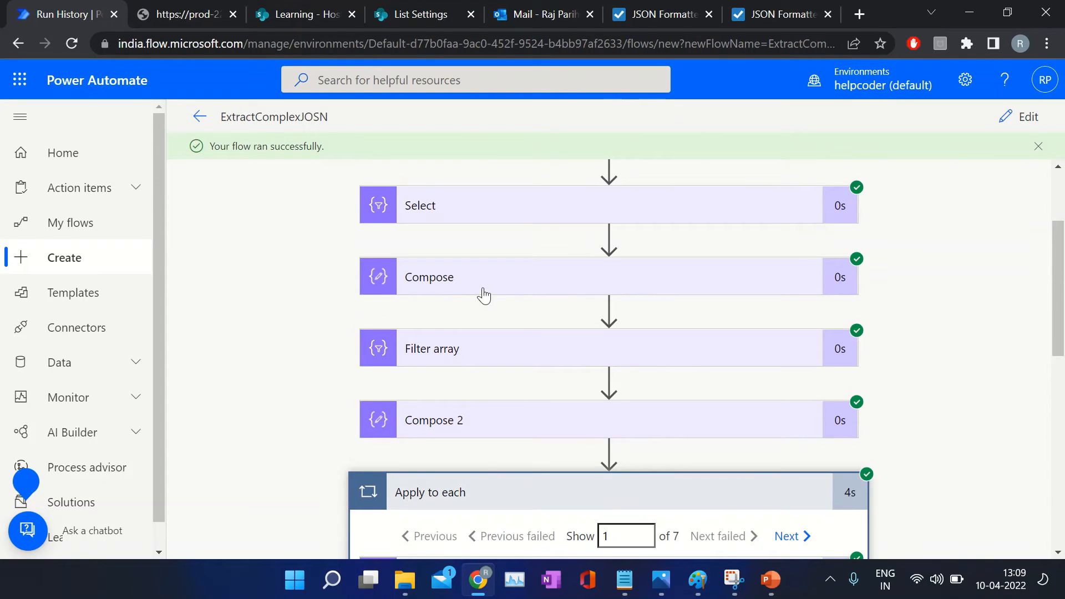
scroll(483, 300, "down", 5)
scroll(588, 330, "up", 3)
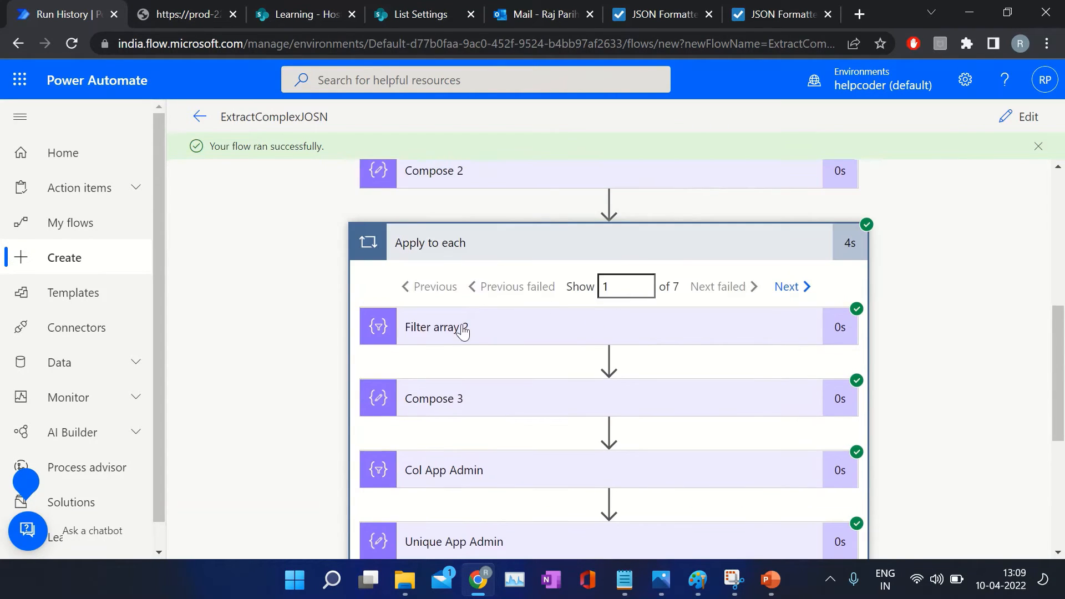
scroll(483, 330, "up", 6)
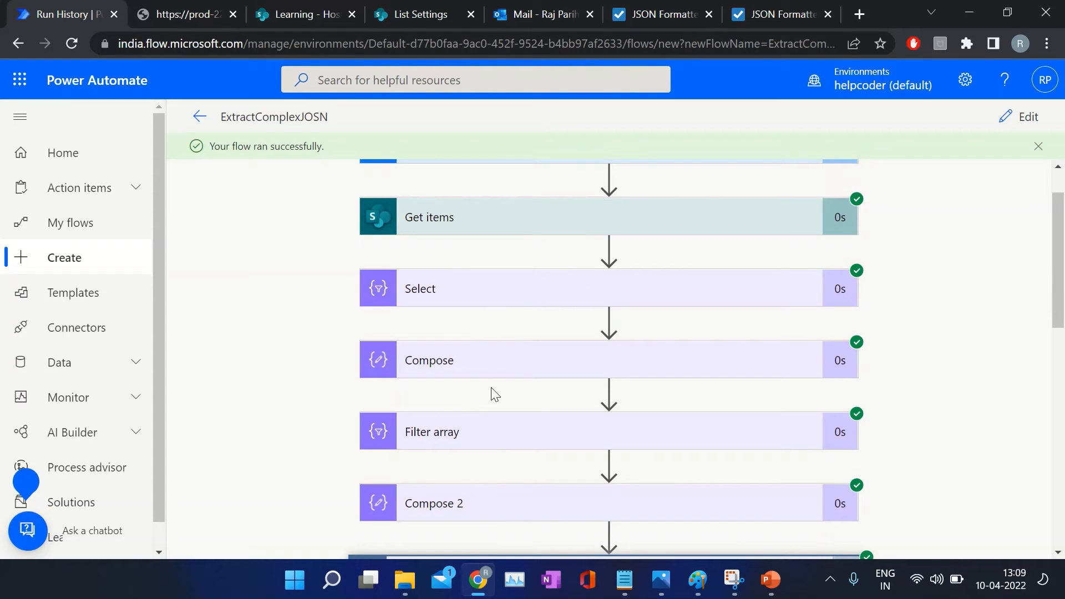
left_click(563, 362)
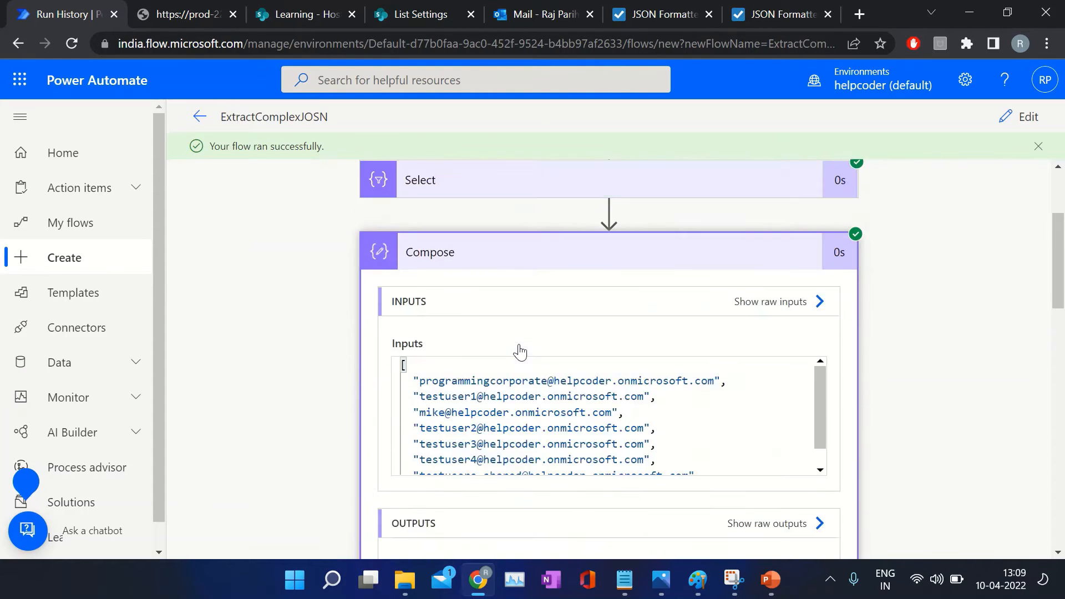
scroll(291, 366, "down", 5)
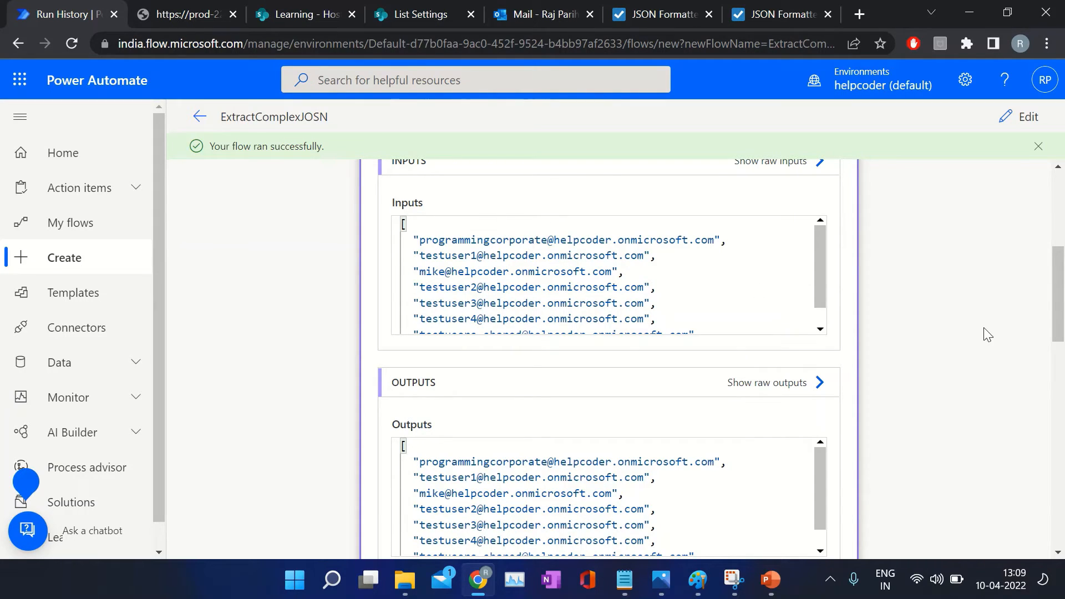
left_click_drag(1059, 300, 1059, 448)
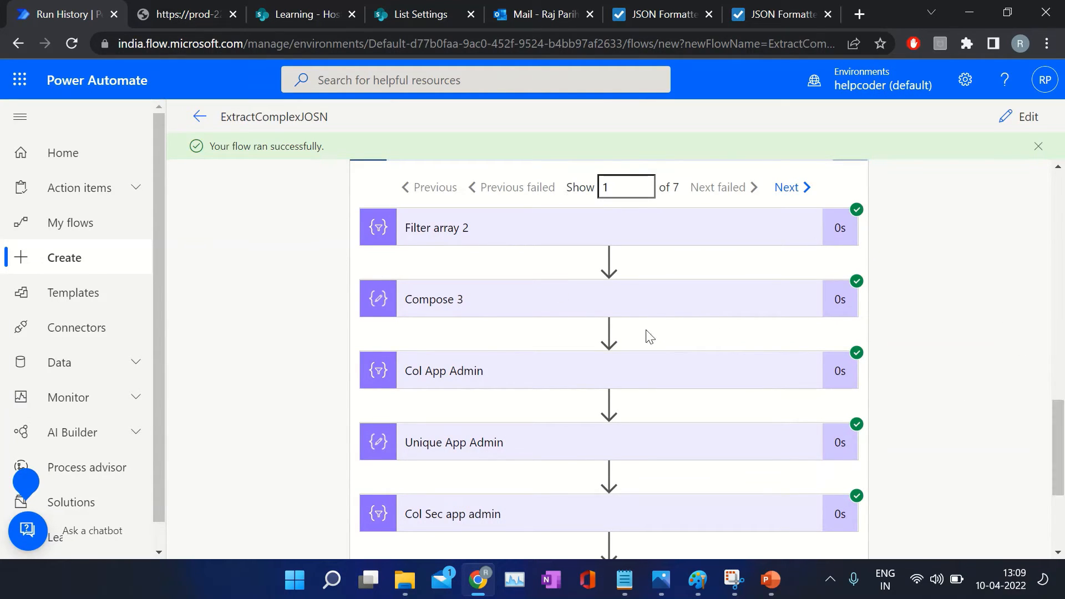
- Examine the first iteration's Compose 3 value and Col App Admin inputs, collapsing each action after viewing
left_click(470, 306)
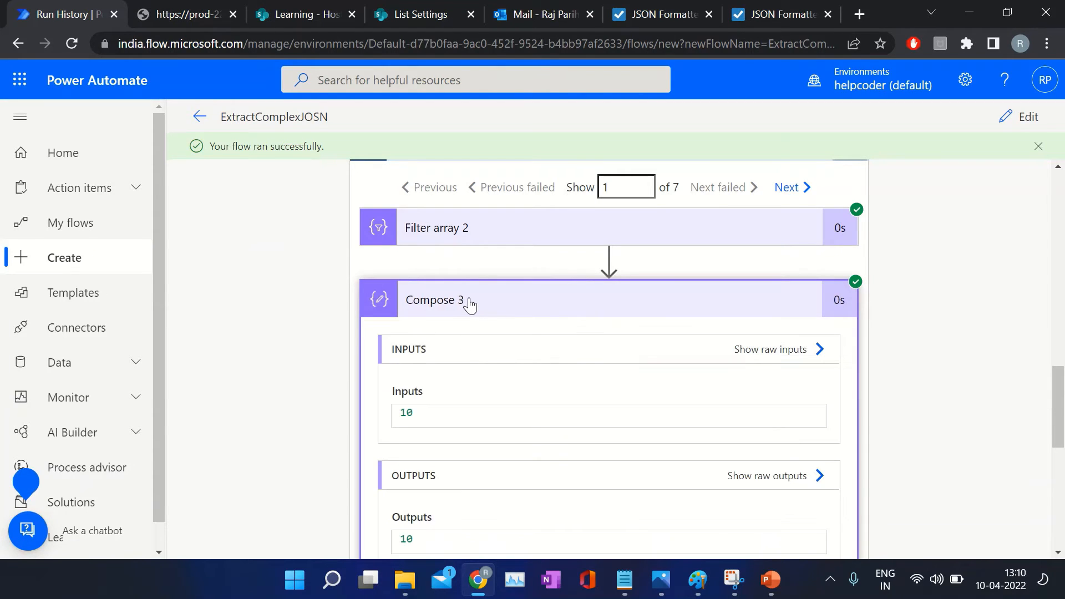
left_click(408, 415)
left_click(537, 303)
scroll(488, 304, "down", 2)
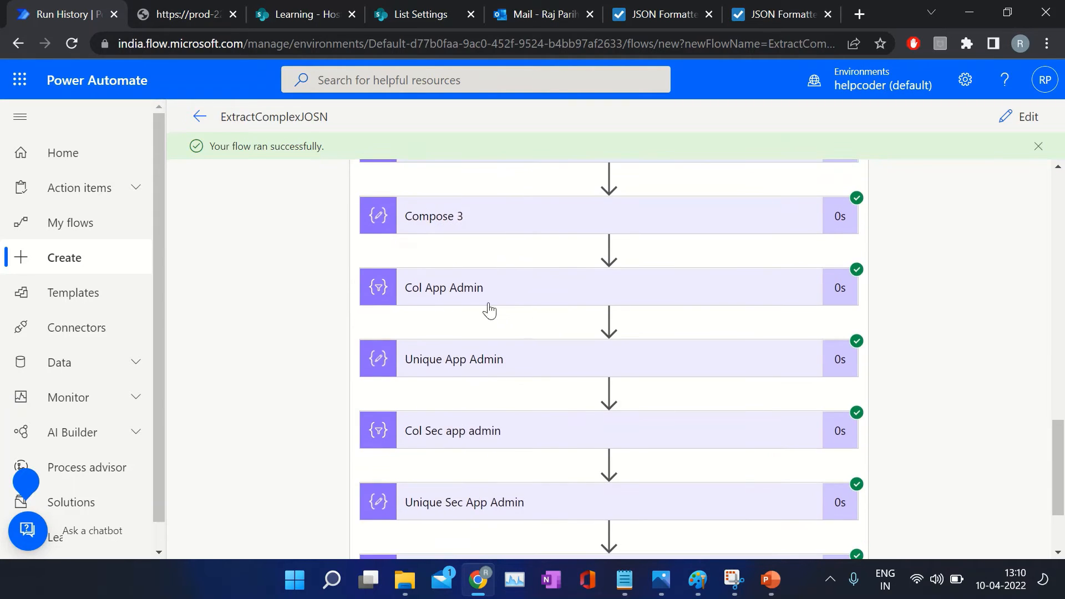
left_click(487, 294)
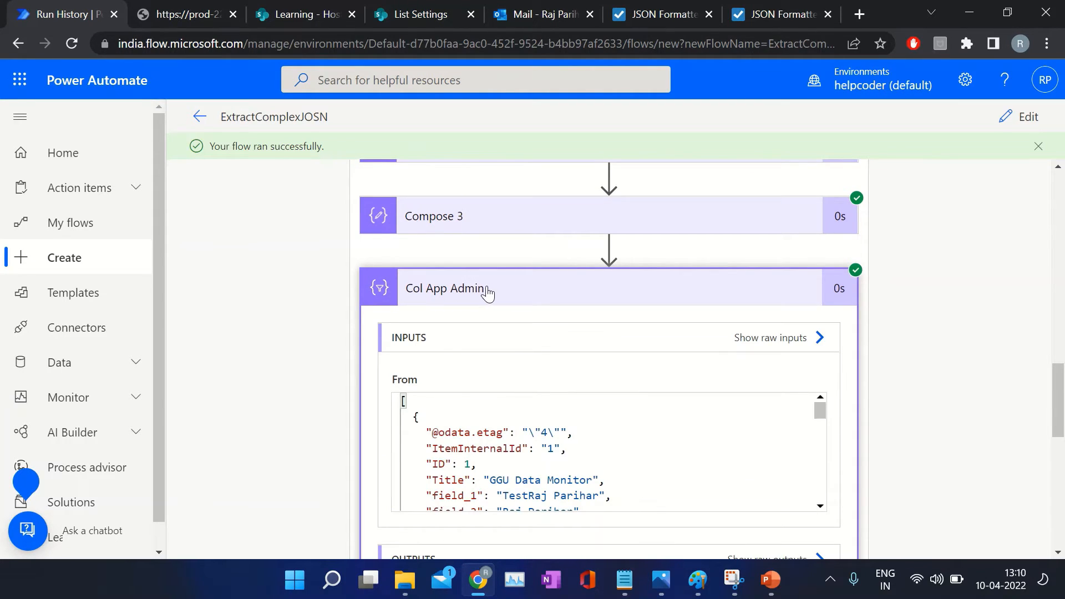
left_click(488, 294)
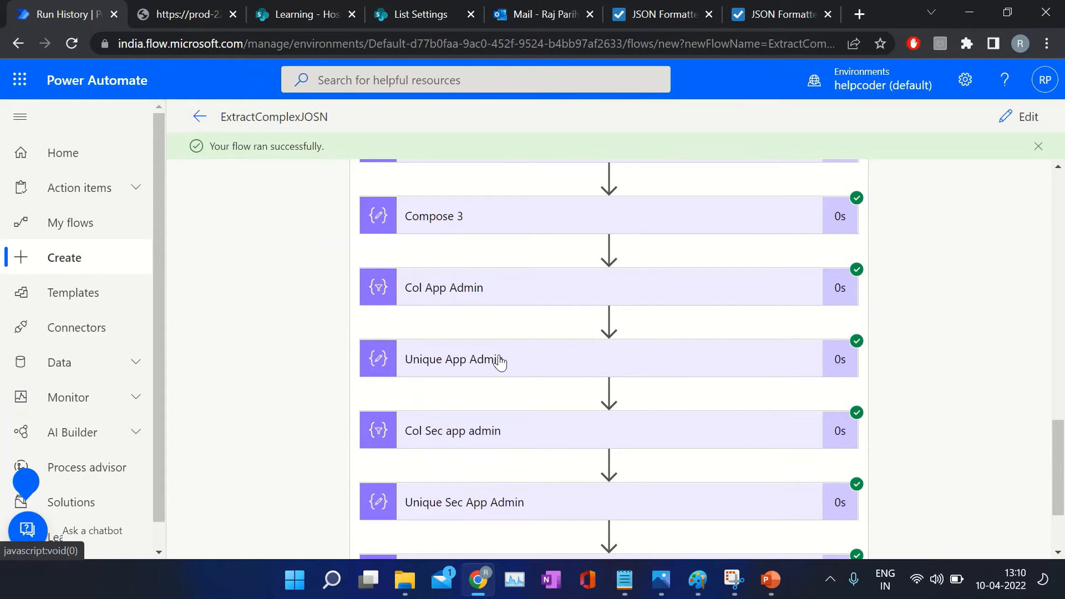
- Review the Unique App Admin outputs, collapse the action, and switch to the Hosted Application list in SharePoint to check the admin columns
left_click(500, 360)
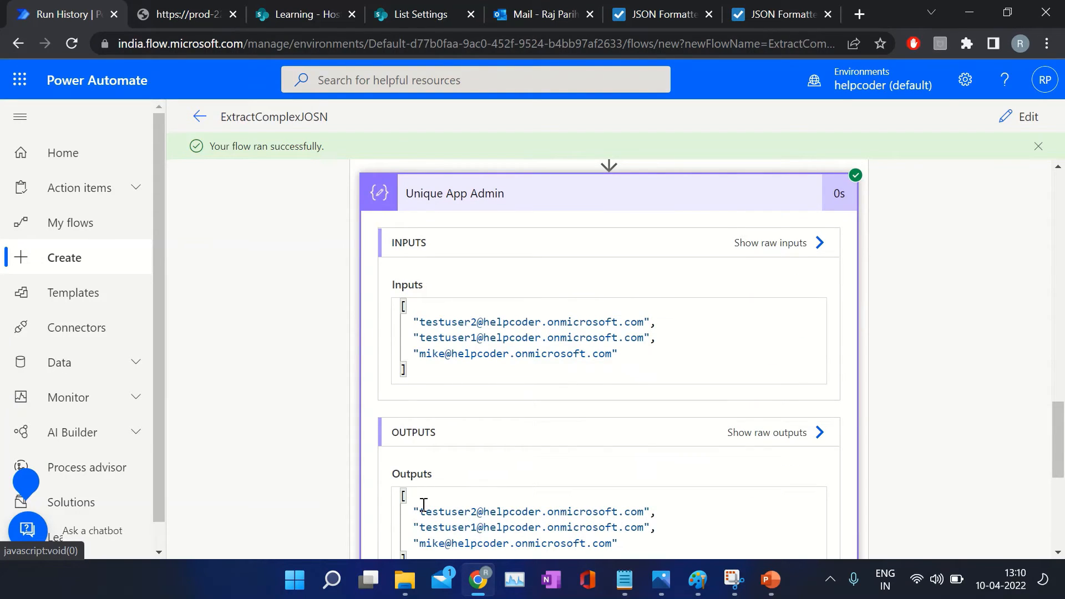
left_click_drag(424, 504, 579, 544)
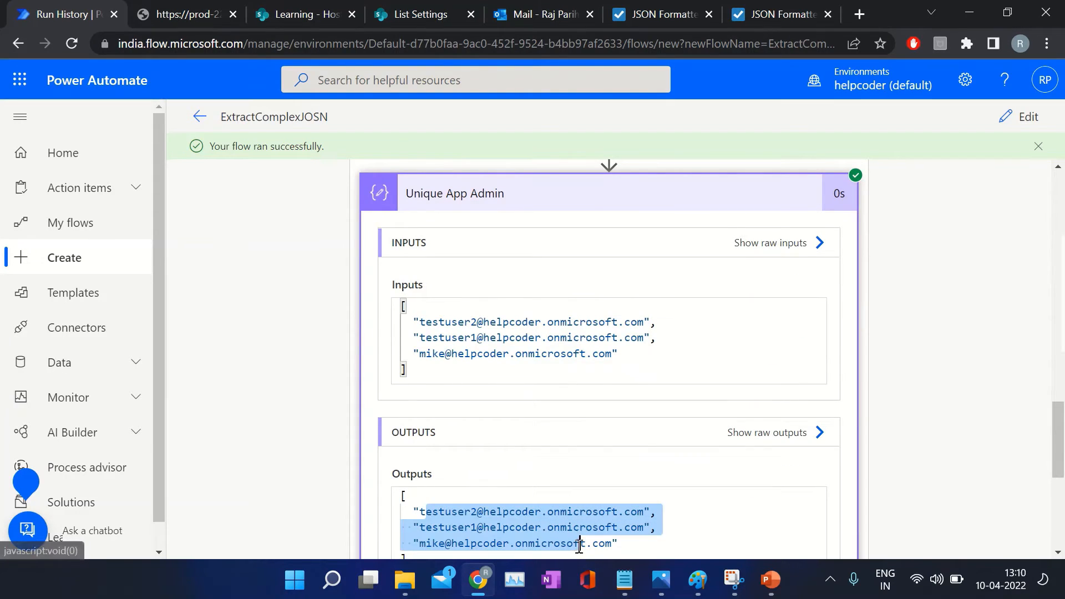
left_click(519, 211)
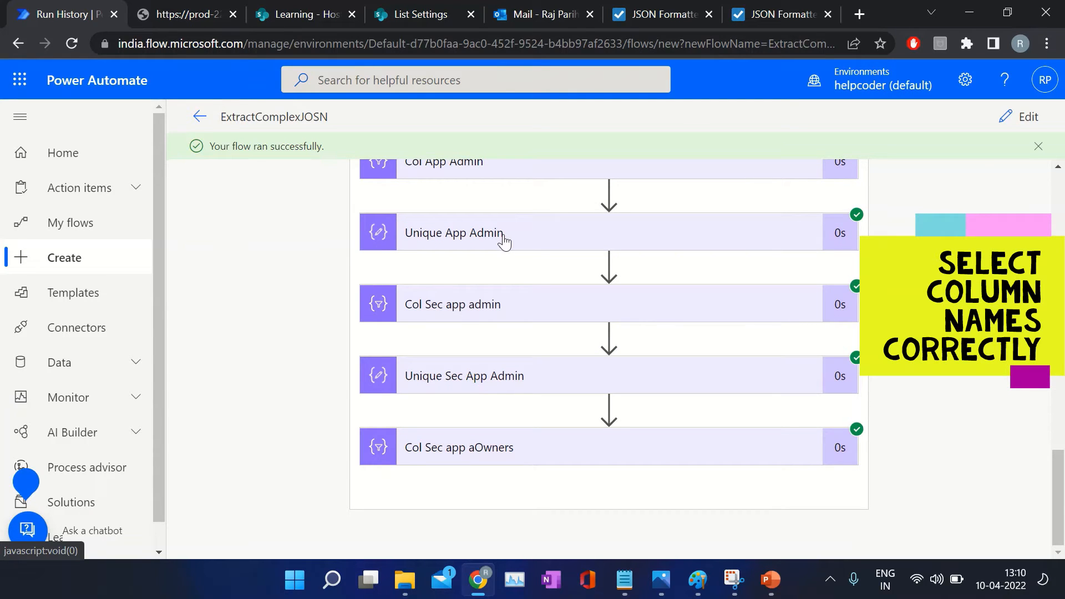
left_click(312, 17)
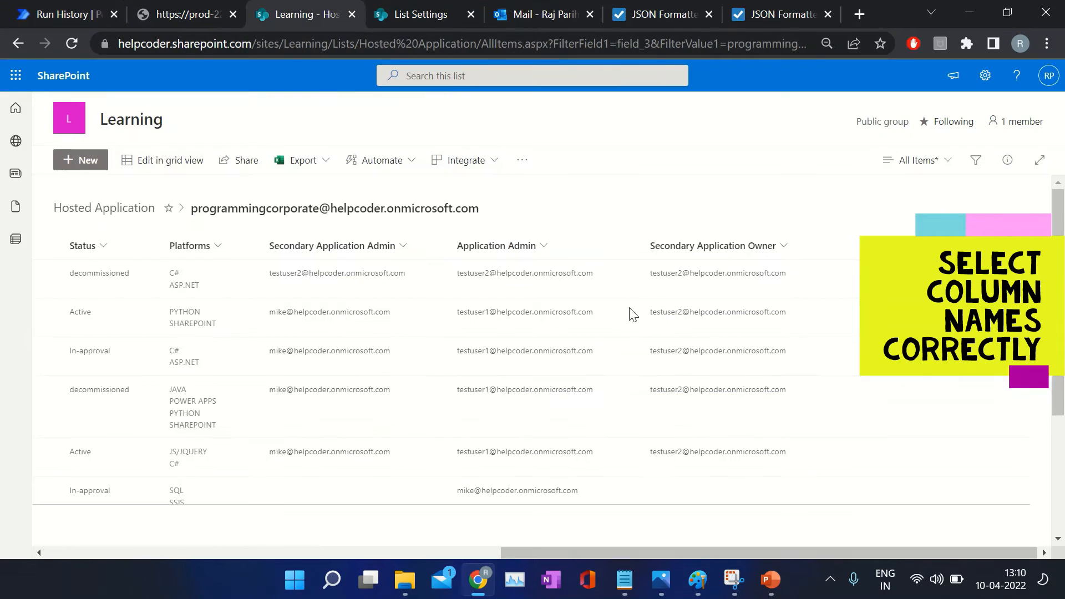
- Display the filter values of the Application Admin column in the Hosted Application list to check its distinct entries
left_click_drag(577, 552, 533, 552)
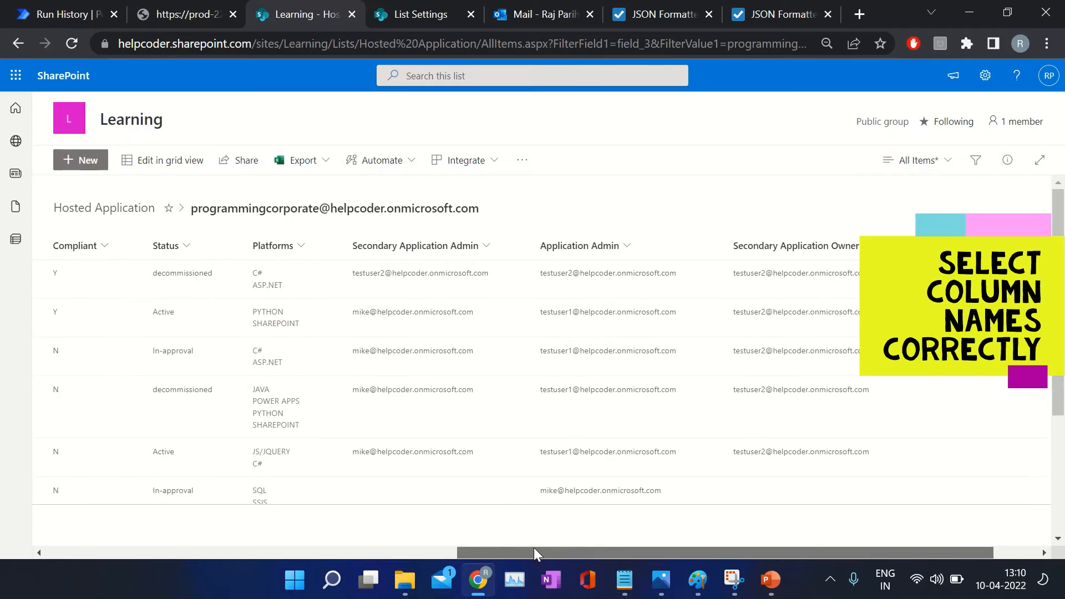
left_click(627, 246)
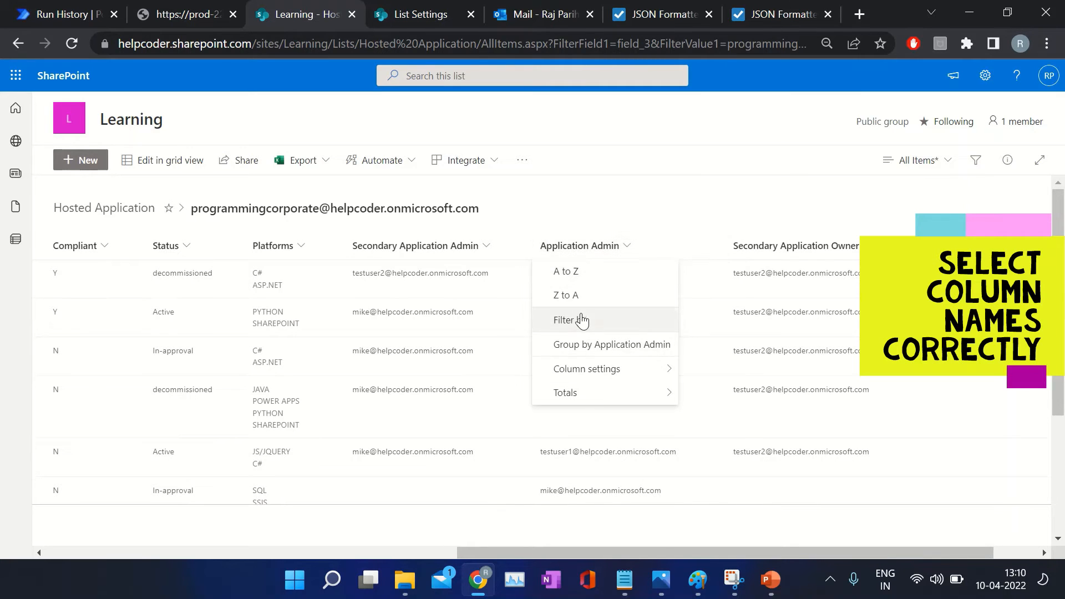
left_click(596, 314)
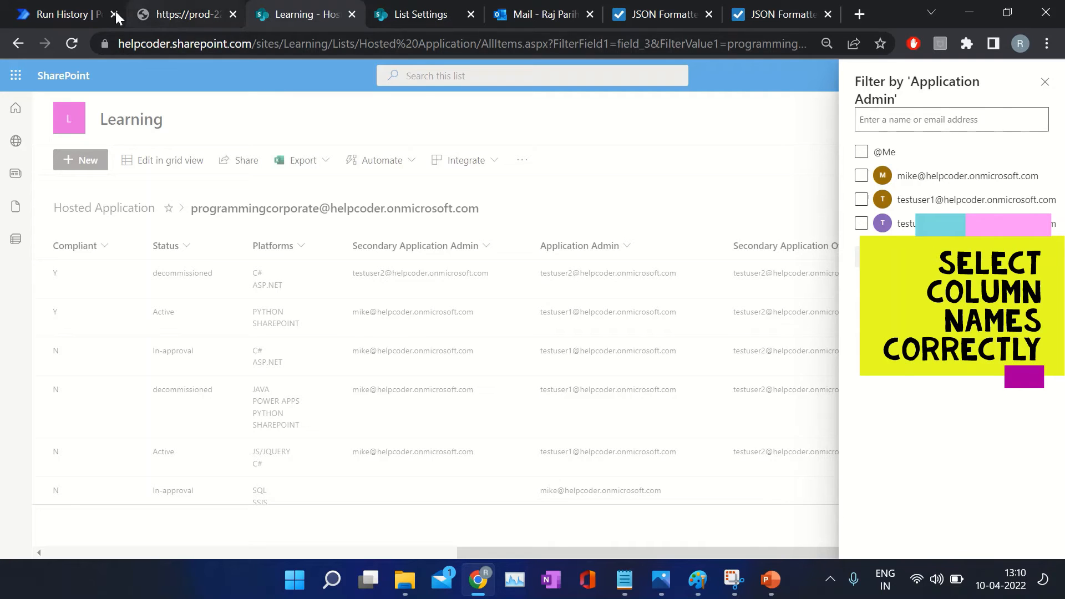
- Switch to the Power Automate run results and review the Col App Admin action's inputs and outputs, collapsing it after viewing
left_click(91, 16)
scroll(538, 292, "up", 3)
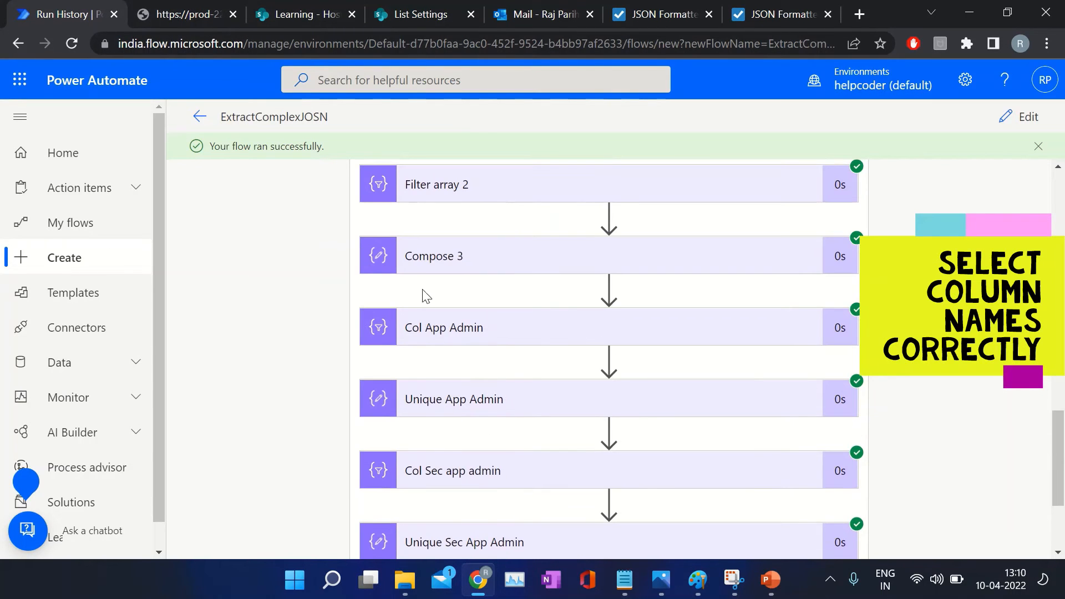
left_click(484, 343)
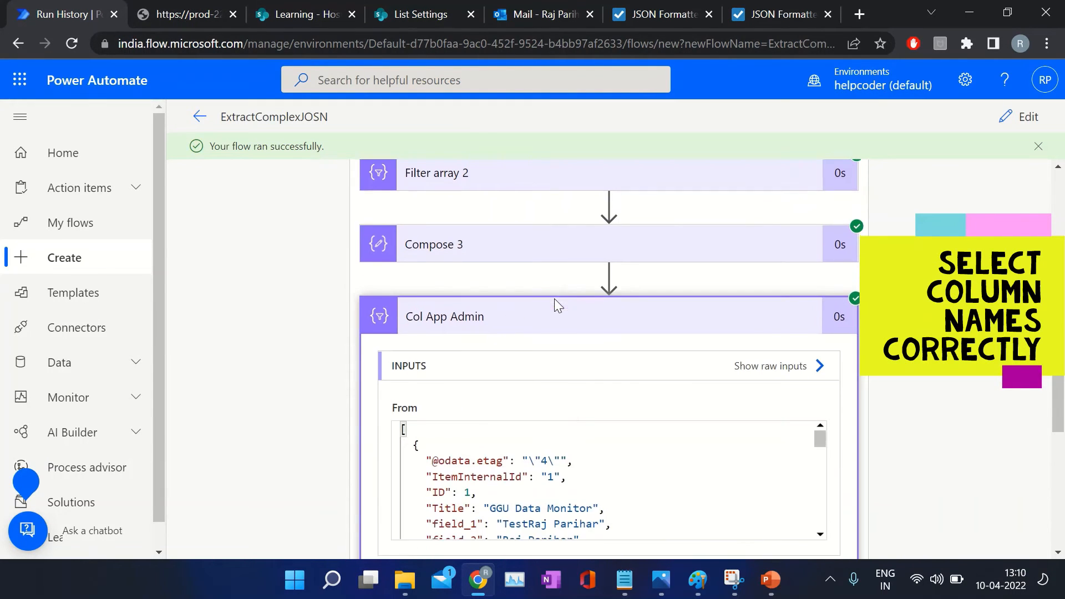
scroll(666, 378, "down", 5)
scroll(557, 270, "up", 3)
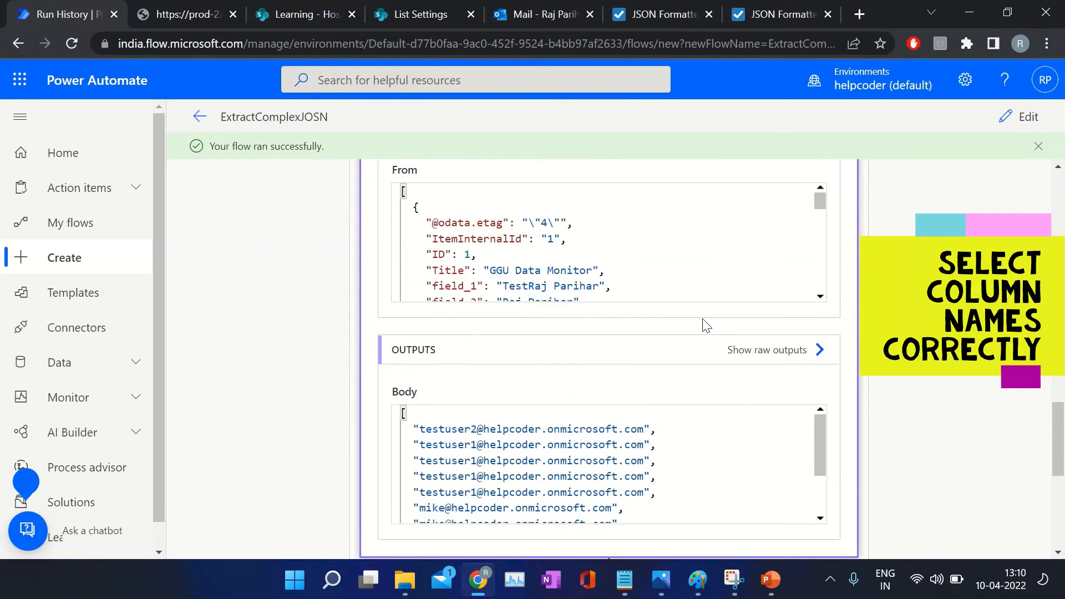
scroll(578, 305, "up", 3)
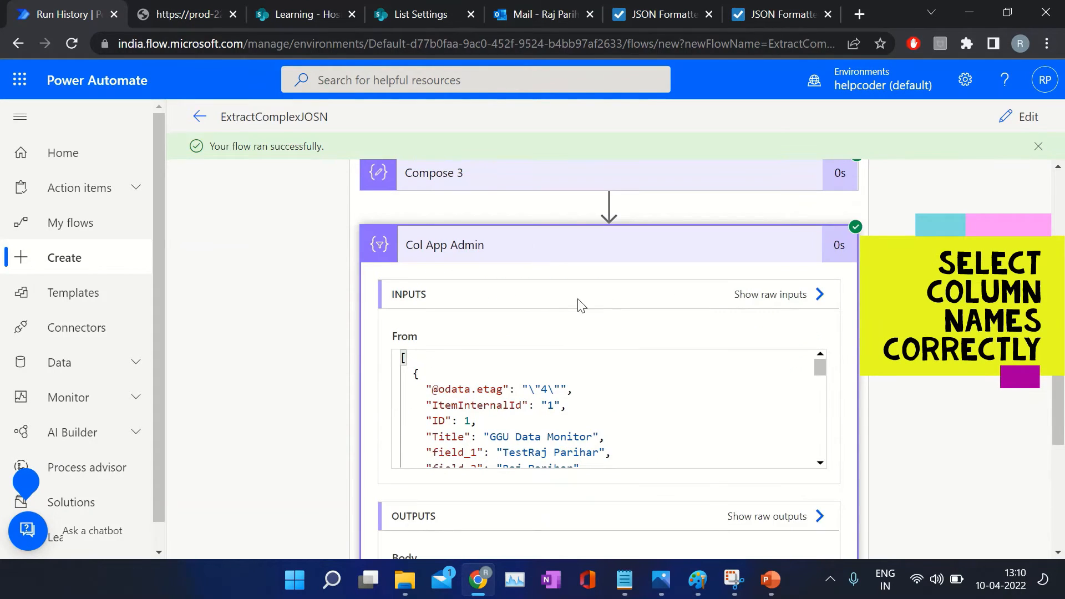
left_click(521, 258)
- Expand Unique App Admin, compare its inputs and outputs with the list's distinct admins, and collapse the action
left_click(551, 324)
scroll(521, 288, "down", 5)
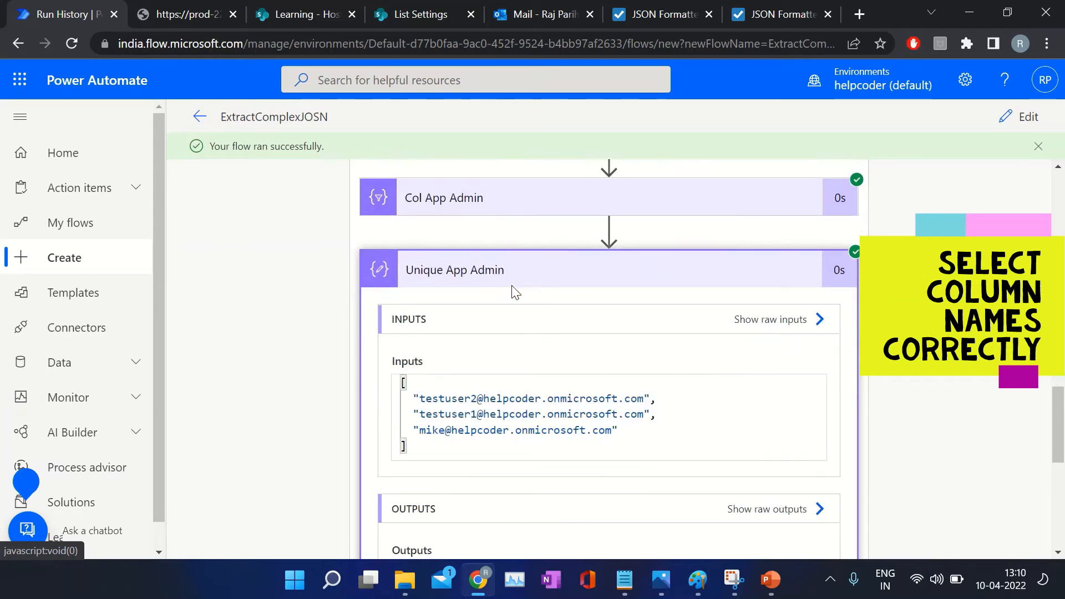
left_click_drag(425, 473, 659, 507)
scroll(630, 406, "up", 3)
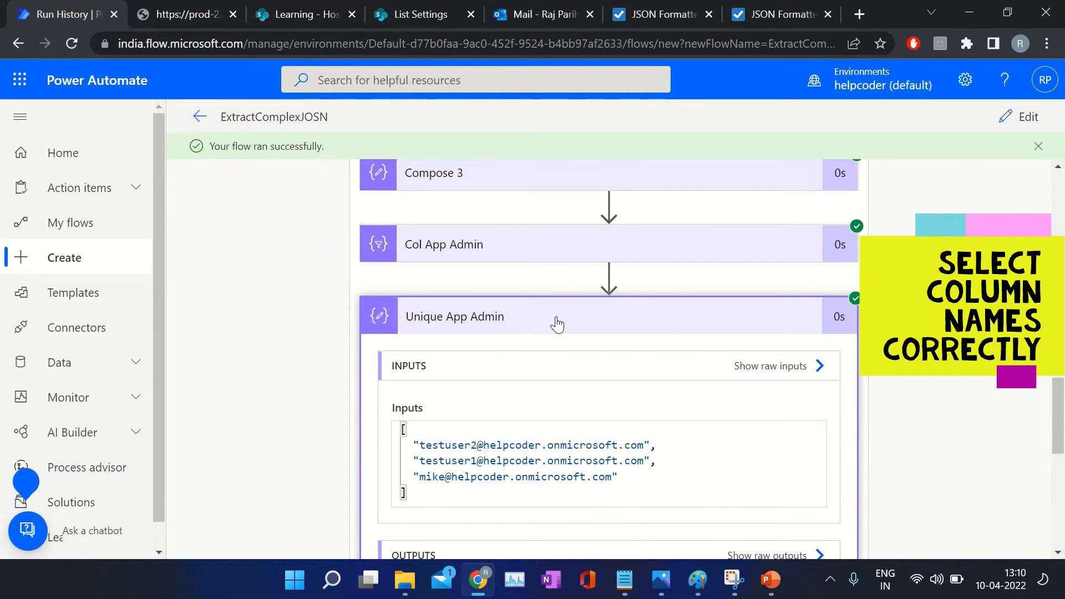
left_click(511, 319)
- Expand the Unique Sec App Admin action and review its outputs
scroll(526, 271, "down", 2)
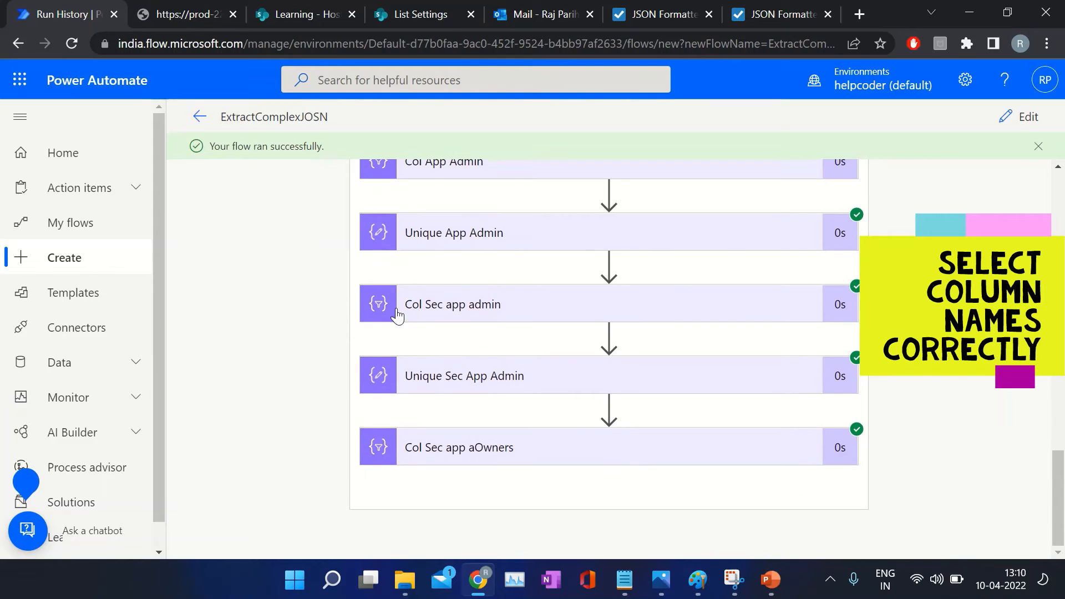
left_click(506, 381)
scroll(563, 355, "down", 6)
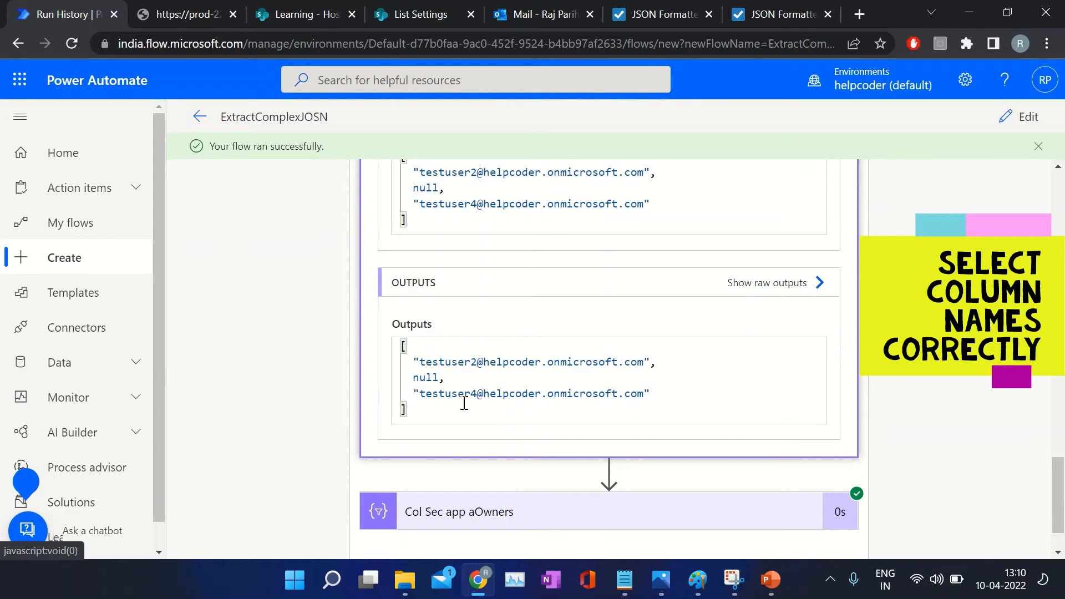
- Close the Application Admin filter in the SharePoint list, check the Secondary Application Owner column, and return to the Unique Sec App Admin results
left_click(304, 17)
left_click(1046, 81)
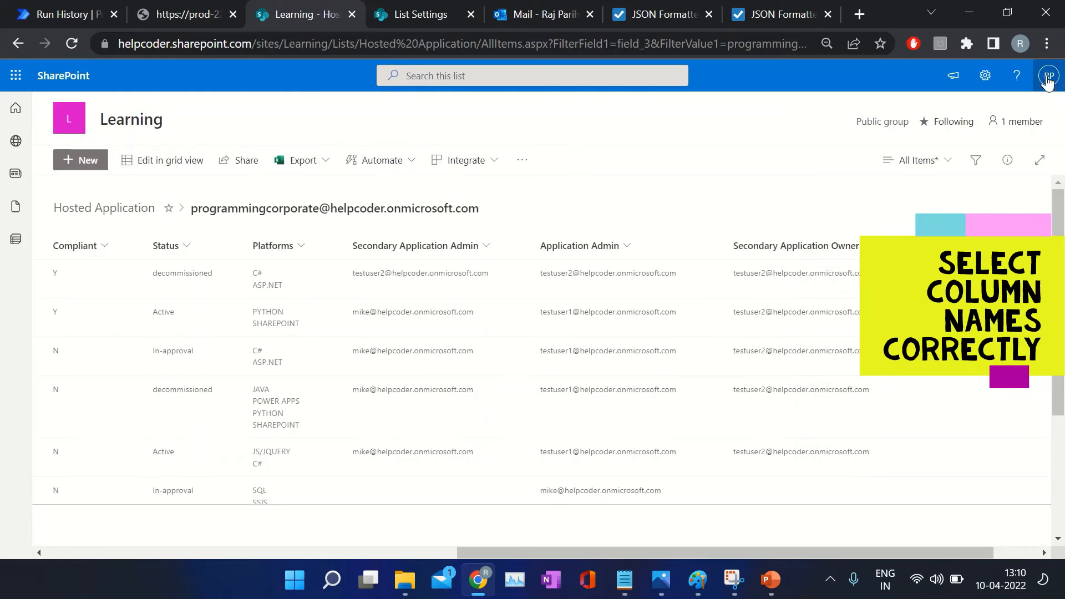
left_click_drag(621, 557, 795, 555)
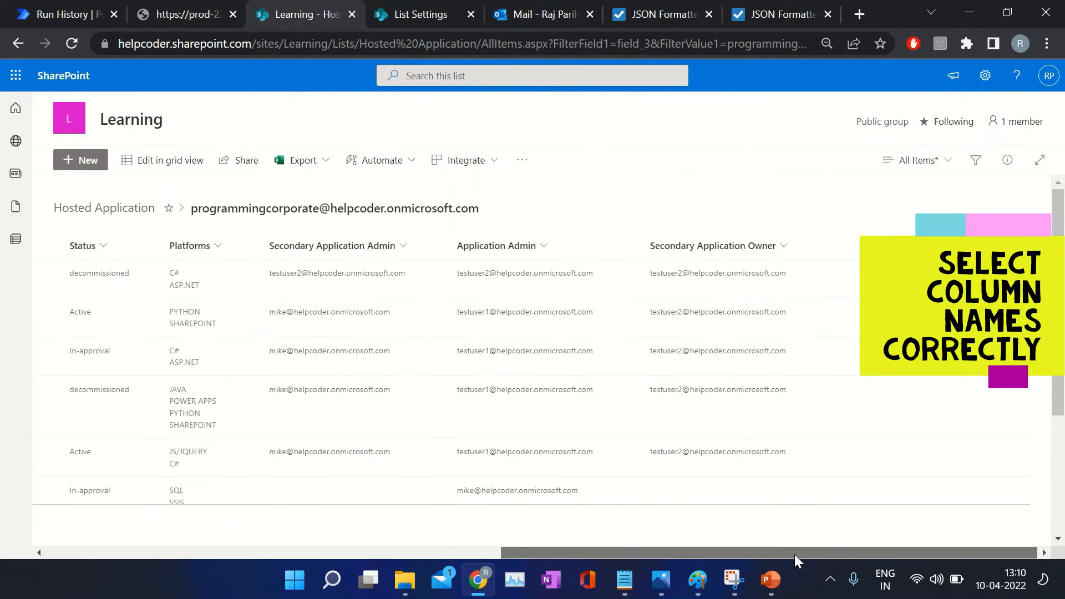
left_click(75, 15)
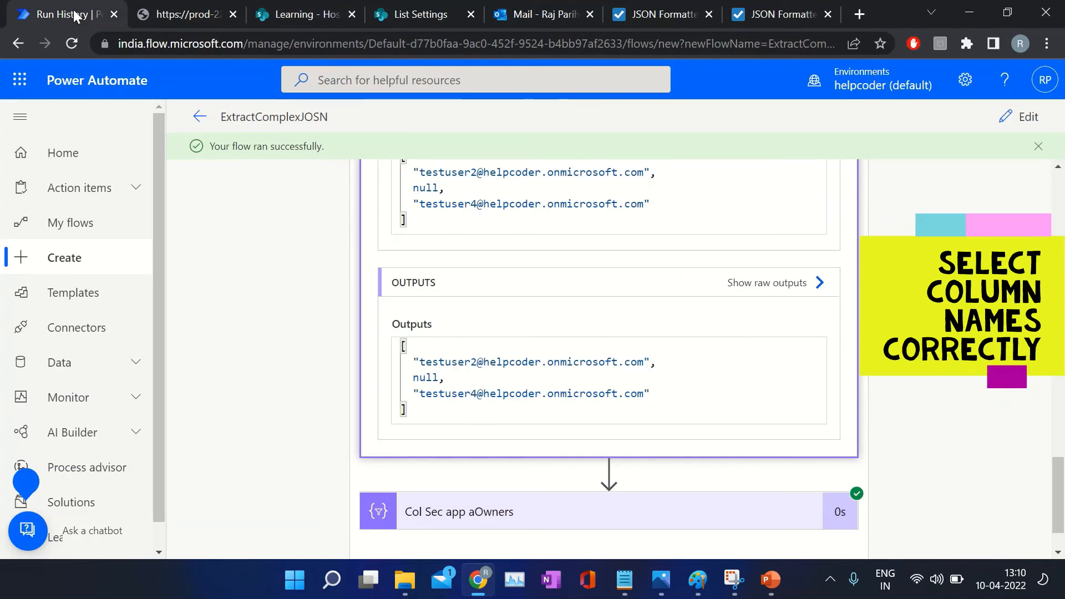
scroll(555, 333, "down", 5)
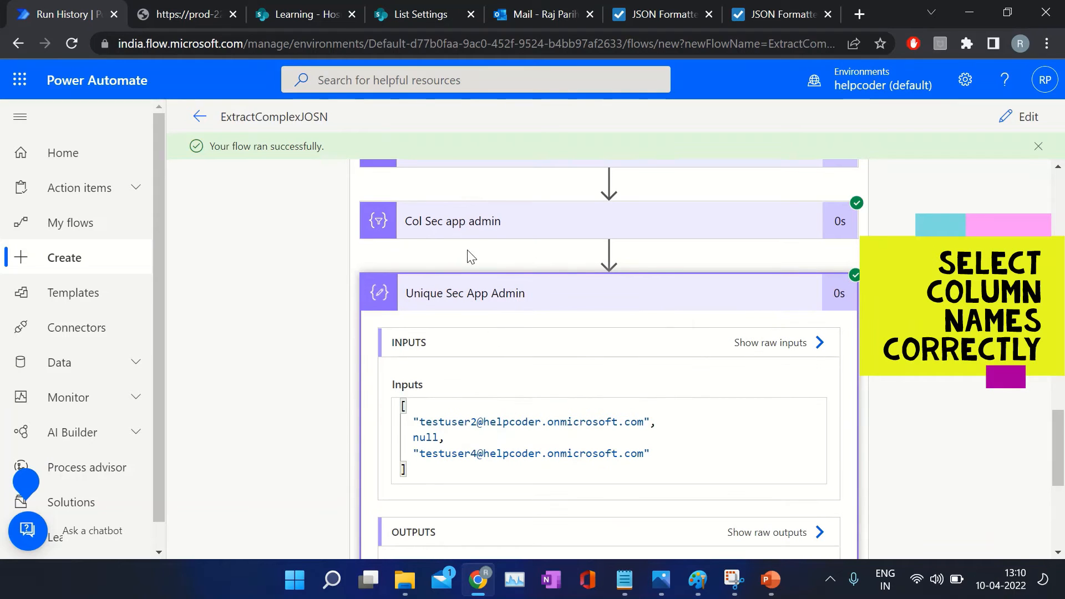
- Display the filter values of the Secondary Application Admin column in the SharePoint list, closing the filter without applying it
left_click(311, 14)
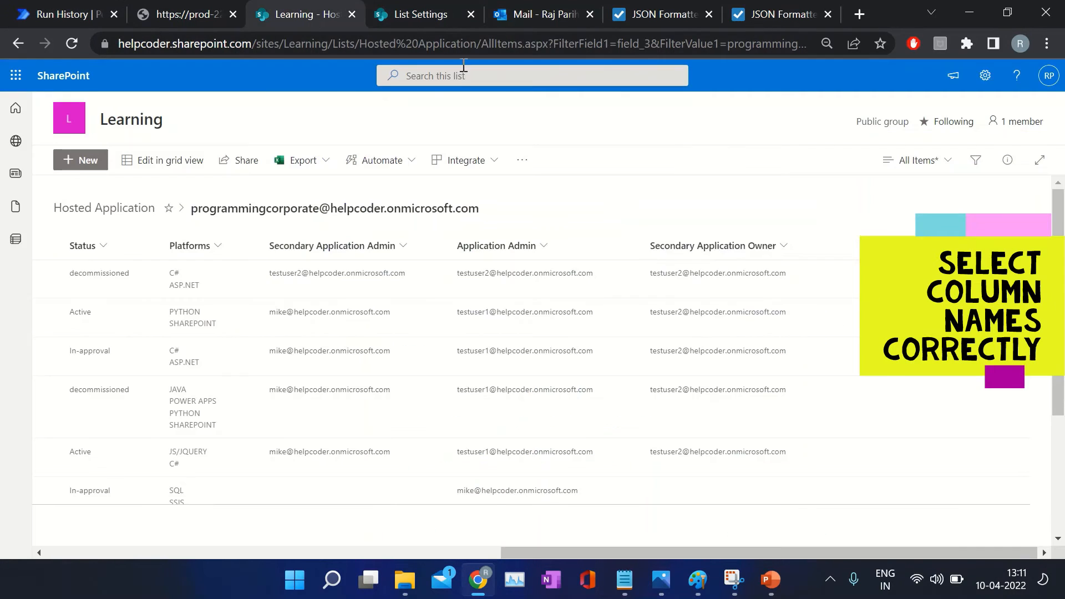
left_click(398, 246)
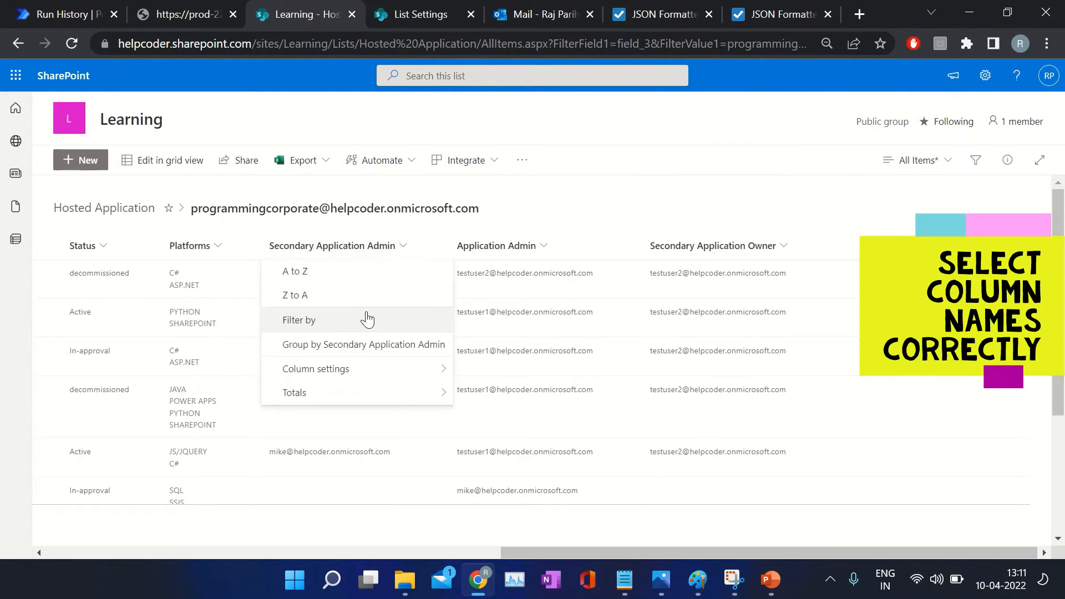
left_click(333, 321)
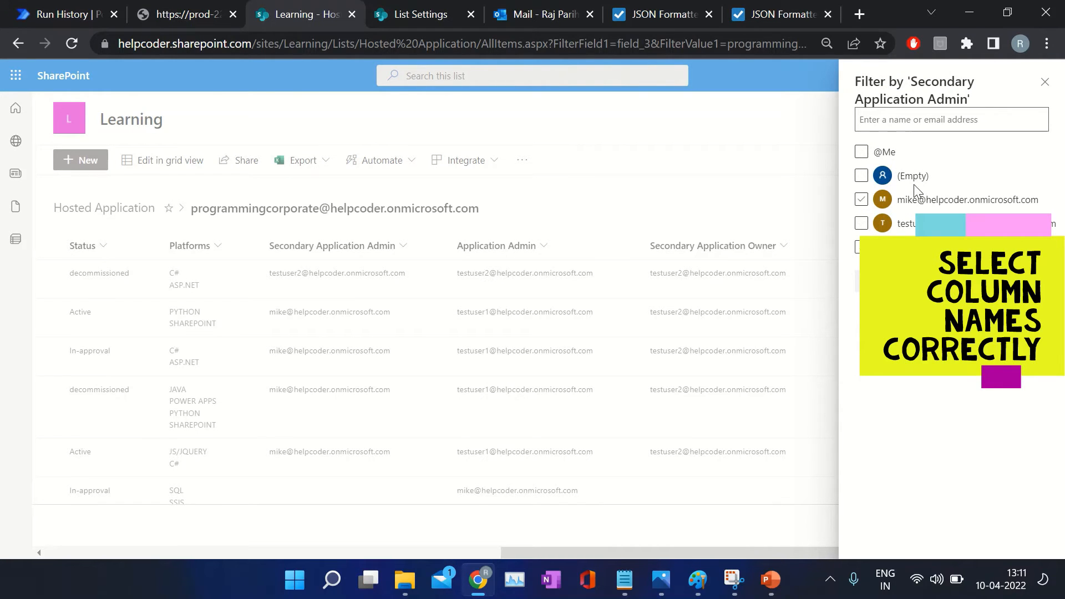
left_click(1045, 81)
- Return to the flow run, expand Col Sec app aOwners, and examine its output list for null and repeated entries
left_click(38, 14)
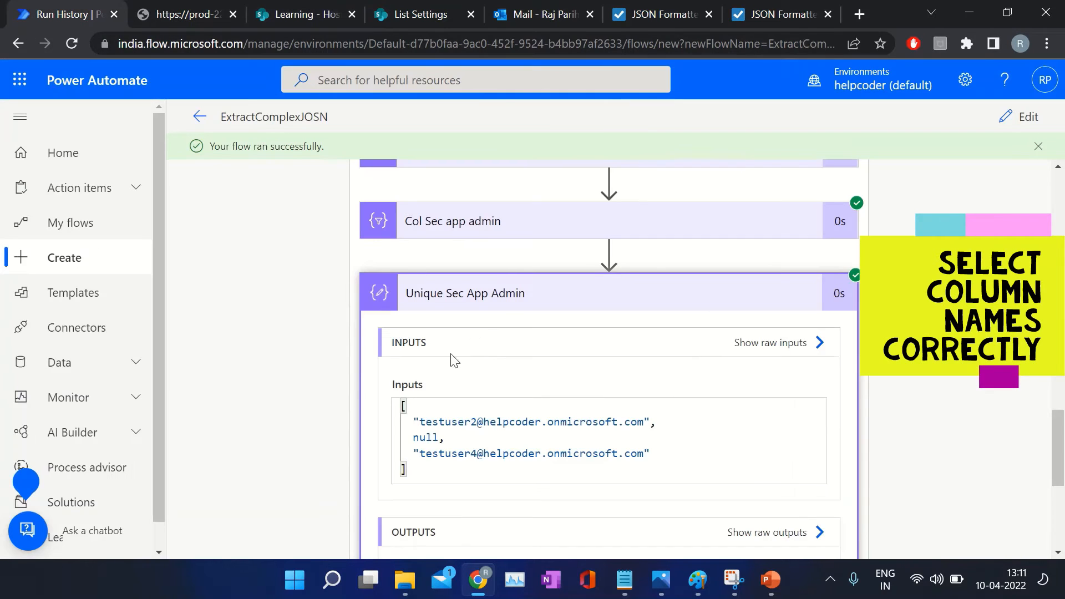
left_click_drag(1057, 441, 1058, 506)
left_click(526, 451)
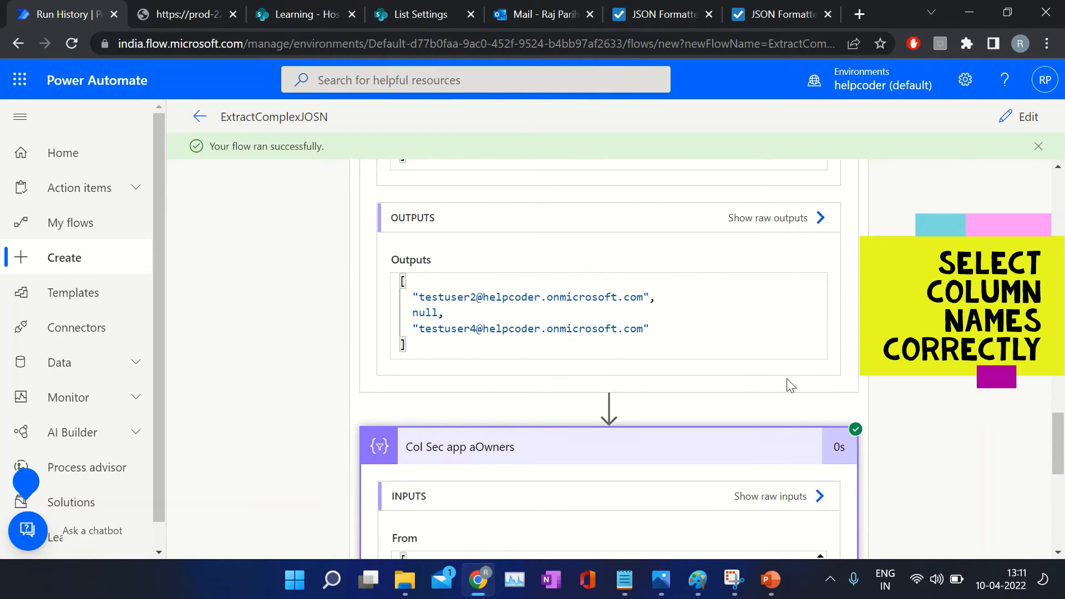
scroll(849, 383, "down", 6)
scroll(610, 488, "down", 2)
scroll(955, 452, "down", 3)
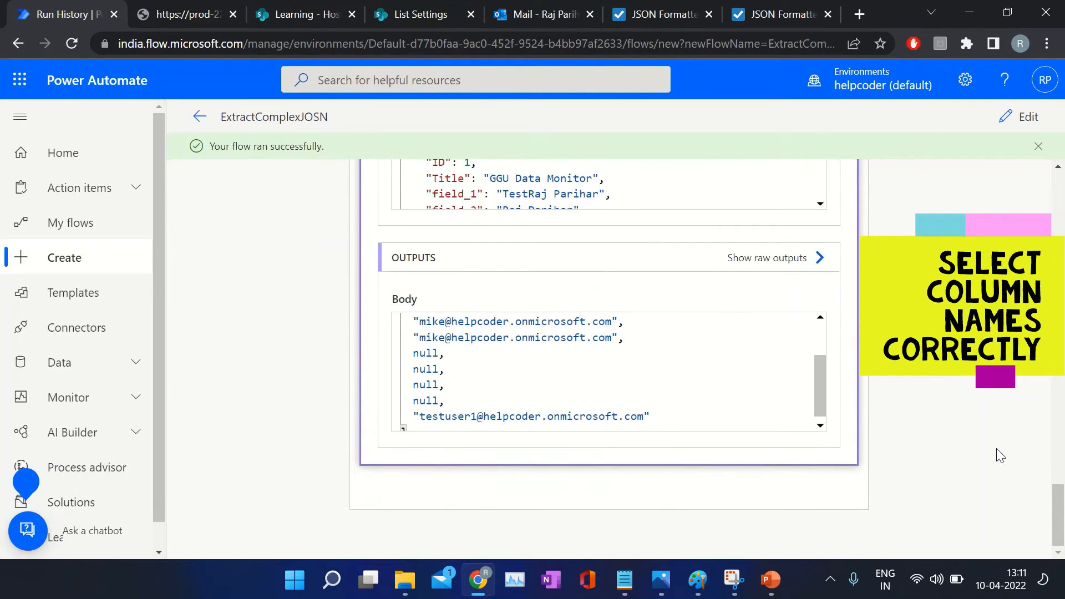
scroll(499, 391, "up", 3)
scroll(483, 393, "down", 4)
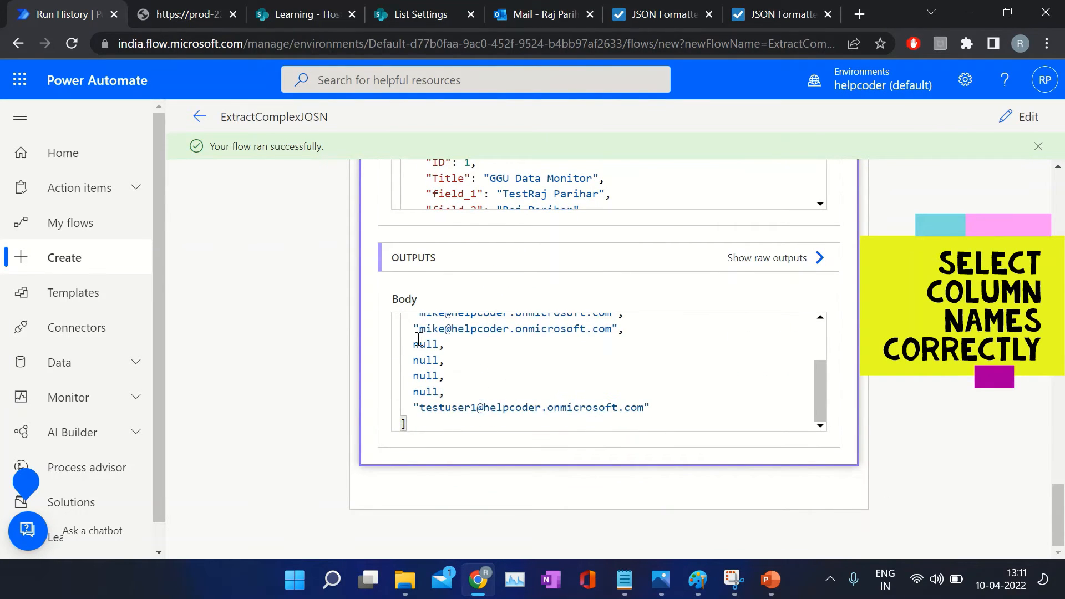
left_click_drag(419, 338, 440, 373)
left_click(511, 402)
scroll(555, 411, "up", 5)
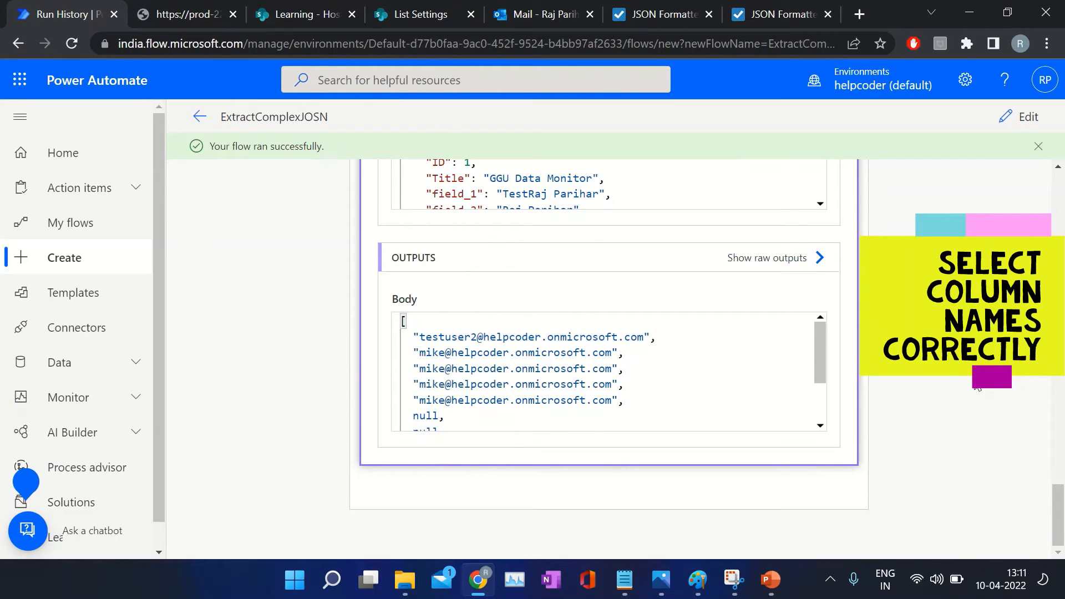
scroll(976, 429, "up", 2)
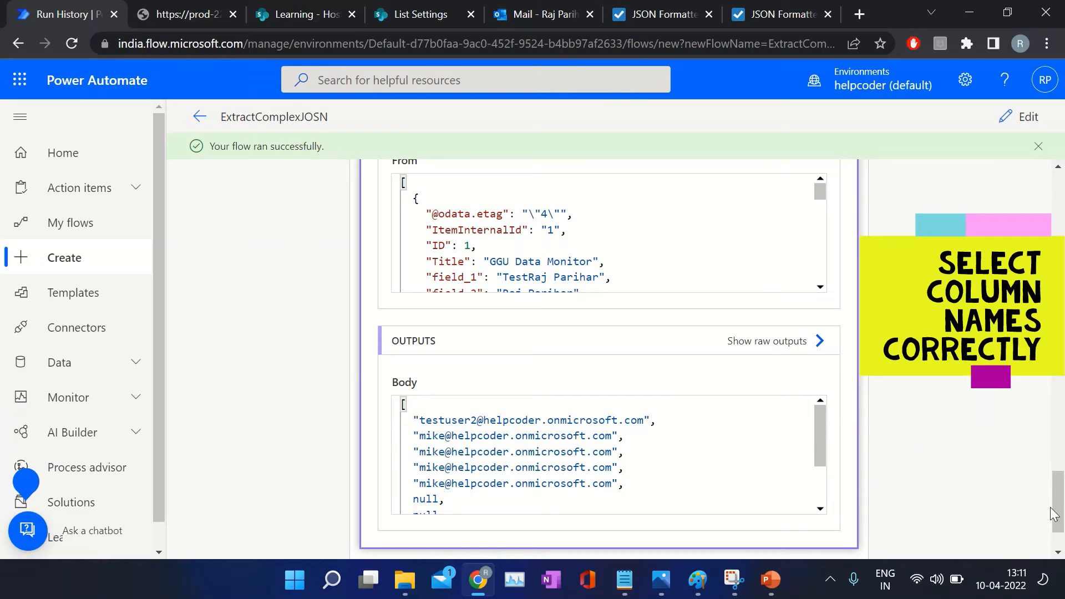
scroll(561, 350, "down", 5)
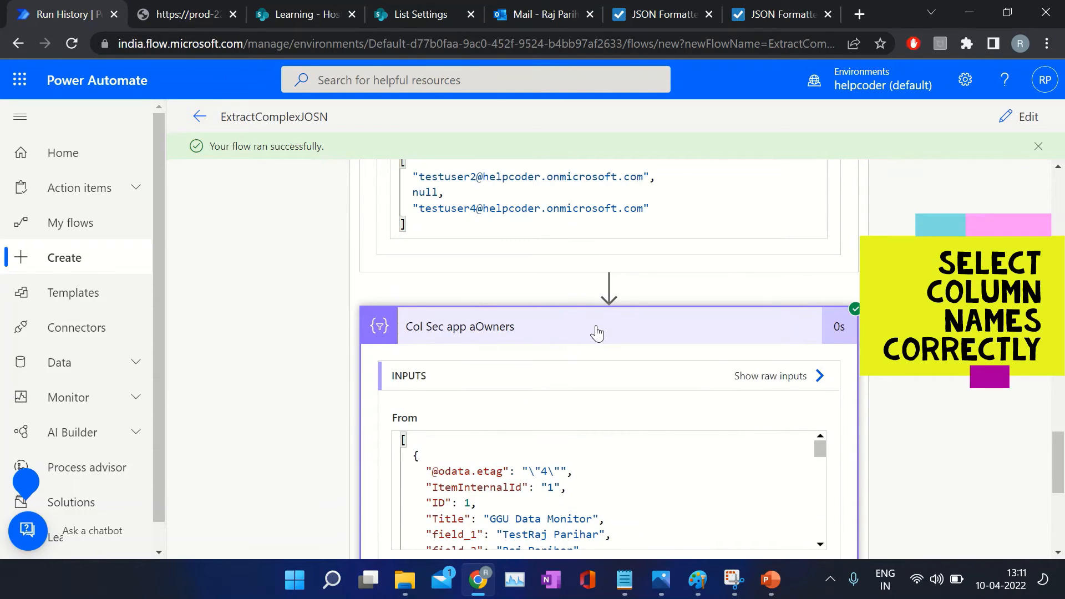
- Edit the flow and insert a copy of the Unique Sec App Admin action after Col Sec app aOwners
left_click(1026, 118)
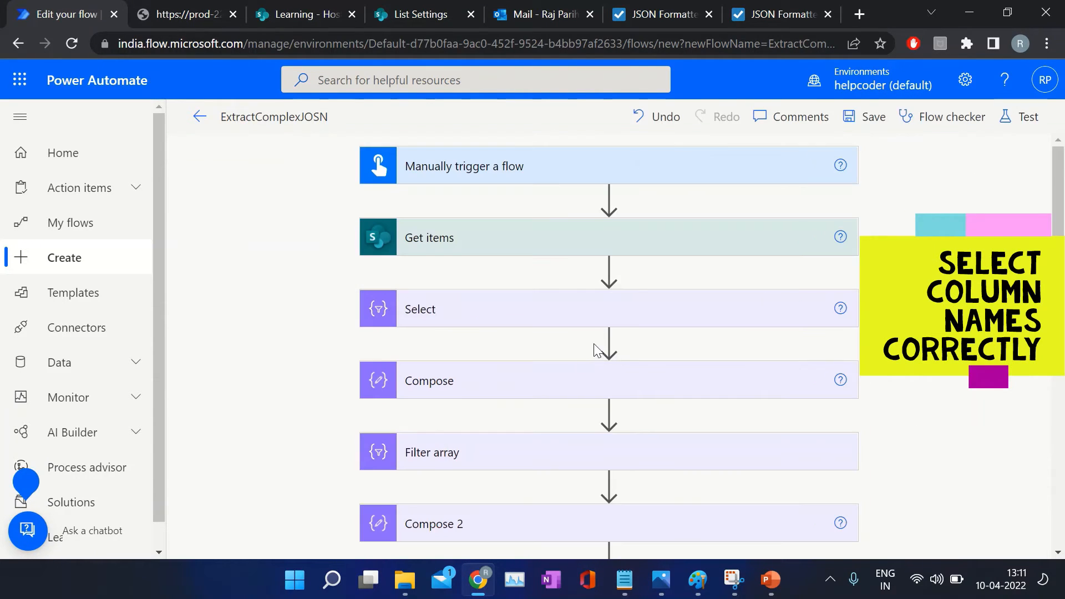
scroll(559, 421, "down", 15)
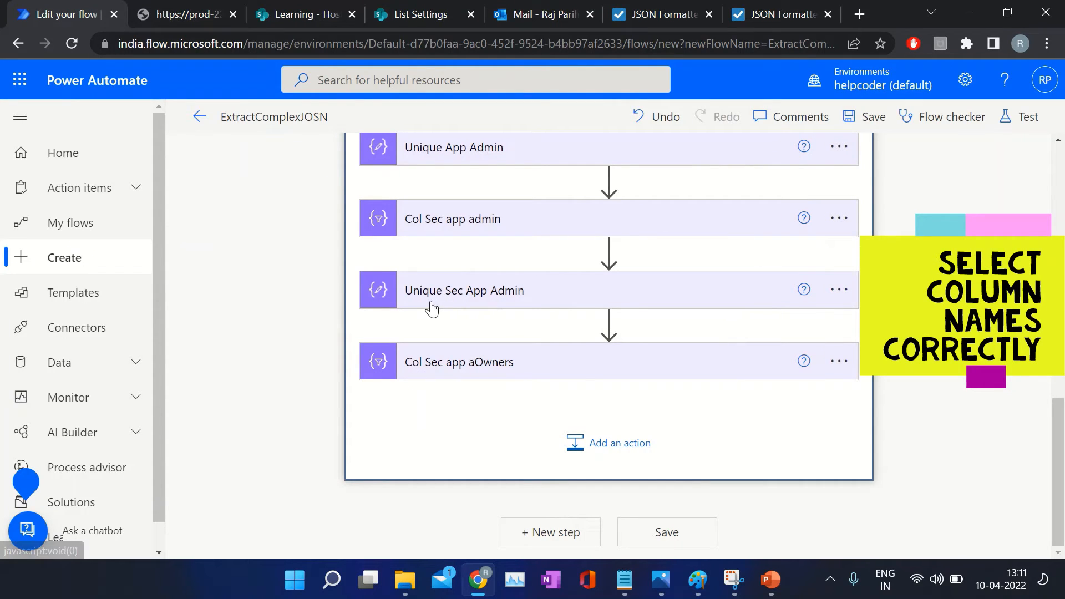
left_click(838, 290)
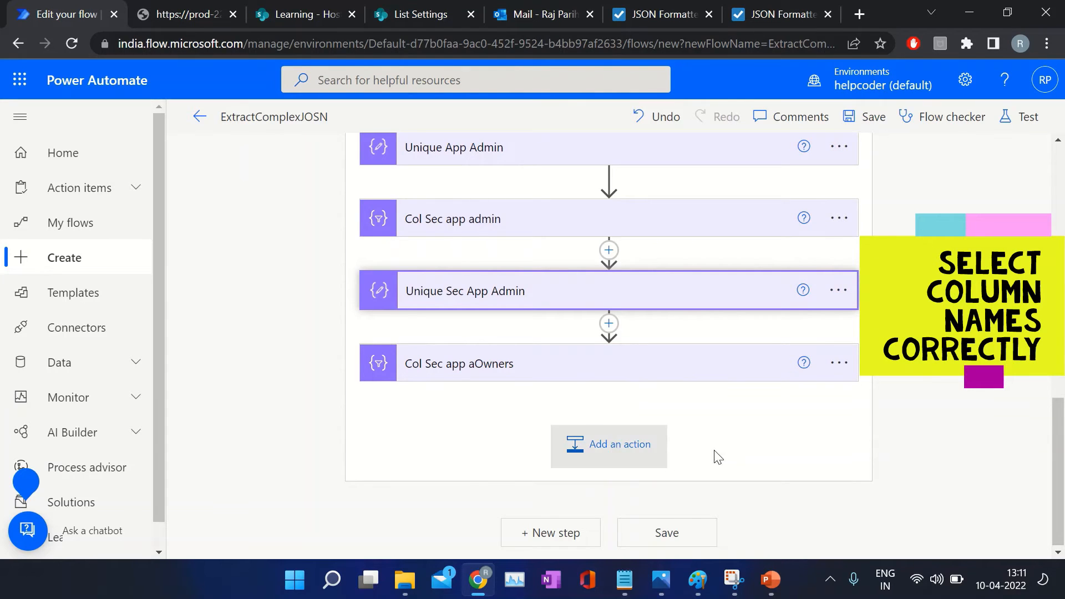
left_click(610, 444)
left_click(682, 516)
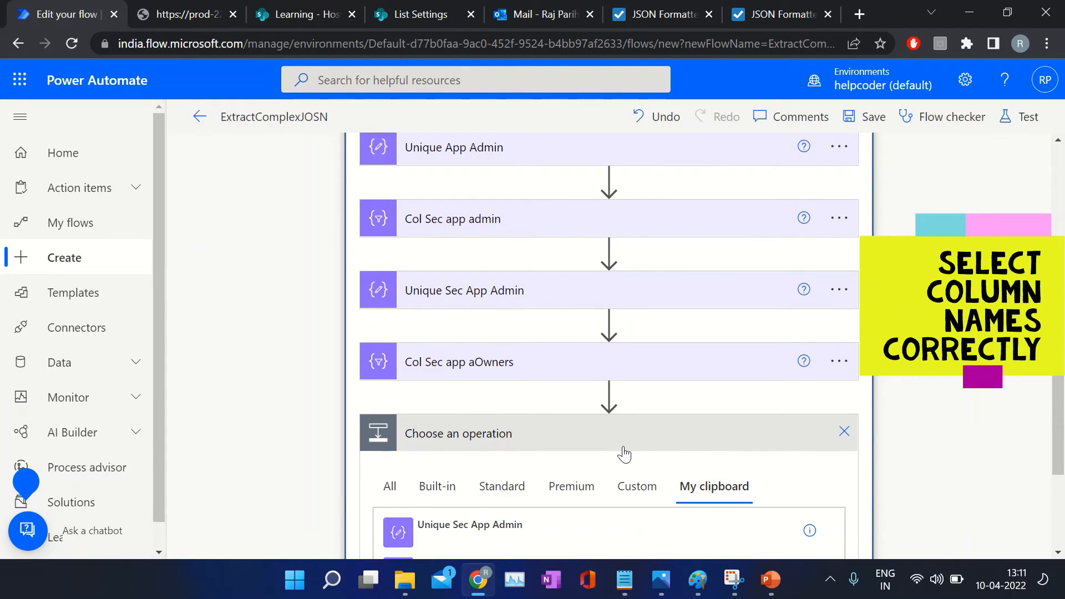
scroll(621, 451, "down", 5)
left_click(428, 284)
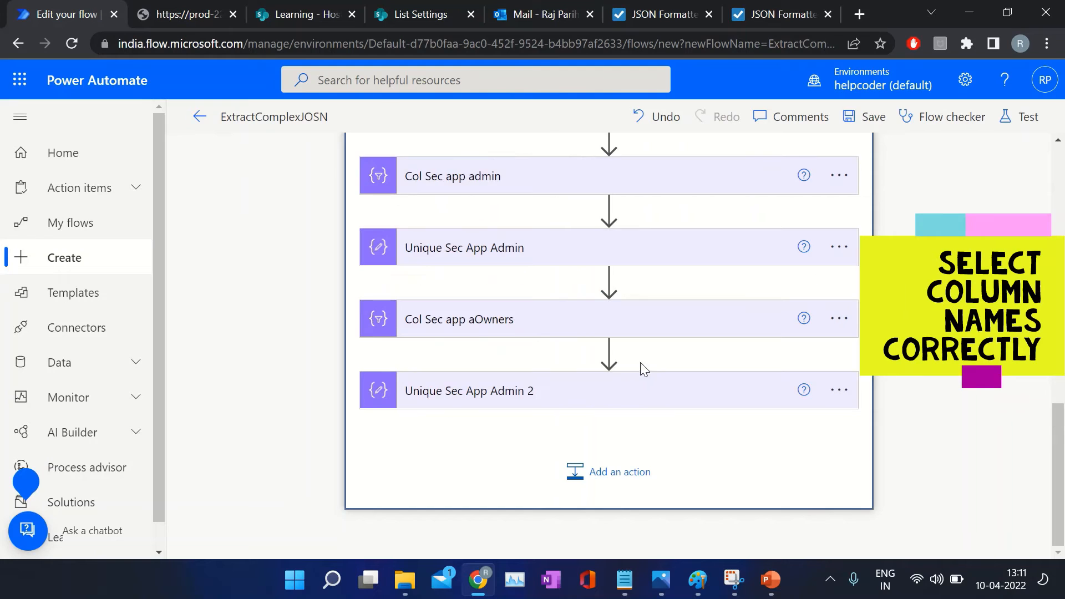
- Rename the copied Unique Sec App Admin 2 action as Unique Sec App Owners
left_click(427, 395)
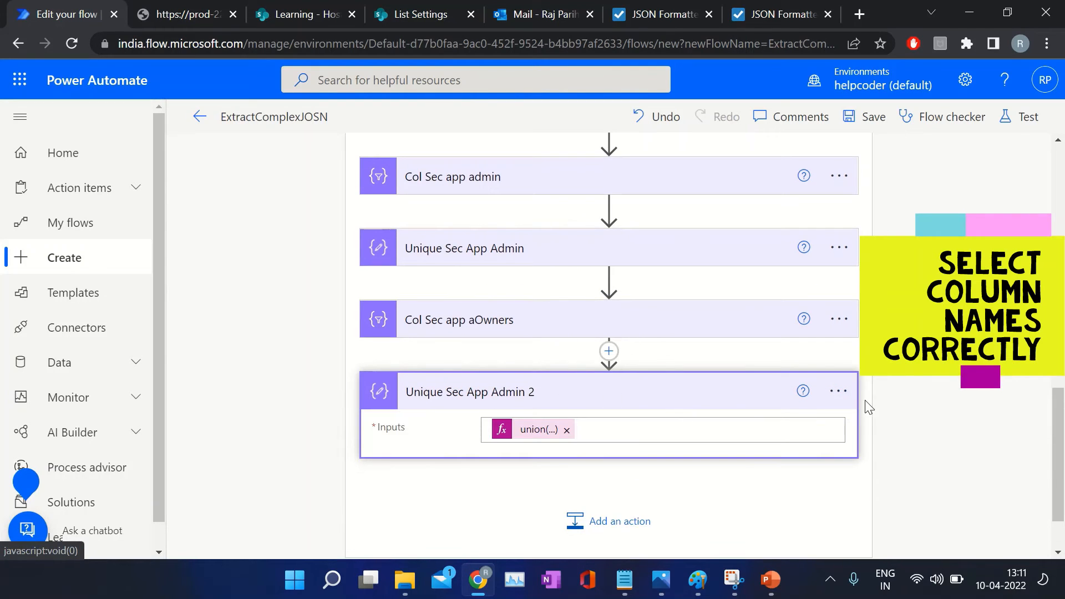
left_click(838, 391)
left_click(549, 381)
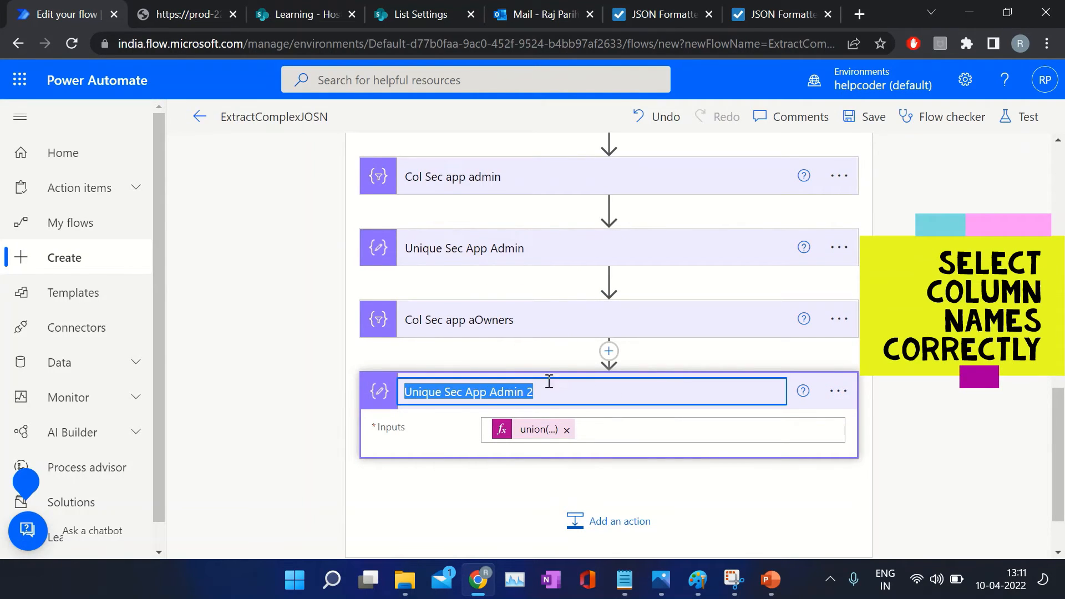
left_click_drag(536, 391, 489, 391)
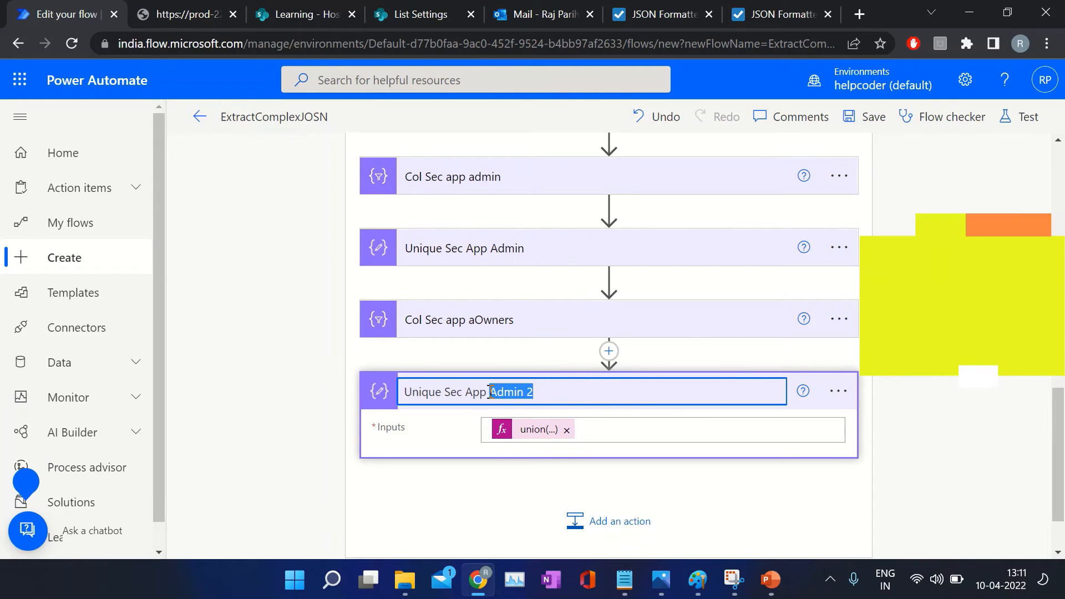
type("Owners")
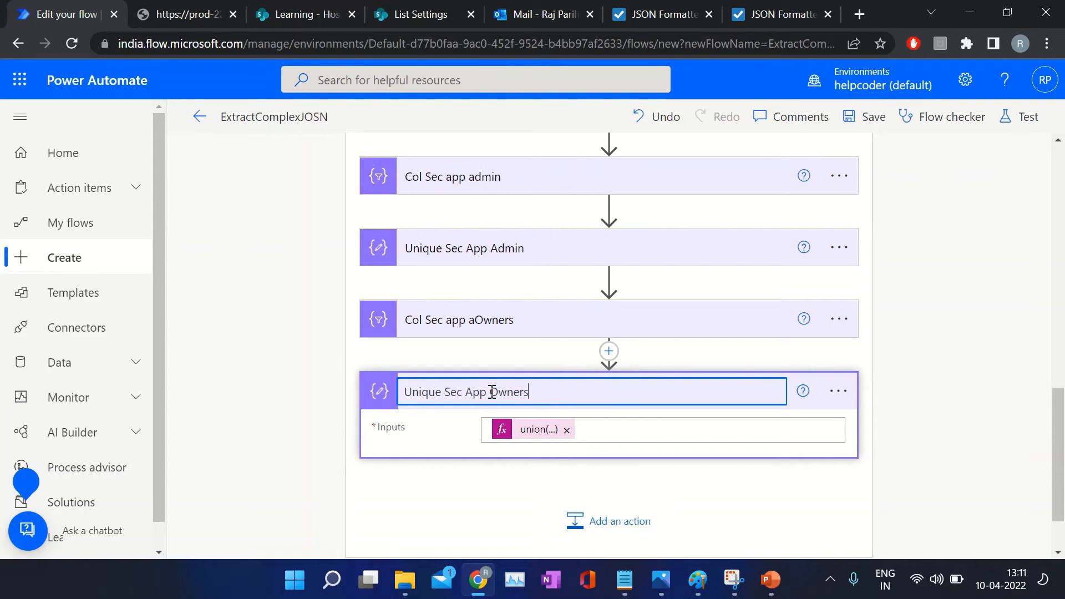
- Set the input of Unique Sec App Owners to a union expression combining the Col Sec app aOwners output with itself
left_click(554, 430)
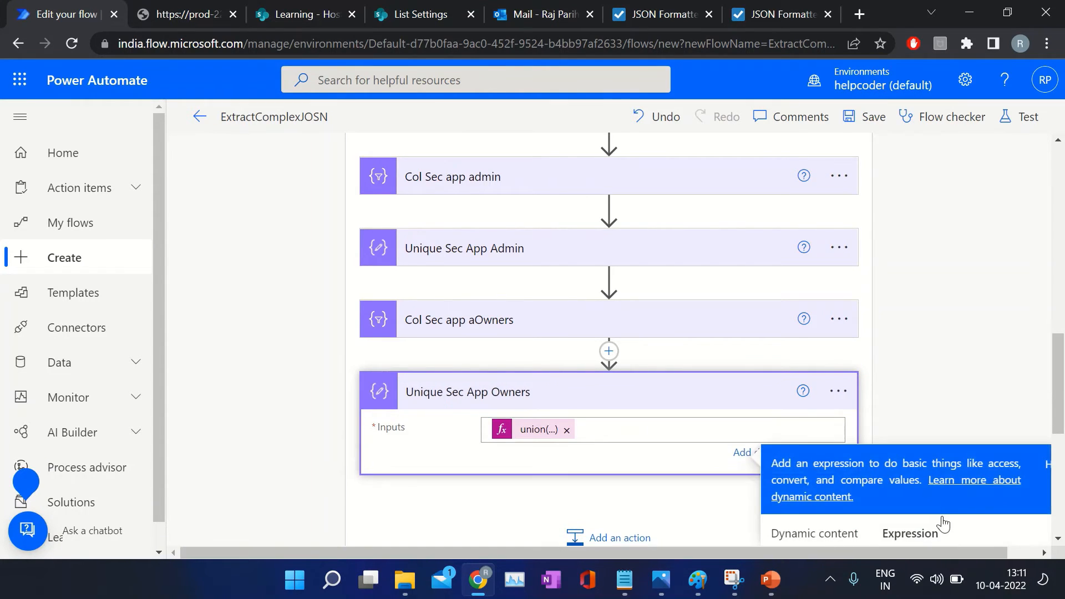
left_click(943, 523)
key("ctrl+a")
key("BackSpace")
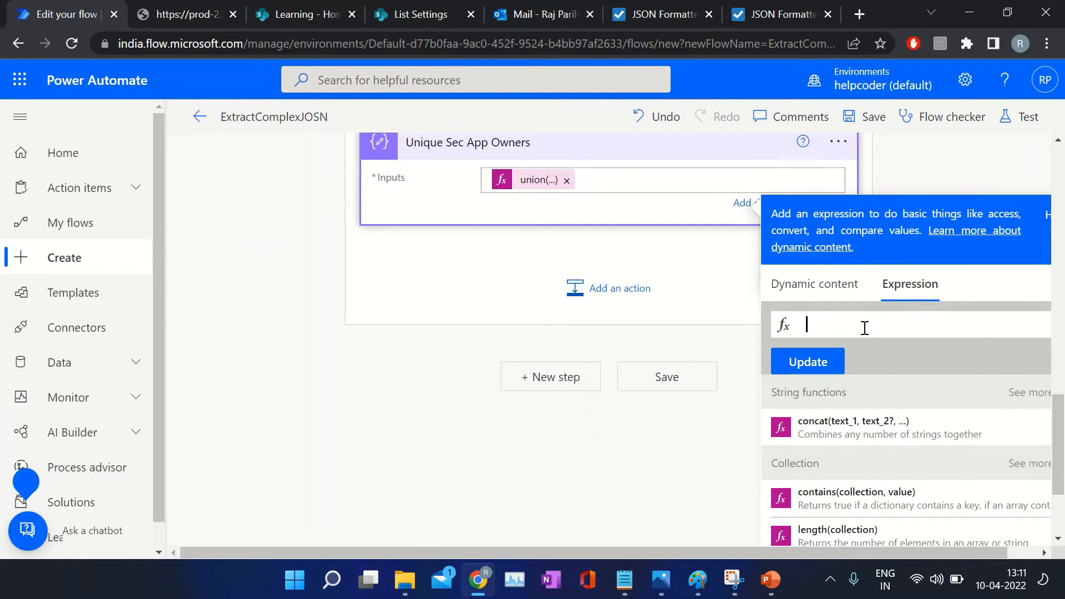
type("union(")
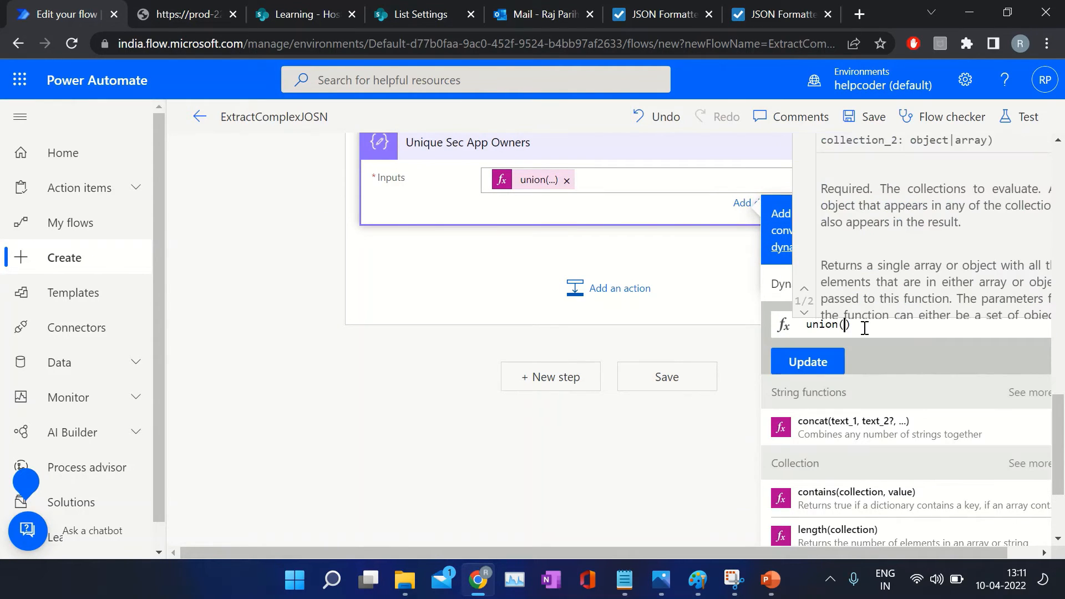
left_click(810, 283)
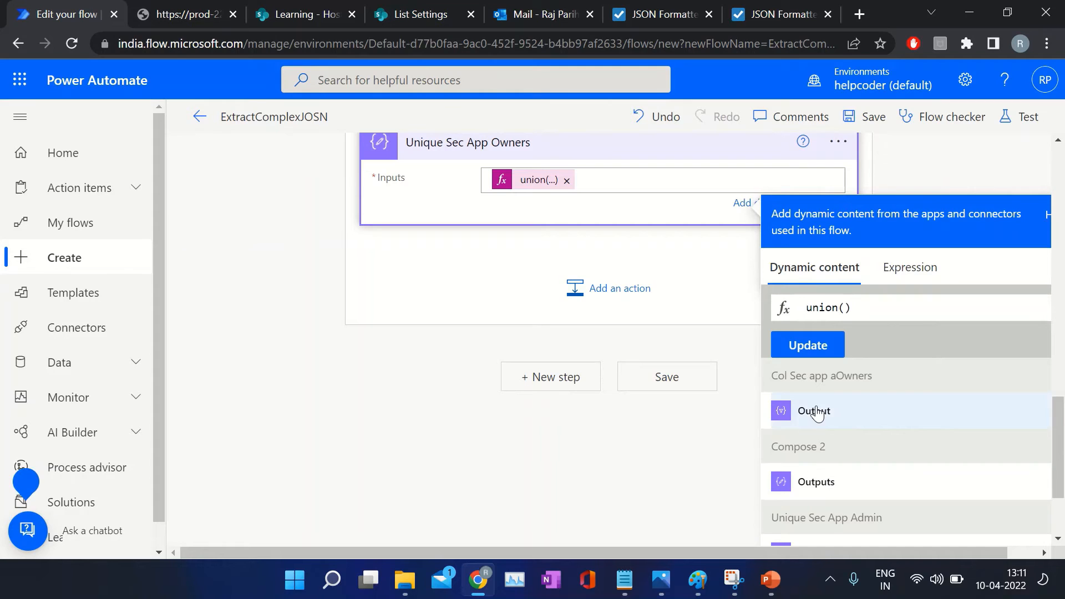
left_click(815, 411)
type(",")
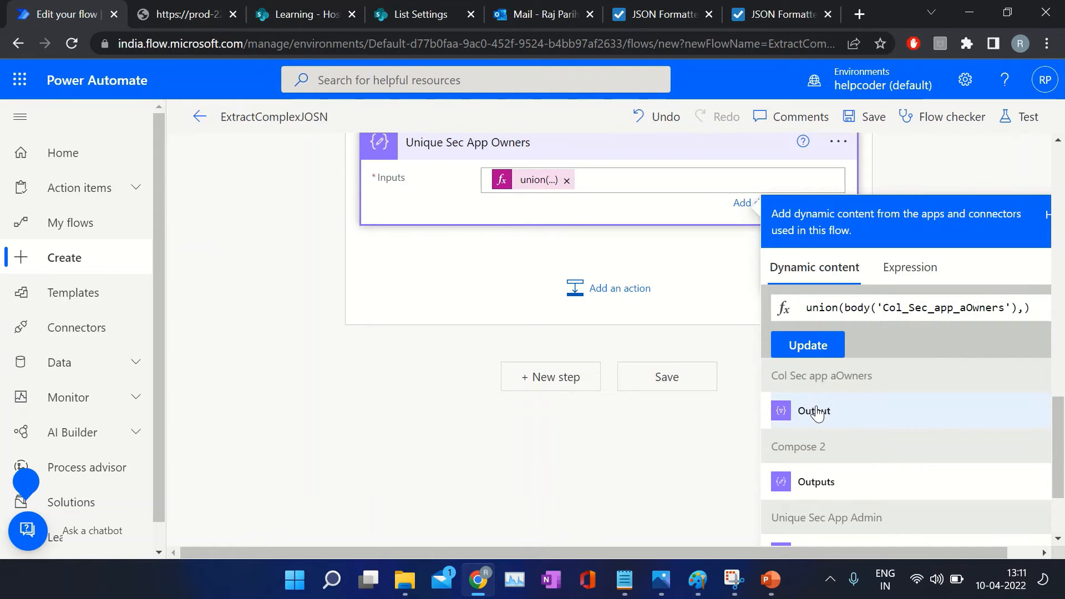
left_click(814, 411)
left_click(818, 349)
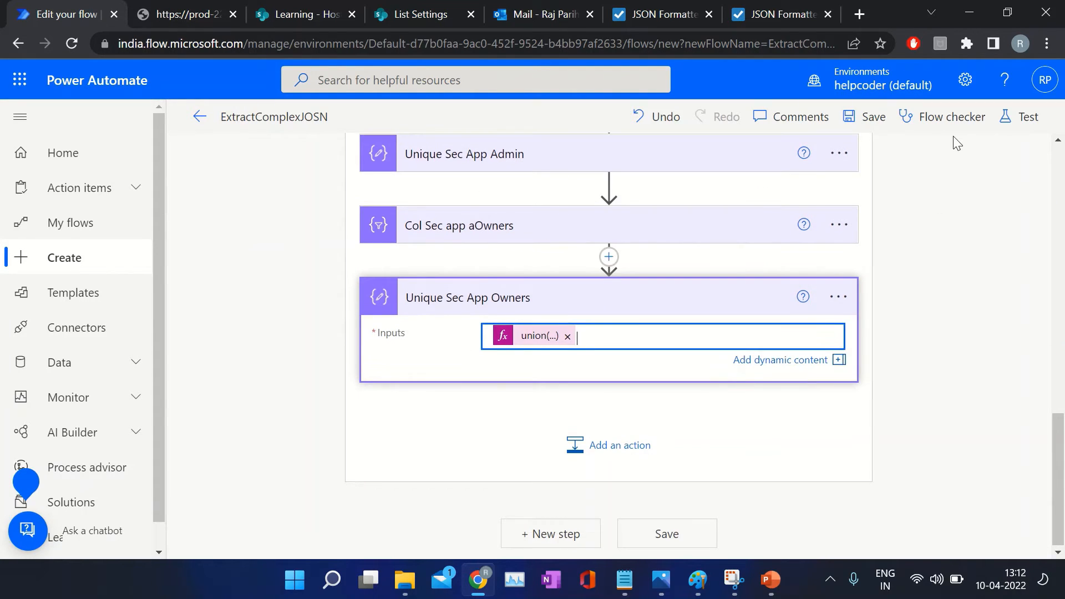
- Save the flow and run a manual test of it
left_click(867, 118)
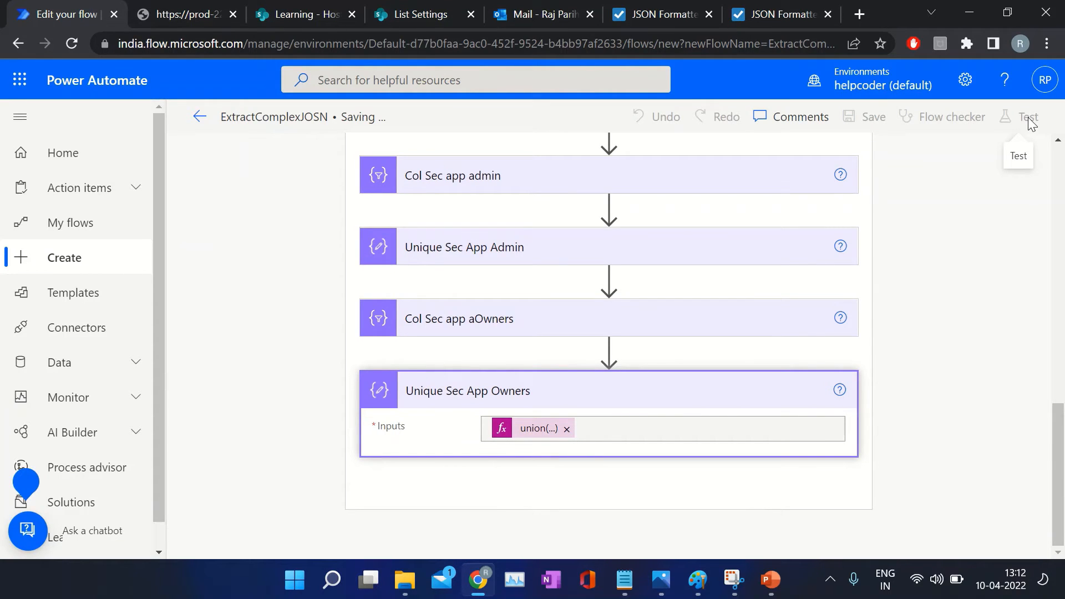
left_click(1029, 119)
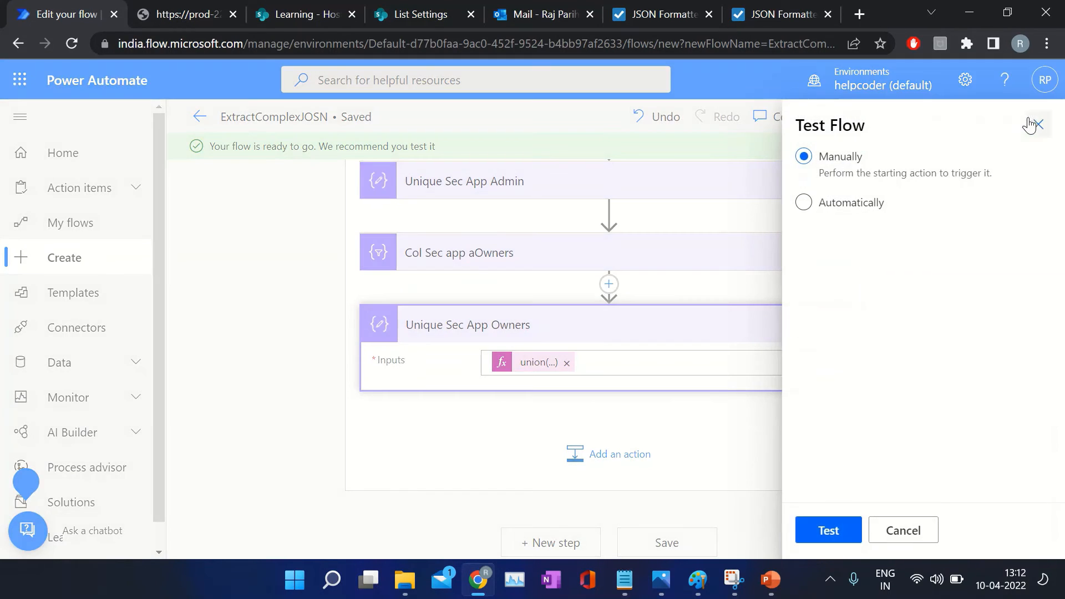
left_click(857, 540)
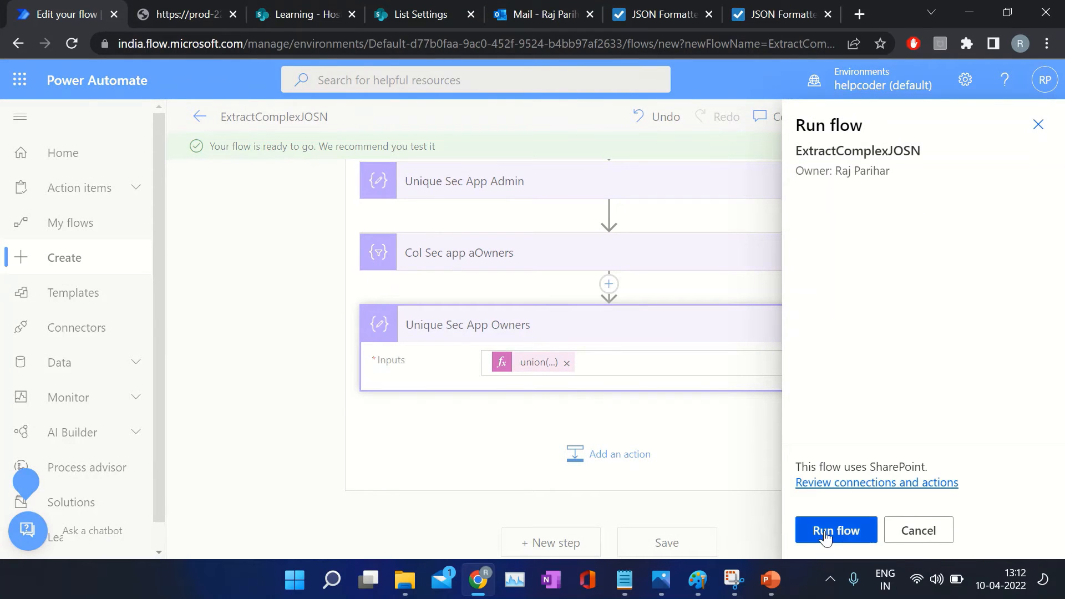
left_click(825, 536)
left_click(827, 531)
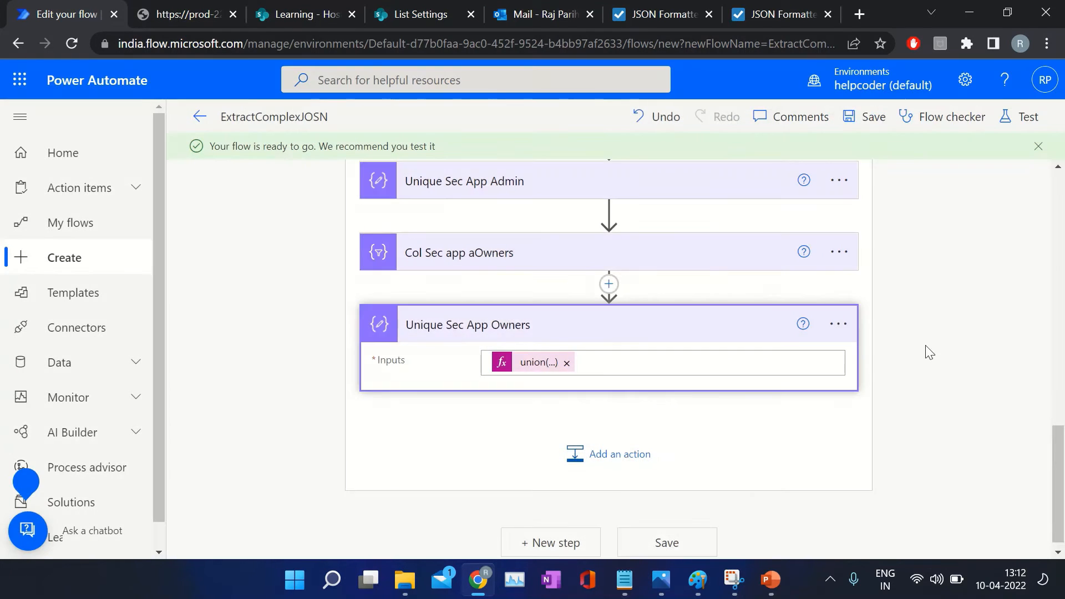
- Expand Apply to each and Unique Sec App Owners in the run, and examine the output list for repeated and null entries
scroll(936, 325, "down", 3)
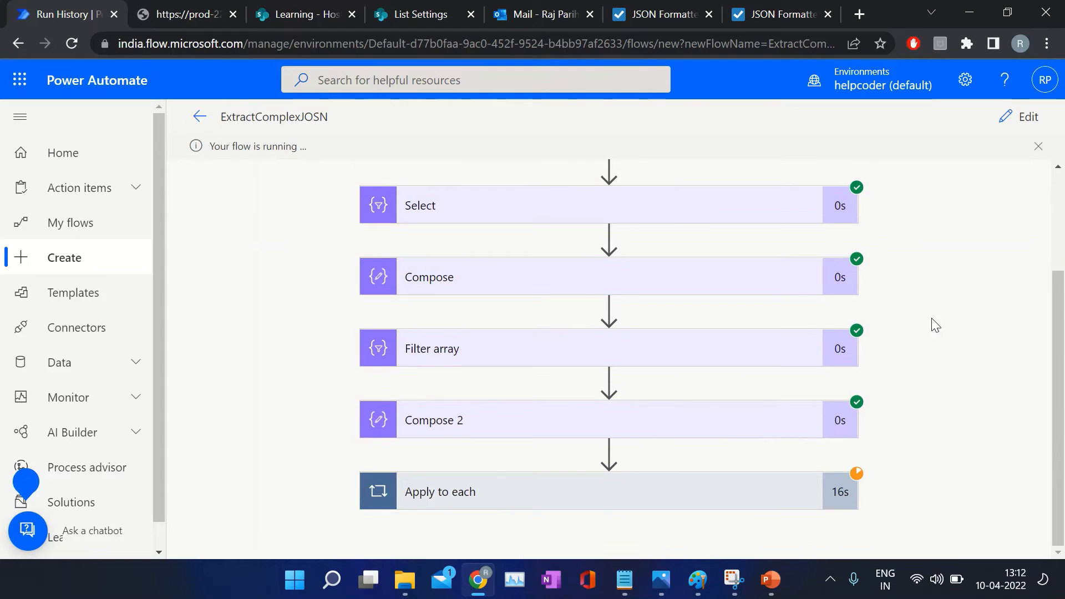
left_click(593, 499)
scroll(1025, 233, "down", 8)
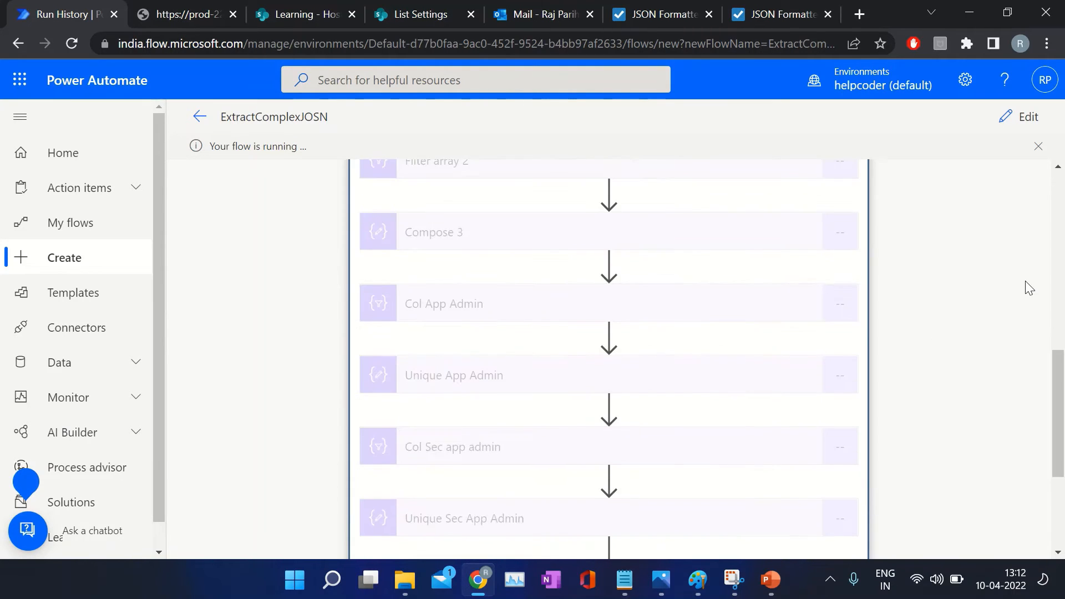
scroll(1029, 287, "up", 4)
scroll(1029, 287, "up", 1)
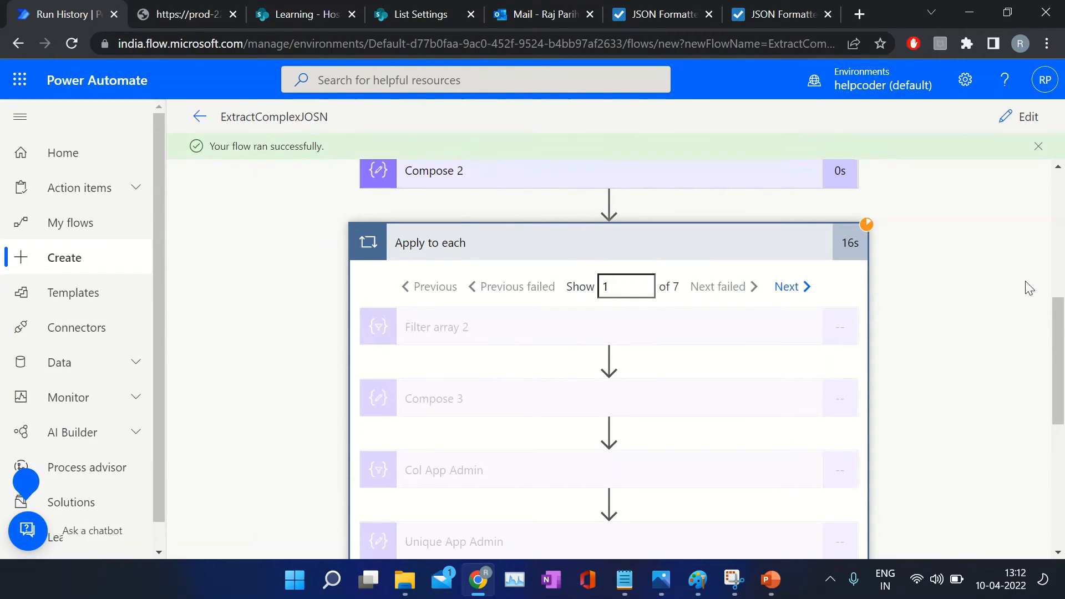
scroll(1013, 290, "down", 7)
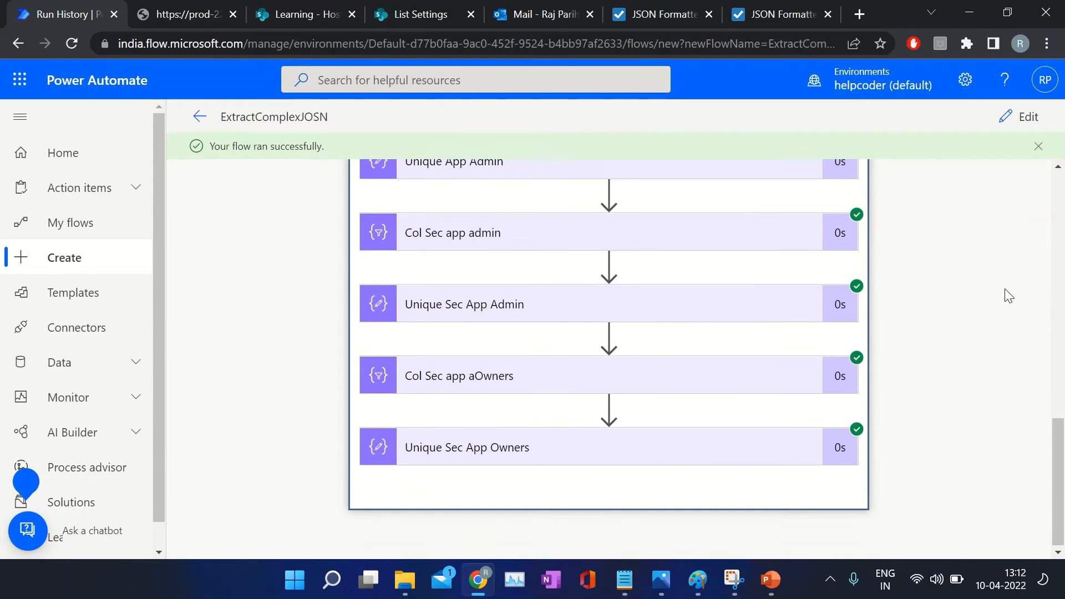
scroll(946, 371, "down", 7)
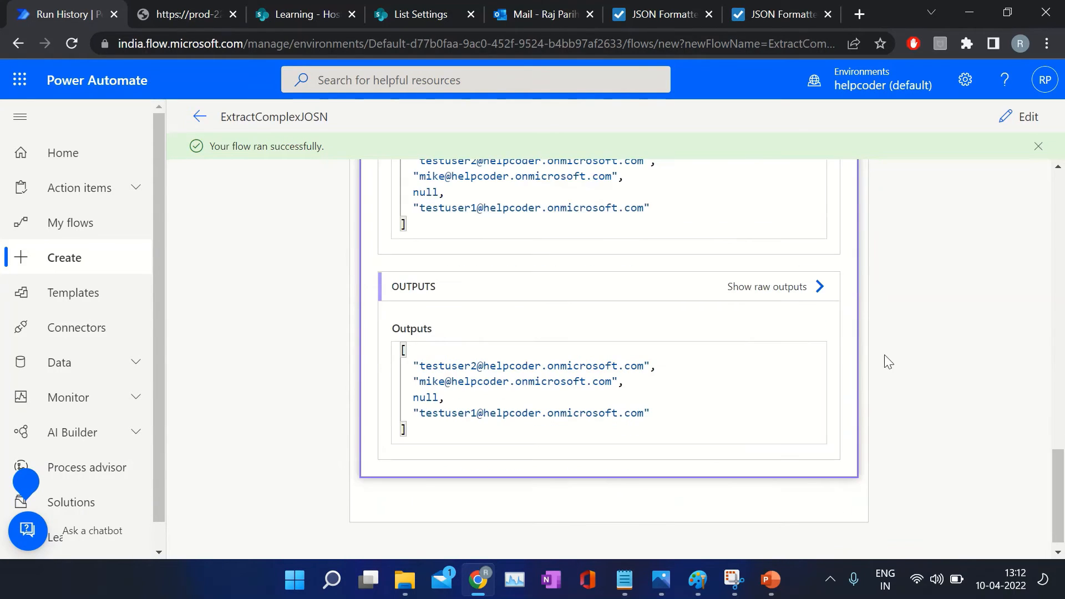
left_click_drag(418, 366, 507, 413)
left_click(428, 398)
double_click(430, 398)
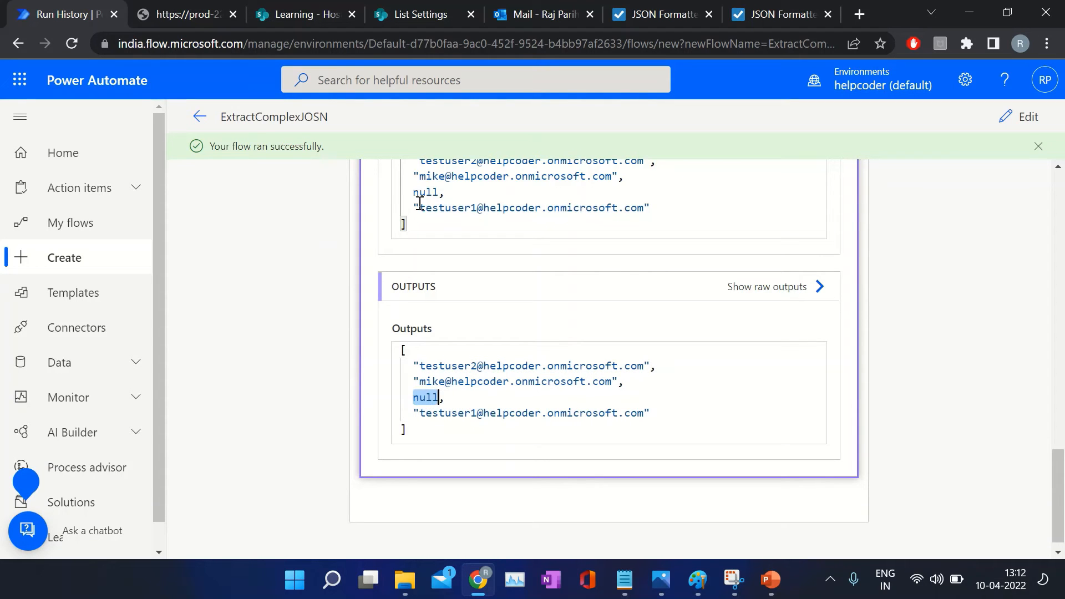
- Display the filter values of the Secondary Application Owner column in the SharePoint list for comparison, and return to the flow run
left_click(324, 20)
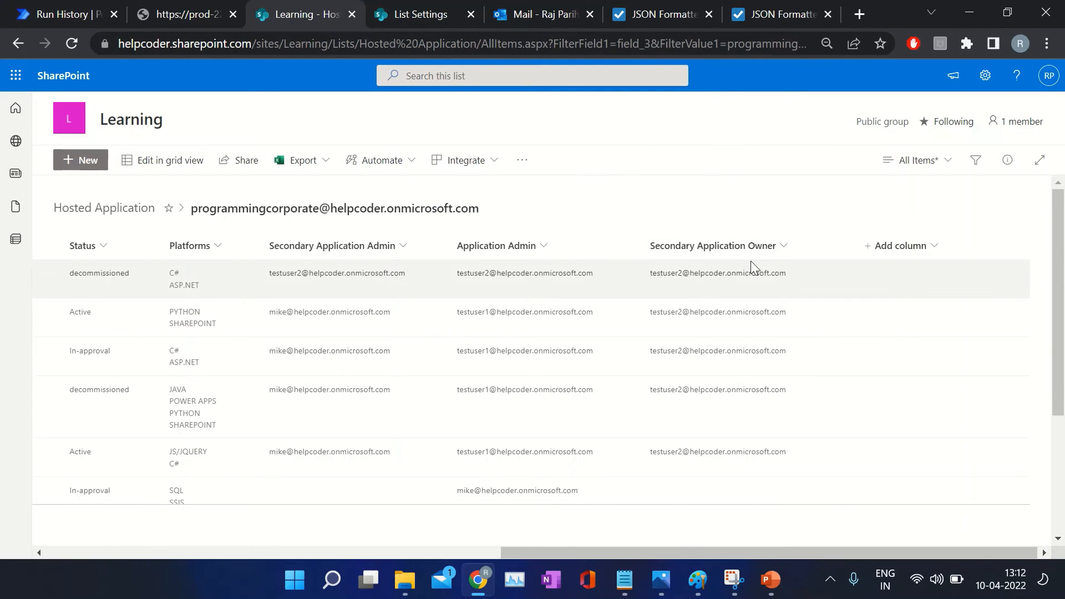
left_click(756, 249)
left_click(716, 323)
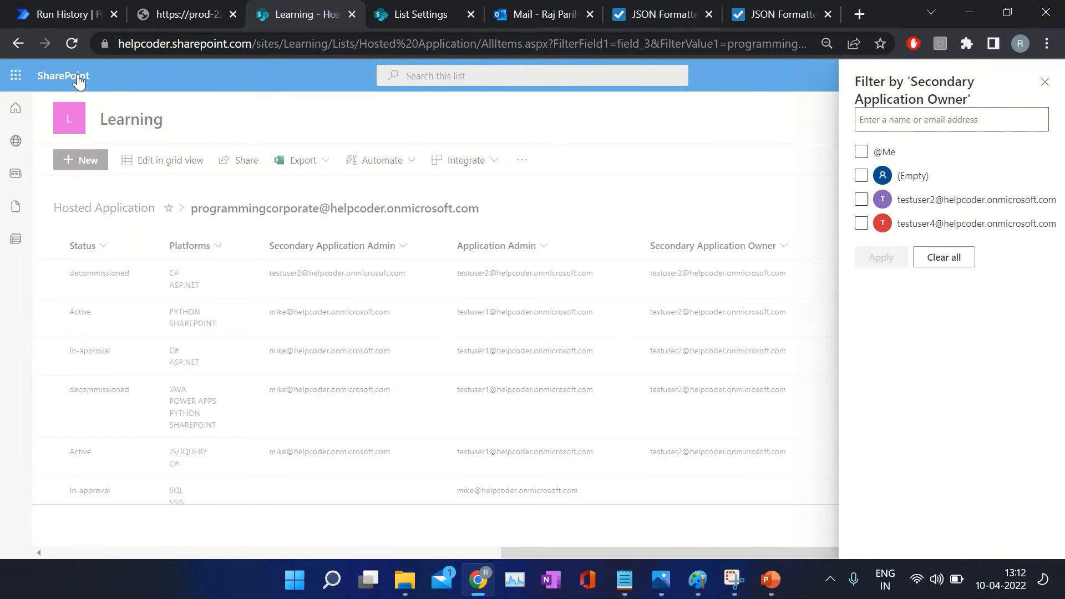
left_click(66, 14)
scroll(538, 285, "up", 3)
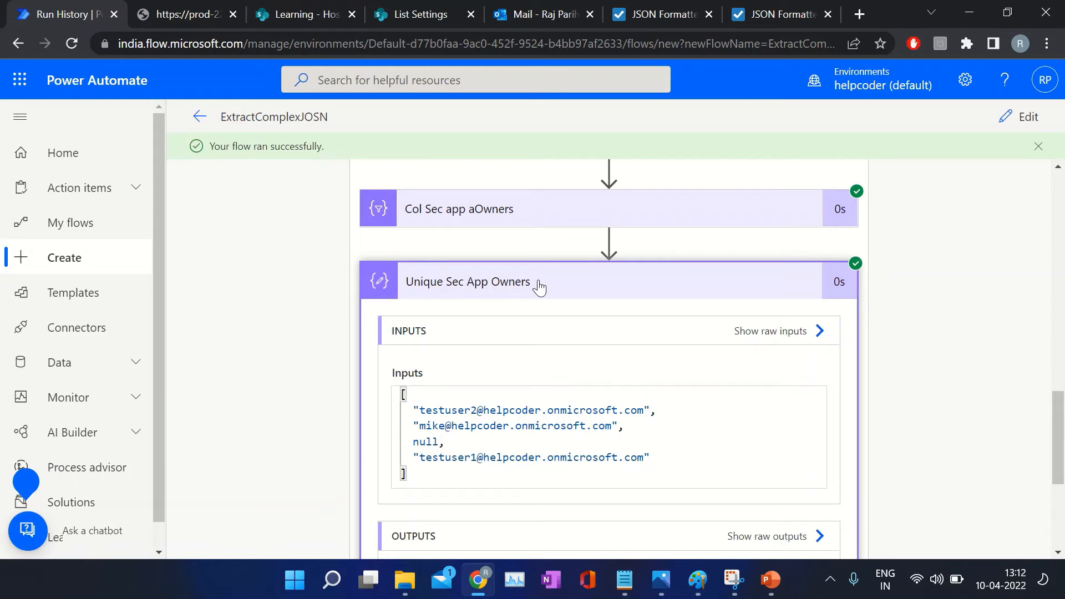
- Edit the flow and add a Filter array action after Unique Sec App Owners inside the loop
left_click(1019, 118)
scroll(588, 311, "down", 10)
scroll(599, 305, "down", 5)
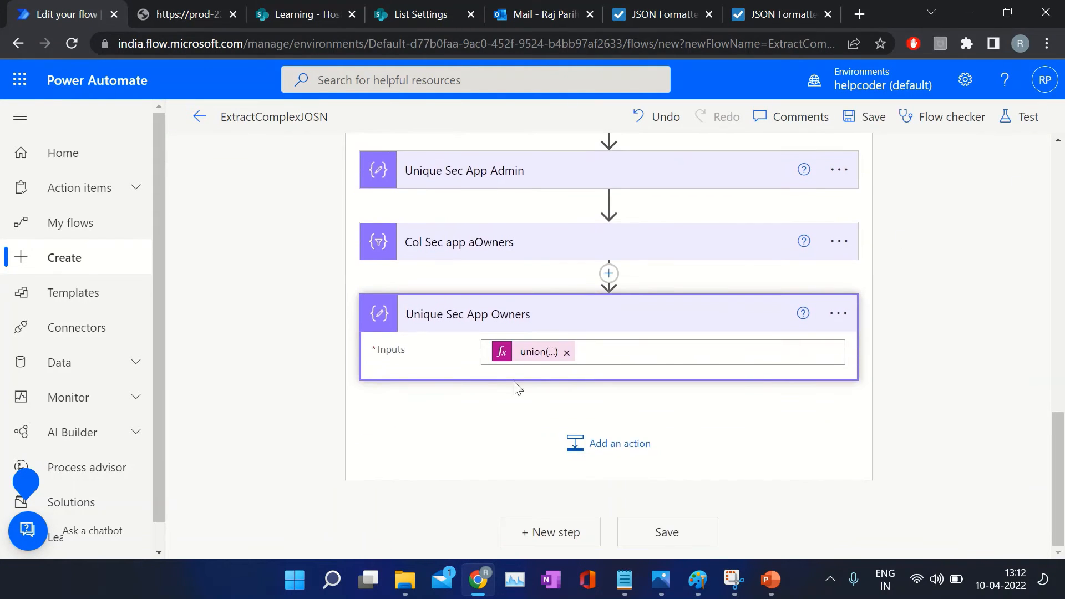
left_click(605, 324)
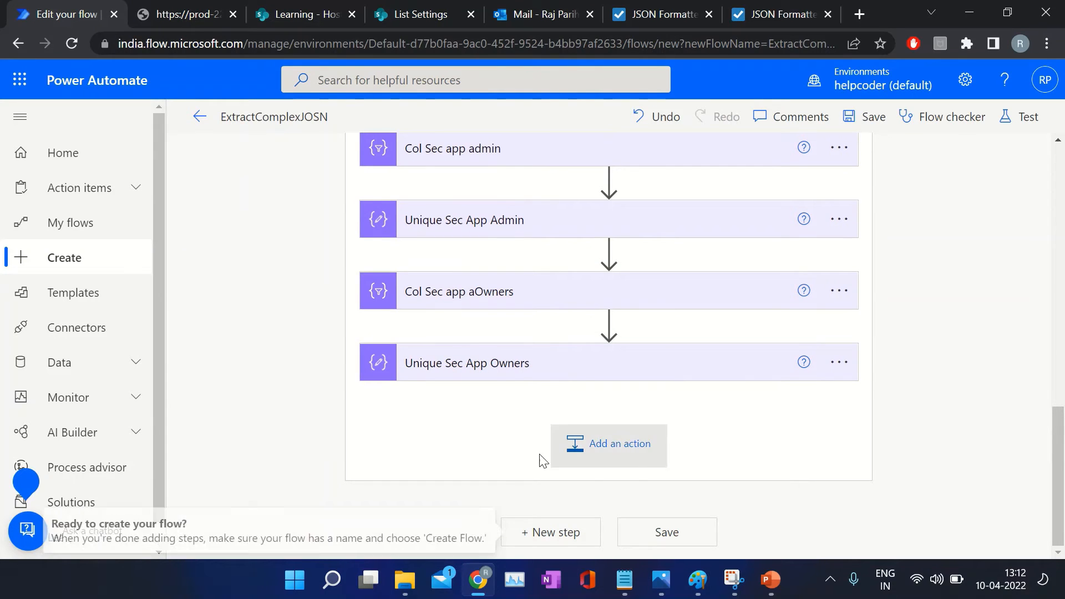
left_click(635, 456)
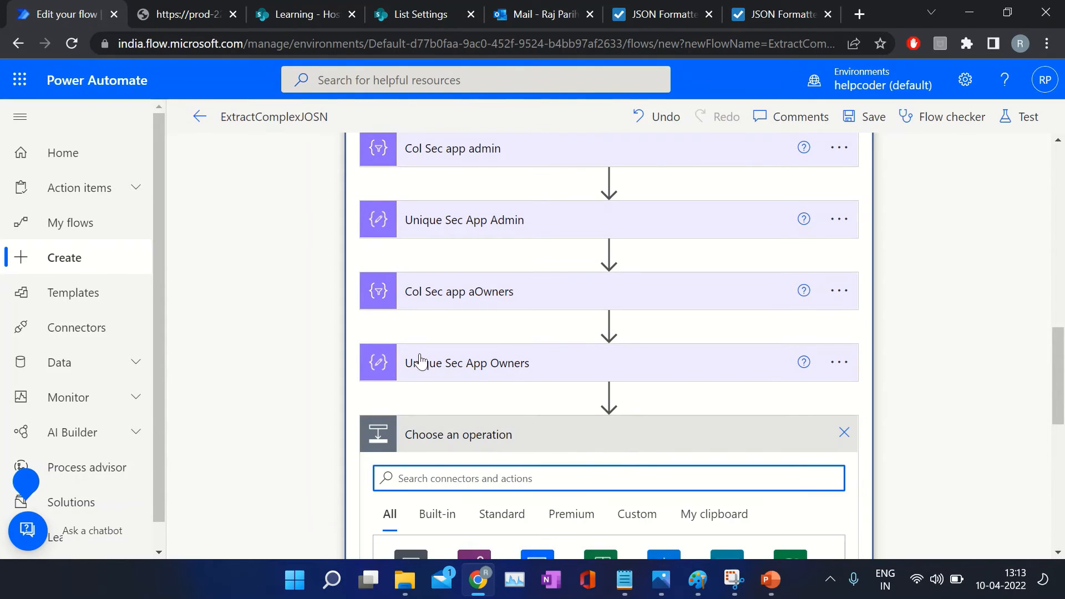
scroll(413, 361, "down", 1)
left_click(432, 387)
type("filter")
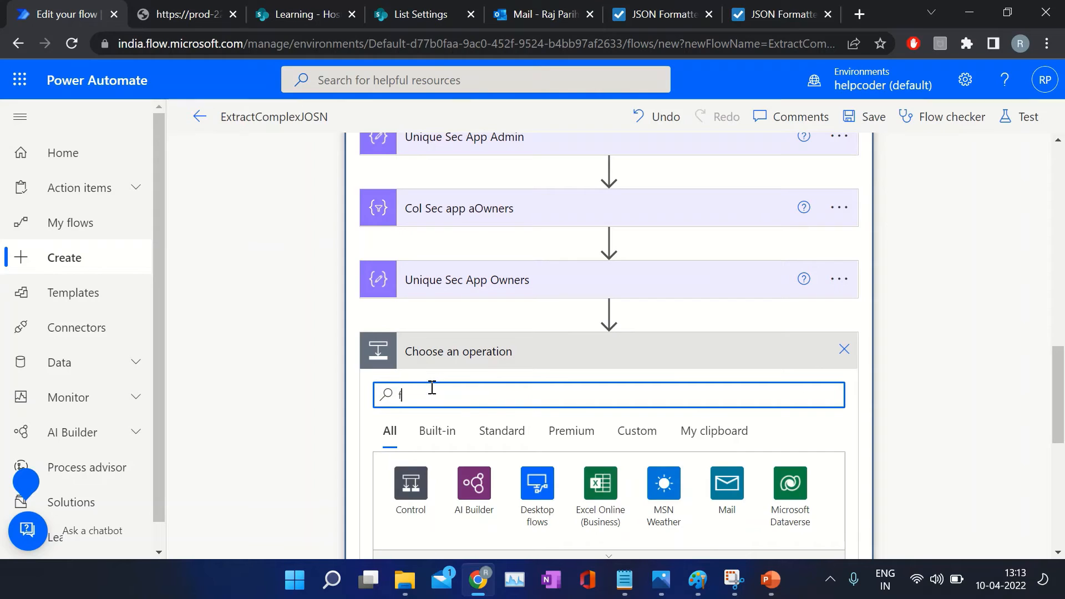
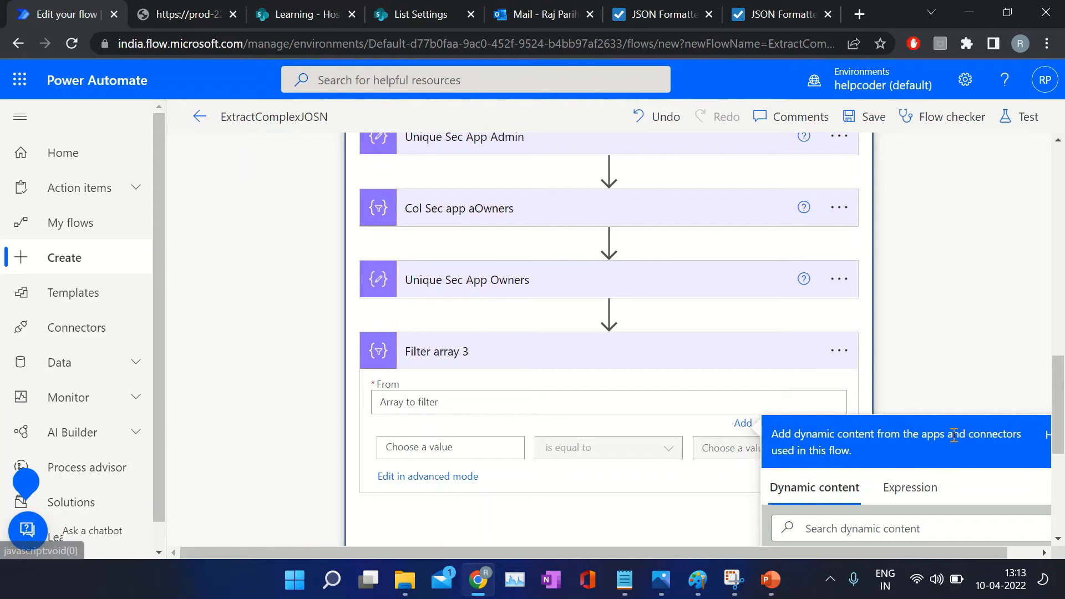
- Set the new filter's source array to the Outputs of Unique Sec App Owners and its first comparison value to the expression item()
scroll(1023, 324, "down", 3)
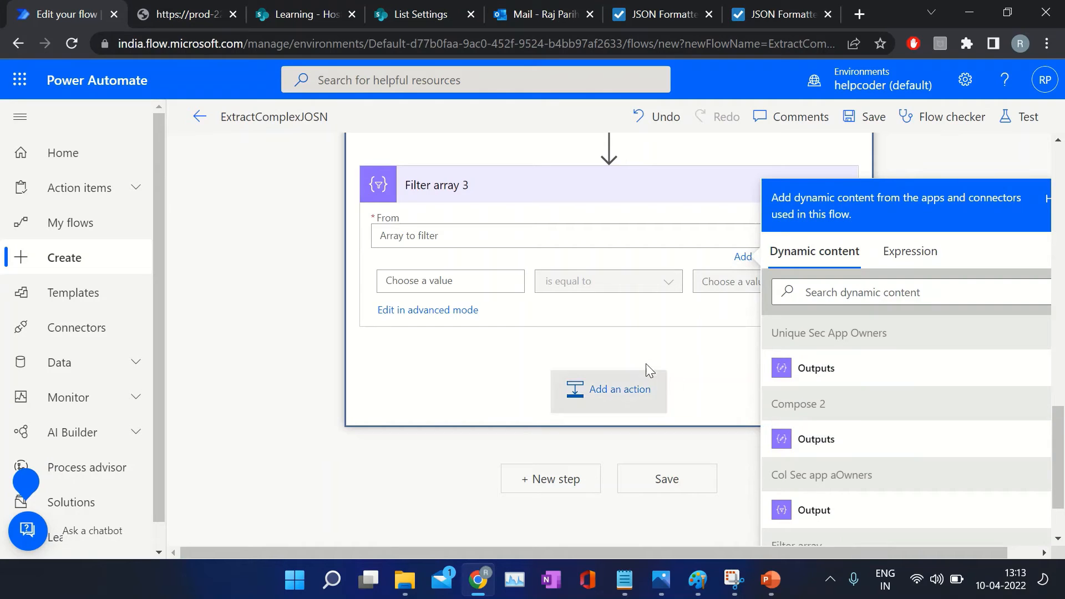
left_click(816, 369)
left_click(392, 275)
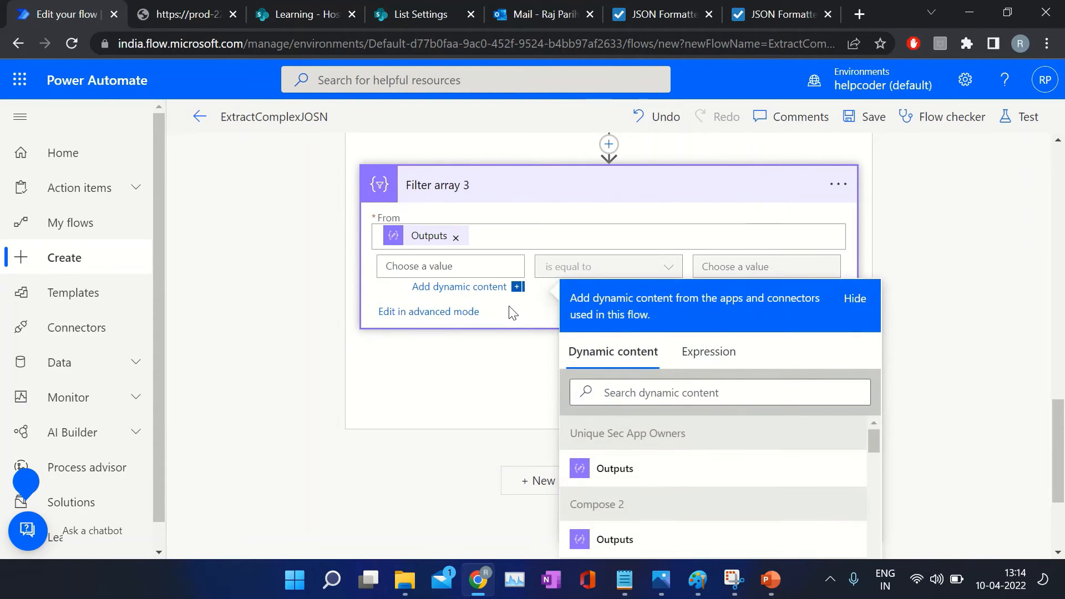
type("ite")
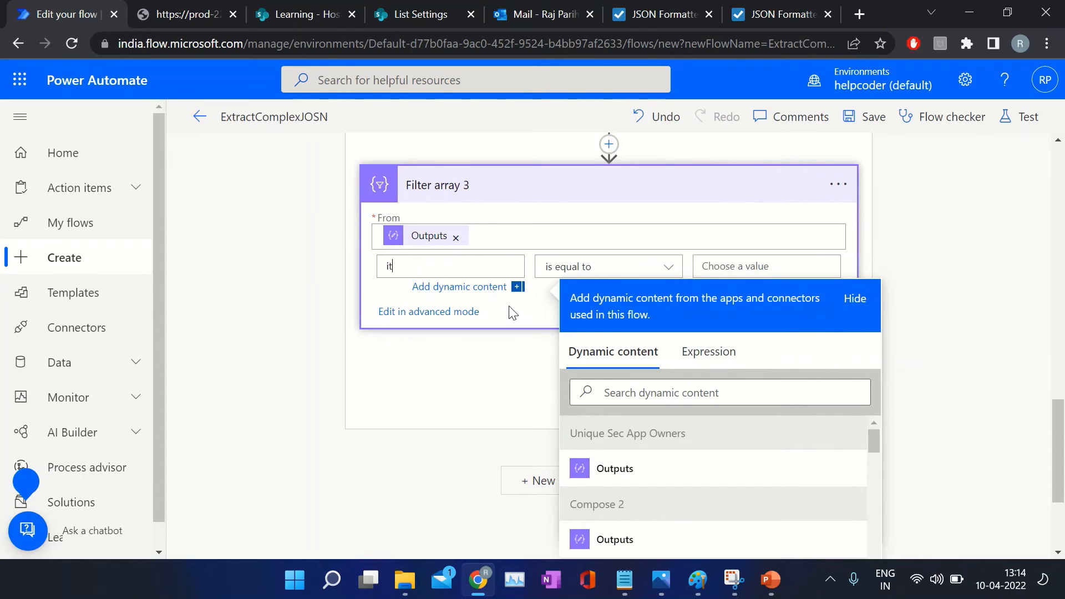
key("BackSpace")
key("BackSpace")
left_click(728, 351)
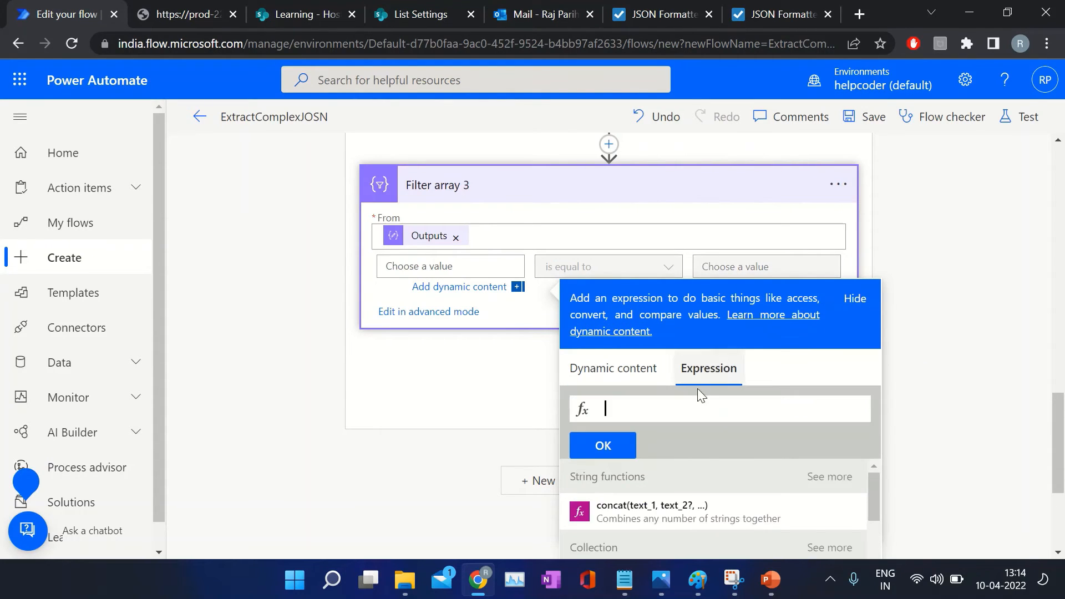
type("item()")
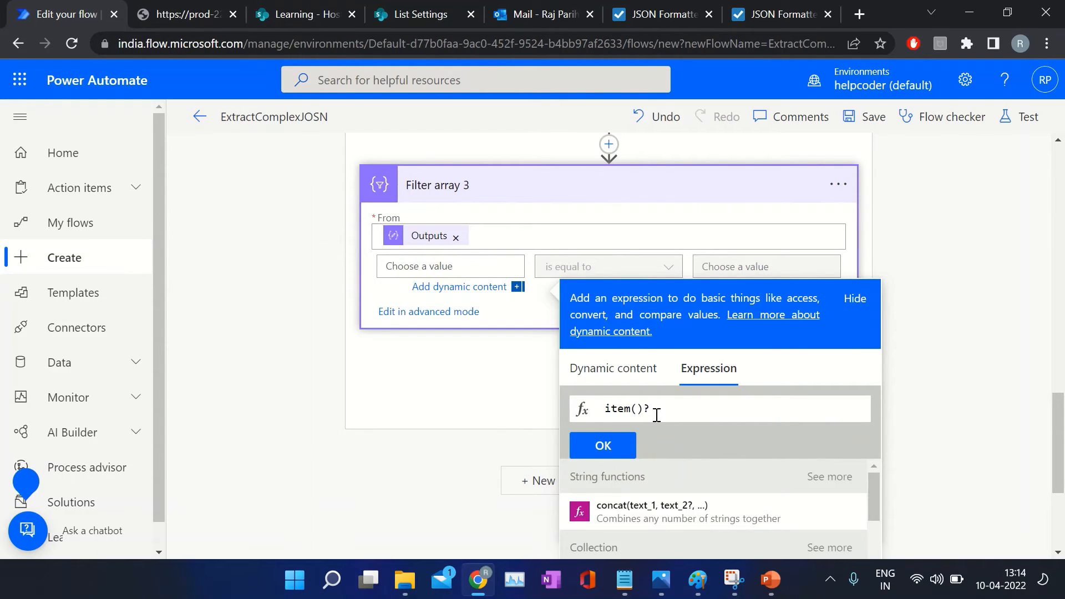
type("?")
key("BackSpace")
left_click(603, 446)
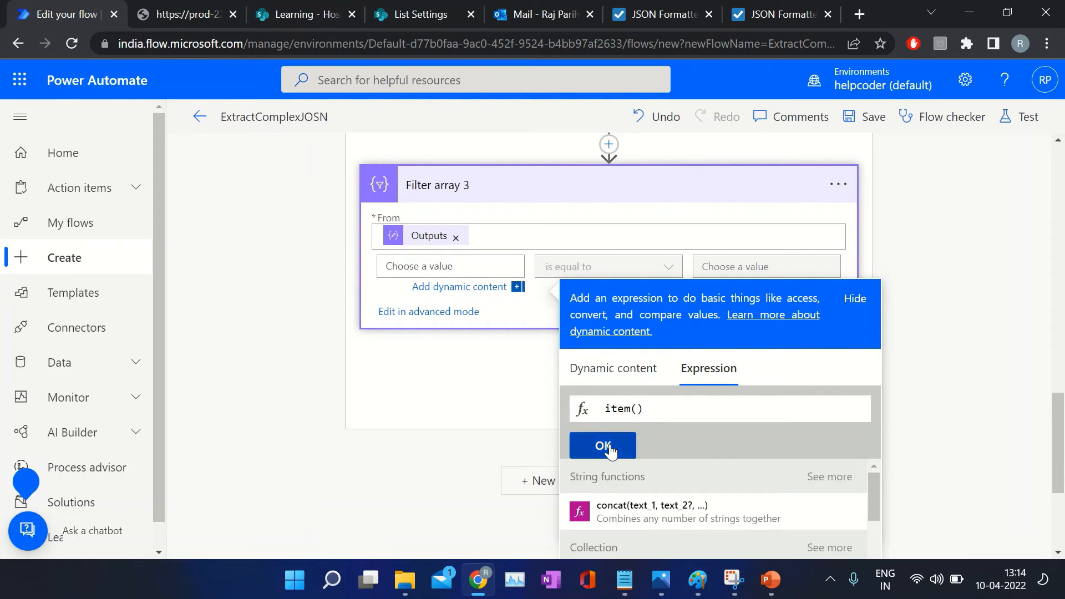
- Complete the Filter array 3 condition with the operator "is not equal to" and the expression null, and collapse the action
left_click(735, 260)
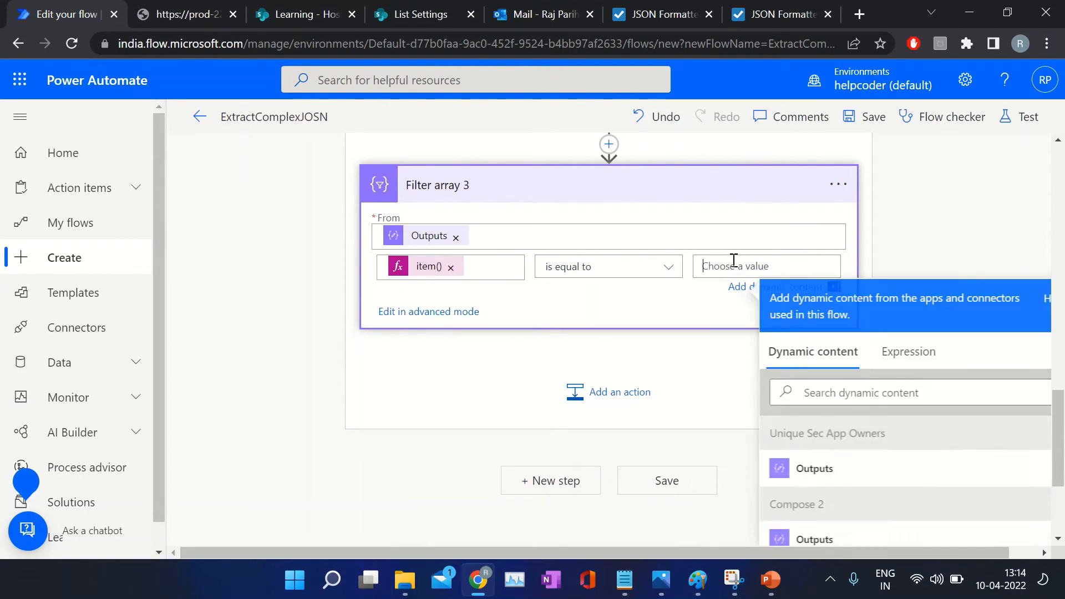
left_click(922, 351)
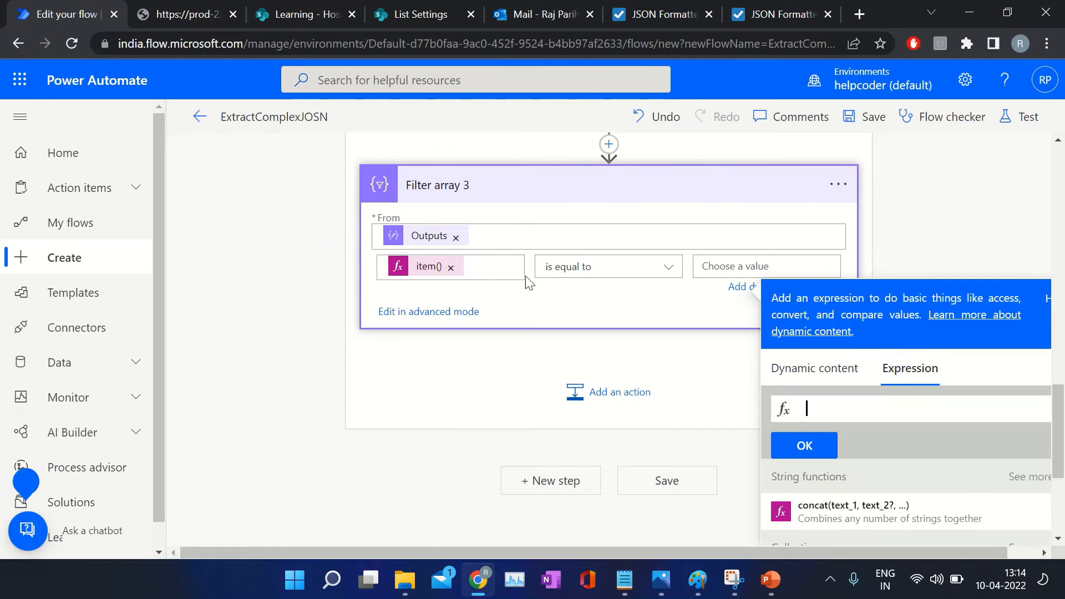
left_click(629, 273)
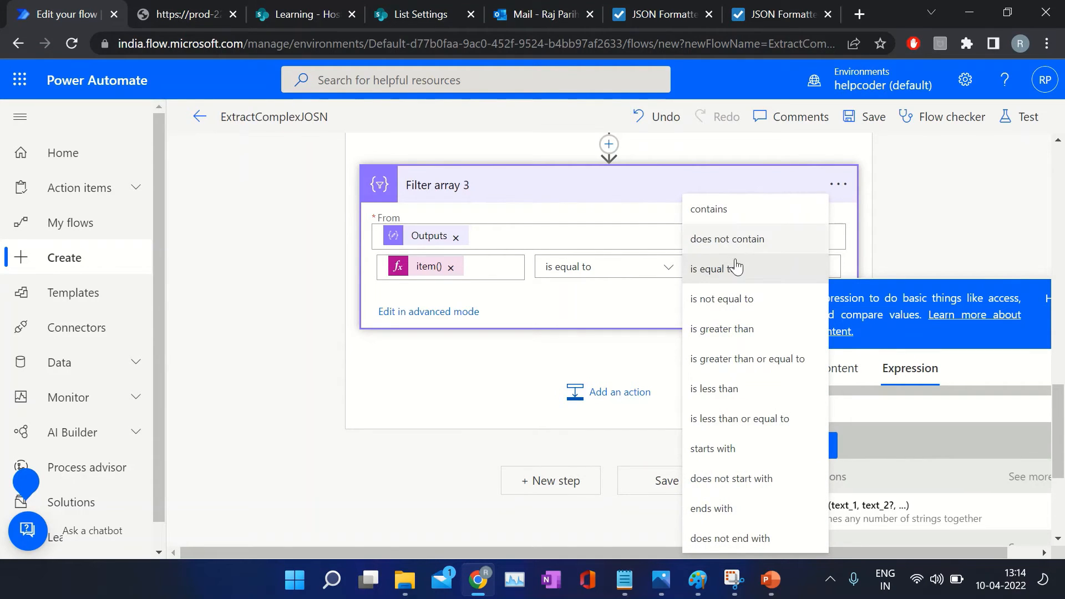
left_click(721, 299)
left_click(741, 328)
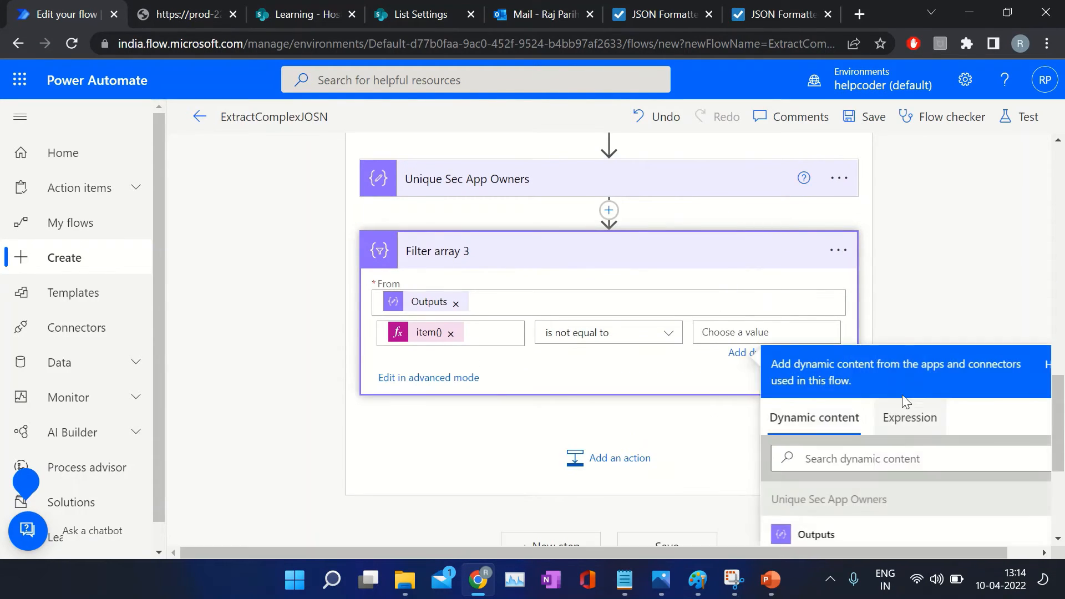
left_click(910, 435)
type("null")
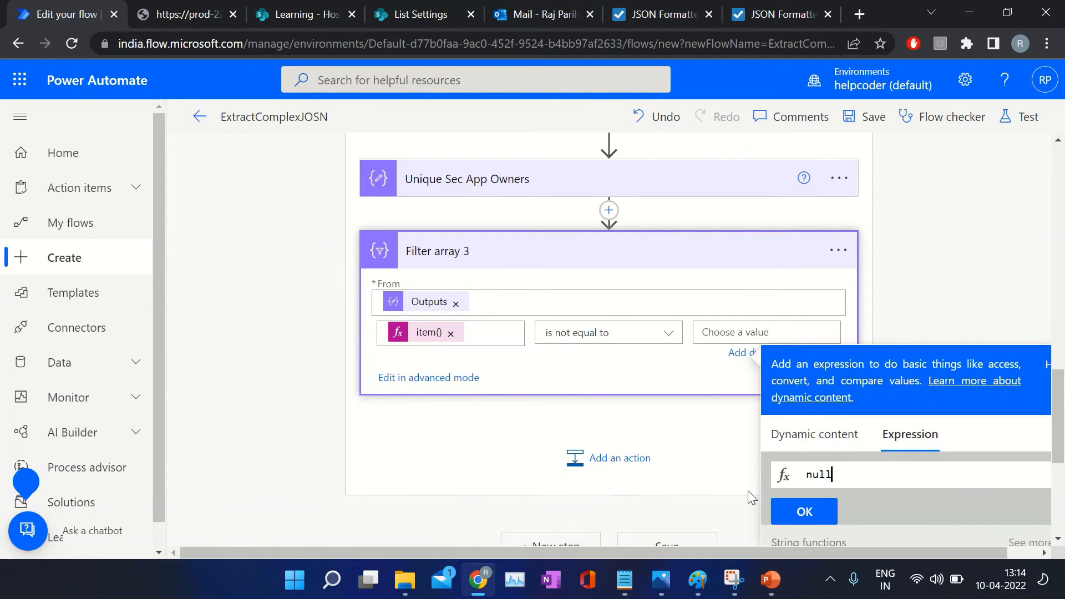
left_click(825, 509)
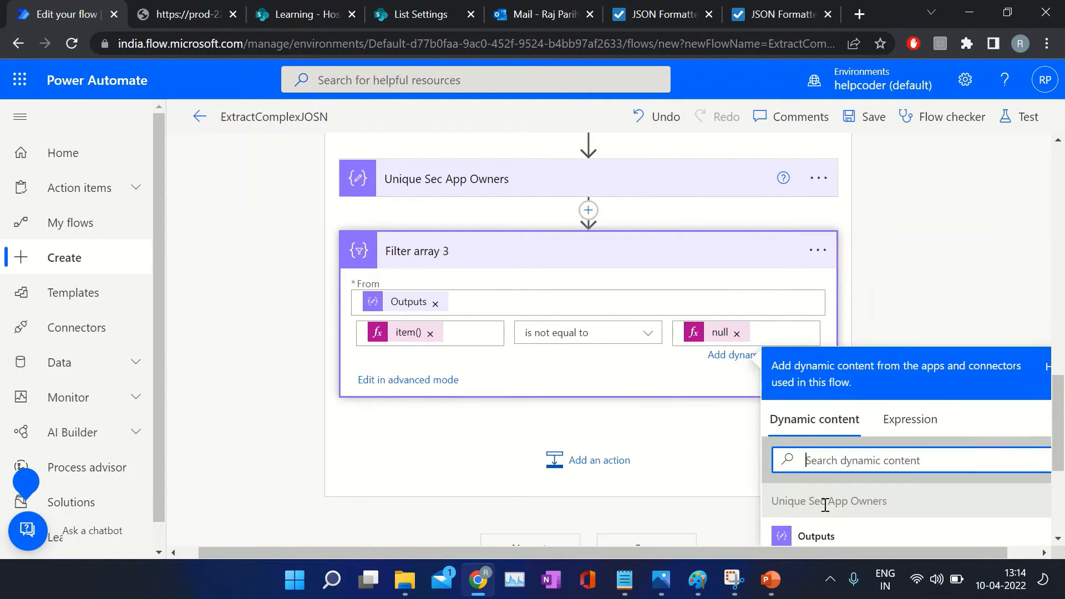
left_click(919, 274)
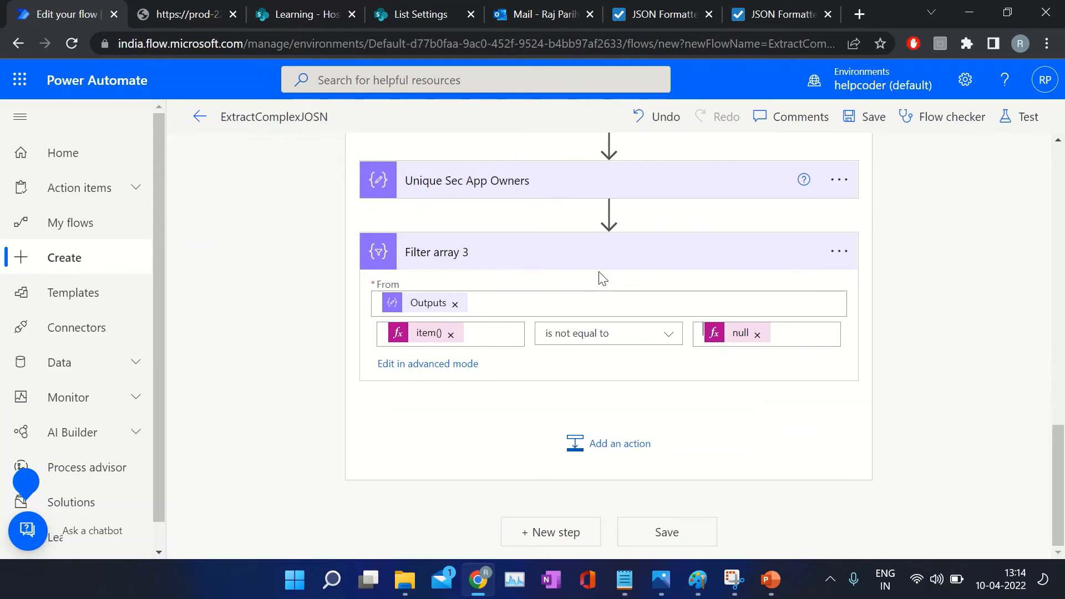
left_click(632, 257)
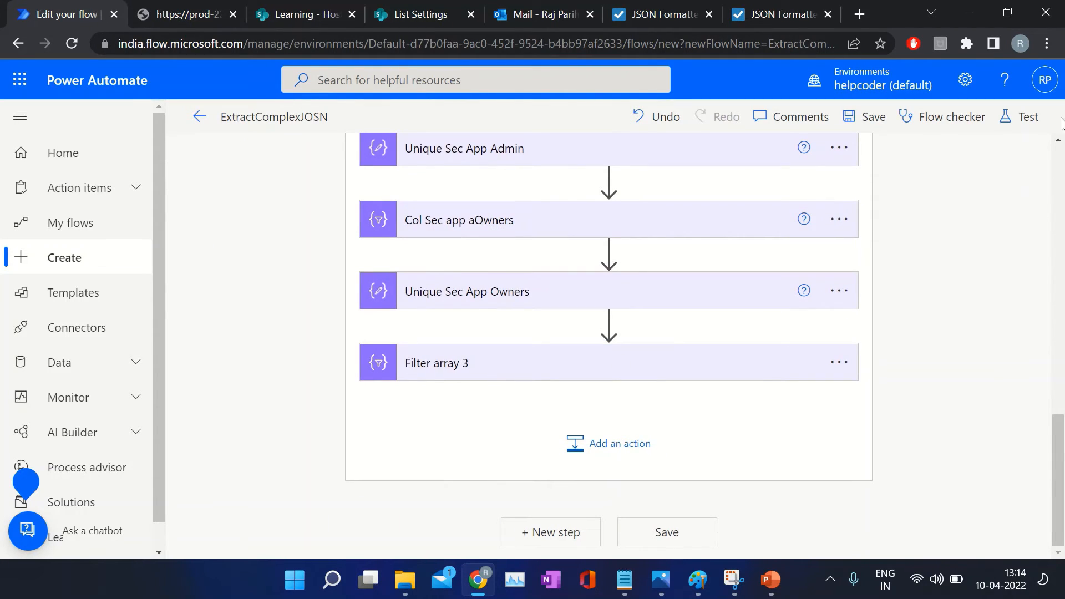
- Save the flow and run it as a manual test
left_click(1028, 119)
left_click(833, 531)
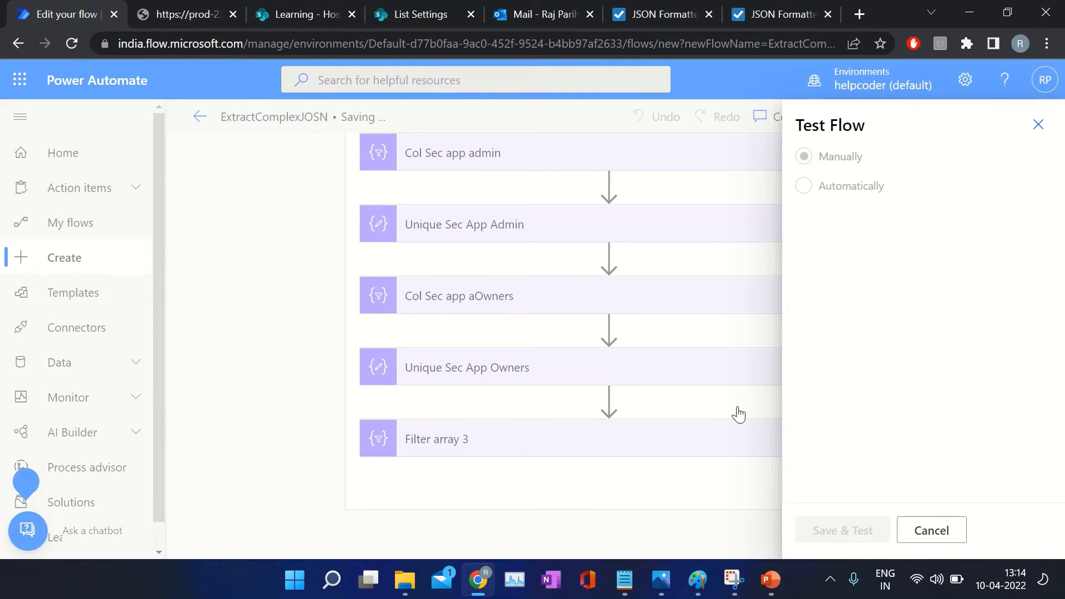
left_click(843, 530)
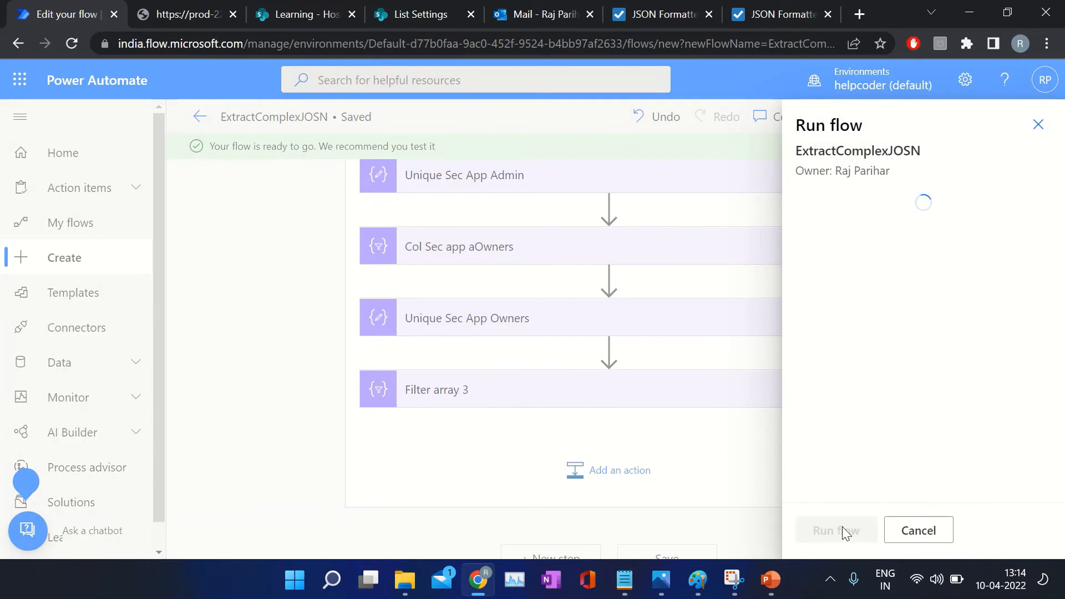
left_click(828, 530)
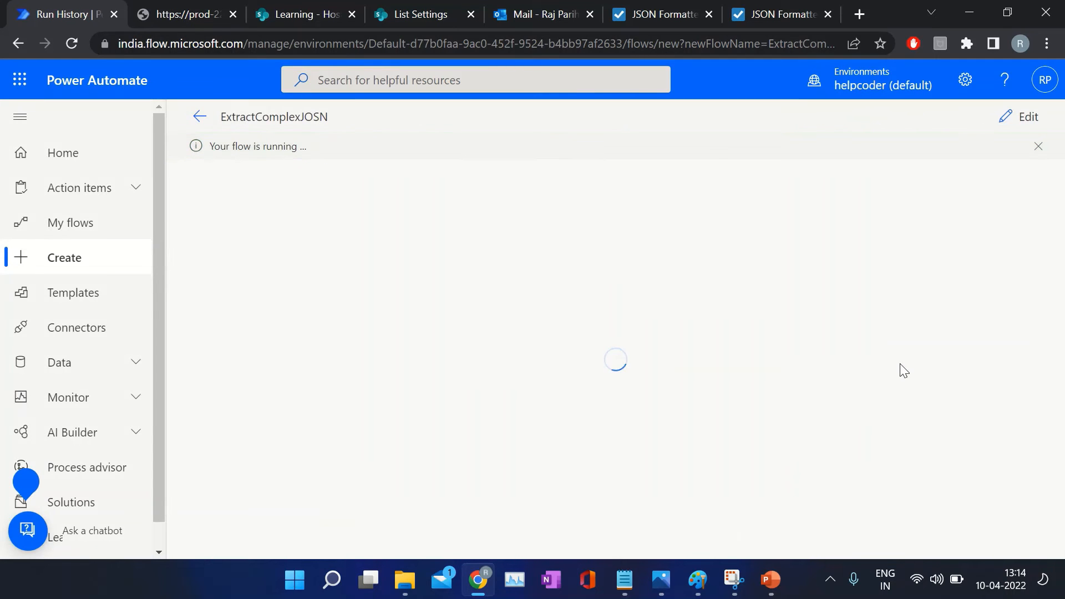
- Expand Apply to each and Filter array 3 in the run, and compare the filter's input list with its output list
scroll(900, 364, "down", 2)
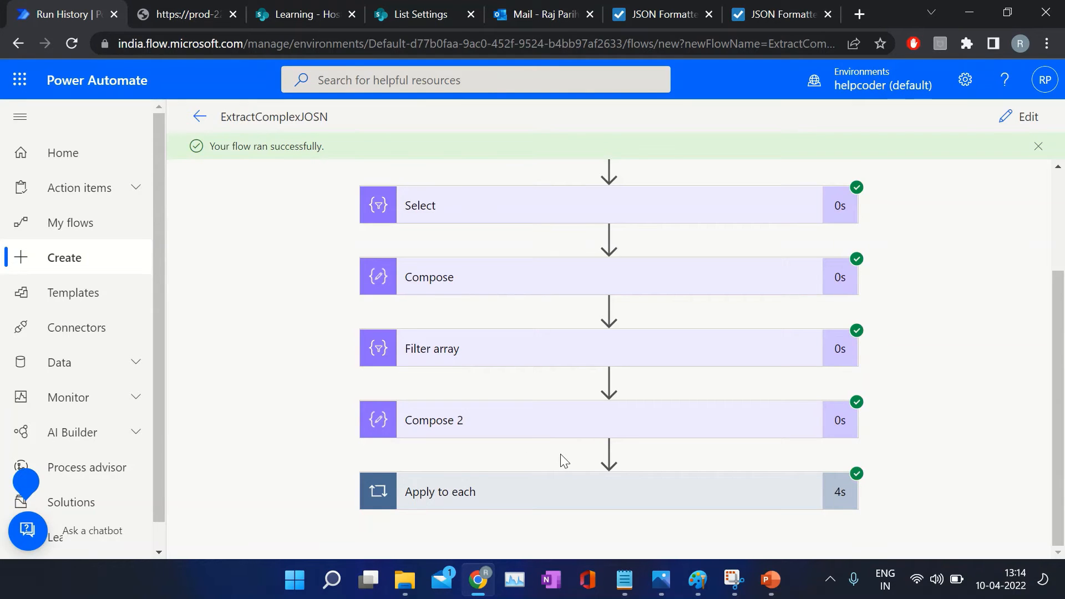
left_click(584, 477)
scroll(604, 300, "down", 5)
scroll(604, 300, "down", 2)
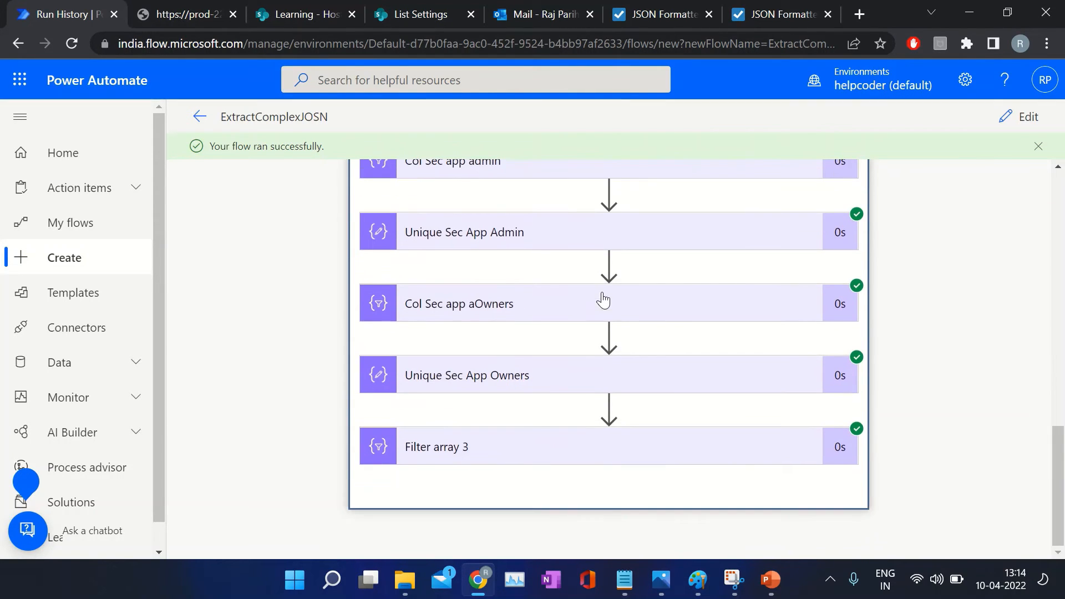
left_click(430, 446)
scroll(479, 351, "down", 5)
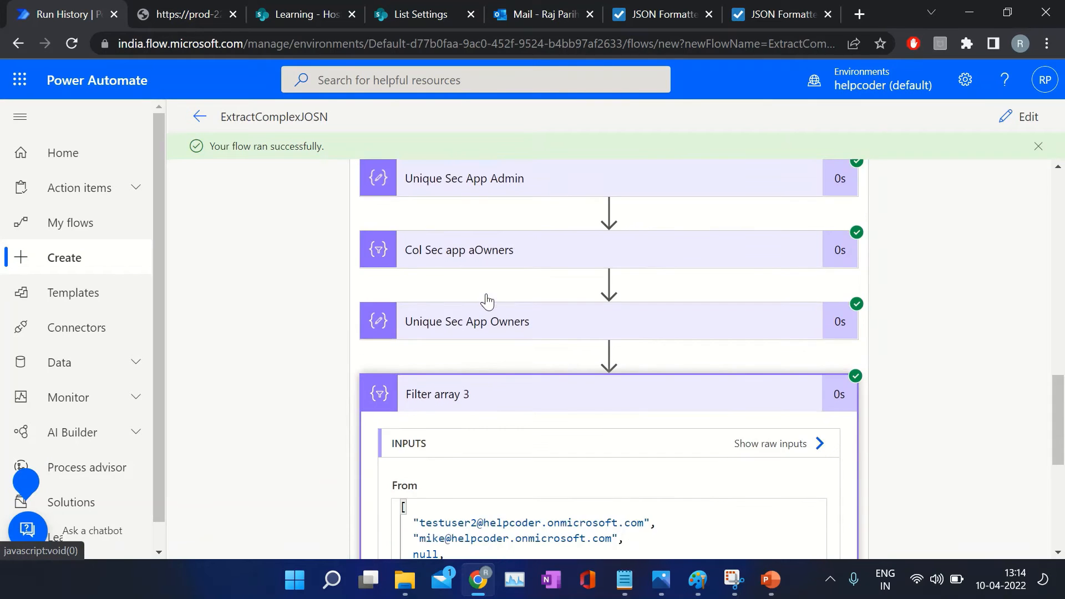
scroll(932, 368, "down", 2)
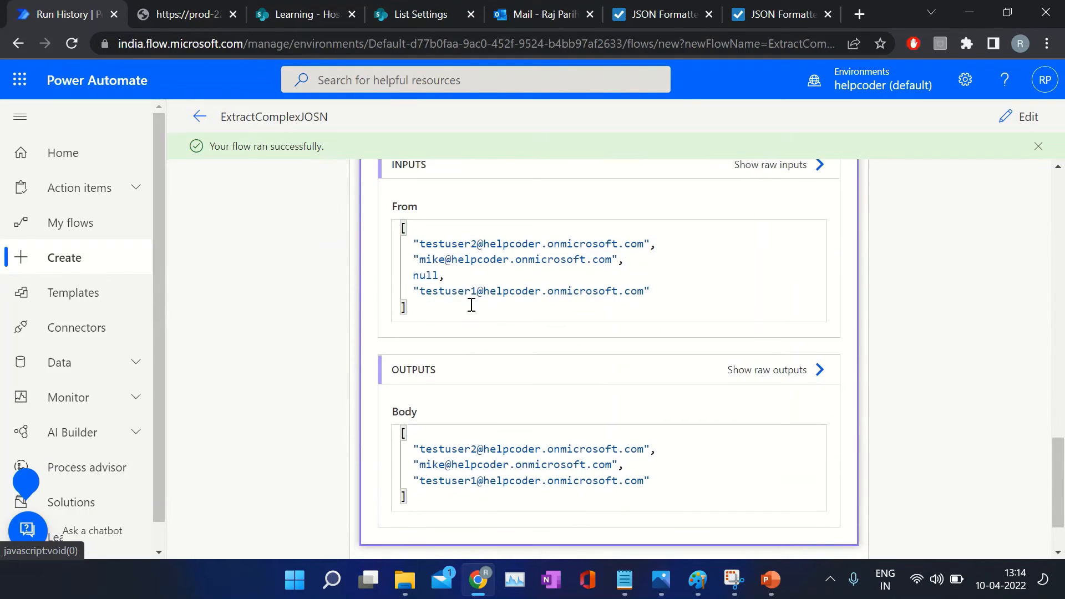
left_click_drag(419, 244, 439, 275)
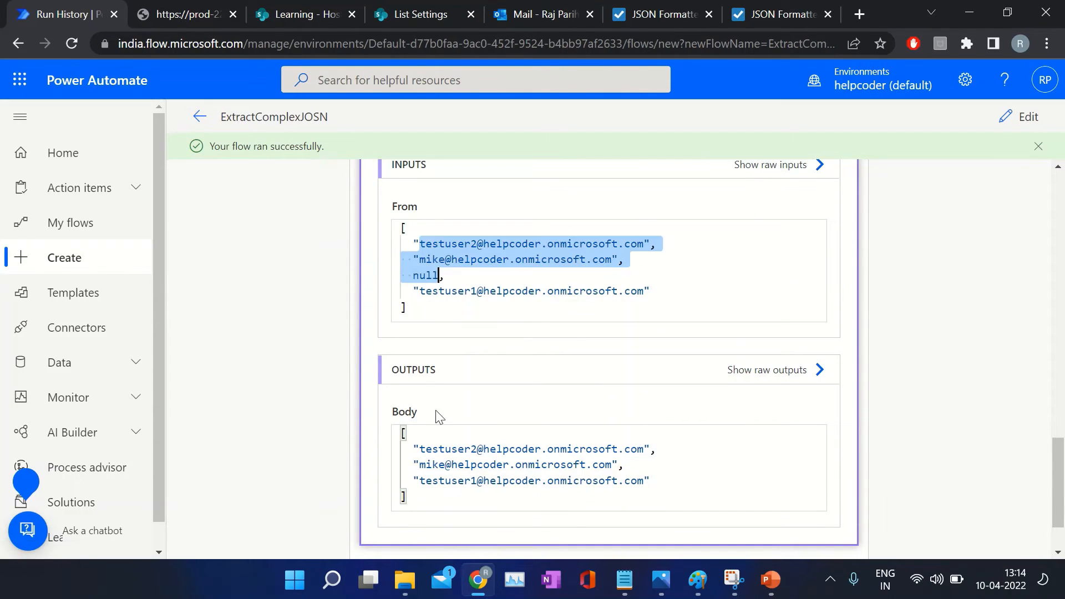
left_click_drag(418, 451, 662, 481)
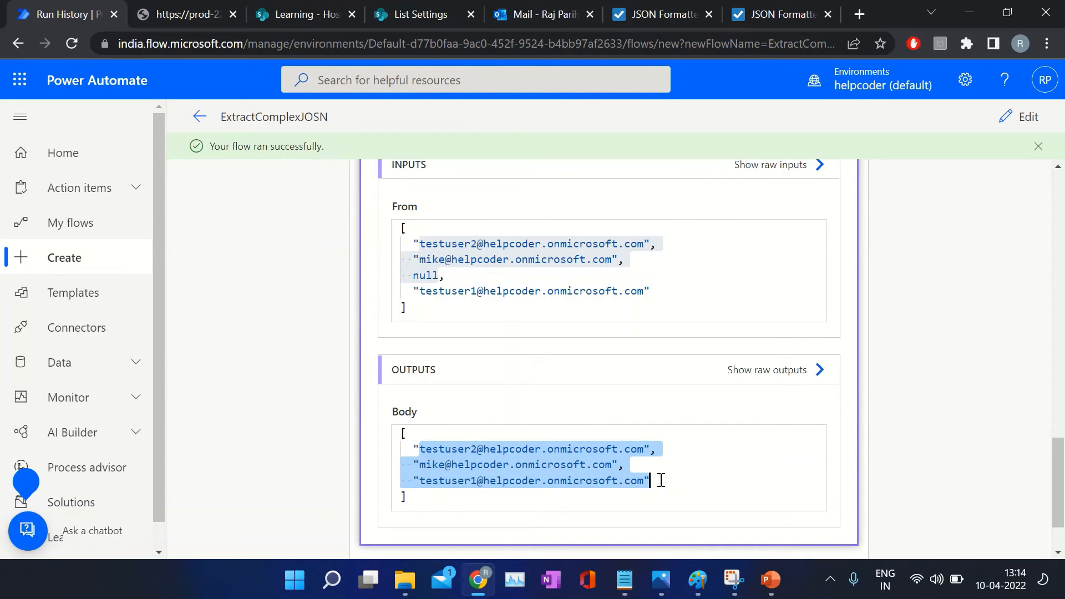
left_click(661, 481)
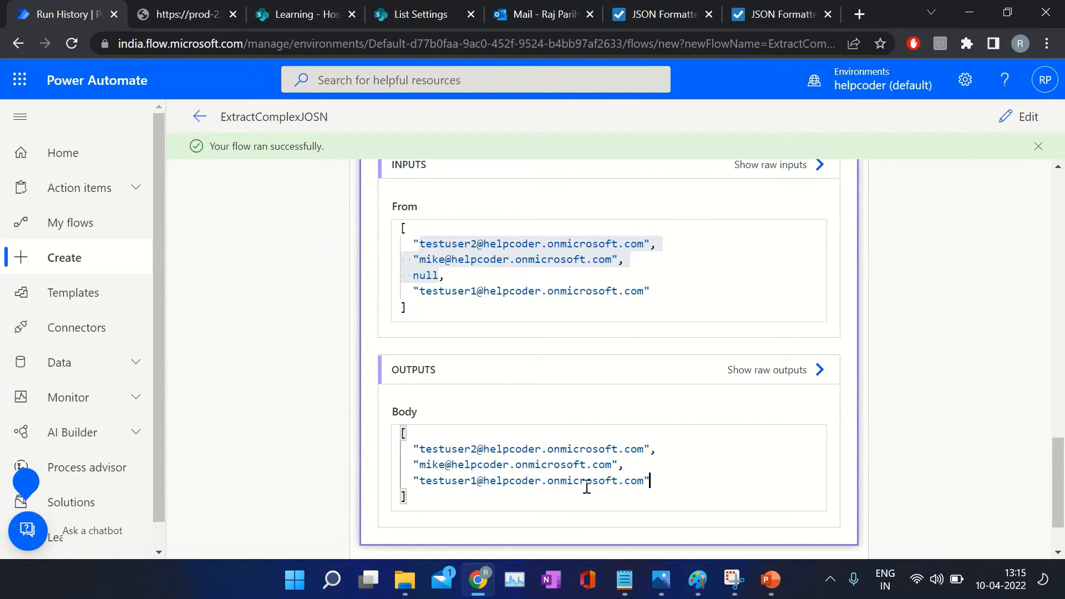
scroll(907, 454, "up", 4)
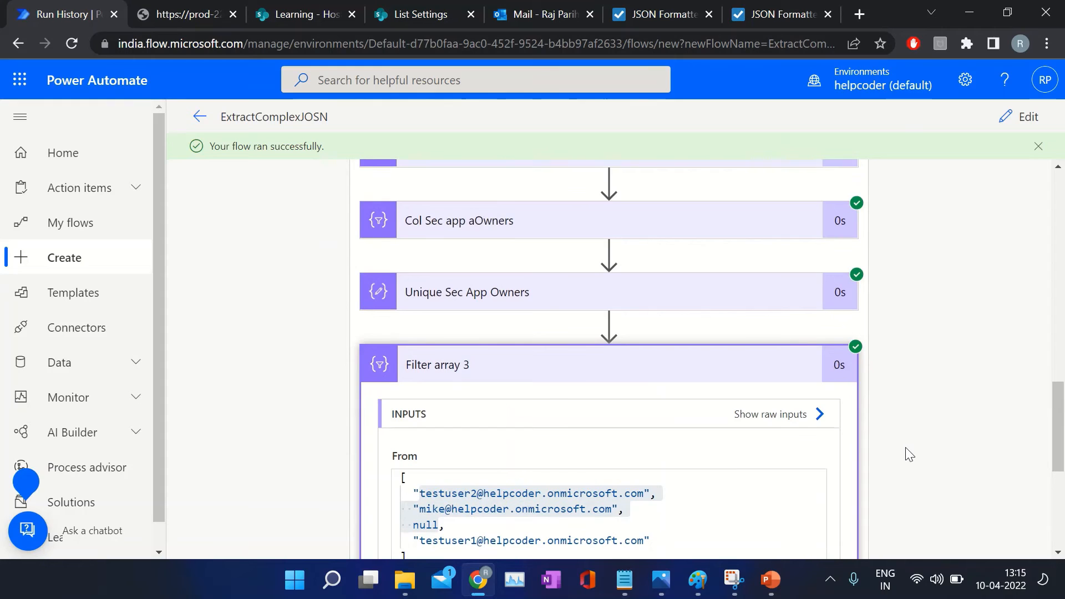
left_click(511, 368)
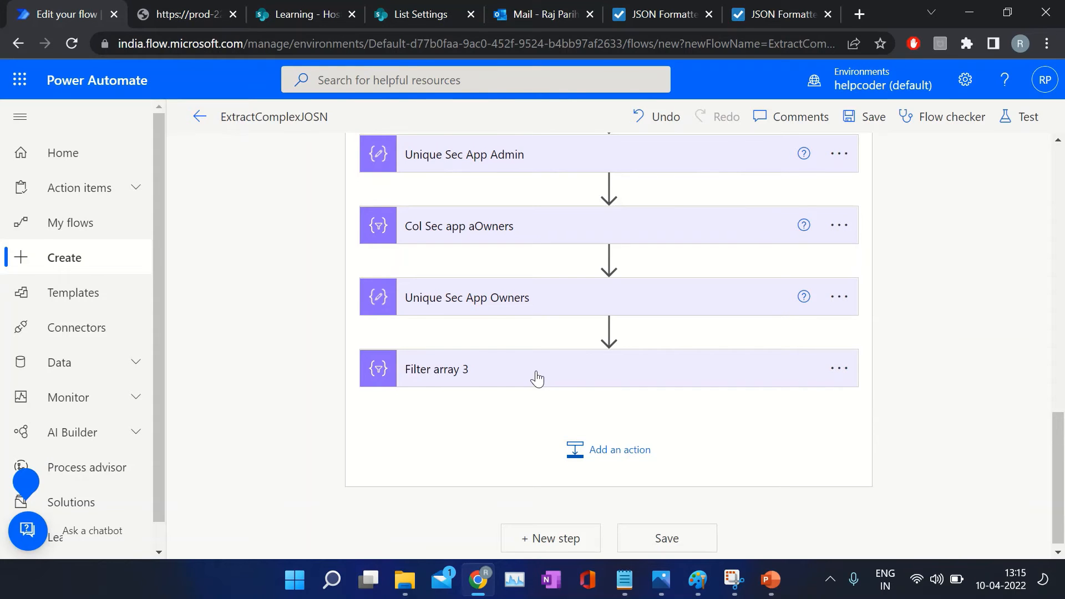
- In the flow editor, copy the Filter array 3 action and paste it twice after itself inside the loop
left_click(840, 368)
scroll(431, 276, "up", 5)
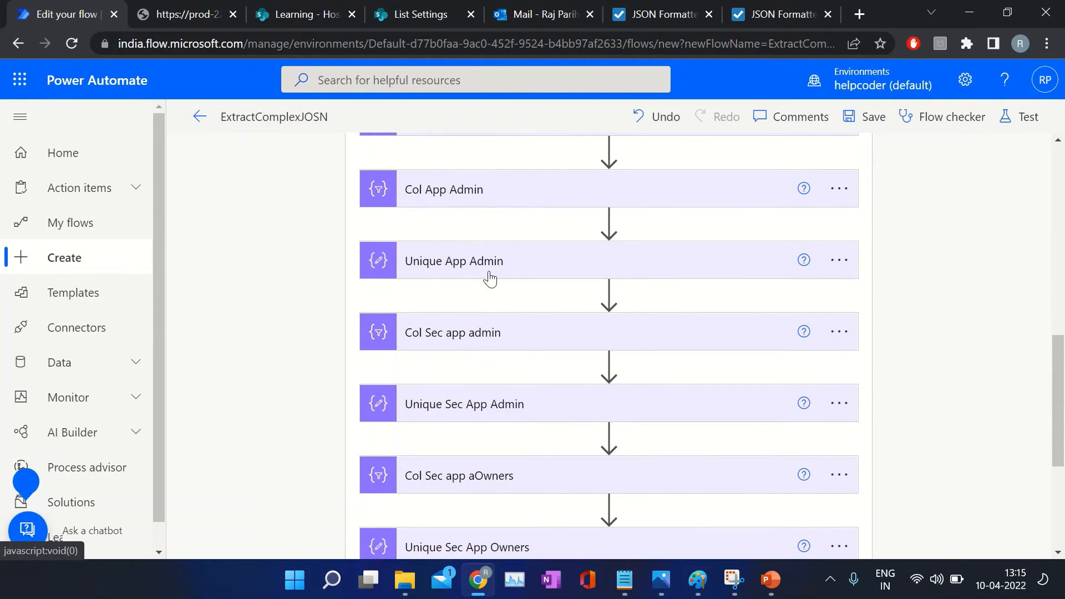
scroll(542, 355, "down", 5)
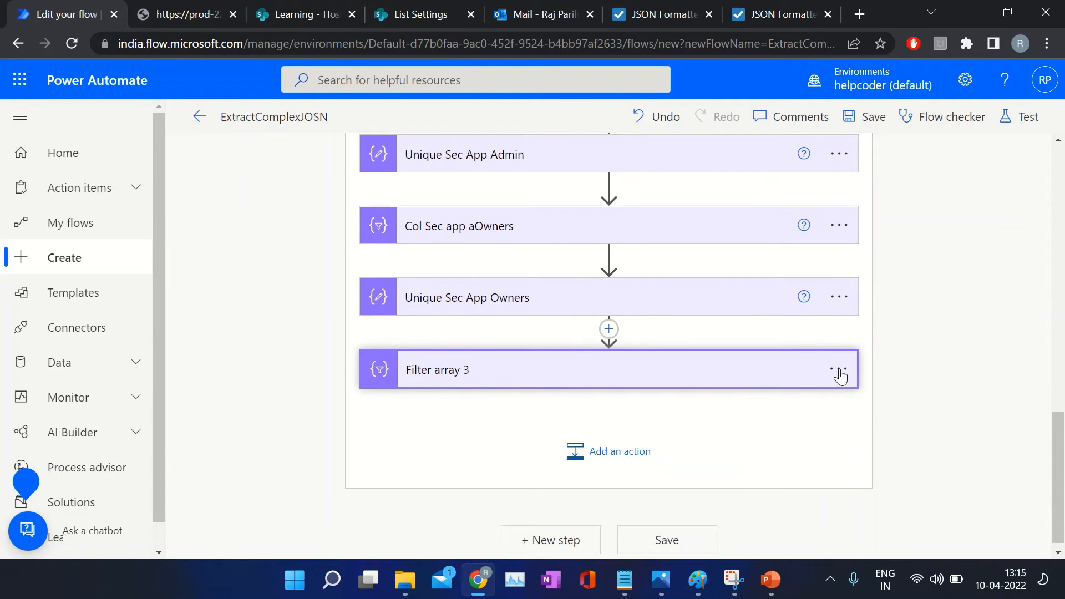
left_click(839, 370)
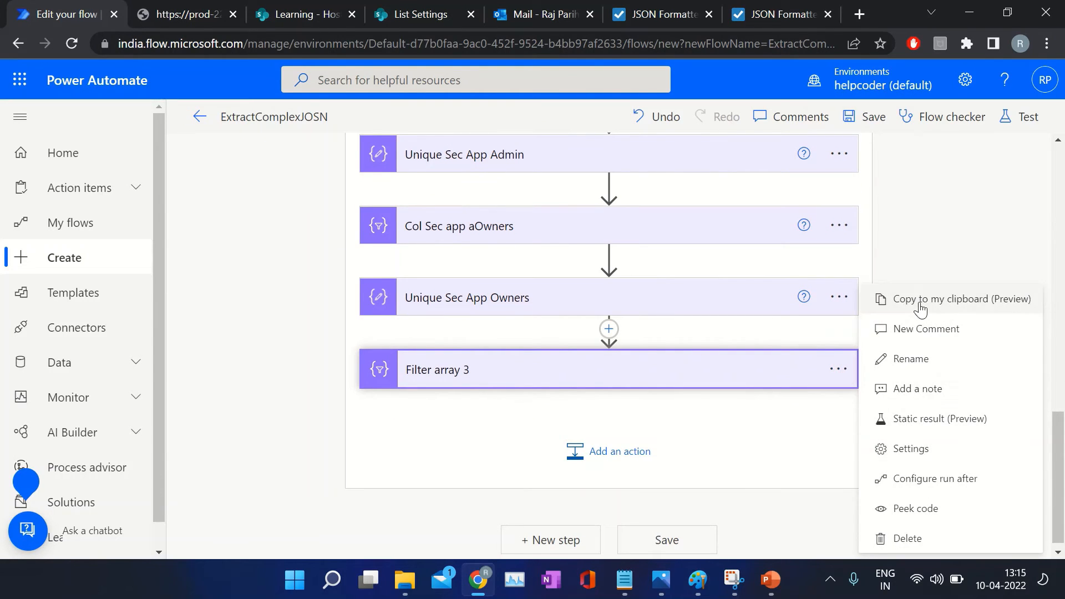
left_click(893, 300)
left_click(597, 459)
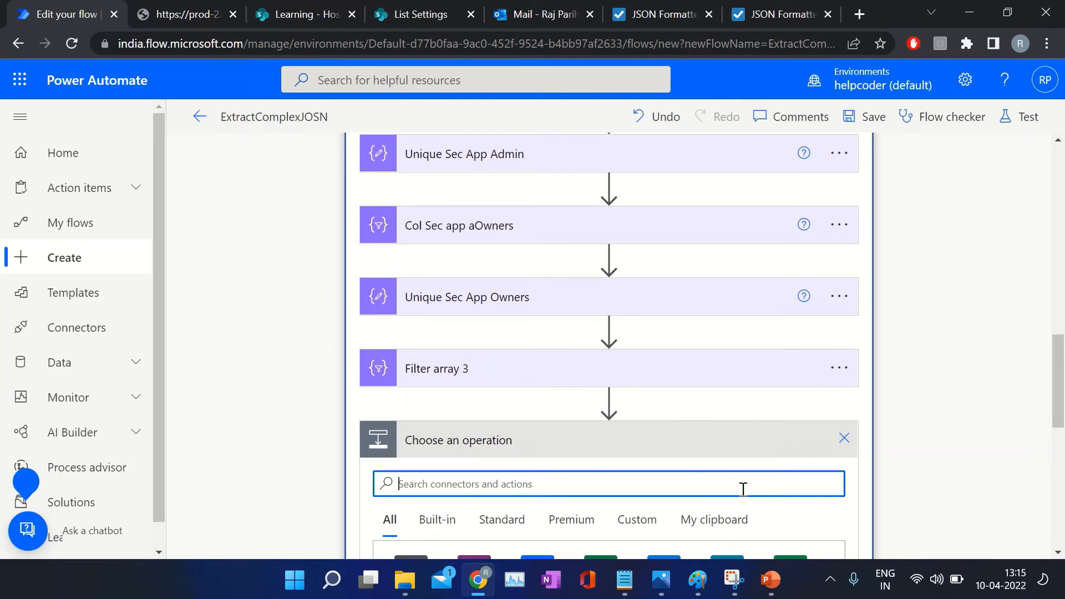
left_click(713, 270)
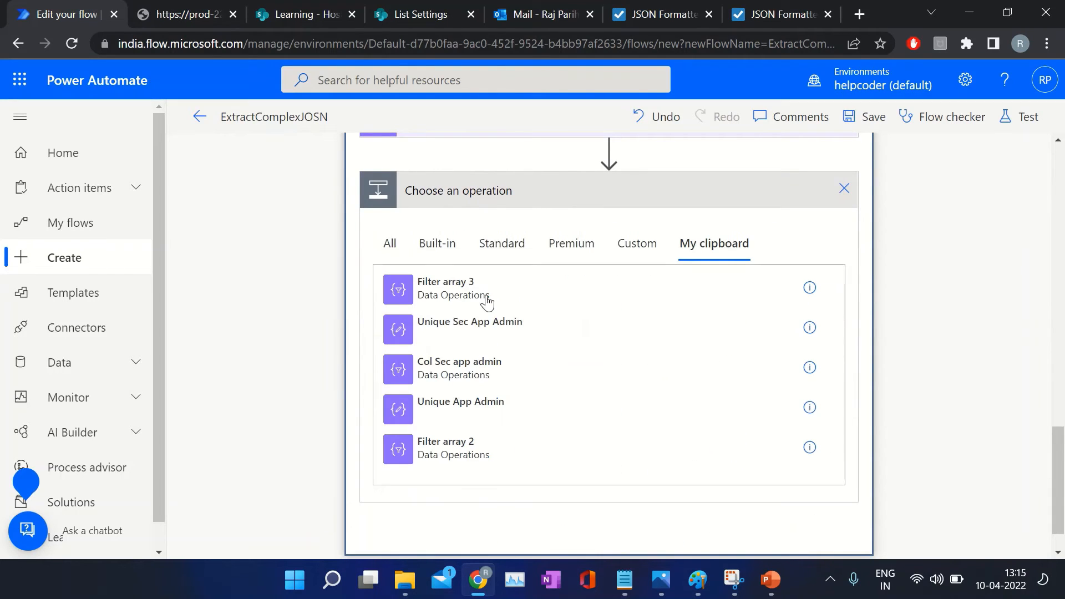
left_click(452, 296)
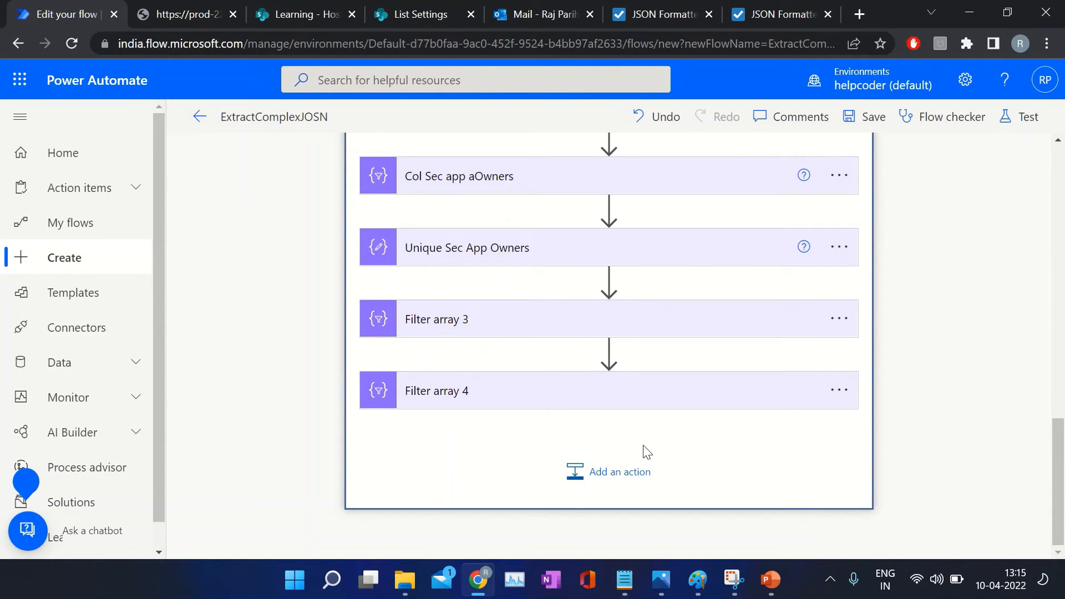
left_click(607, 477)
left_click(732, 299)
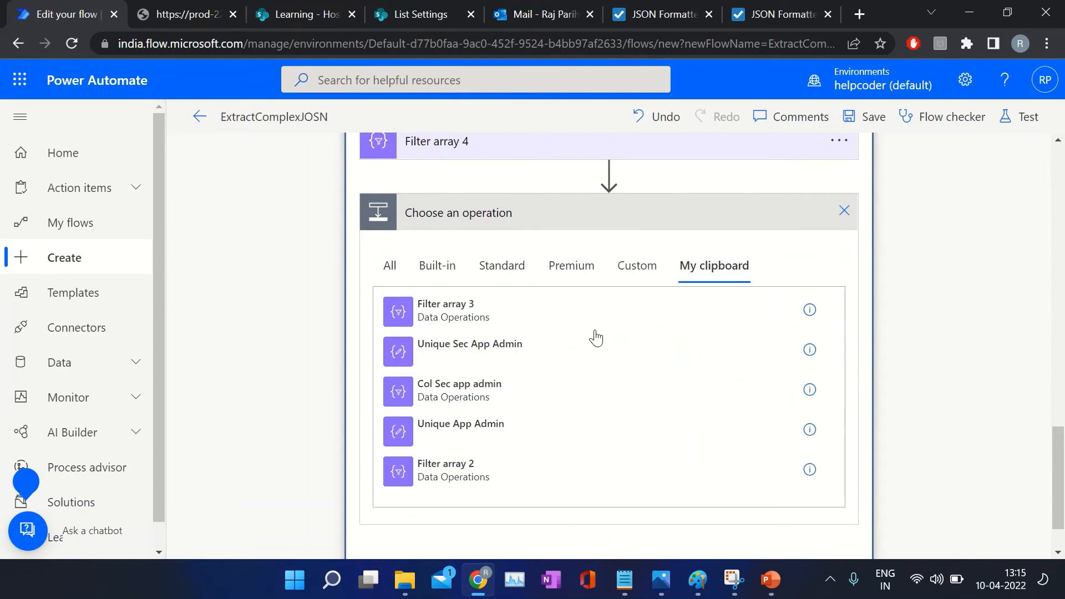
left_click(487, 317)
- Replace the source array of Filter array 4 with the Outputs of Unique Sec App Admin
scroll(756, 392, "up", 2)
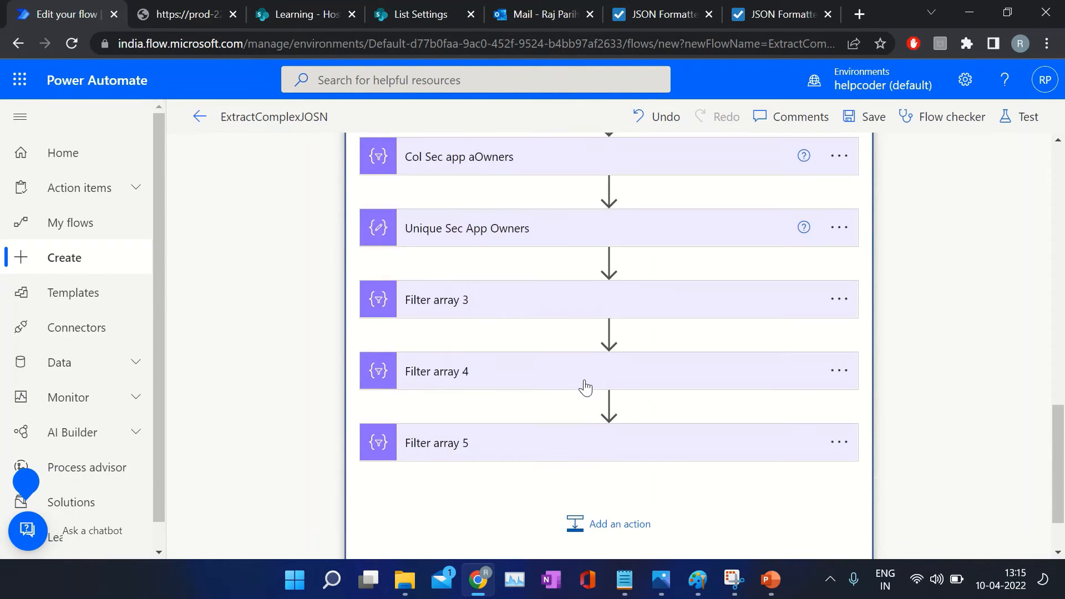
left_click(496, 373)
scroll(577, 368, "down", 3)
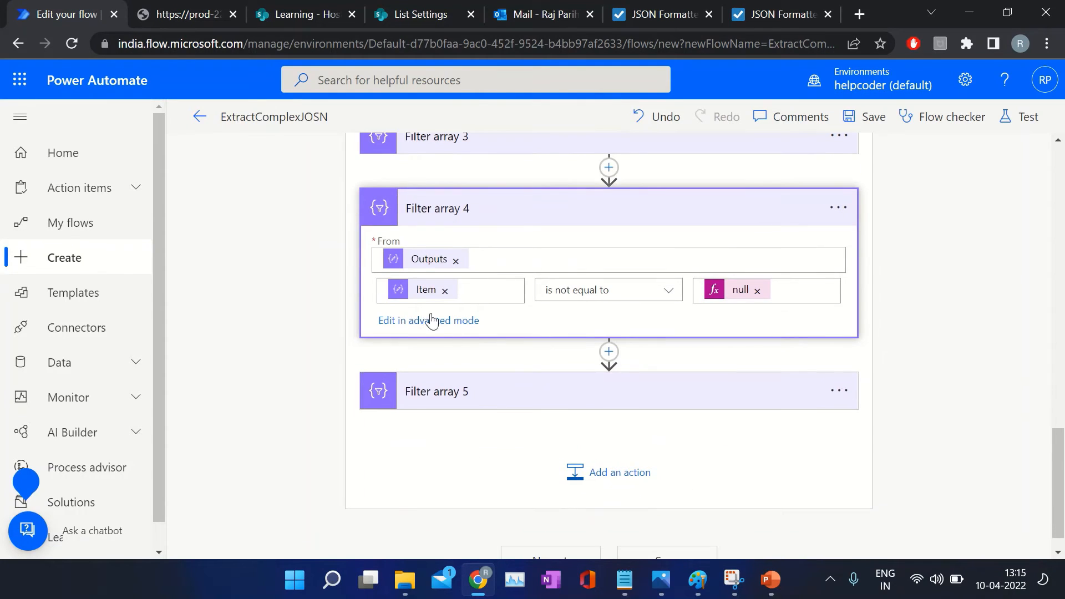
left_click(461, 264)
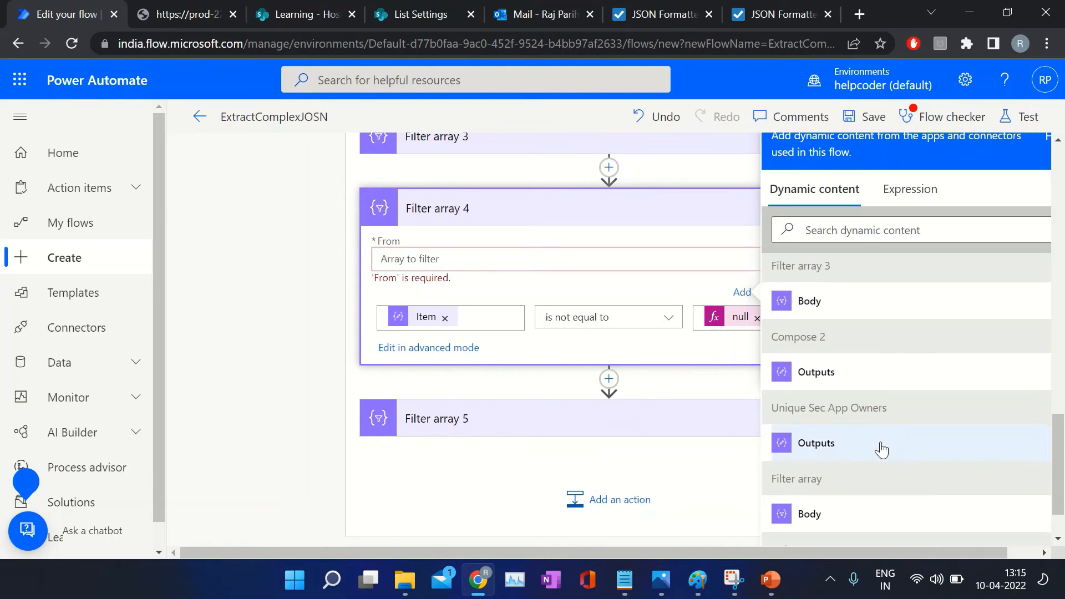
scroll(882, 449, "down", 3)
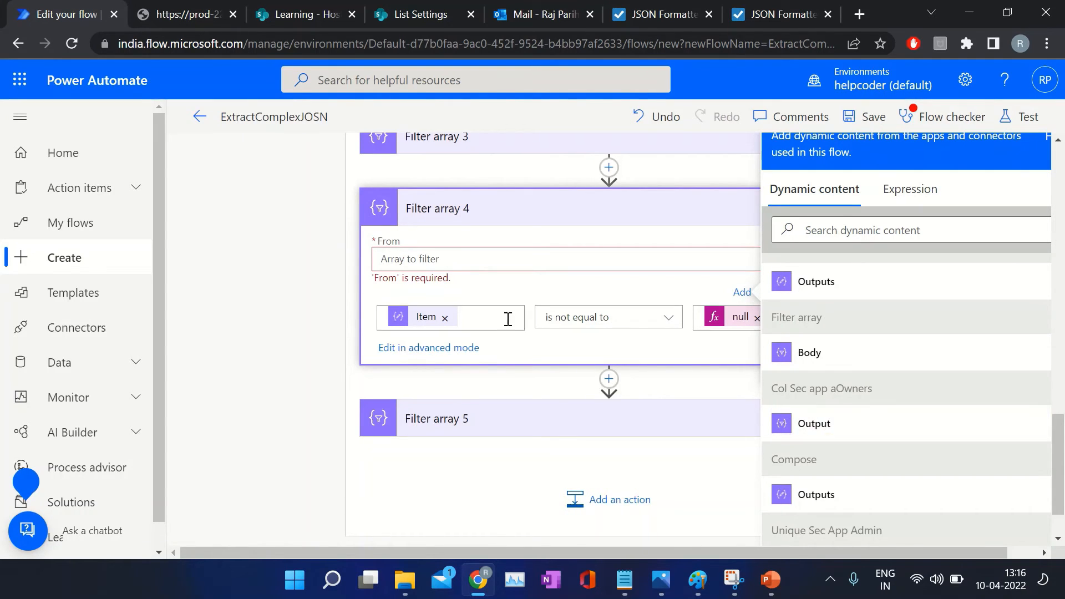
scroll(508, 319, "up", 3)
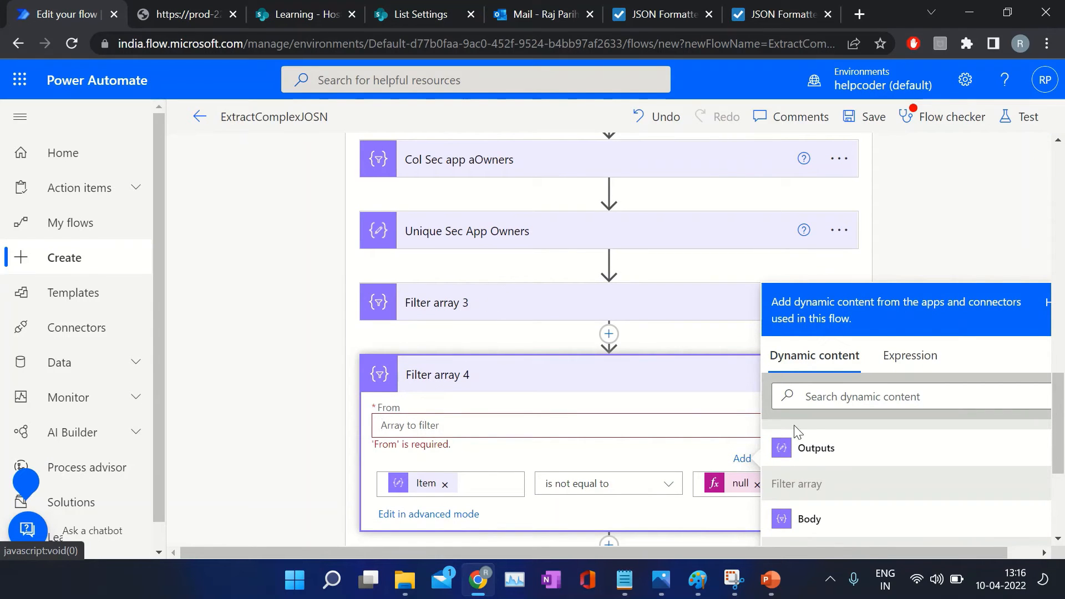
scroll(797, 432, "down", 2)
left_click_drag(1060, 432, 1062, 481)
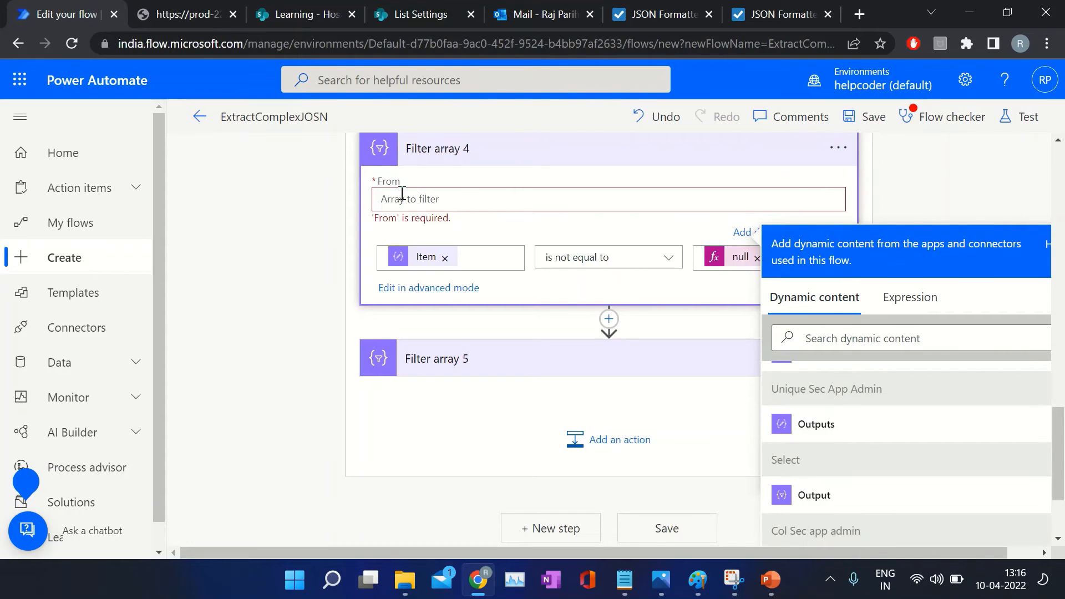
left_click(800, 431)
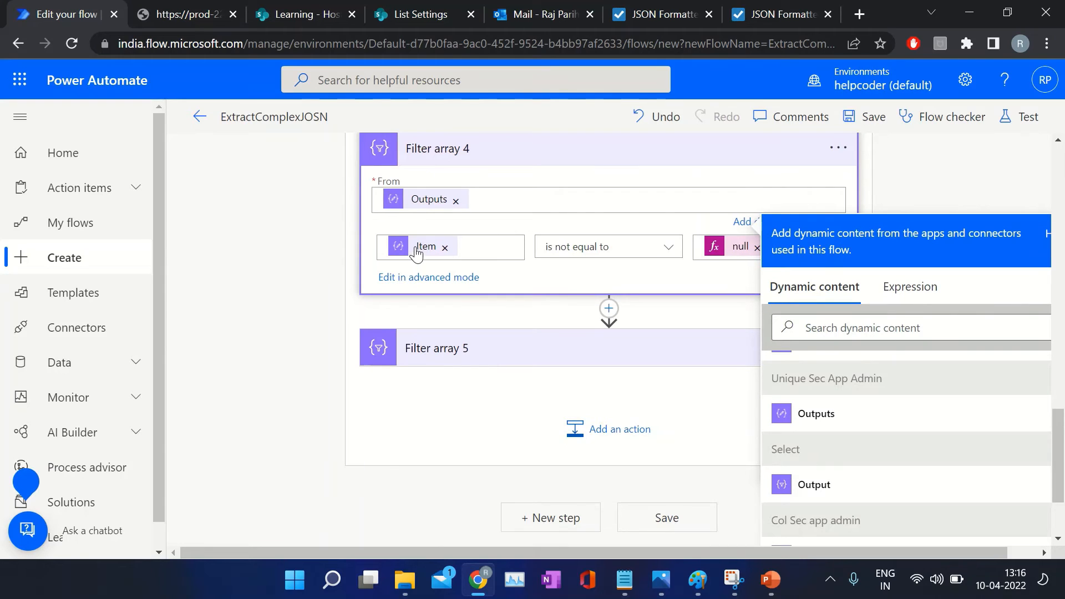
left_click(724, 282)
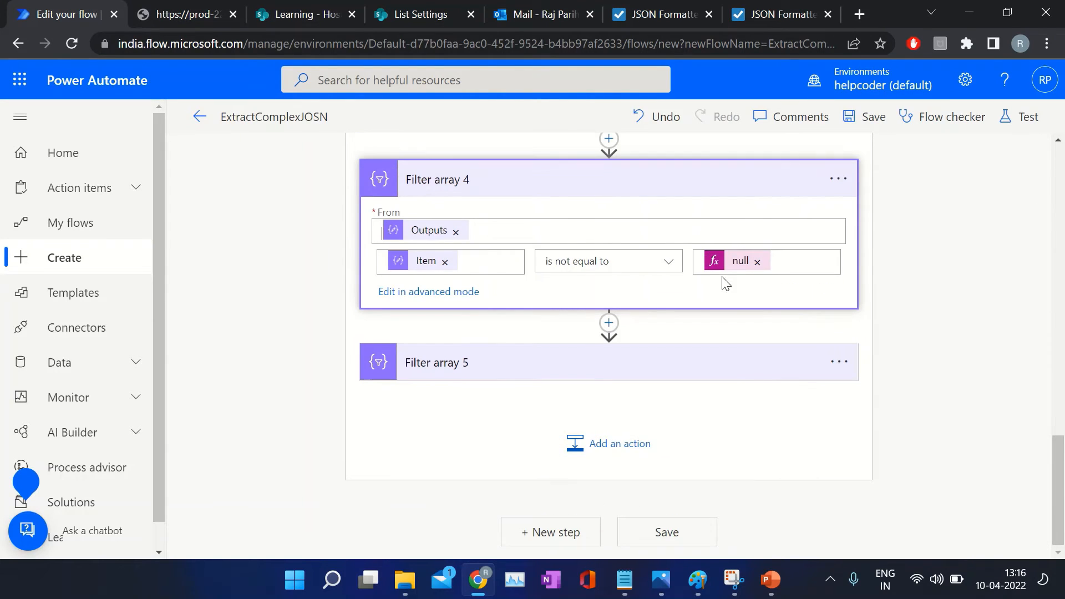
- Check which Compose outputs Filter array 3 and Filter array 4 each use as their source array
left_click(426, 238)
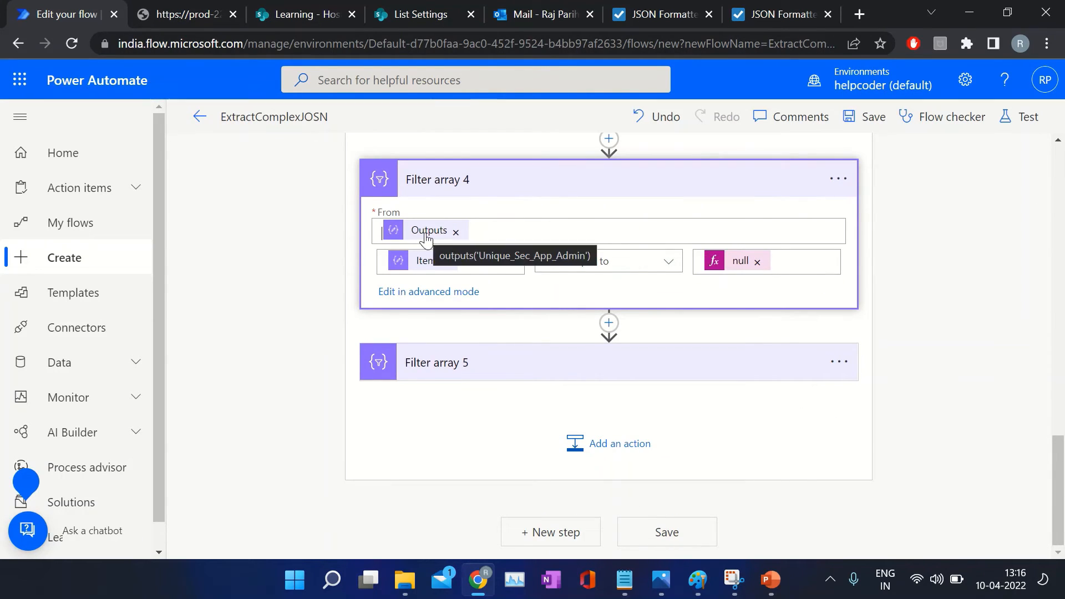
scroll(424, 238, "up", 3)
left_click(485, 275)
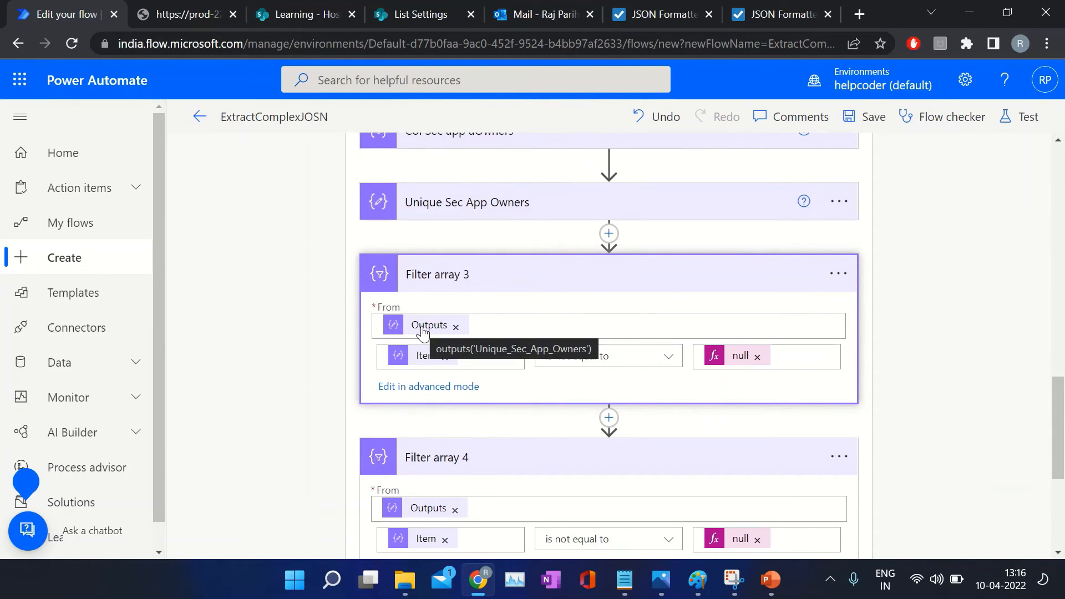
scroll(432, 265, "down", 4)
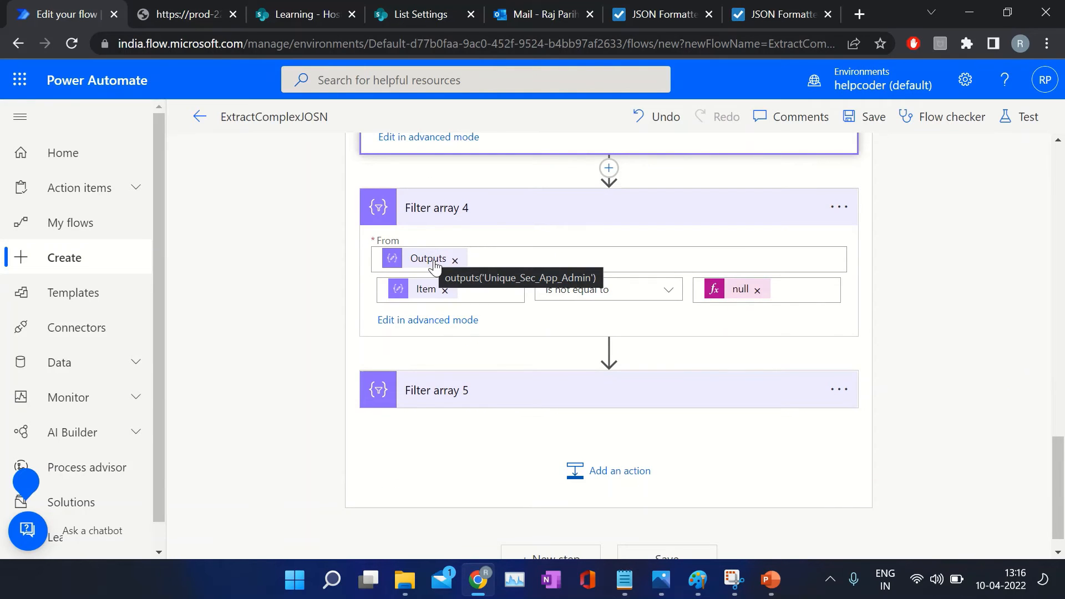
- Replace the source array of Filter array 5 with the Outputs of Unique App Admin
left_click(542, 385)
left_click(455, 301)
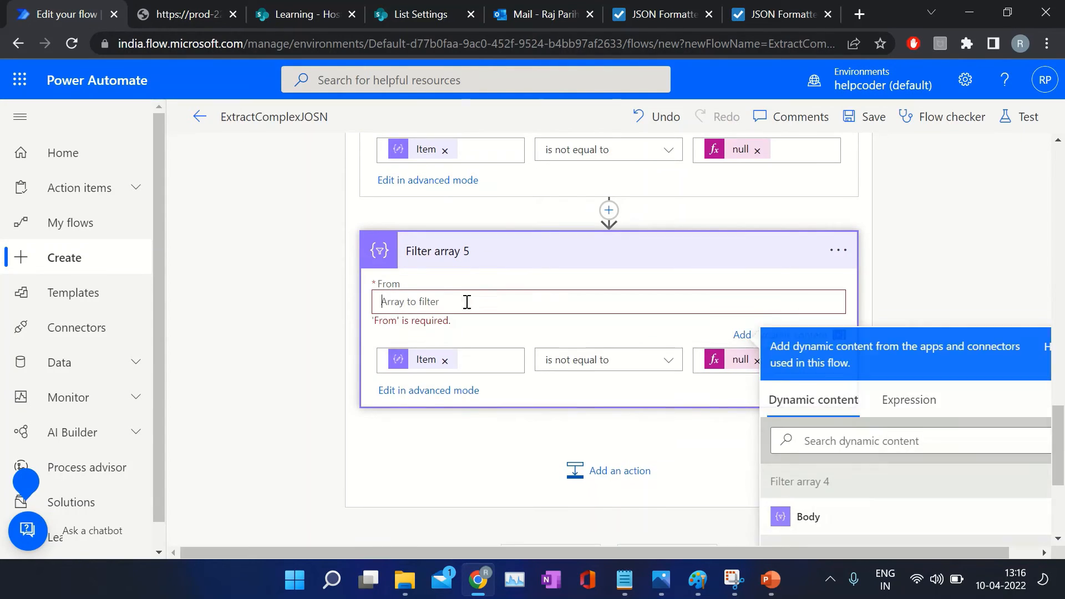
scroll(973, 388, "down", 4)
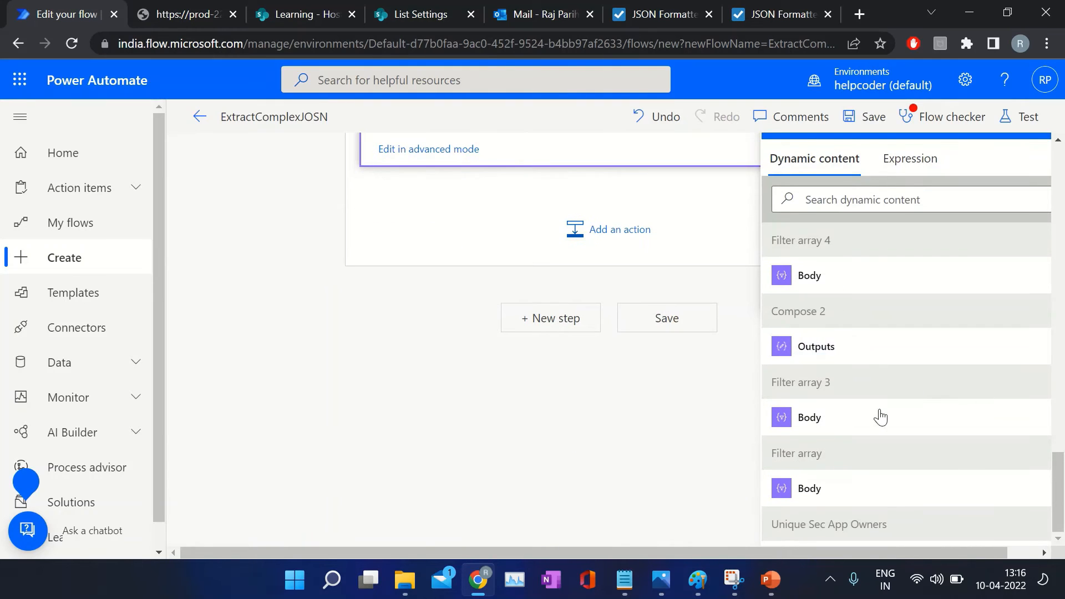
scroll(880, 418, "down", 4)
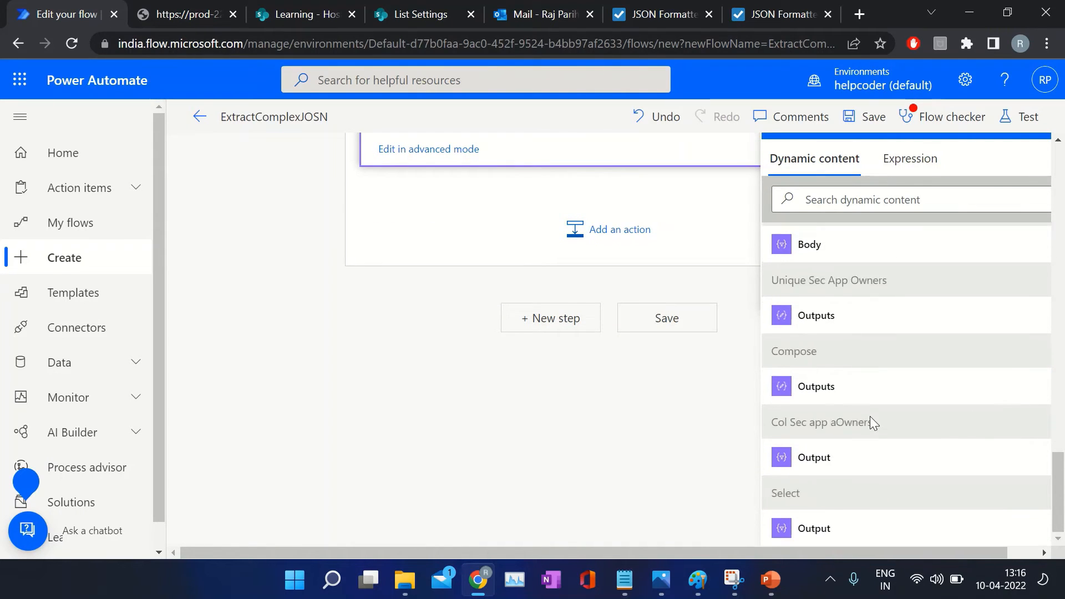
scroll(870, 422, "down", 3)
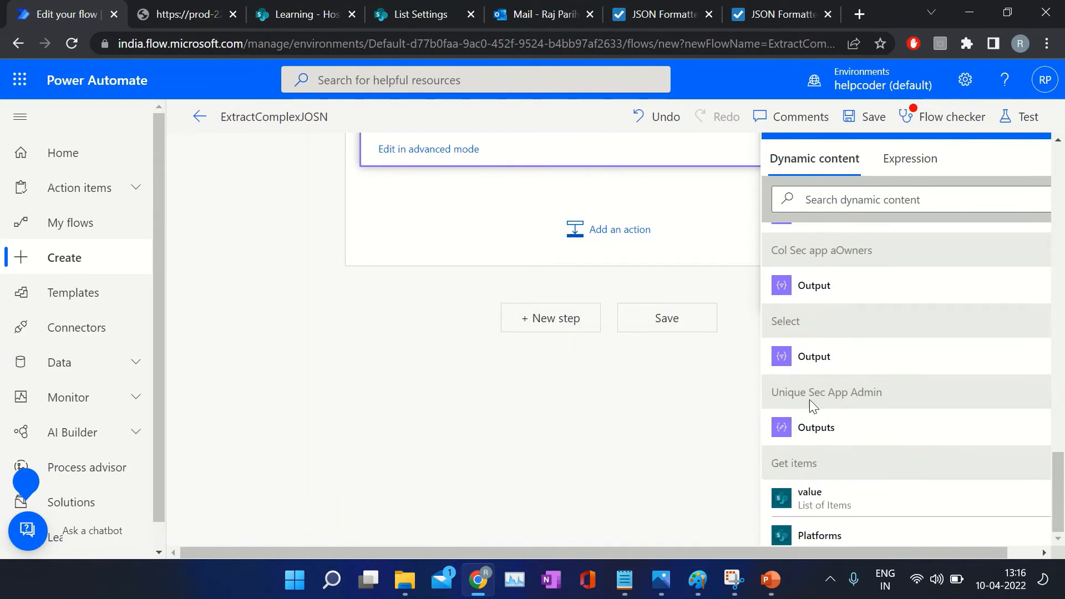
scroll(885, 405, "down", 5)
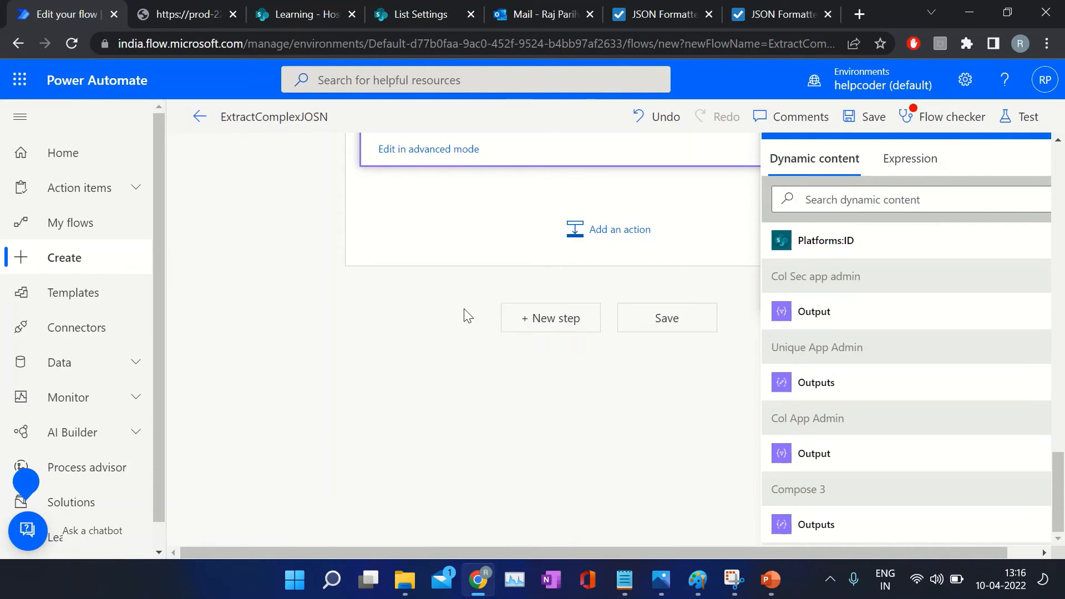
scroll(464, 308, "up", 3)
left_click(490, 448)
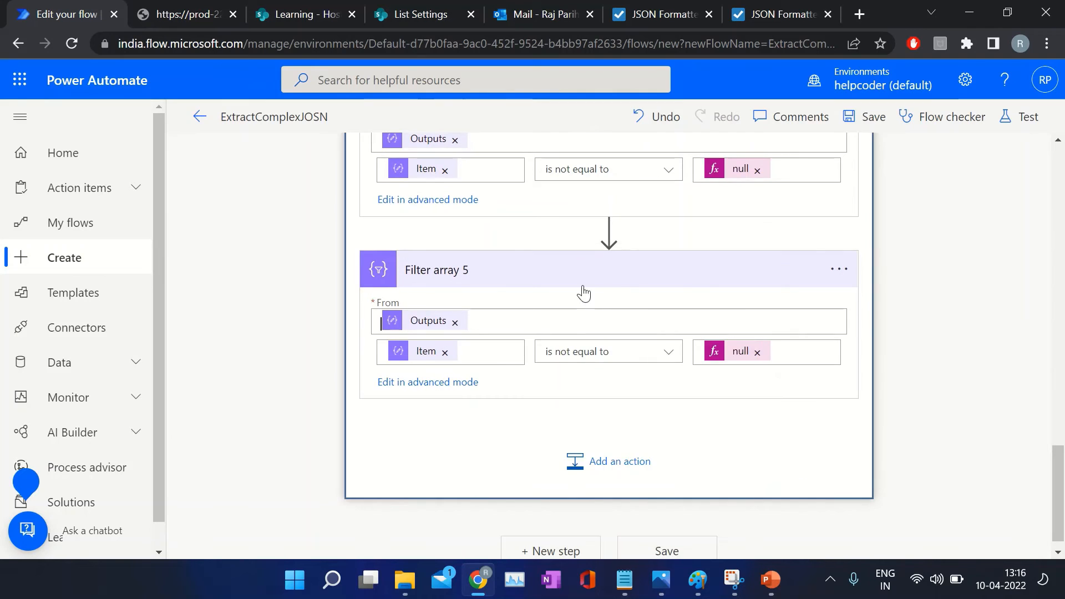
- Save the flow with the three null filters and run it as a manual test
left_click(1024, 118)
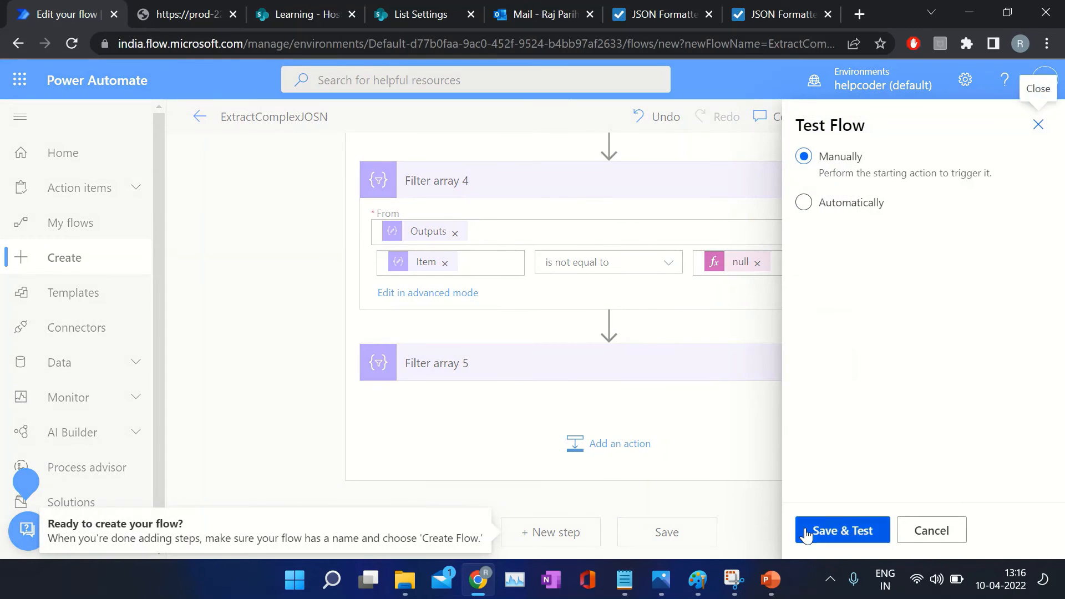
left_click(806, 534)
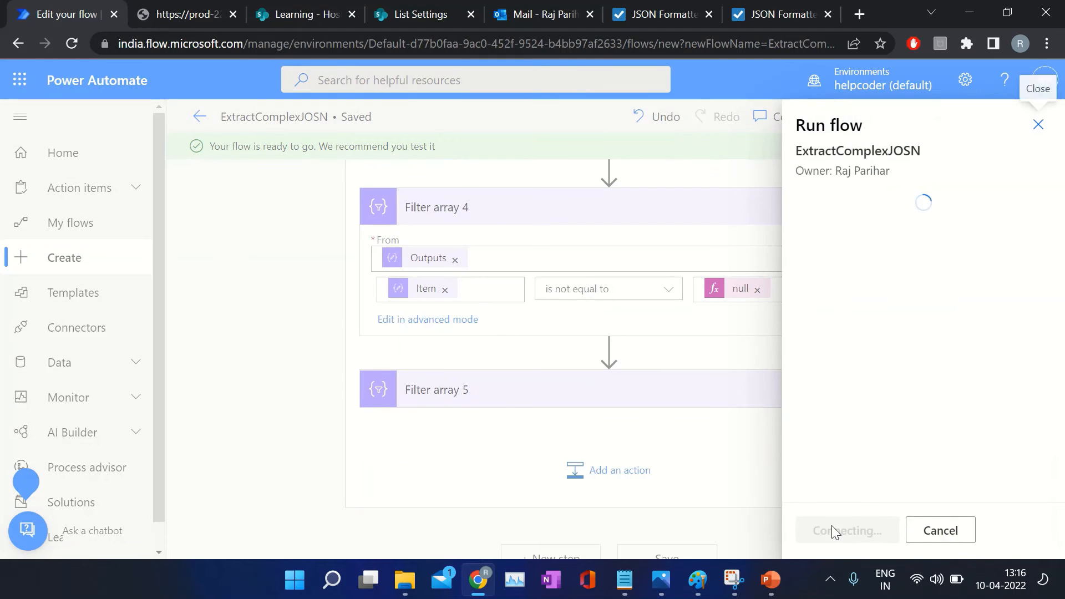
left_click(832, 530)
left_click(813, 528)
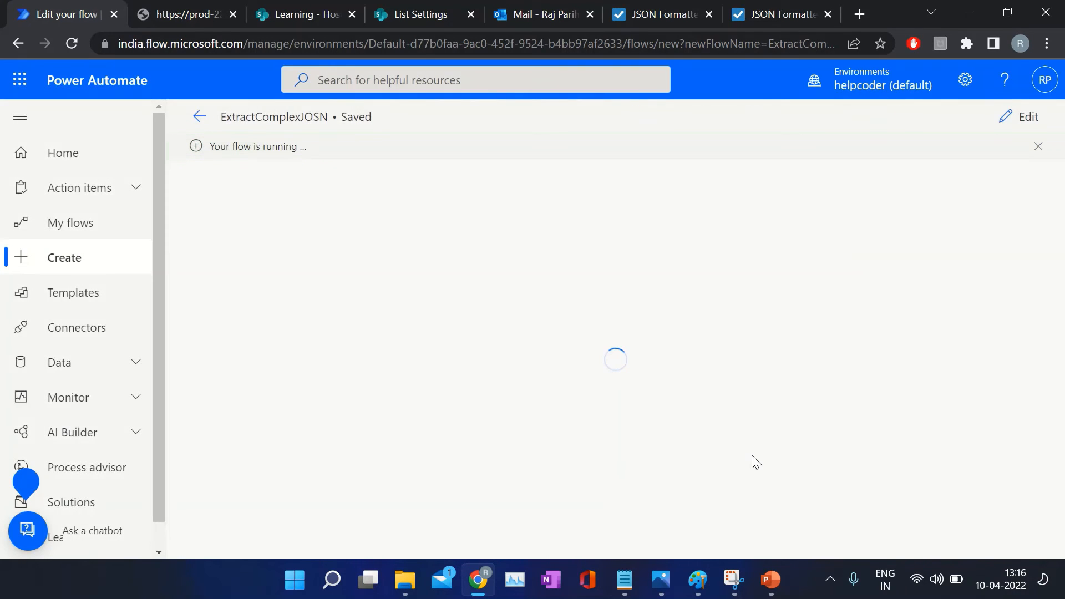
- In the run's Apply to each loop, compare the input and output lists of Filter array 3, and collapse it
scroll(786, 398, "down", 3)
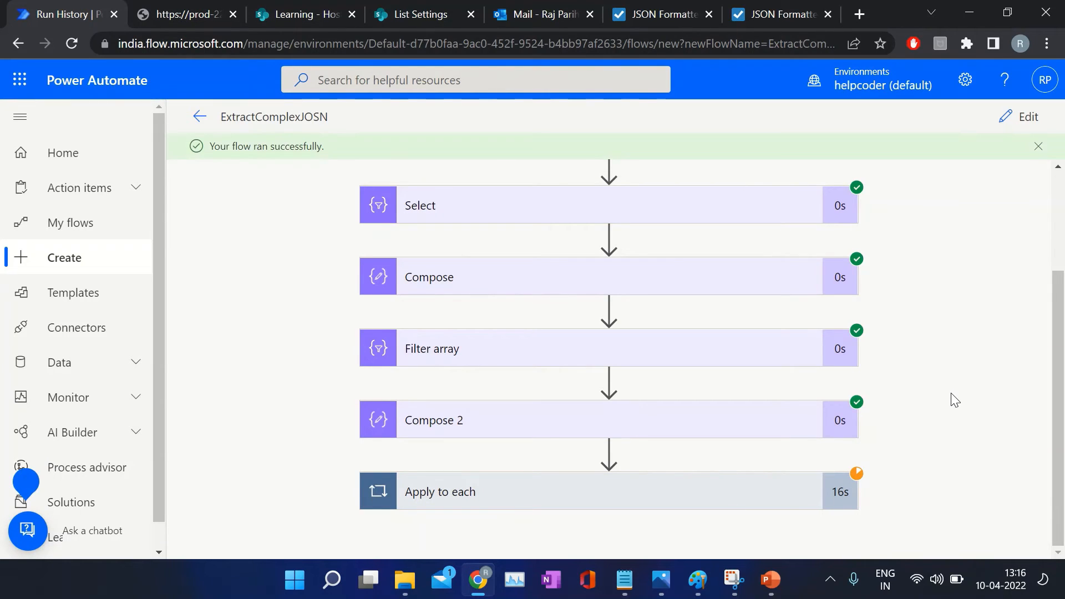
left_click(647, 490)
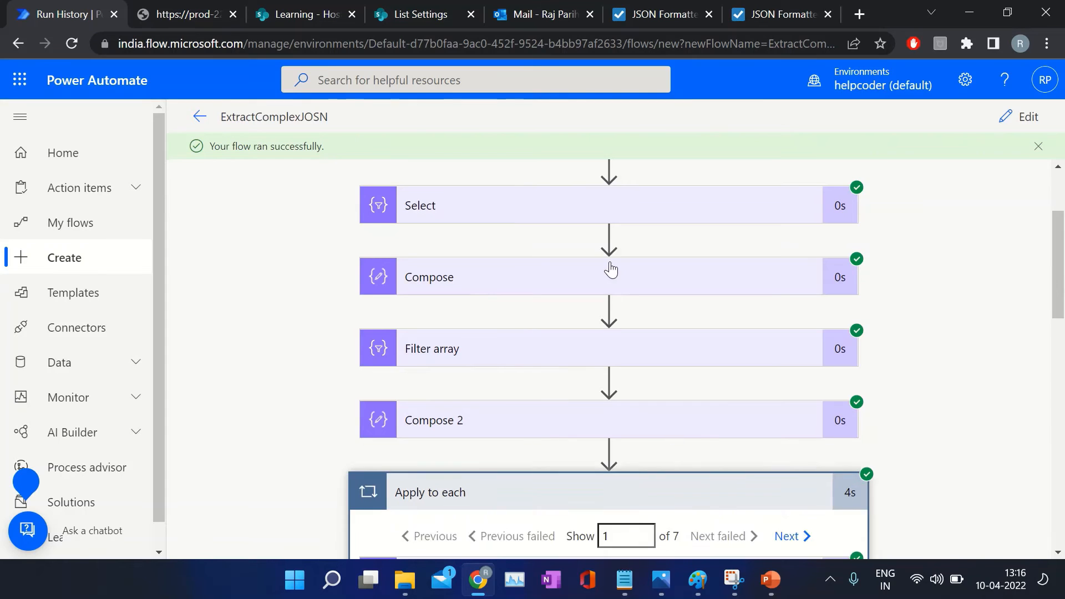
scroll(611, 270, "down", 5)
scroll(611, 270, "down", 5)
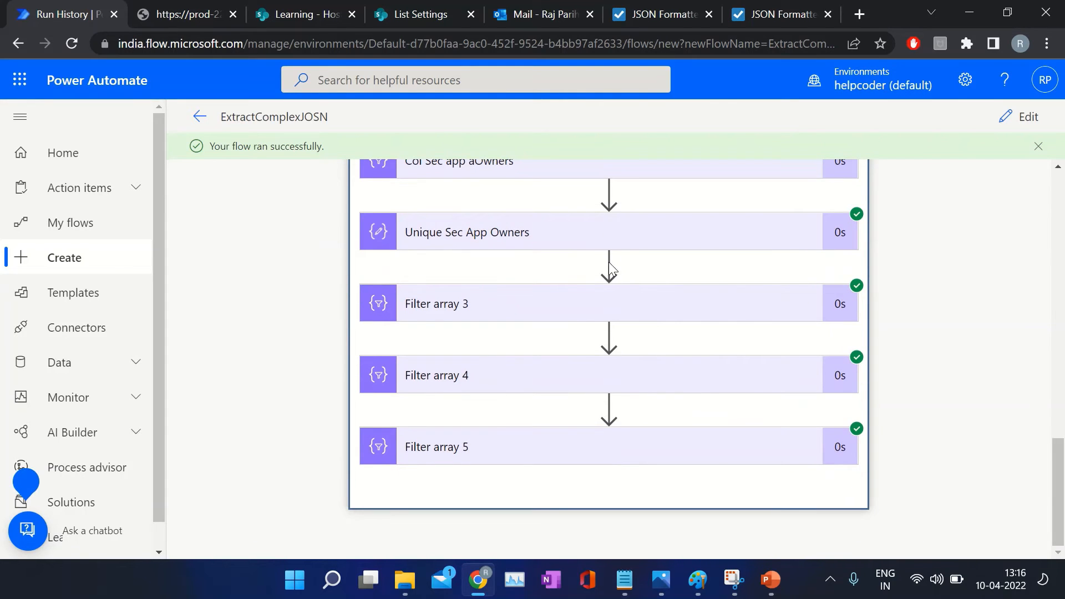
left_click(471, 302)
scroll(513, 340, "down", 6)
scroll(494, 321, "up", 4)
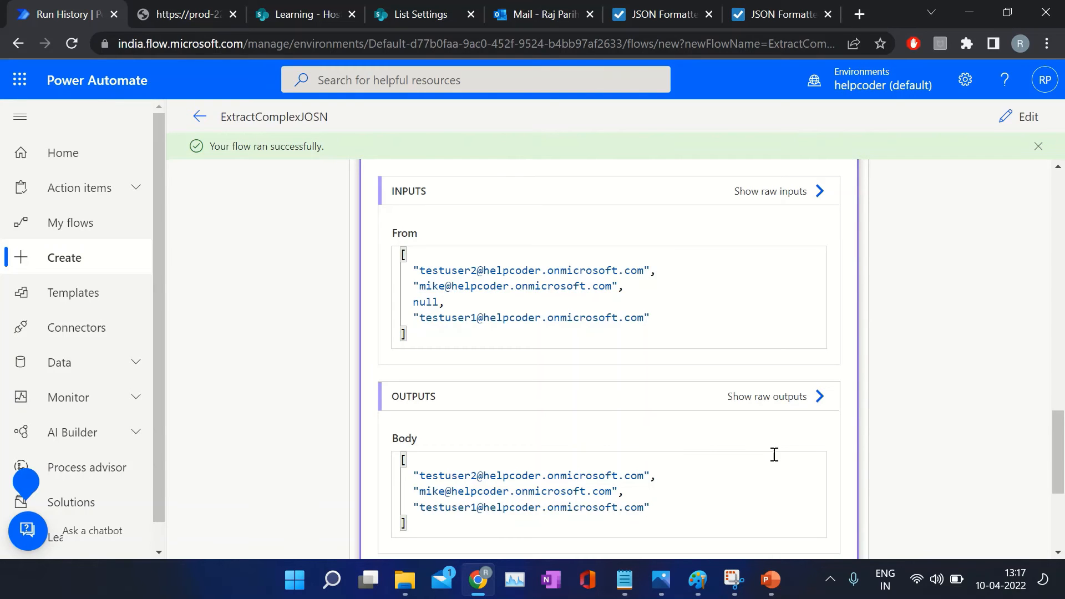
scroll(906, 418, "up", 3)
left_click(504, 324)
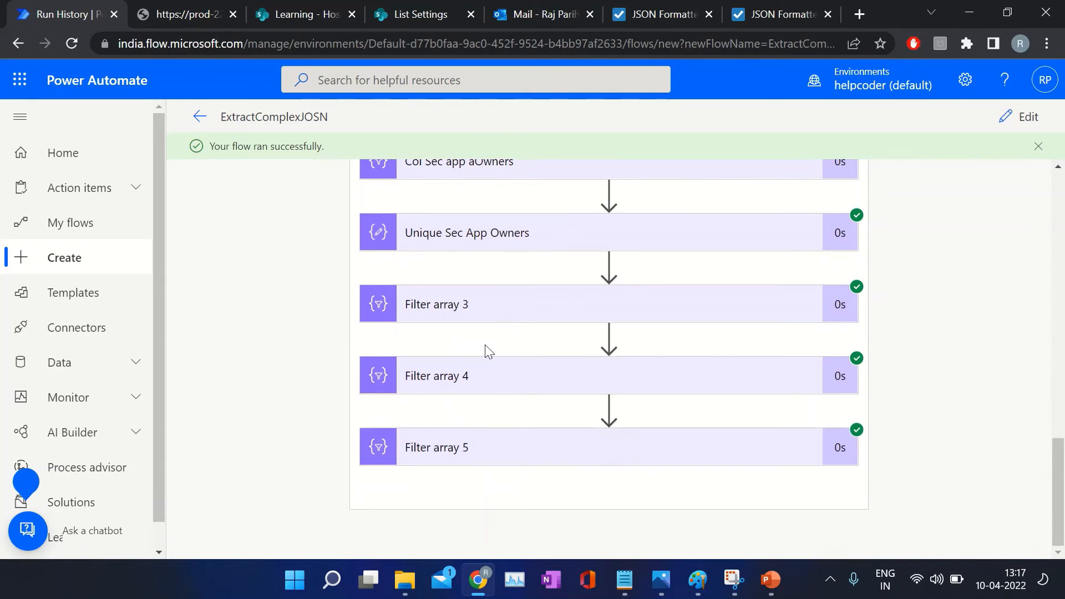
- Compare the input and output lists of Filter array 4 in the run, and collapse it
left_click(527, 369)
scroll(517, 371, "down", 5)
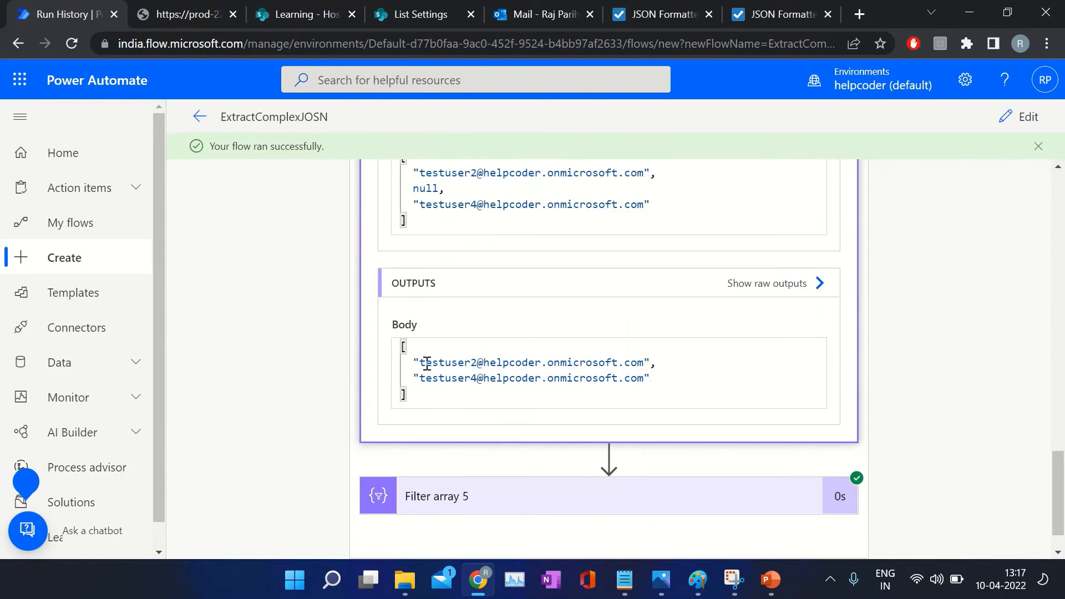
scroll(508, 307, "up", 3)
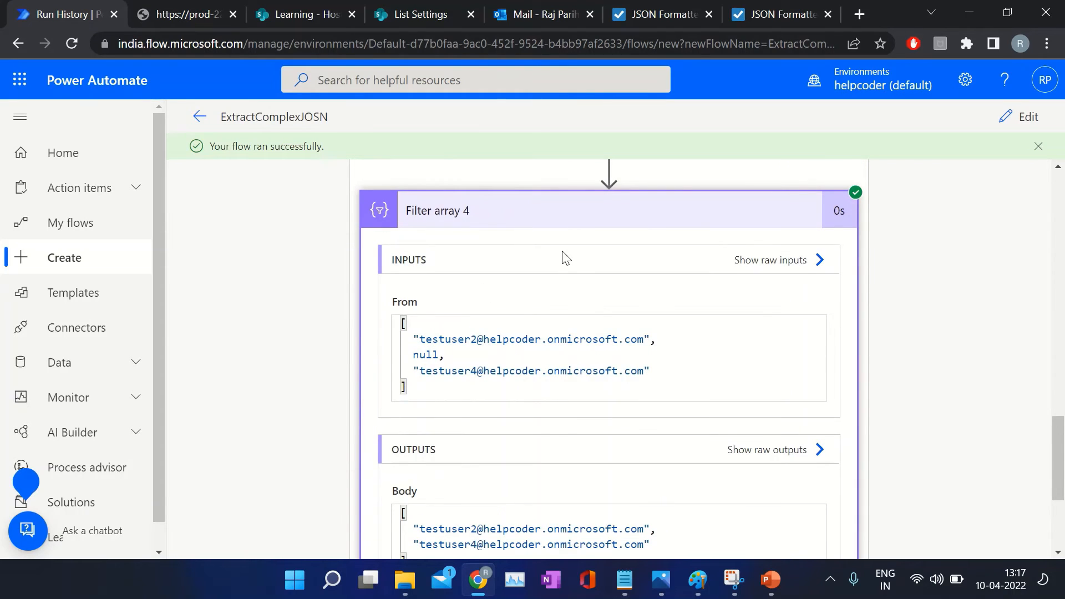
scroll(565, 258, "up", 3)
left_click(522, 388)
- Compare the input and output lists of Filter array 5 in the run, and collapse it
left_click(492, 443)
scroll(486, 392, "down", 4)
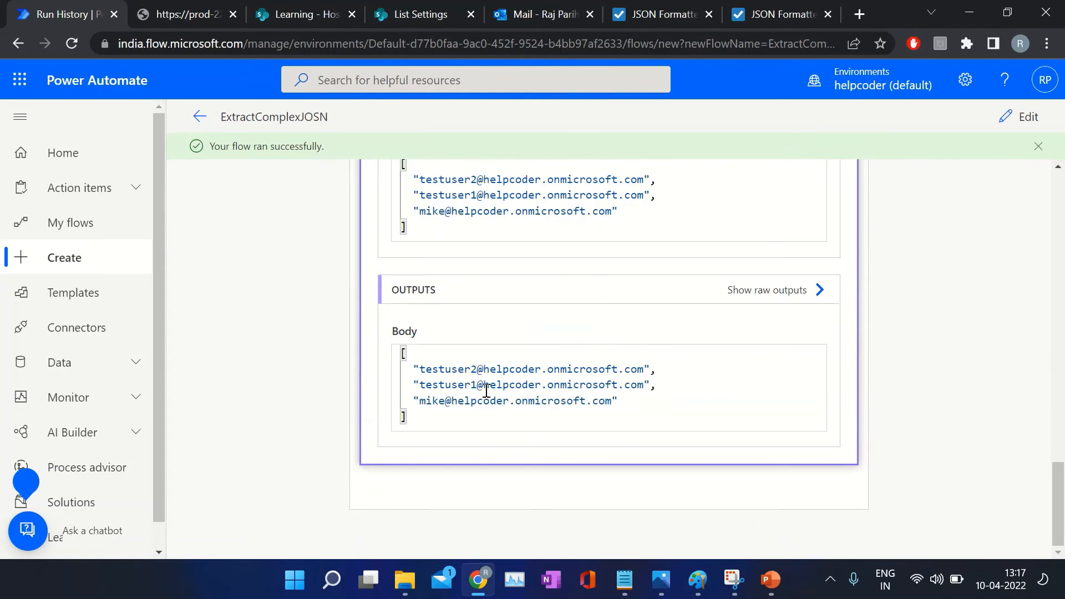
scroll(779, 348, "up", 4)
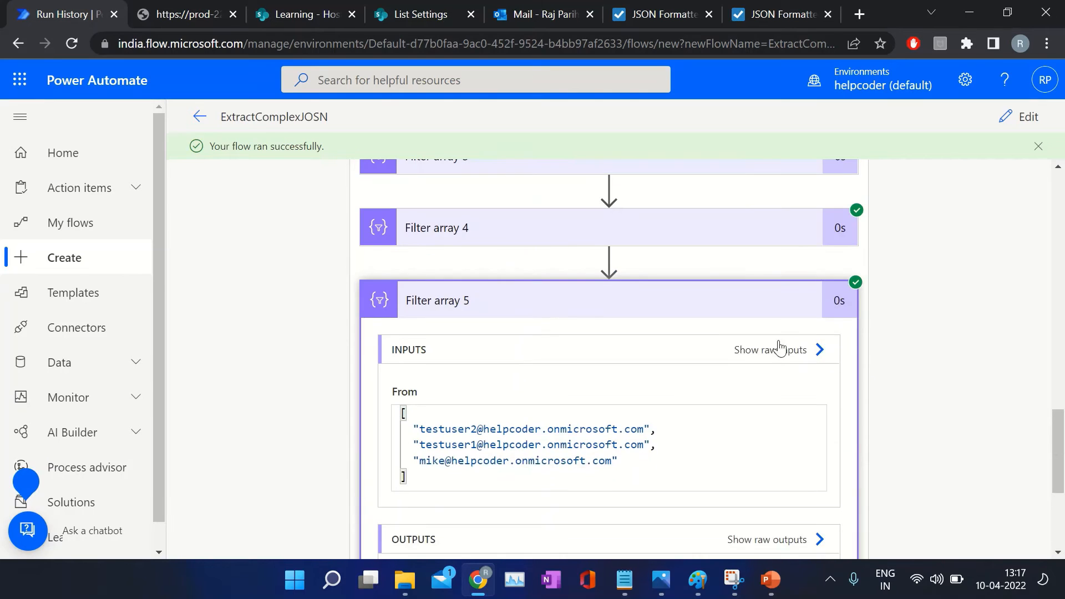
left_click(513, 300)
- Return to editing the flow and add a Compose action after Filter array 5 inside the loop
left_click(1005, 121)
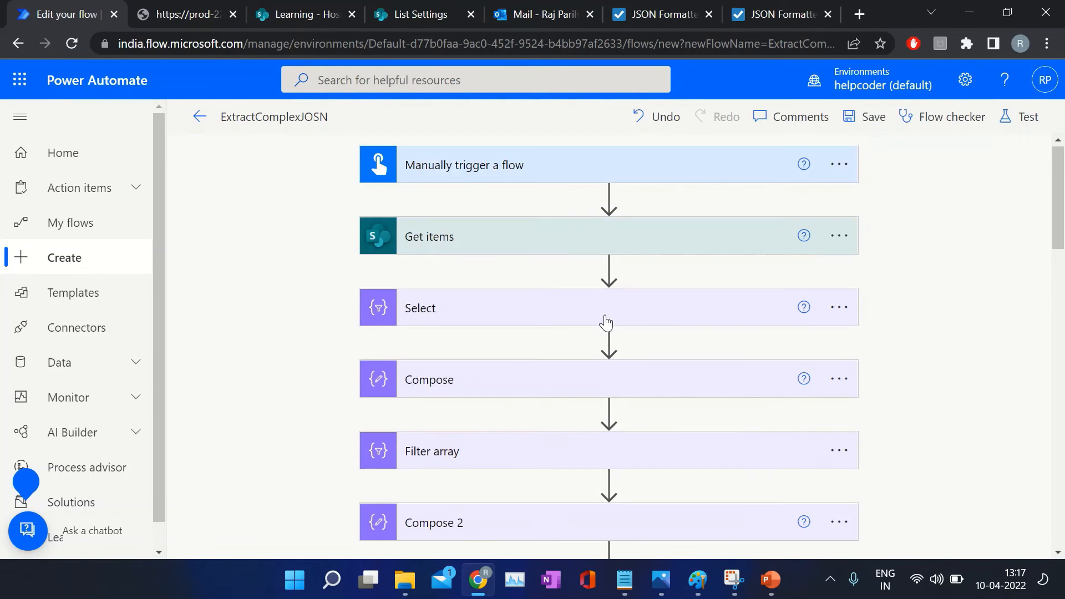
scroll(606, 319, "down", 15)
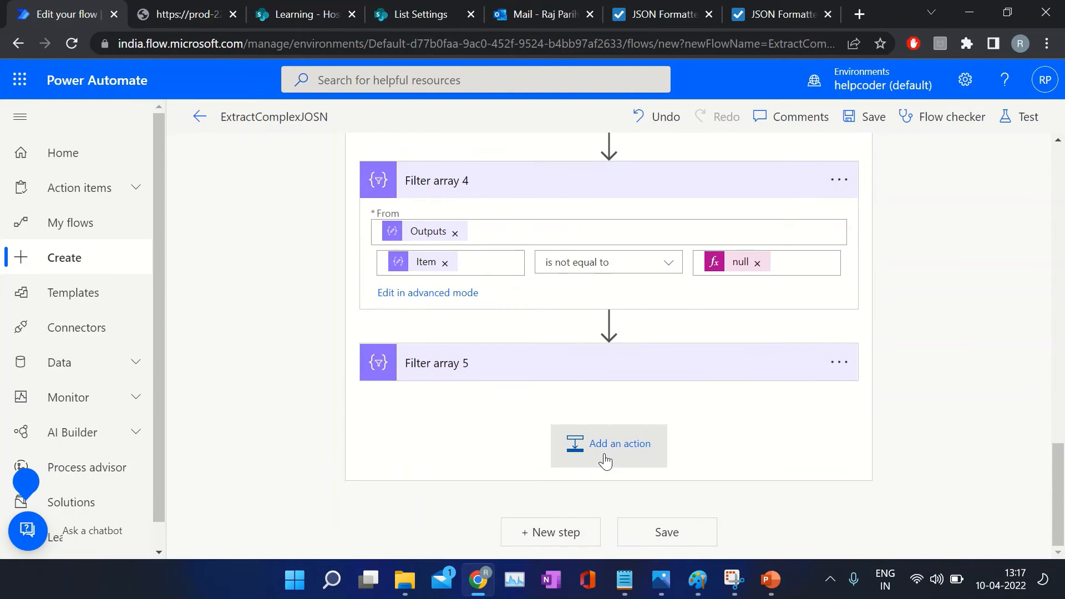
left_click(606, 452)
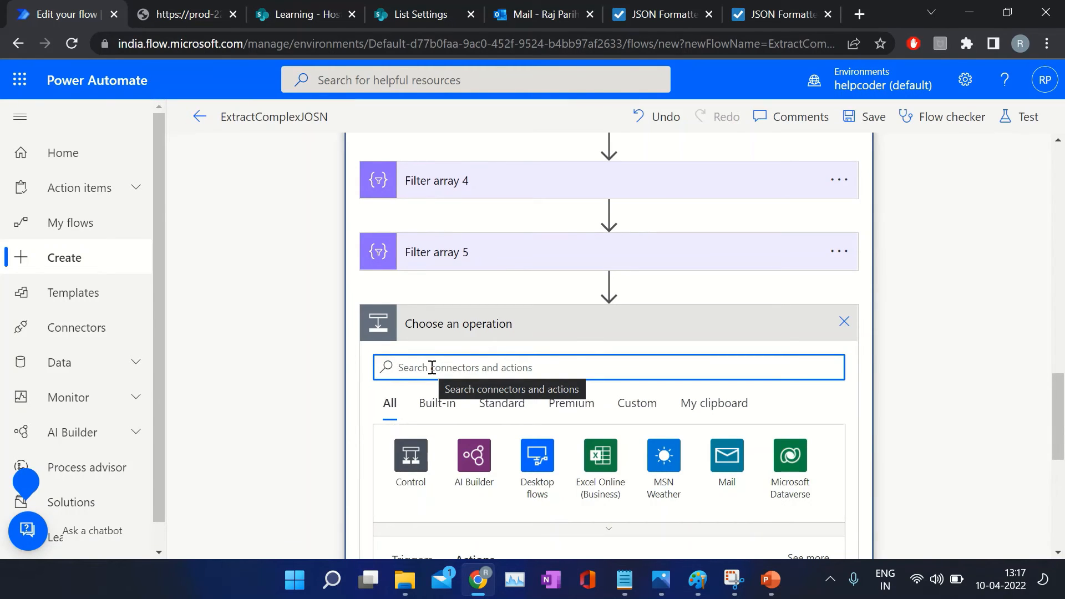
type("compose")
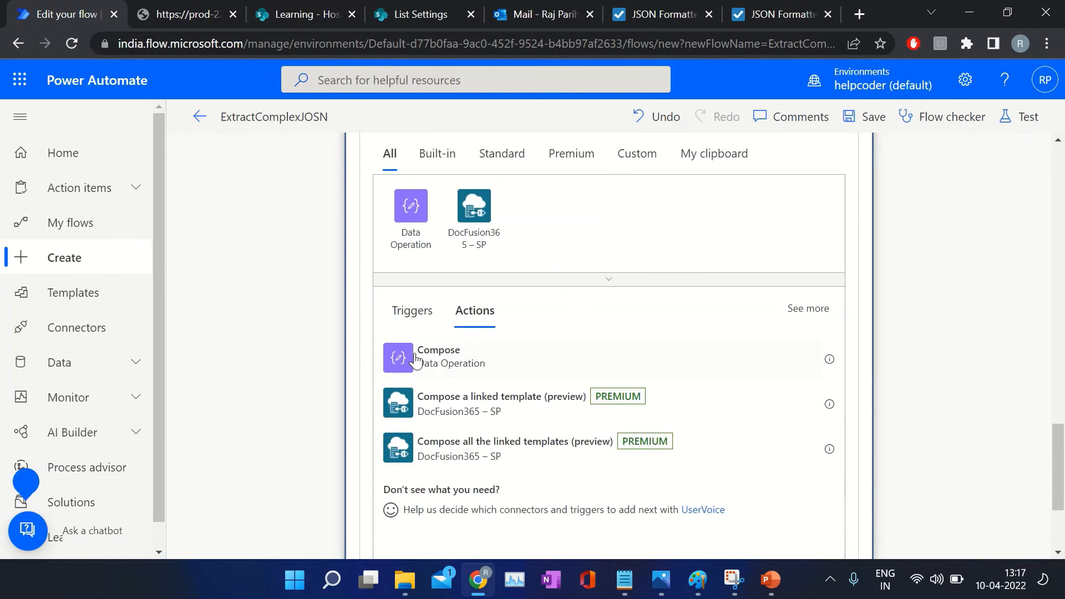
left_click(554, 351)
- Insert the Compose action and start a union expression in its input with the body of Filter array 5
left_click(561, 357)
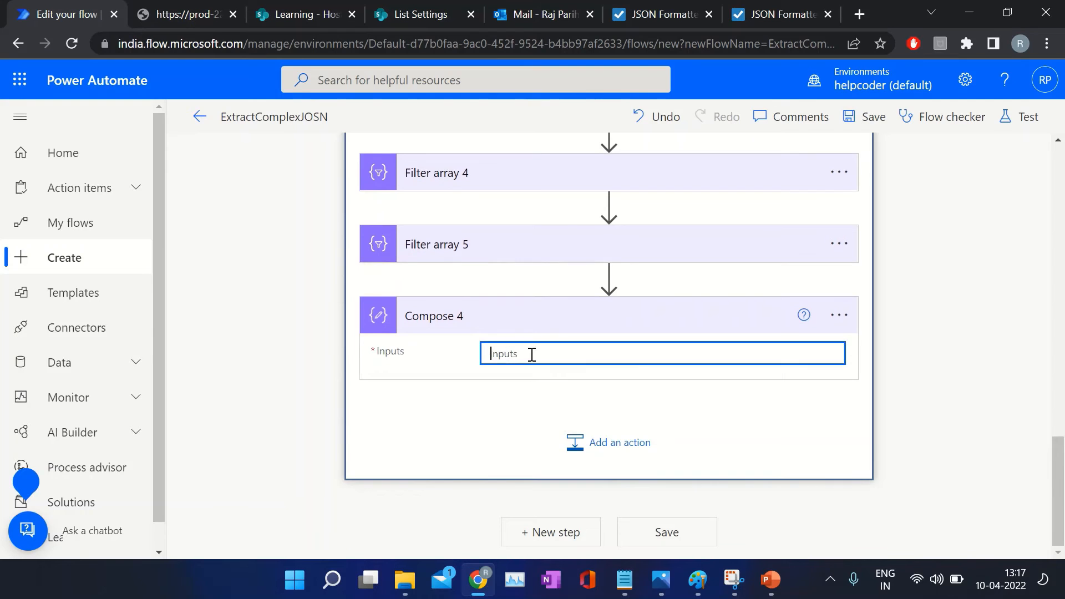
left_click(926, 461)
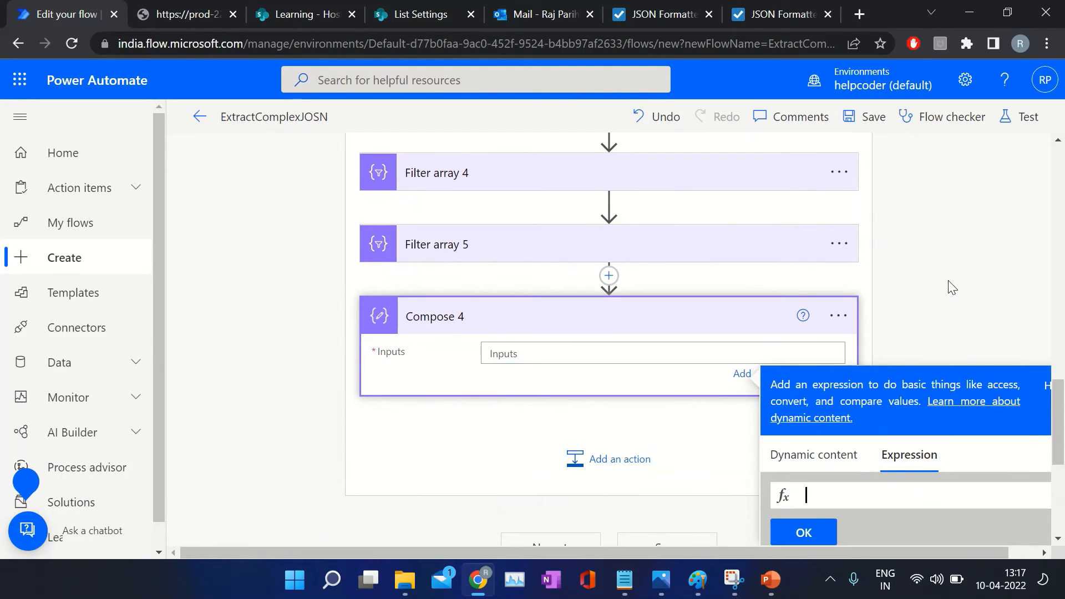
scroll(947, 281, "down", 2)
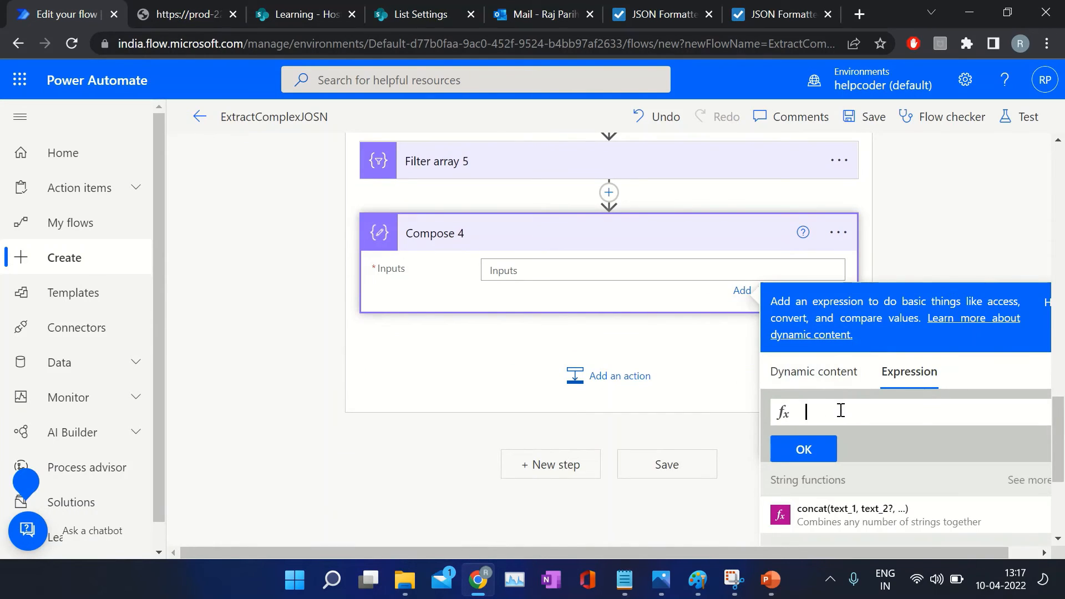
type("unio")
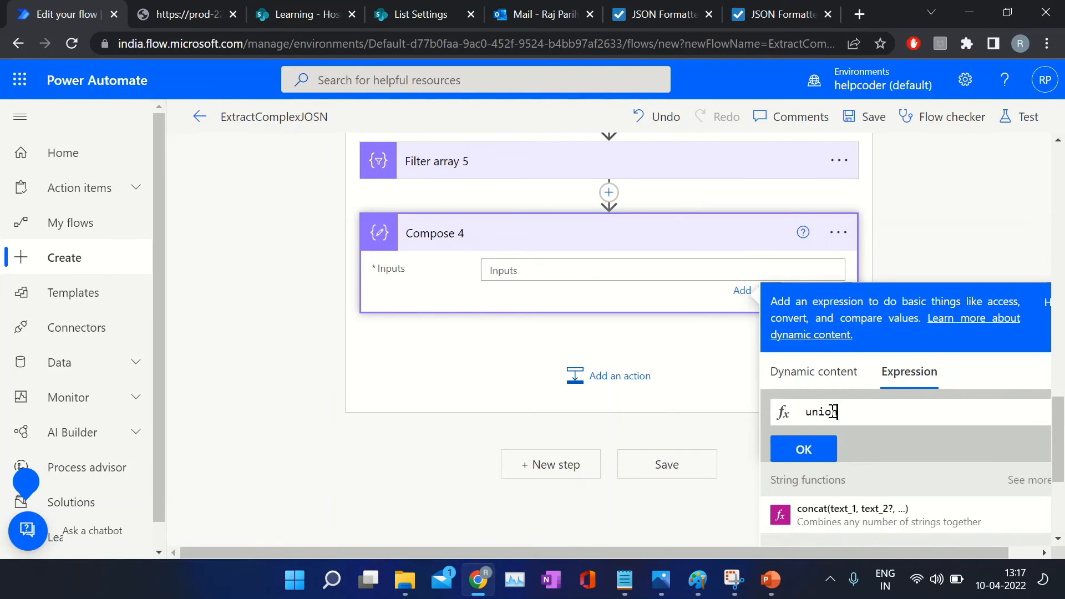
type("n(")
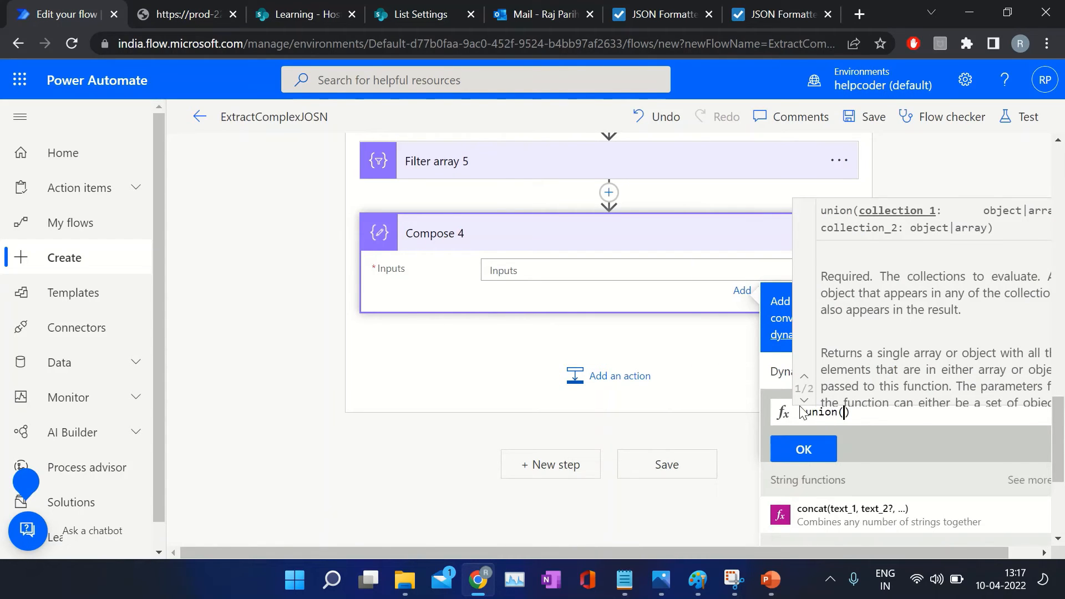
left_click(779, 371)
scroll(903, 463, "down", 2)
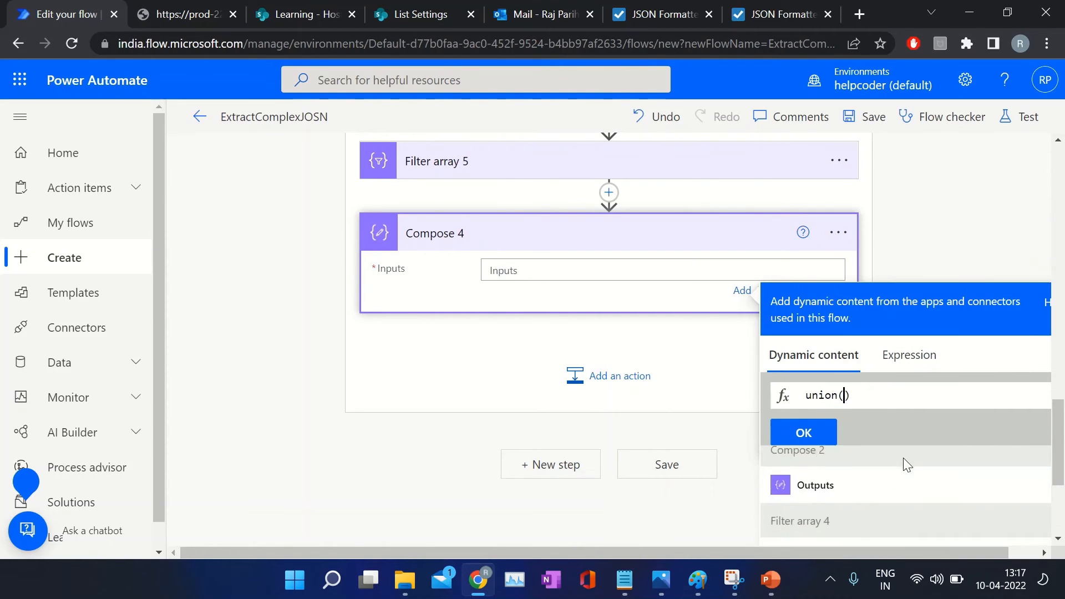
scroll(903, 465, "up", 2)
left_click(832, 508)
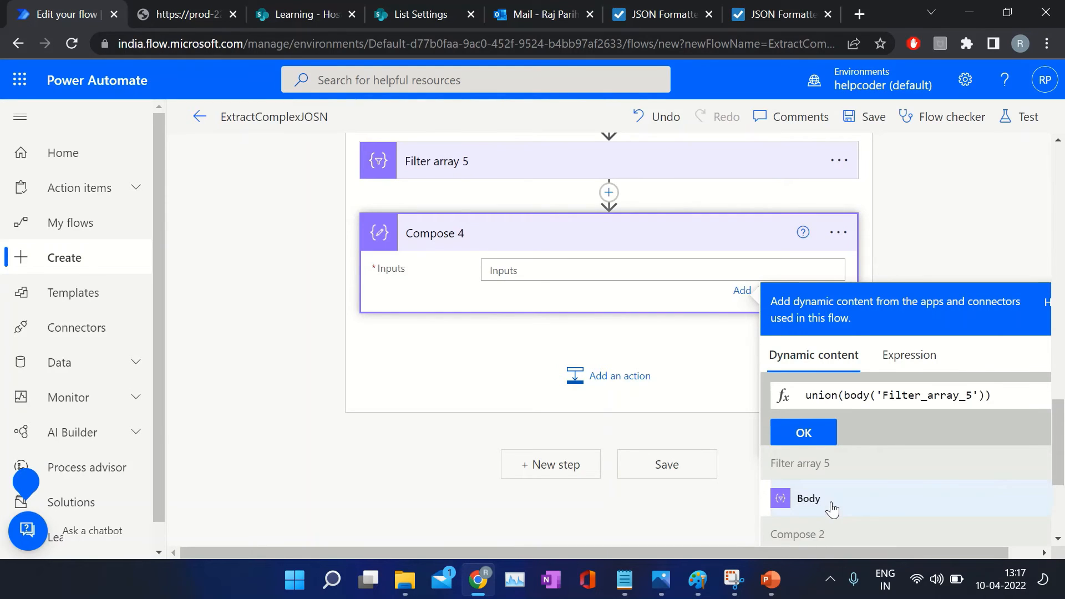
- Add the body of Filter array 4 as the second collection of the union expression
type(",")
scroll(886, 489, "down", 2)
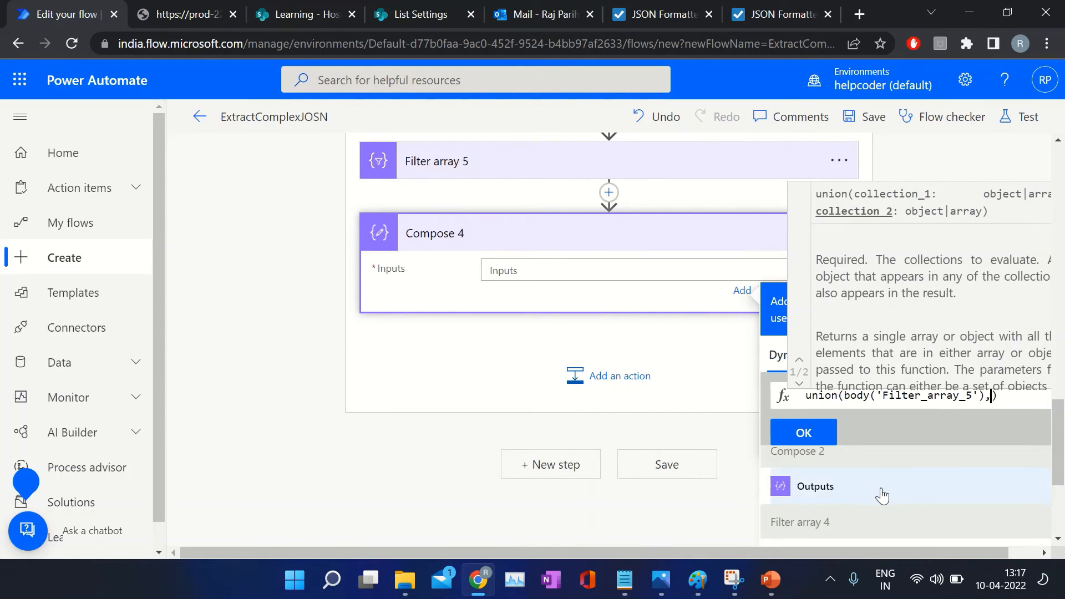
scroll(882, 495, "up", 2)
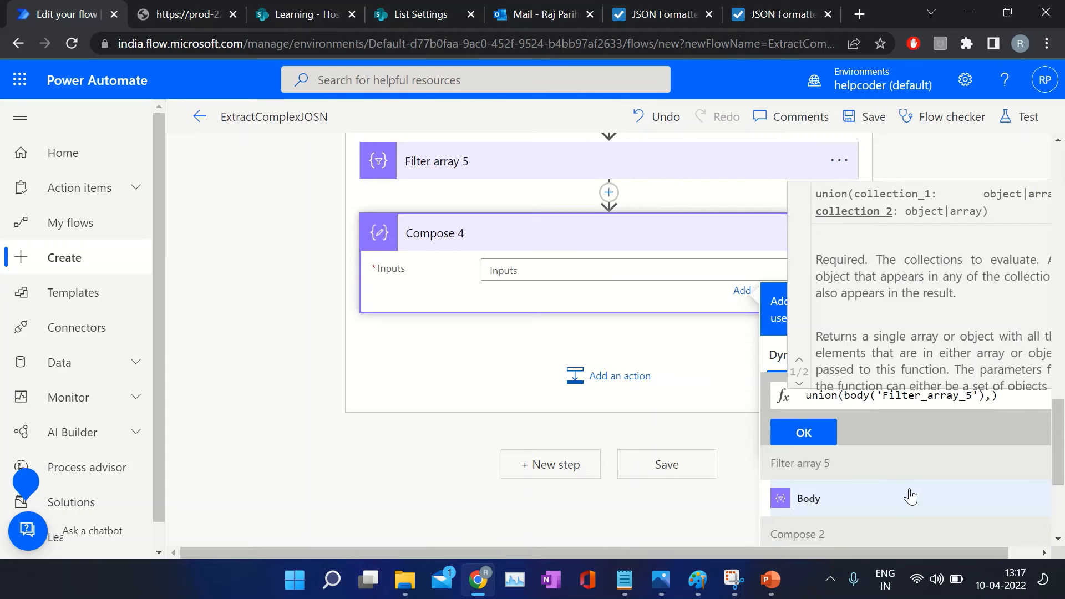
scroll(908, 495, "down", 2)
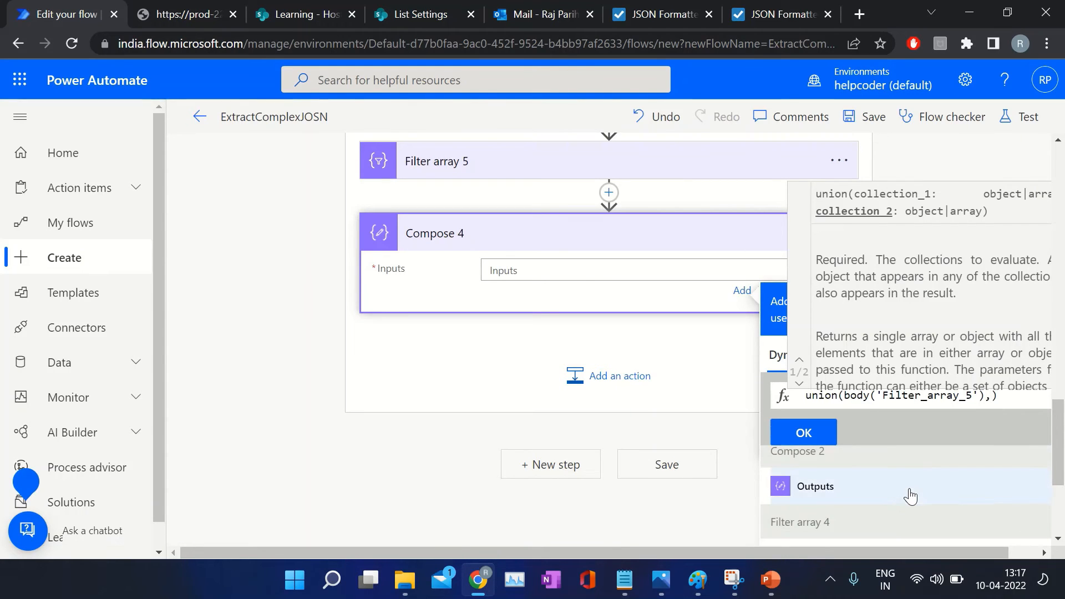
scroll(908, 494, "up", 2)
scroll(394, 360, "up", 5)
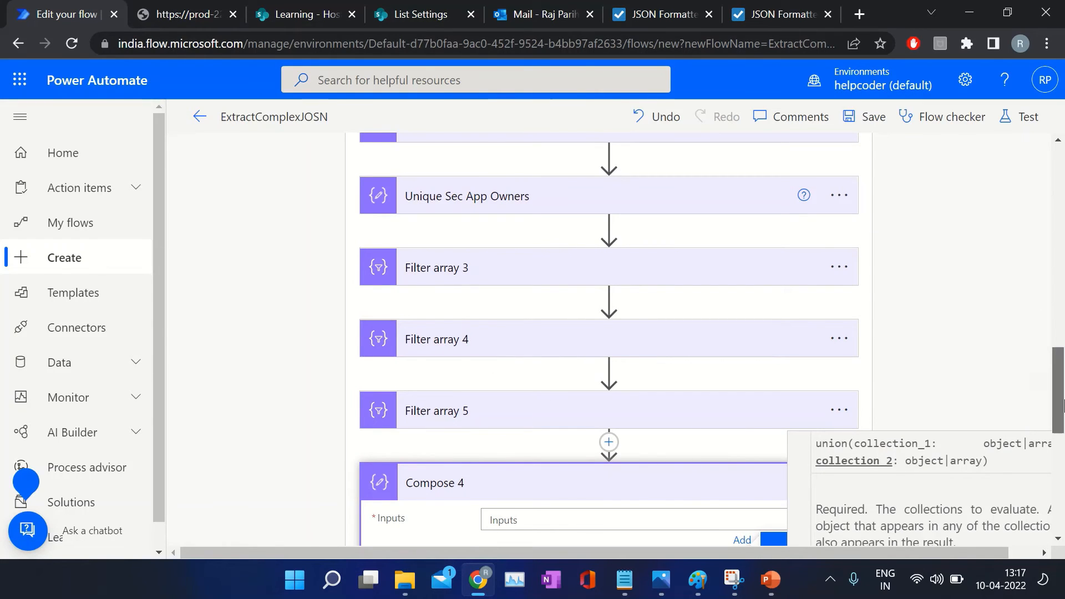
left_click_drag(1062, 433, 1060, 533)
scroll(916, 355, "up", 2)
scroll(916, 355, "up", 2)
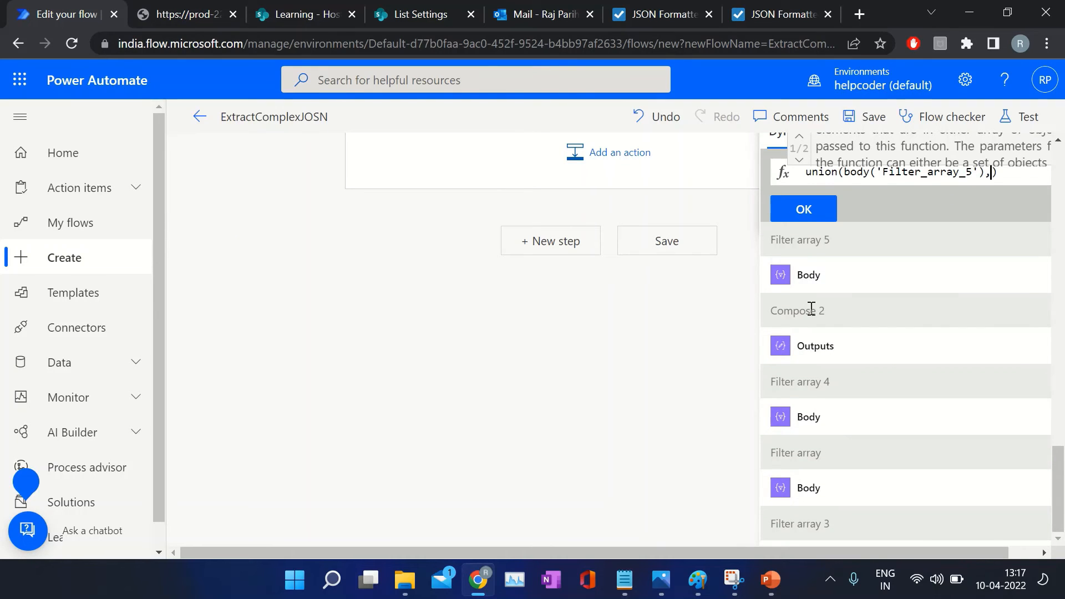
left_click(827, 419)
- Add the body of Filter array 3 as the third union collection and insert the expression into Compose 4
scroll(876, 409, "down", 2)
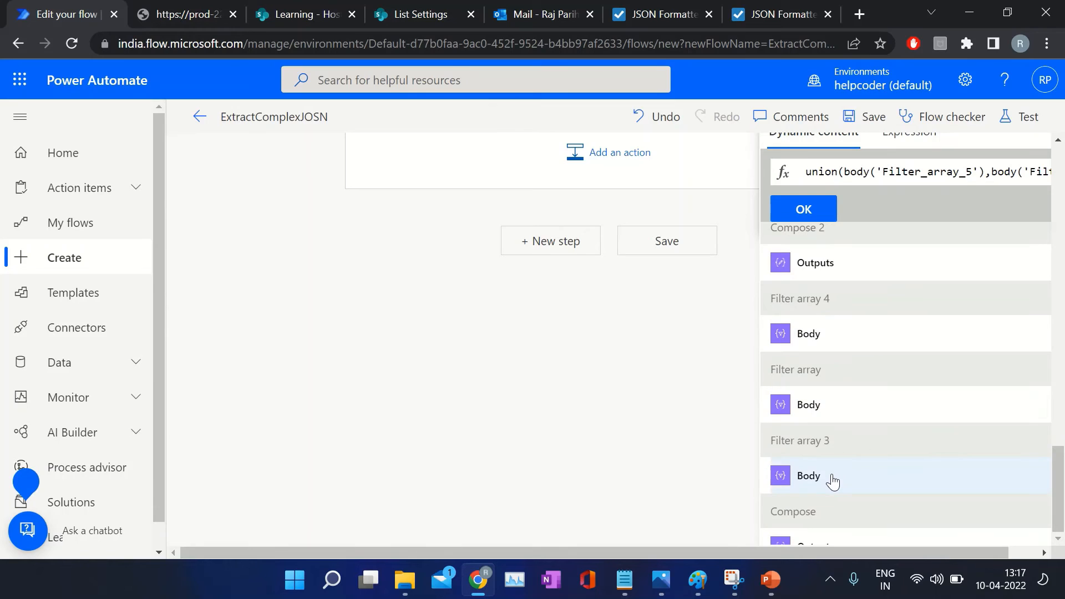
type(",")
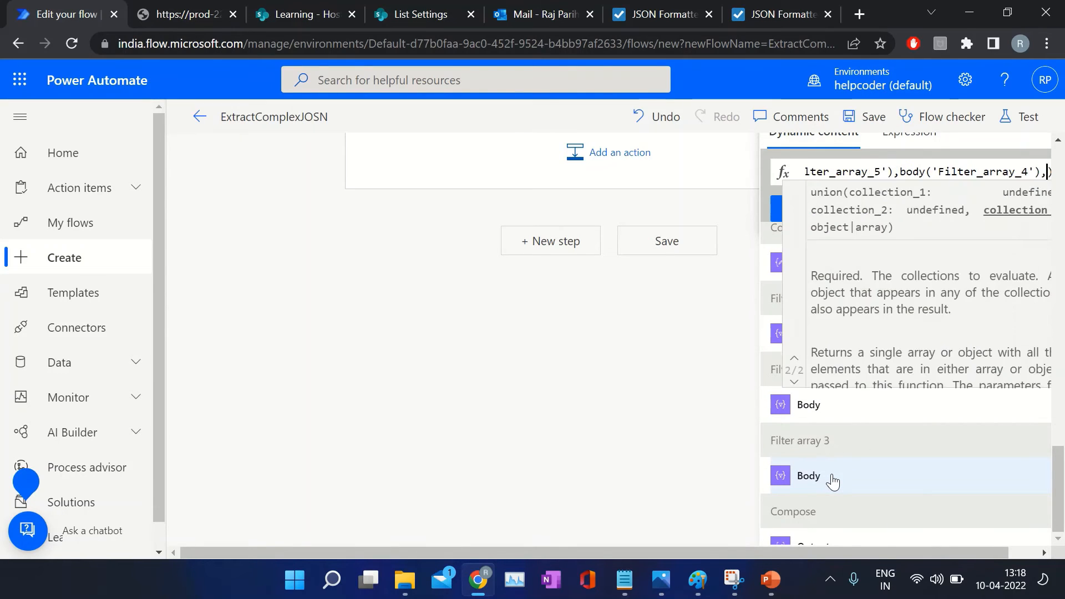
left_click(834, 481)
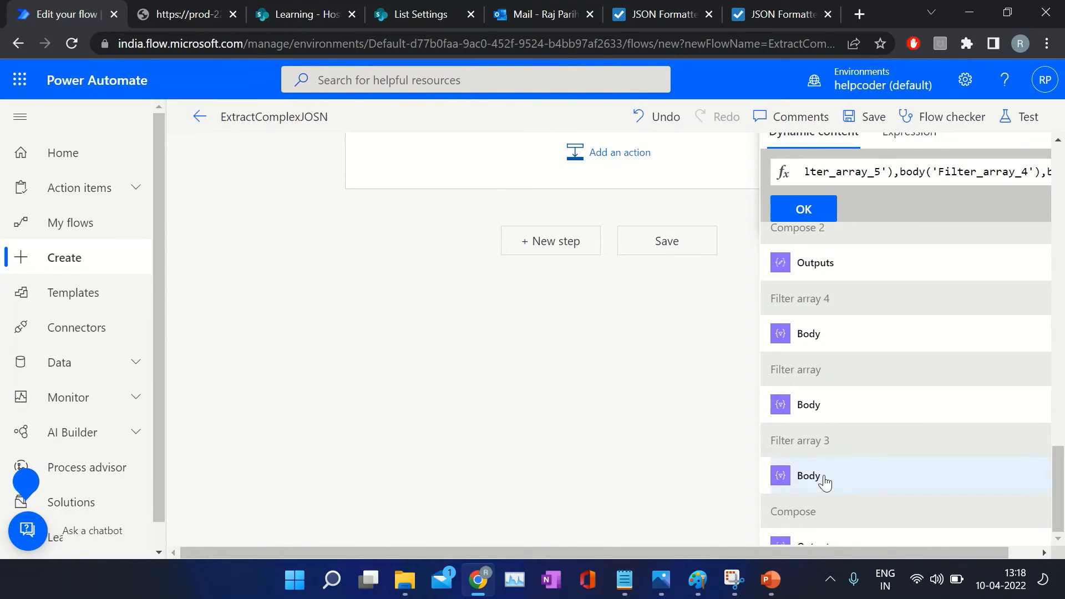
left_click(814, 217)
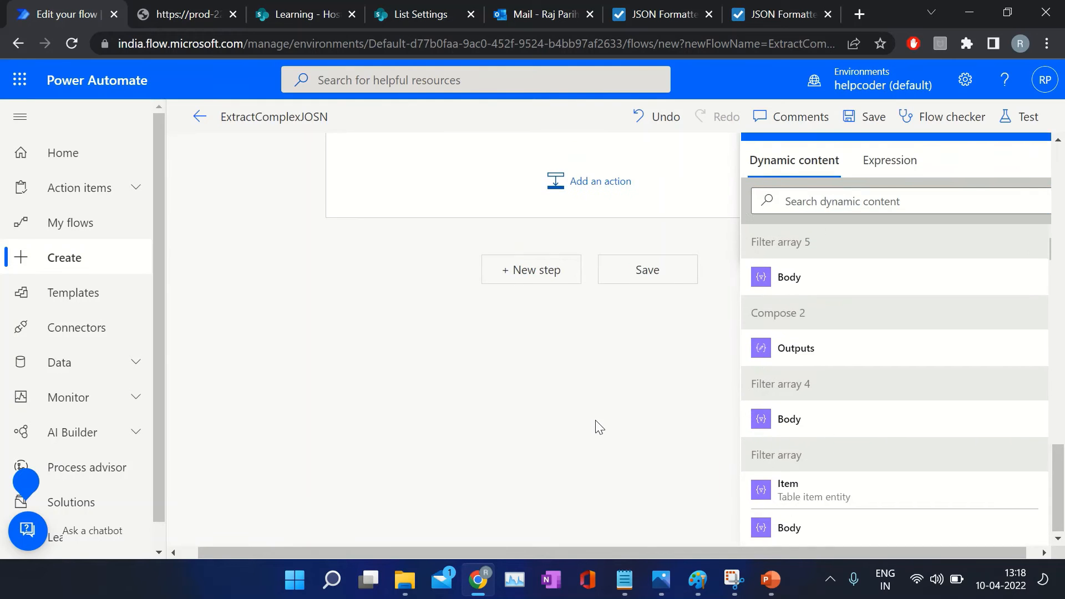
scroll(618, 409, "up", 3)
left_click(532, 331)
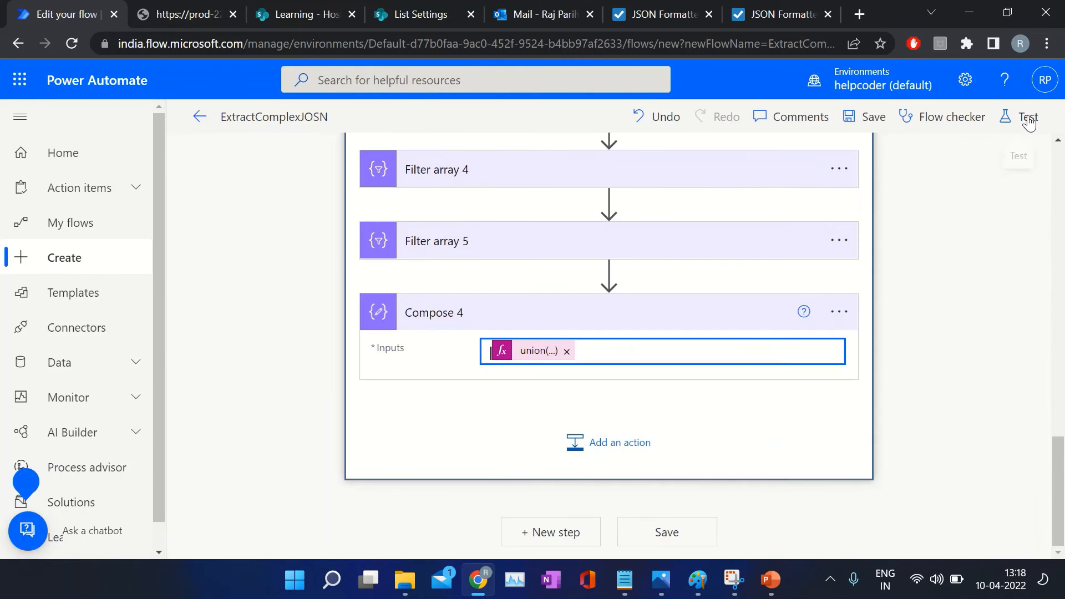
- Save the flow, start a test run and open its run details
left_click(1028, 117)
left_click(844, 521)
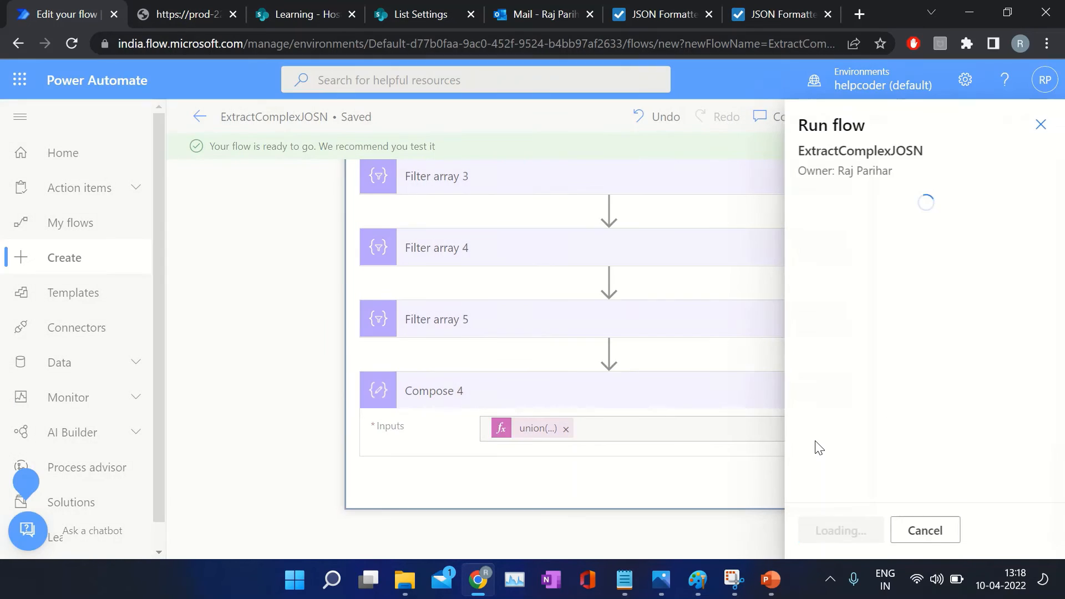
left_click(826, 532)
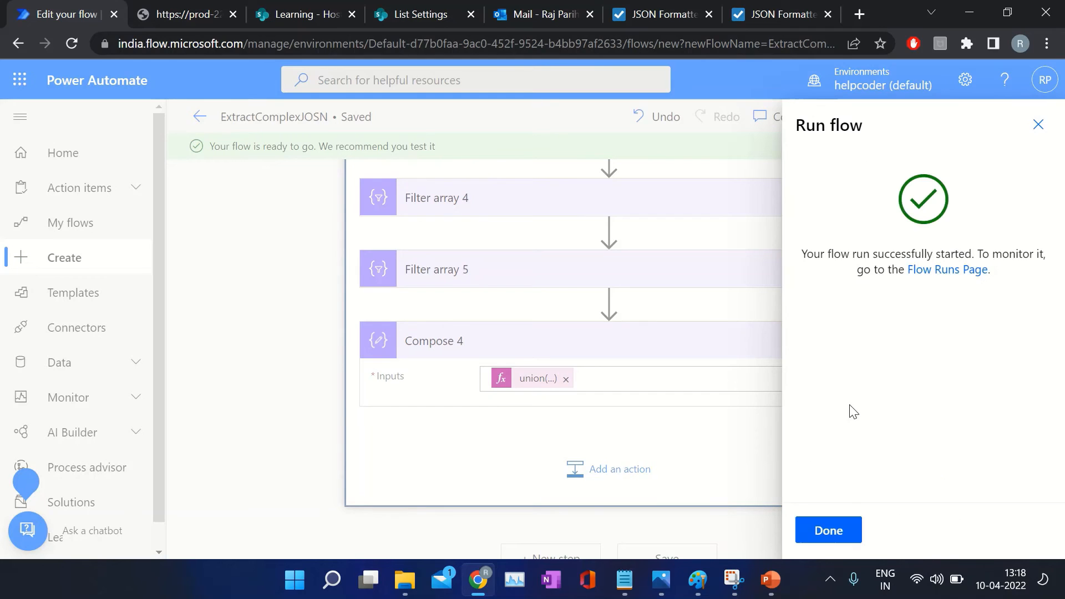
left_click(828, 531)
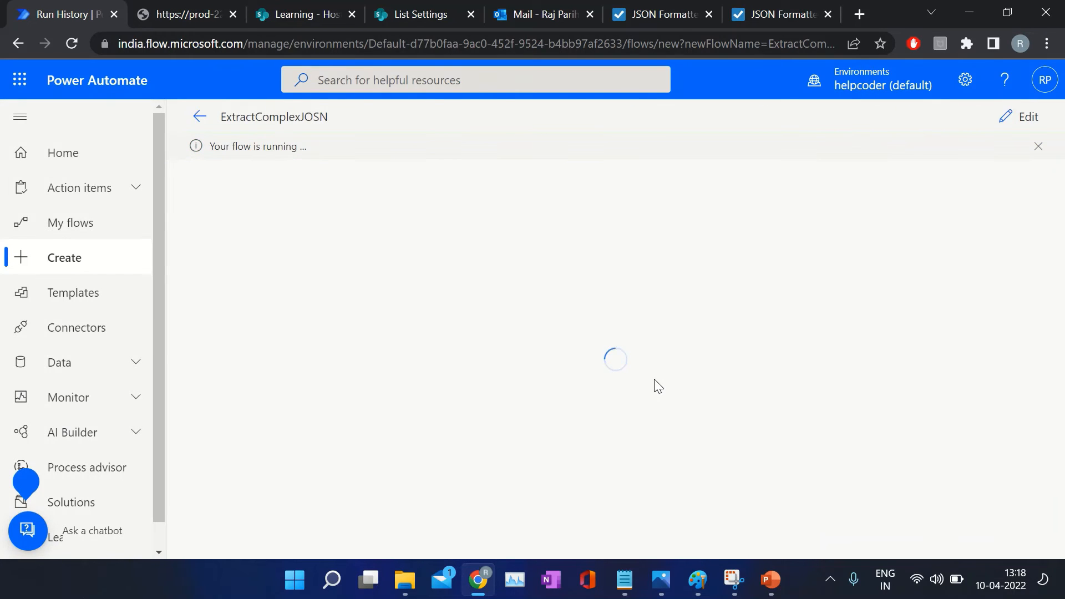
- Expand the run's Apply to each loop and examine the combined address list output by Compose 4 for the first iteration
scroll(654, 378, "down", 3)
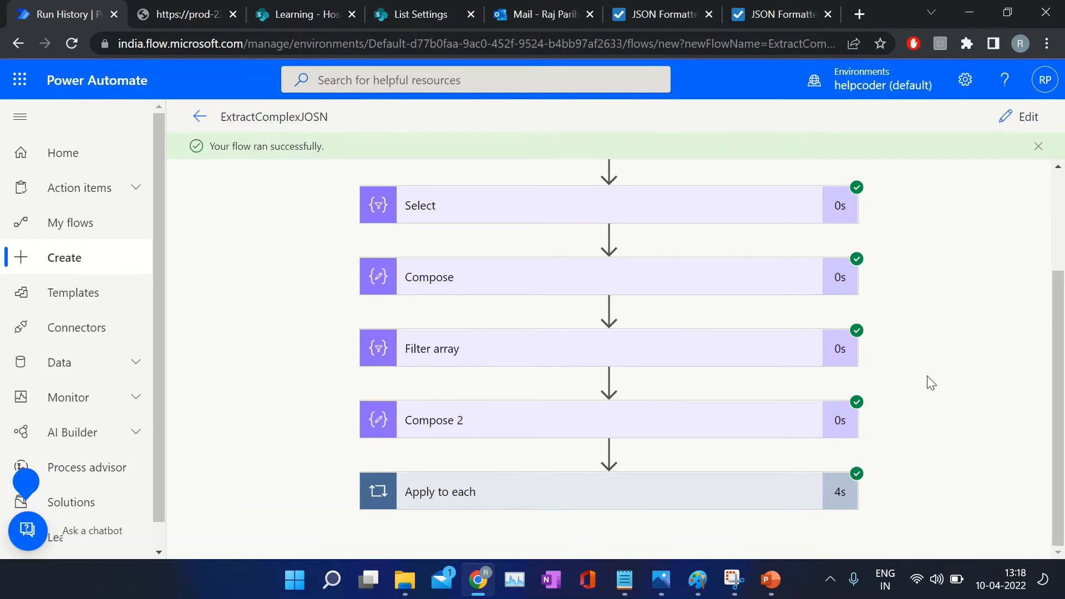
left_click(587, 486)
scroll(827, 365, "down", 5)
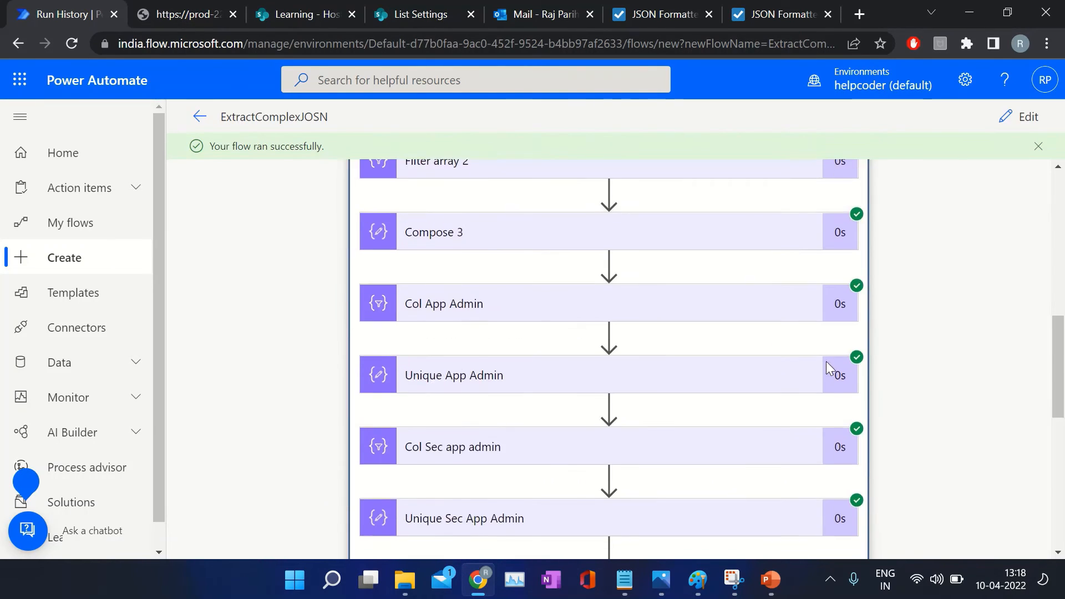
scroll(930, 408, "down", 5)
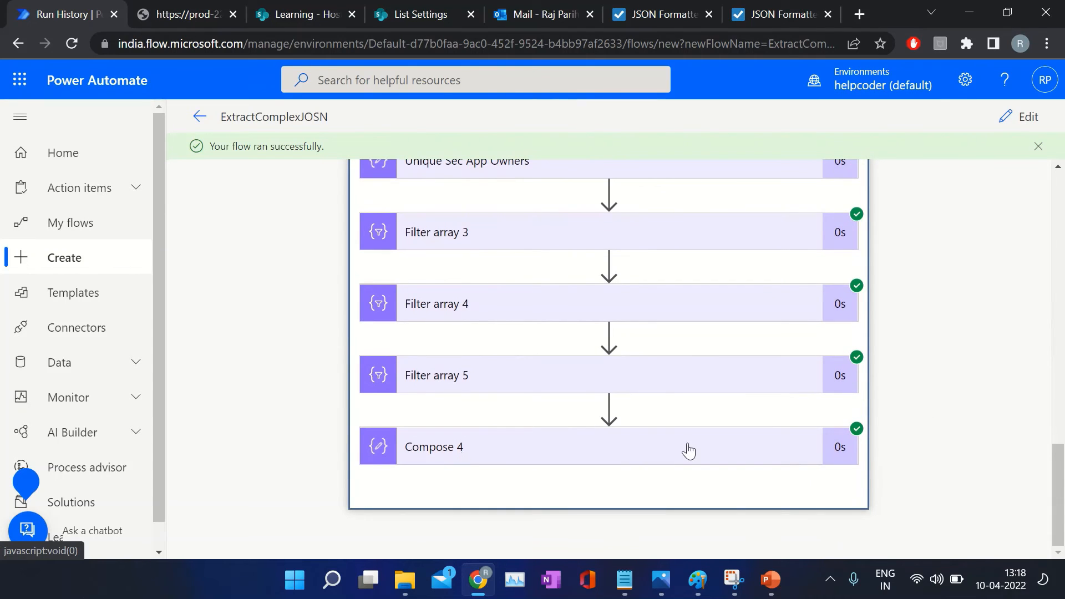
left_click(687, 447)
scroll(801, 391, "down", 5)
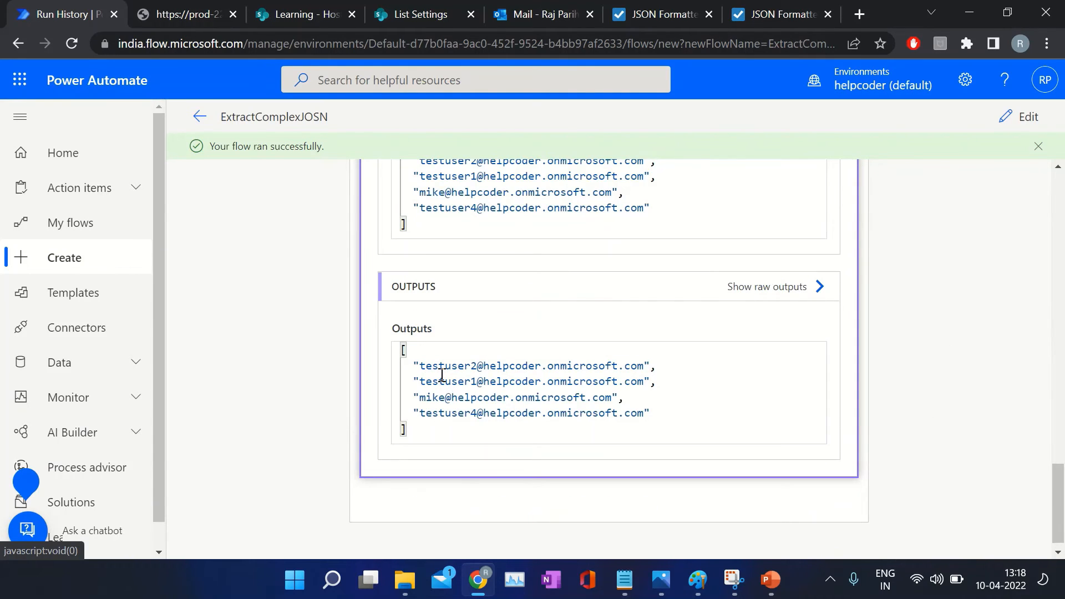
mouse_move(411, 367)
left_mouse_down()
mouse_move(580, 397)
mouse_move(657, 424)
mouse_move(407, 367)
left_mouse_up()
left_click(643, 414)
left_click(407, 364)
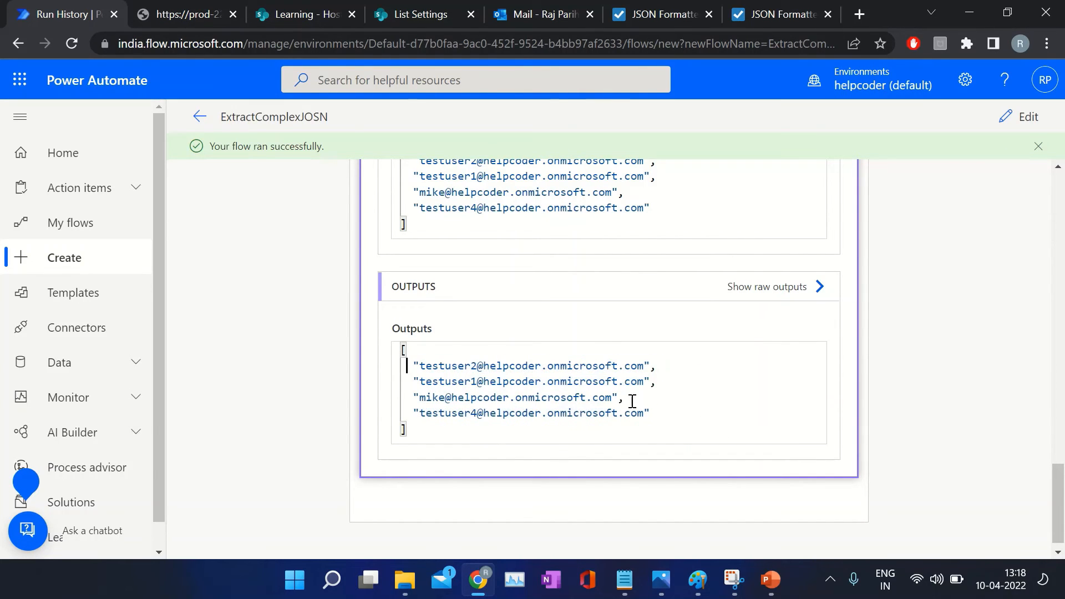
scroll(781, 375, "up", 8)
- Switch to the SharePoint Hosted Application list, close the filter pane and check the owner and admin columns of the filtered items
left_click(295, 25)
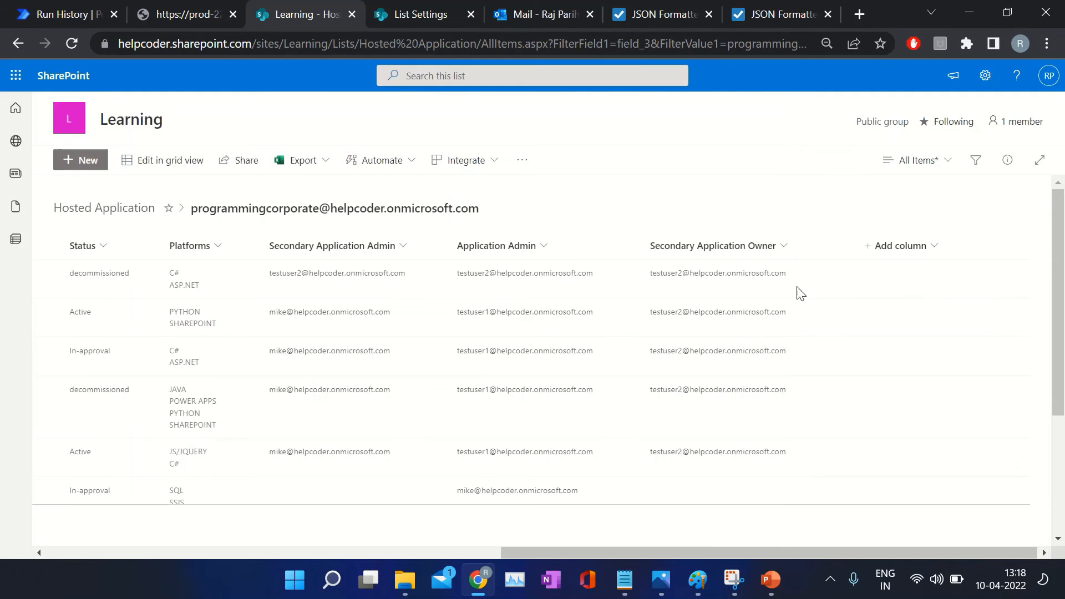
left_click(1045, 81)
left_click_drag(532, 554, 109, 533)
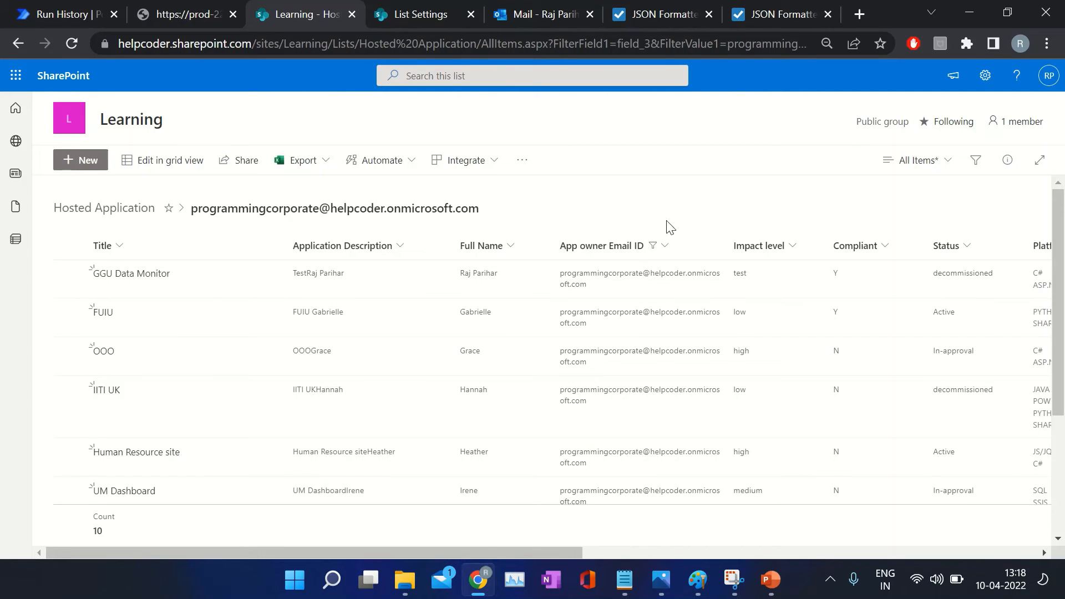
left_click_drag(491, 551, 555, 552)
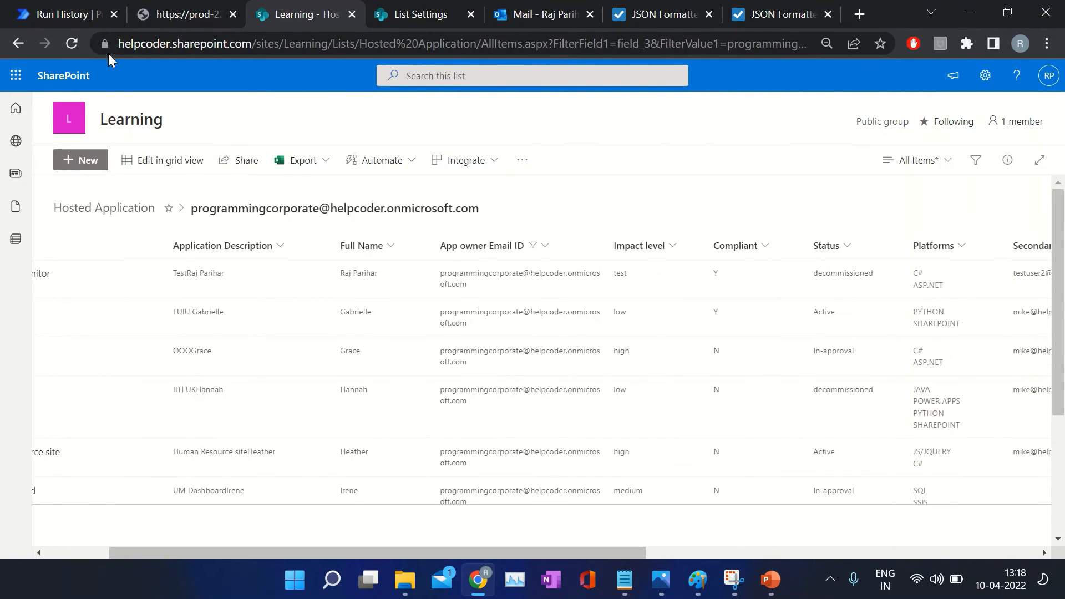
- Return to the Power Automate run and examine Compose 4's output list for the second Apply to each iteration
left_click(58, 15)
scroll(623, 317, "up", 10)
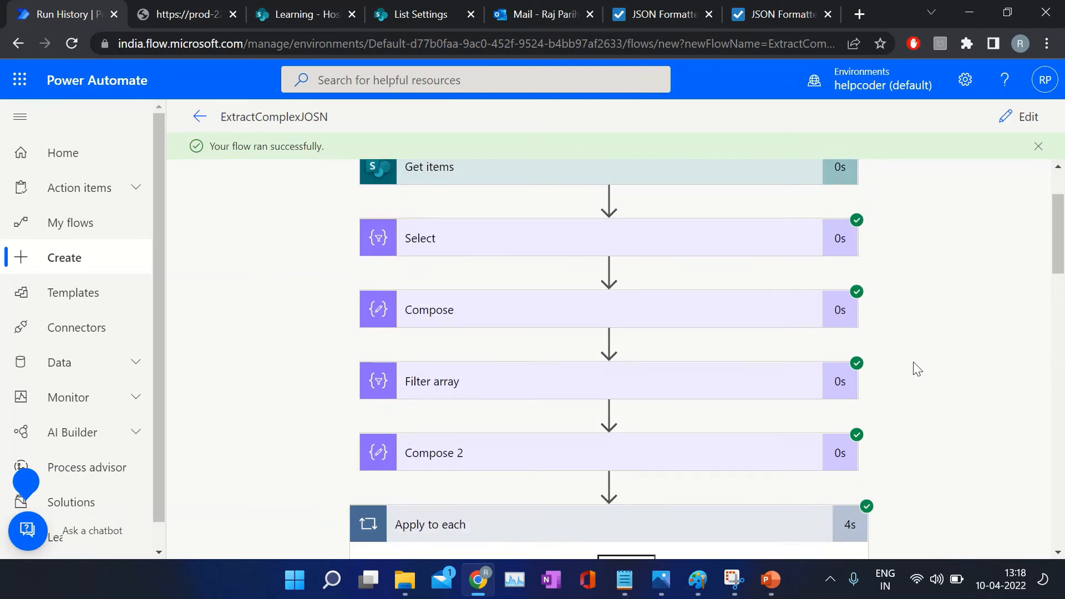
scroll(935, 357, "down", 20)
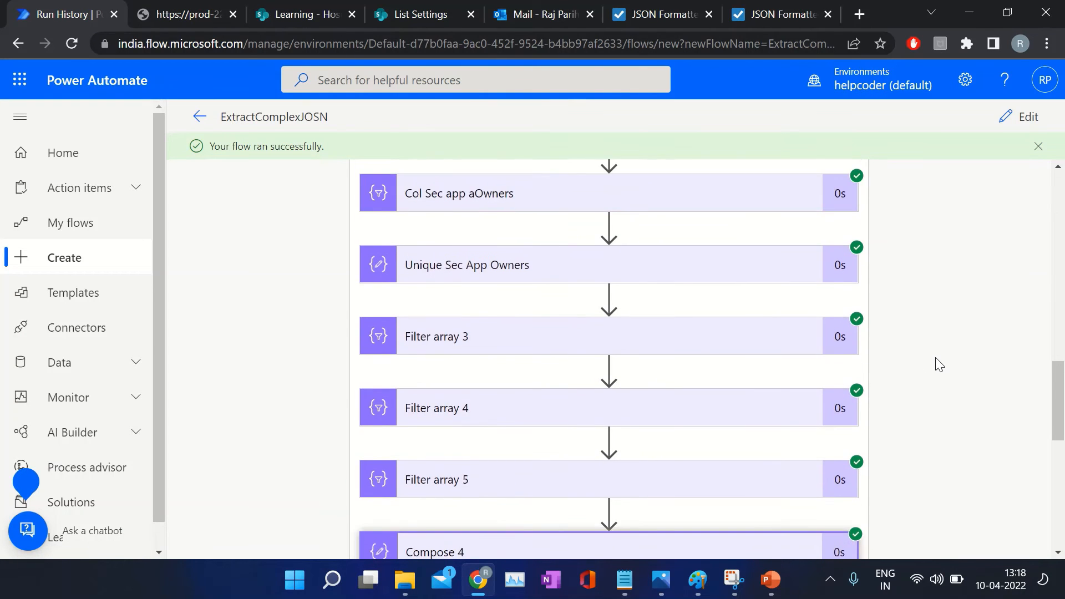
left_click(788, 202)
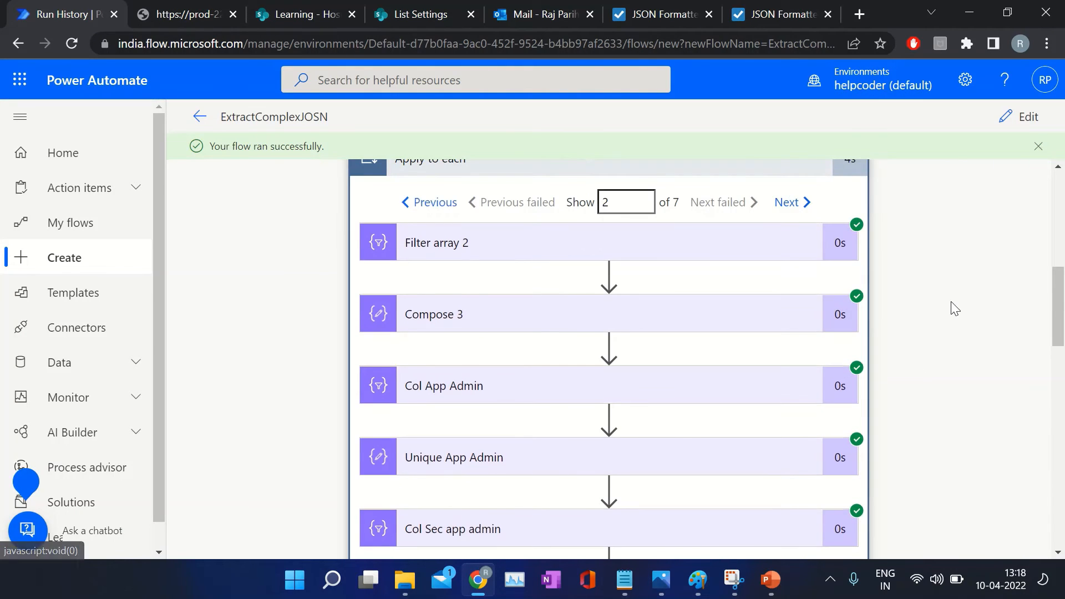
scroll(951, 301, "down", 10)
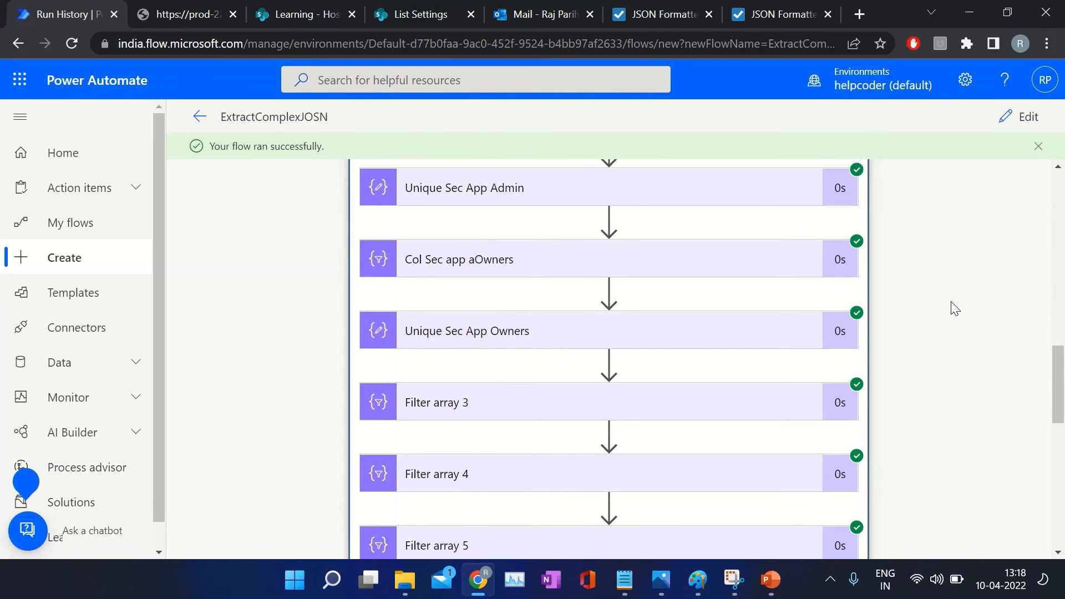
scroll(951, 302, "up", 4)
scroll(951, 302, "down", 12)
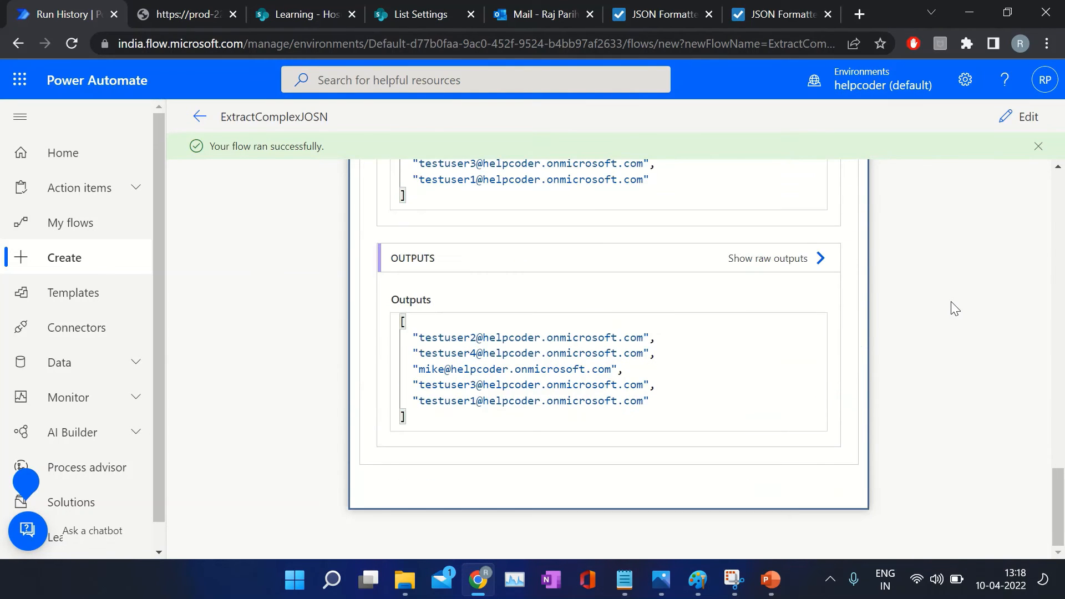
left_click_drag(421, 337, 536, 401)
left_click(536, 400)
- Filter the SharePoint list by test user 1's owner address and compare its admin and owner columns with Compose 4's output in the run
left_click(302, 15)
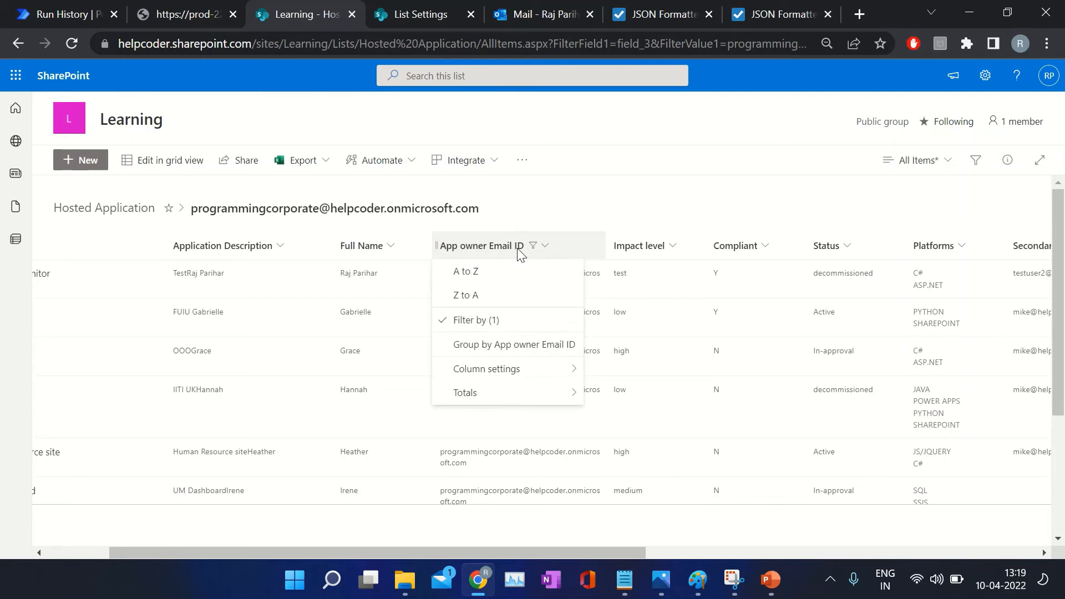
left_click(480, 320)
left_click(861, 218)
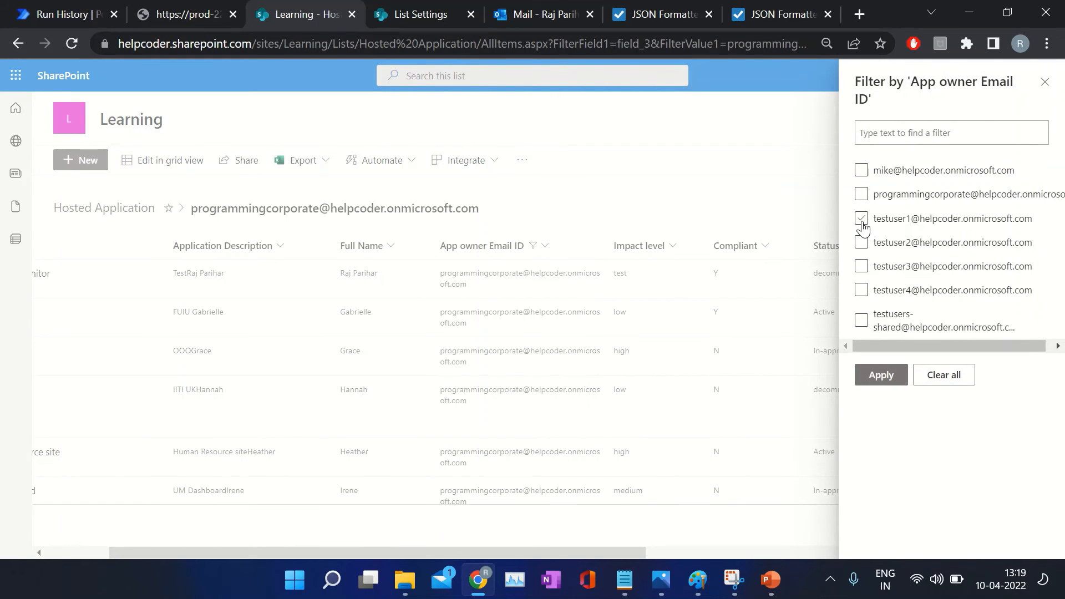
left_click(882, 376)
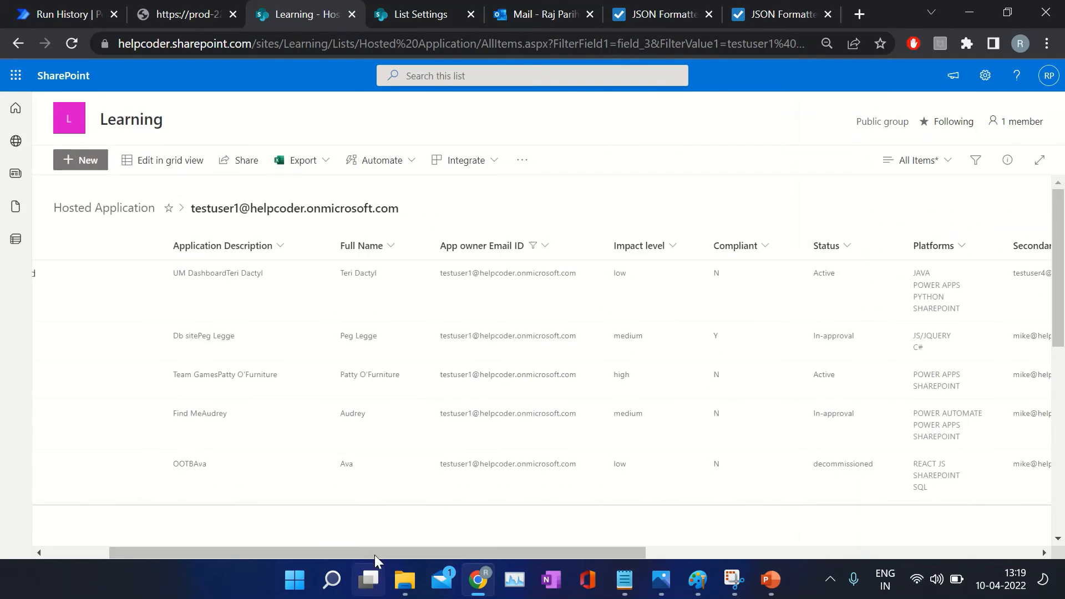
left_click_drag(462, 551, 794, 551)
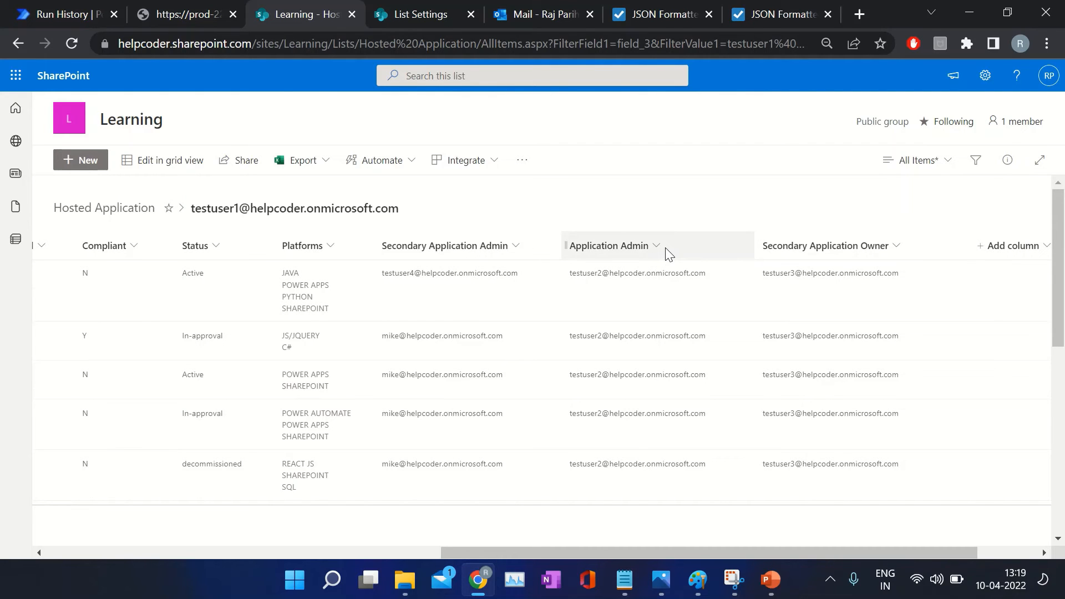
left_click(52, 19)
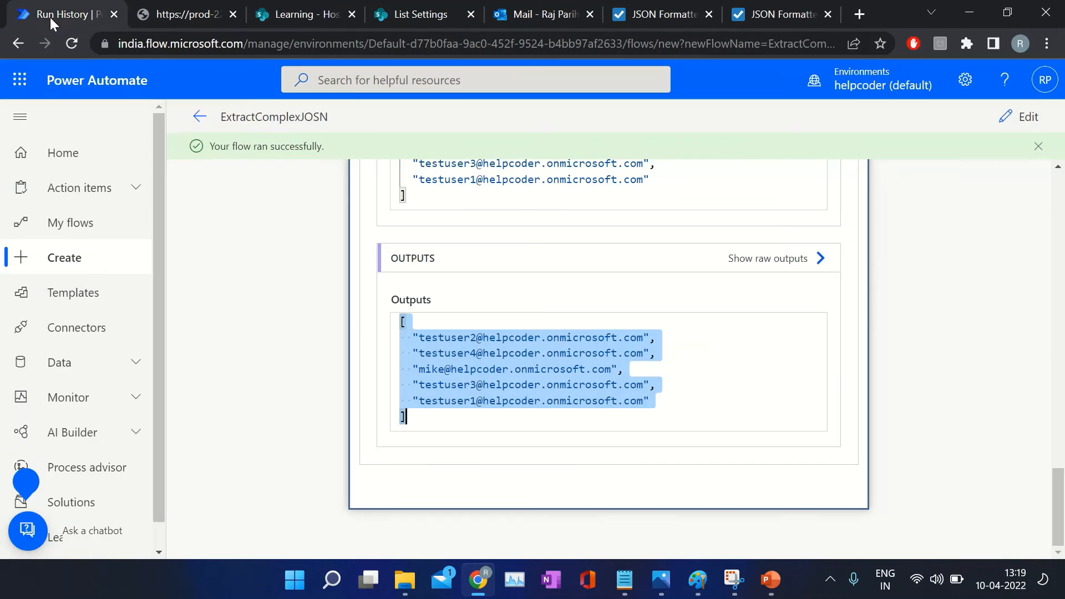
left_click(540, 385)
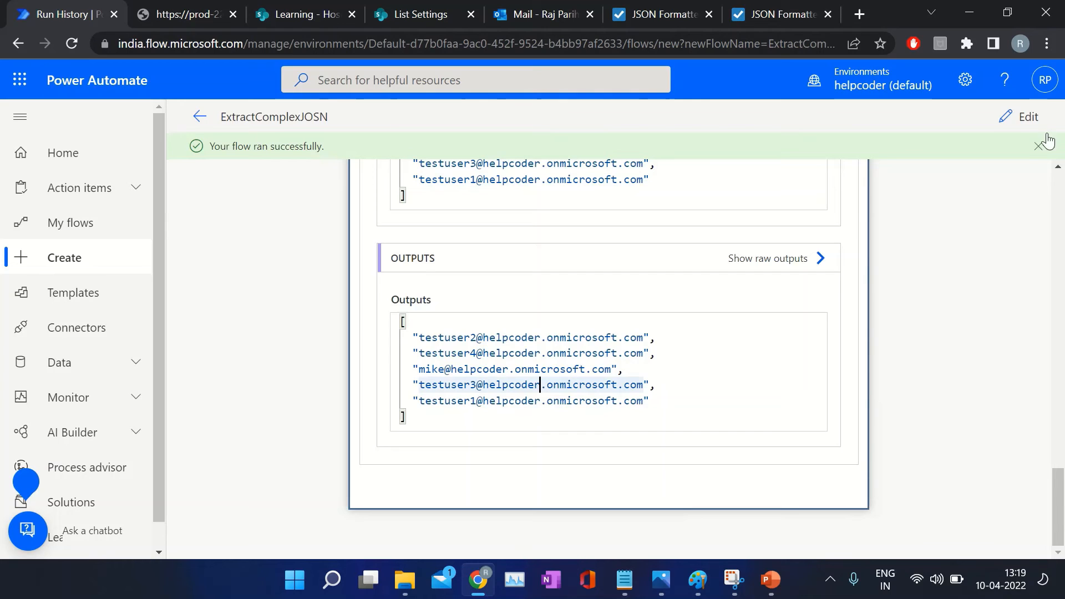
- Reopen the ExtractComplexJOSN flow for editing at the end of its Apply to each loop
left_click(1018, 118)
scroll(497, 376, "down", 15)
scroll(501, 387, "down", 3)
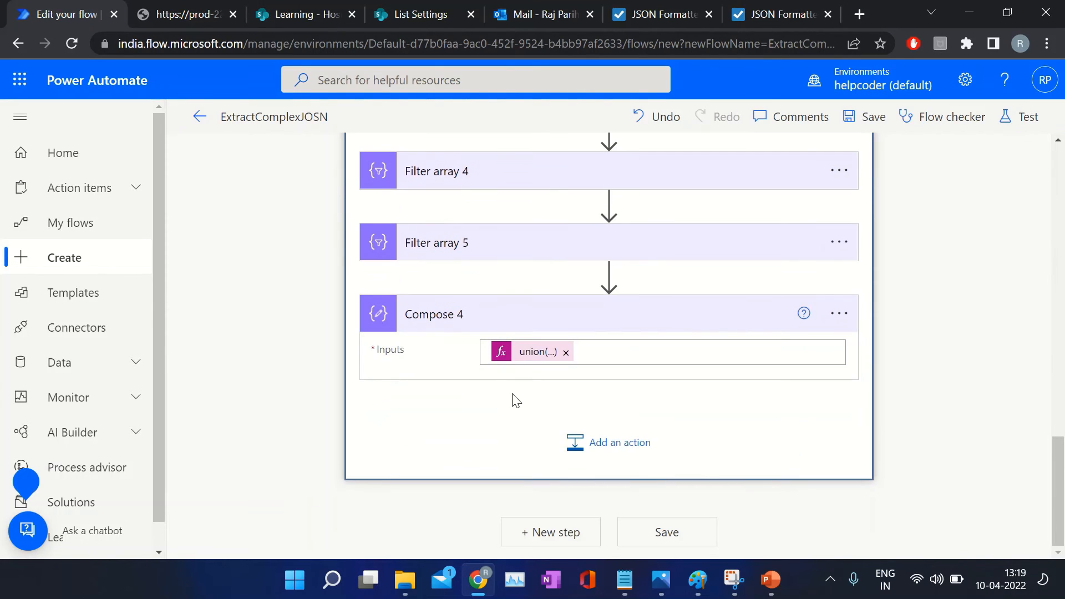
left_click(580, 441)
type("s")
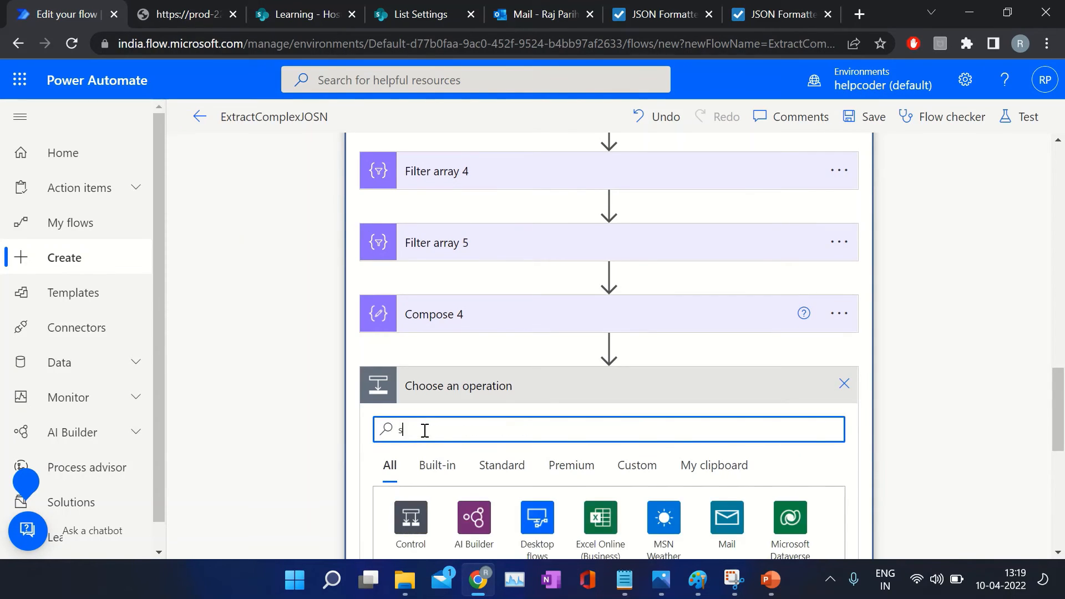
type("end email")
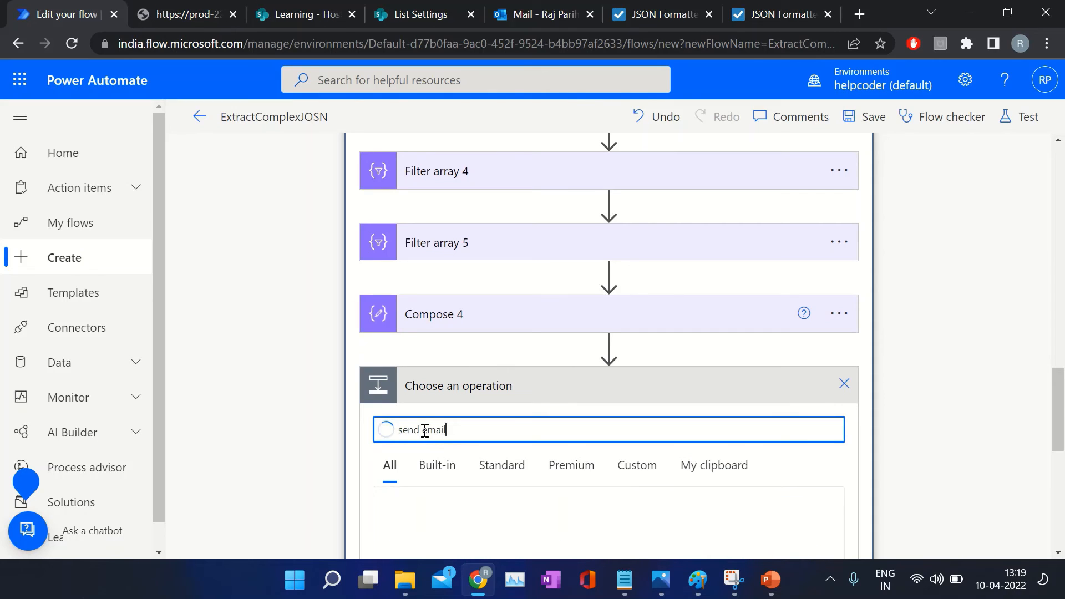
left_click(845, 383)
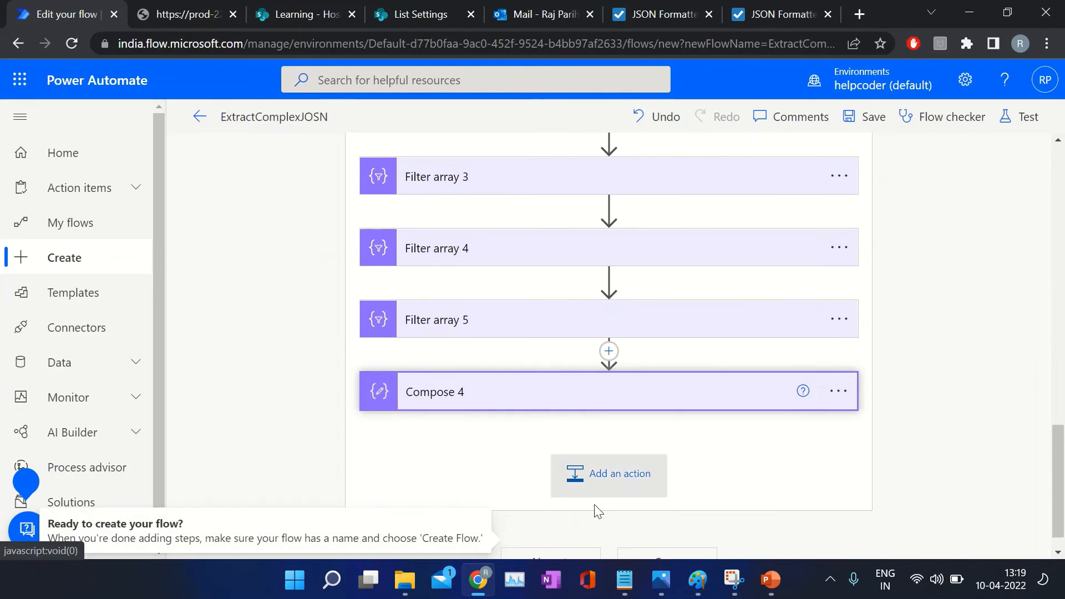
- Add a Data Operation Join action after Compose 4 inside the Apply to each loop
left_click(618, 474)
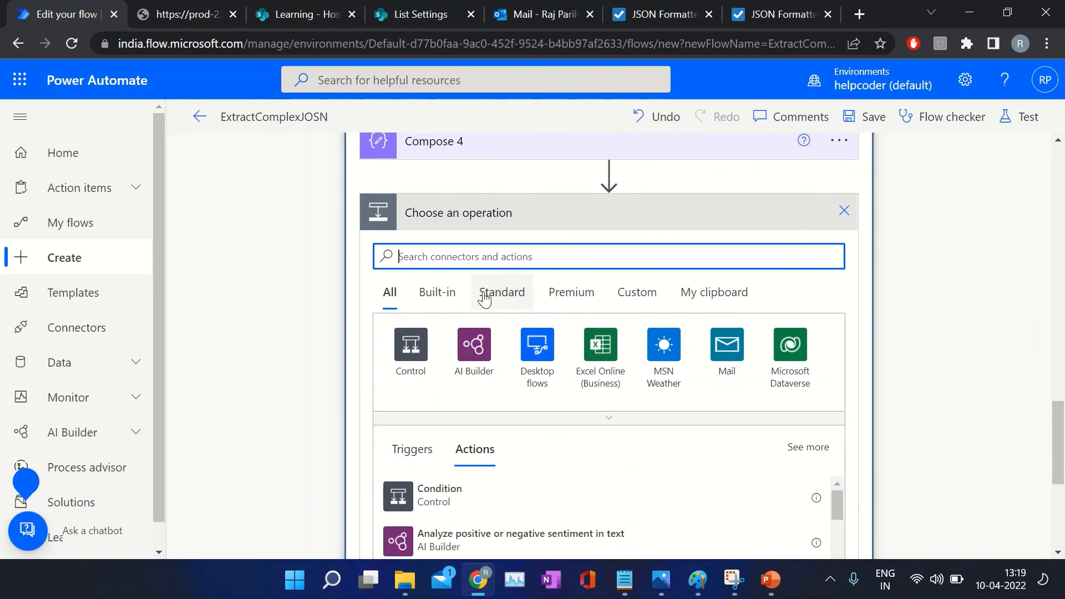
left_click(455, 257)
type("join")
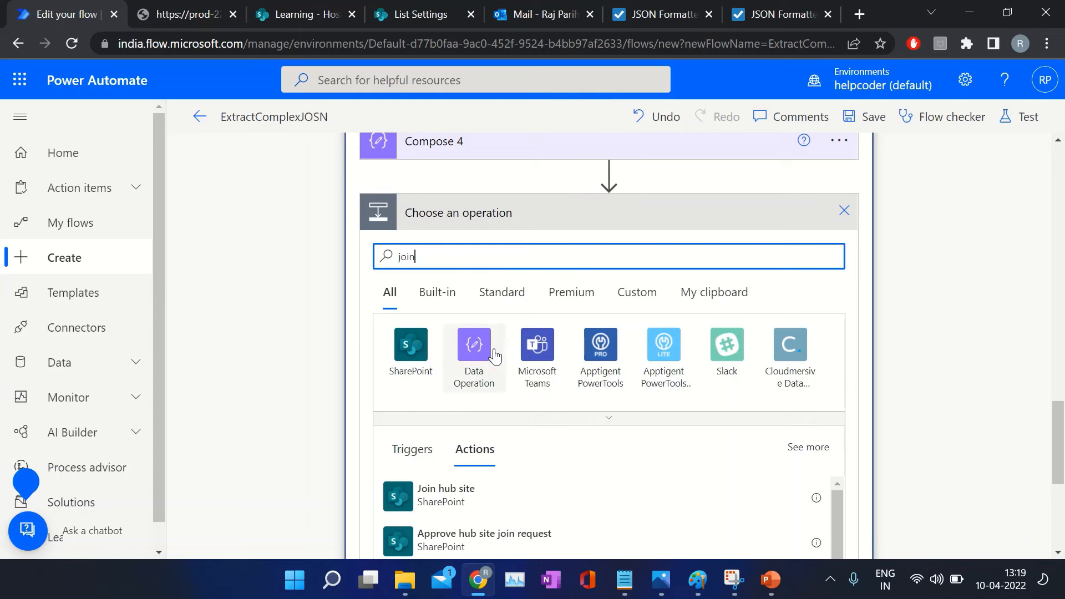
left_click(486, 360)
scroll(476, 388, "down", 2)
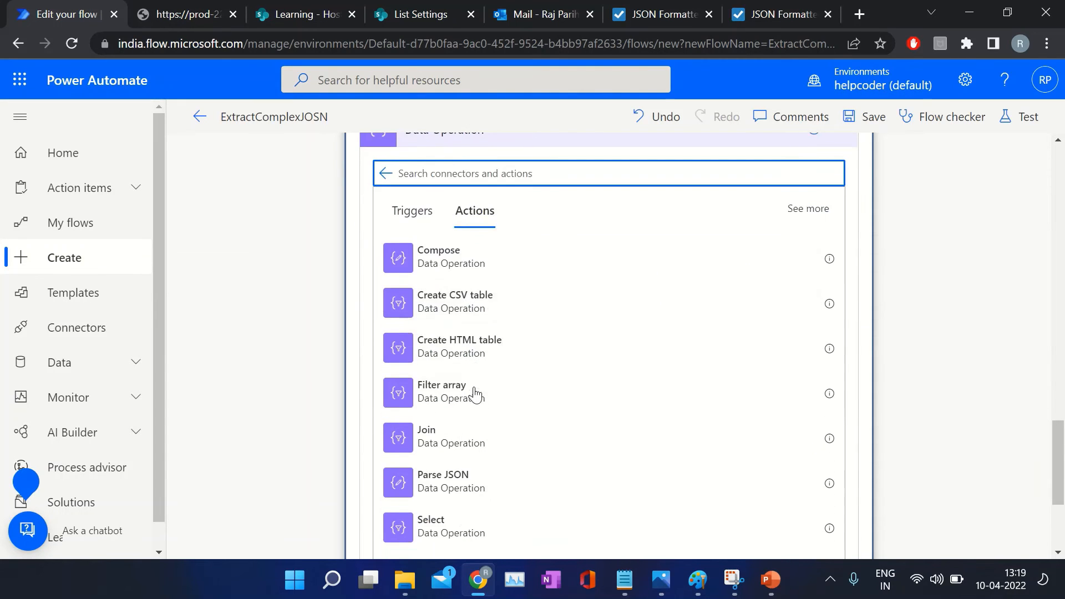
scroll(488, 364, "up", 2)
scroll(542, 352, "down", 3)
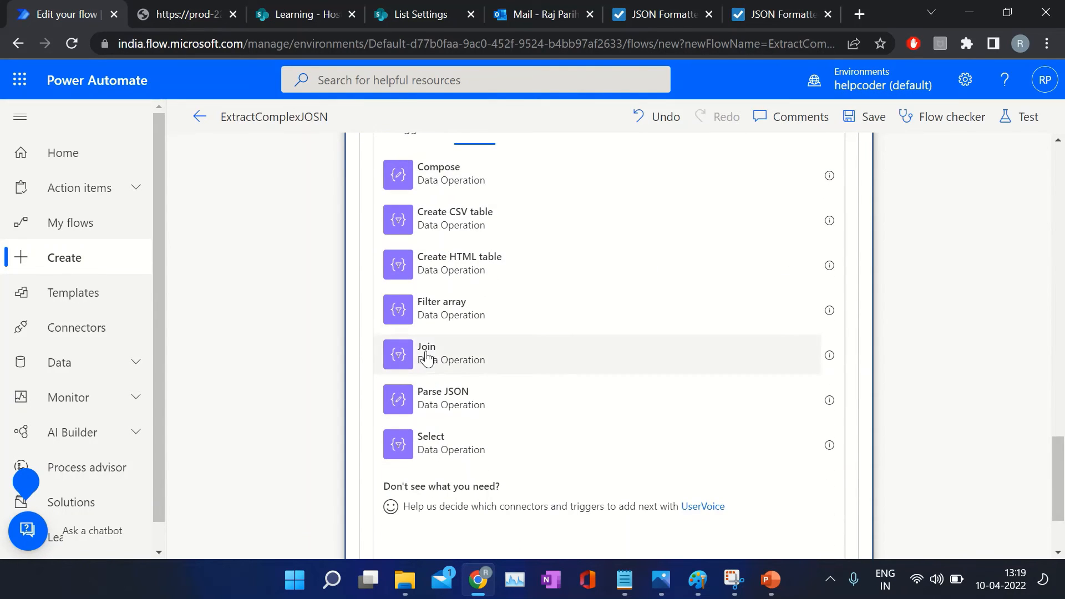
left_click(602, 362)
- Set the Join action to take Compose 4's Outputs and join them with a semicolon (;)
left_click(500, 324)
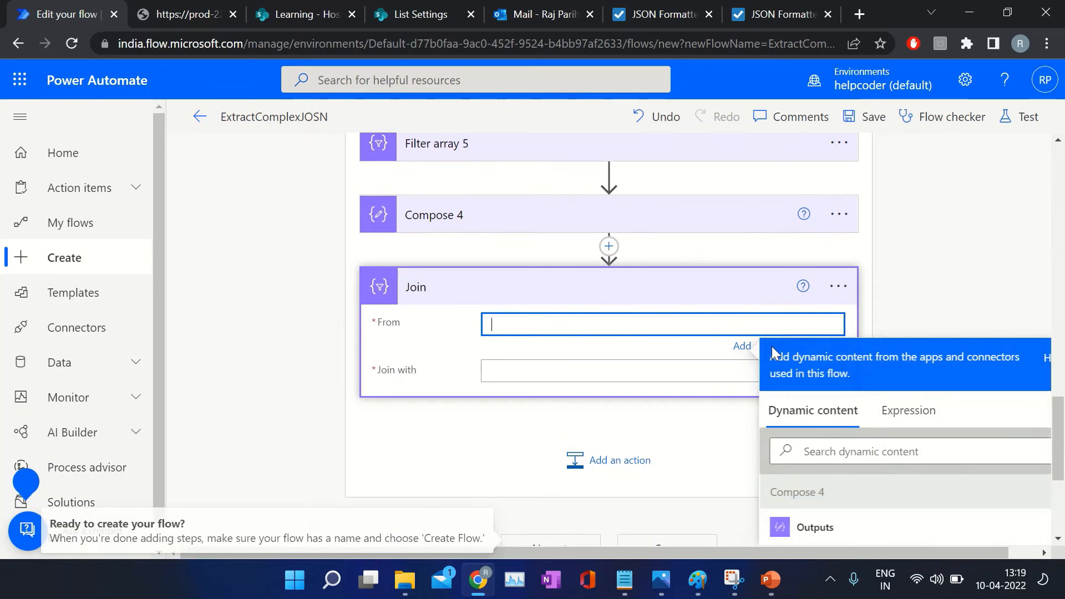
left_click(813, 527)
left_click(520, 373)
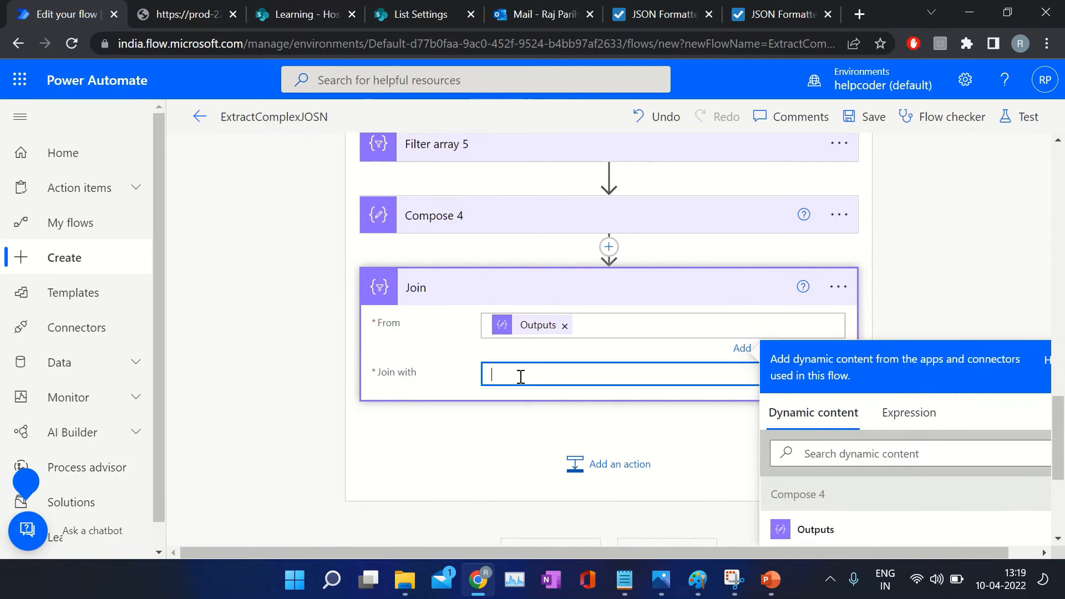
type(";")
left_click(611, 304)
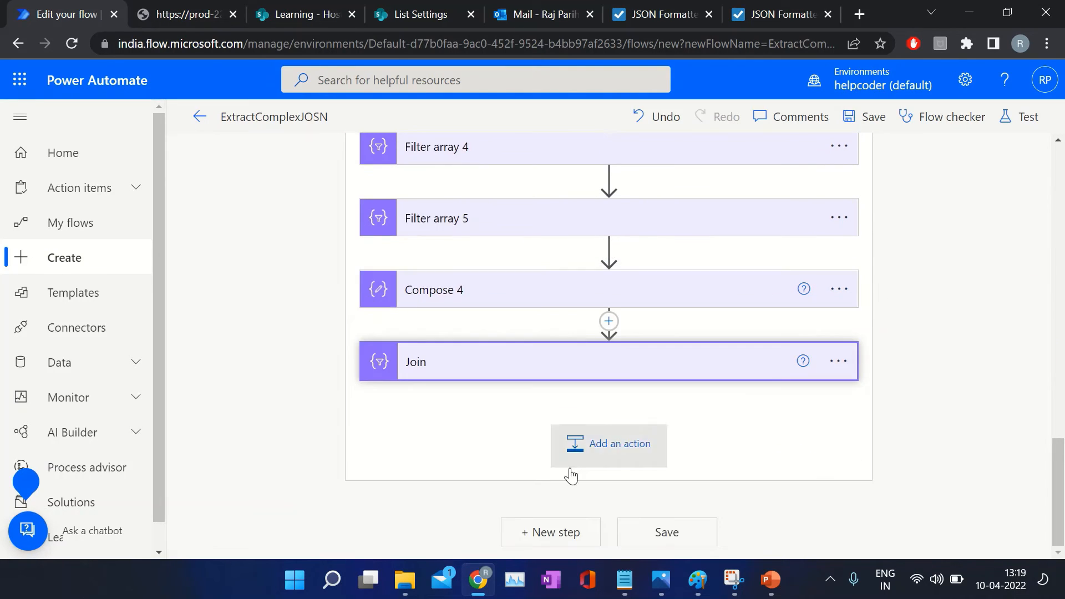
- Add an Office 365 Outlook Send an email (V2) action after Join inside the loop
left_click(607, 444)
type("se")
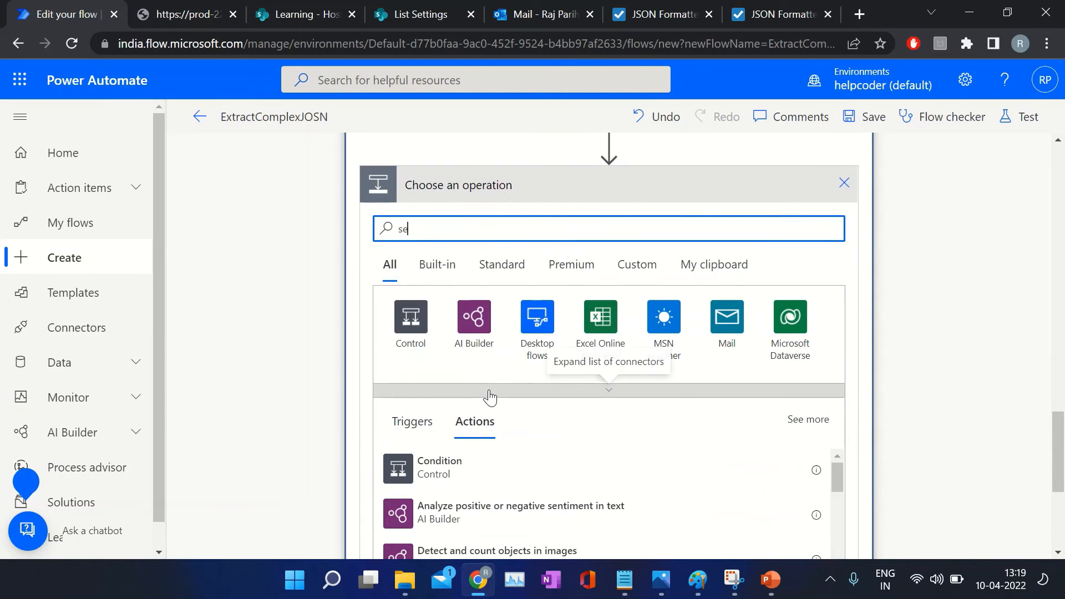
type("nd email")
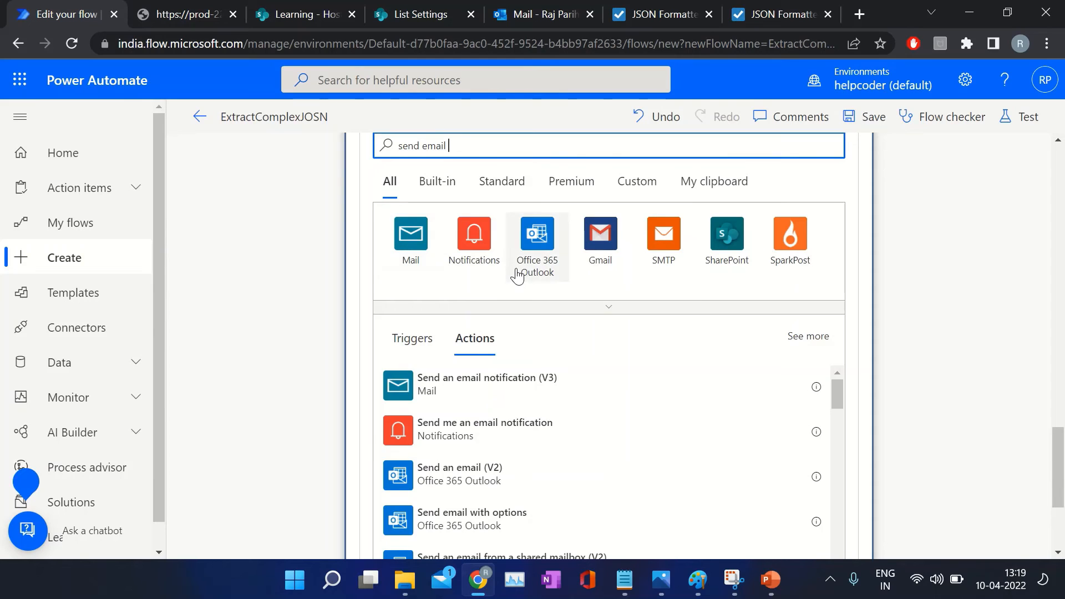
type(" v2")
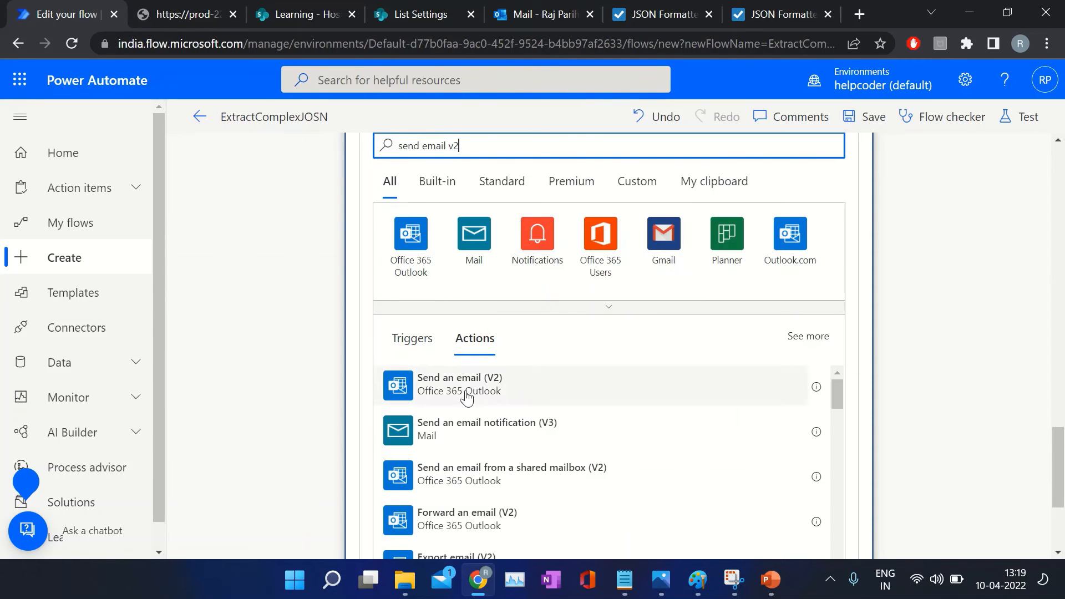
left_click(467, 397)
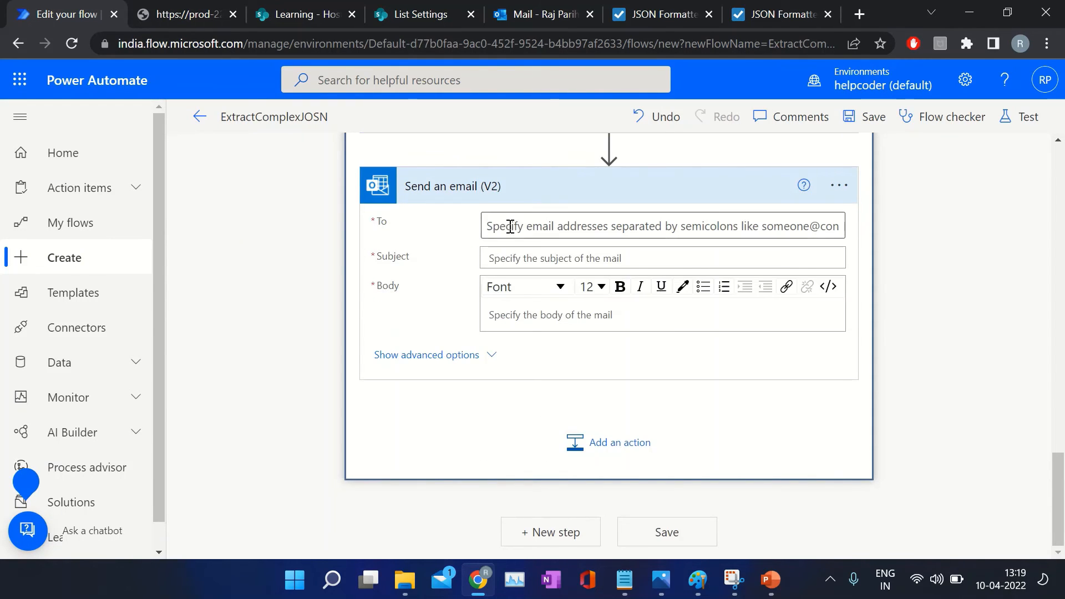
- Set the email's To recipient to the Apply to each loop's Current item as dynamic content
left_click(510, 227)
left_click(611, 252)
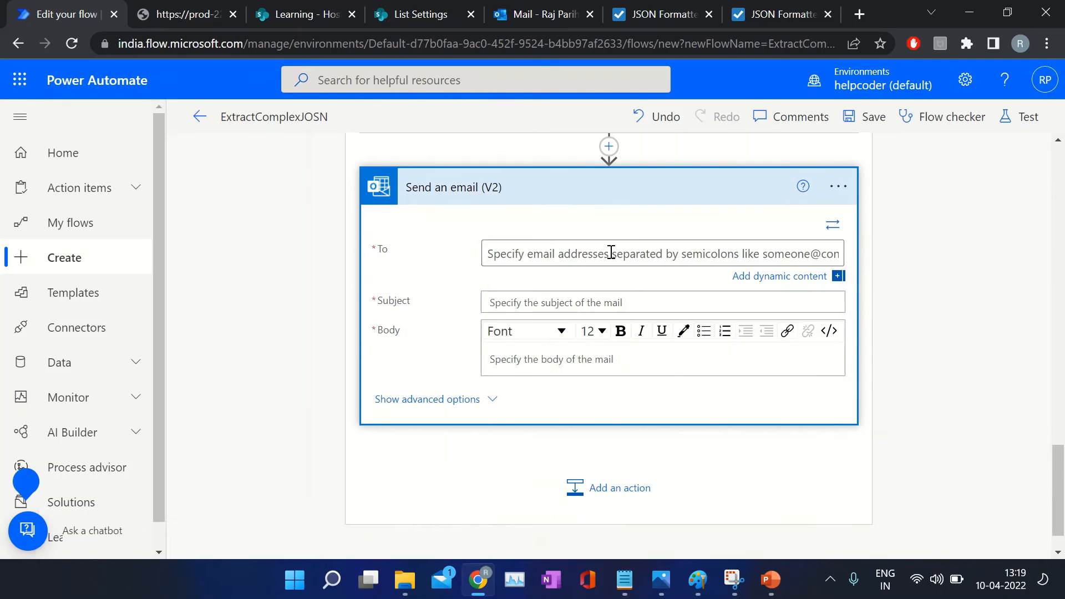
left_click(611, 252)
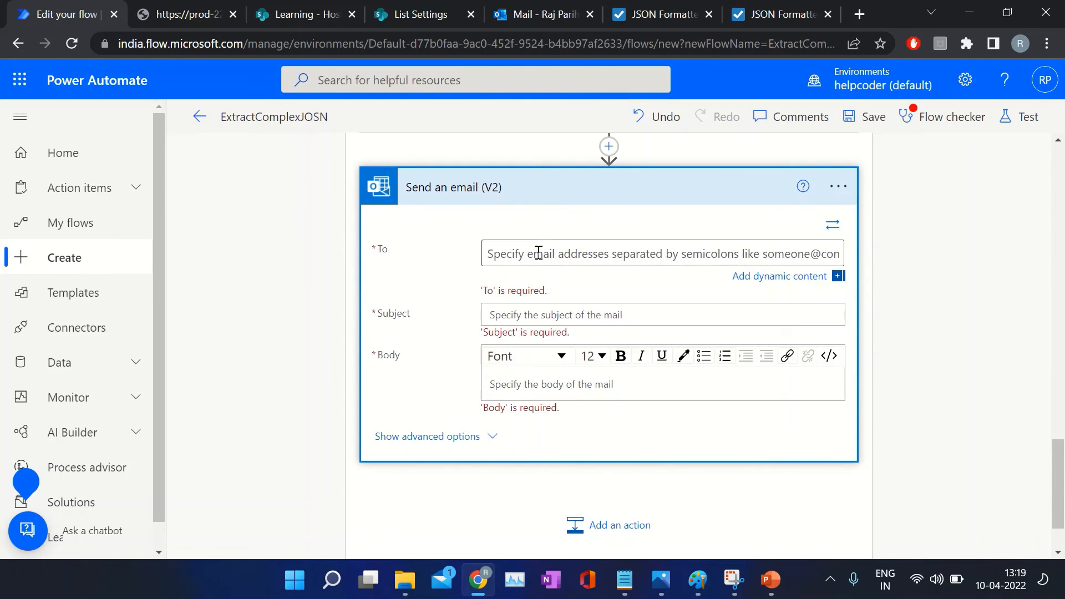
left_click(799, 275)
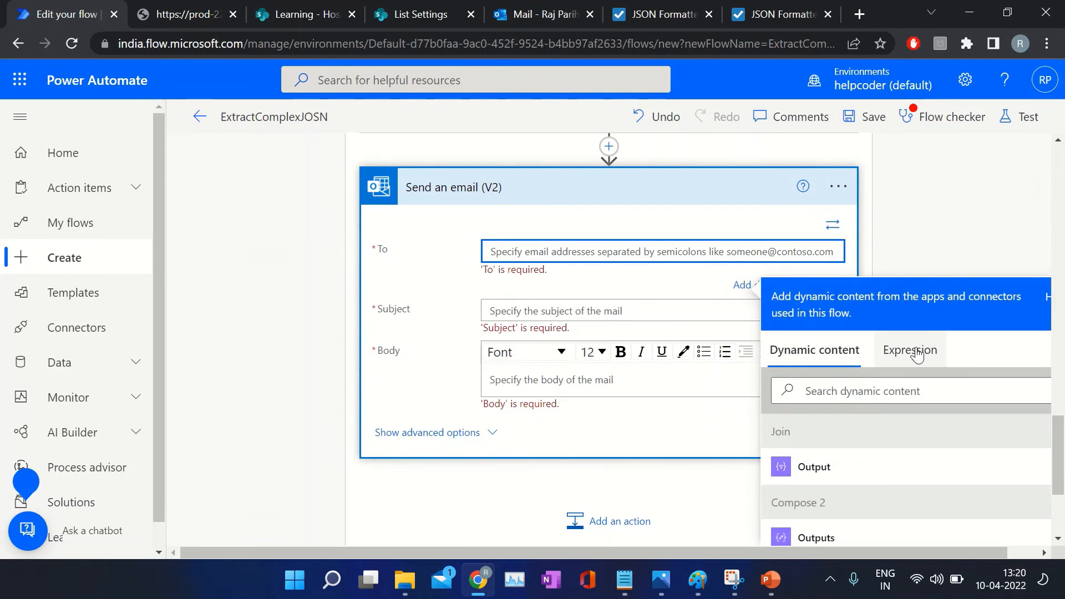
left_click_drag(1058, 436, 1058, 525)
scroll(954, 416, "down", 10)
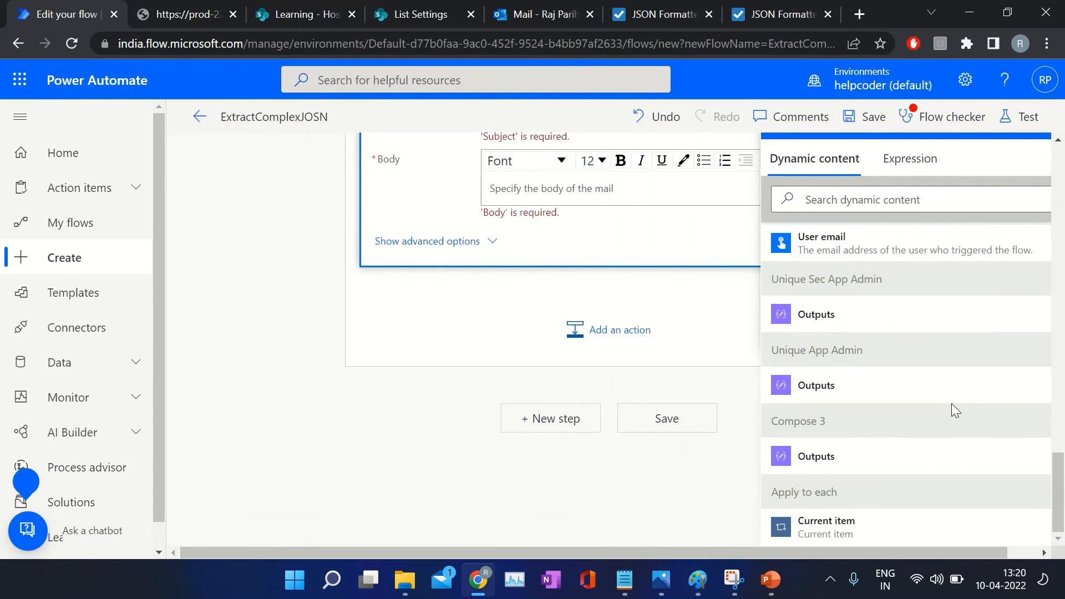
left_click_drag(857, 554, 890, 554)
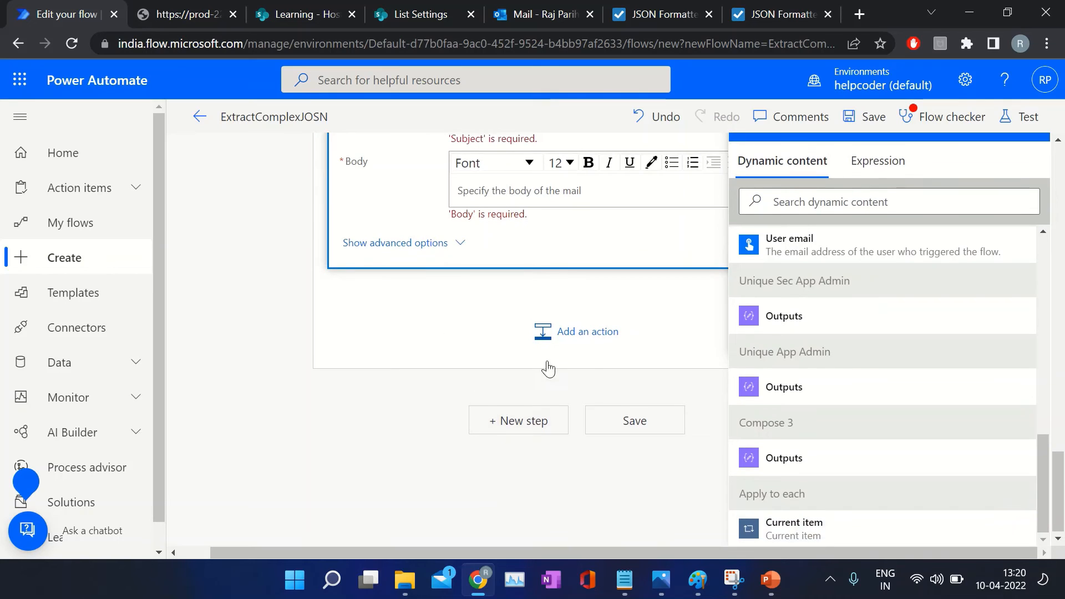
scroll(386, 364, "up", 4)
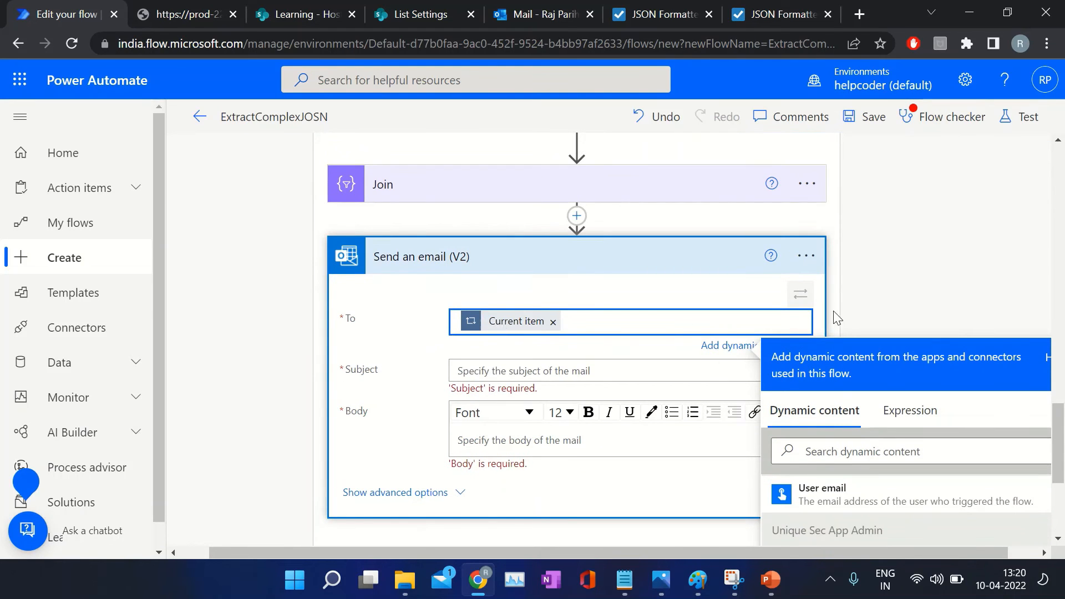
left_click(912, 271)
left_click_drag(1058, 466, 1056, 213)
scroll(1055, 213, "down", 3)
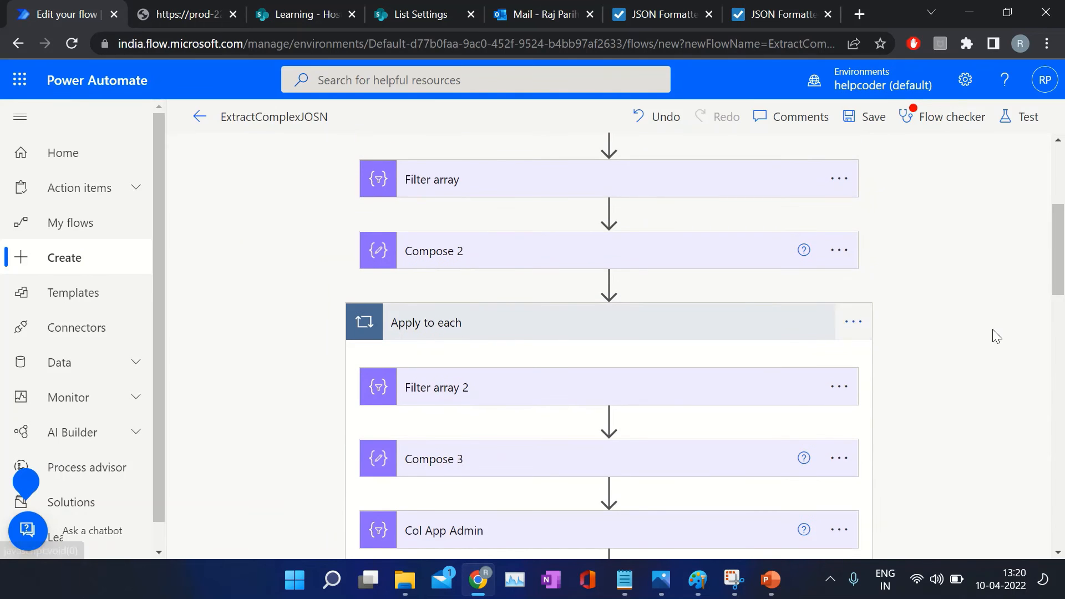
scroll(1052, 262, "down", 15)
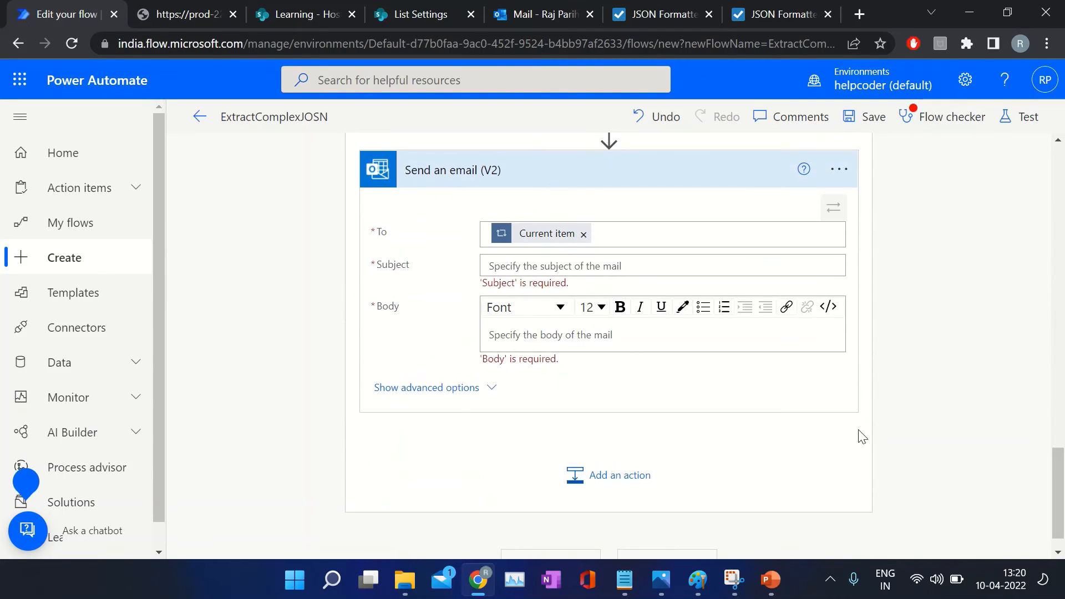
- Show the Send an email (V2) action's advanced options and set CC to the Join action's Output as dynamic content
left_click(507, 270)
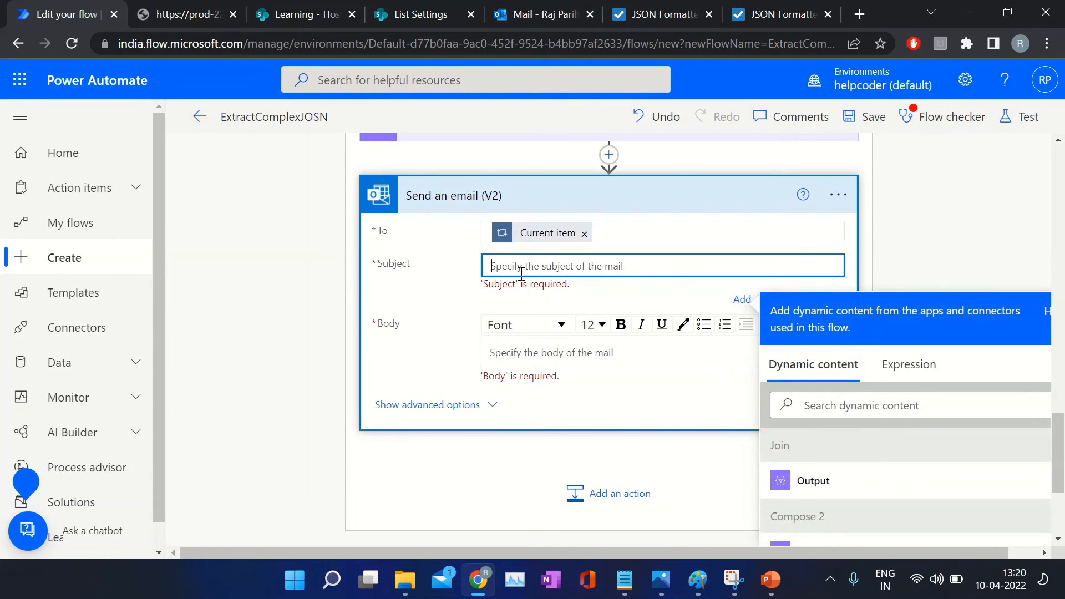
left_click(450, 405)
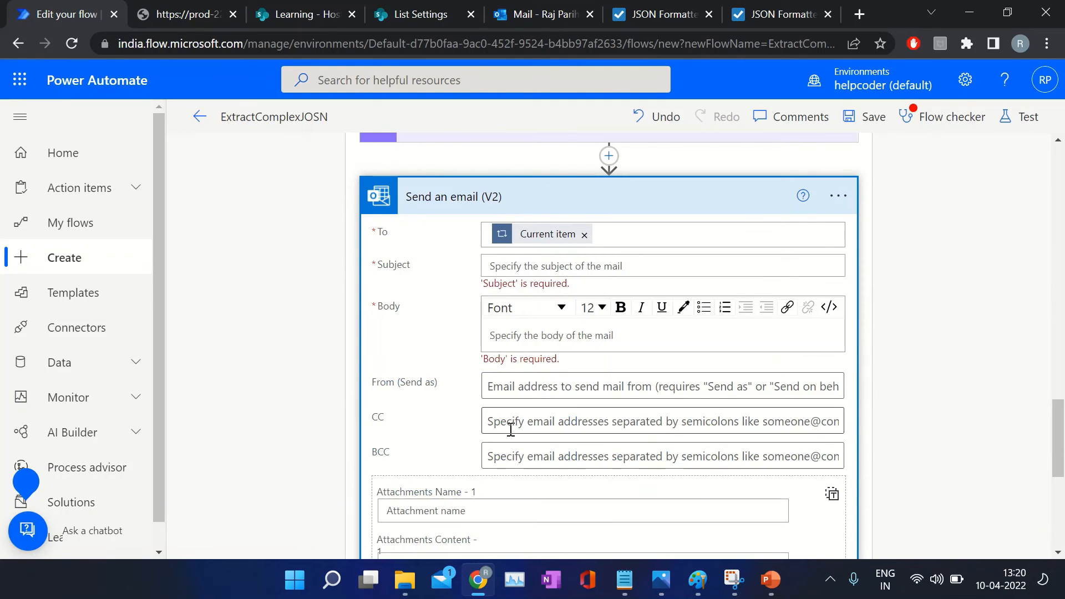
left_click(562, 427)
left_click(447, 405)
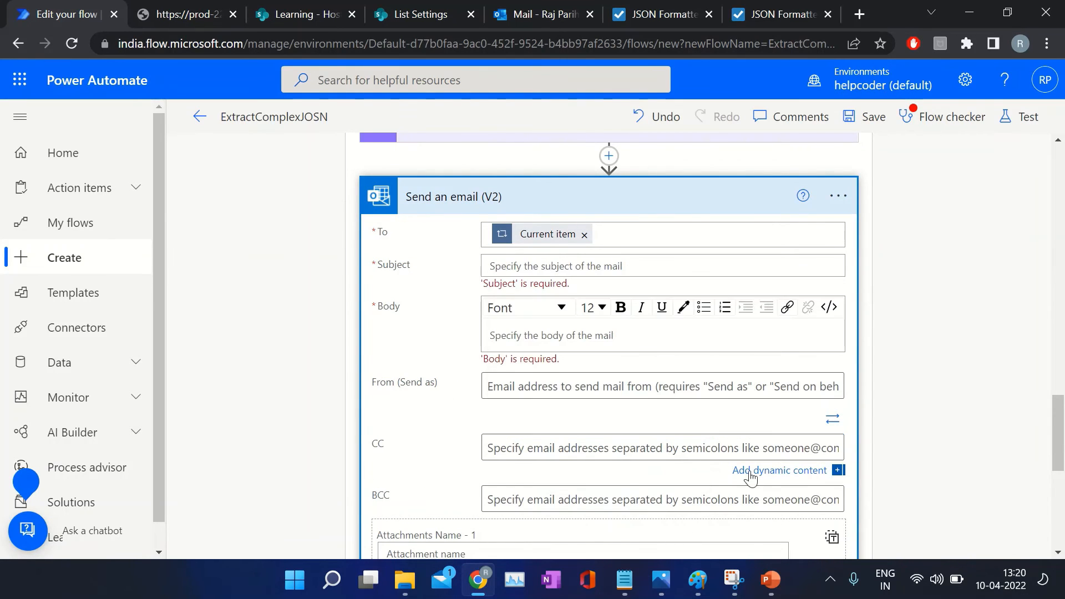
left_click(824, 473)
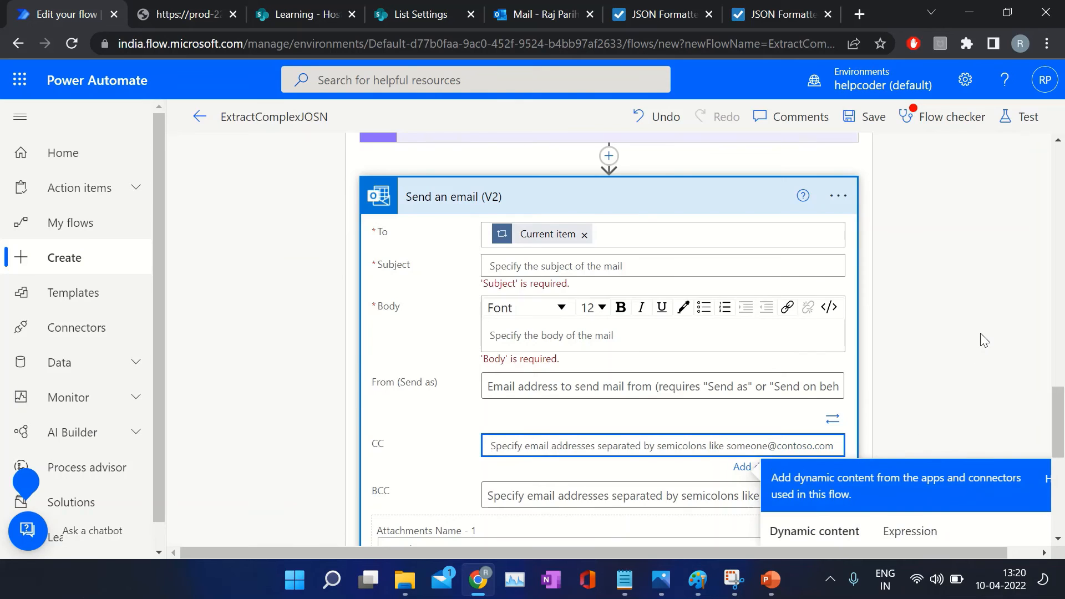
scroll(984, 340, "down", 4)
scroll(586, 309, "up", 7)
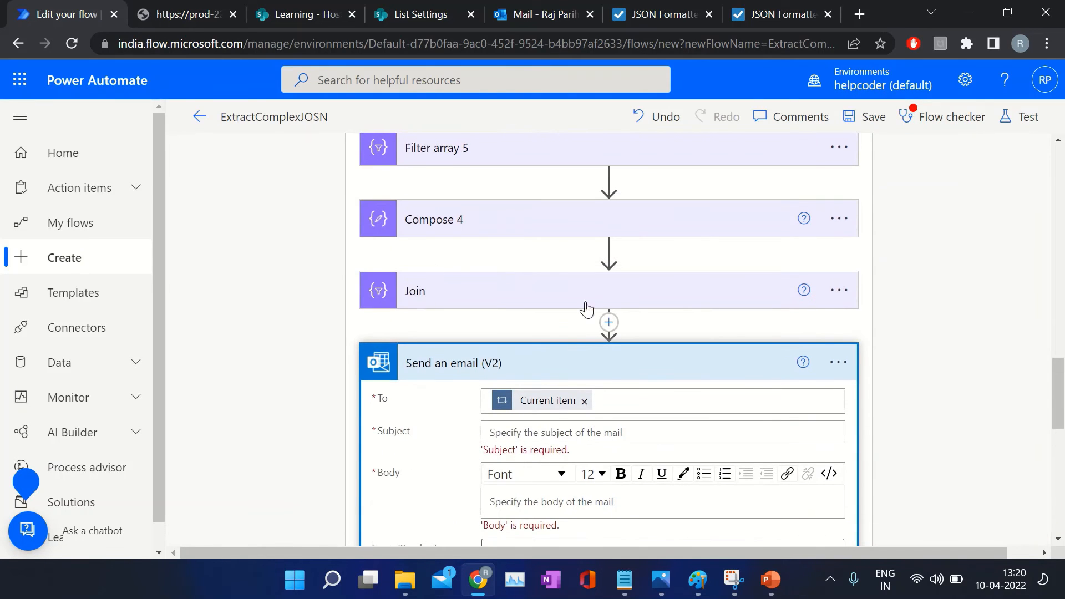
scroll(964, 362, "down", 6)
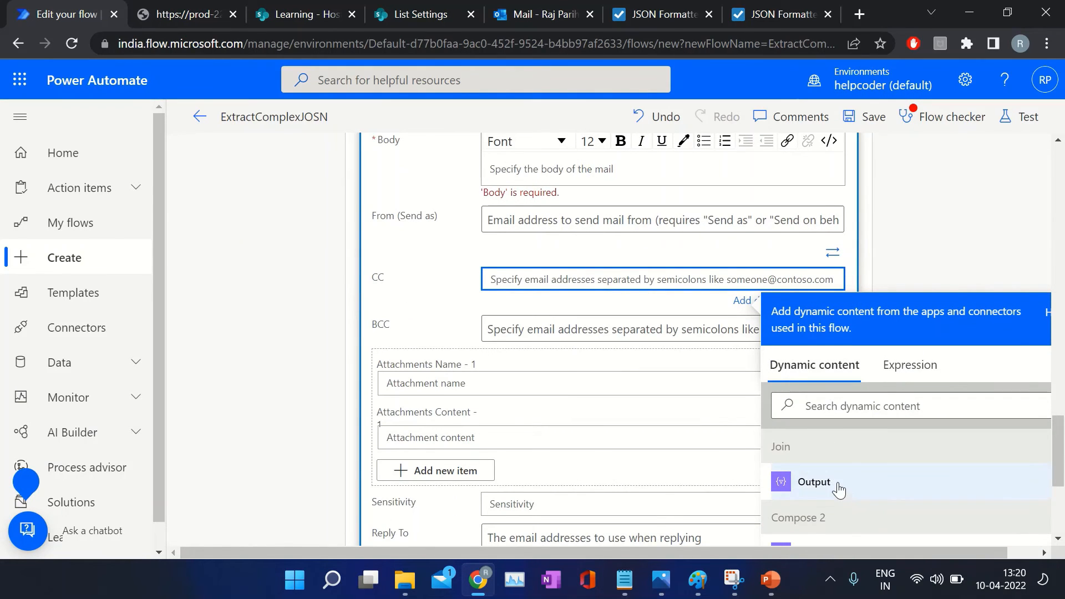
left_click(839, 489)
left_click(461, 288)
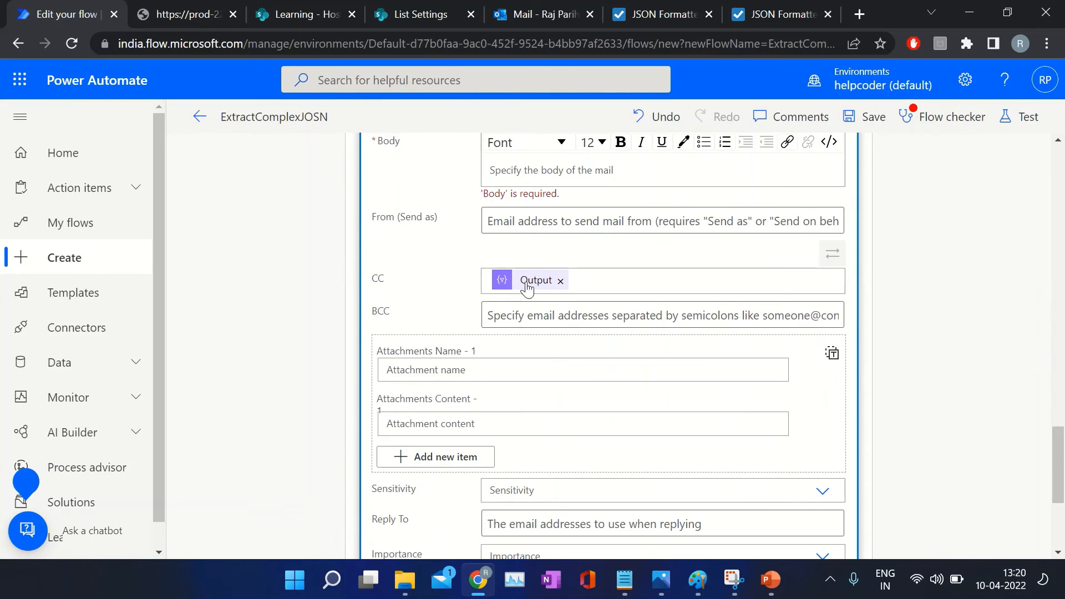
scroll(451, 293, "up", 1)
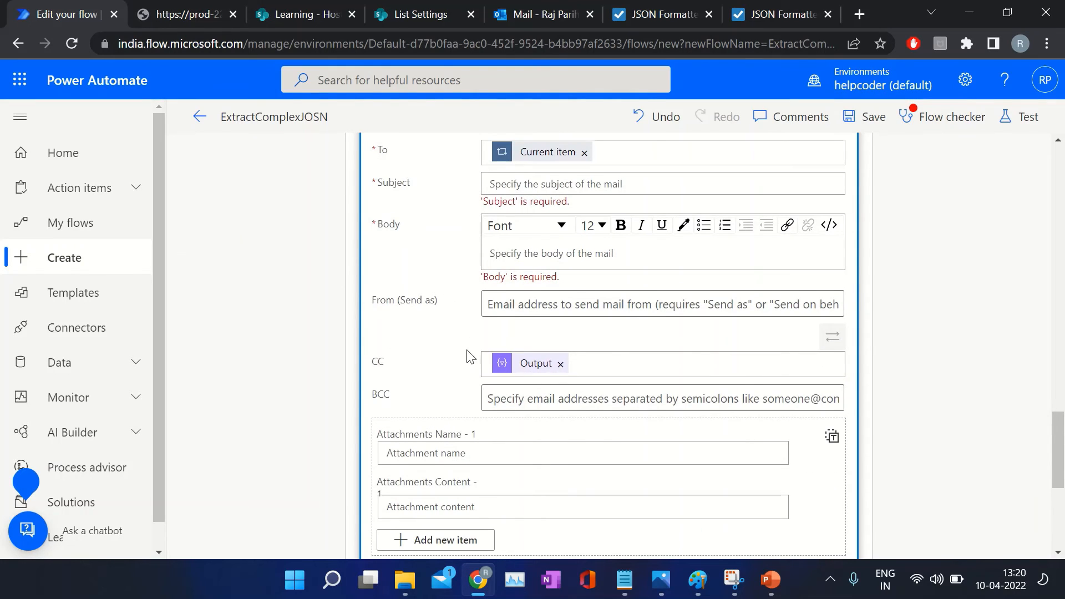
scroll(471, 357, "up", 1)
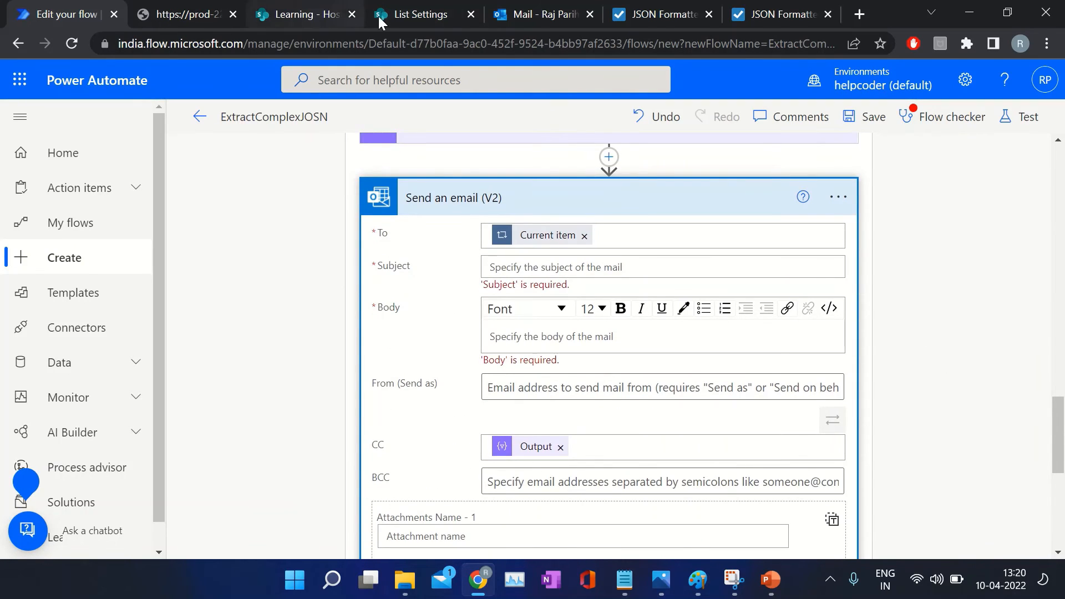
- Check the admin and owner columns in the SharePoint Hosted Application list, and set the email's subject to "Annual Review Process"
left_click(315, 12)
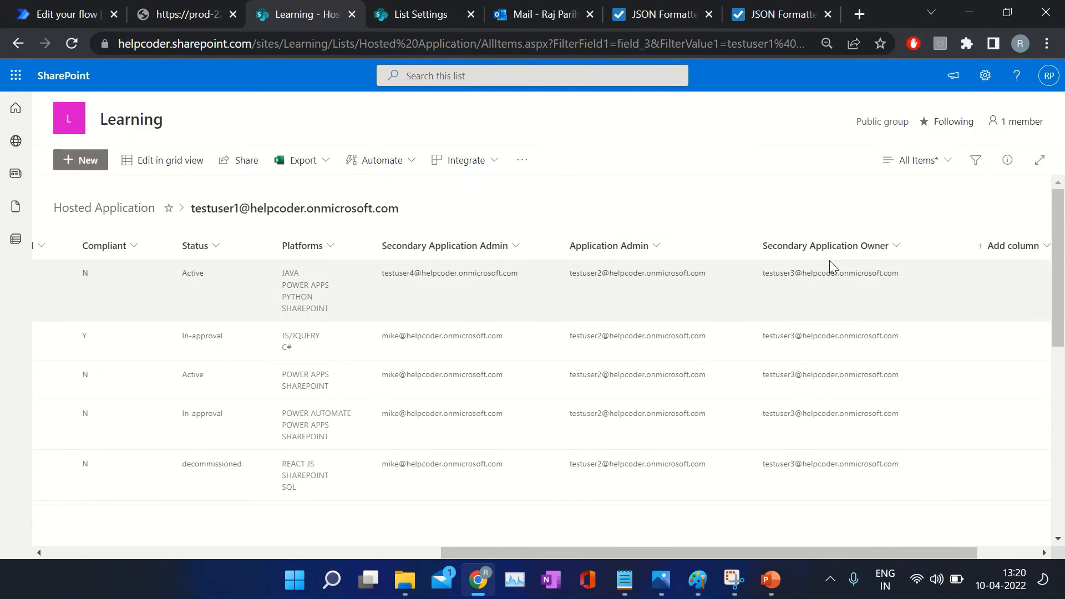
left_click(95, 15)
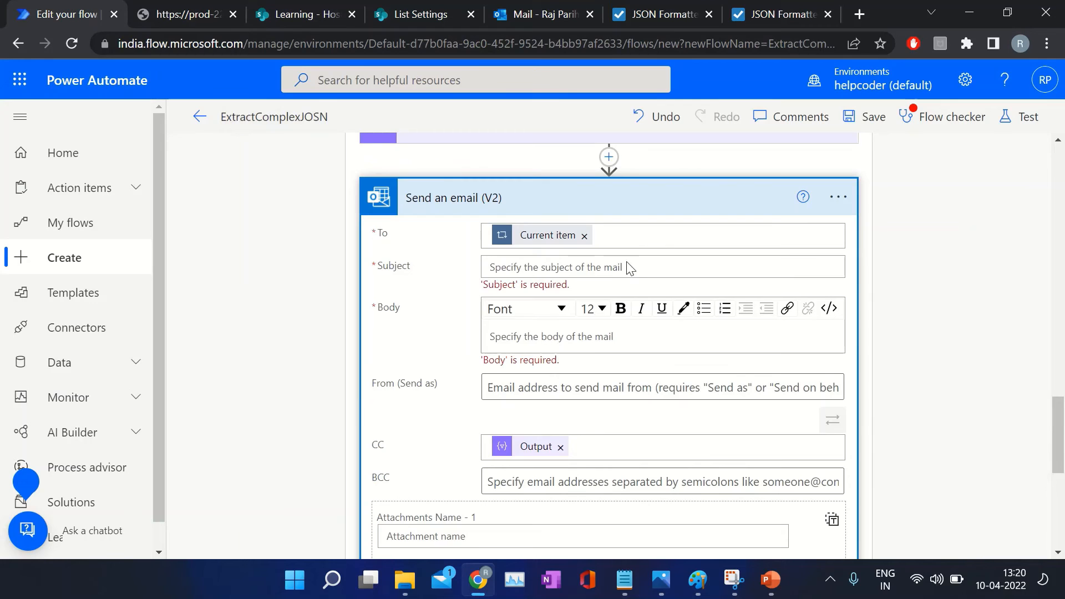
left_click(541, 272)
type("A")
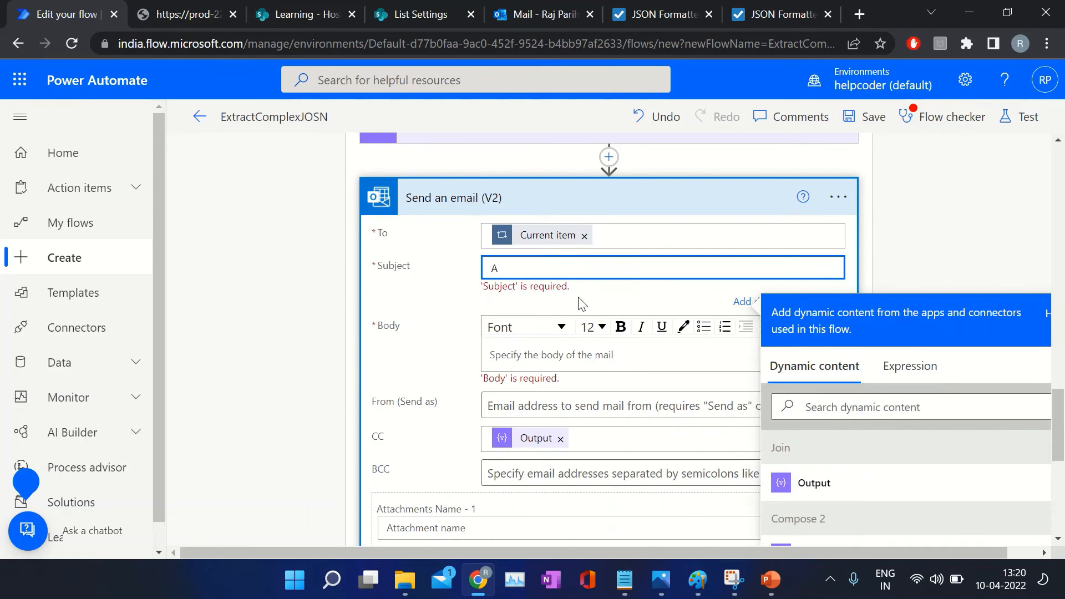
type("nnual Re")
type("view Process")
- Start the email body with the greeting "Hi App Owners," and leave a line for the message
left_click(496, 350)
type("Hi ")
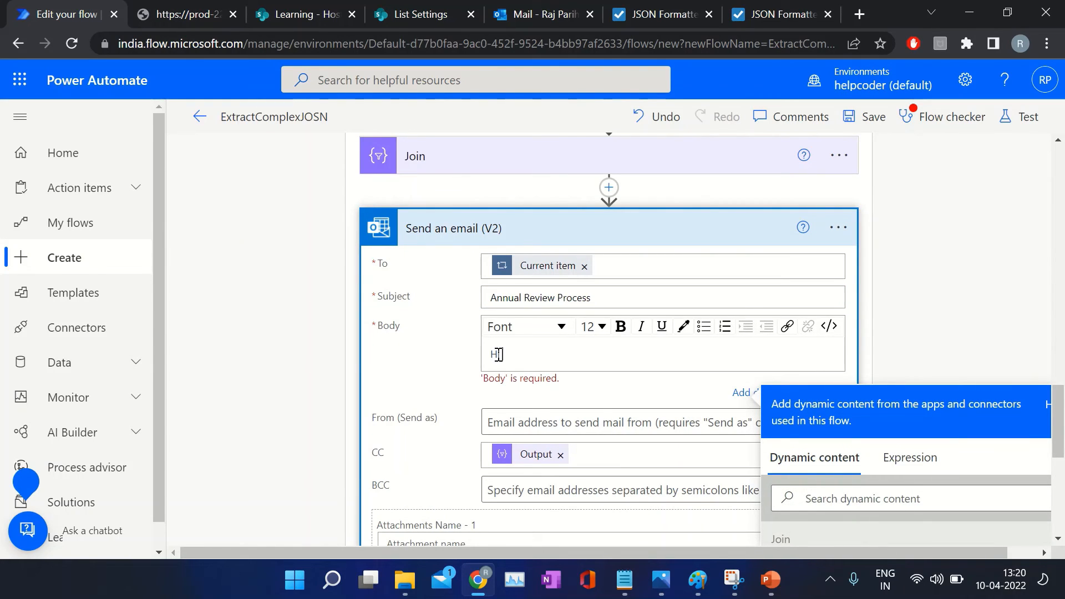
type("App Owners,")
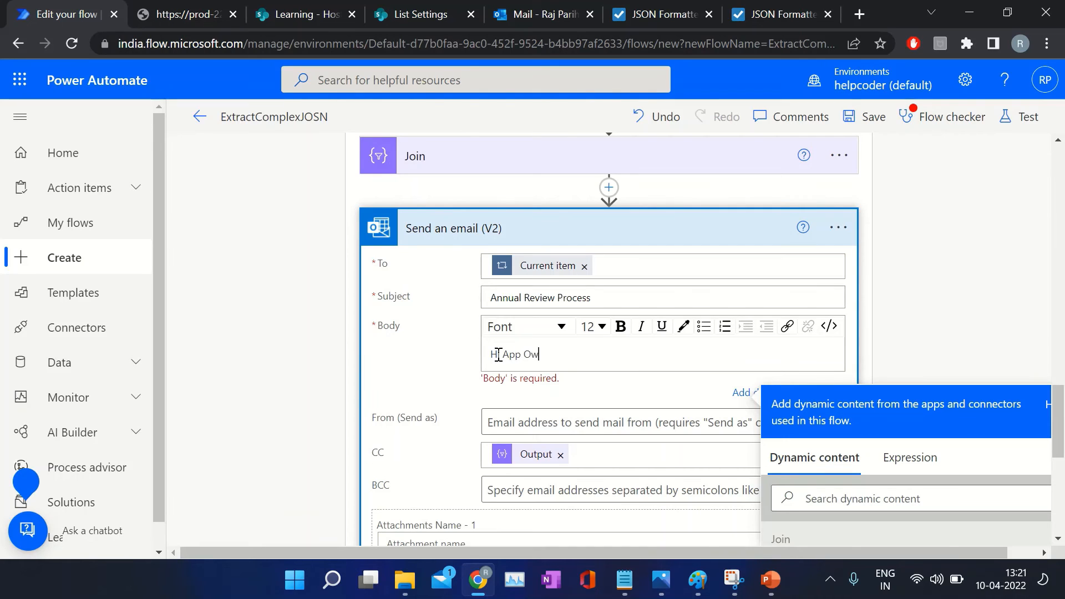
key("Return")
key("Return")
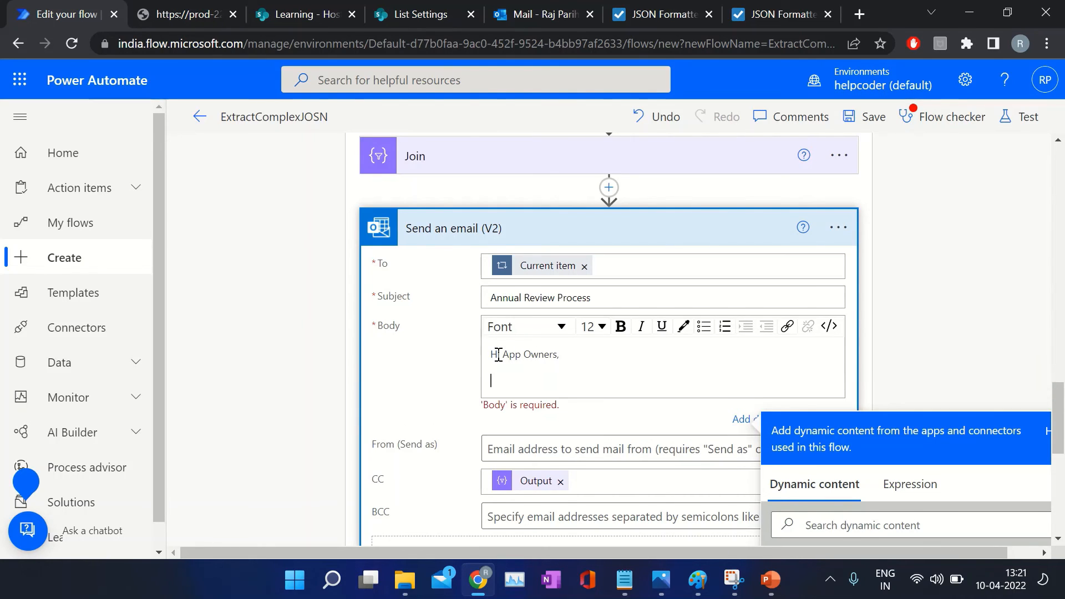
- Write the body message "Application Audit has been intiated, kindly review your hosted application and if requrired update the details."
type("Applicati")
type("on Audit has be")
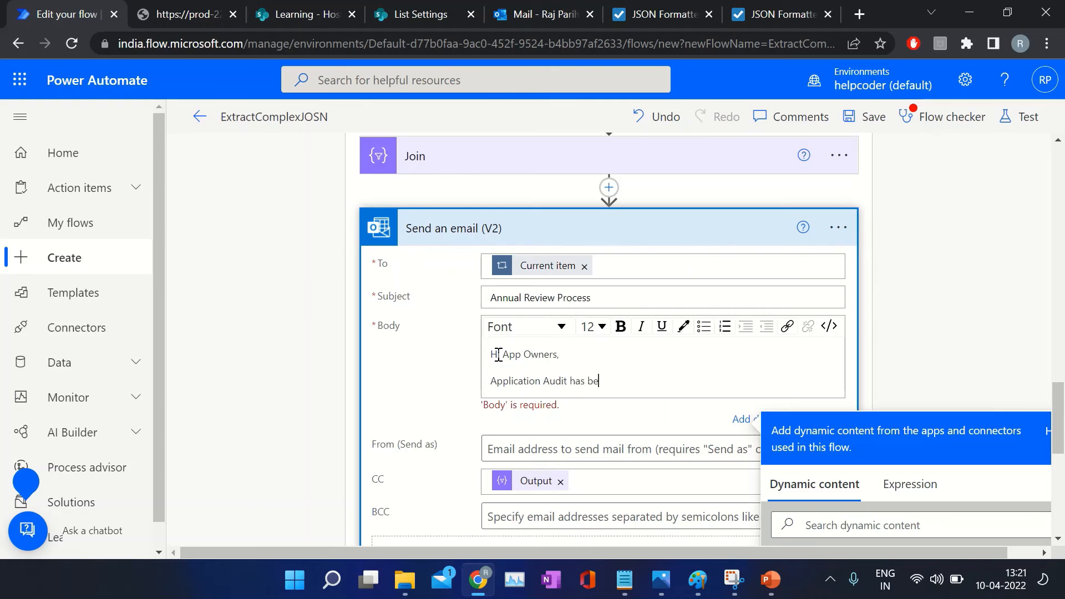
type("en intiated , kindly re")
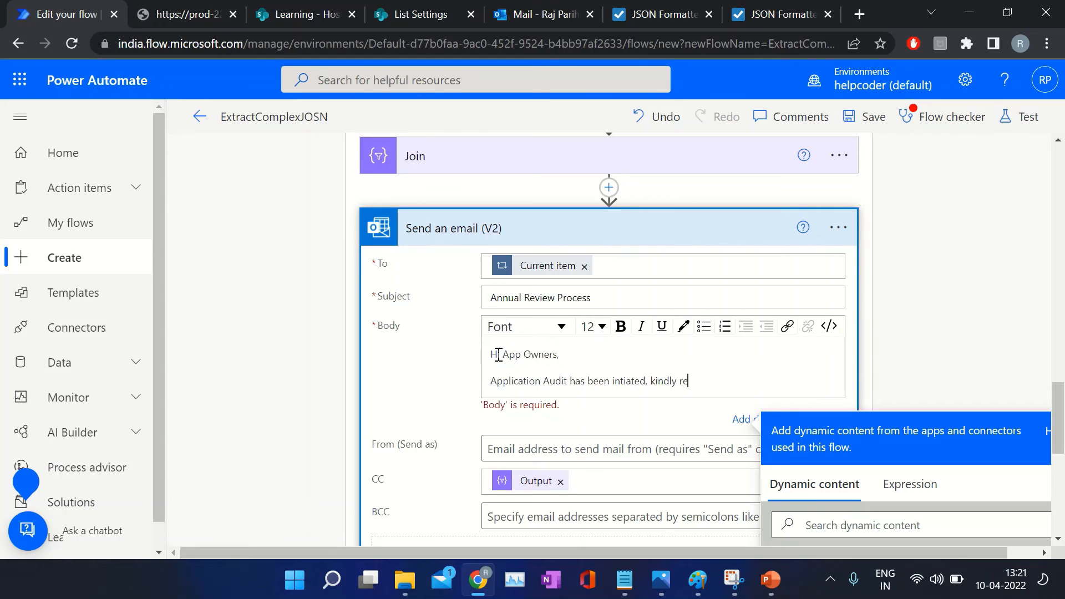
type("view your hosted application")
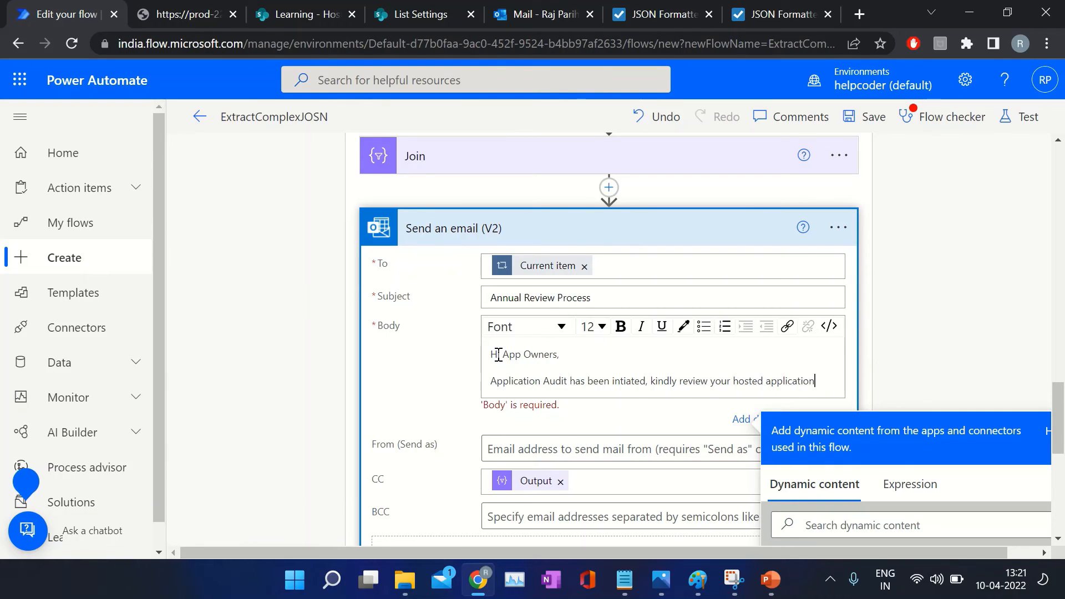
type(" and if requr")
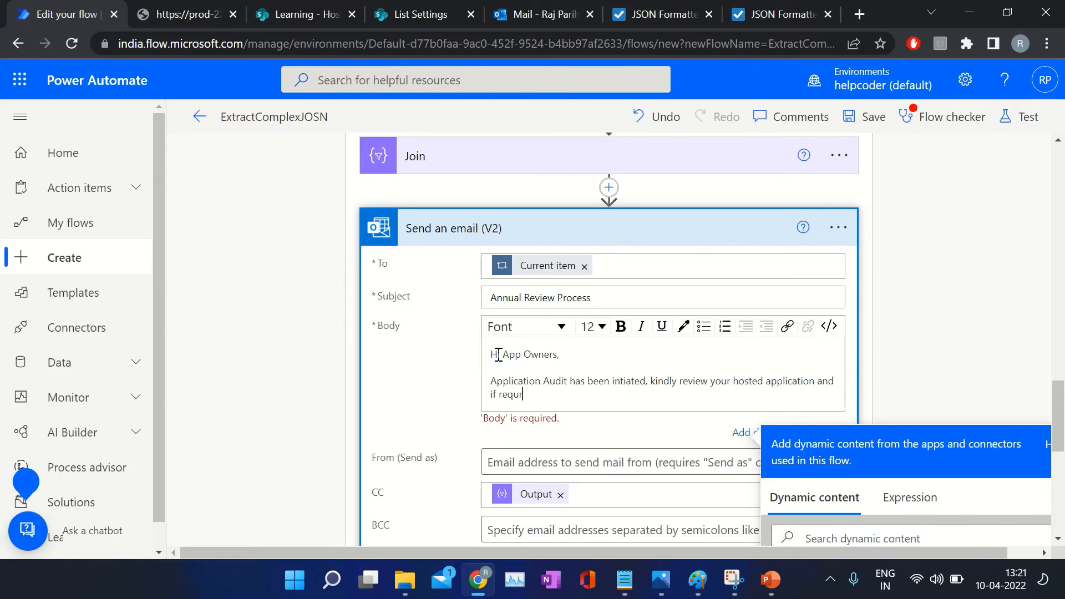
type("ired update the details.")
- Close the email body with "Thanks!" in a new paragraph below the message
key("Return")
key("Return")
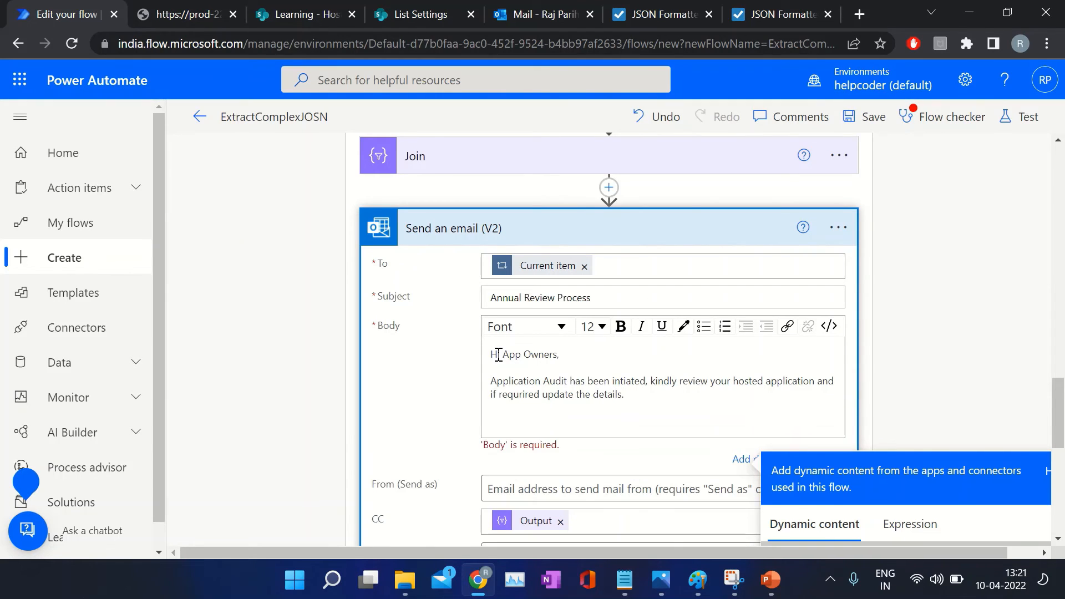
type("Thanks!")
left_click(987, 278)
scroll(913, 361, "down", 5)
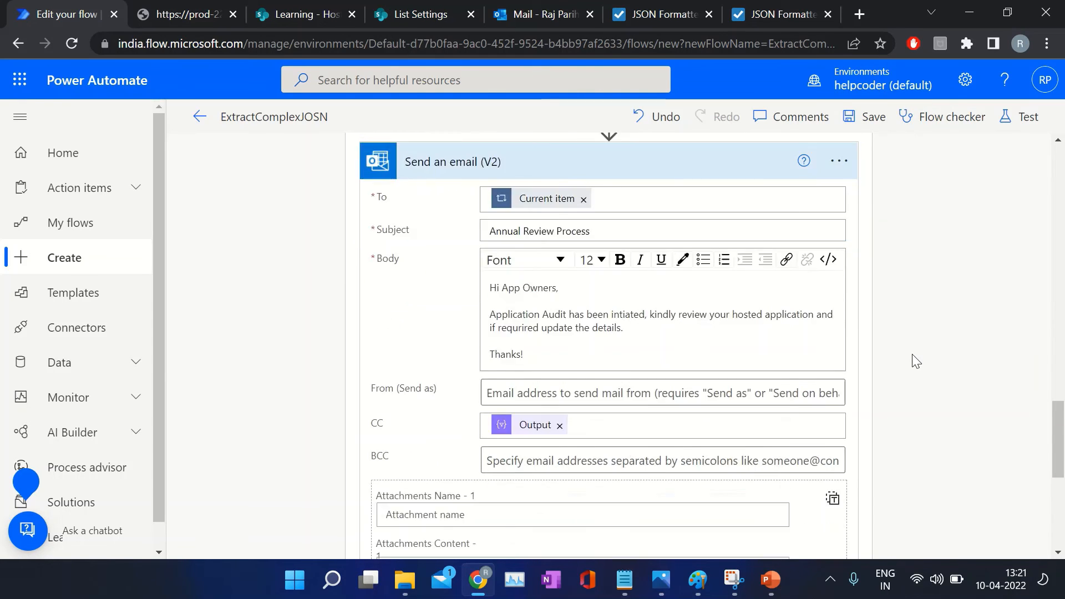
- Save the ExtractComplexJOSN flow and run it as a manual test using the SharePoint and Office 365 Outlook connections
scroll(941, 372, "up", 8)
left_click(1021, 116)
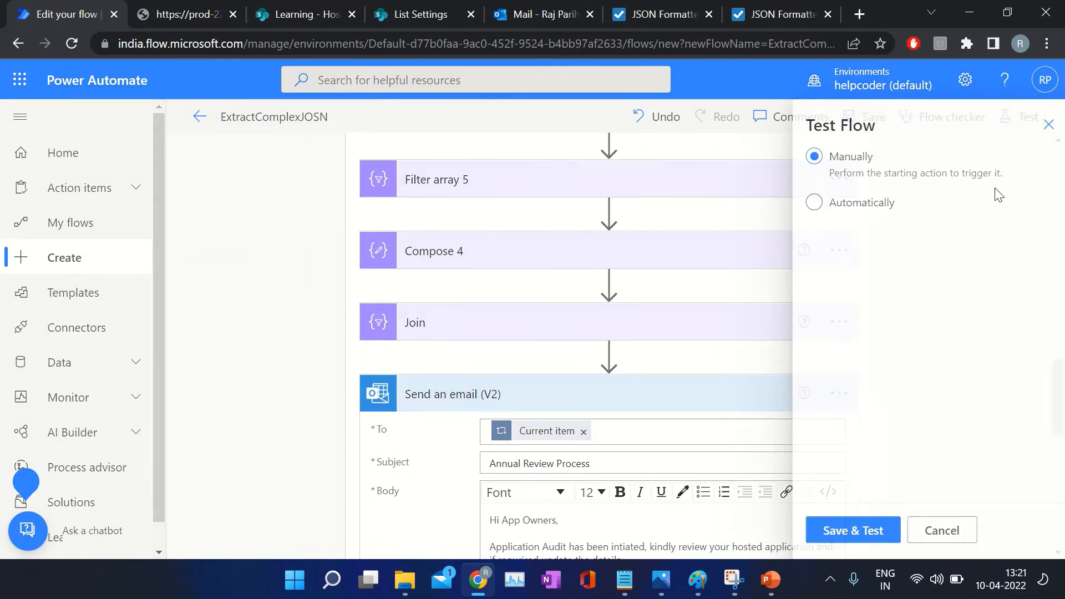
left_click(838, 531)
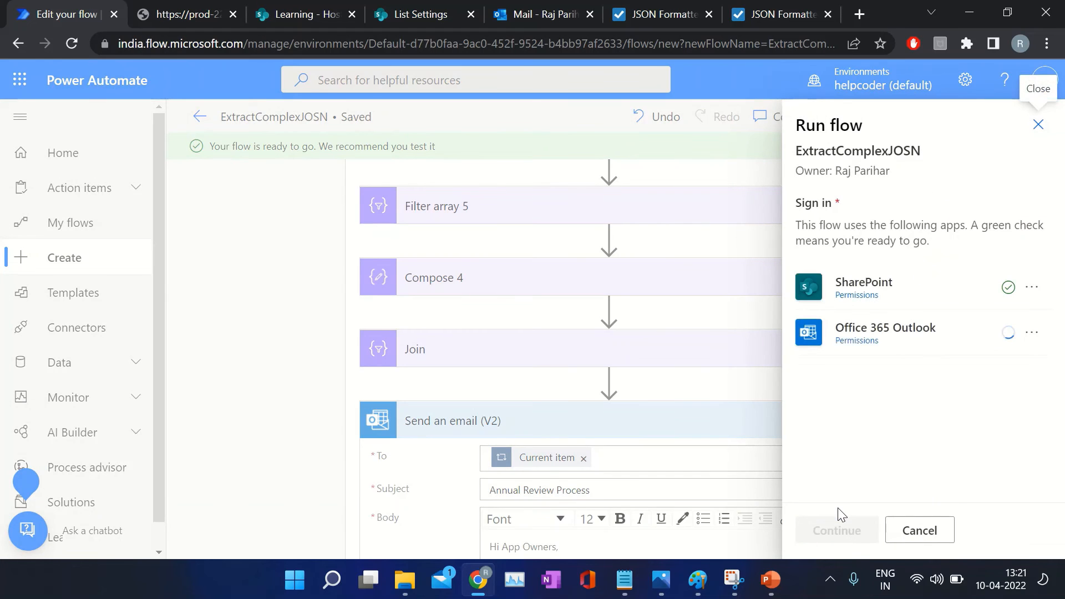
left_click(830, 535)
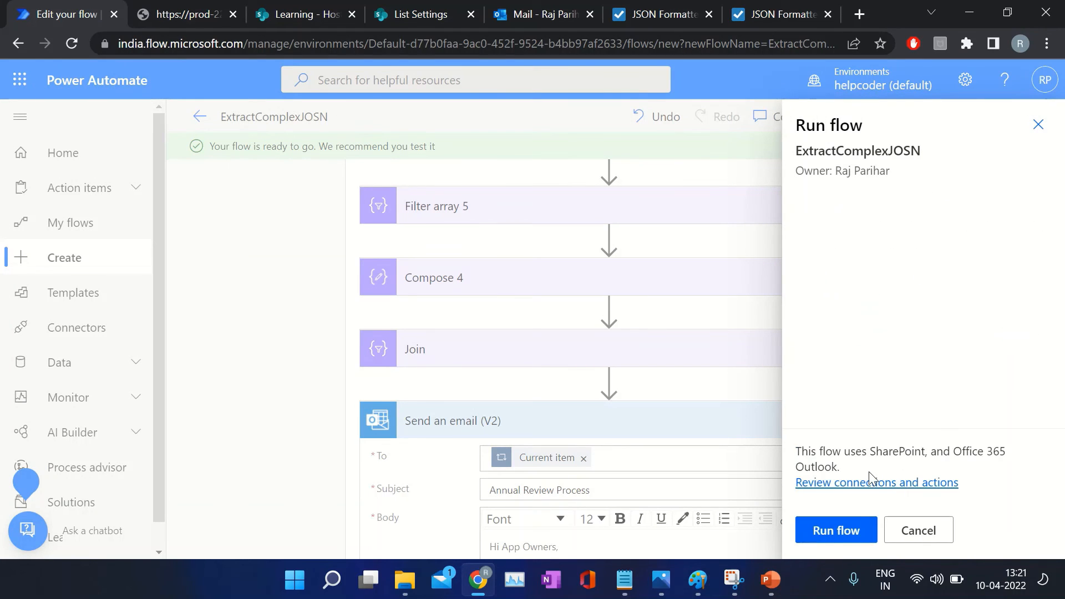
left_click(841, 532)
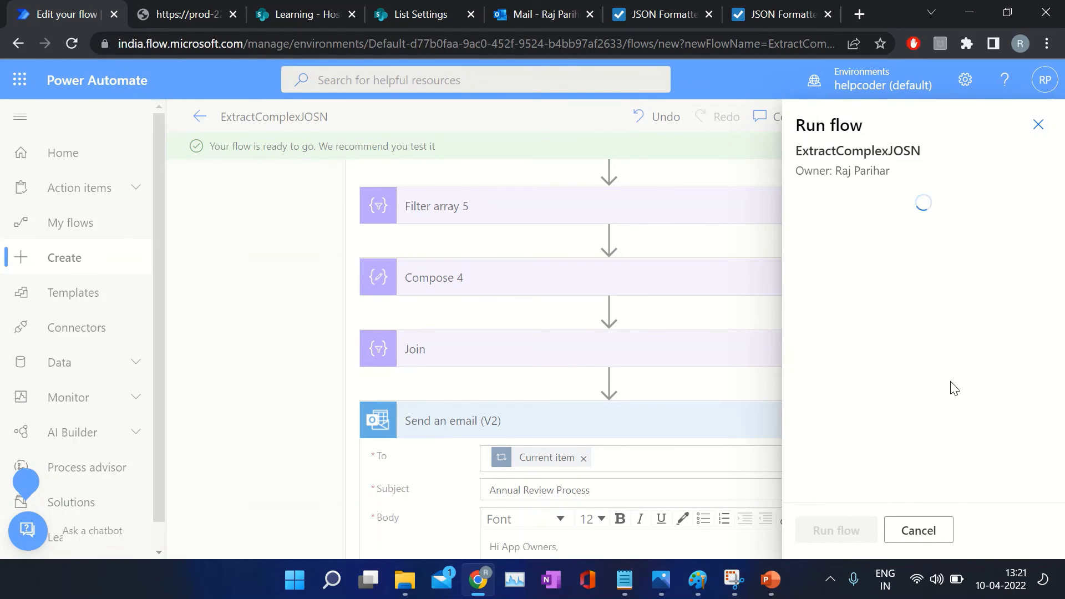
left_click(828, 532)
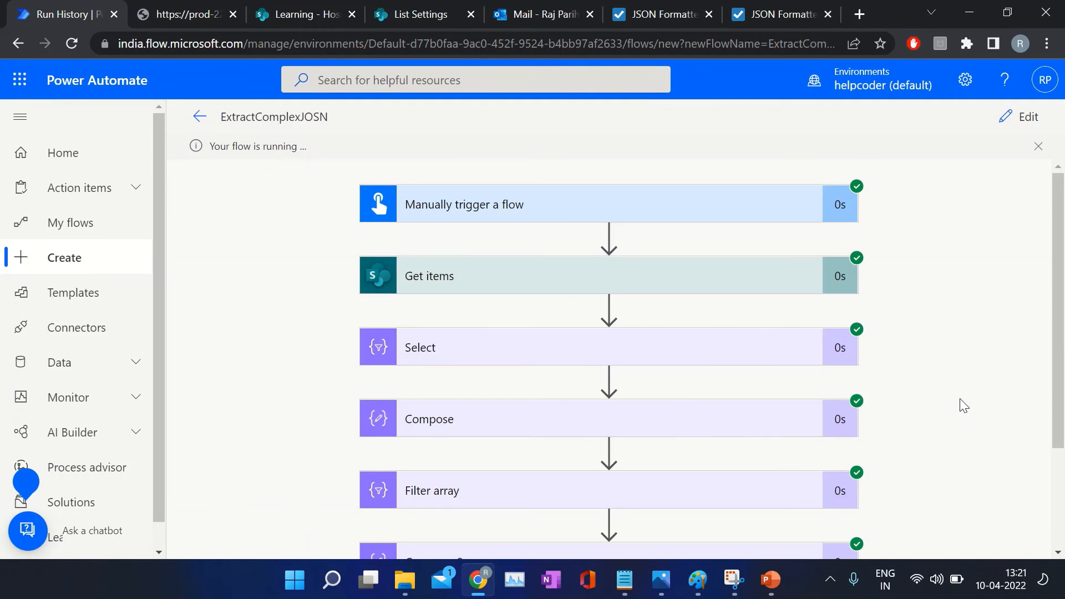
- Expand the Apply to each loop in the test run and examine the status of every action through Send an email (V2)
left_click_drag(1060, 331, 1062, 541)
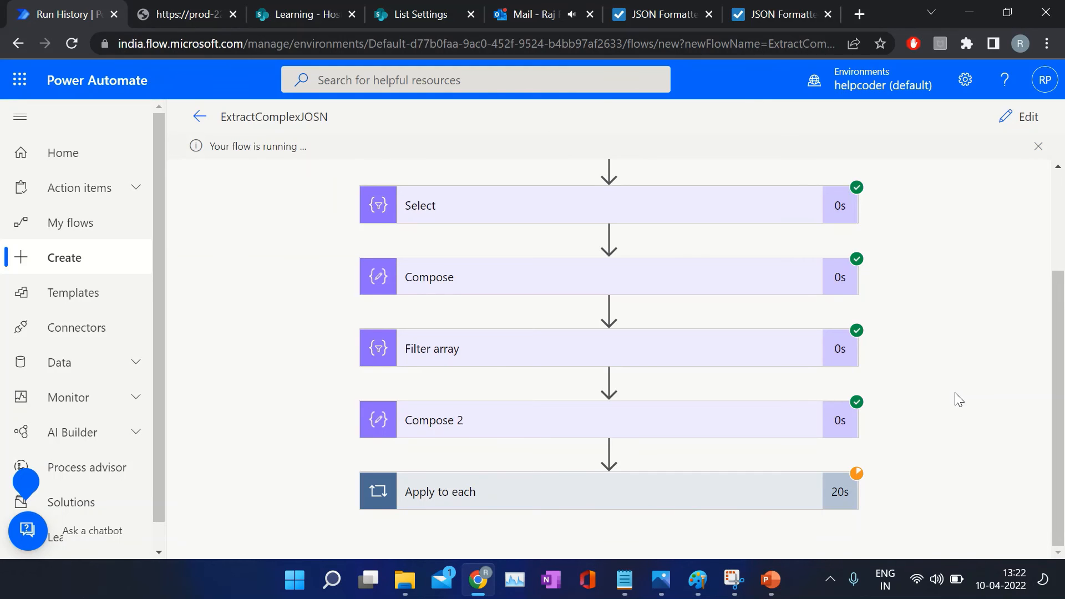
left_click(574, 511)
scroll(906, 362, "down", 6)
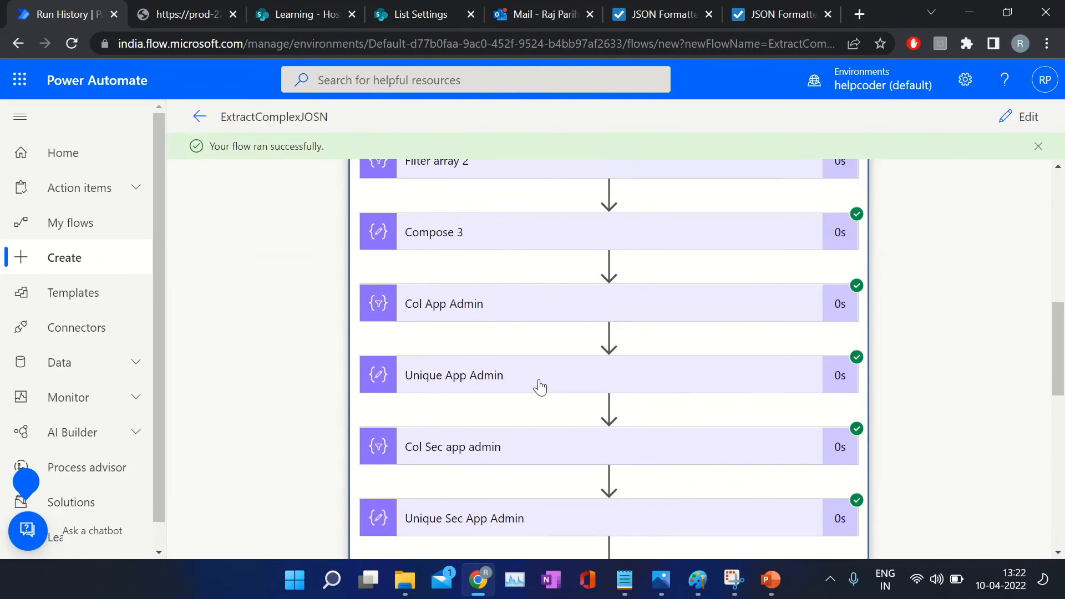
scroll(541, 385, "down", 10)
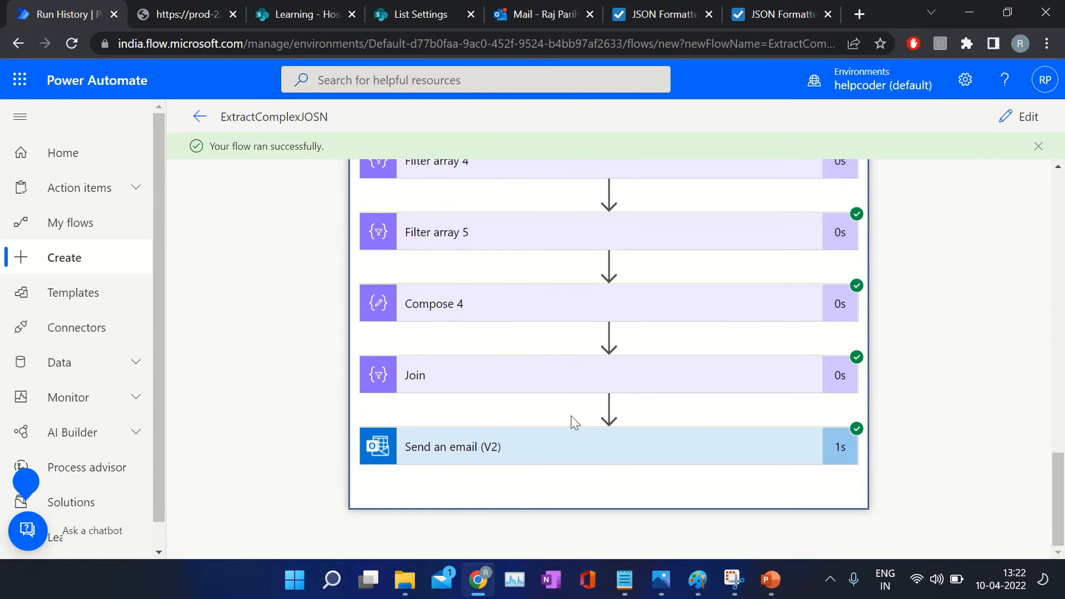
scroll(956, 387, "up", 15)
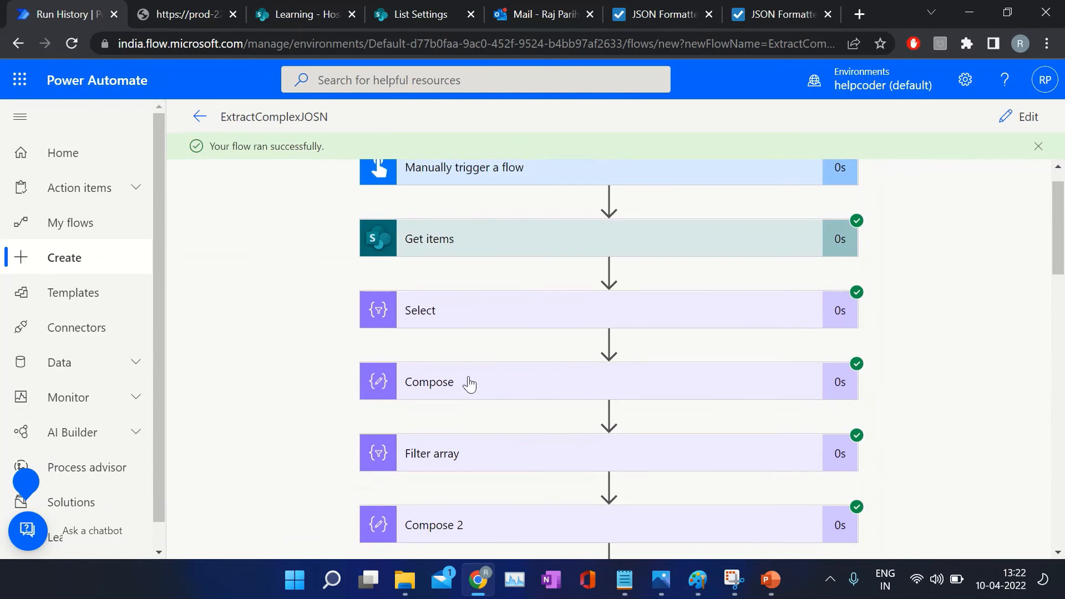
scroll(773, 359, "down", 5)
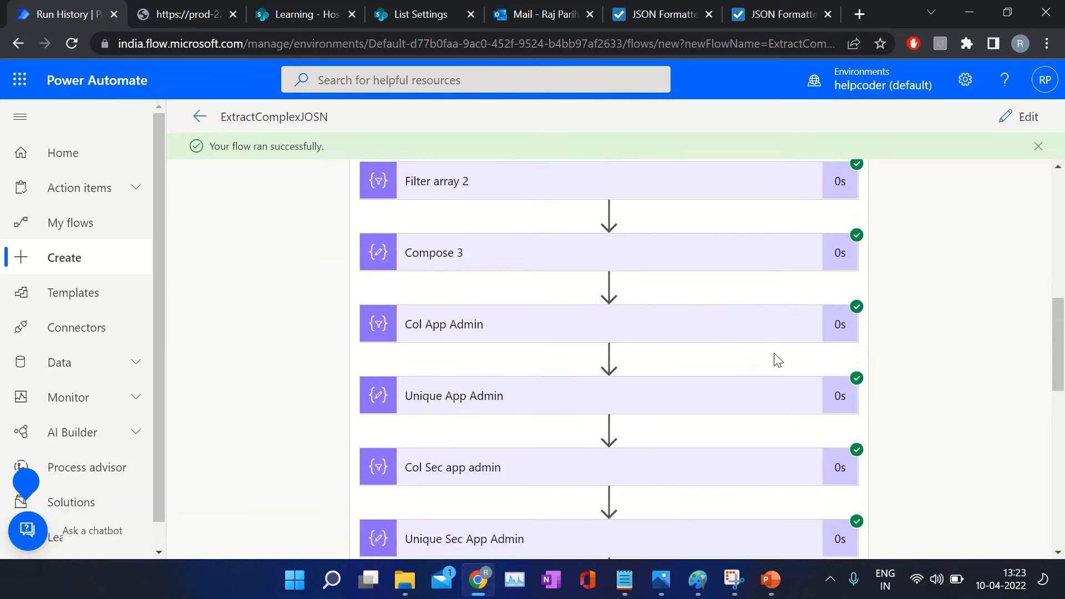
scroll(702, 331, "up", 6)
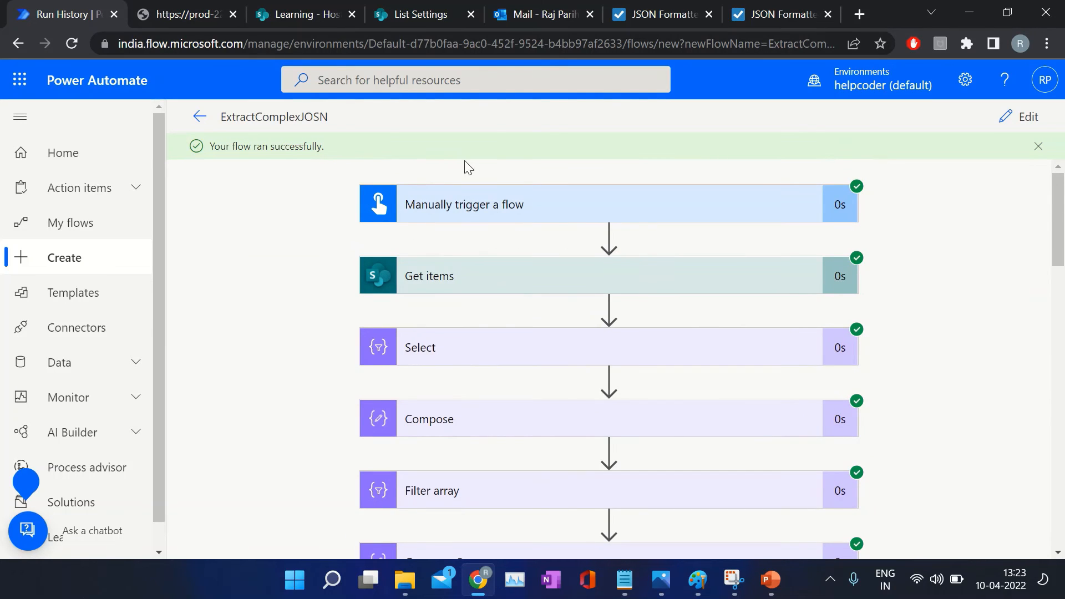
- Switch to Outlook and check the Annual Review Process email's To and Cc recipients, including the To recipient's profile overview
left_click(532, 16)
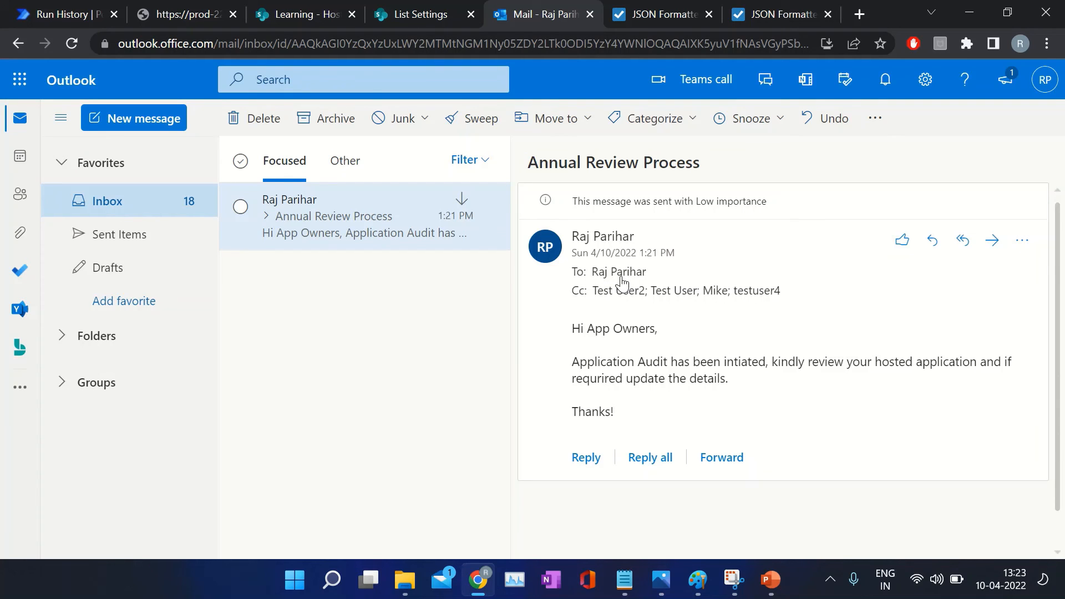
mouse_move(626, 280)
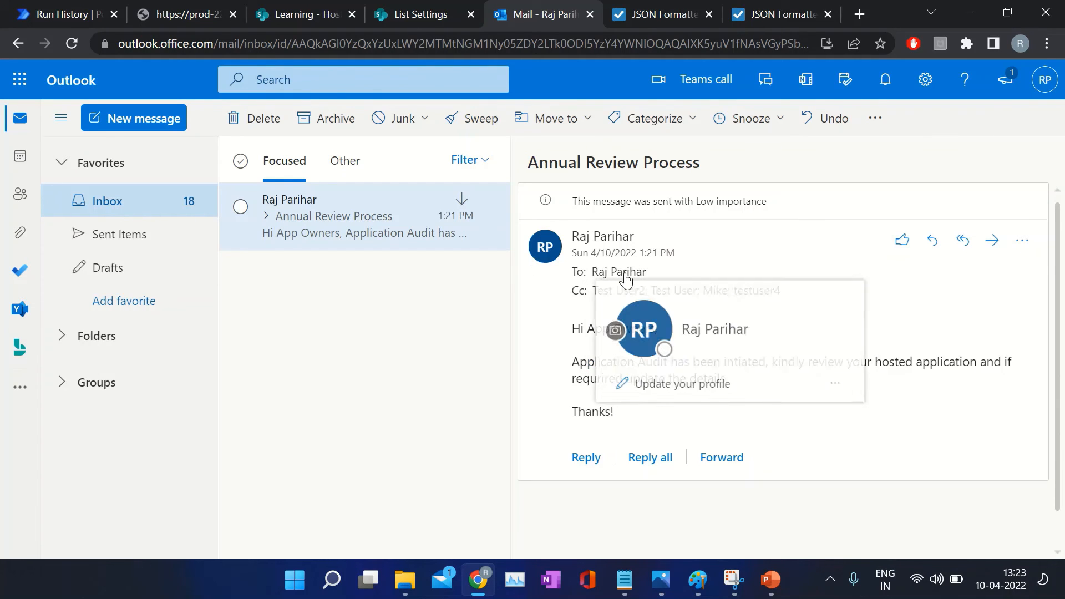
mouse_move(754, 352)
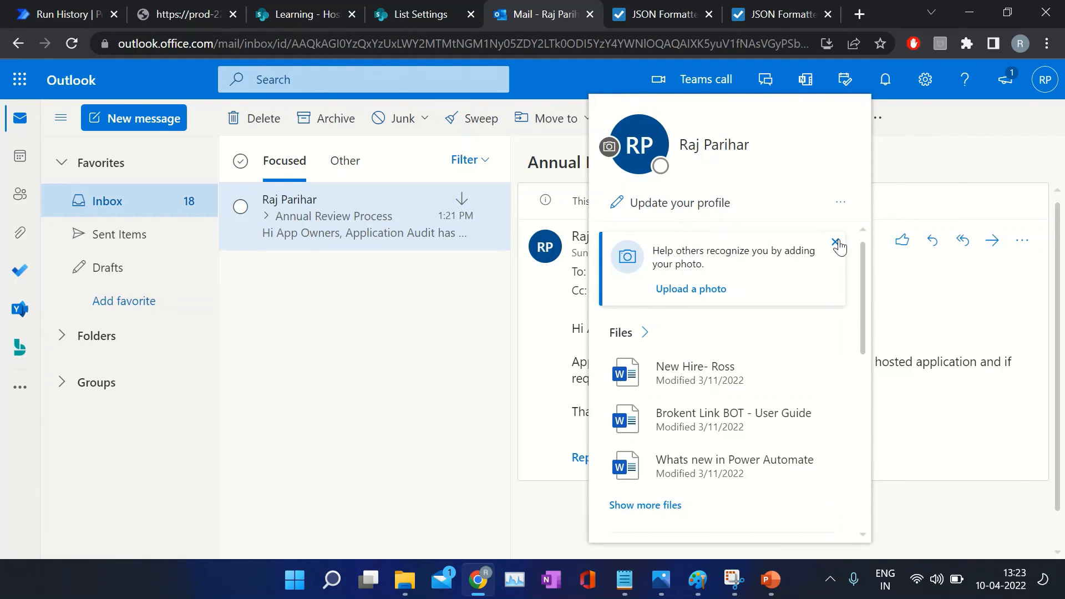
left_click(643, 506)
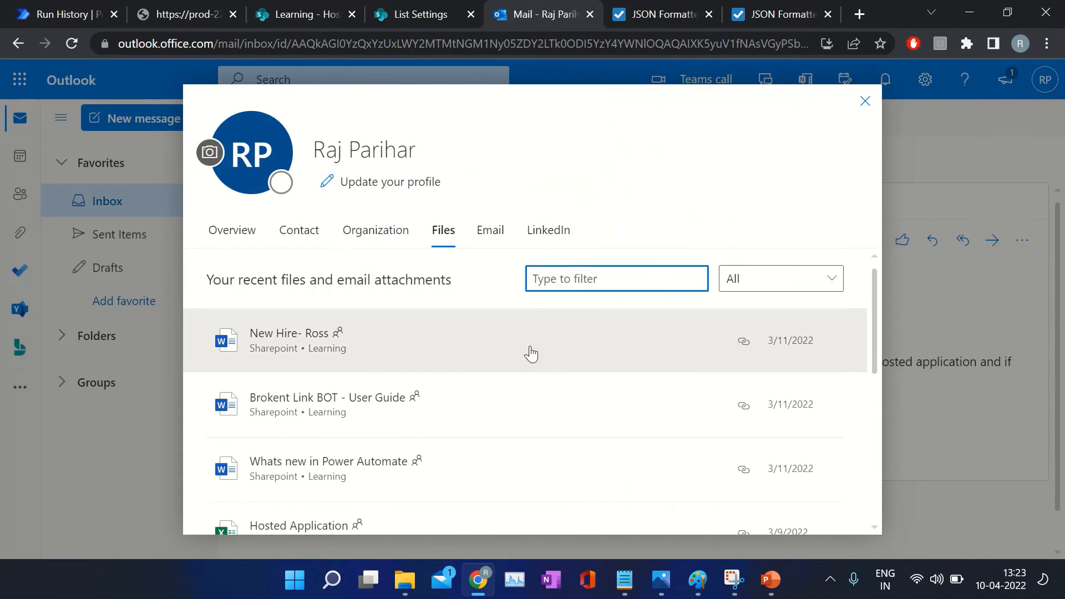
left_click(239, 233)
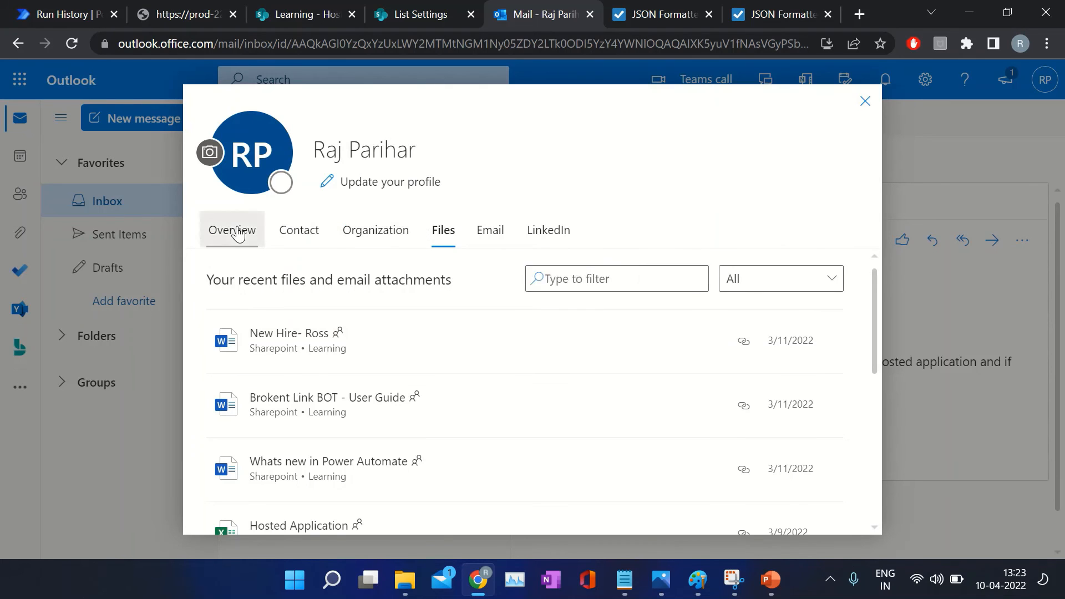
scroll(715, 355, "down", 6)
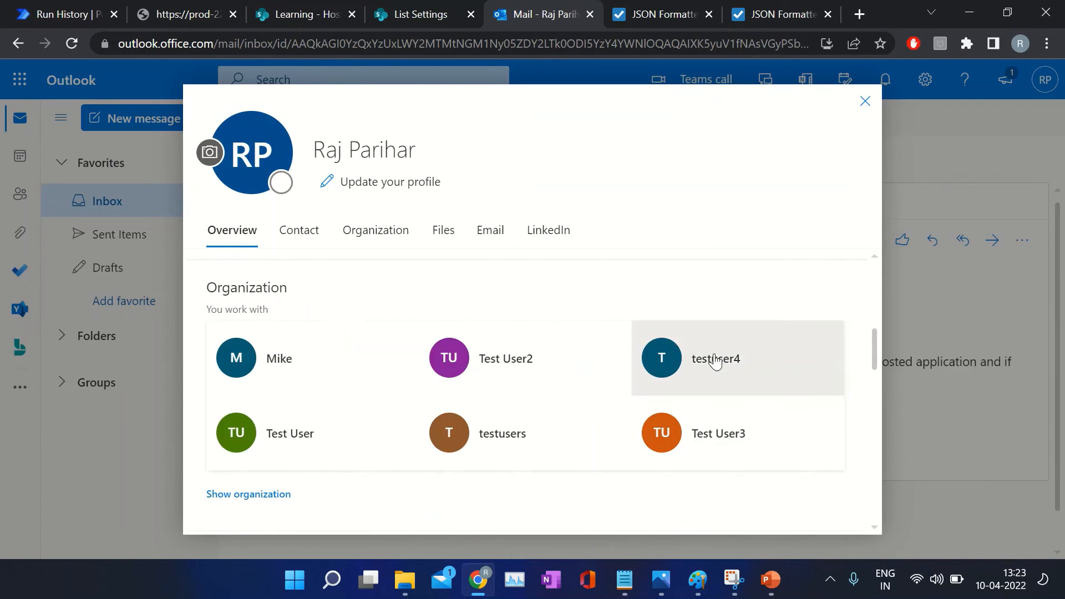
scroll(715, 360, "up", 3)
mouse_move(316, 383)
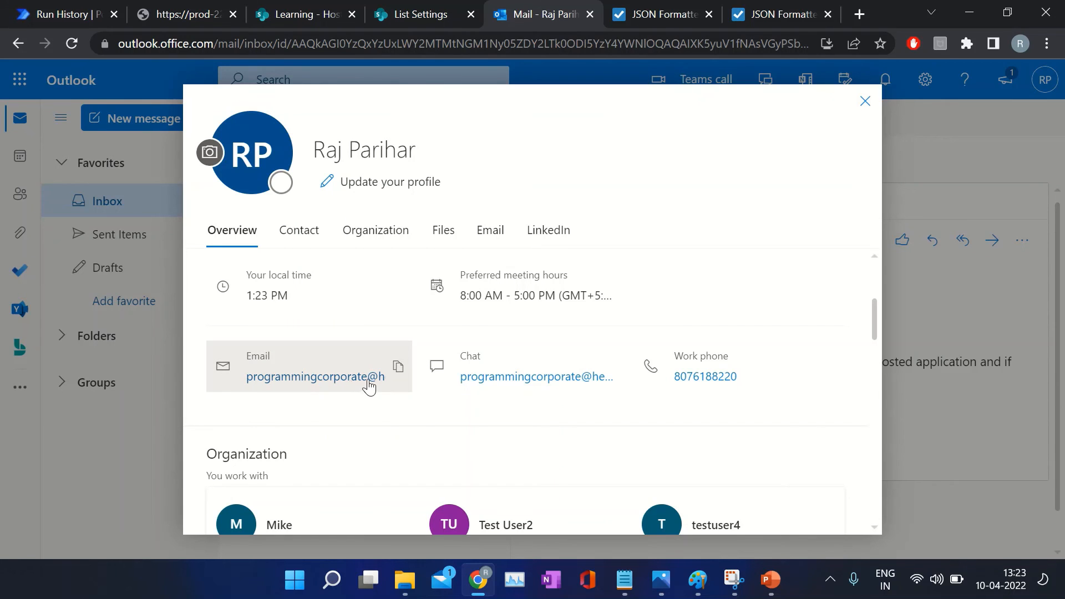
left_click(865, 102)
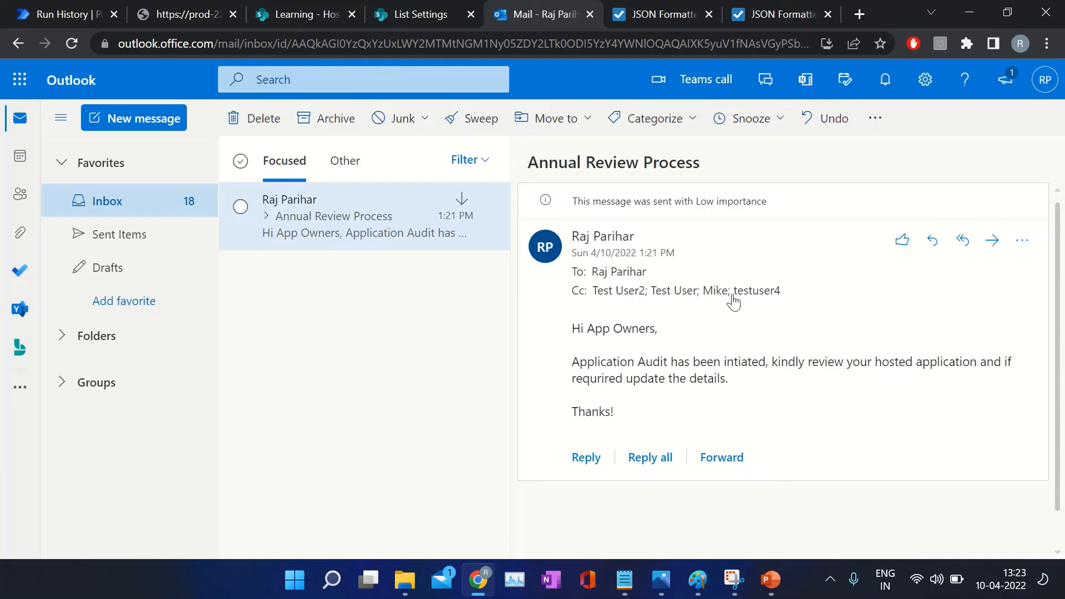
left_click(593, 302)
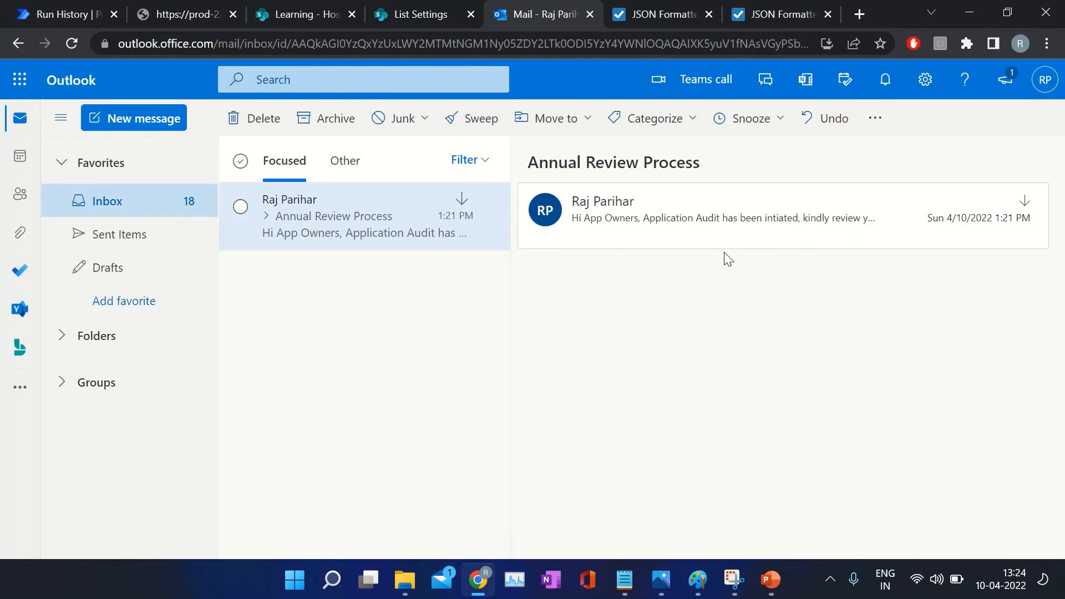
double_click(394, 228)
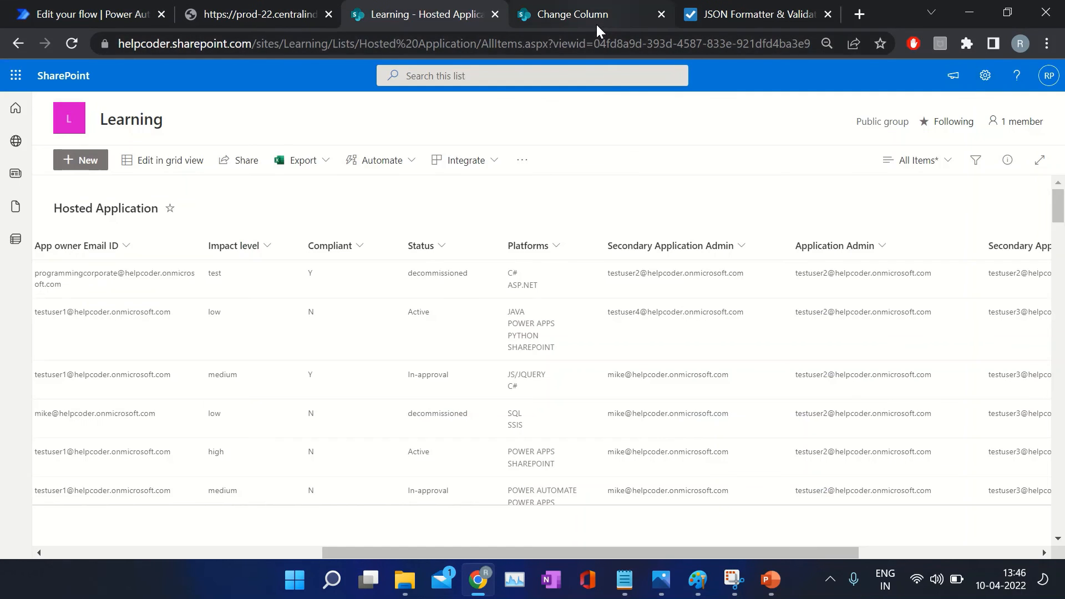
- Review the Platforms column's lookup settings in SharePoint and examine the platform values in the Hosted Application list
left_click(597, 22)
scroll(698, 300, "up", 3)
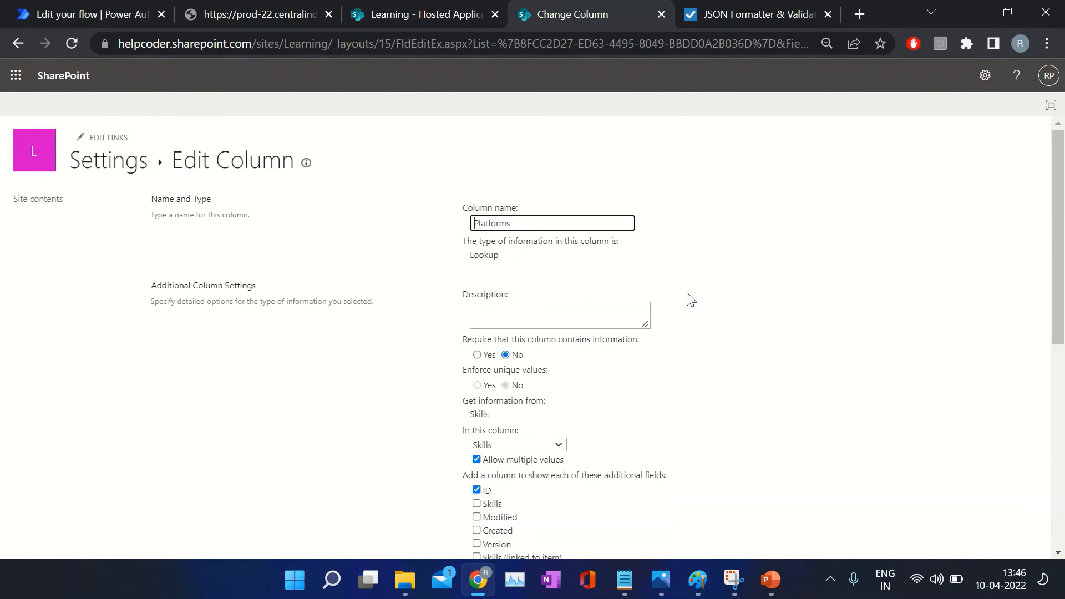
double_click(490, 224)
scroll(477, 374, "down", 3)
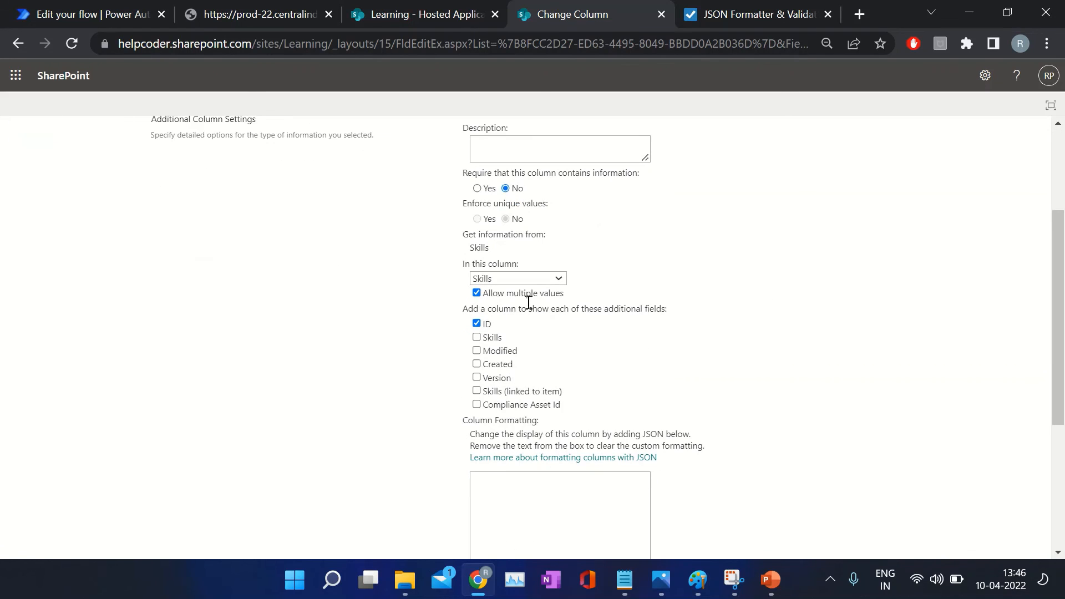
left_click(410, 20)
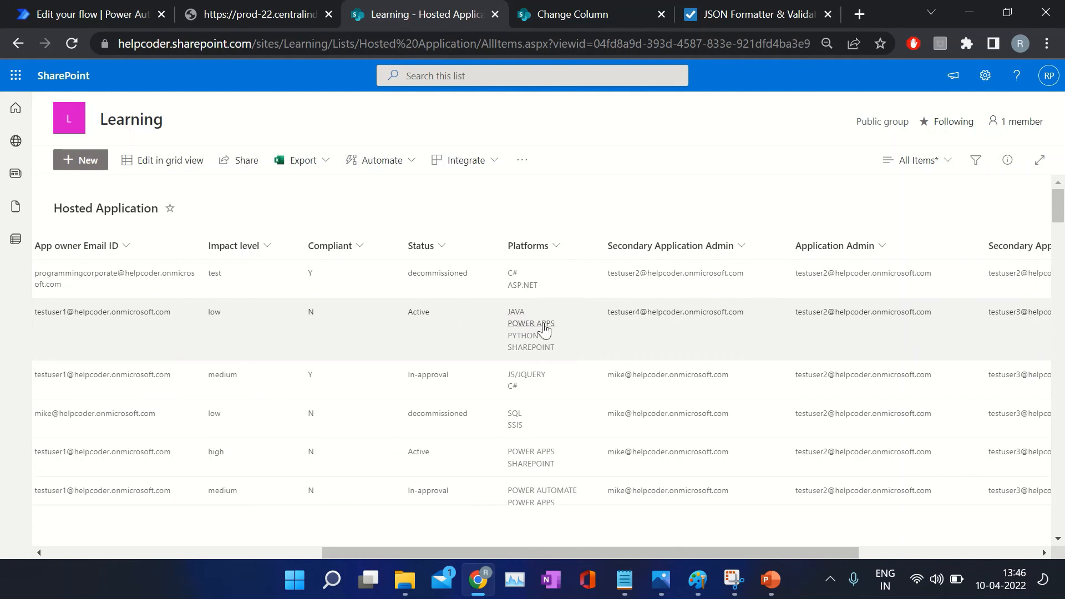
left_click_drag(500, 551, 235, 551)
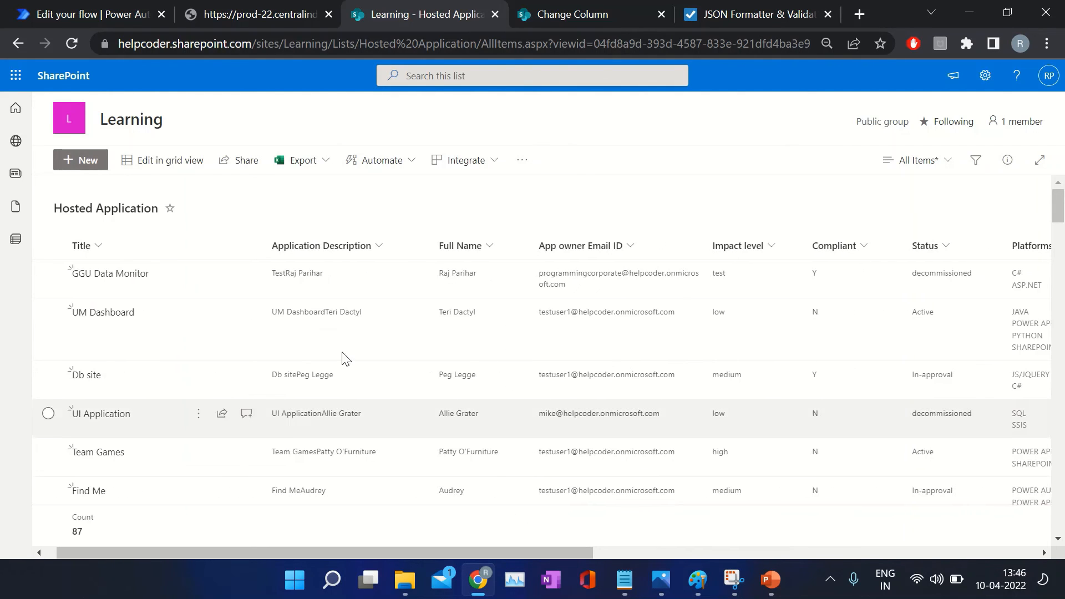
- Return to the ExtractComplexJOSN flow and add an Apply to each action between Get items and Select
left_click(89, 14)
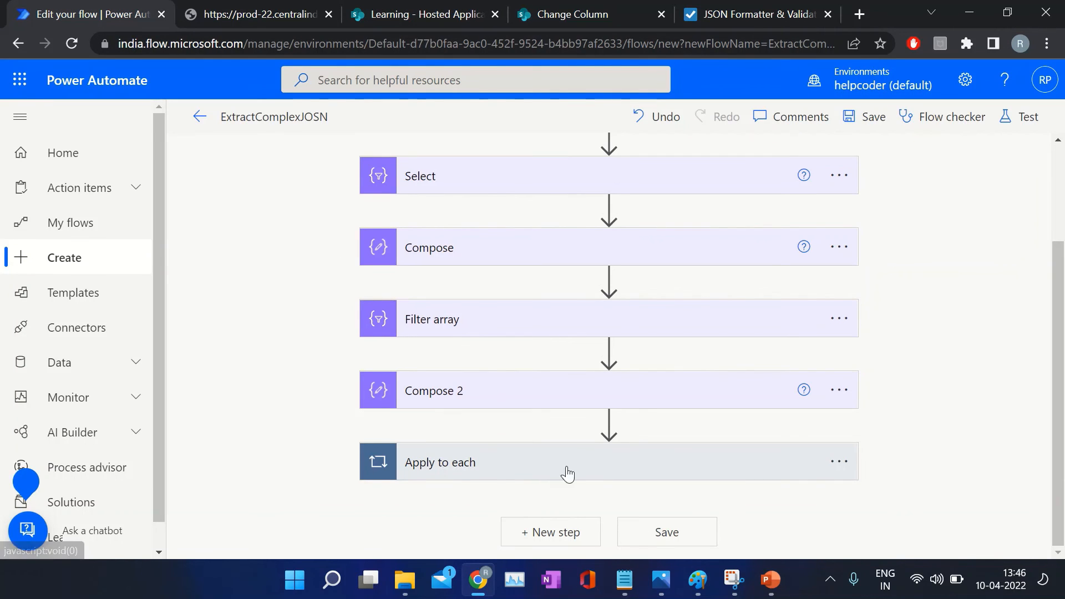
scroll(548, 360, "up", 3)
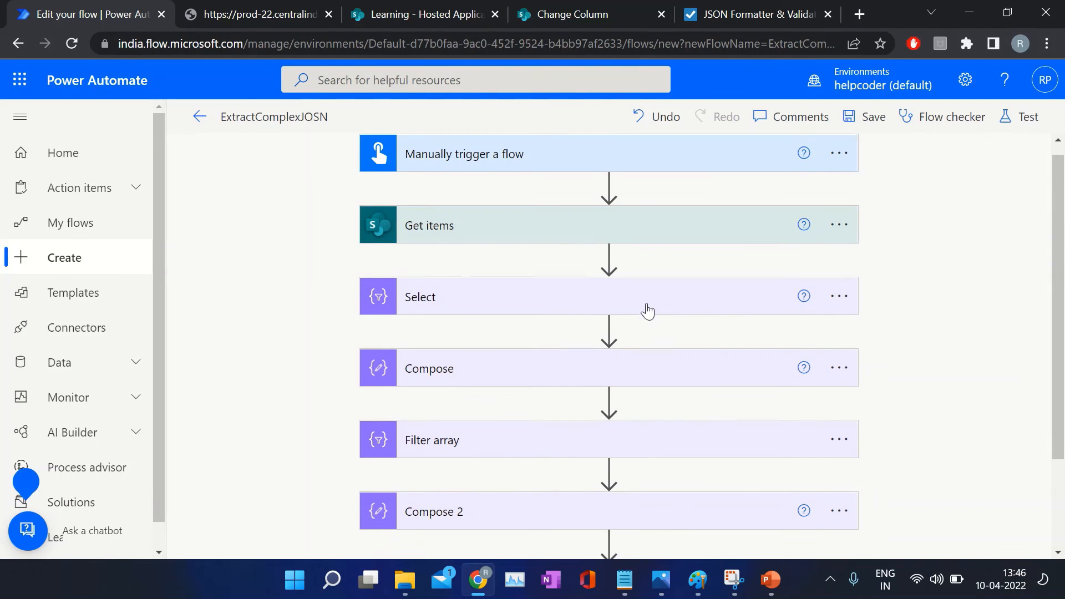
scroll(647, 309, "down", 1)
scroll(592, 297, "up", 1)
left_click(609, 271)
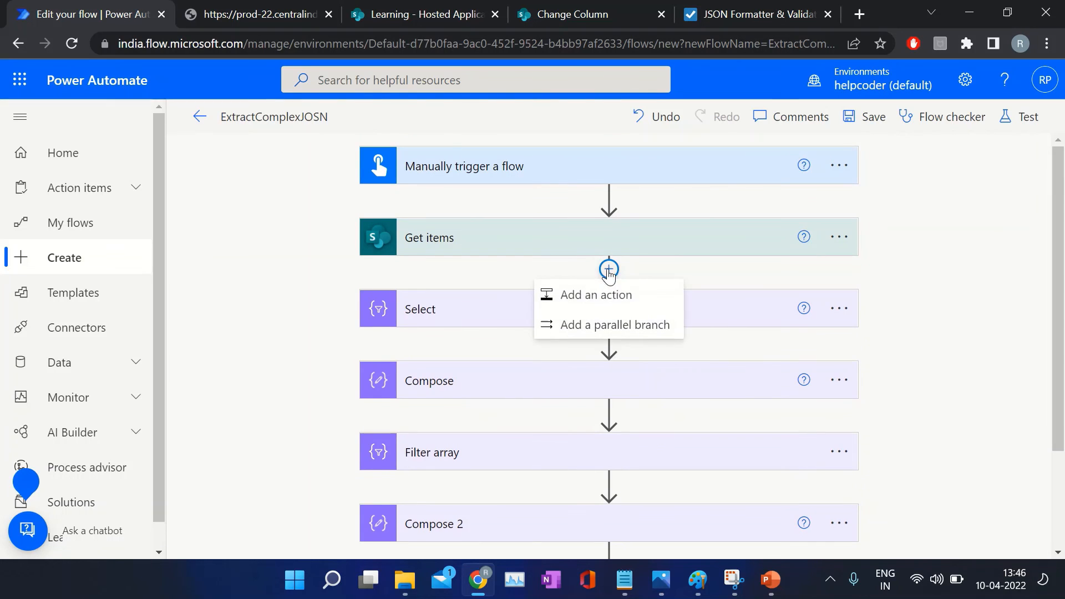
left_click(609, 295)
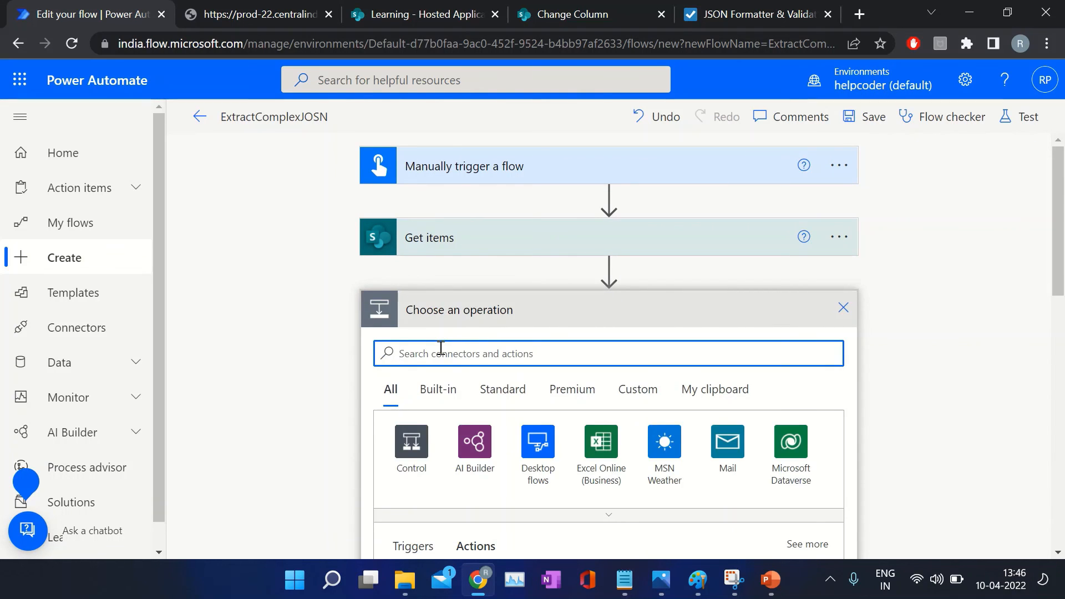
type("apply")
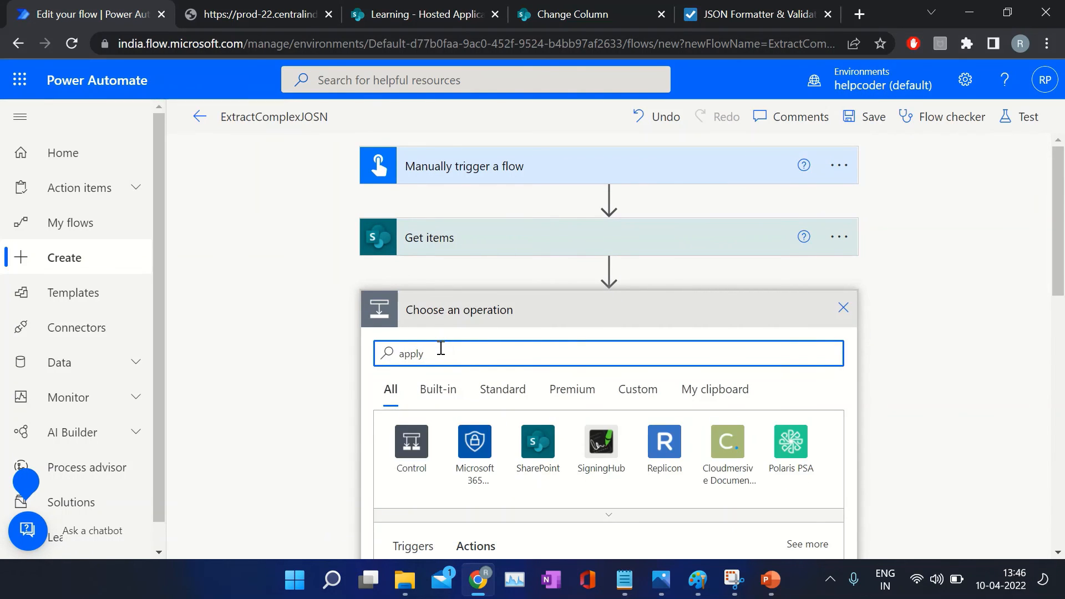
scroll(441, 348, "down", 3)
left_click(454, 441)
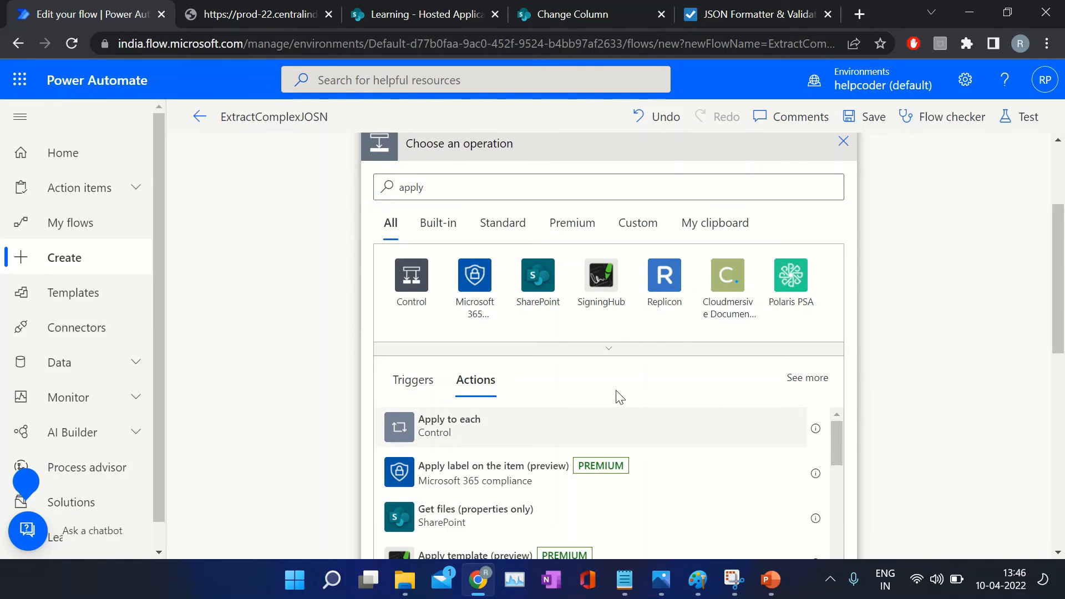
- Set the new loop to iterate over the value output of Get items
left_click(518, 201)
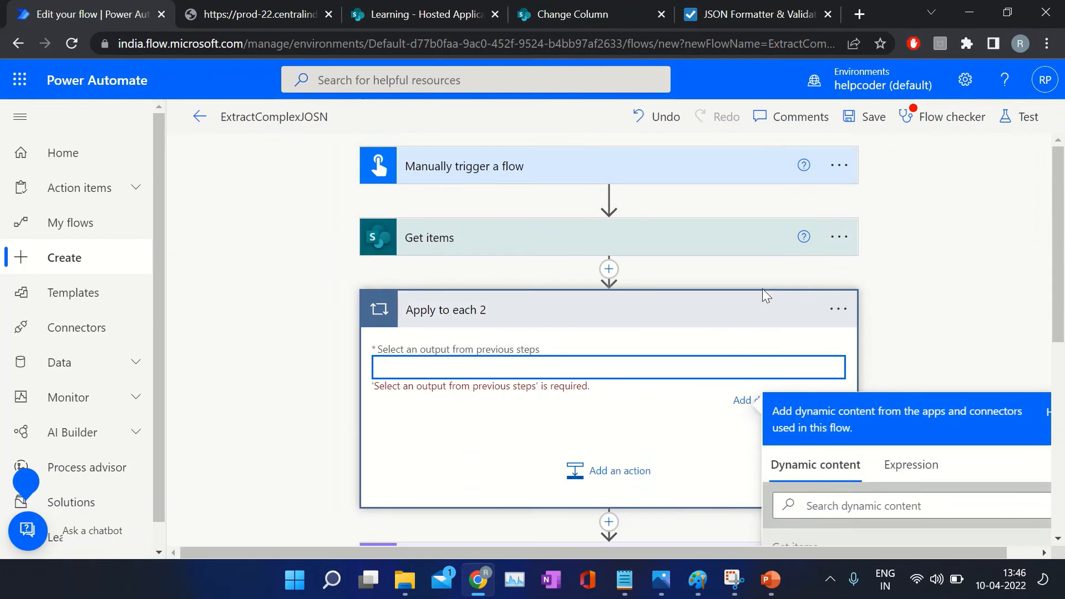
left_click(813, 328)
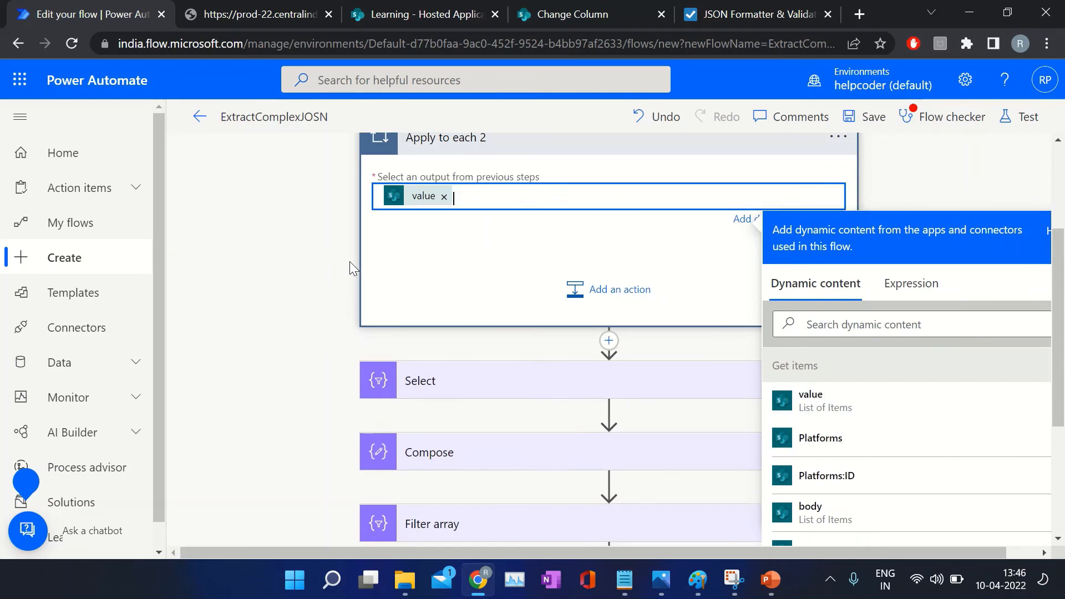
left_click(452, 266)
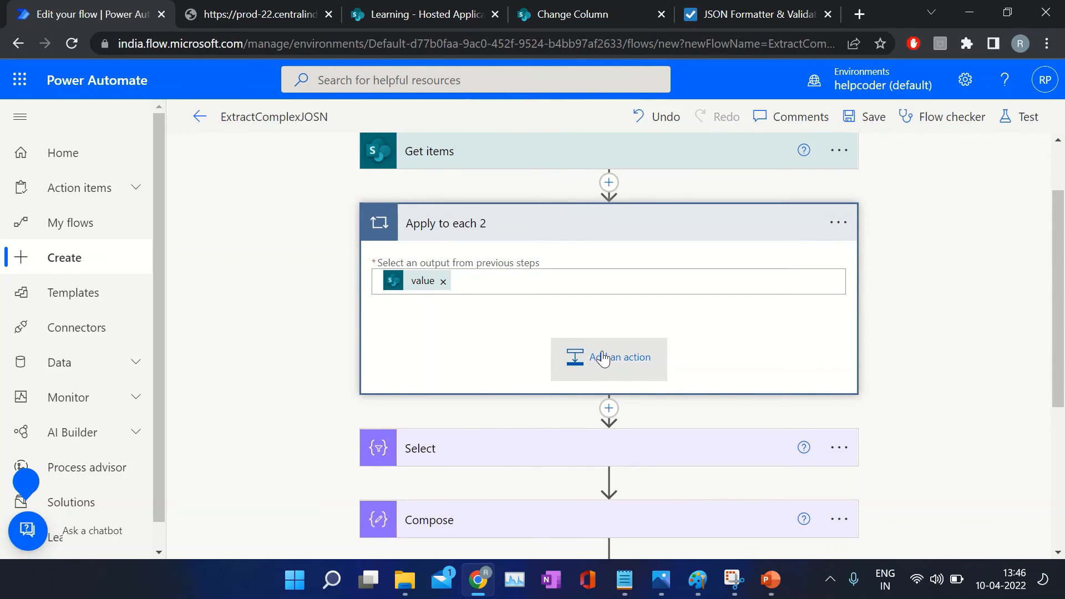
- Add a Data Operation Compose action inside the Apply to each 2 loop
left_click(603, 358)
type("compose")
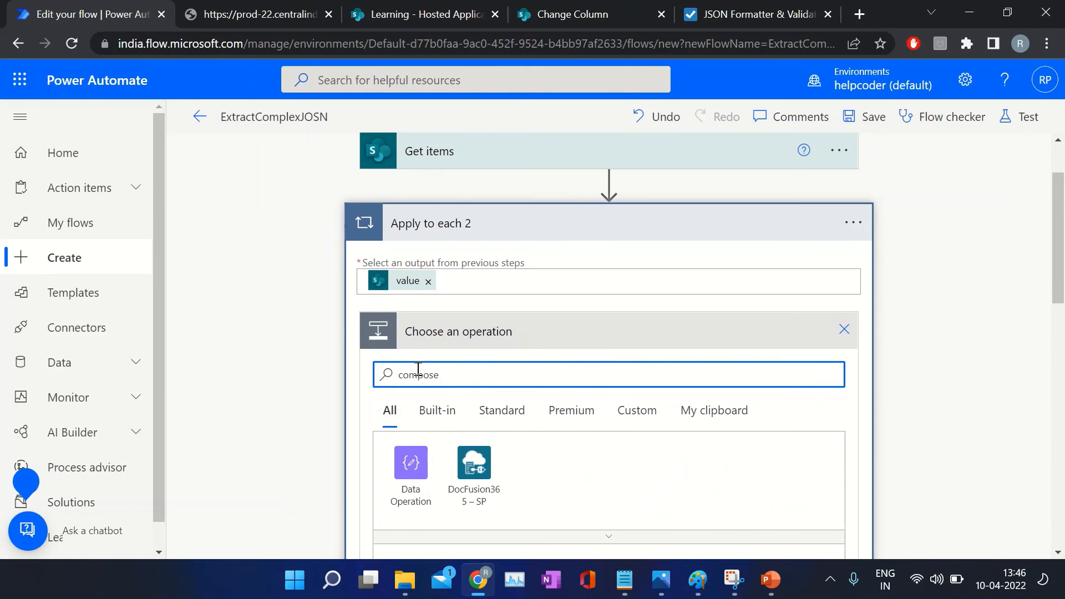
left_click(426, 471)
left_click(432, 463)
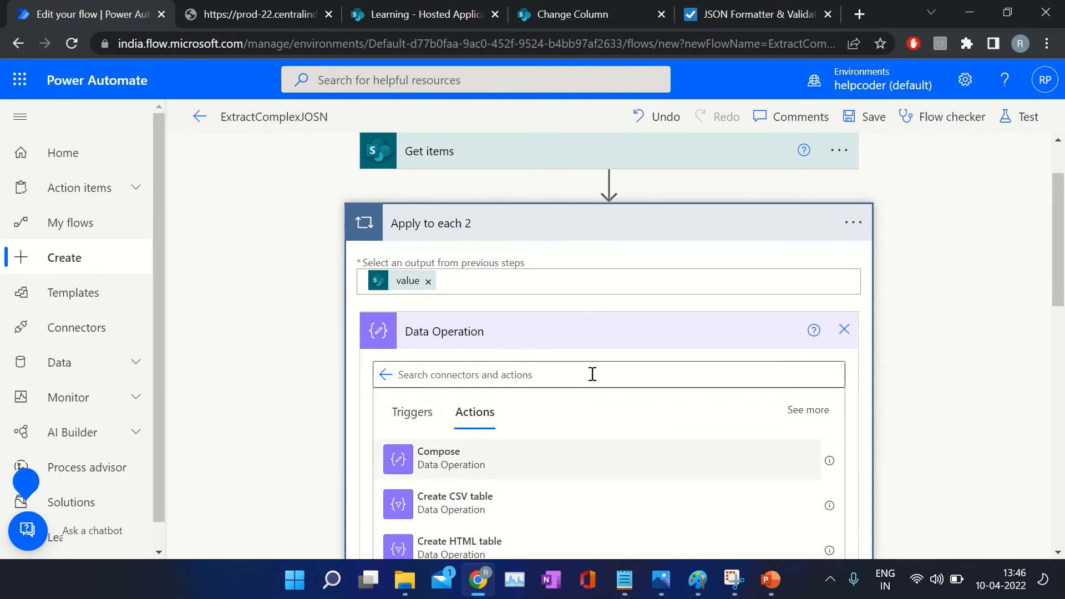
- Start an expression for the Compose 5 input as items('Apply_to_each')?[''], leaving the property name blank
left_click(515, 368)
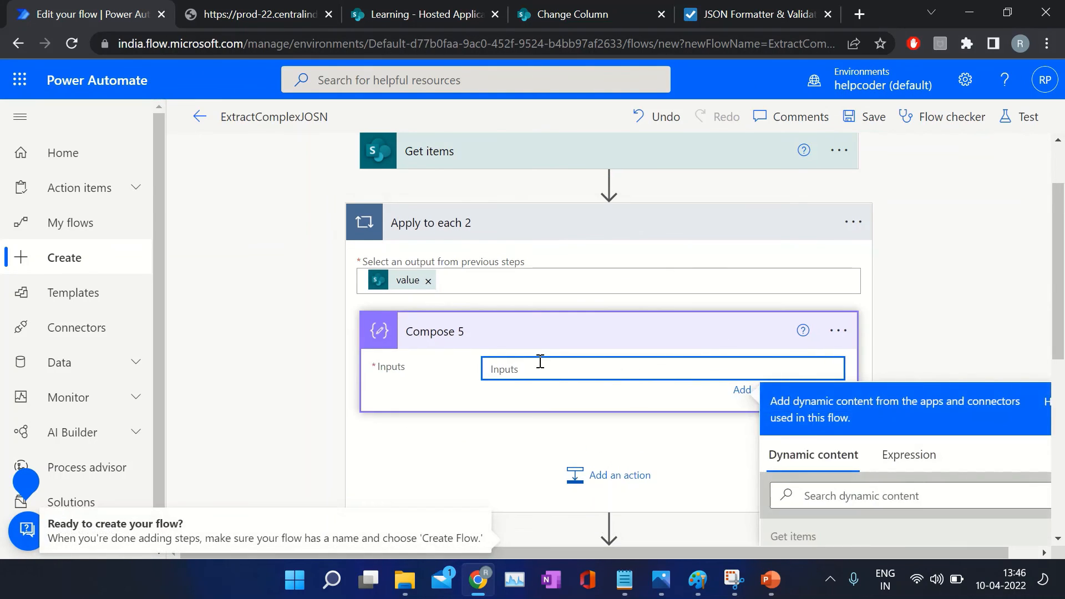
left_click(910, 455)
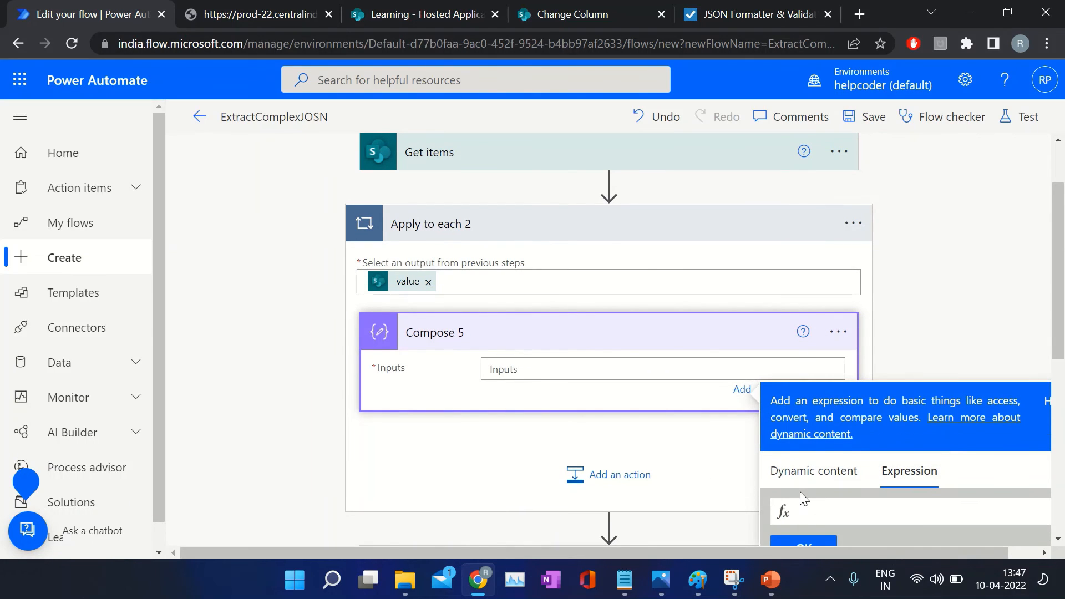
type("items")
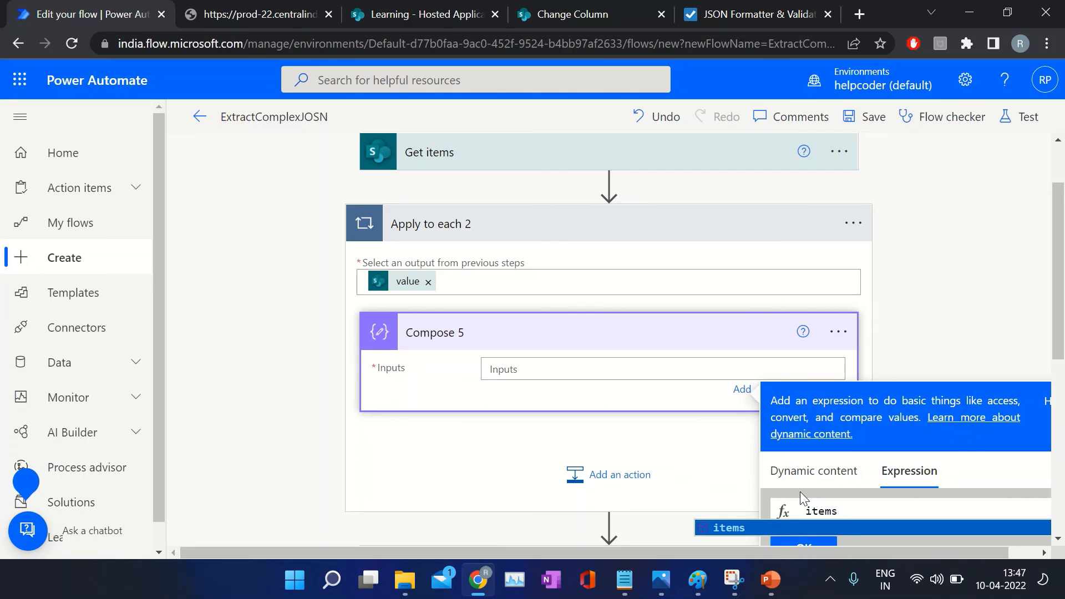
type("()")
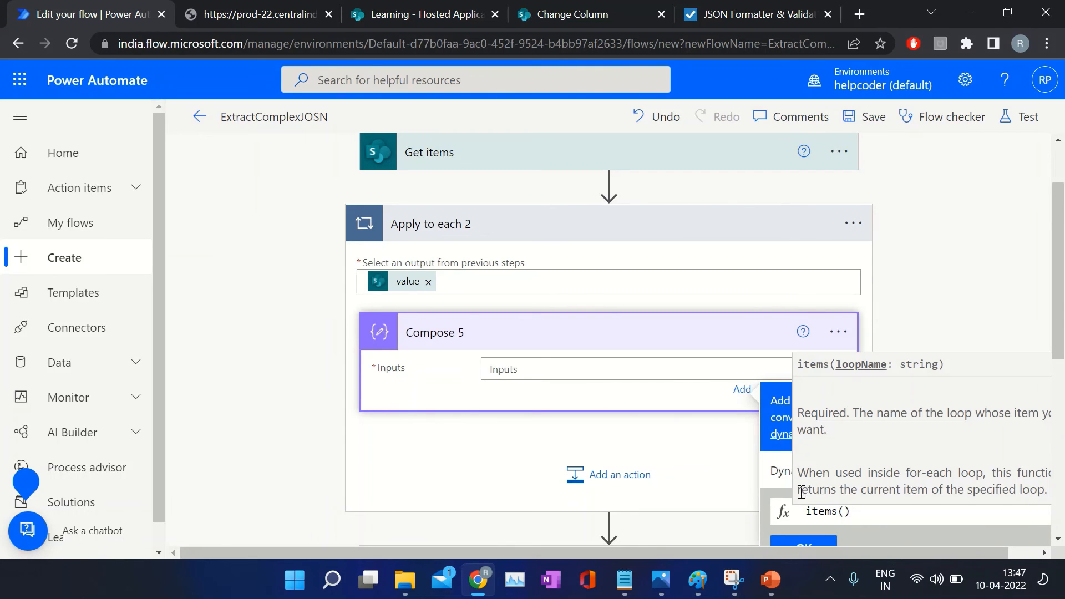
type("'Appl")
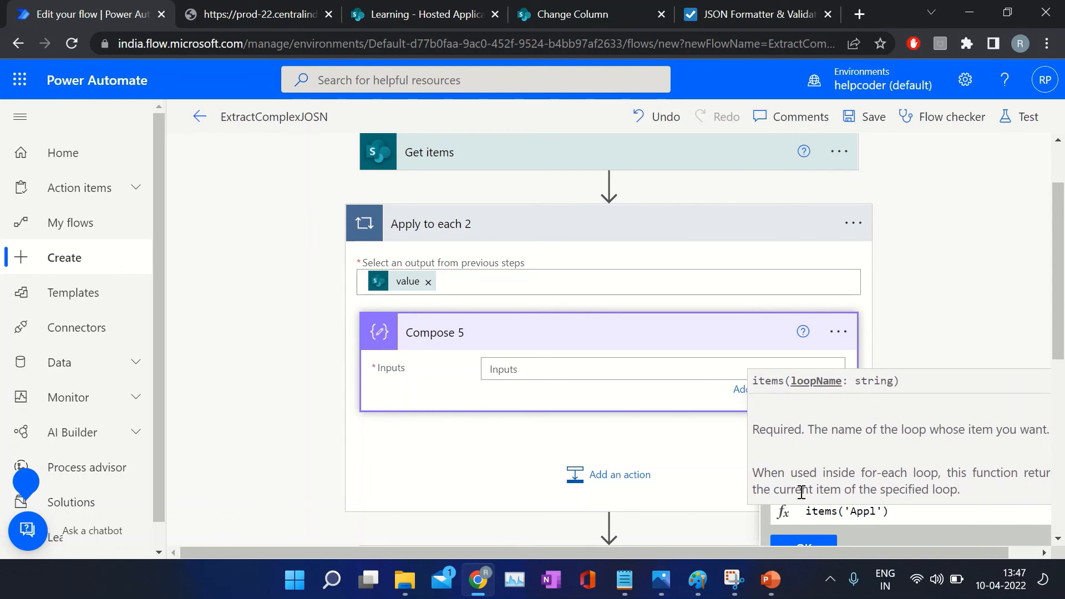
type("y_to_")
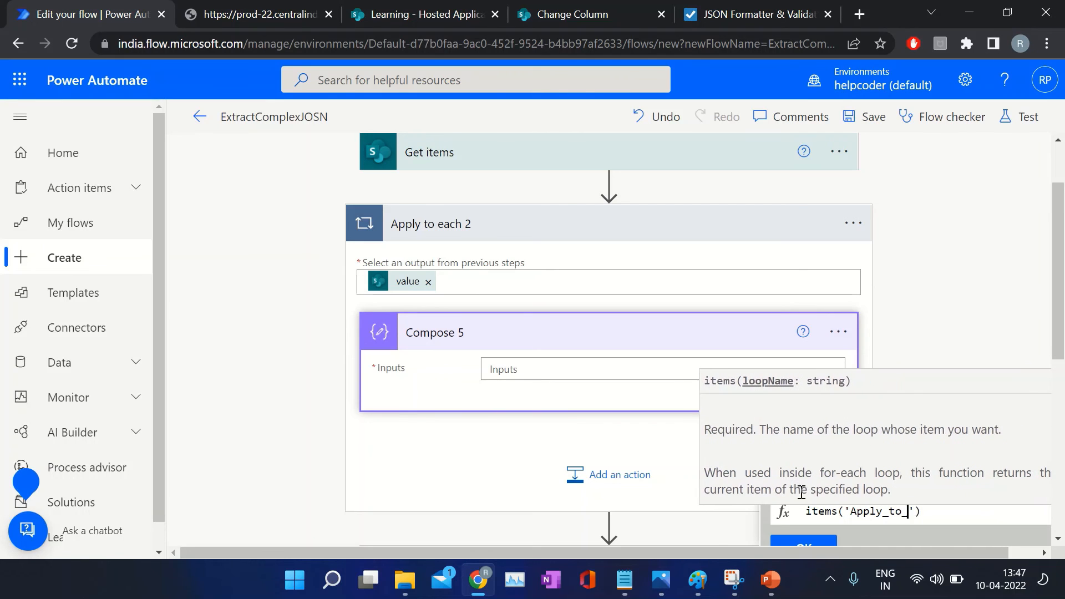
type("each")
key("End")
type("?")
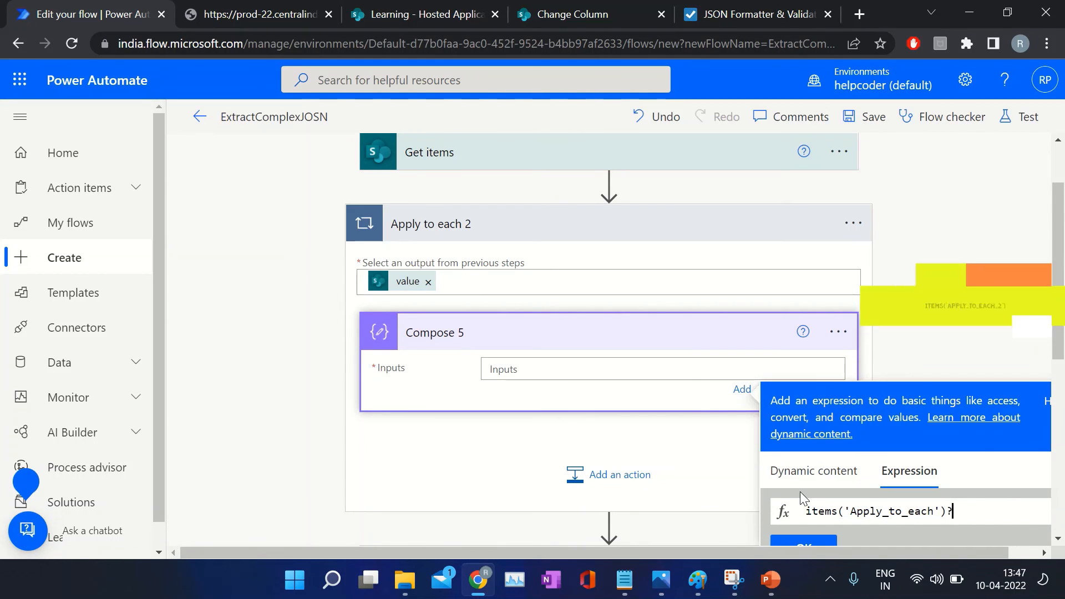
type("'")
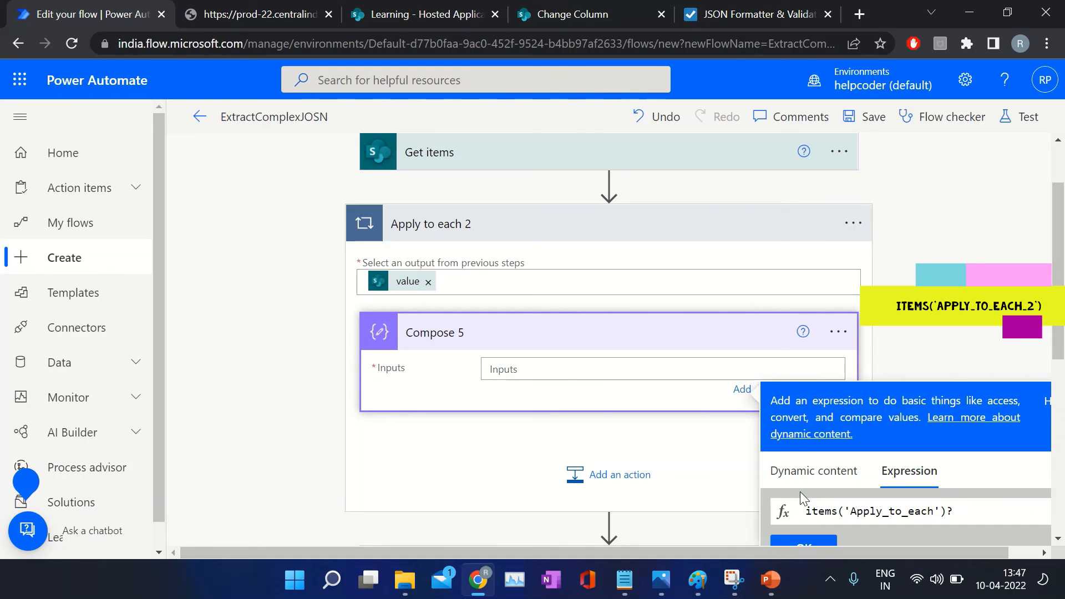
type("['")
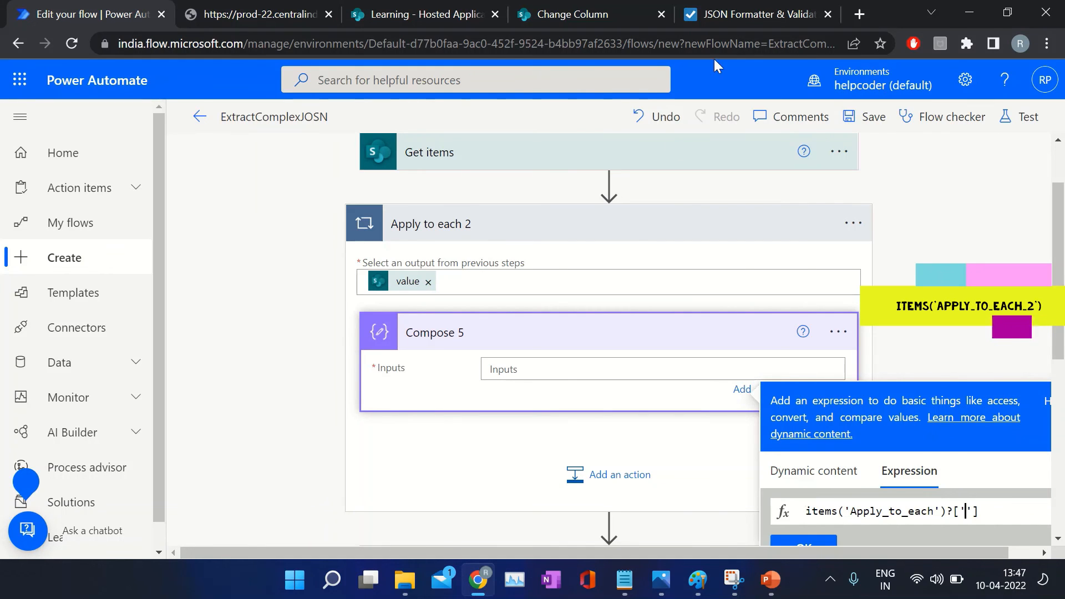
- Copy the Platforms key from the formatted JSON into the expression's property name and insert items('Apply_to_each')?['Platforms'] as the Compose 5 input
left_click(748, 15)
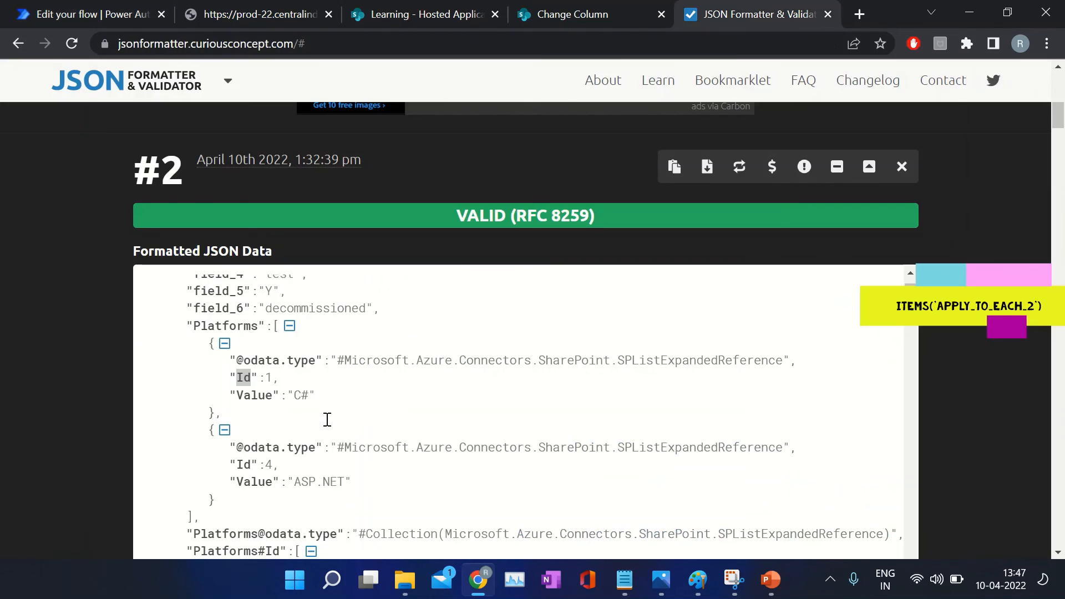
double_click(229, 325)
key("ctrl+c")
left_click(106, 22)
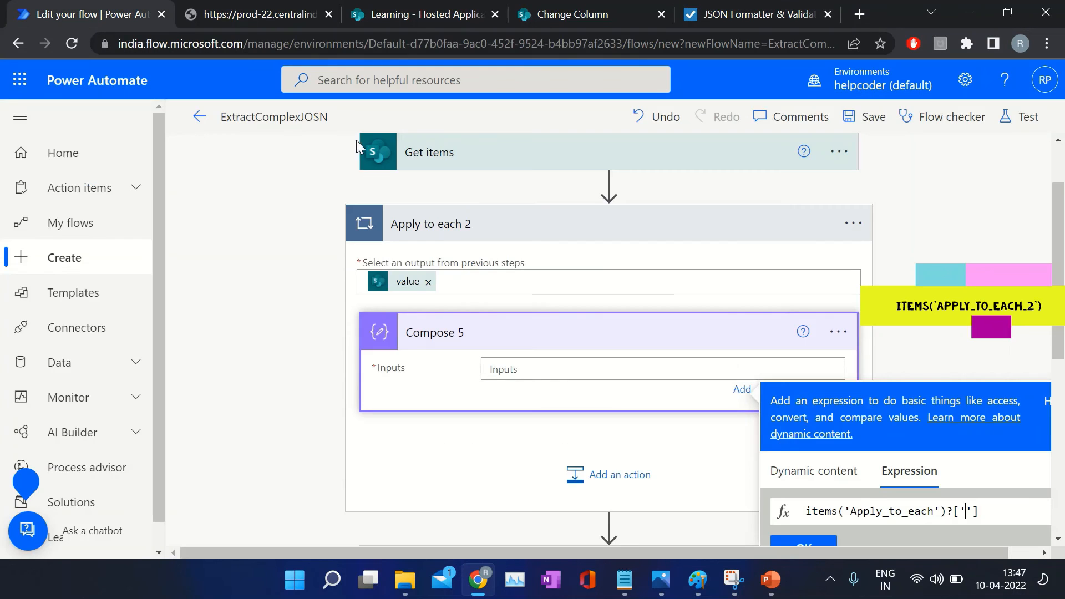
key("ctrl+v")
scroll(911, 384, "down", 2)
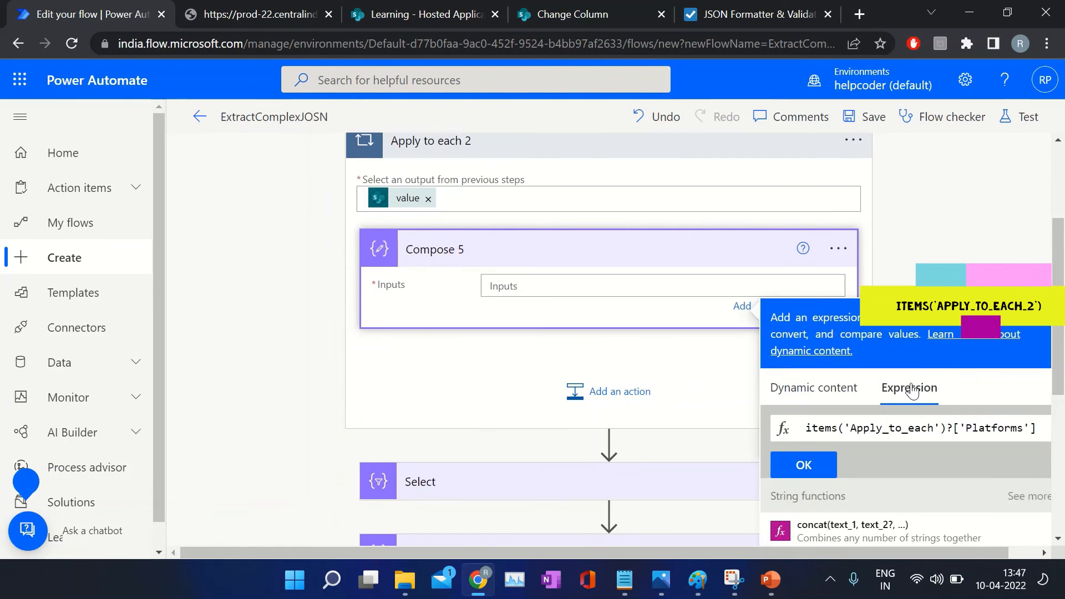
left_click(804, 464)
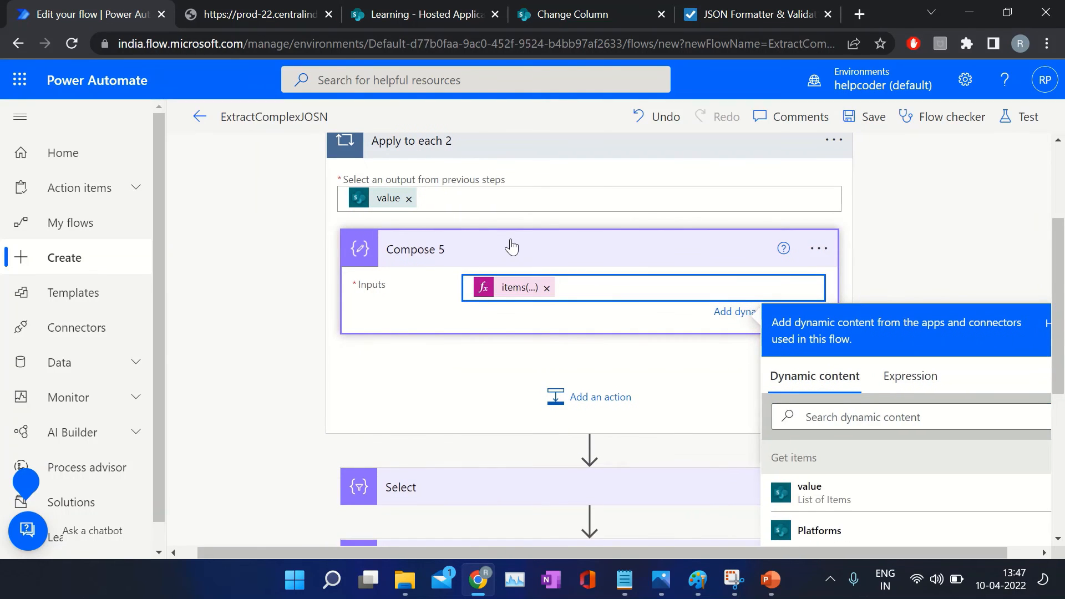
left_click(506, 246)
left_click(485, 260)
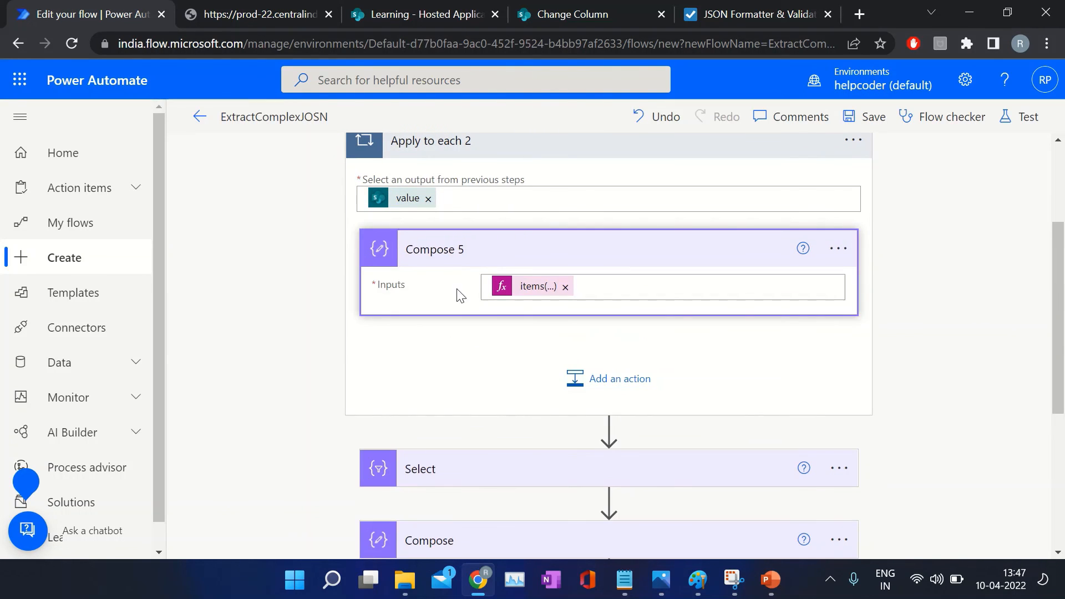
- Examine the Platforms array in the formatted JSON, and add a Select action after Compose 5 with Compose 5's Outputs as its From source
left_click(740, 22)
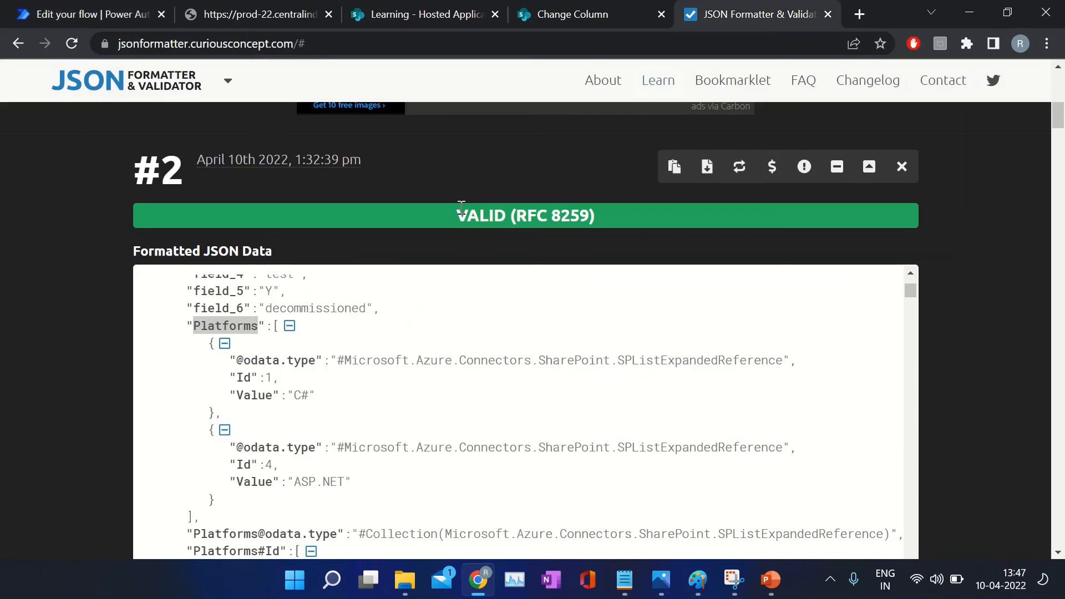
left_click_drag(193, 326, 197, 521)
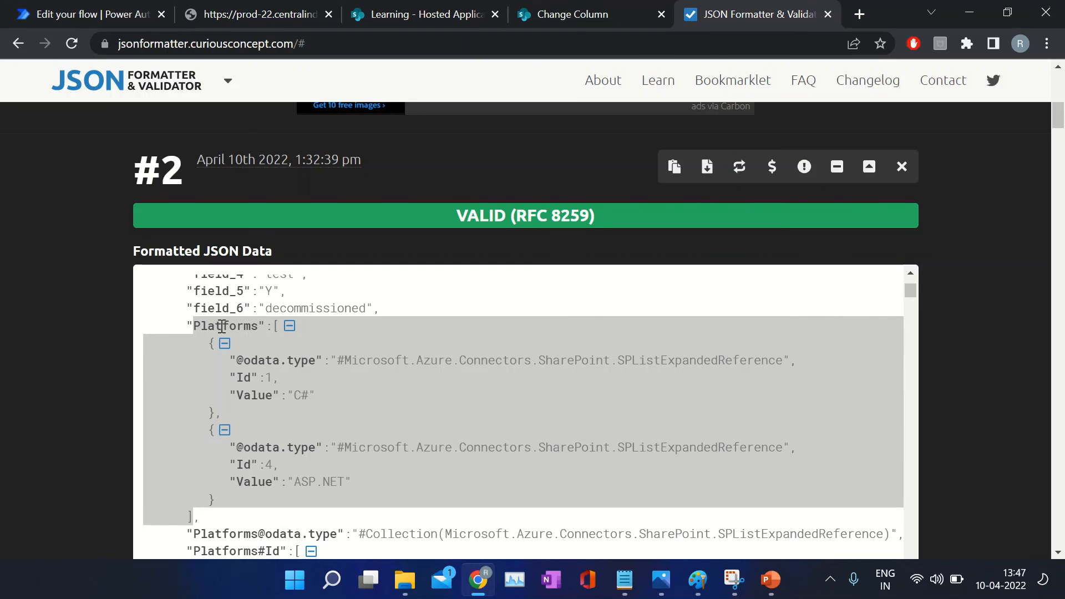
double_click(250, 392)
left_click(88, 15)
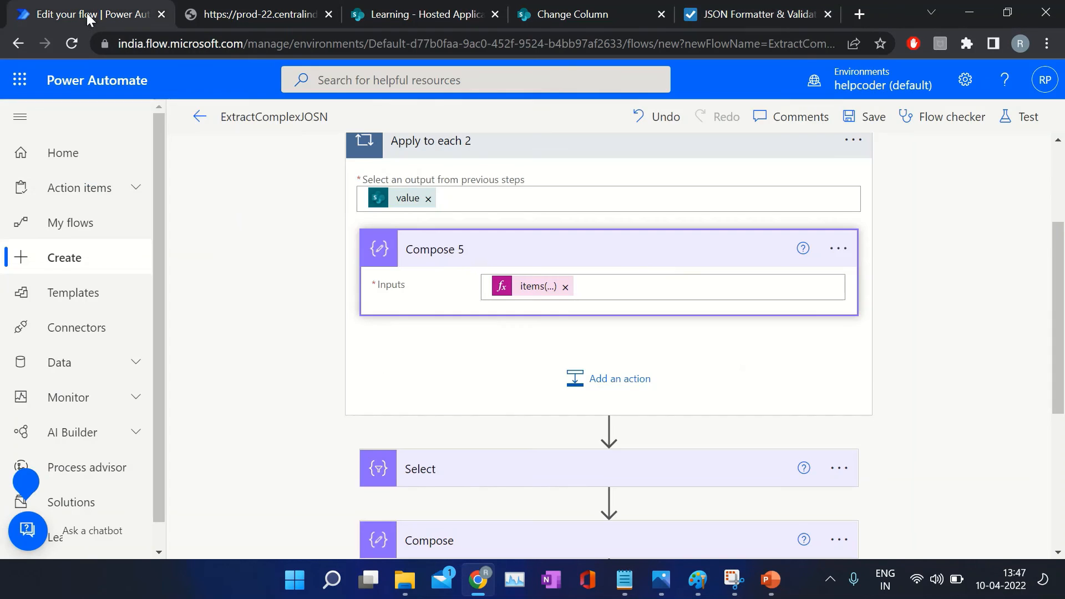
left_click(604, 385)
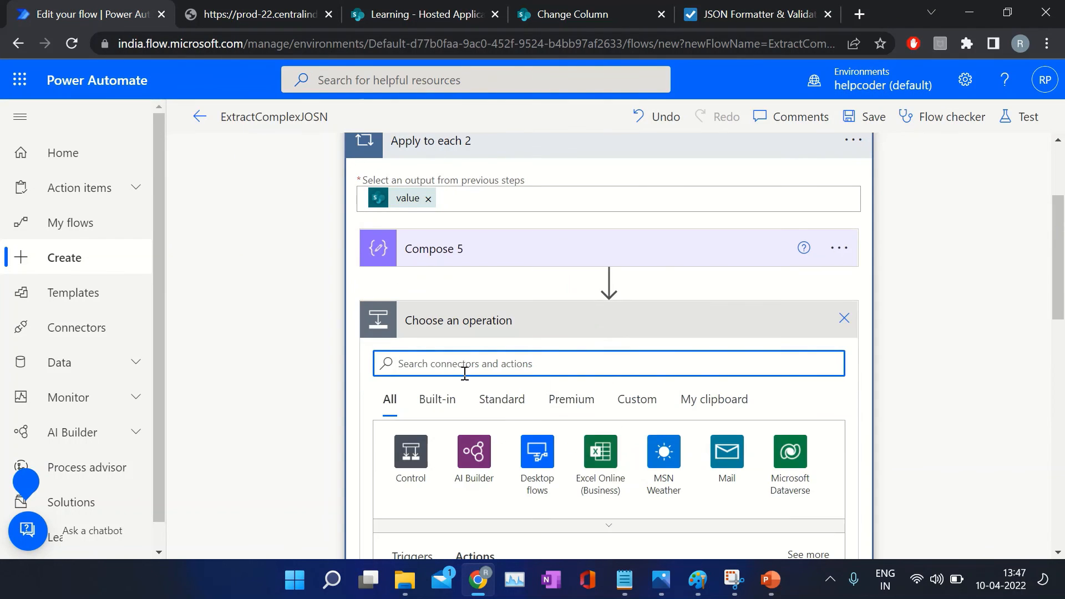
type("select")
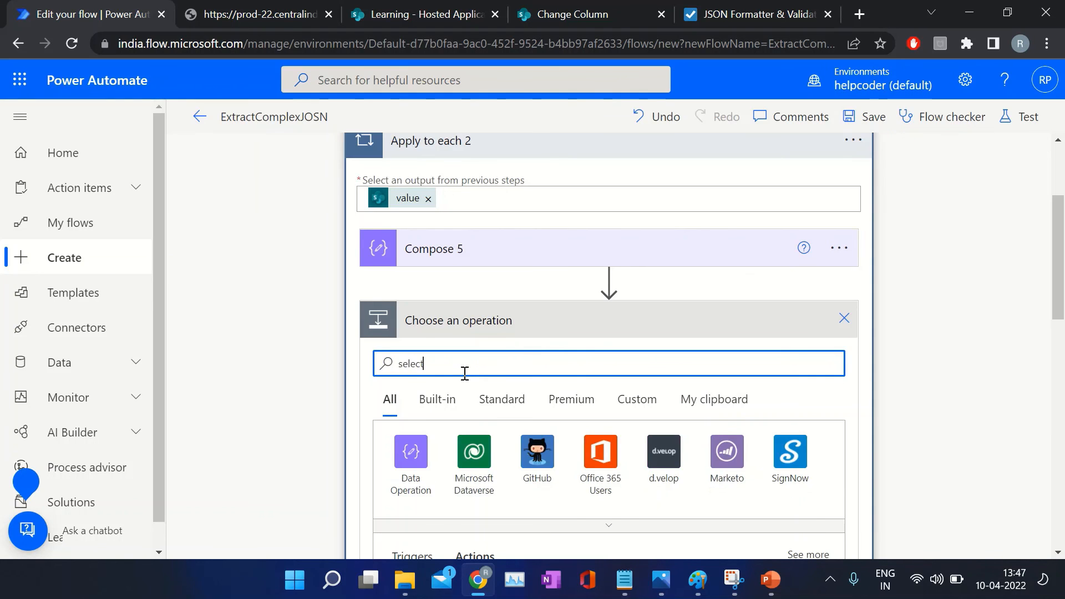
scroll(464, 373, "down", 4)
left_click(605, 371)
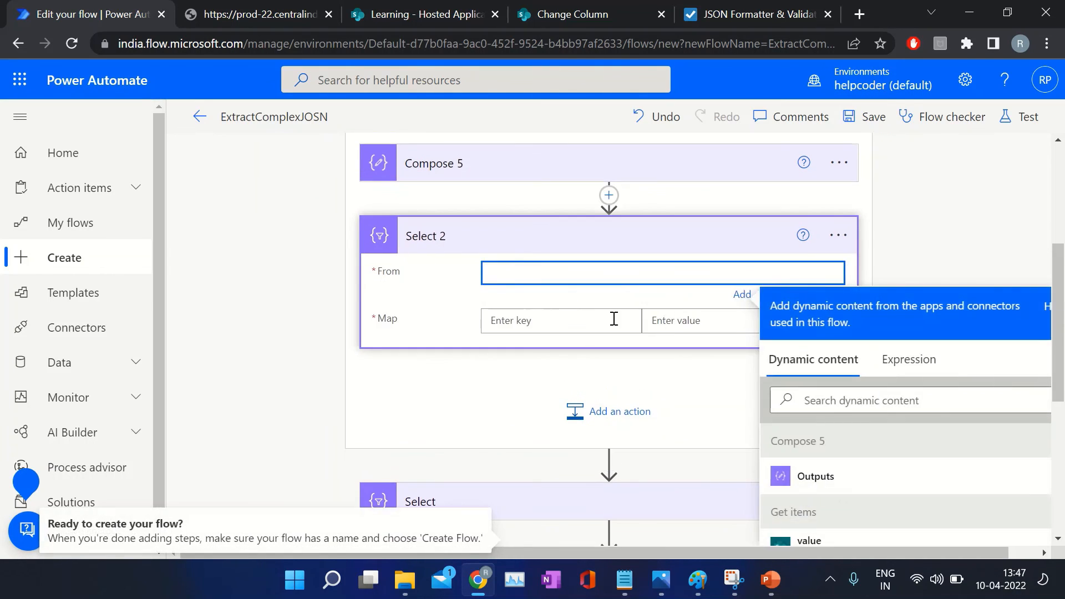
left_click(844, 489)
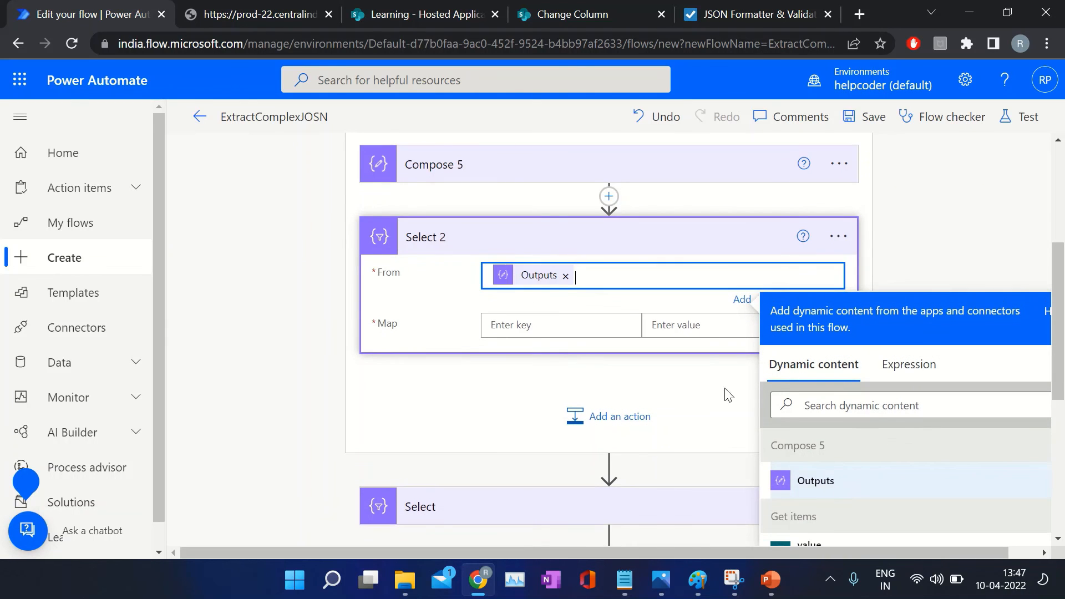
- Map the key Lookup_Text in Select 2 to the expression item()?['Value'], copying the Value key name from the formatted JSON
left_click(523, 324)
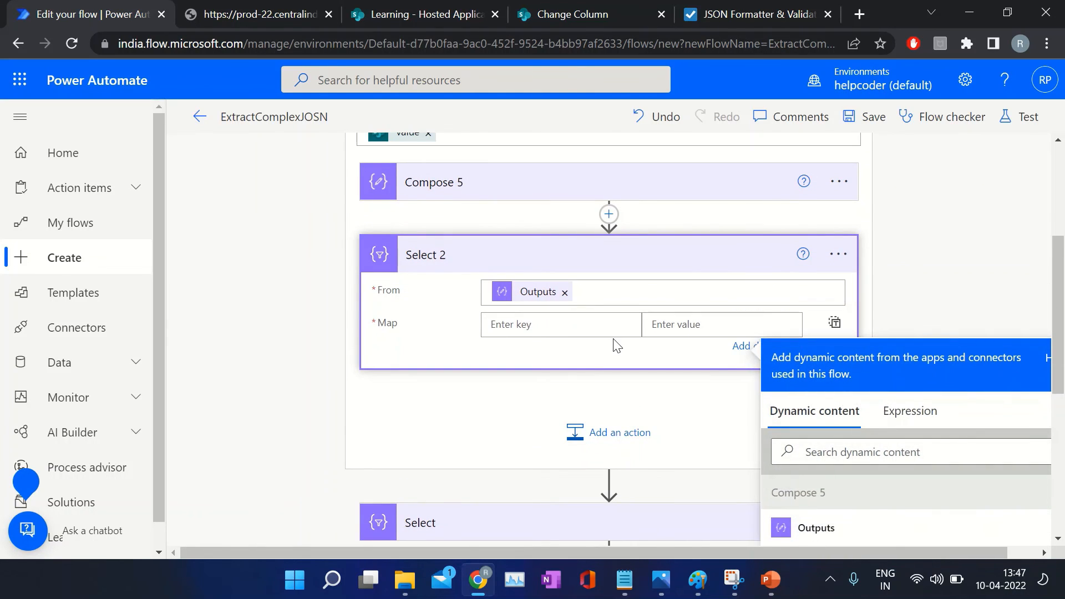
type("Lookup Text")
key("Tab")
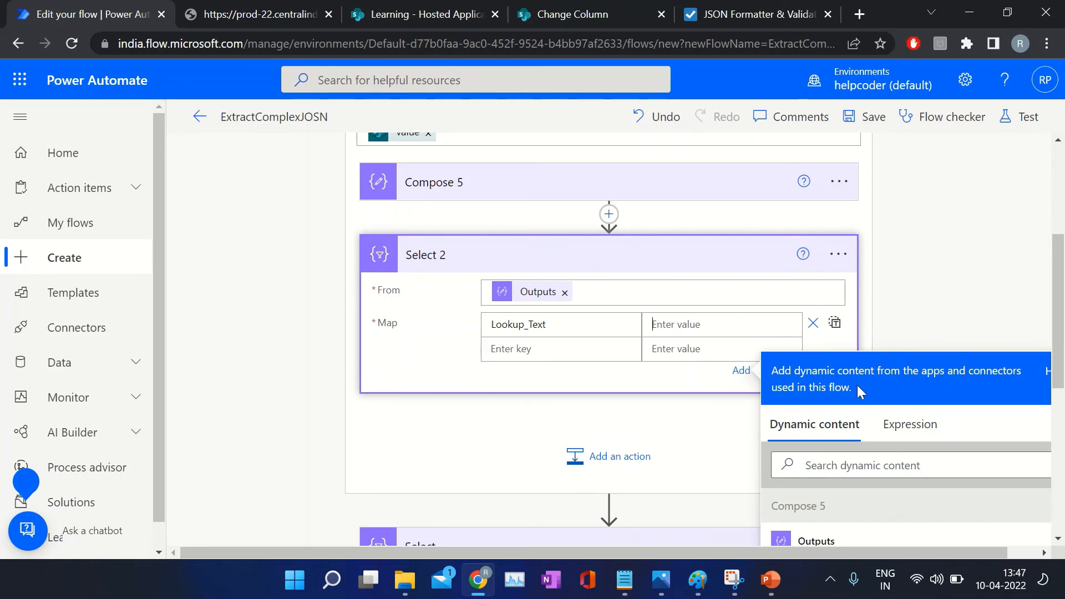
left_click(910, 424)
type("item")
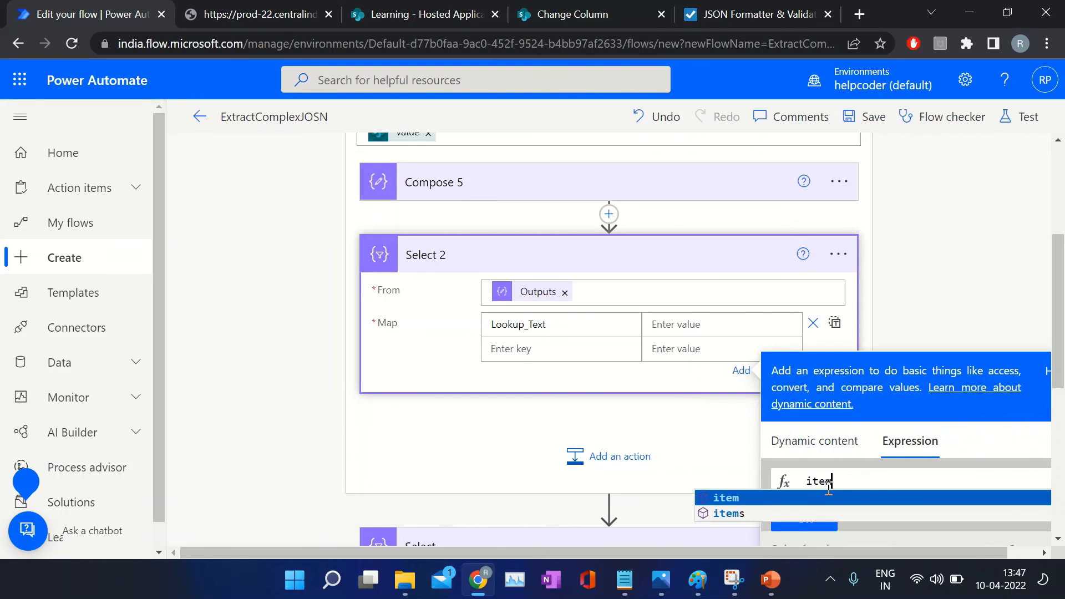
key("Return")
type("?['")
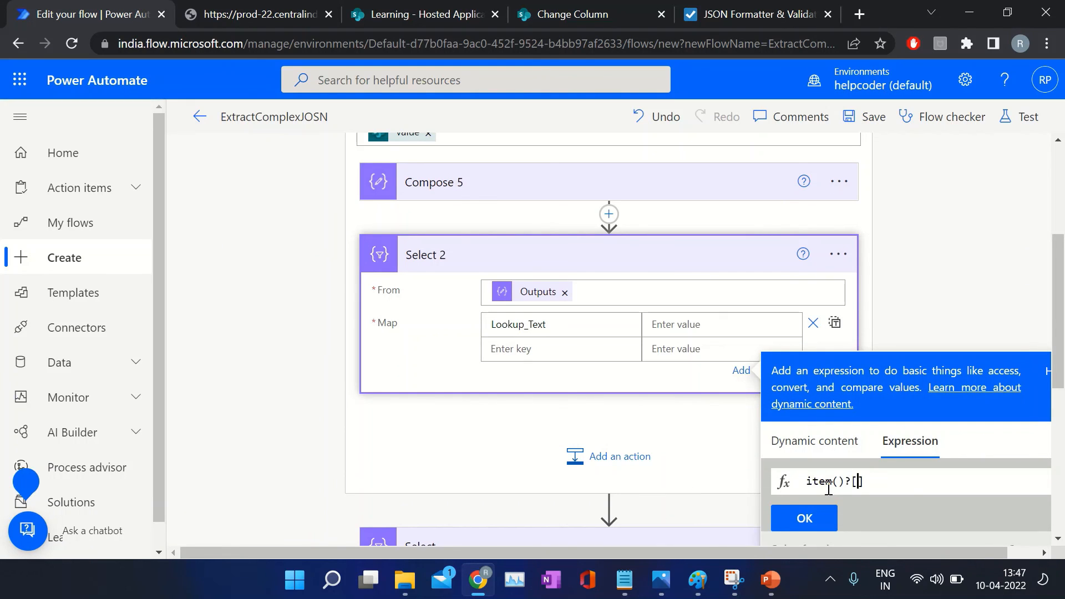
left_click(727, 14)
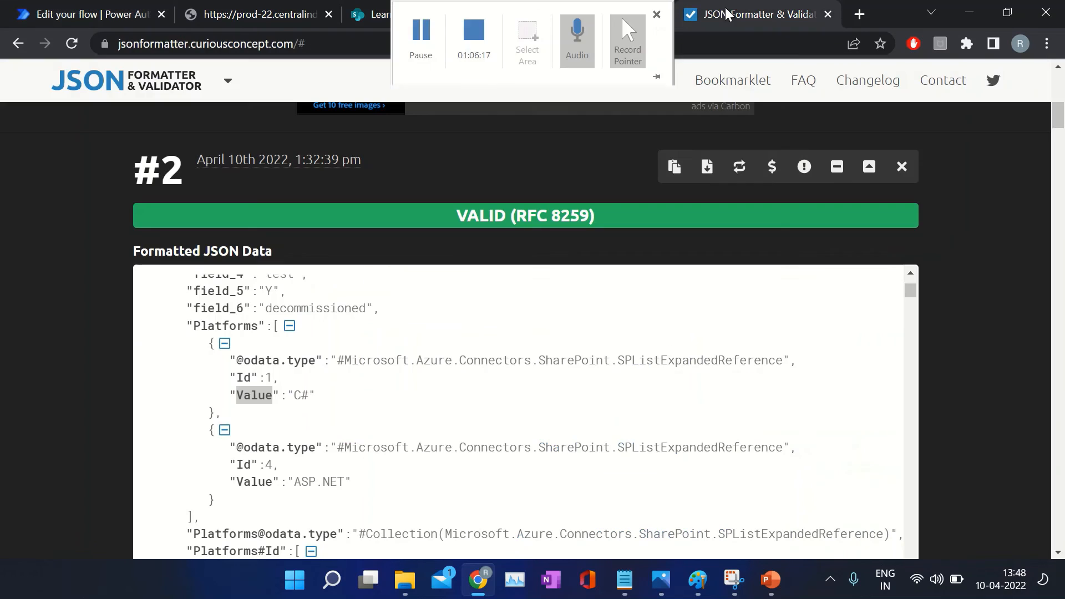
double_click(252, 394)
key("ctrl+c")
left_click(89, 14)
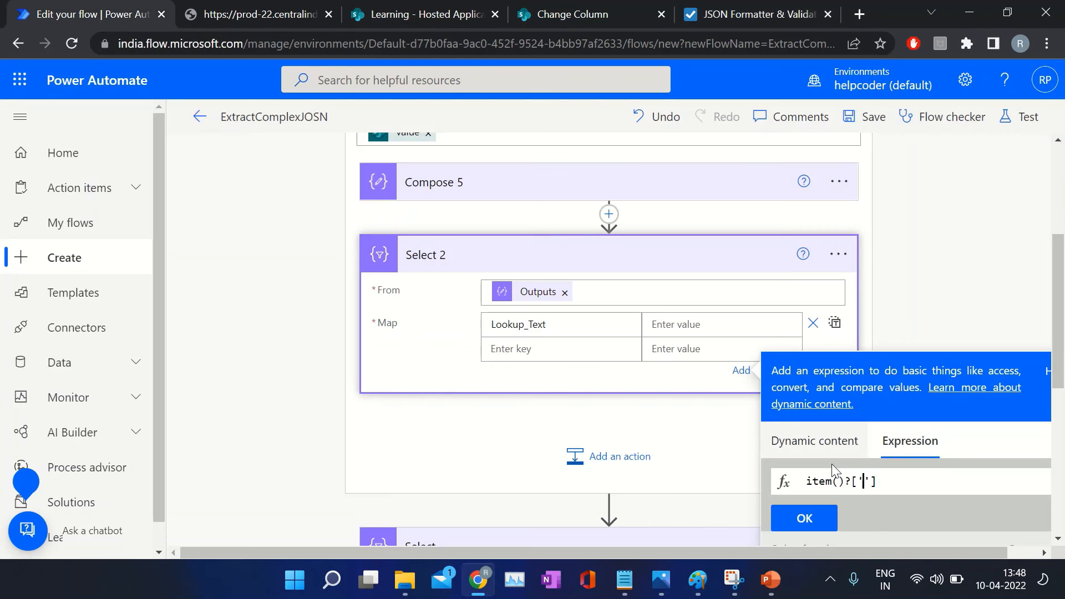
key("ctrl+v")
left_click(797, 527)
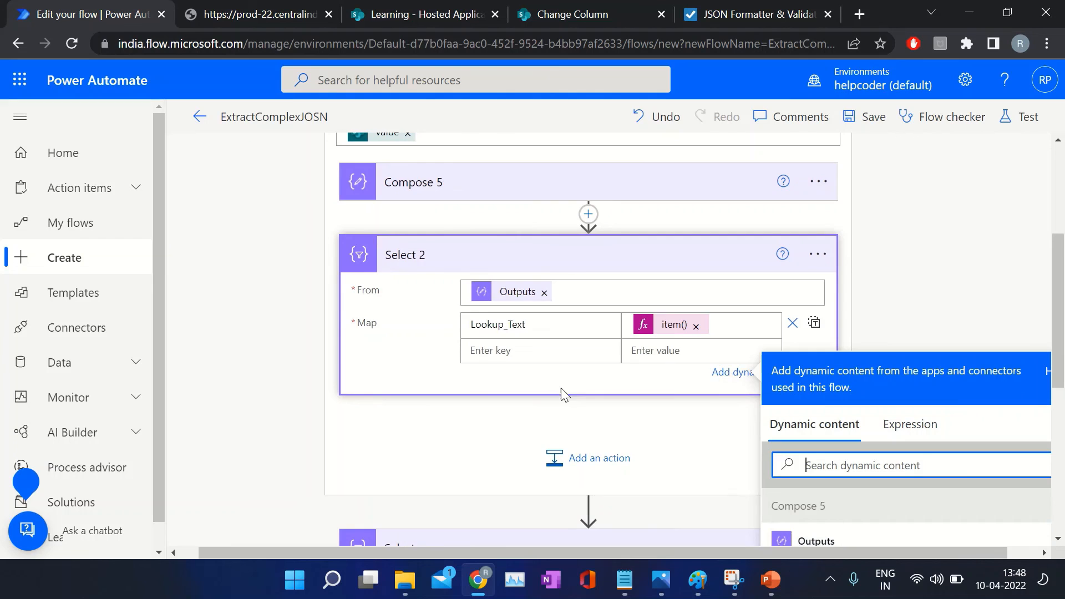
- Map a second key, Lookup_ID, in Select 2 to the expression item()?['Id'], taking the Id key name from the formatted JSON
left_click(501, 349)
type("Look")
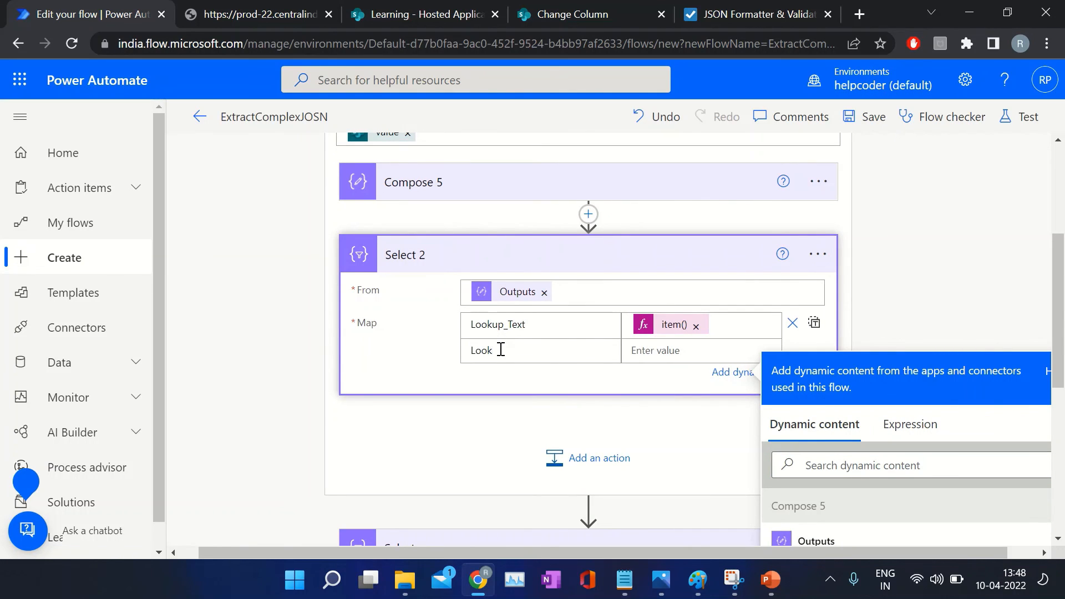
type("up_ID")
left_click(666, 350)
left_click(911, 424)
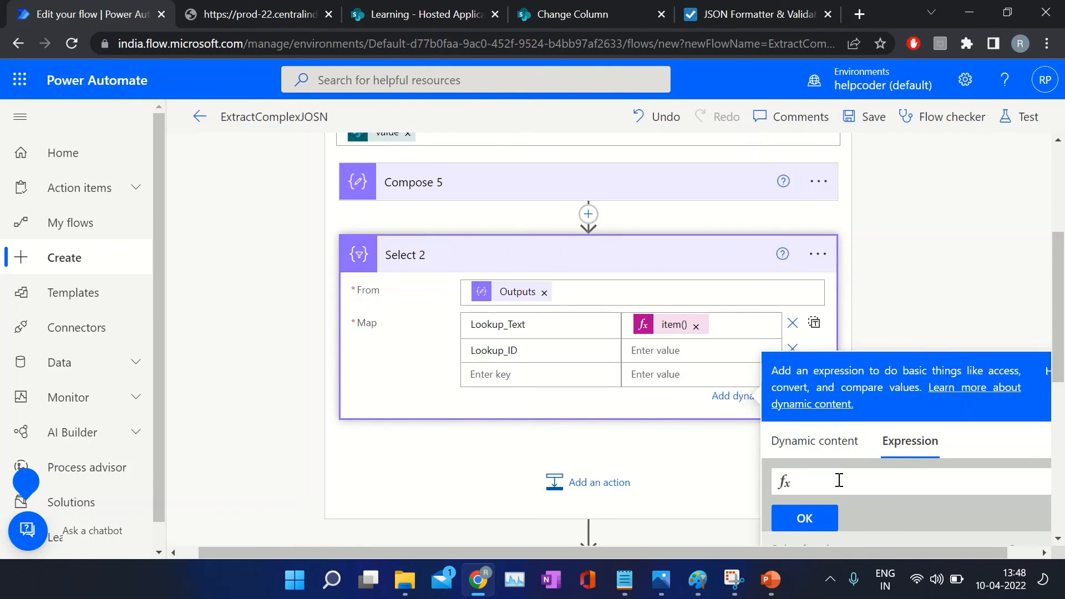
type("item()?[")
left_click(761, 17)
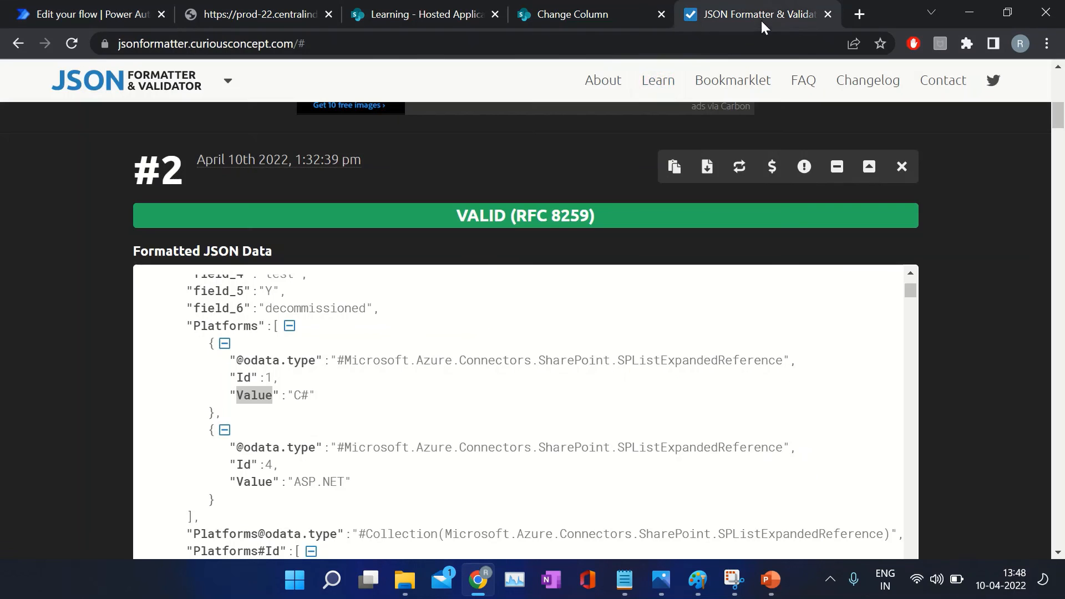
double_click(247, 376)
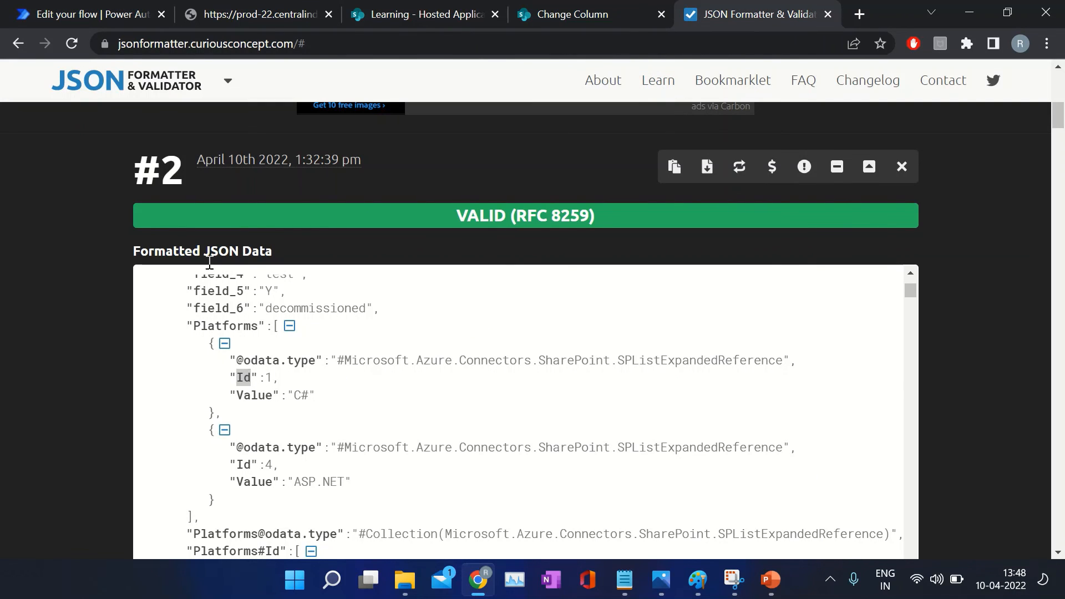
left_click(94, 16)
type("['Id")
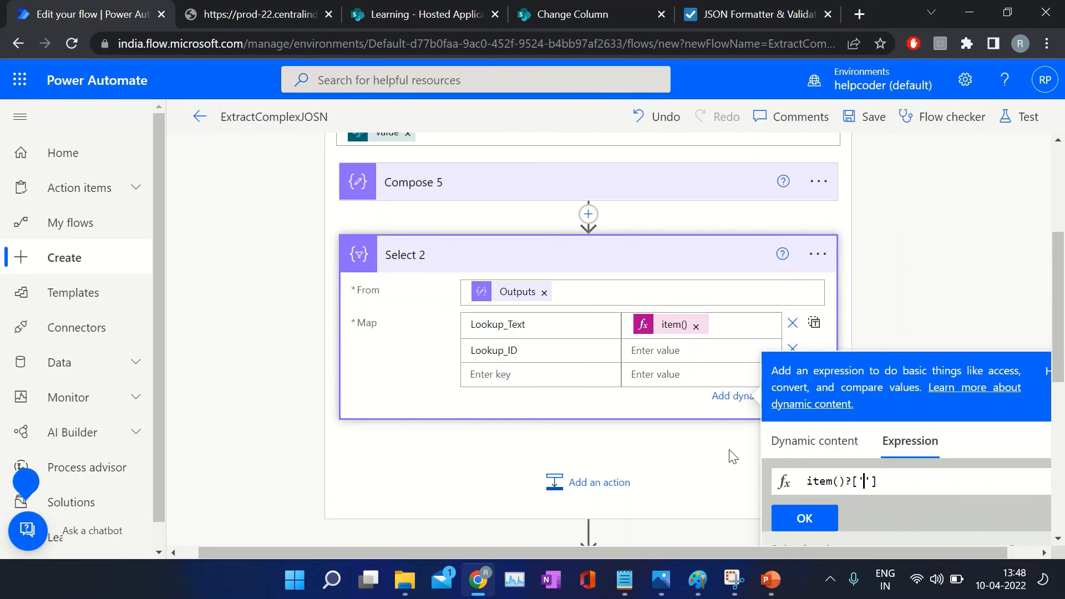
left_click(805, 516)
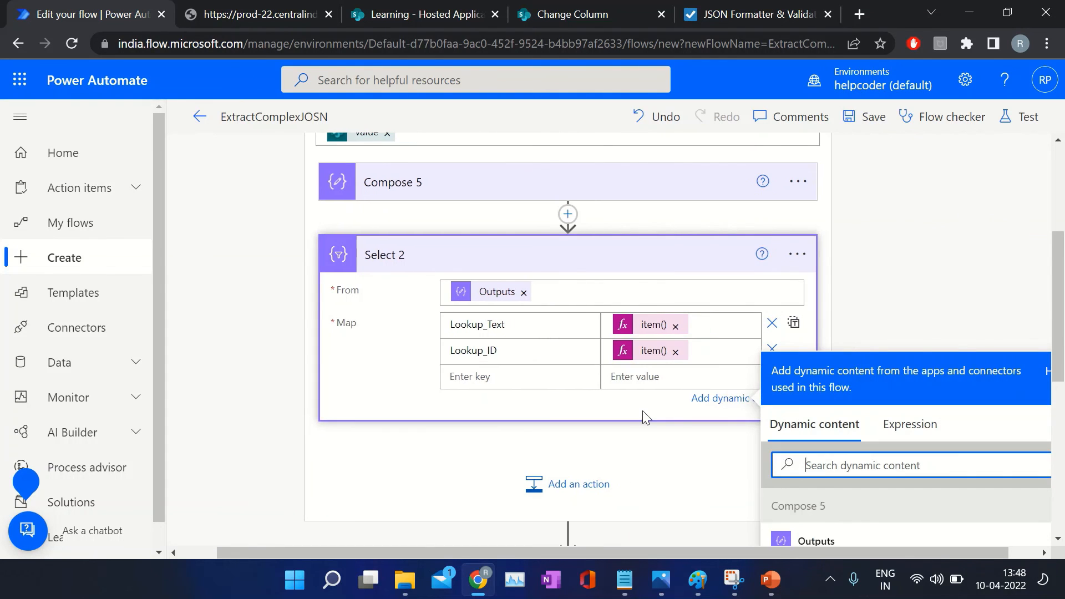
left_click(937, 249)
scroll(960, 293, "up", 3)
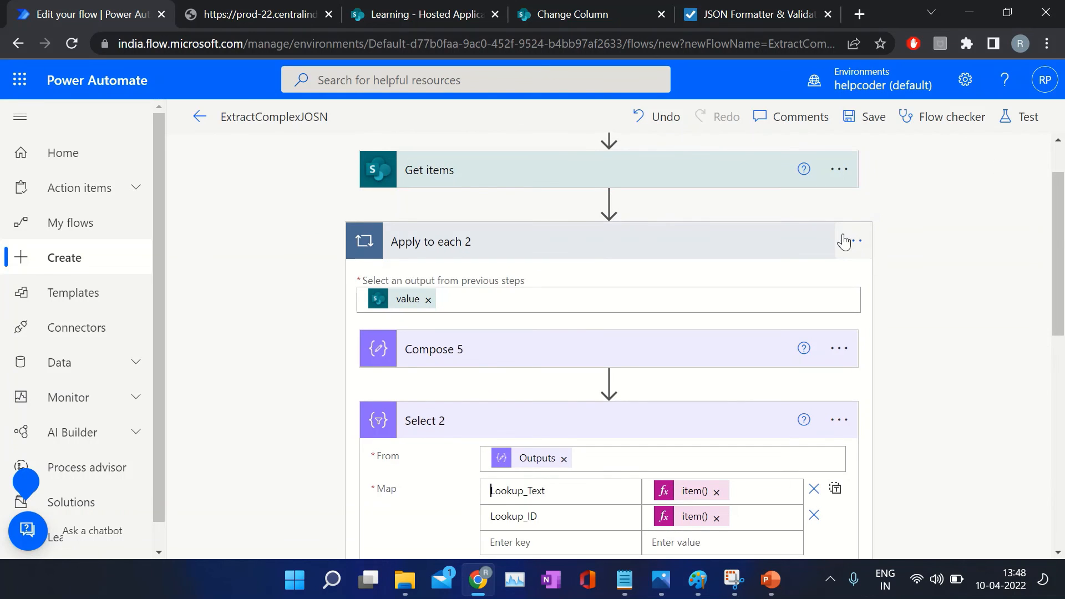
- Run a test of the flow and examine Select 2's output body in the first iteration of Apply to each 2
left_click(1023, 117)
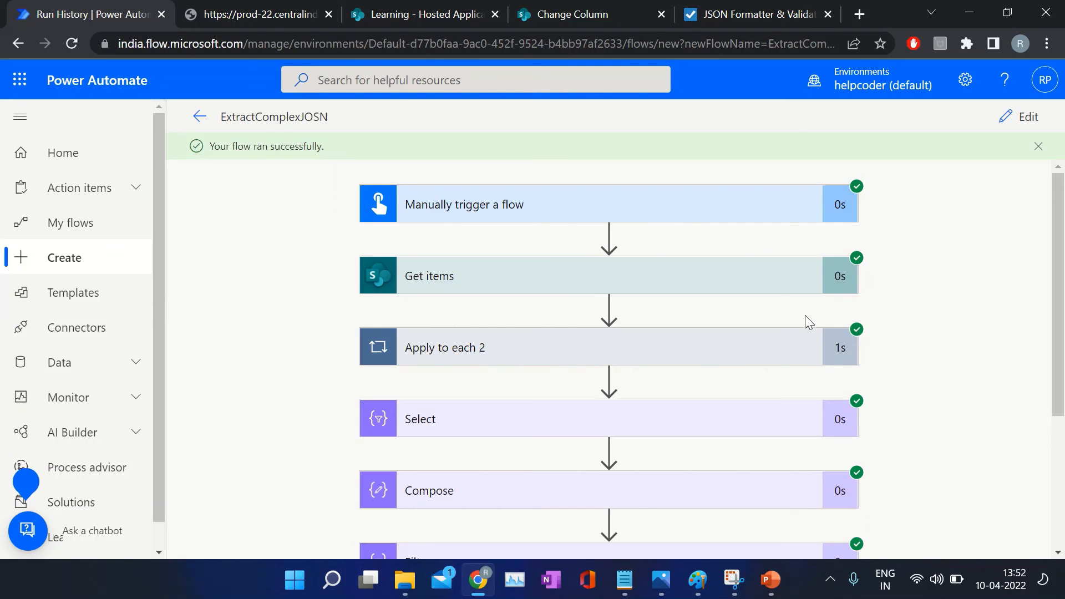
left_click(537, 347)
scroll(502, 326, "down", 4)
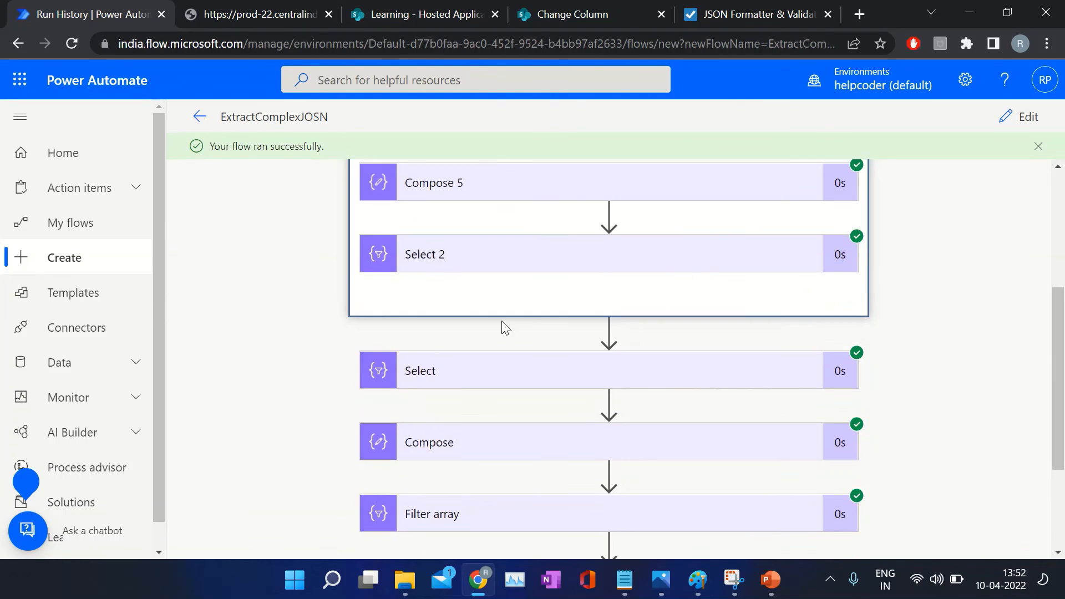
scroll(498, 349, "up", 1)
left_click(716, 336)
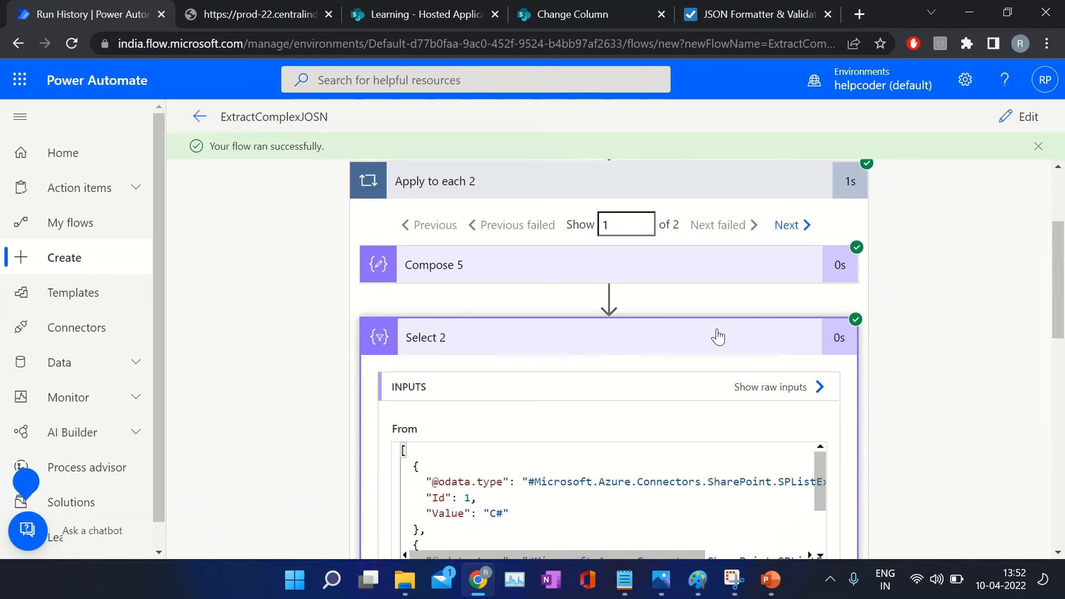
scroll(516, 364, "down", 9)
scroll(475, 317, "down", 2)
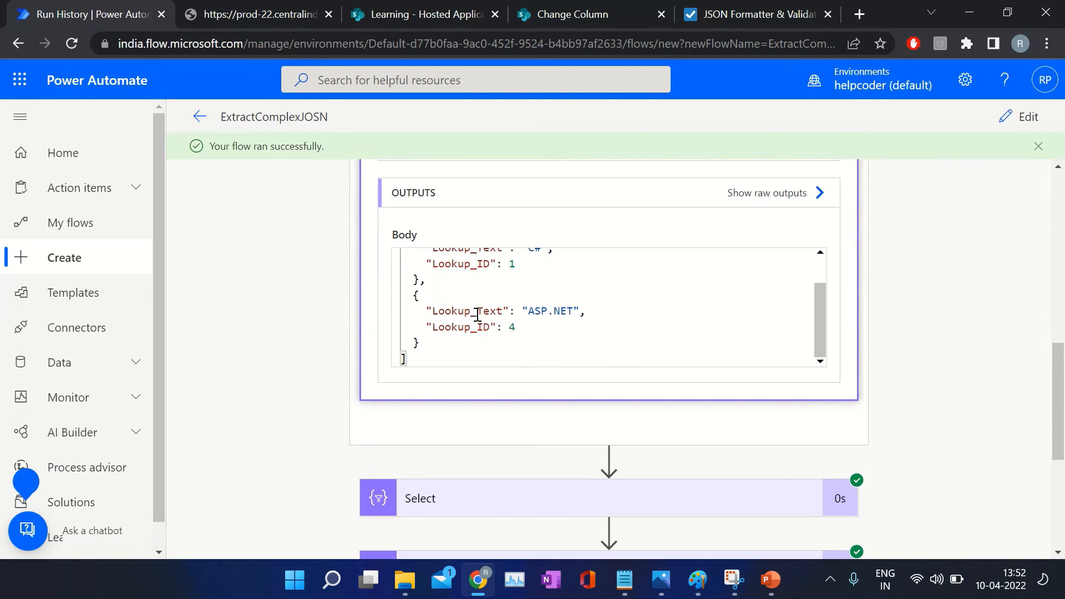
scroll(475, 316, "up", 2)
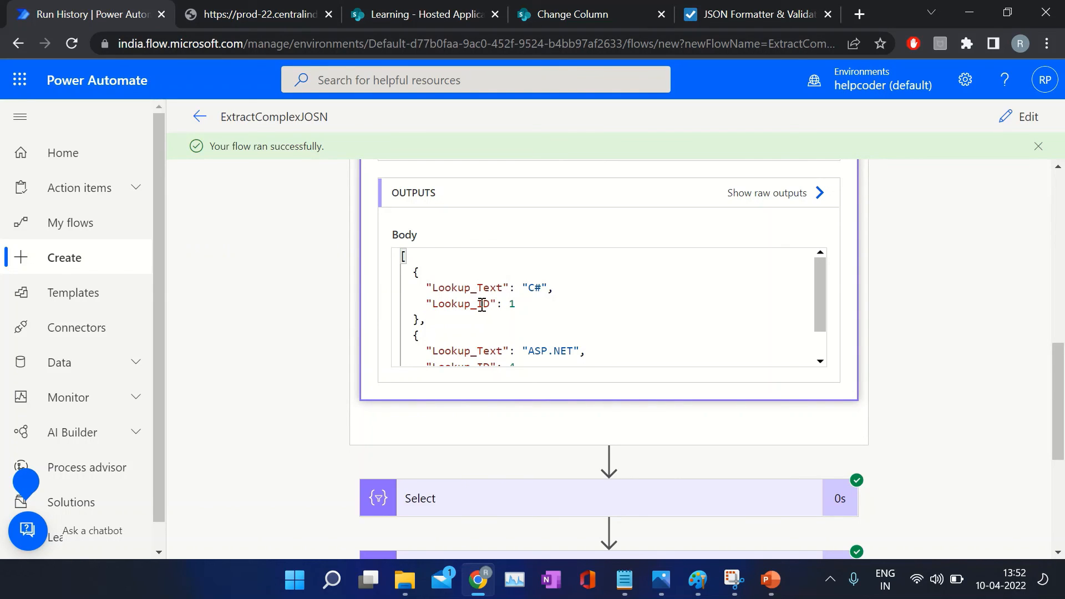
scroll(482, 305, "down", 2)
scroll(489, 330, "up", 2)
- Compare Select 2's first-iteration output with the first item's Platforms values in the Hosted Application list
left_click(420, 15)
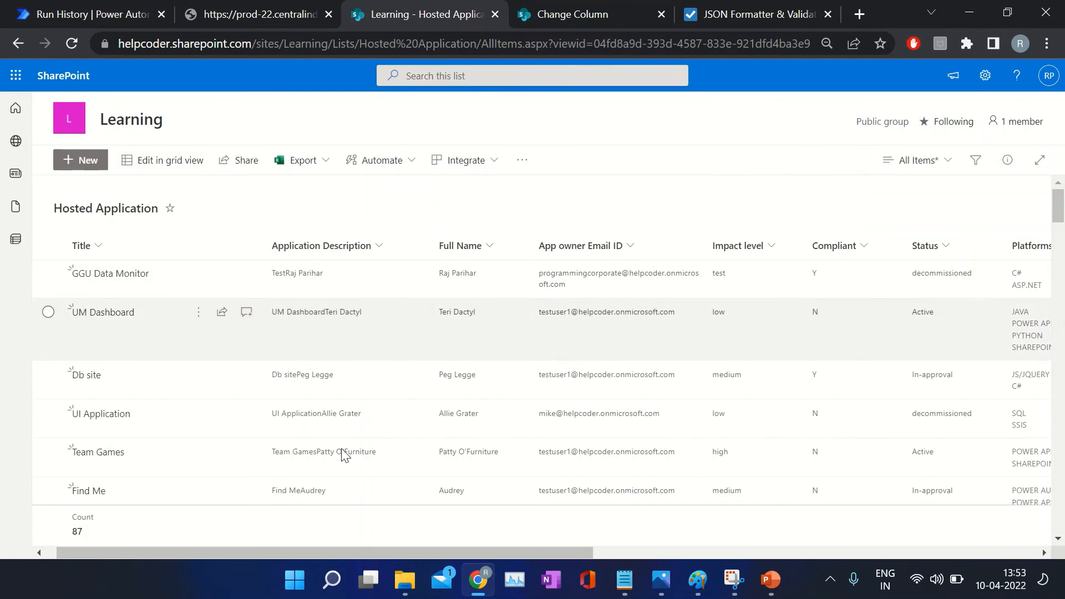
left_click_drag(345, 552, 573, 558)
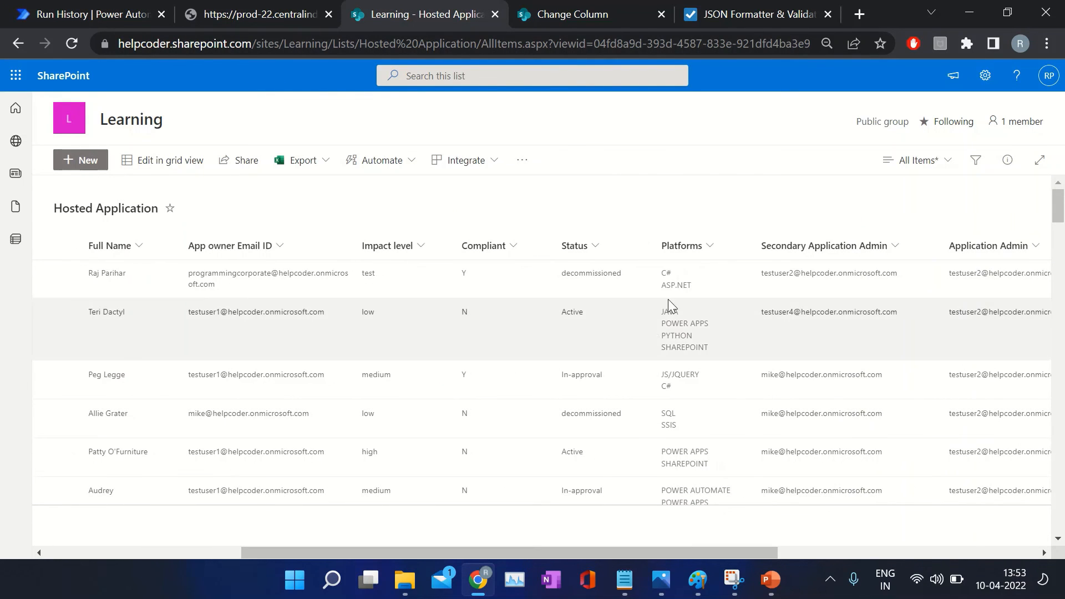
left_click(128, 15)
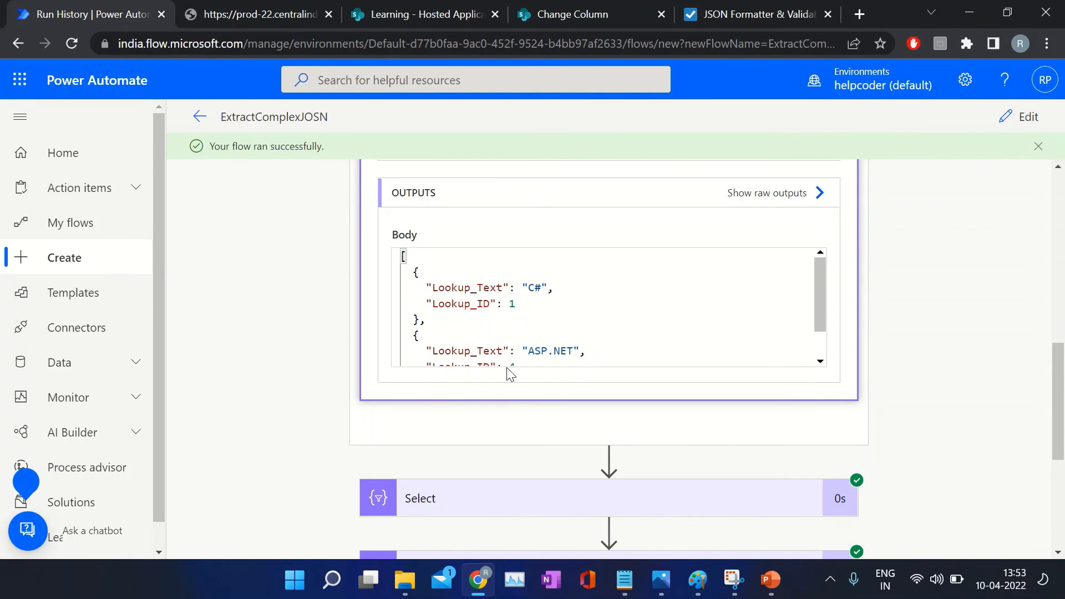
scroll(582, 350, "down", 2)
scroll(707, 336, "up", 2)
- Check Select 2's output in iteration 2 of Apply to each 2 against the second item's Platforms values in the Hosted Application list
scroll(958, 374, "up", 4)
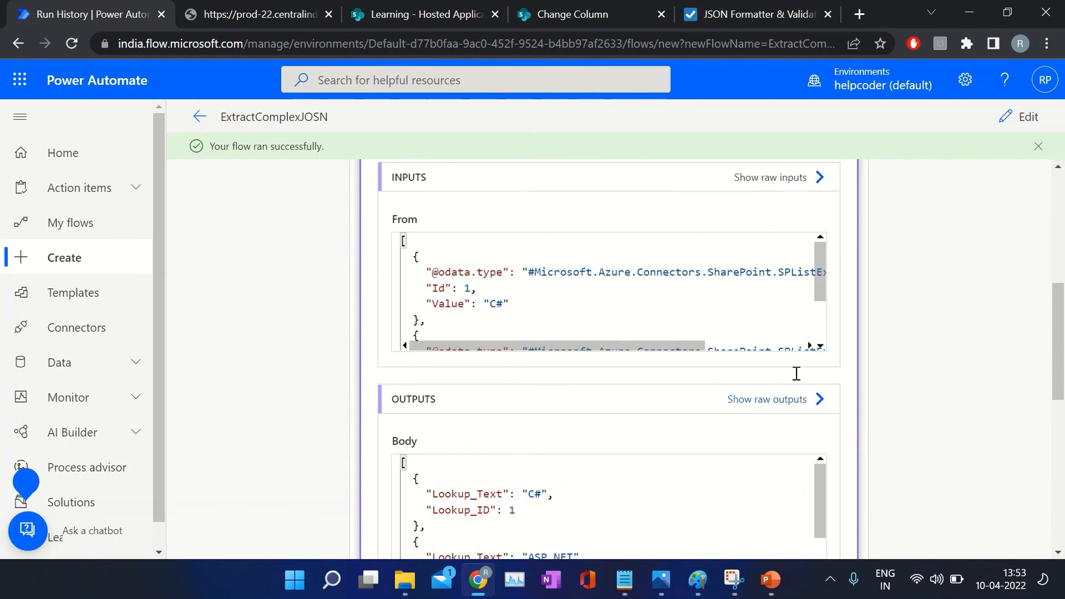
scroll(797, 374, "up", 5)
left_click(784, 308)
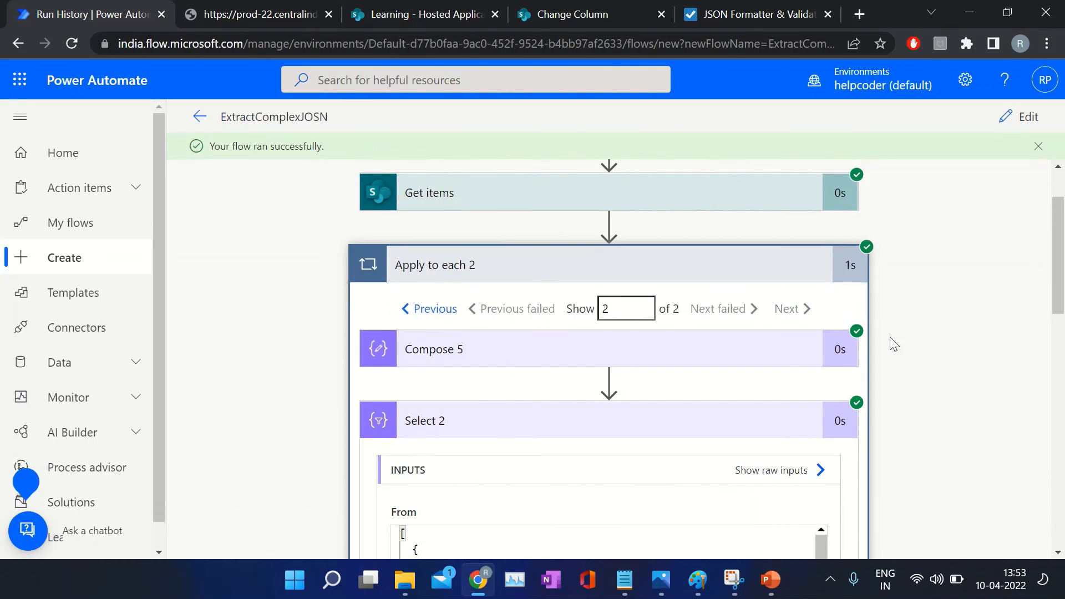
scroll(892, 342, "down", 4)
scroll(534, 382, "down", 5)
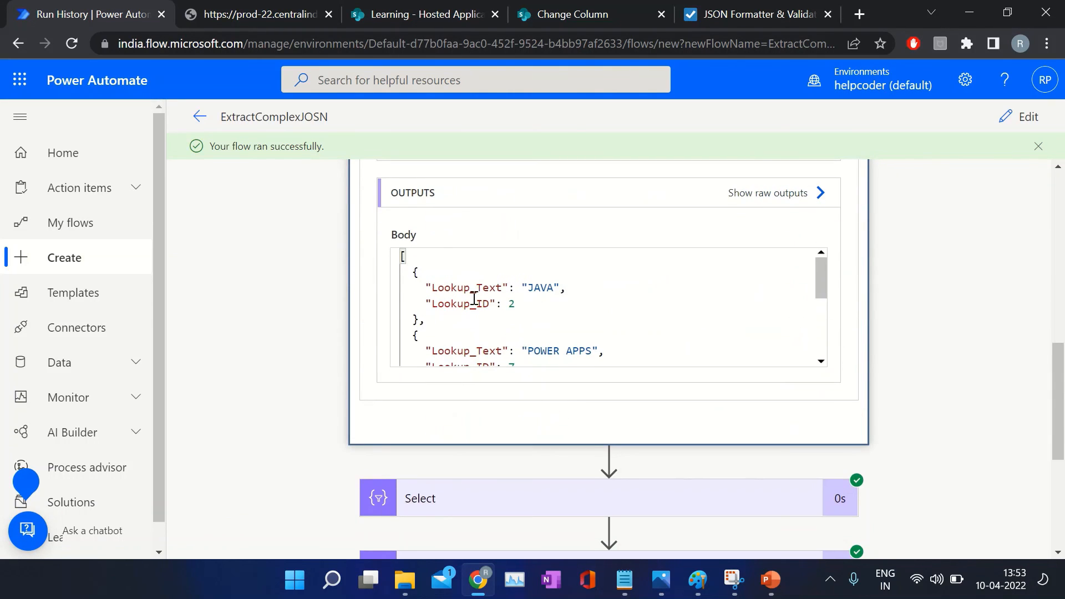
scroll(474, 299, "down", 4)
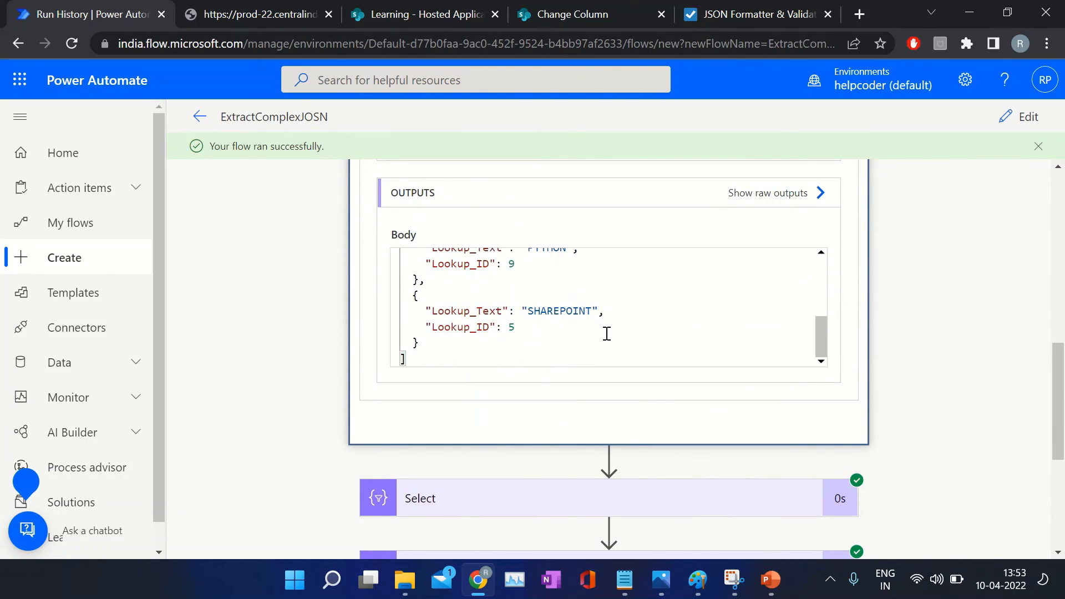
left_click(412, 12)
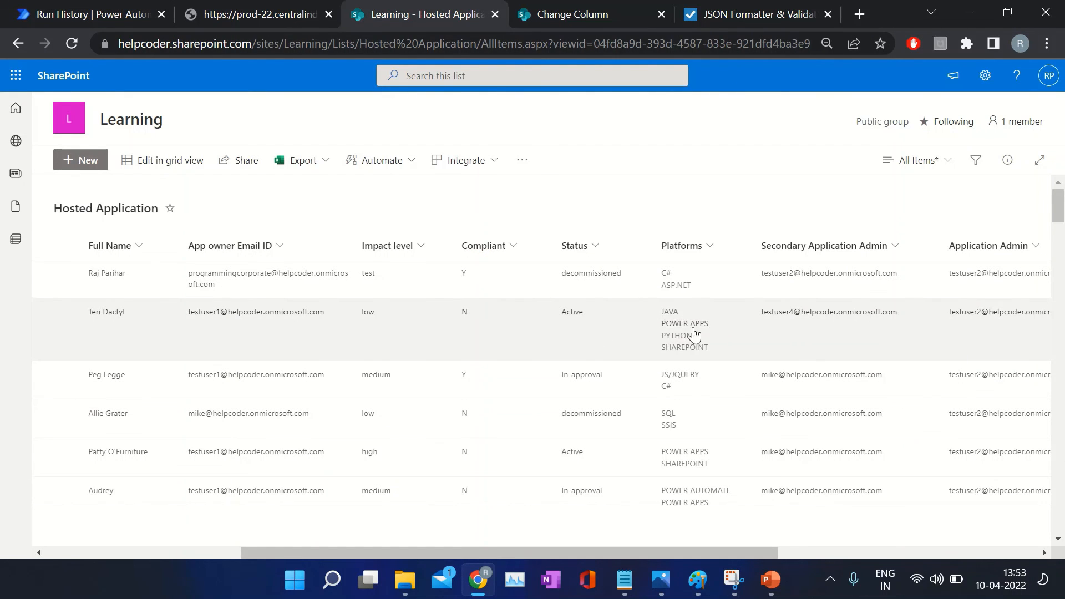
left_click(111, 22)
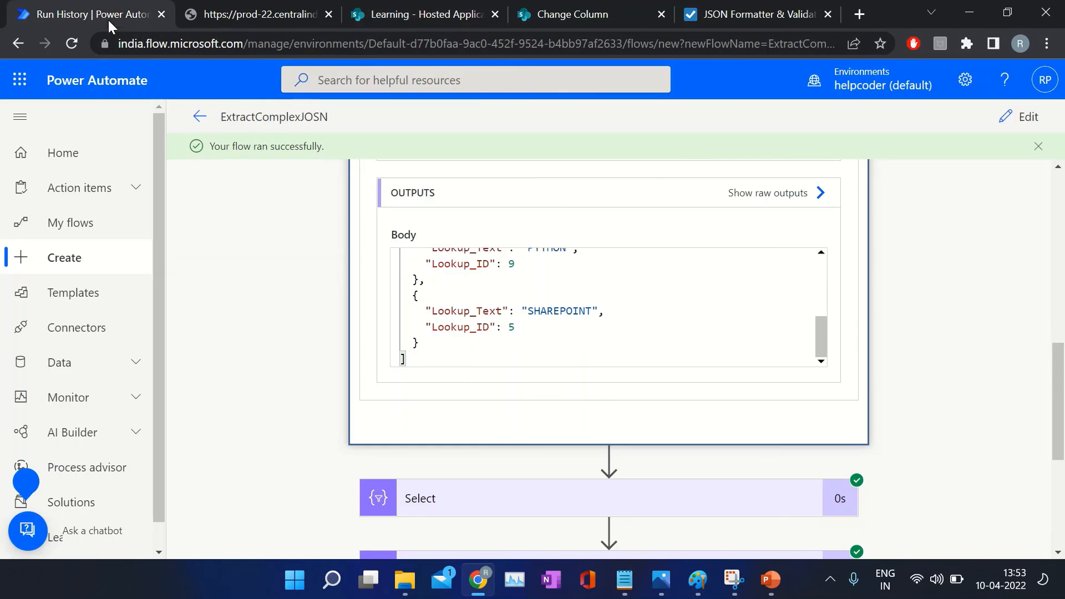
- Return the flow to editing and add another Select action after Select 2 inside Apply to each 2
scroll(1029, 207, "up", 3)
left_click(1025, 116)
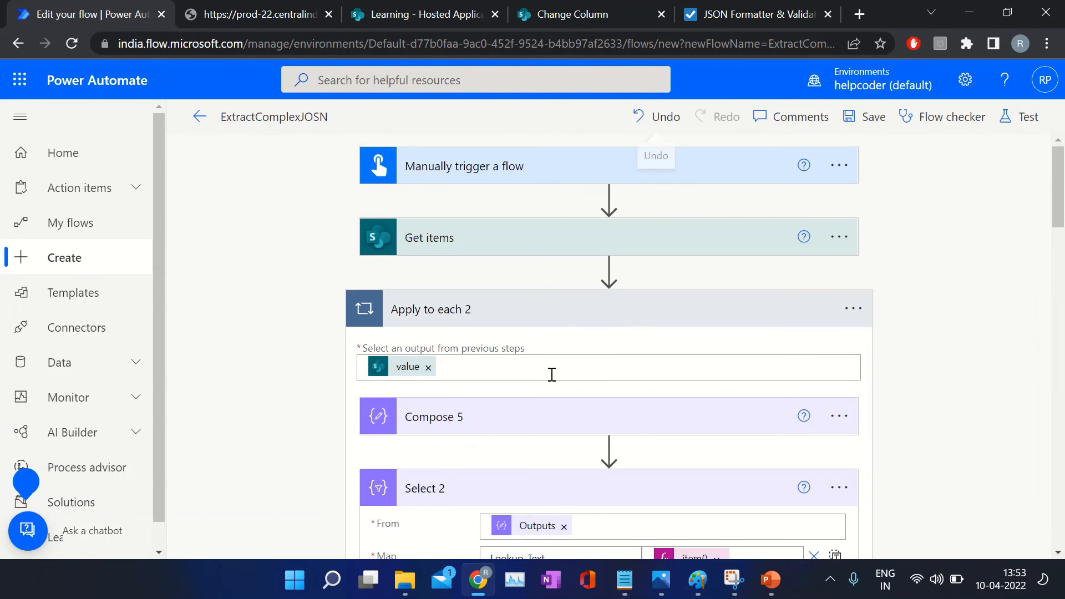
scroll(549, 374, "down", 5)
left_click(526, 256)
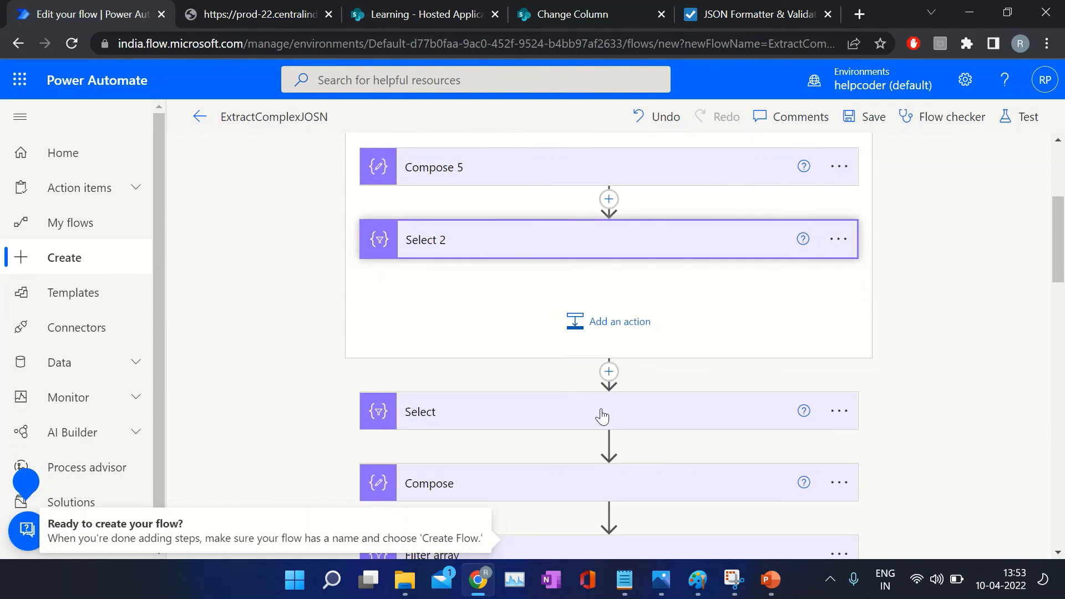
left_click(619, 324)
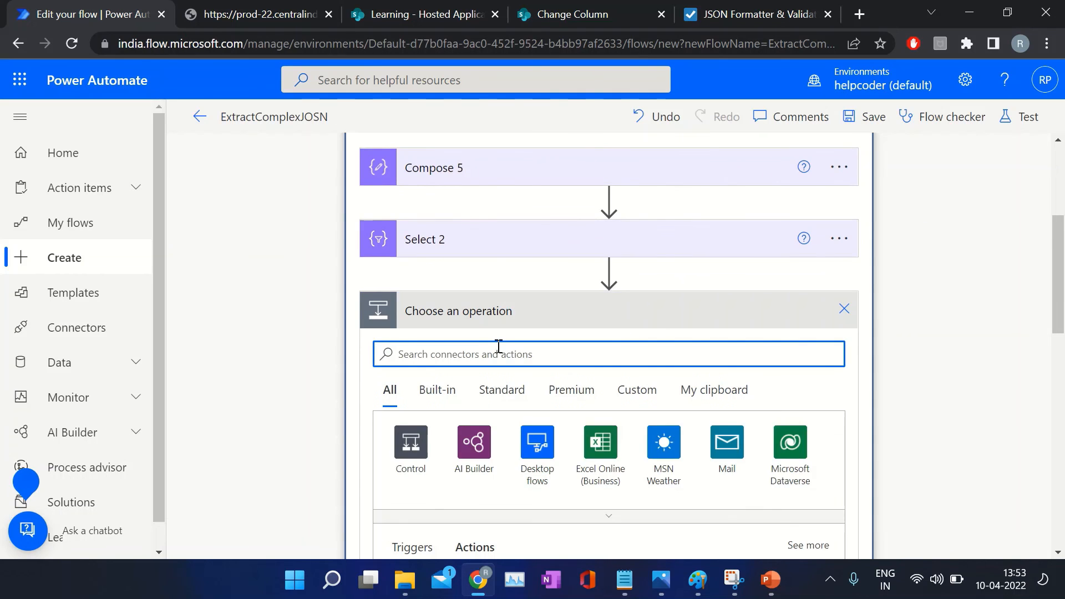
type("select")
scroll(499, 347, "down", 3)
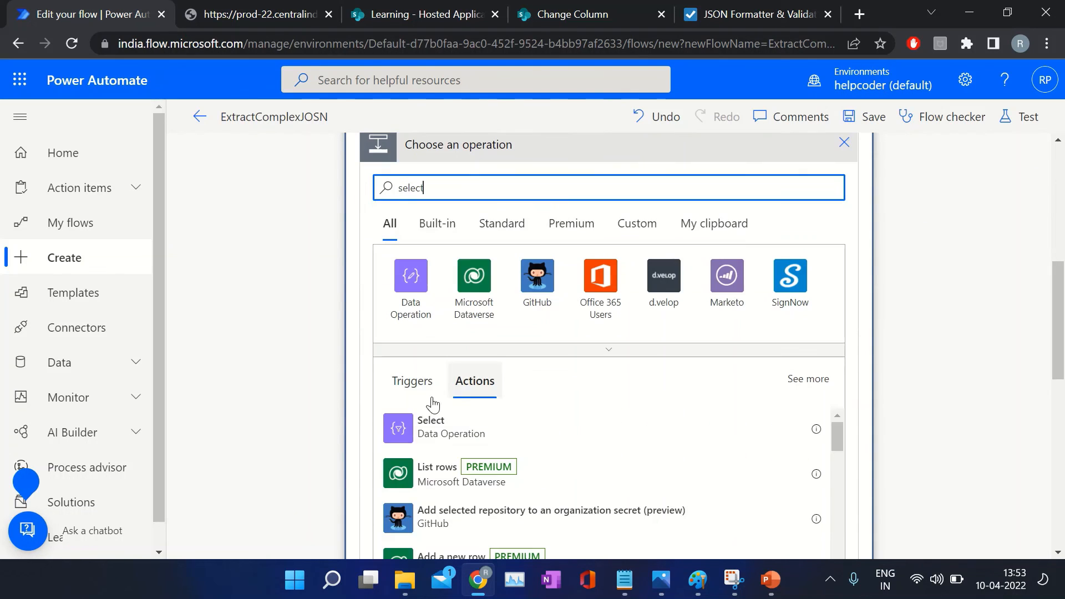
left_click(417, 430)
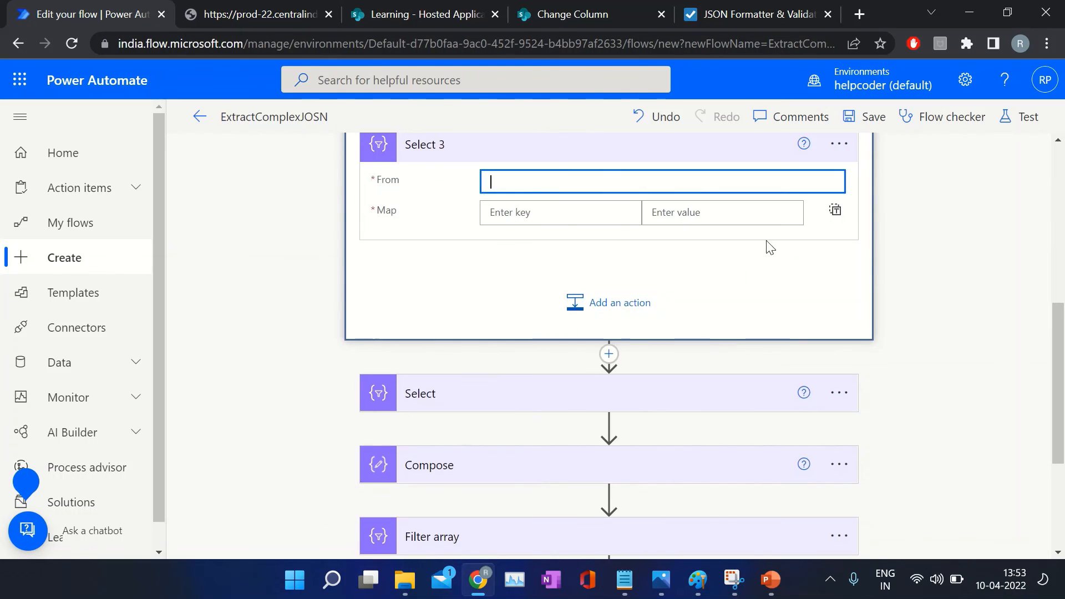
- Use the Outputs of Compose 5 as the From source of Select 3
scroll(442, 394, "up", 2)
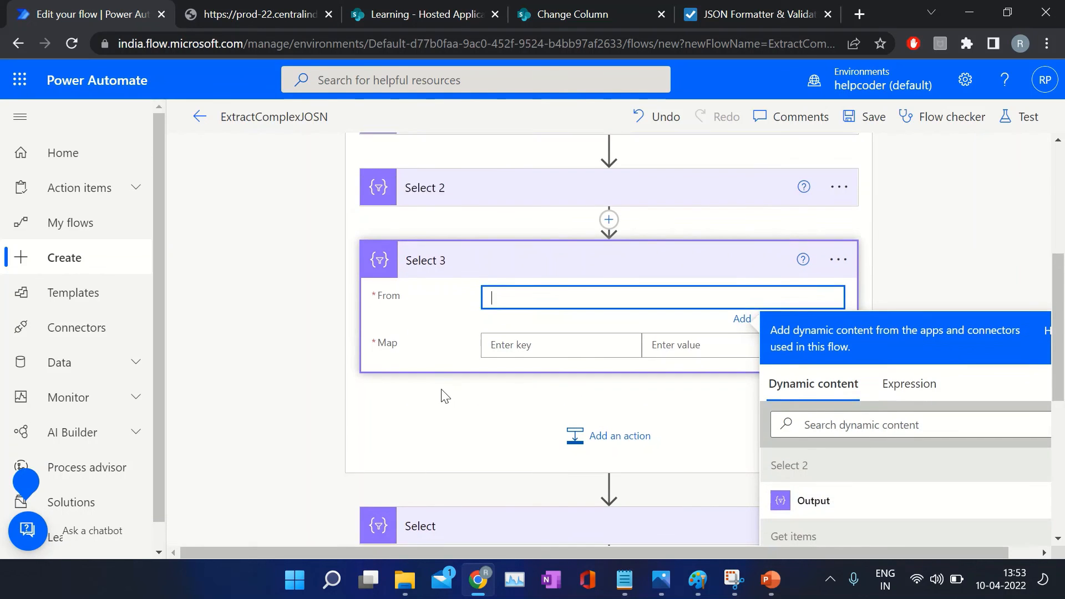
scroll(683, 454, "down", 3)
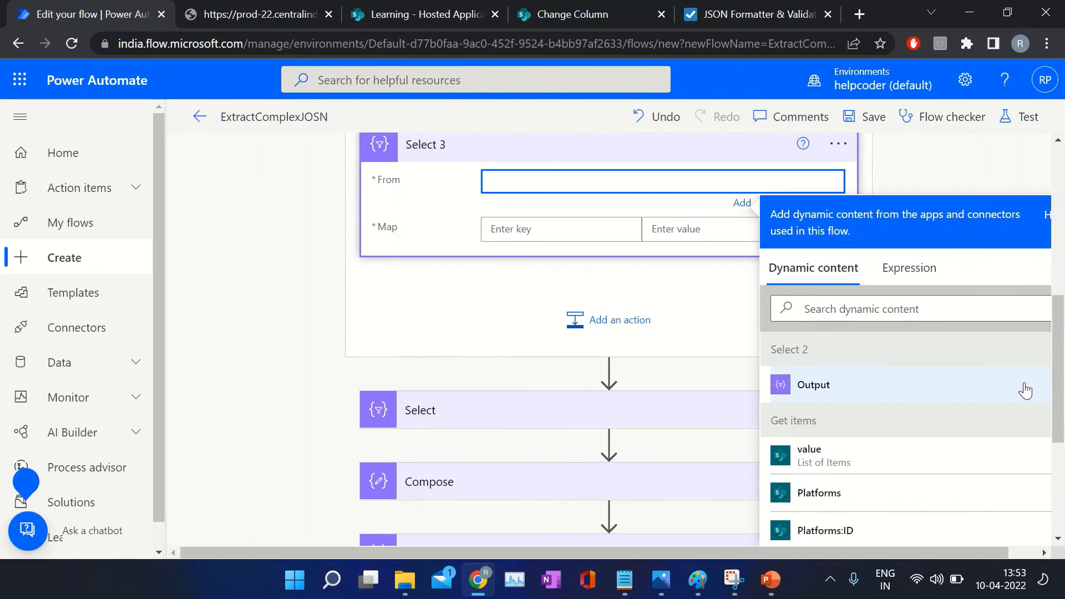
left_click_drag(1058, 347, 1057, 383)
scroll(946, 392, "up", 2)
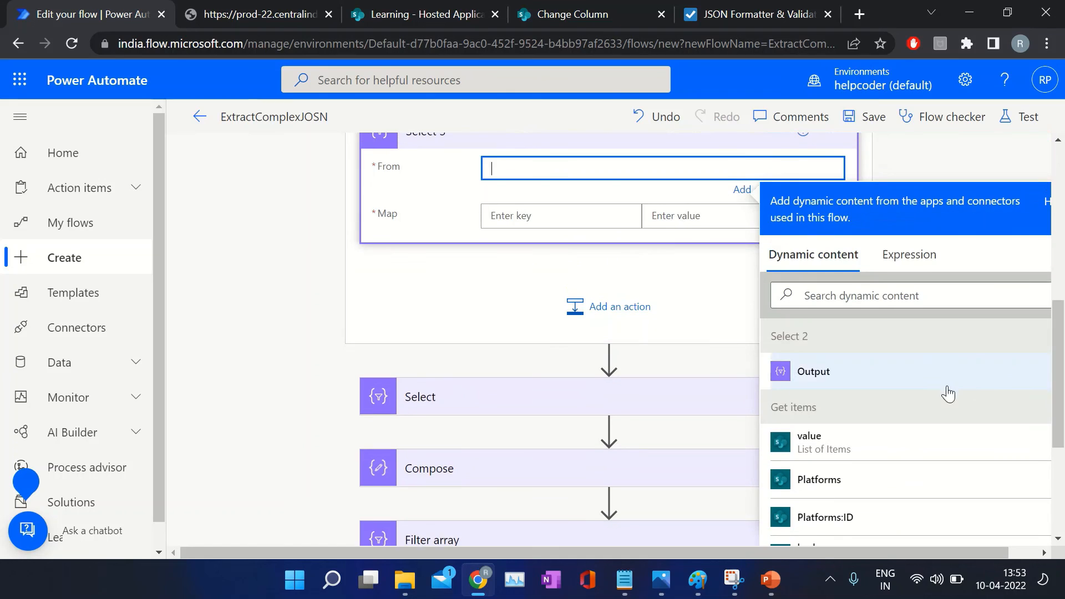
scroll(915, 455, "down", 10)
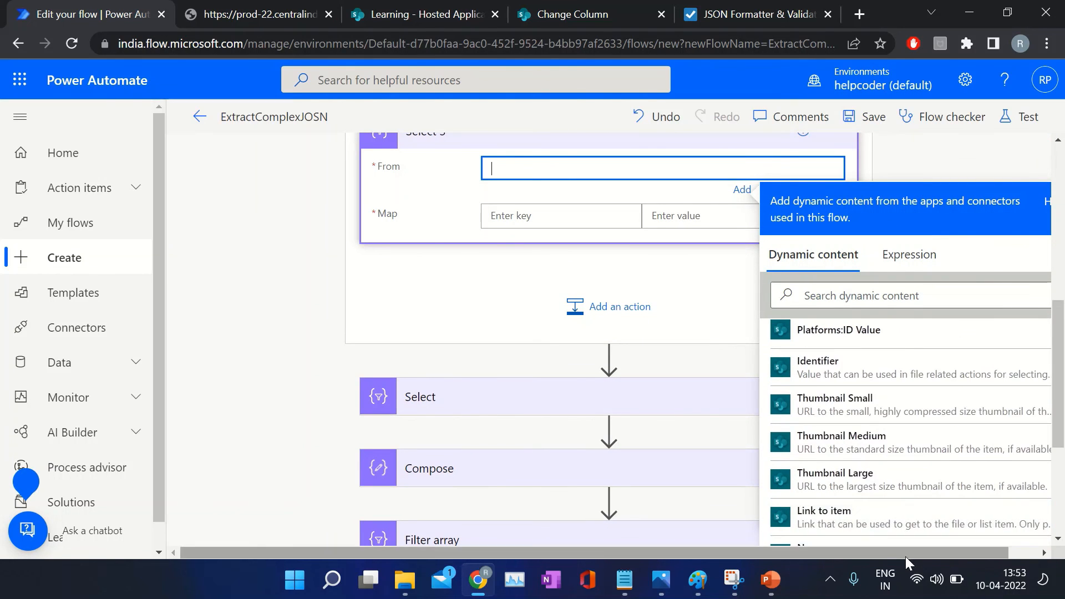
left_click_drag(906, 555, 943, 555)
left_click_drag(1058, 442, 1044, 495)
left_click(777, 384)
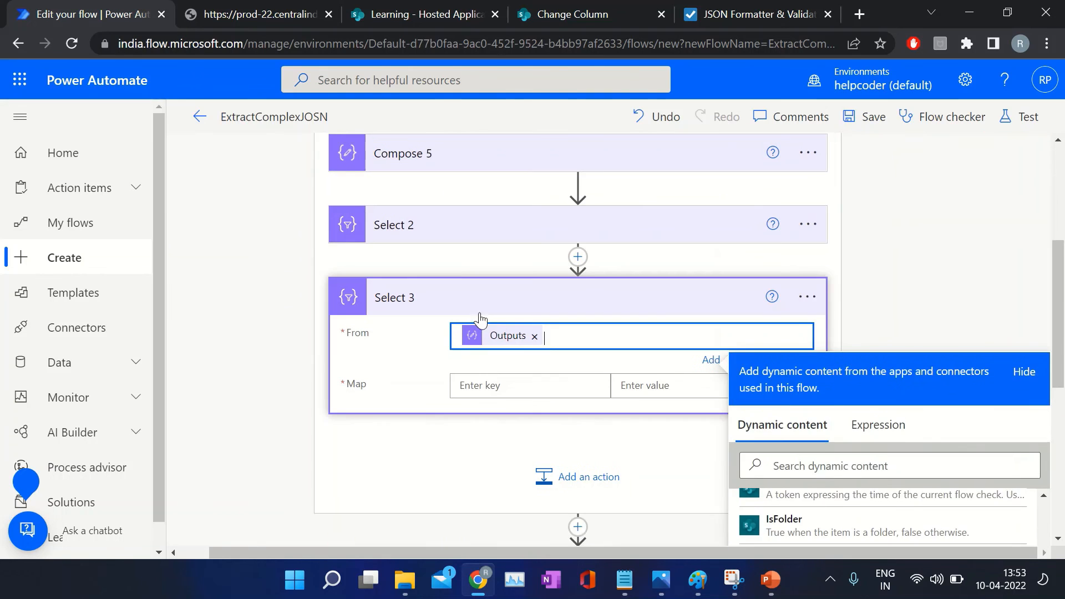
- Switch Select 3's Map to text mode and set it to the expression item()?['Value'], checking the Value key in the formatted JSON
left_click(573, 366)
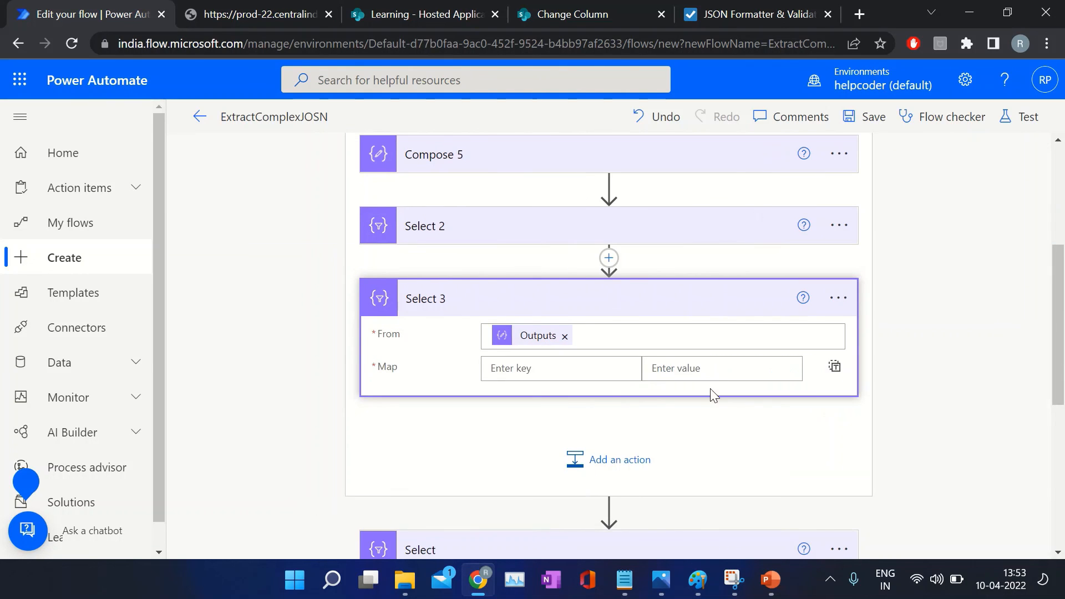
left_click(836, 368)
left_click(499, 367)
left_click(900, 466)
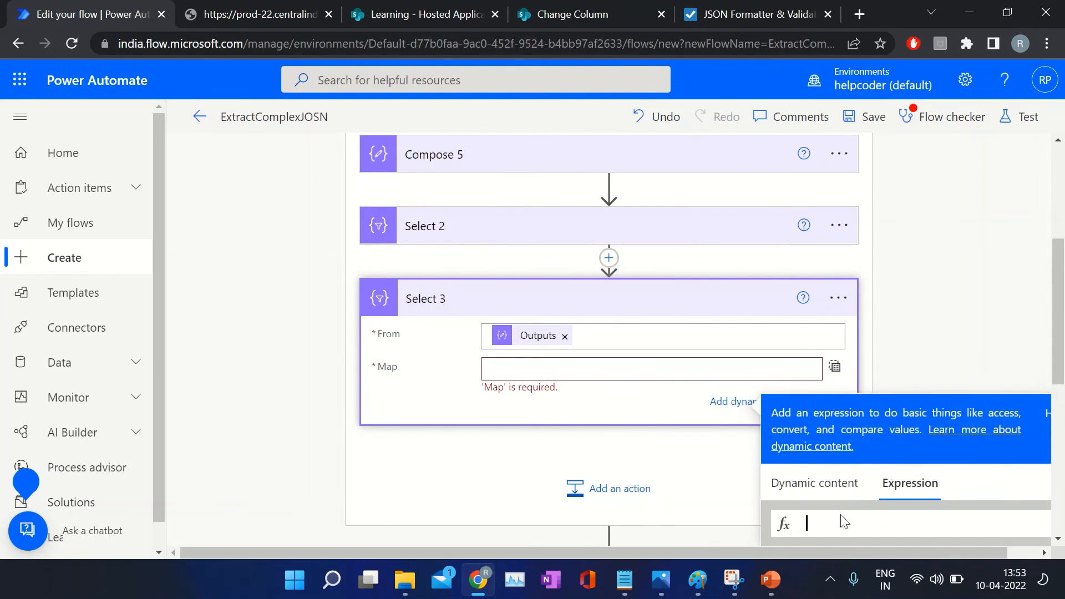
type("item()?['Value")
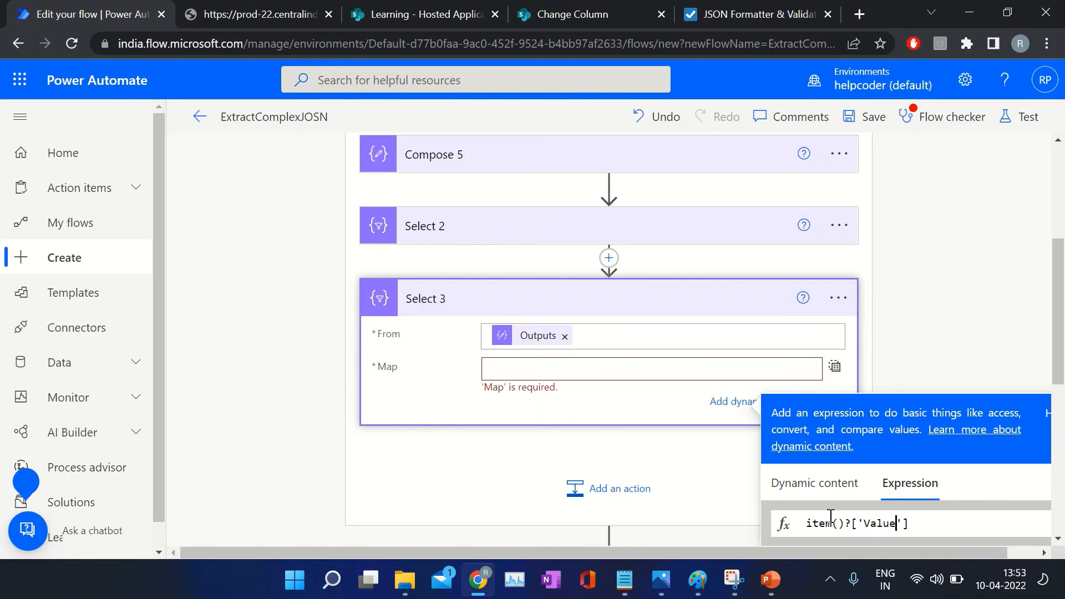
left_click(778, 11)
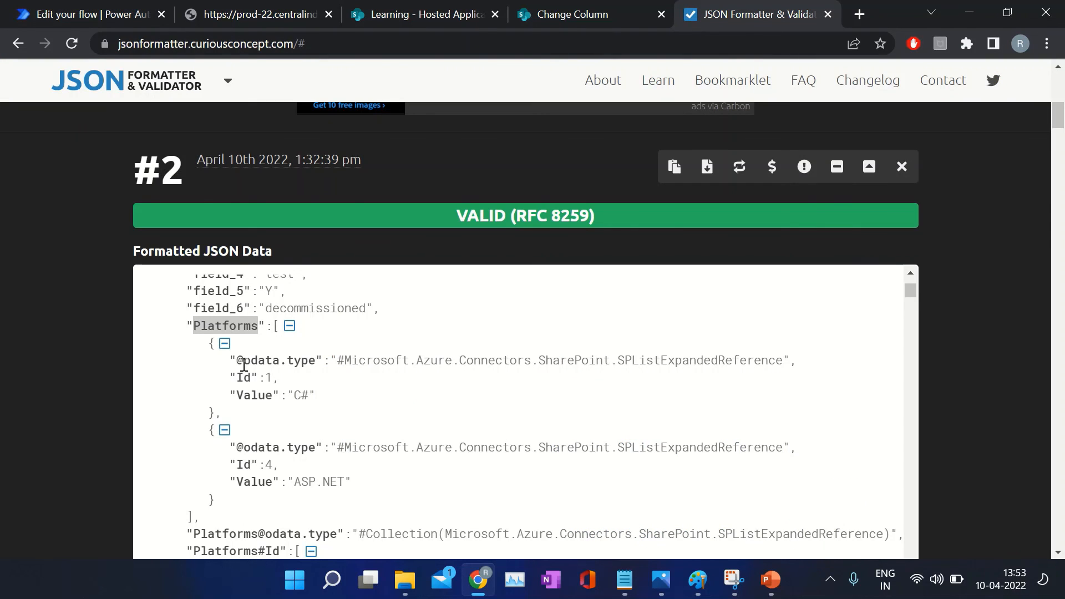
left_click(91, 14)
scroll(806, 378, "down", 3)
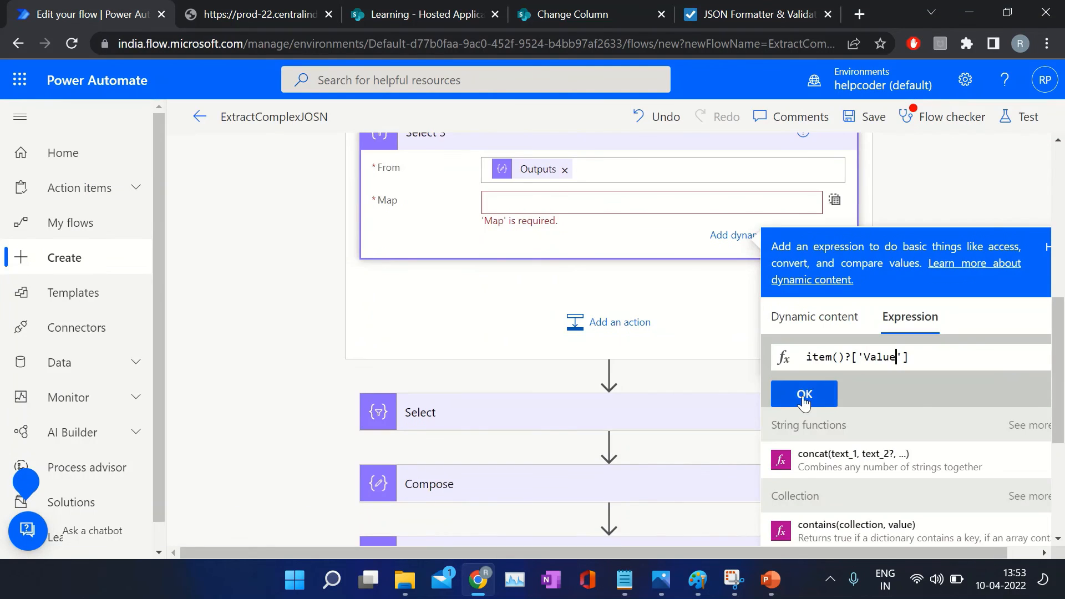
left_click(804, 395)
- Save the flow, run it as a manual test and go to the run's results
left_click(1028, 117)
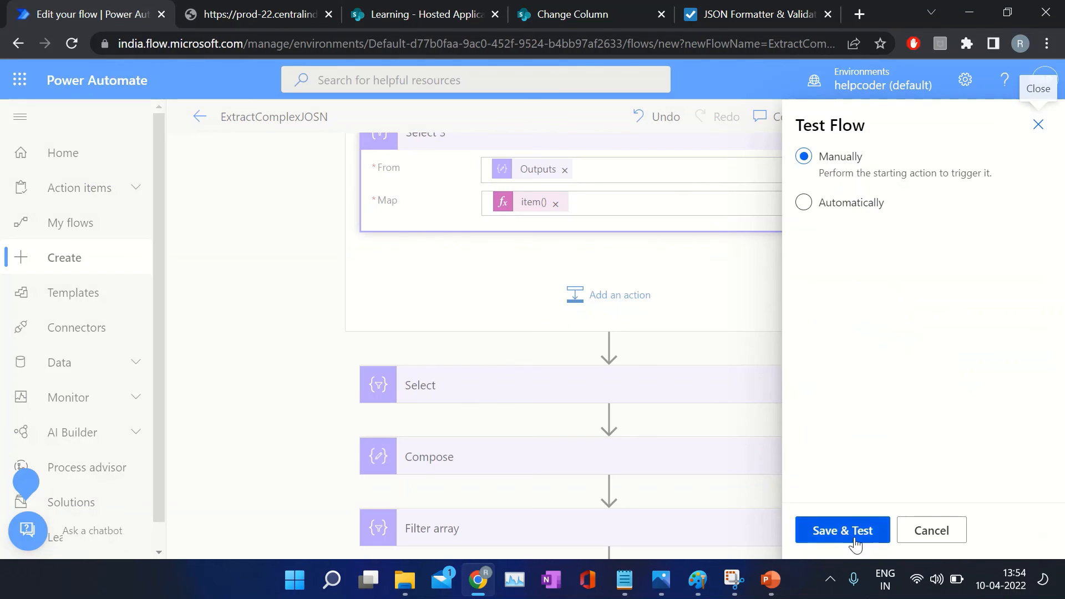
left_click(855, 541)
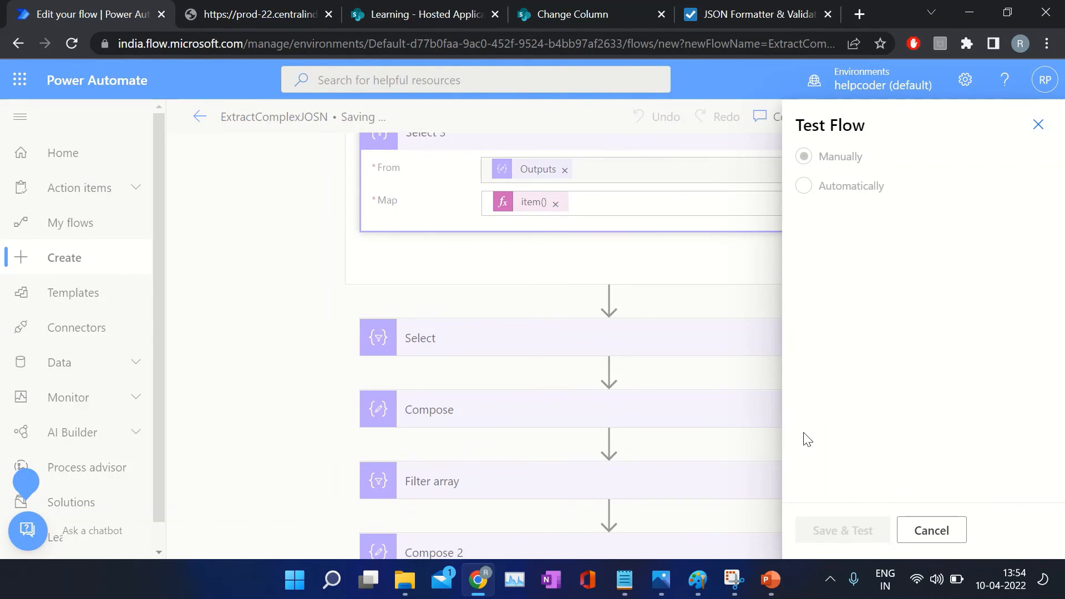
left_click(838, 531)
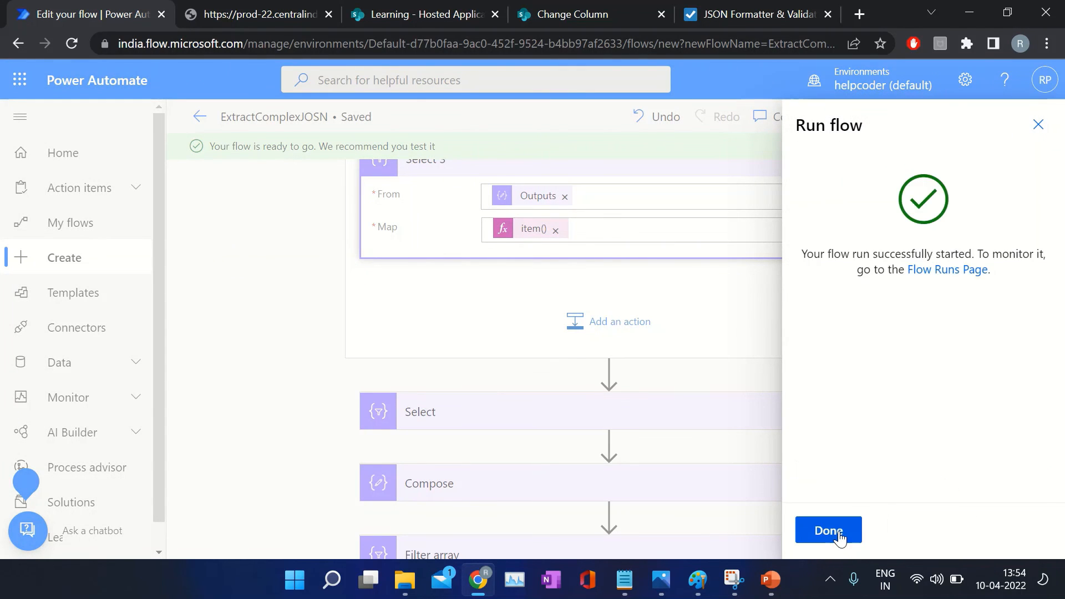
left_click(839, 531)
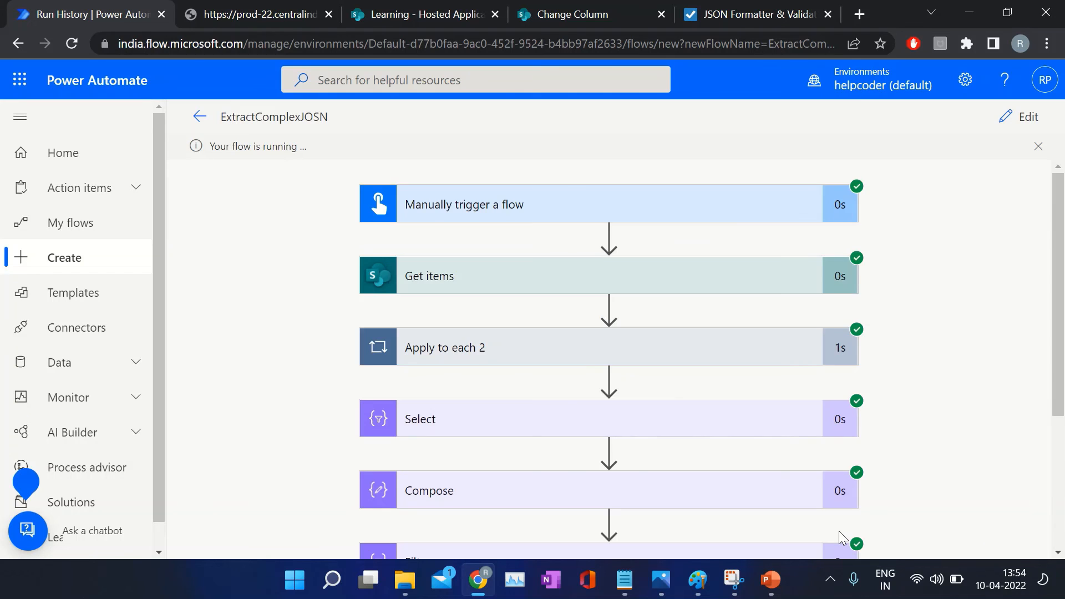
- Examine Select 3's output body in the first iteration of Apply to each 2
left_click(547, 348)
scroll(604, 385, "down", 4)
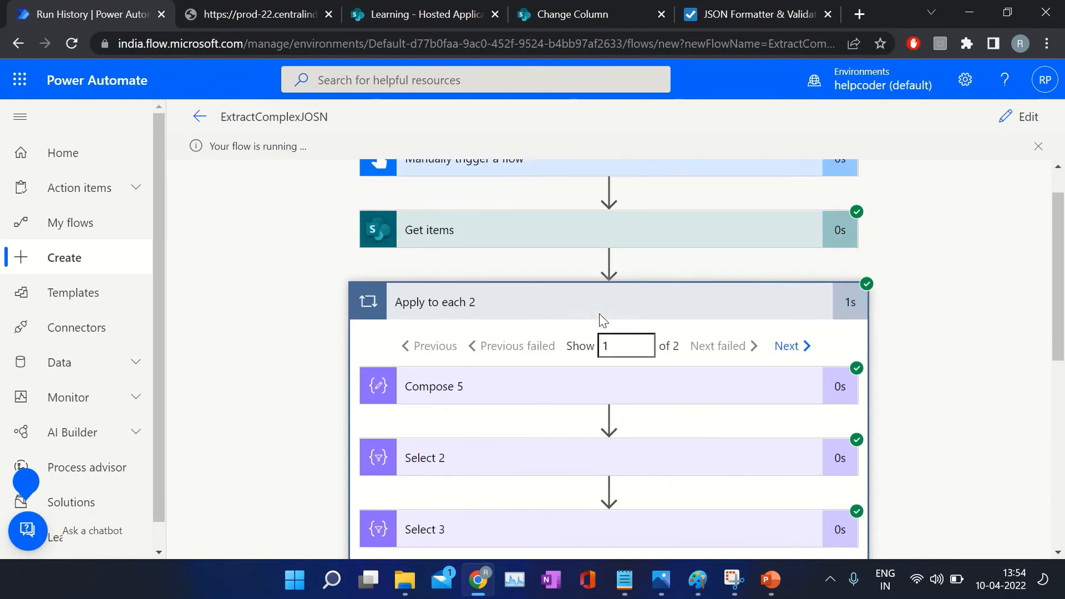
left_click(668, 319)
scroll(469, 325, "down", 8)
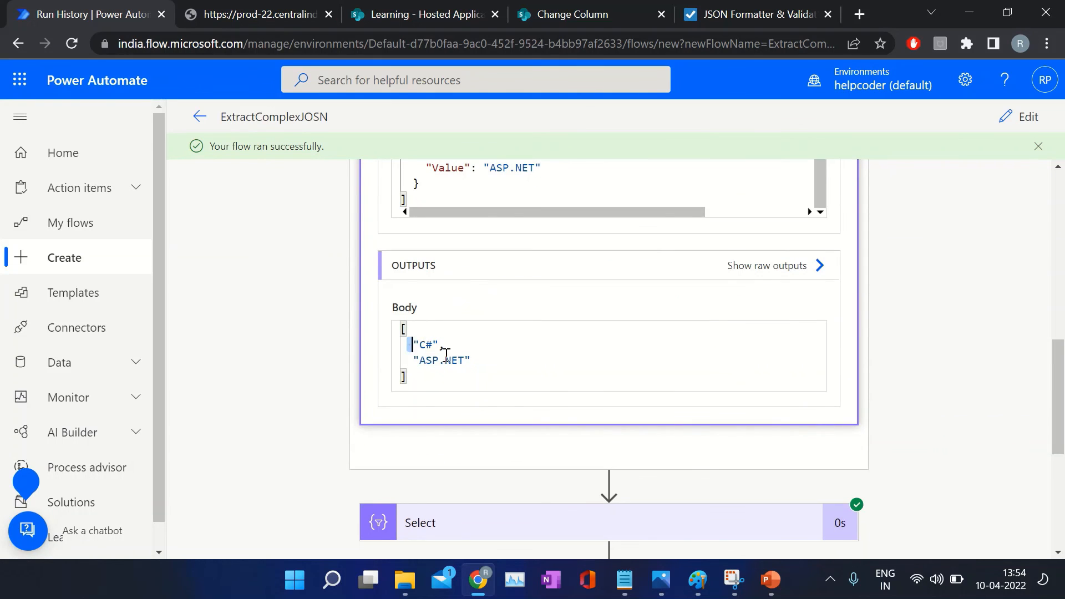
- Compare Select 3's first-iteration output with the Platforms values of the first item in the Hosted Application list
left_click_drag(419, 360, 465, 360)
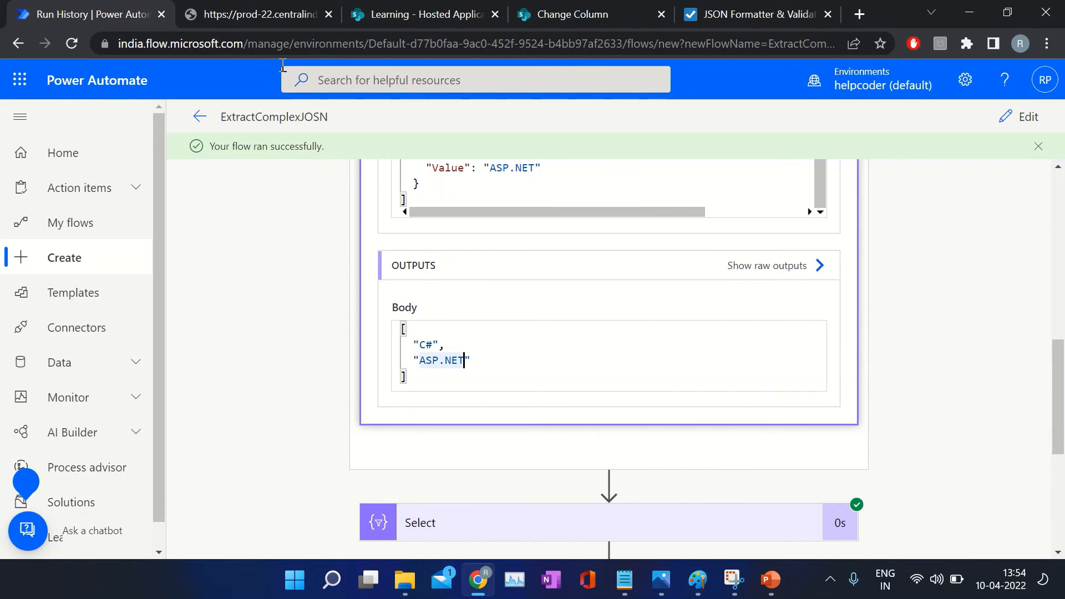
left_click(409, 16)
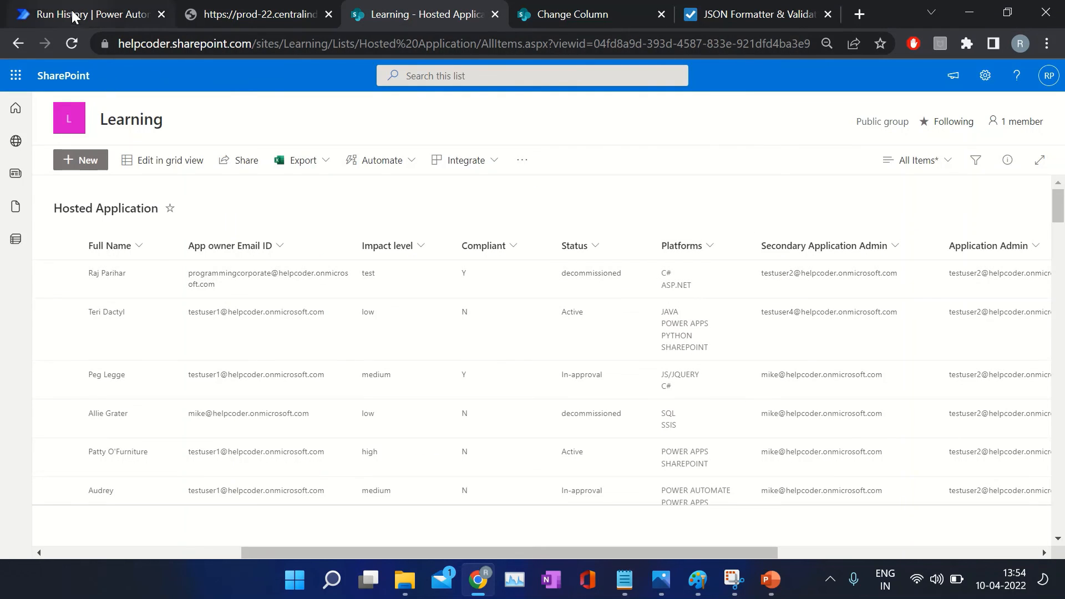
left_click(71, 10)
- Compare Select 3's output in the second iteration with the second list item's Platforms values, and collapse Apply to each 2
scroll(1059, 324, "up", 10)
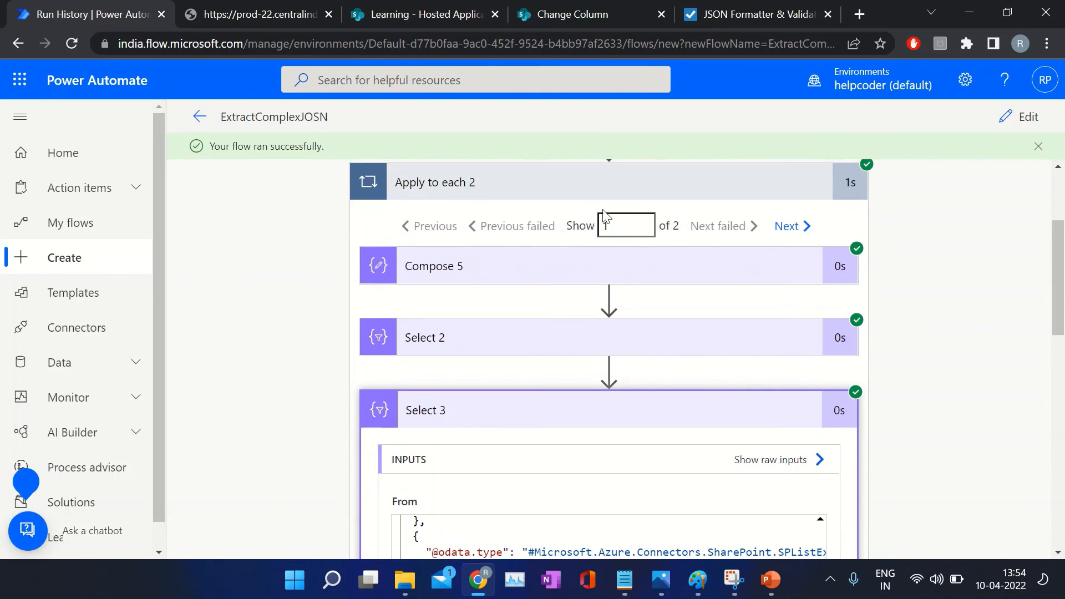
left_click(789, 226)
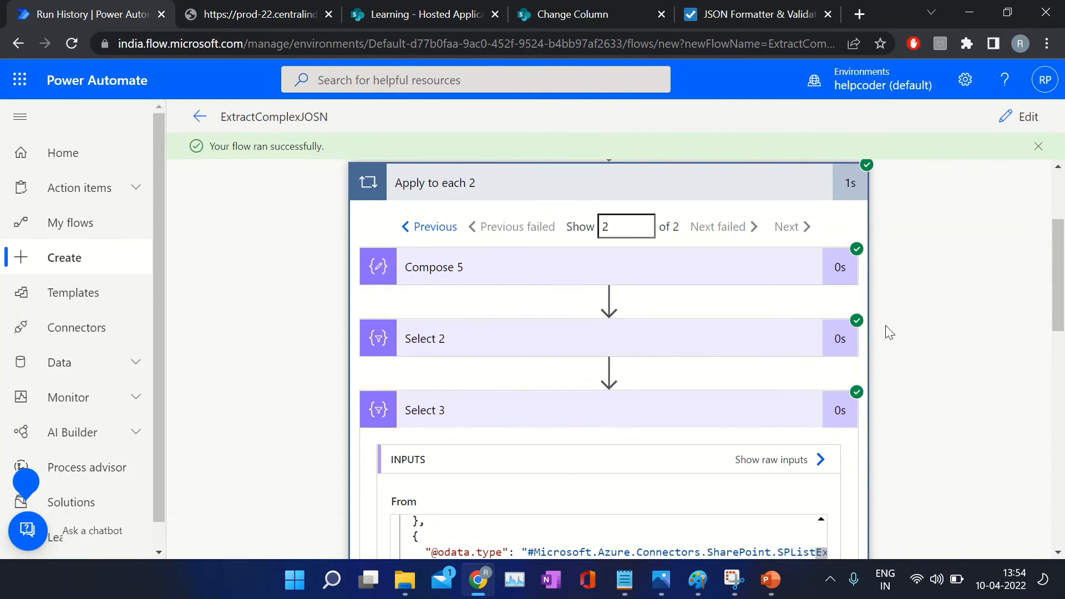
scroll(888, 327, "down", 6)
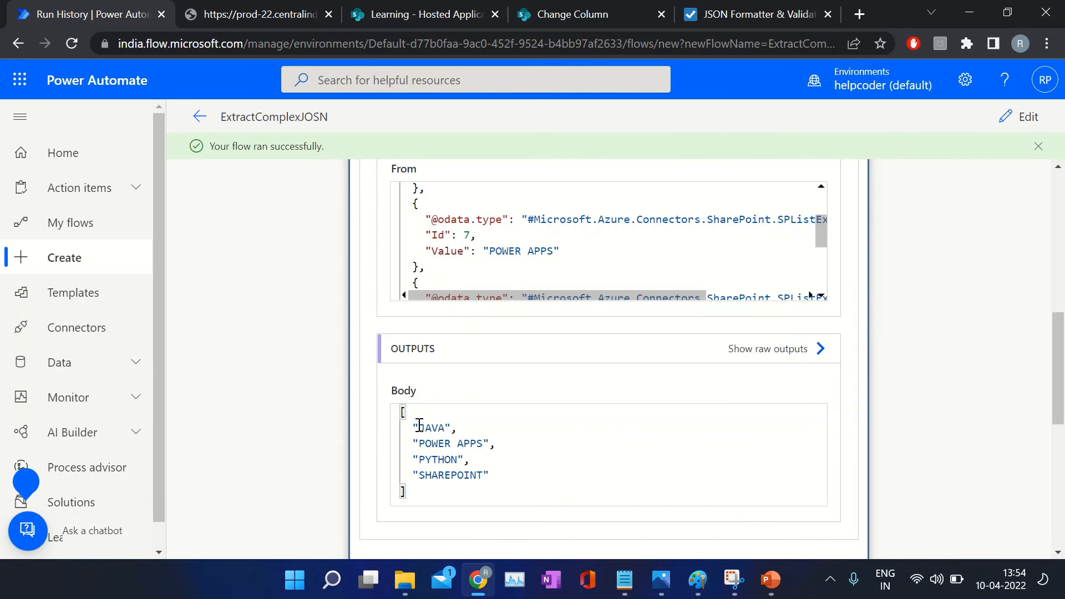
left_click_drag(419, 428, 470, 475)
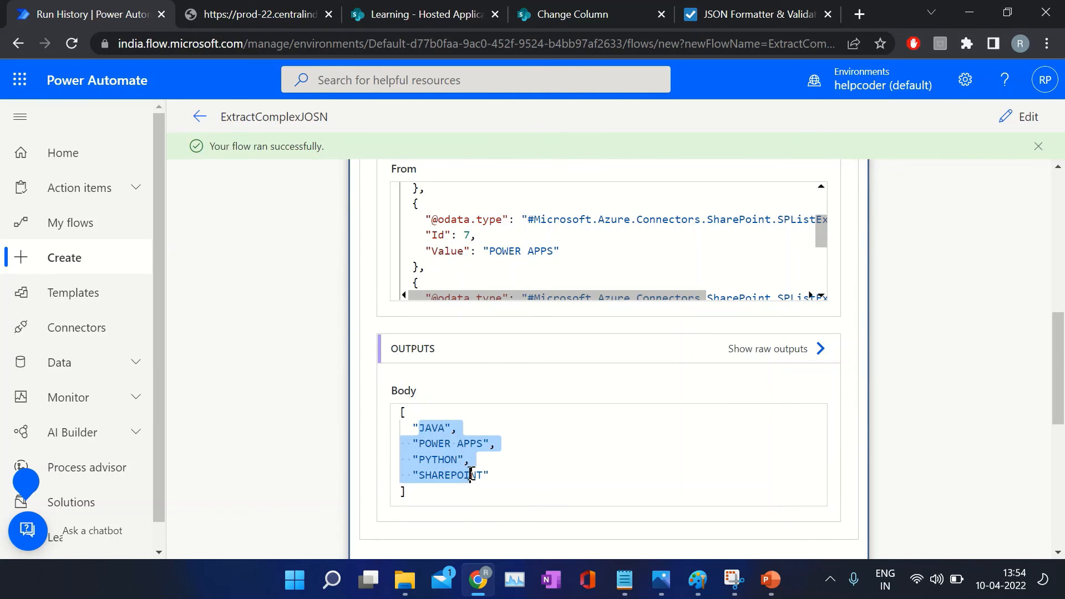
left_click(424, 13)
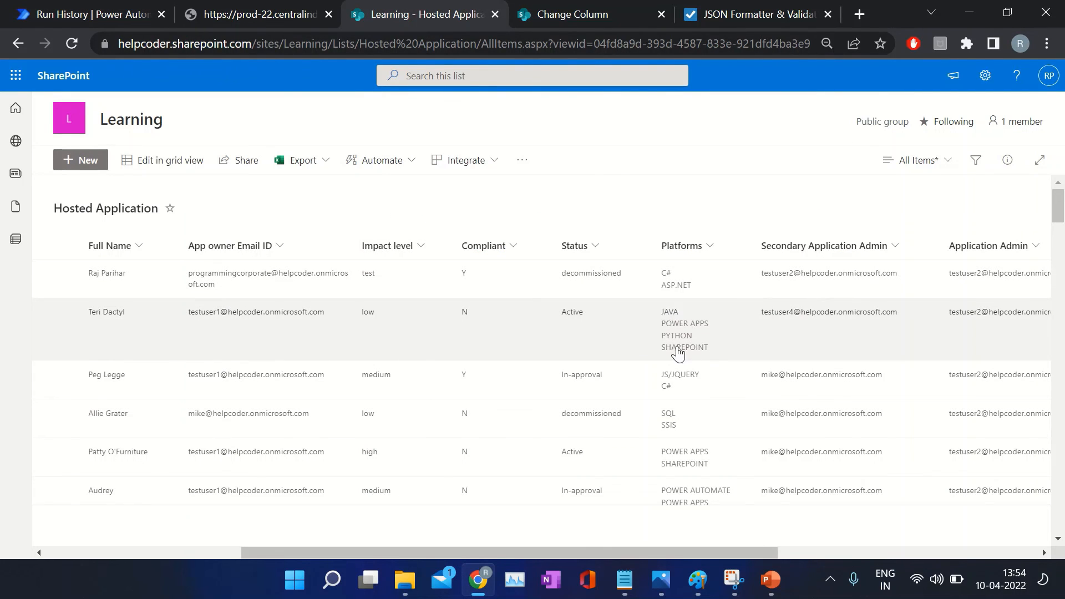
key("ctrl+1")
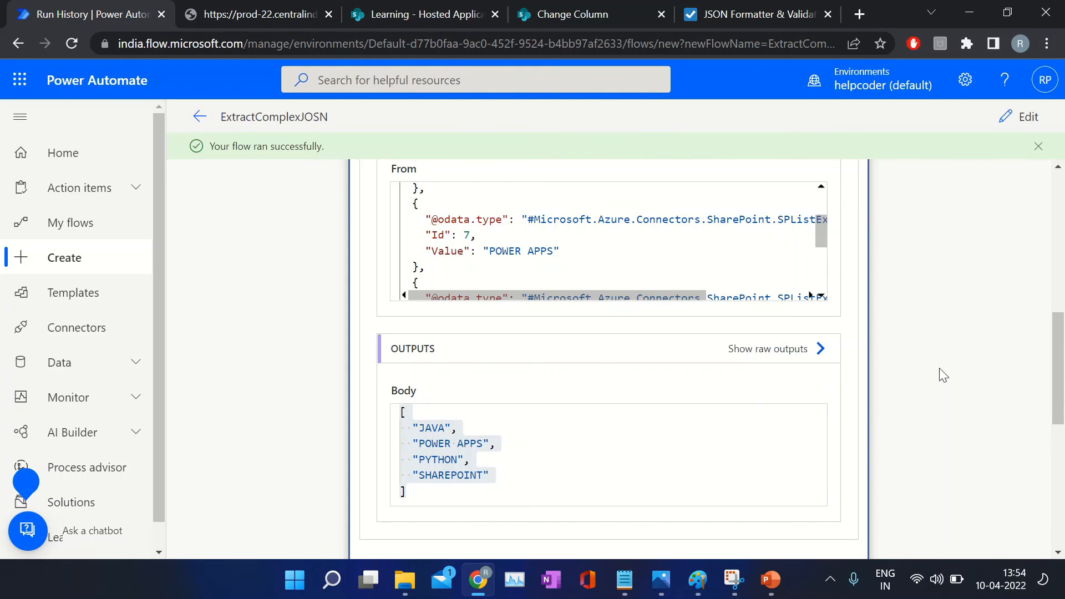
scroll(938, 375, "up", 9)
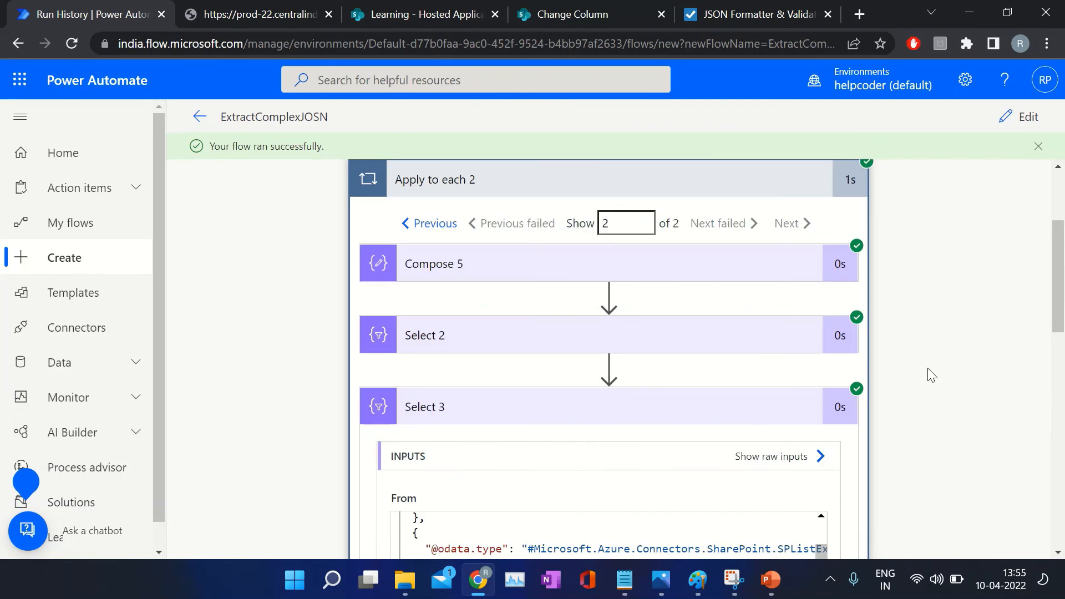
left_click(660, 352)
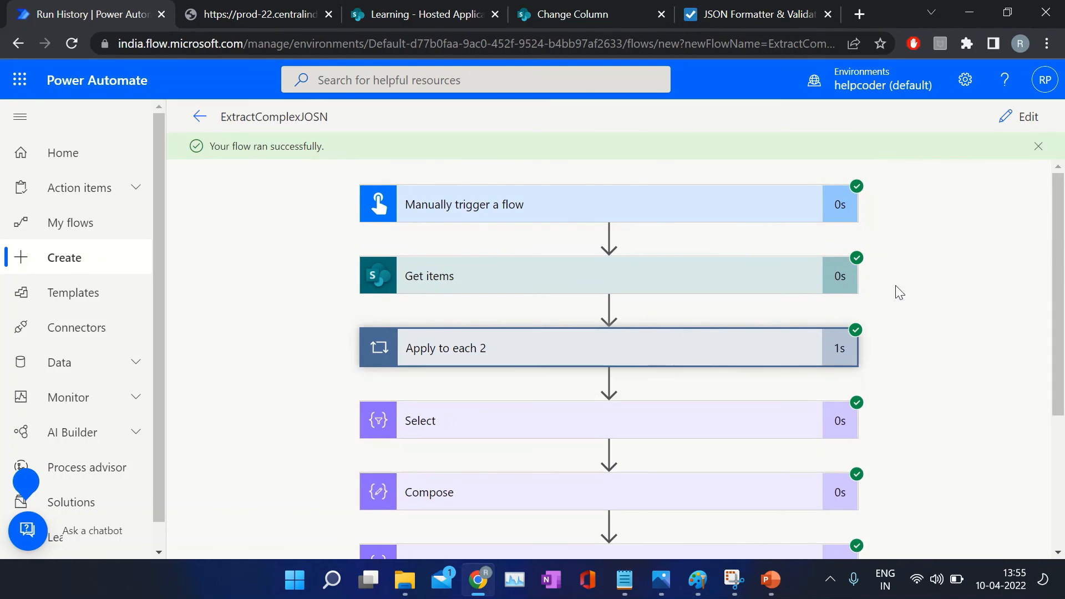